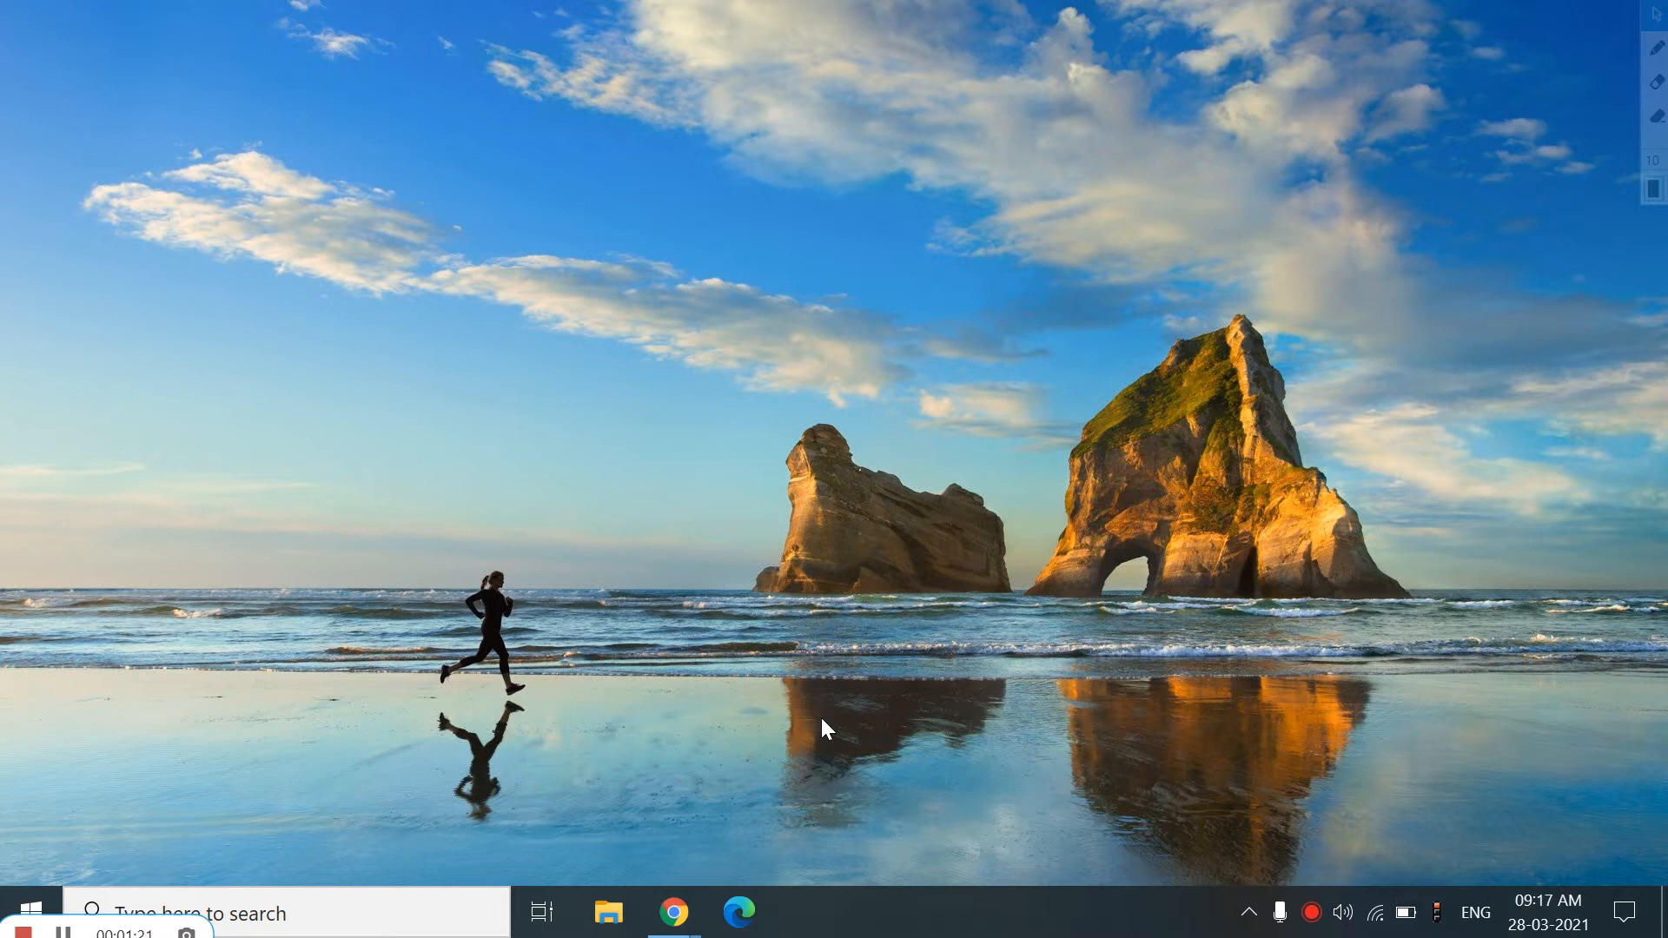
Open Control Panel through the Run dialog with the control command
key("super+r")
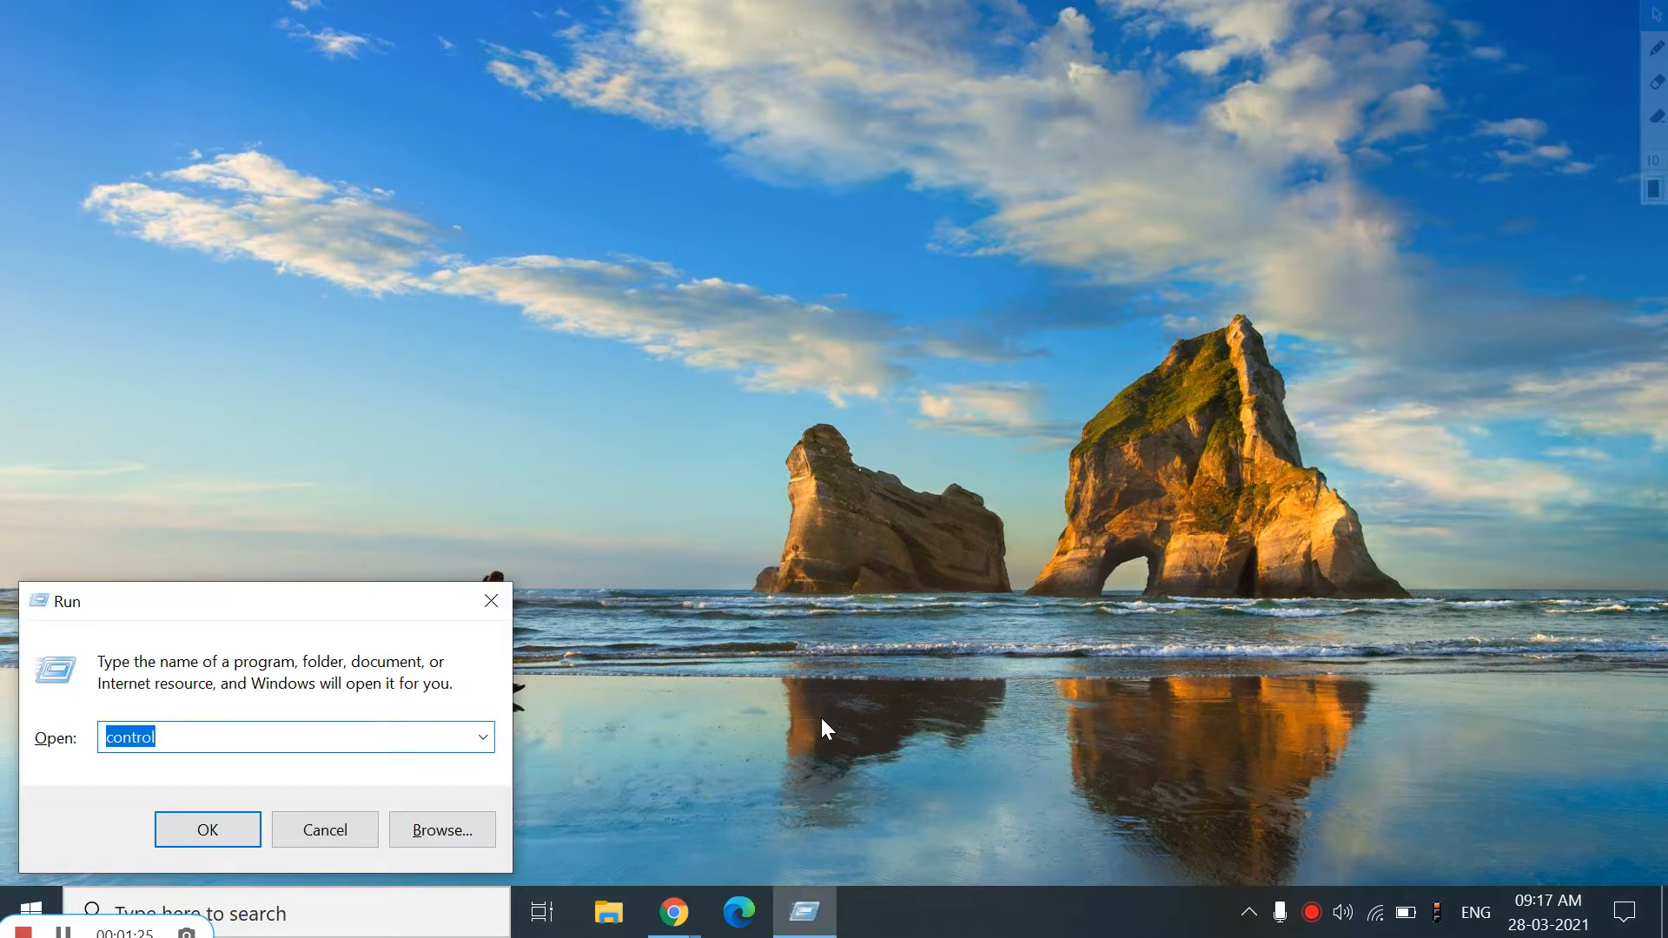
type("control")
key("Return")
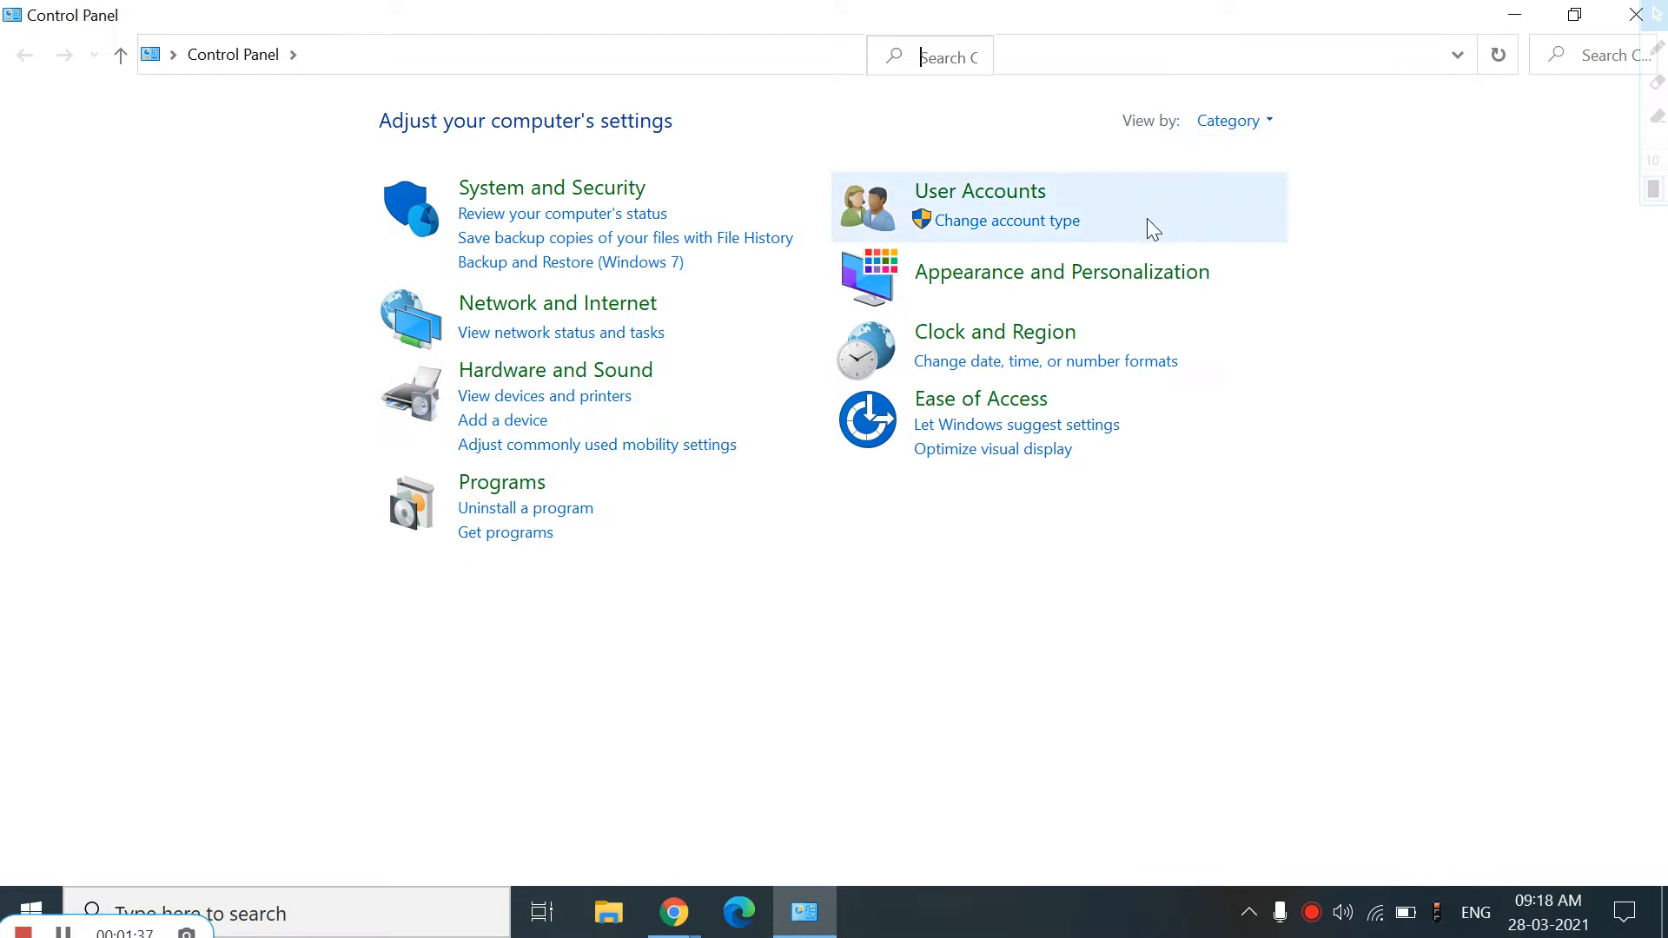
left_click(1230, 132)
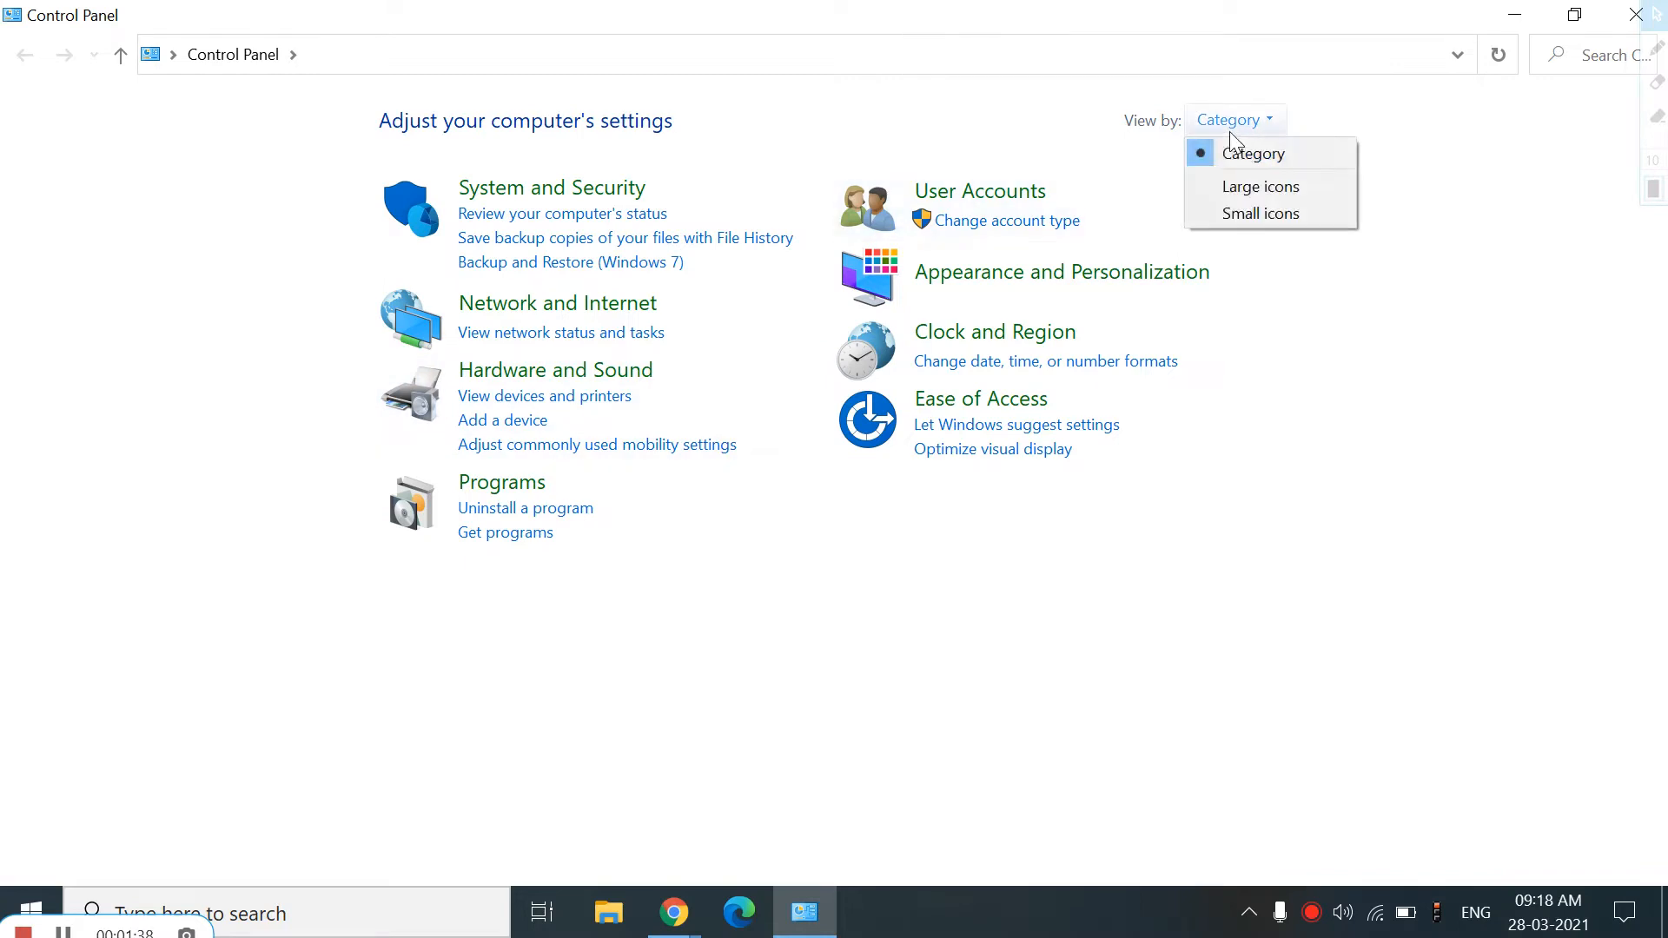
left_click(1253, 187)
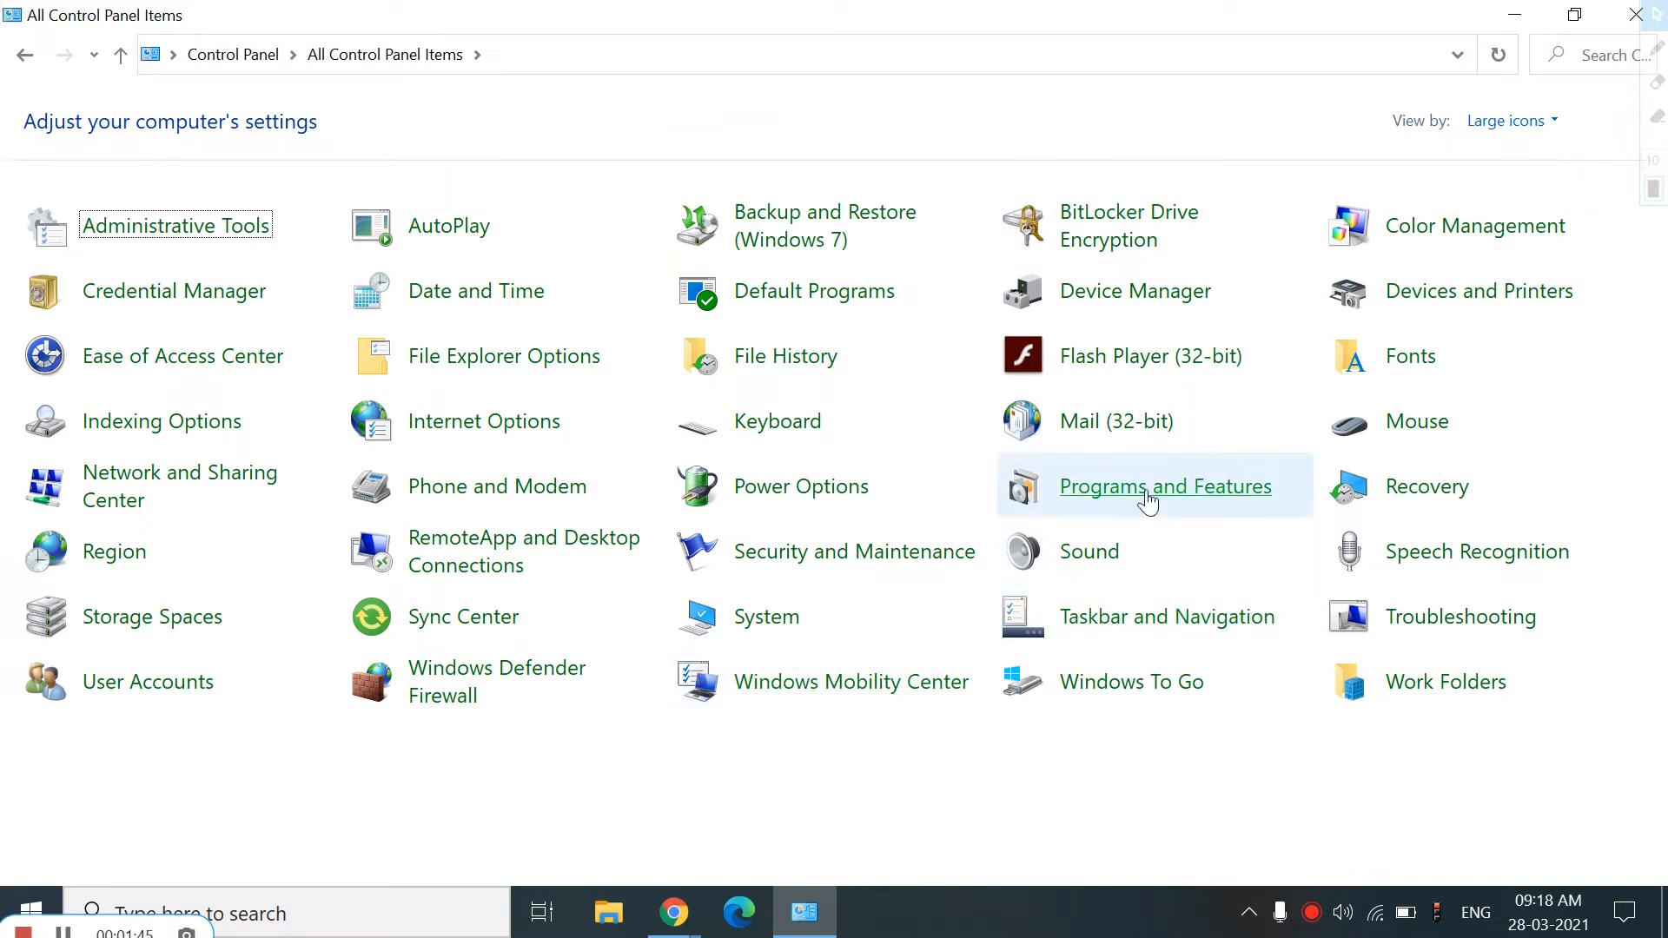
left_click(1513, 132)
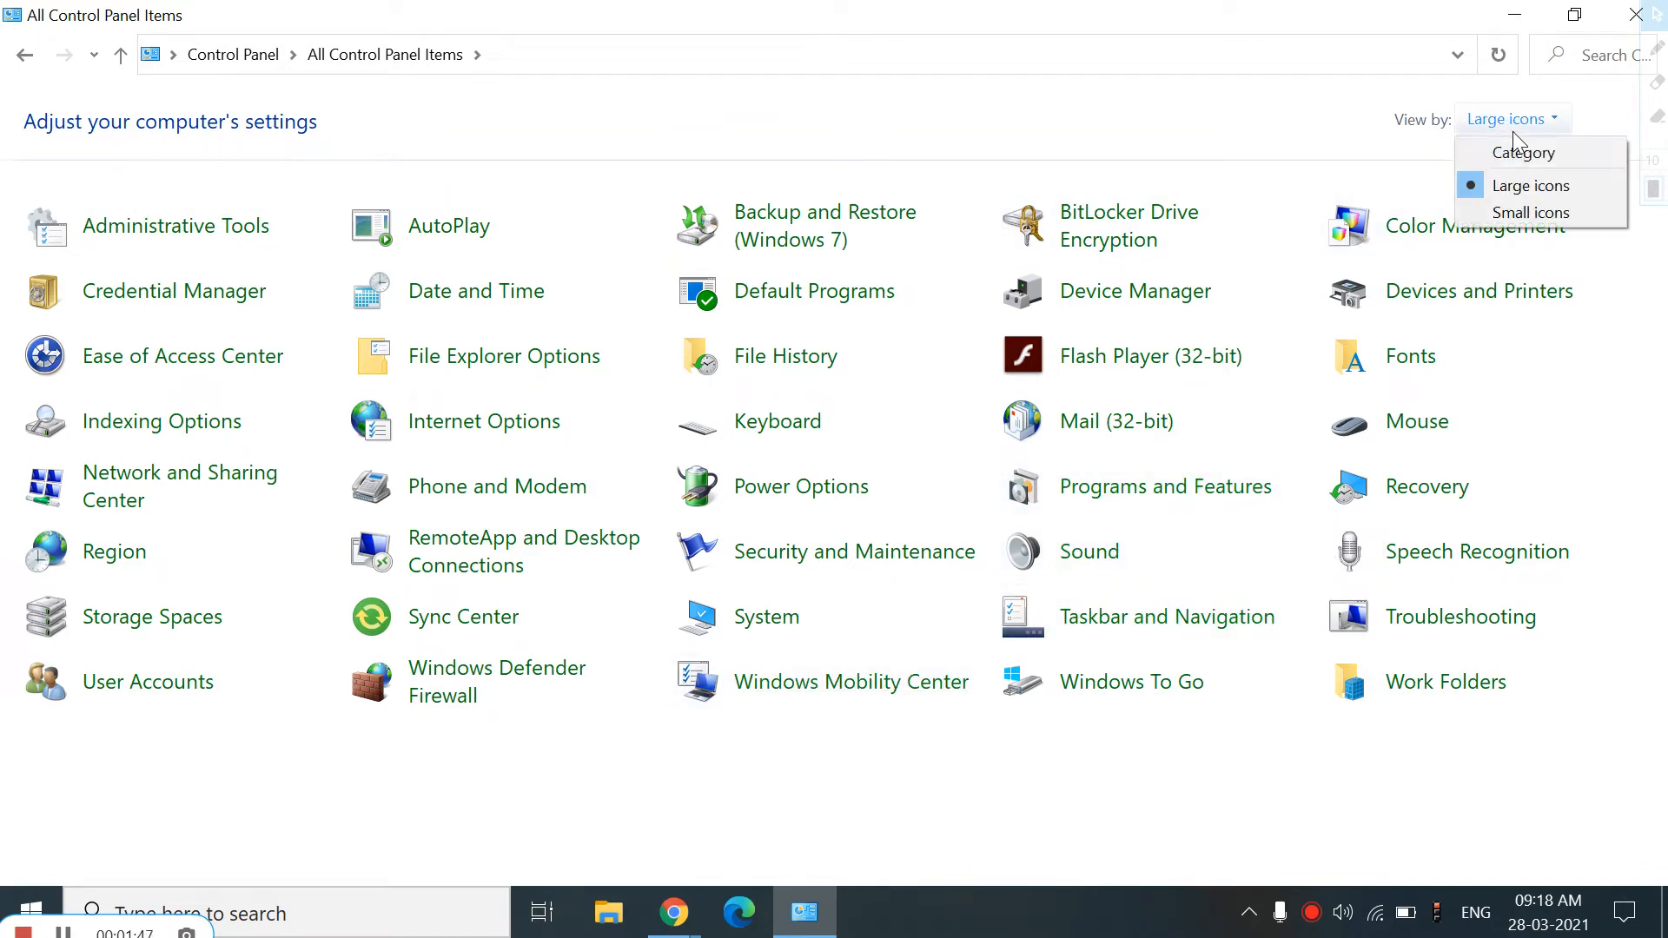
left_click(1520, 152)
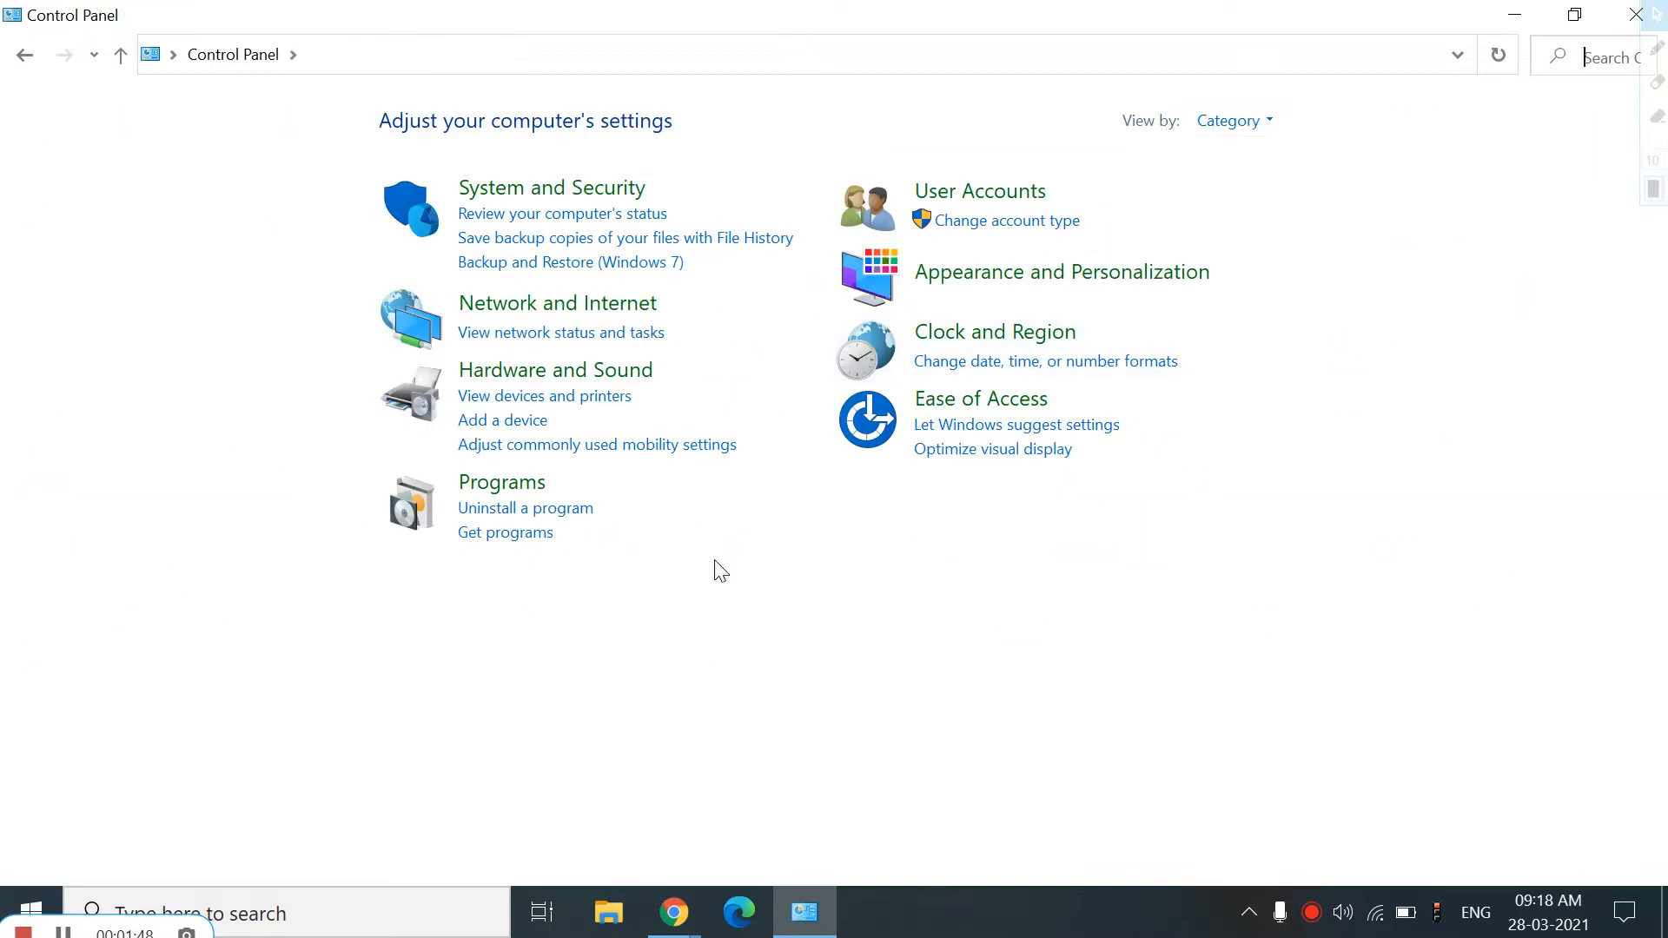
Open the Windows Features dialog from Programs and Features and maximize it
left_click(510, 482)
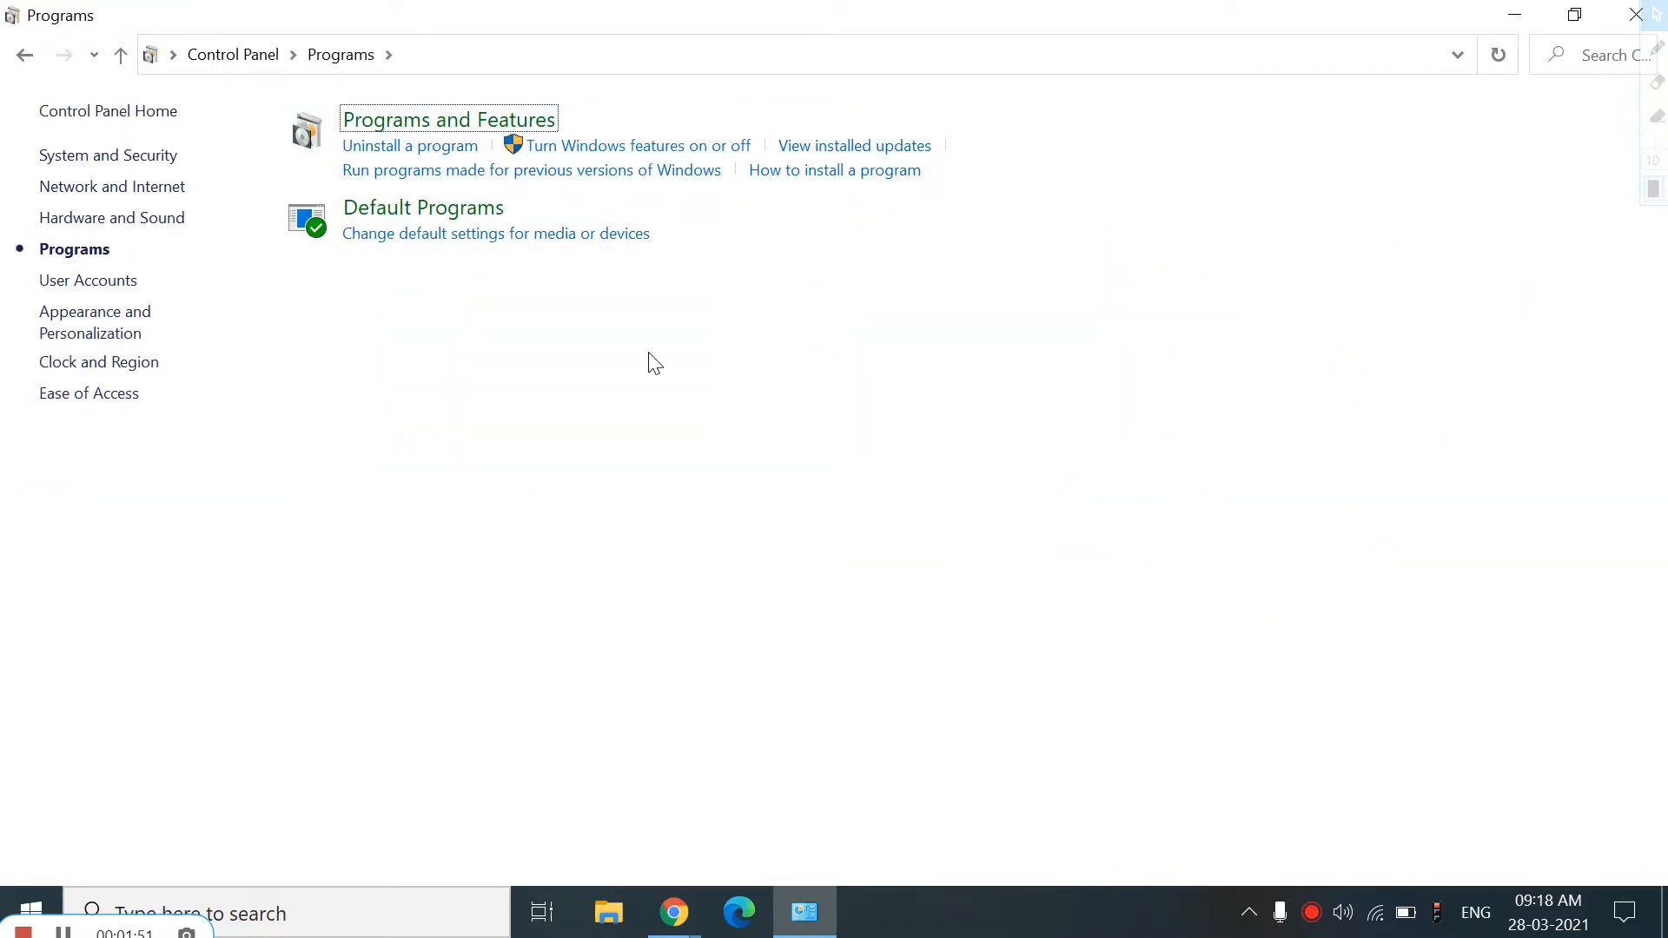
left_click(404, 122)
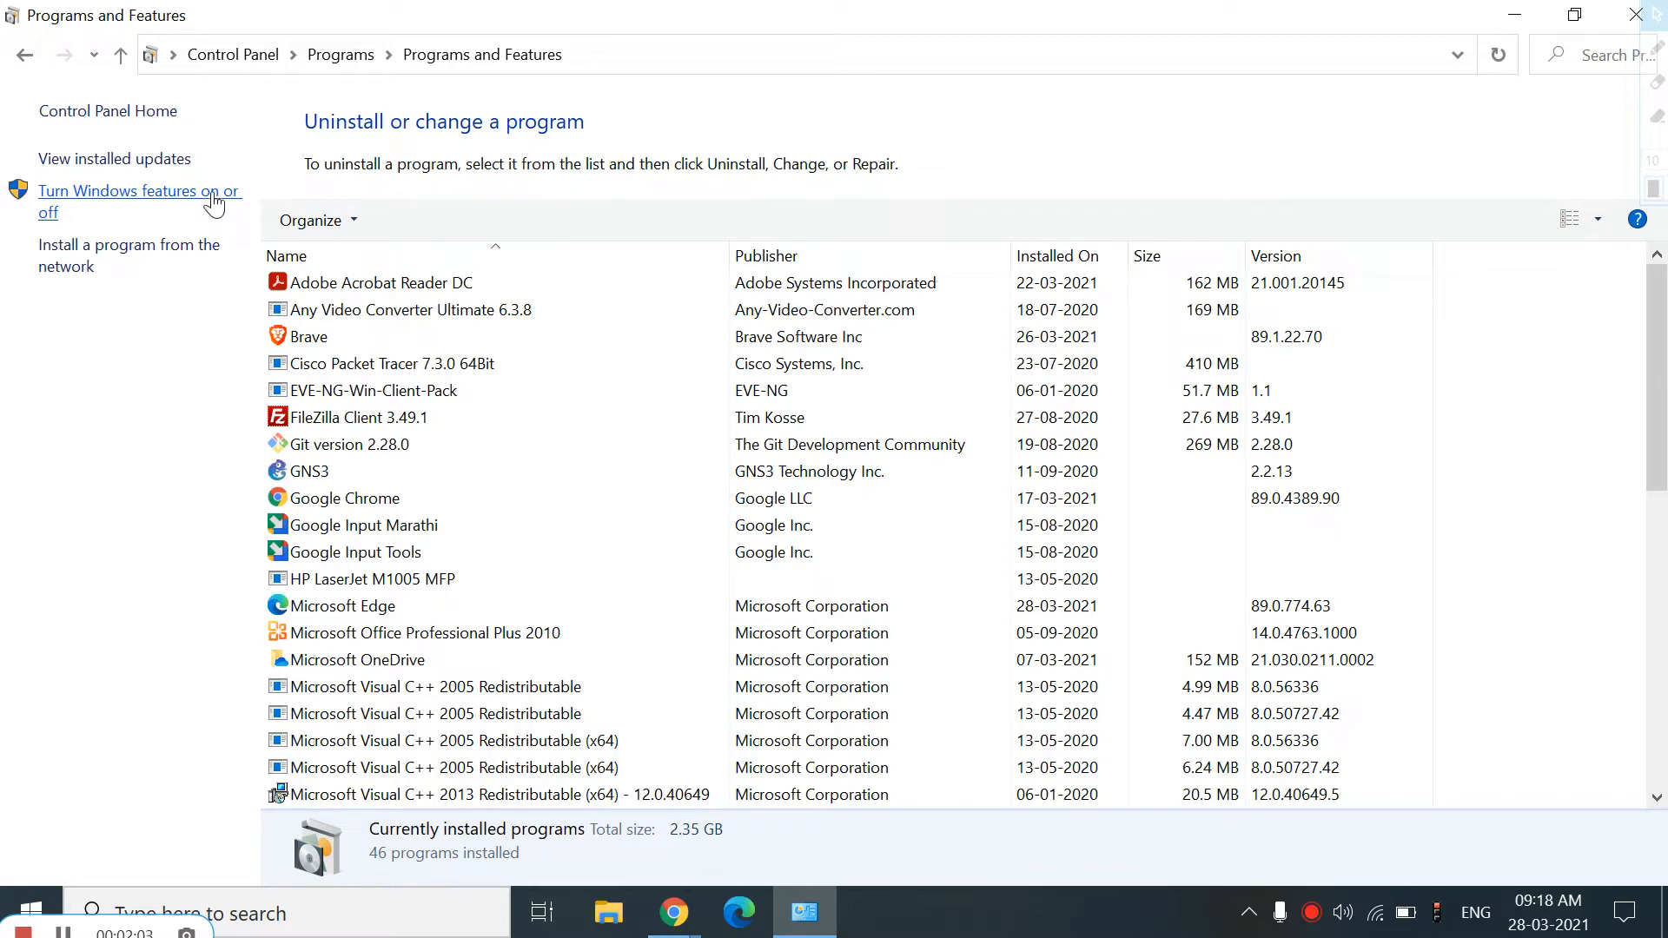
left_click(186, 204)
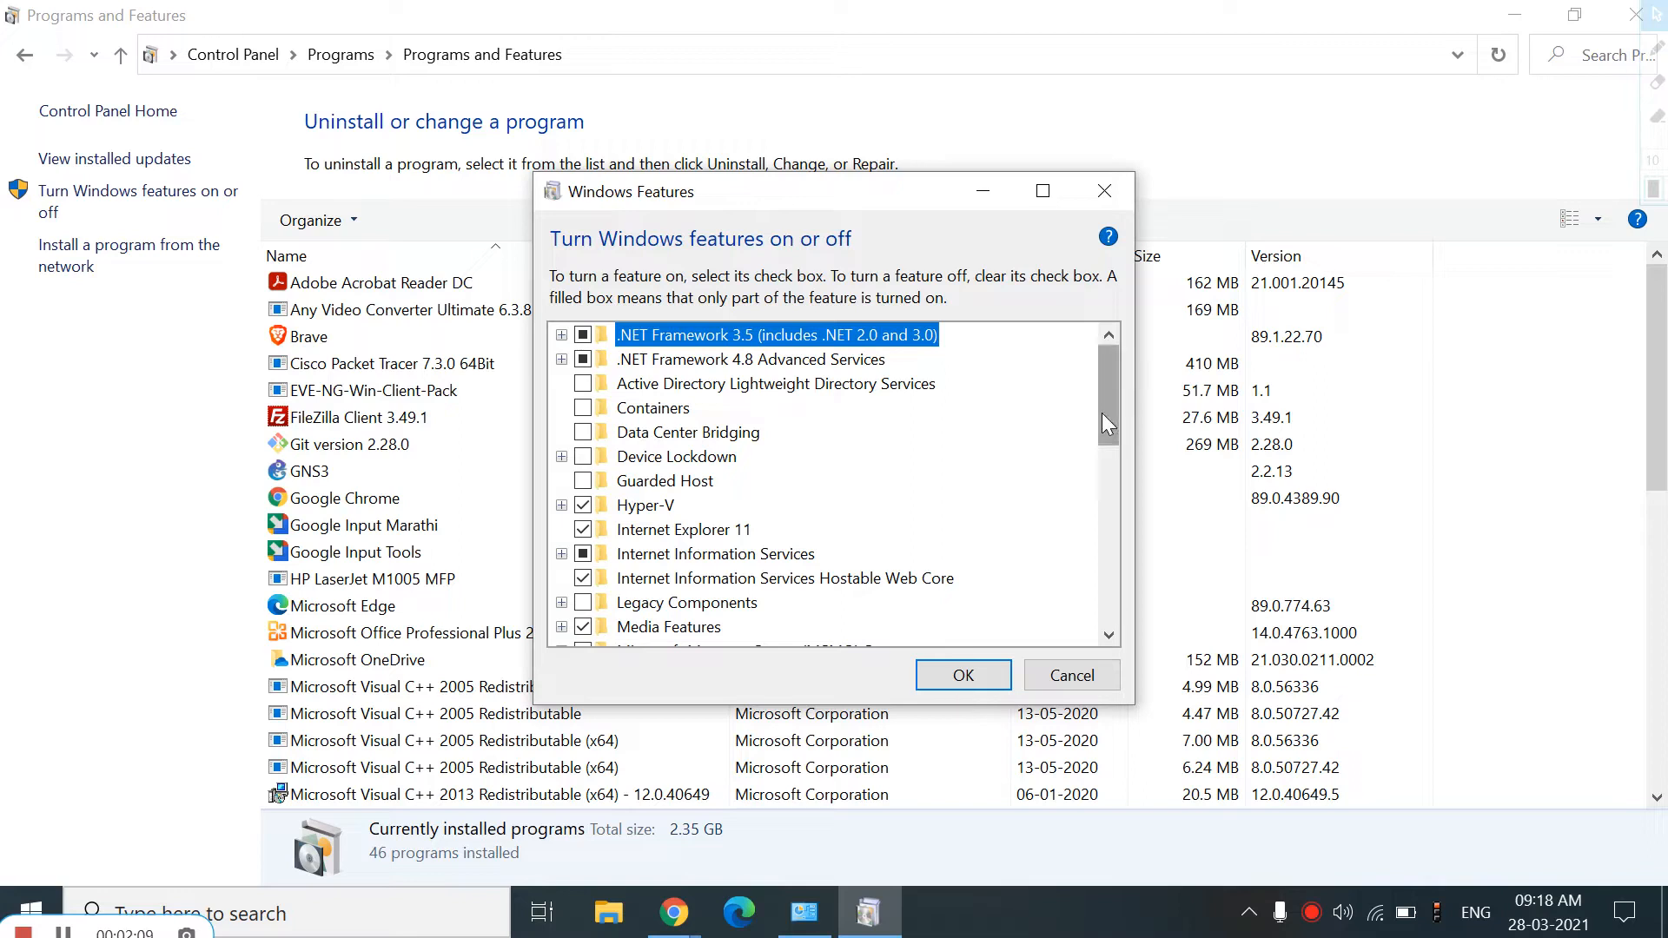
left_click(1043, 197)
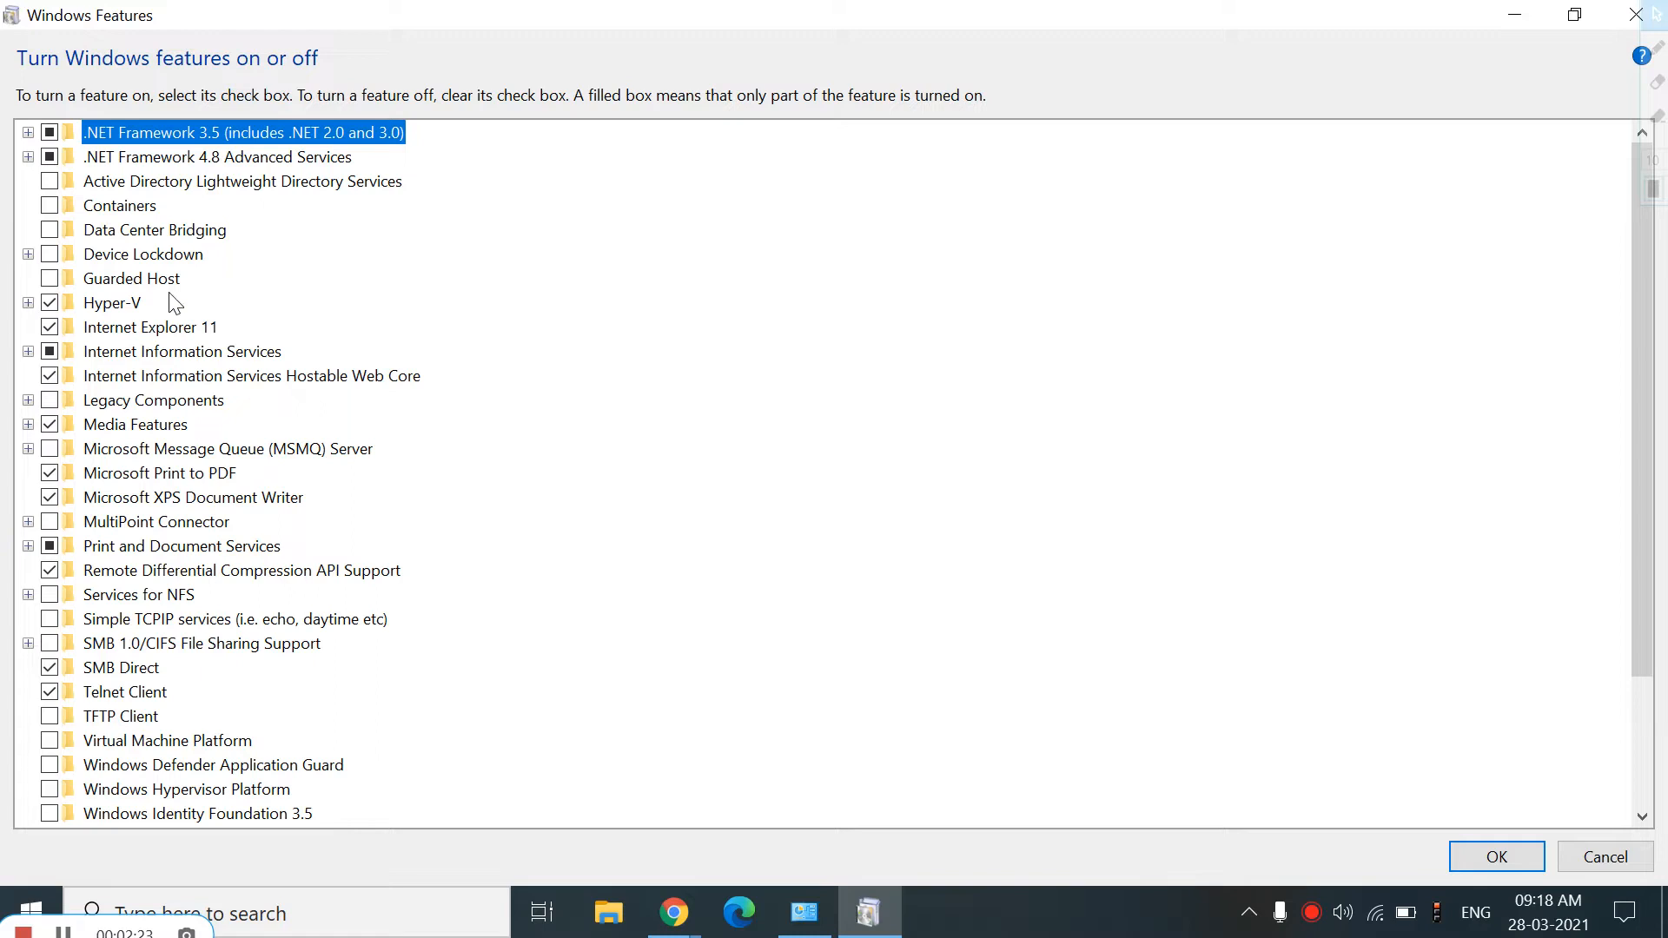
Enable Hyper-V with all its management tools and platform components and apply the change
left_click(28, 302)
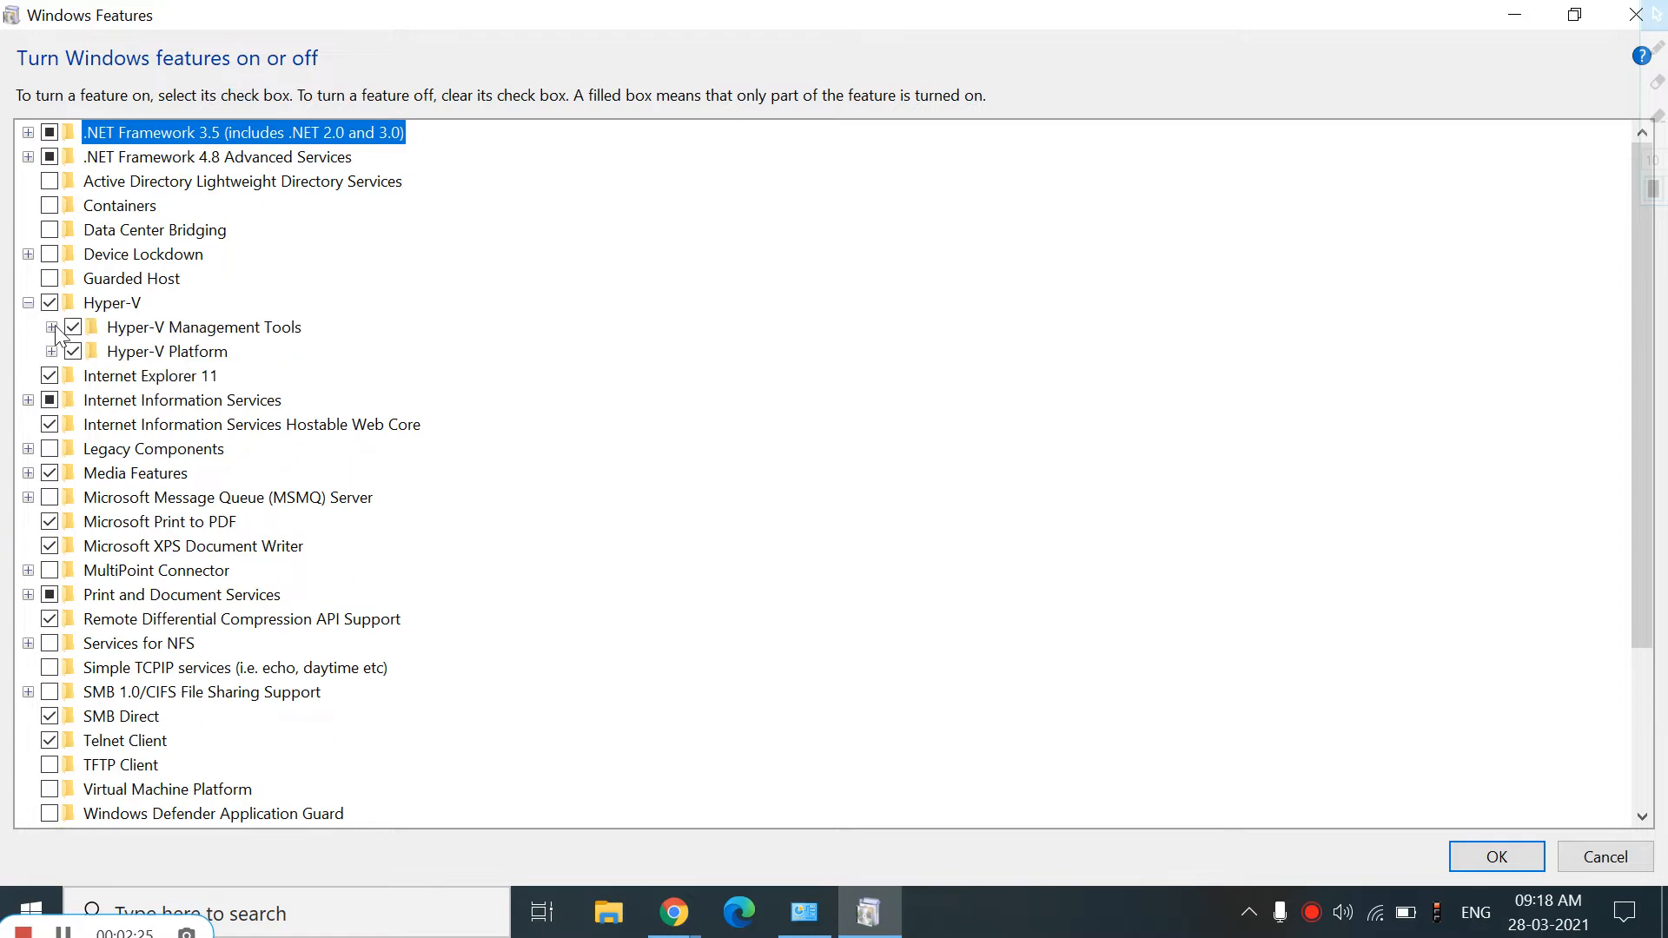
left_click(52, 326)
left_click(51, 400)
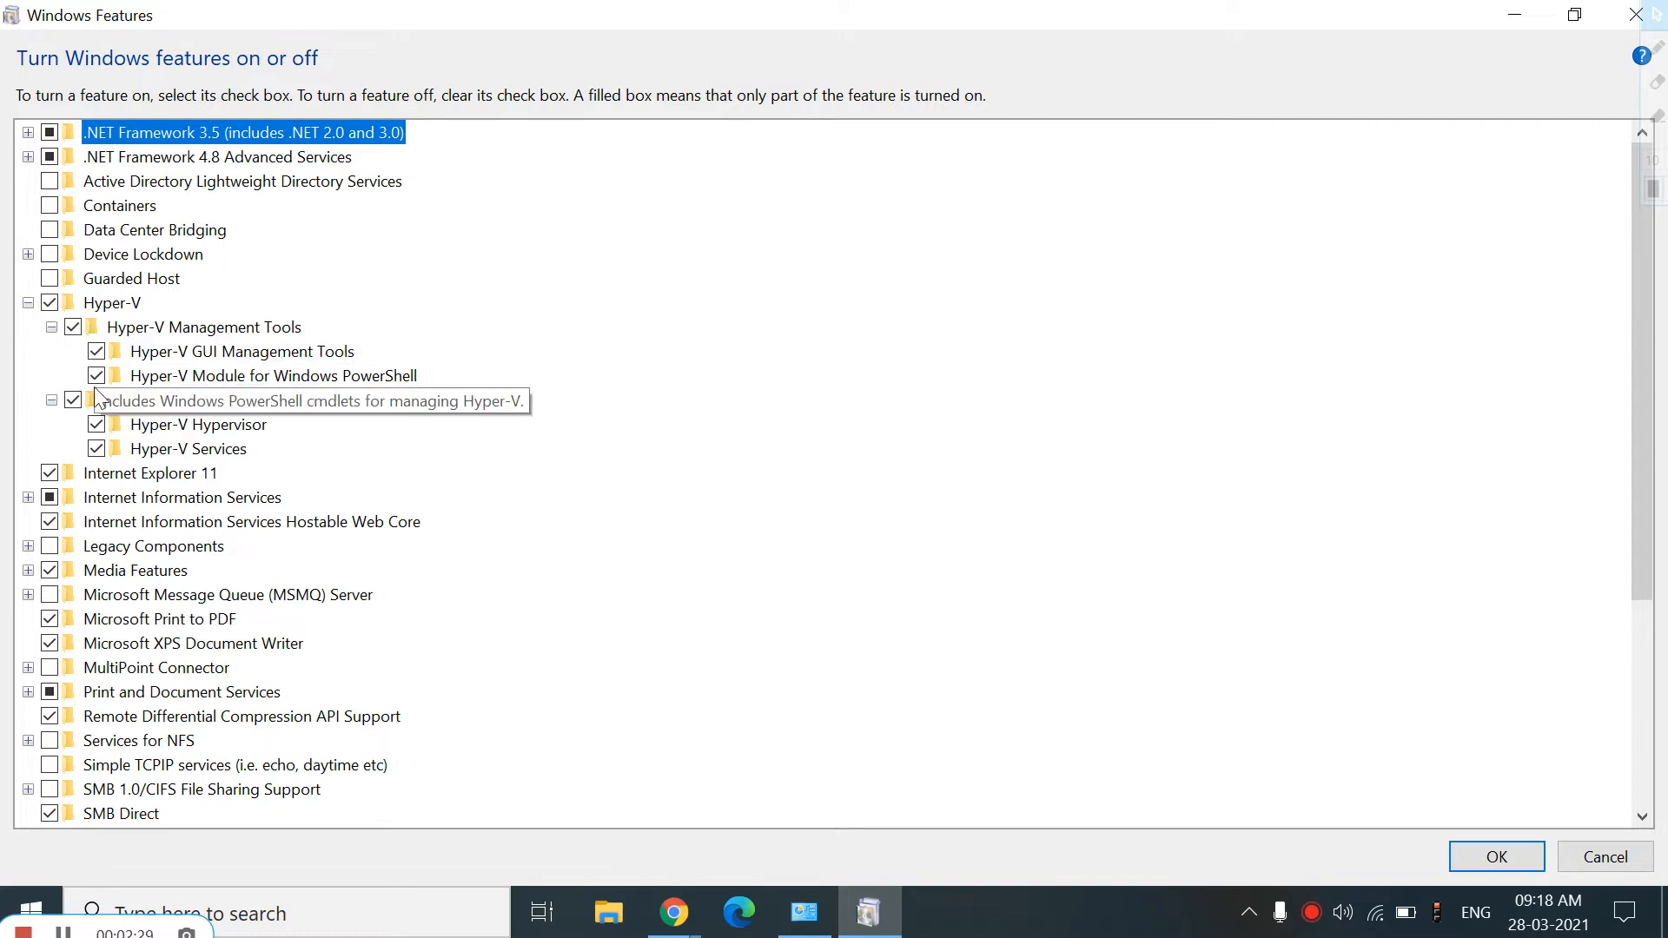
left_click(49, 304)
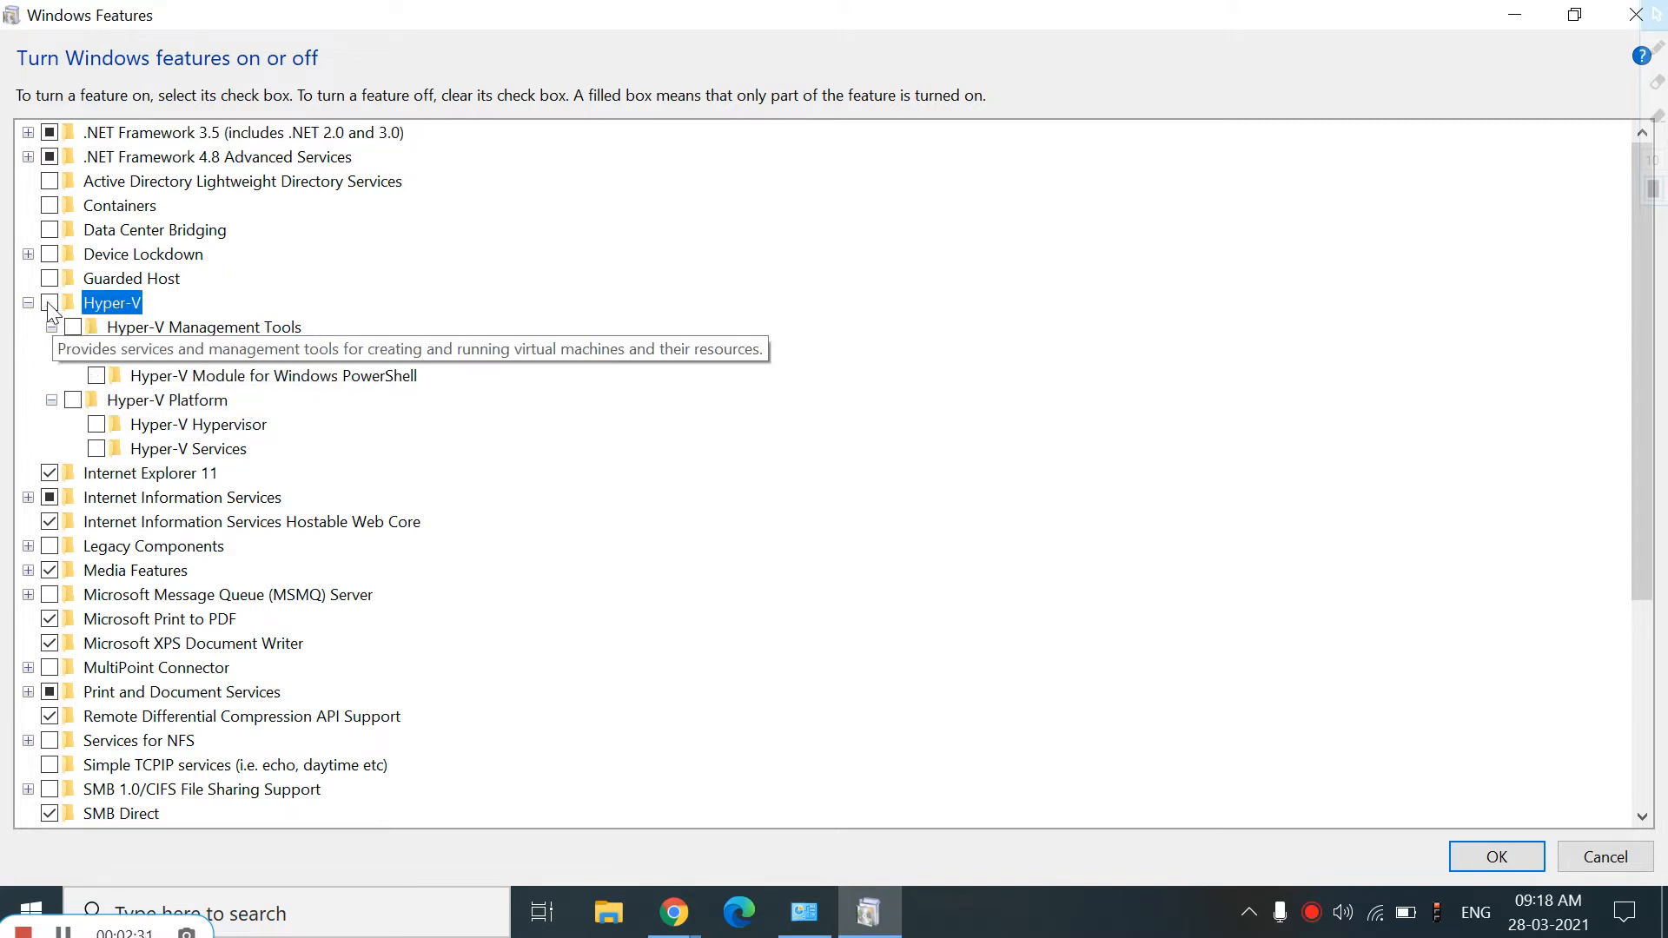
left_click(50, 302)
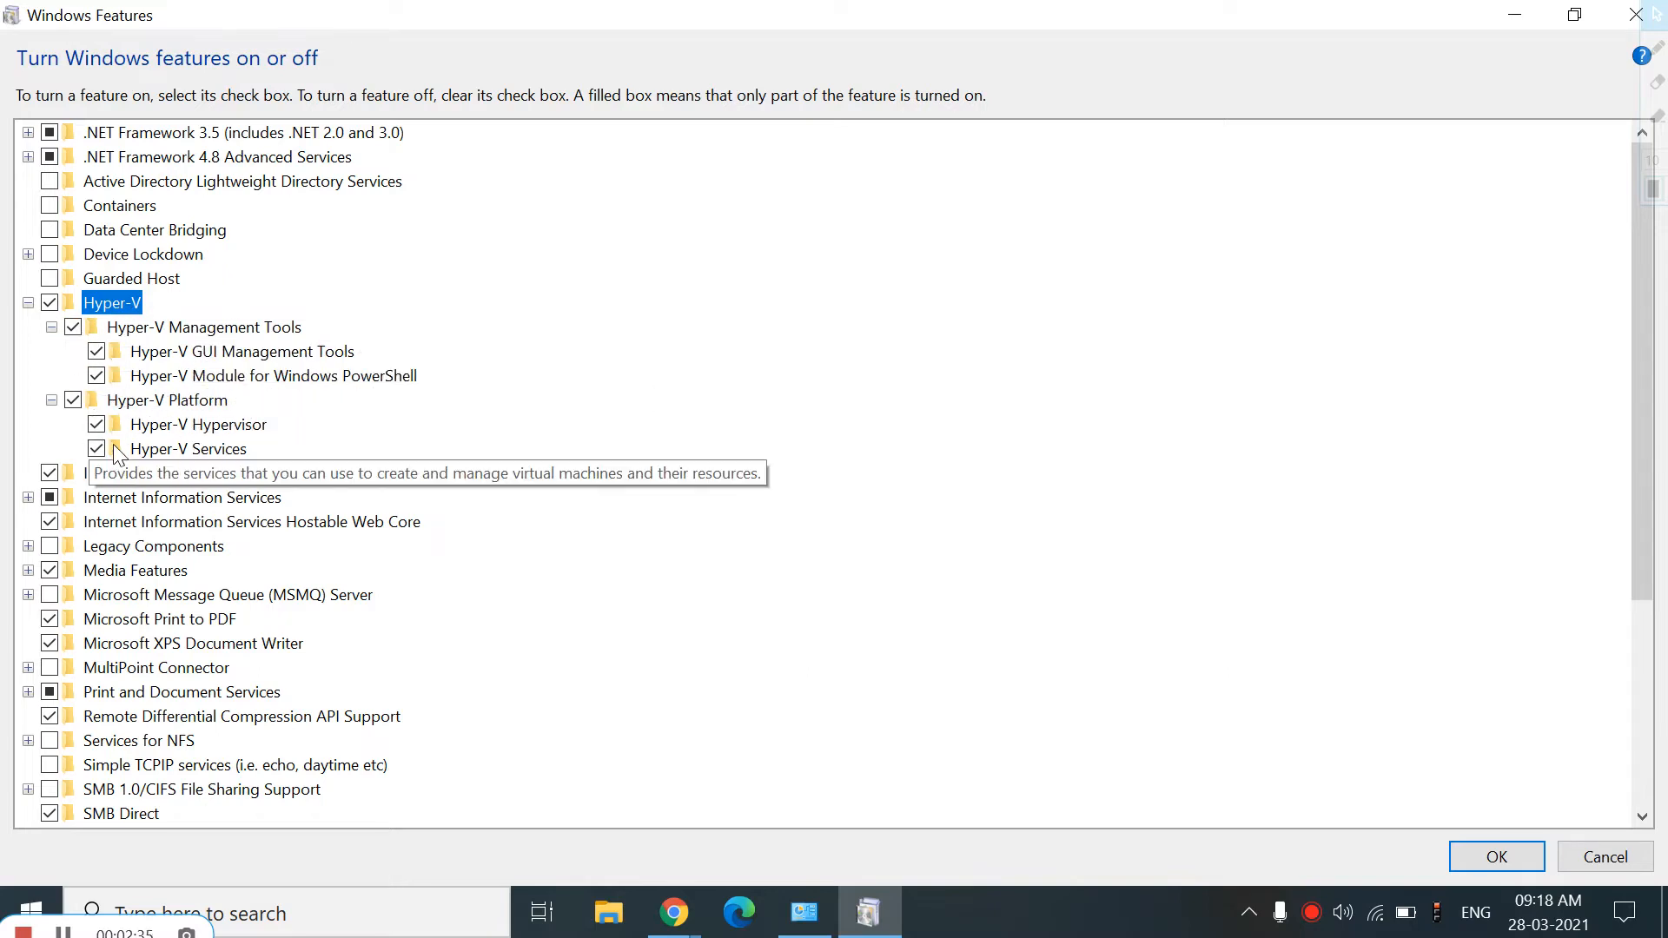
left_click(1500, 858)
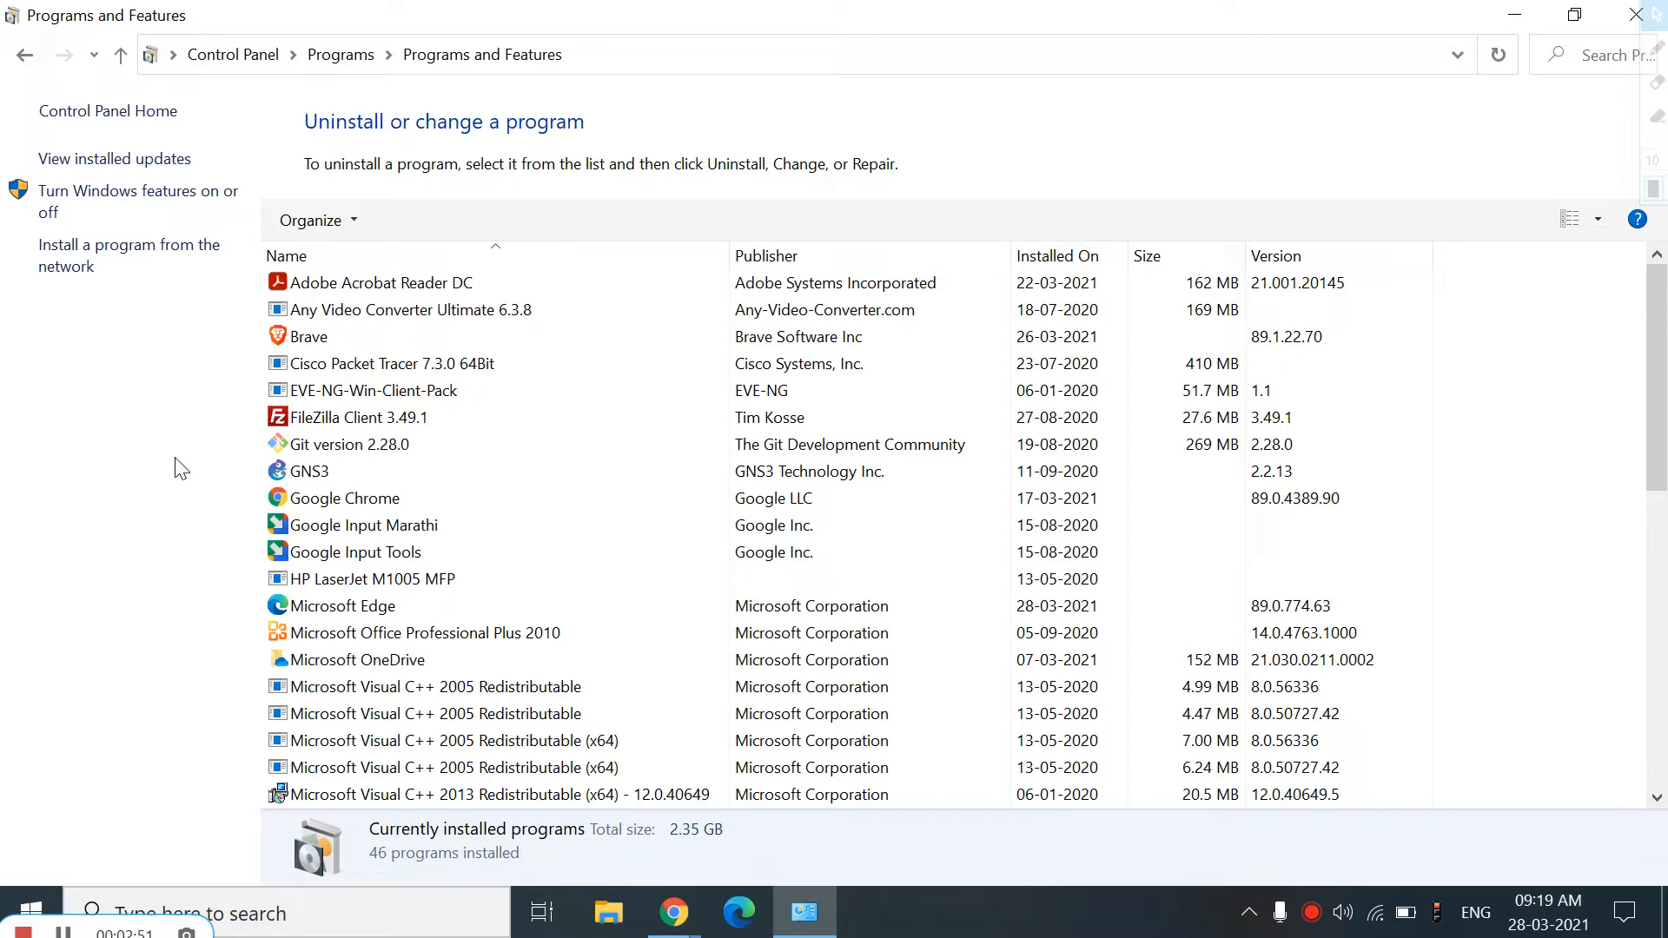
Close Control Panel and launch Hyper-V Manager by searching the Start menu for hyper
left_click(1634, 14)
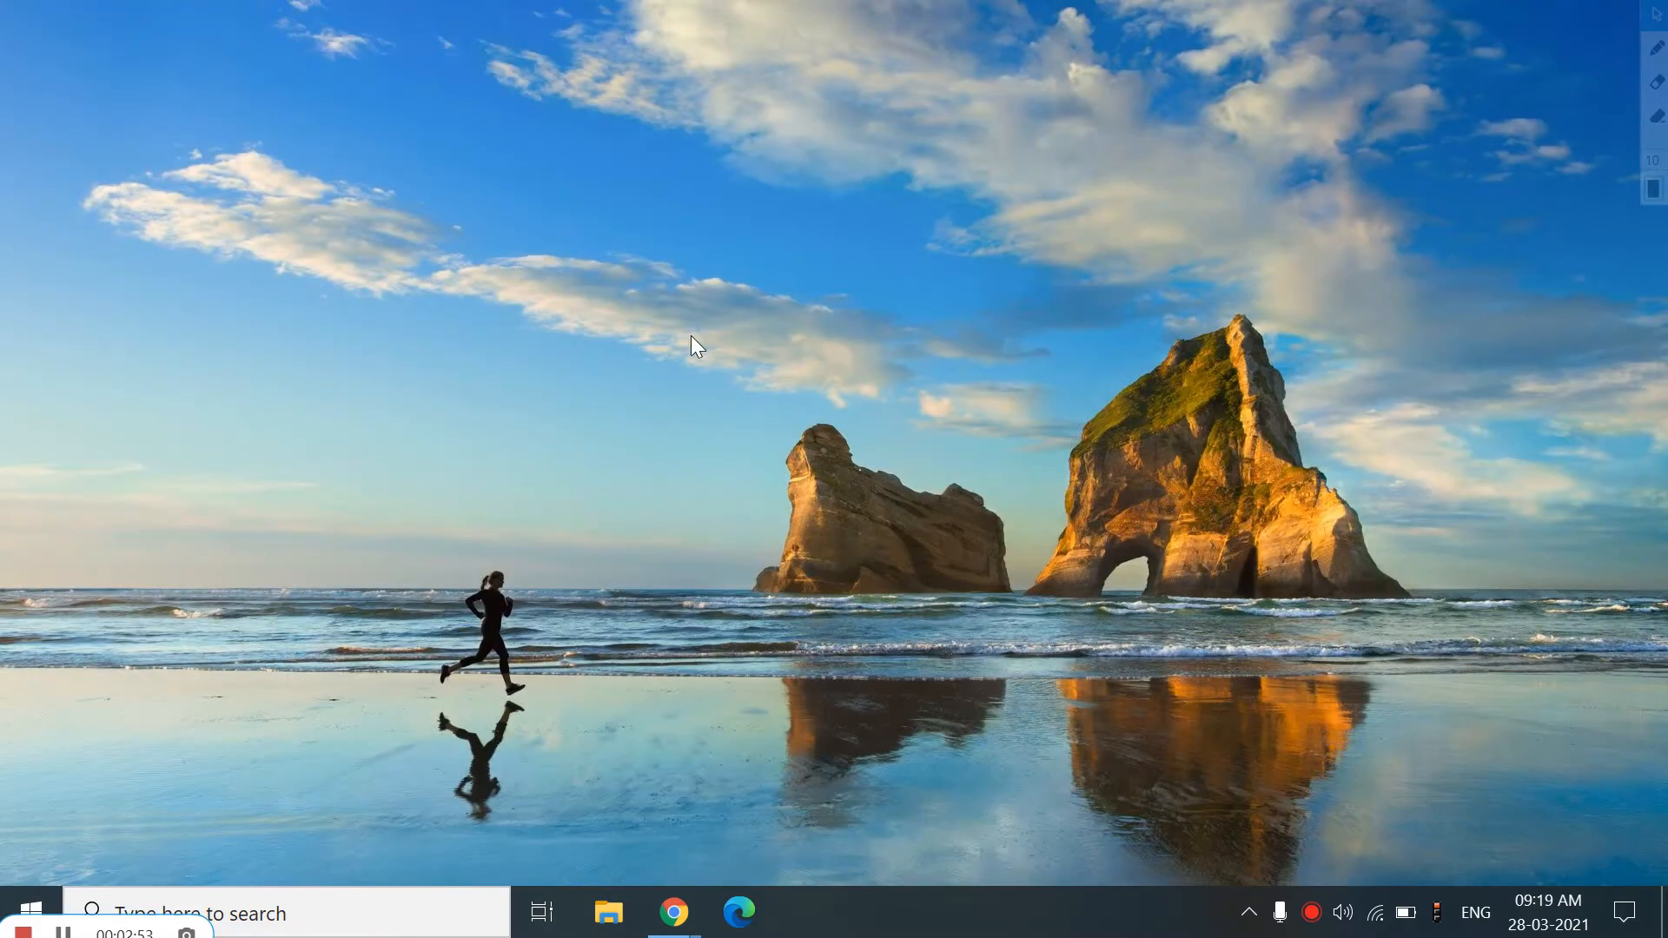
left_click(16, 912)
type("h")
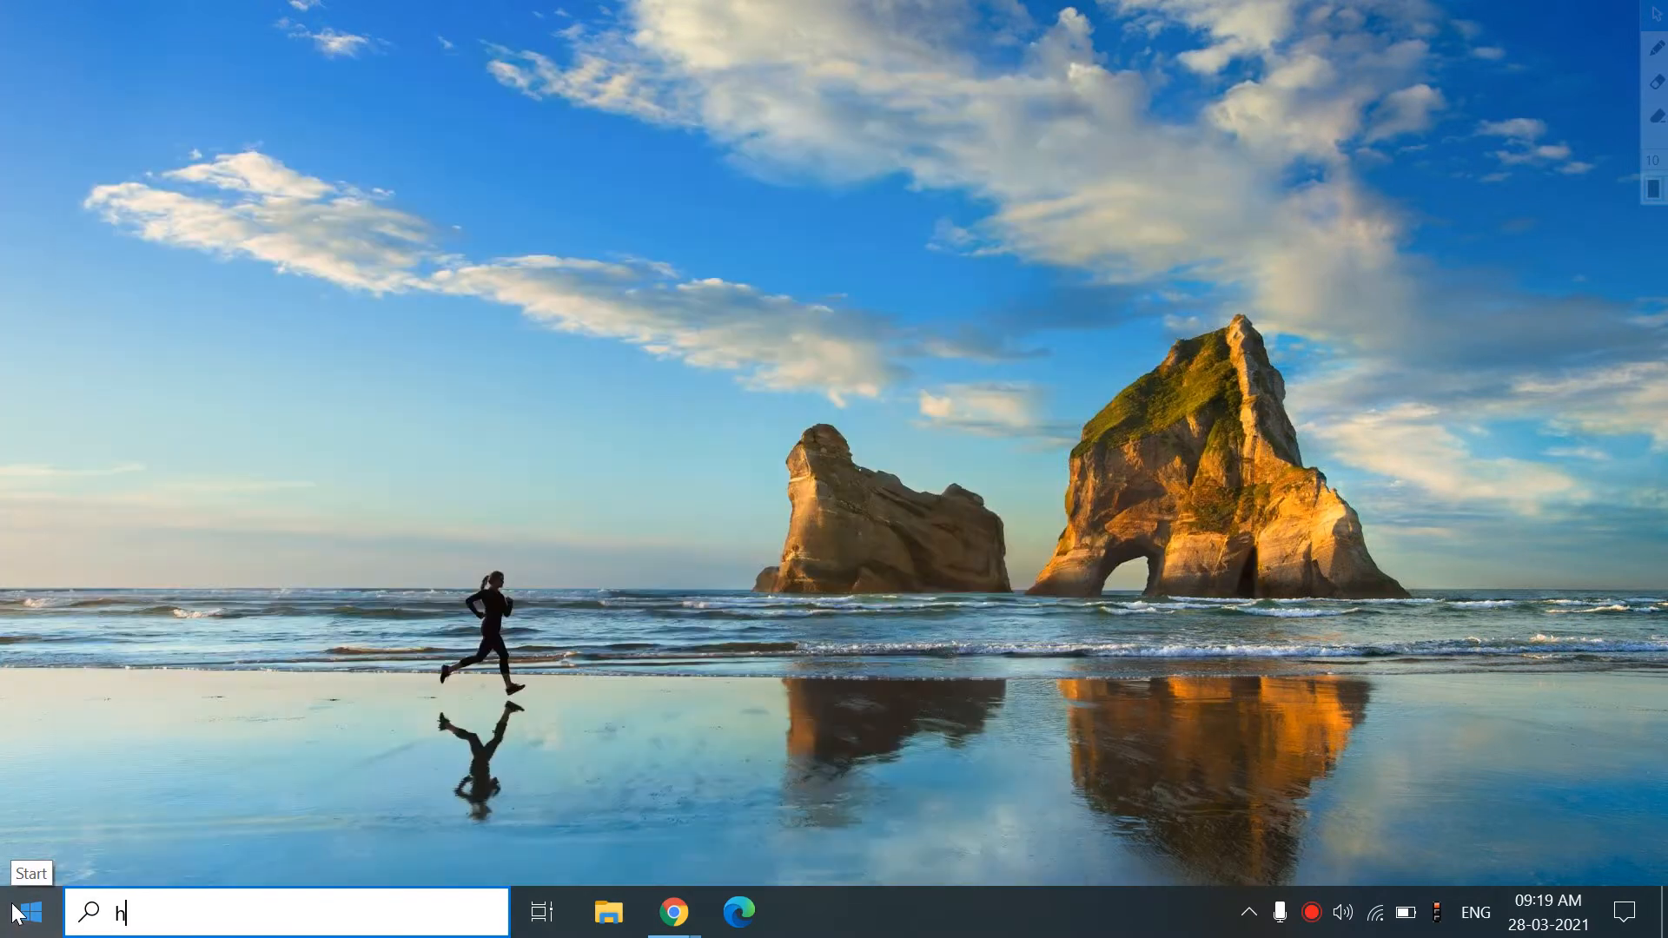
type("yper")
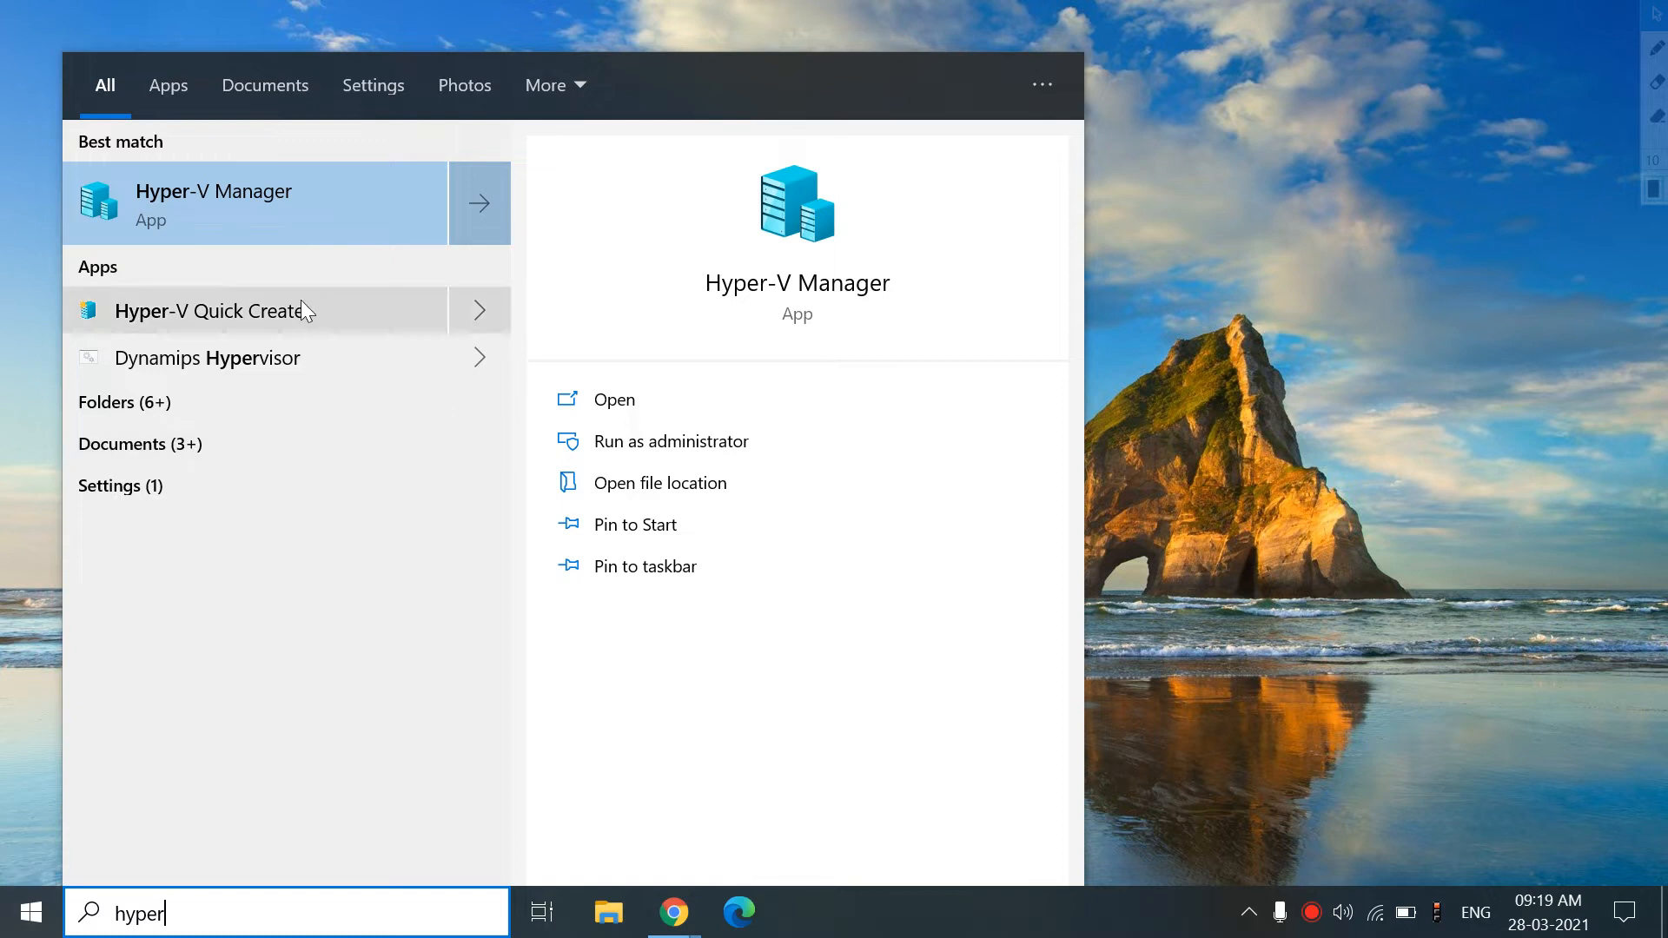
left_click(354, 198)
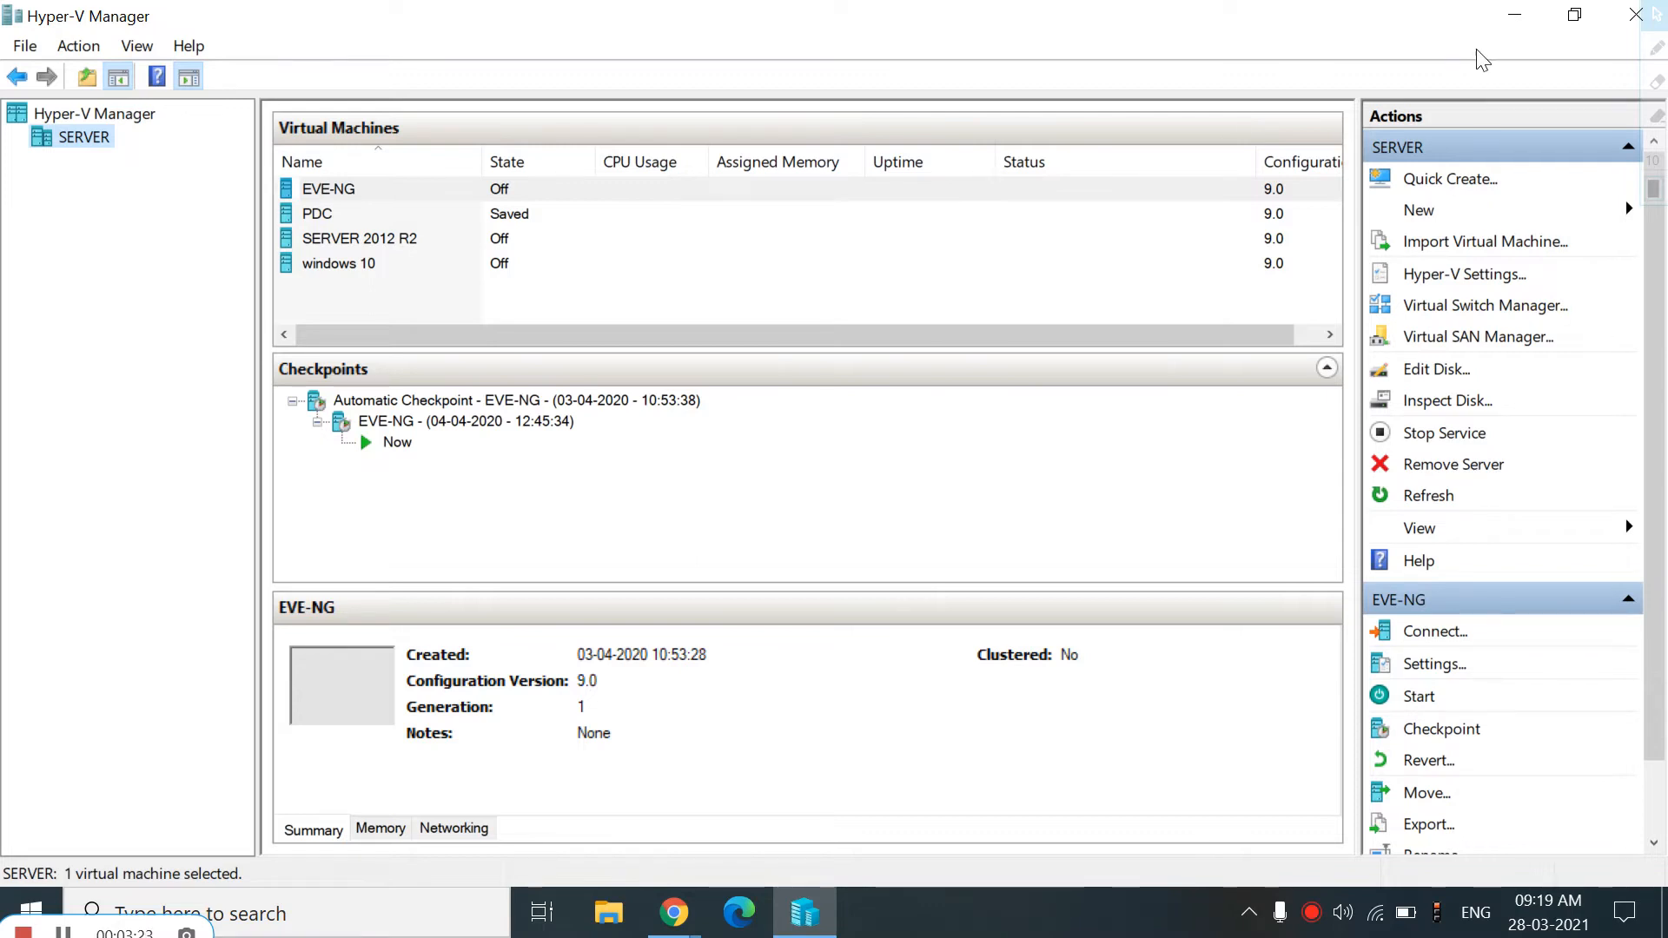
Minimize Hyper-V Manager and open support.fortinet.com in an incognito browser window
left_click(1512, 18)
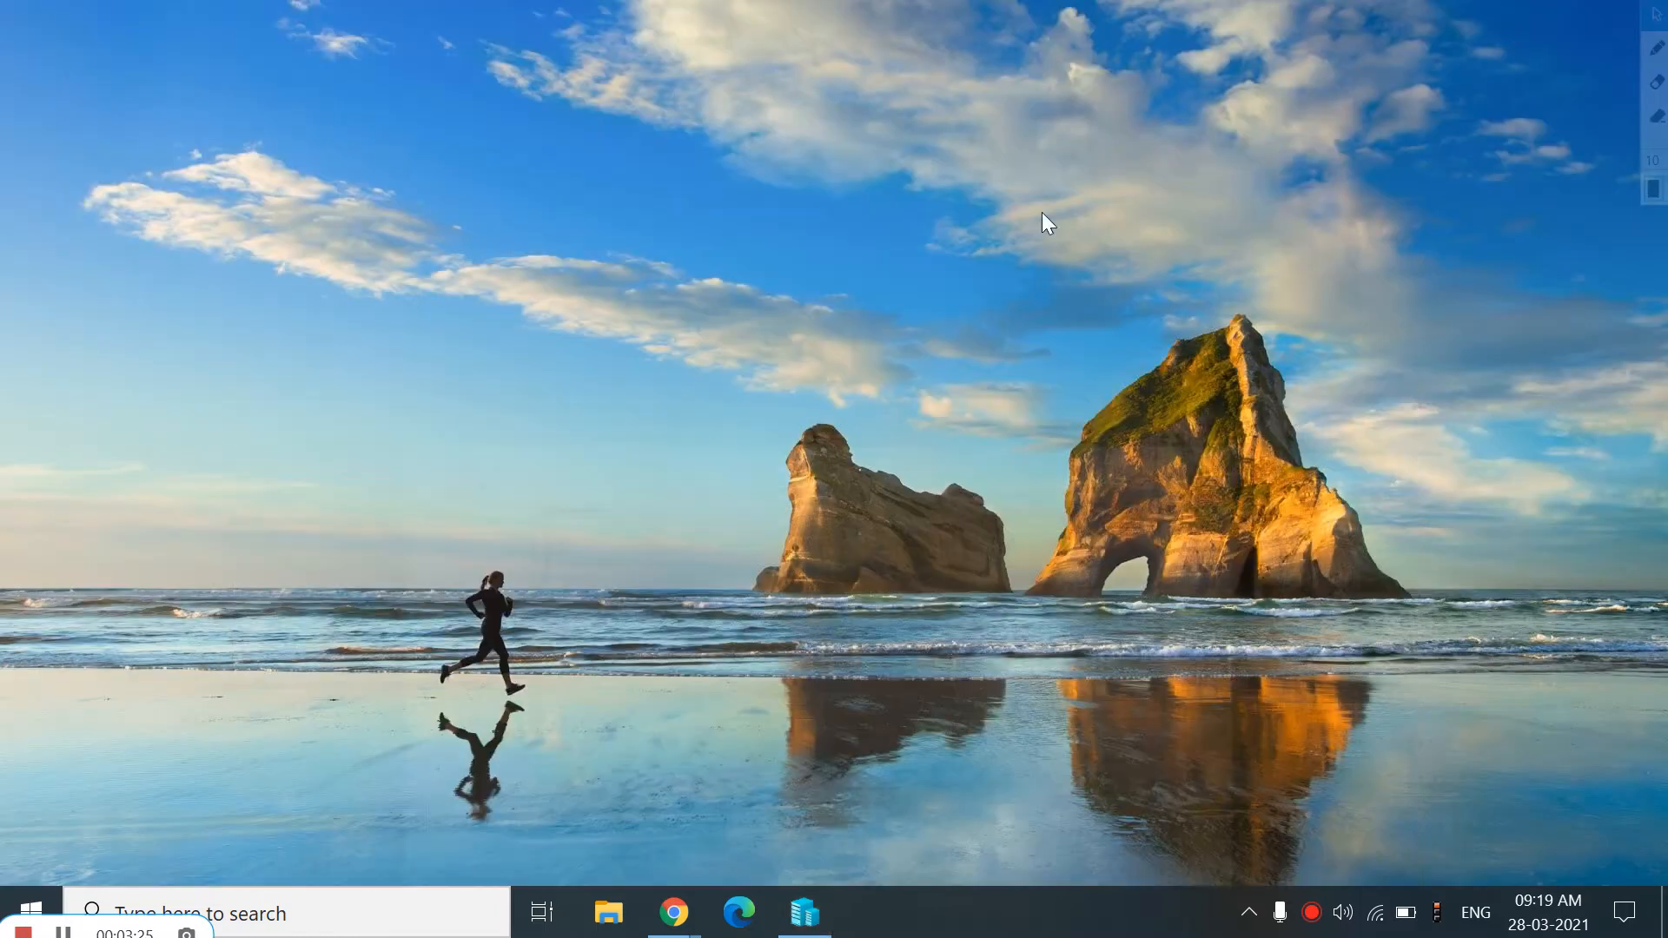
mouse_move(674, 912)
left_click(779, 841)
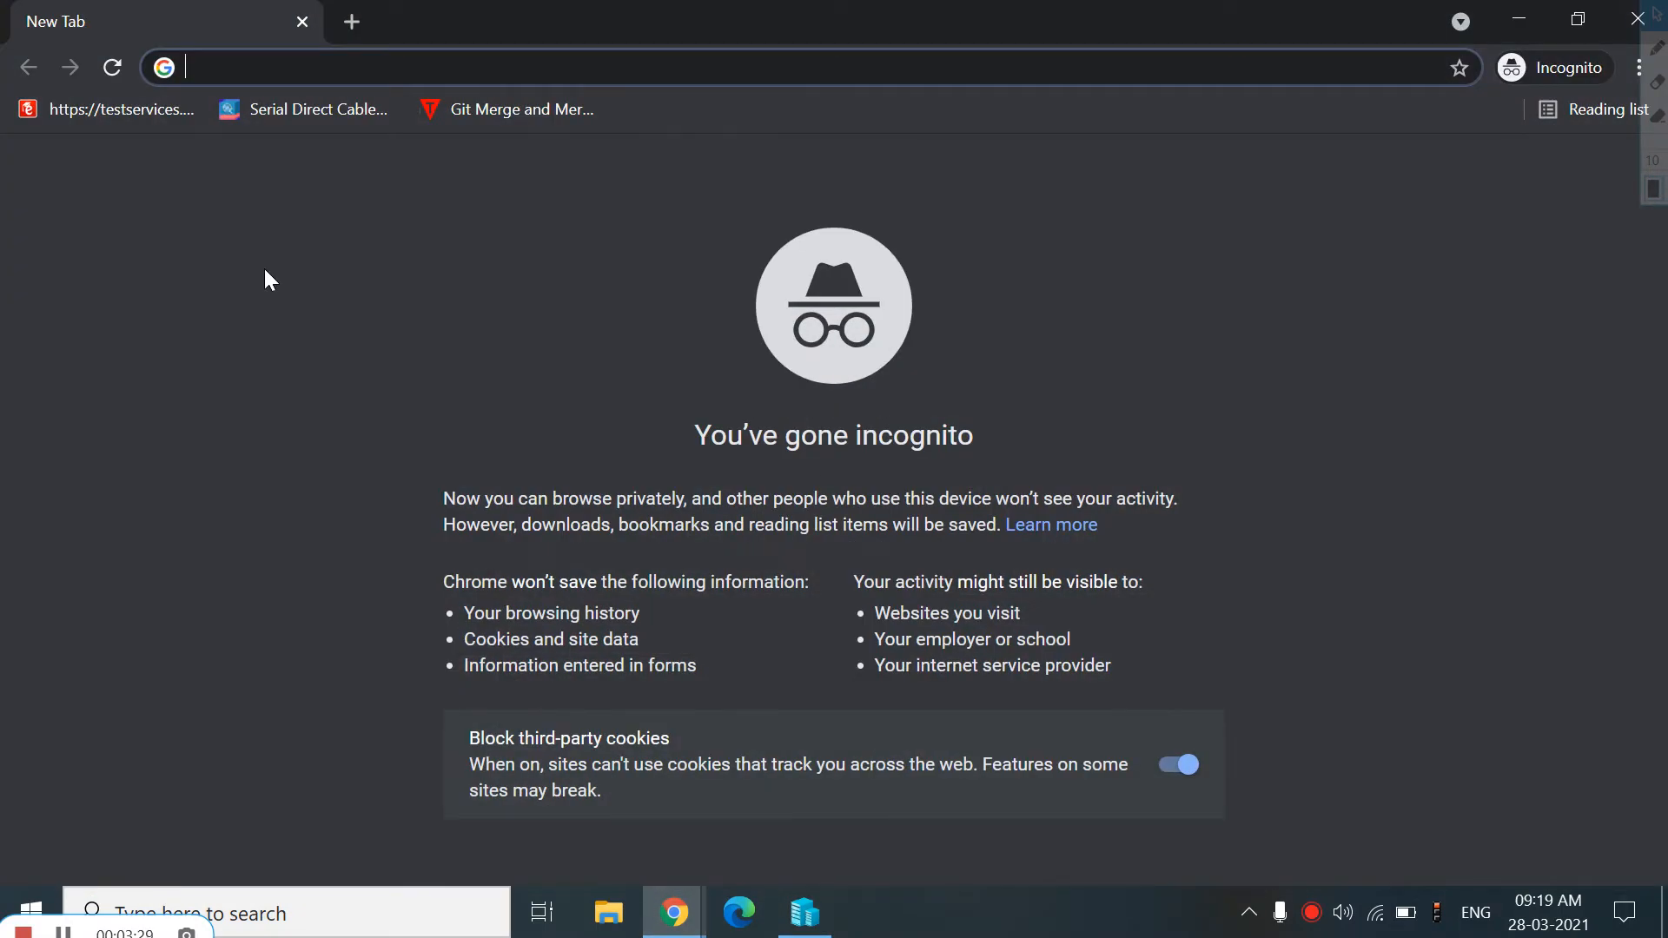
type("suppo")
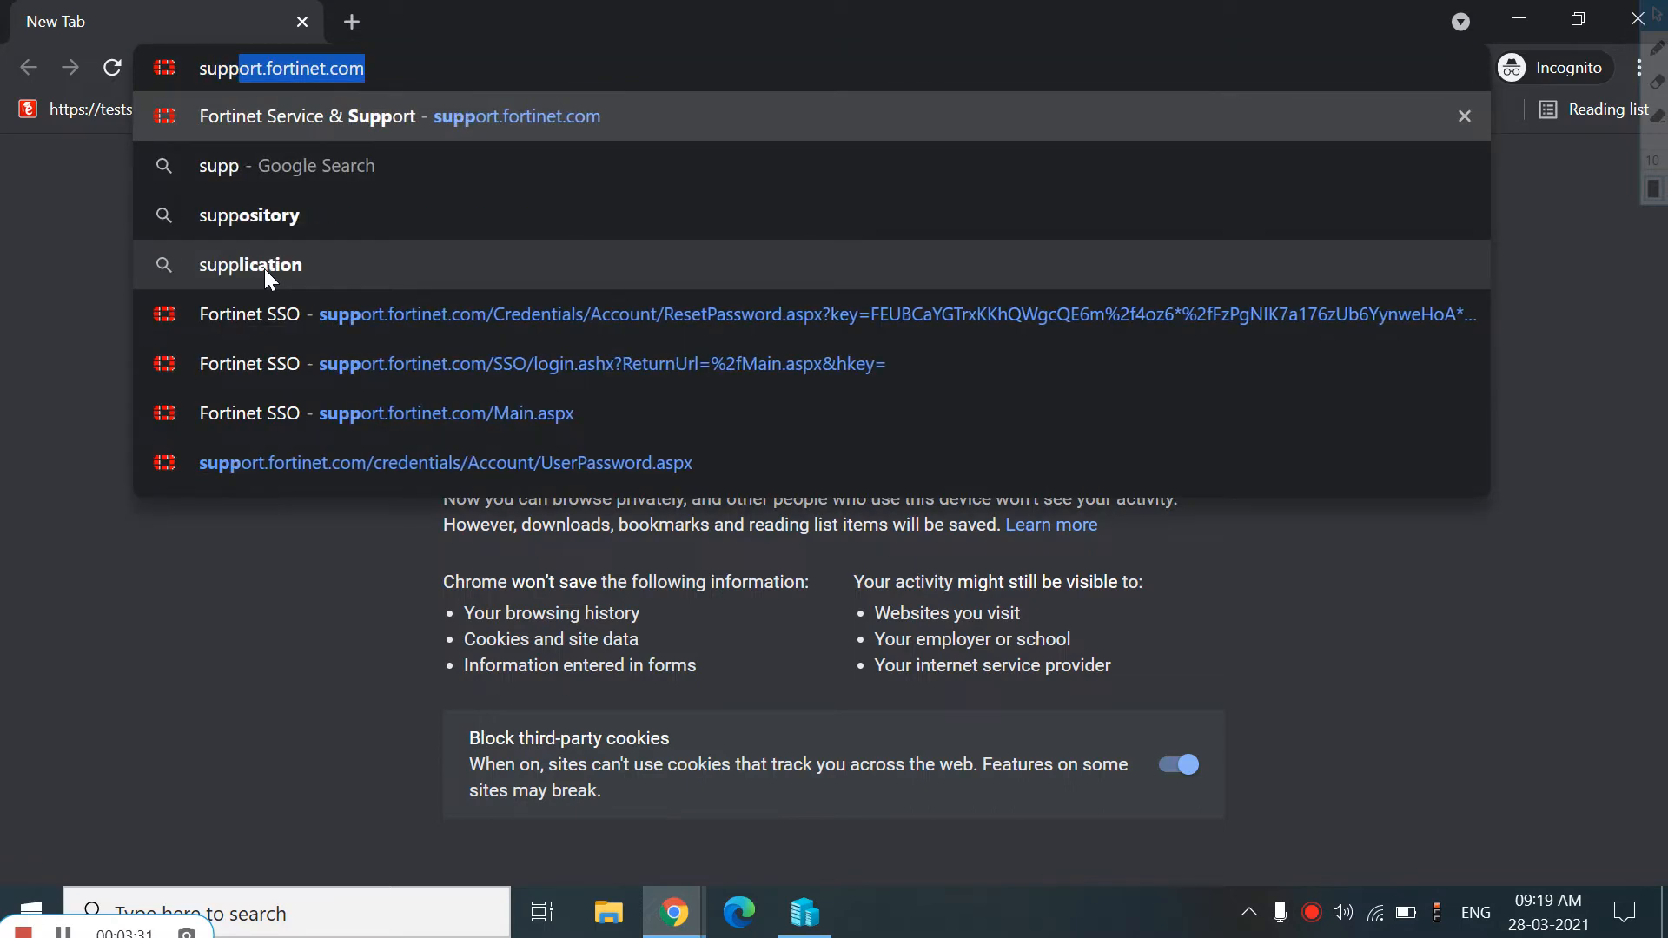
type("rt")
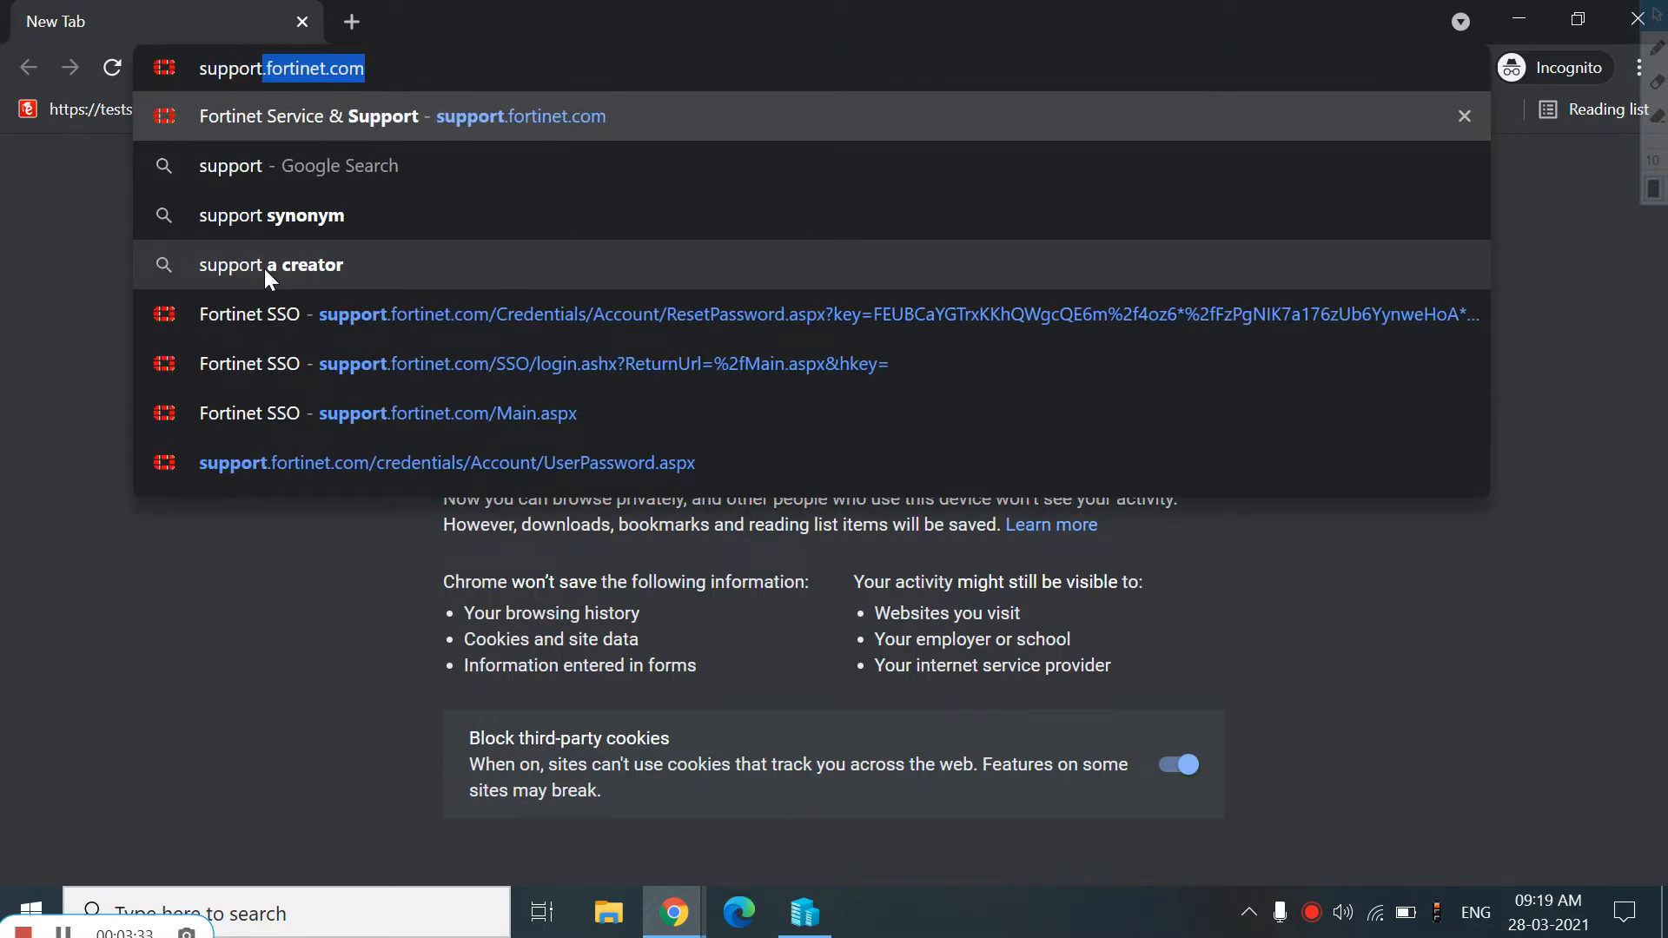
key("Return")
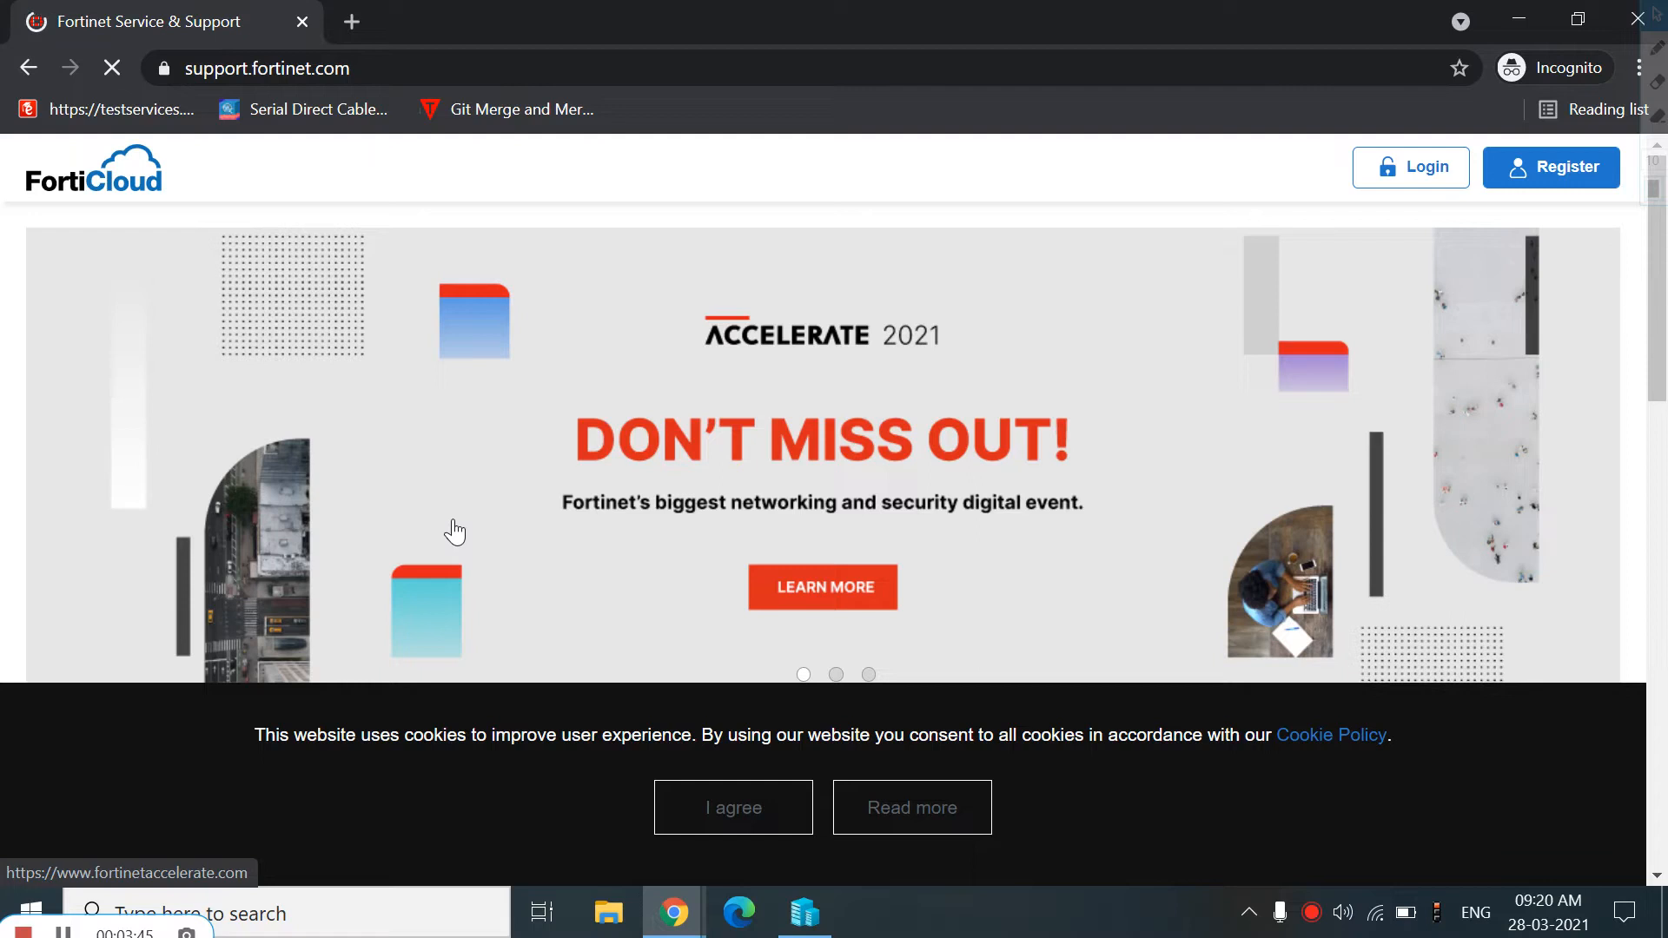
Accept the site's cookie notice and open the FortiCloud login page
left_click(760, 839)
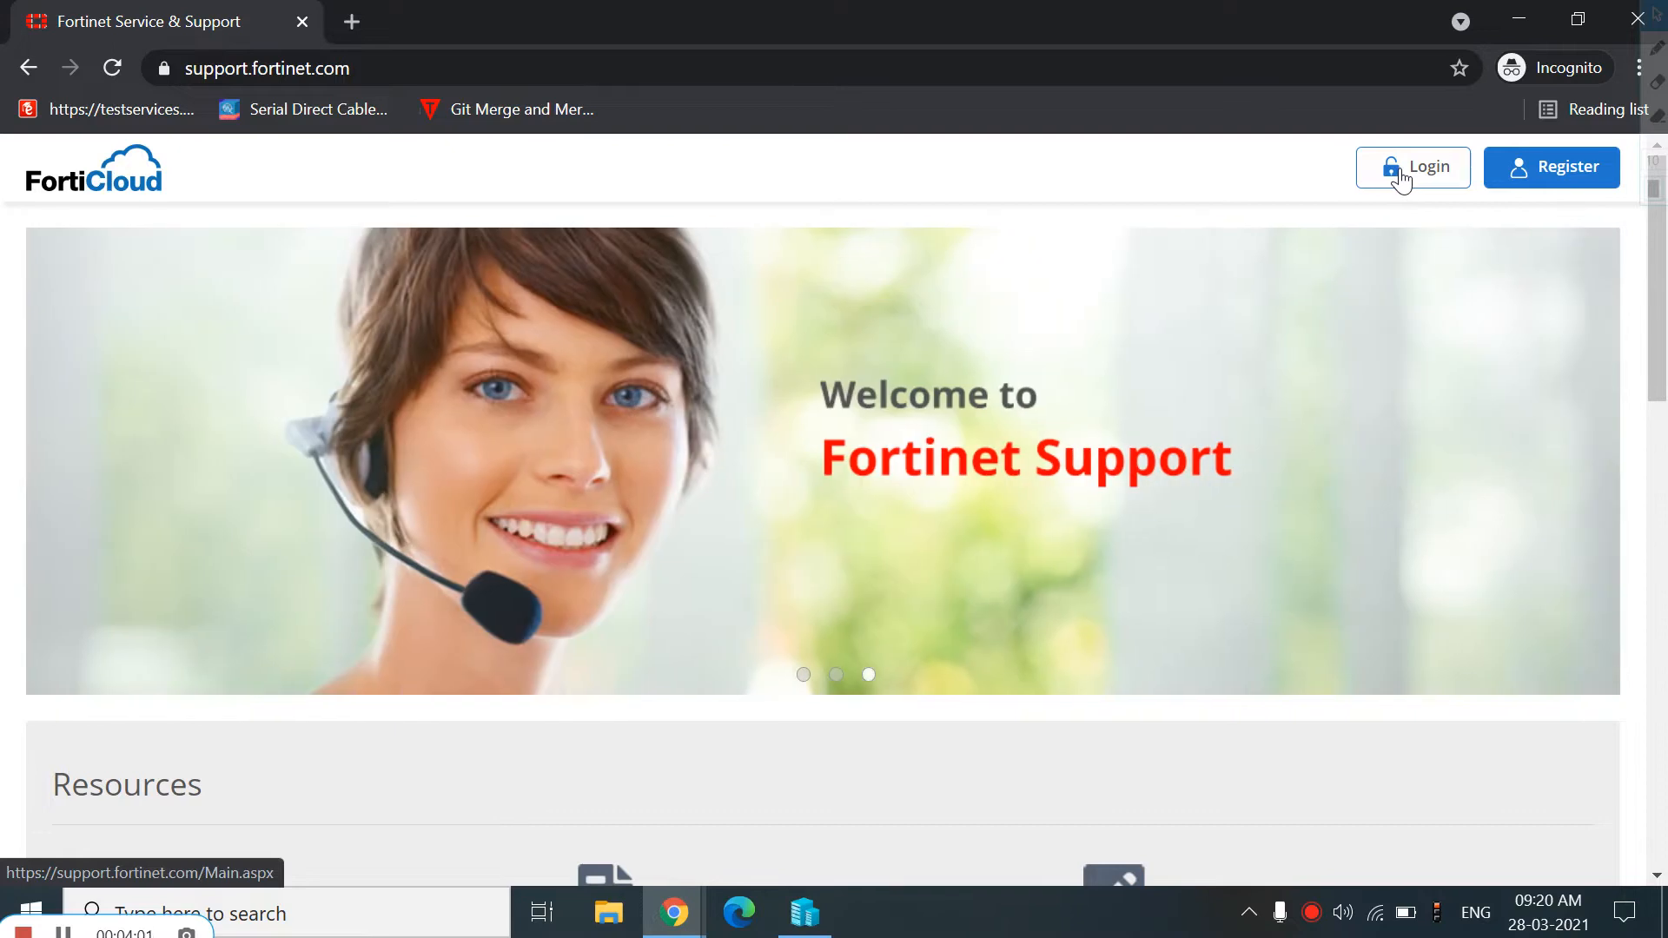
left_click(1400, 176)
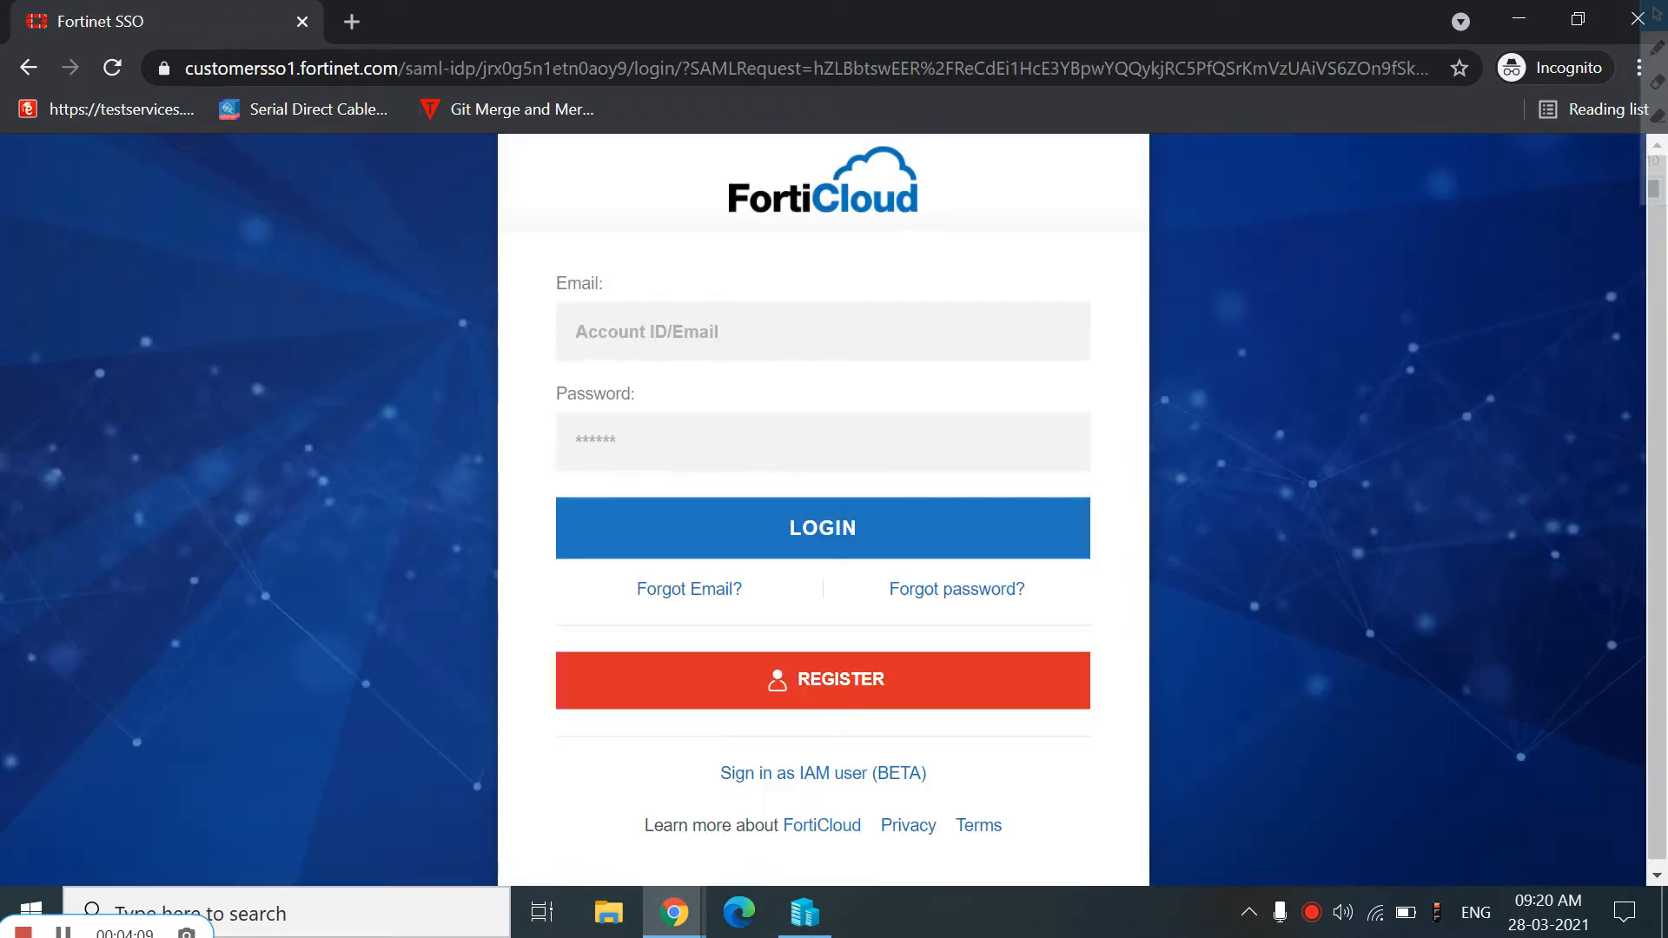
Try to log in to FortiCloud with the account email and password
left_click(677, 335)
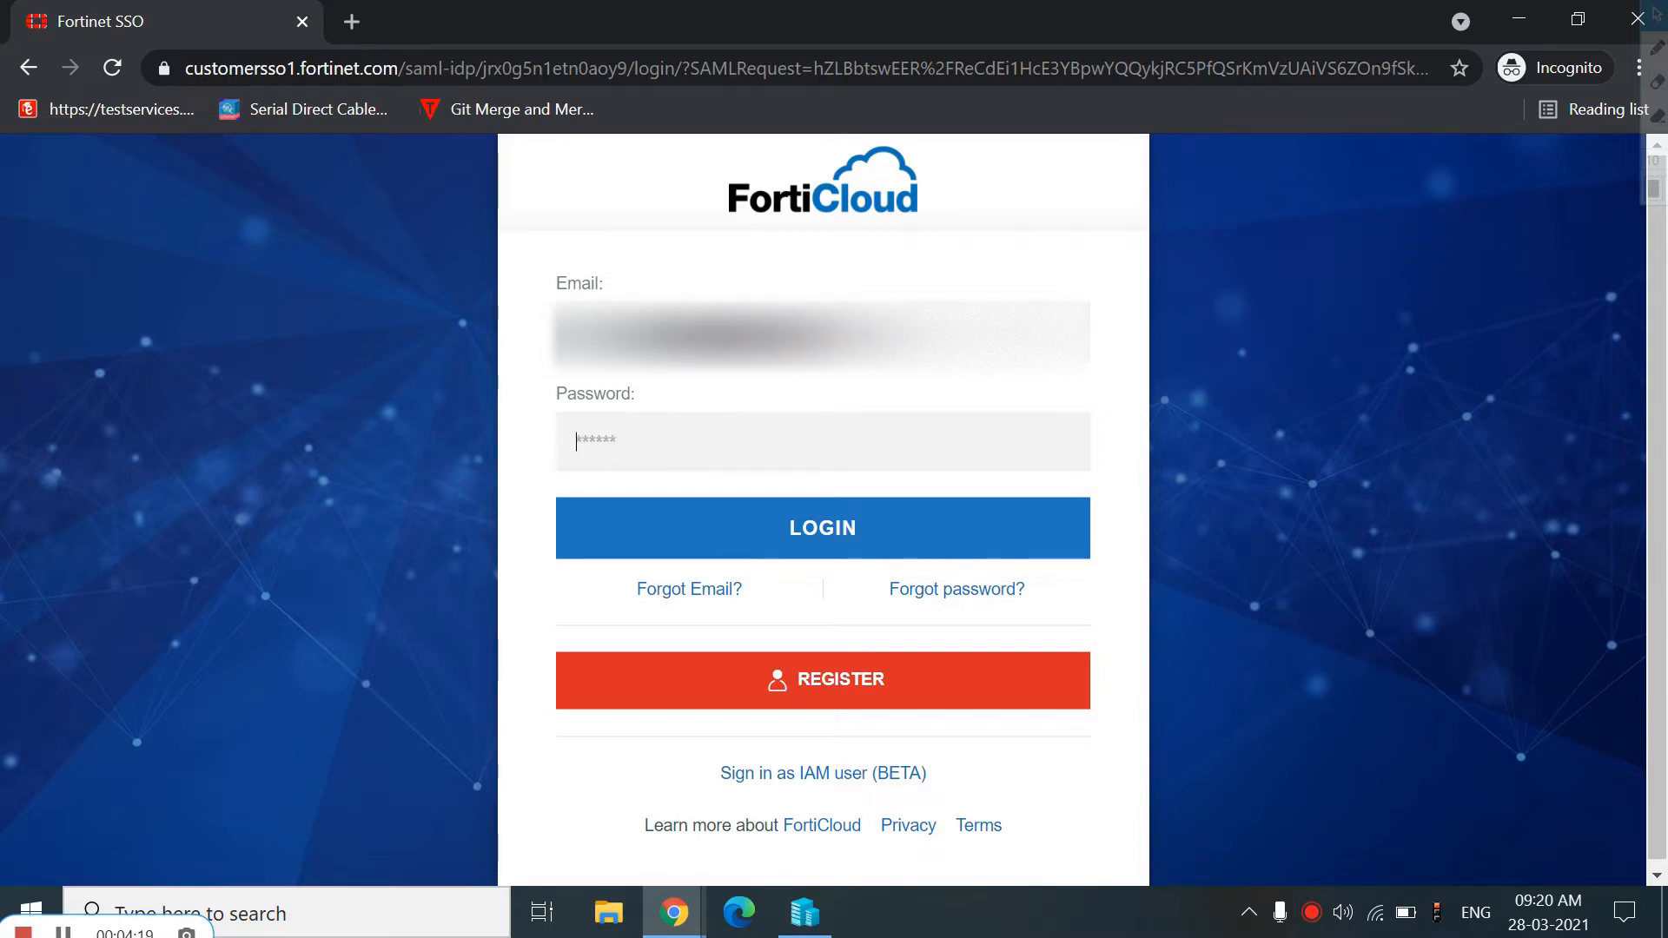
type("*****")
left_click(756, 531)
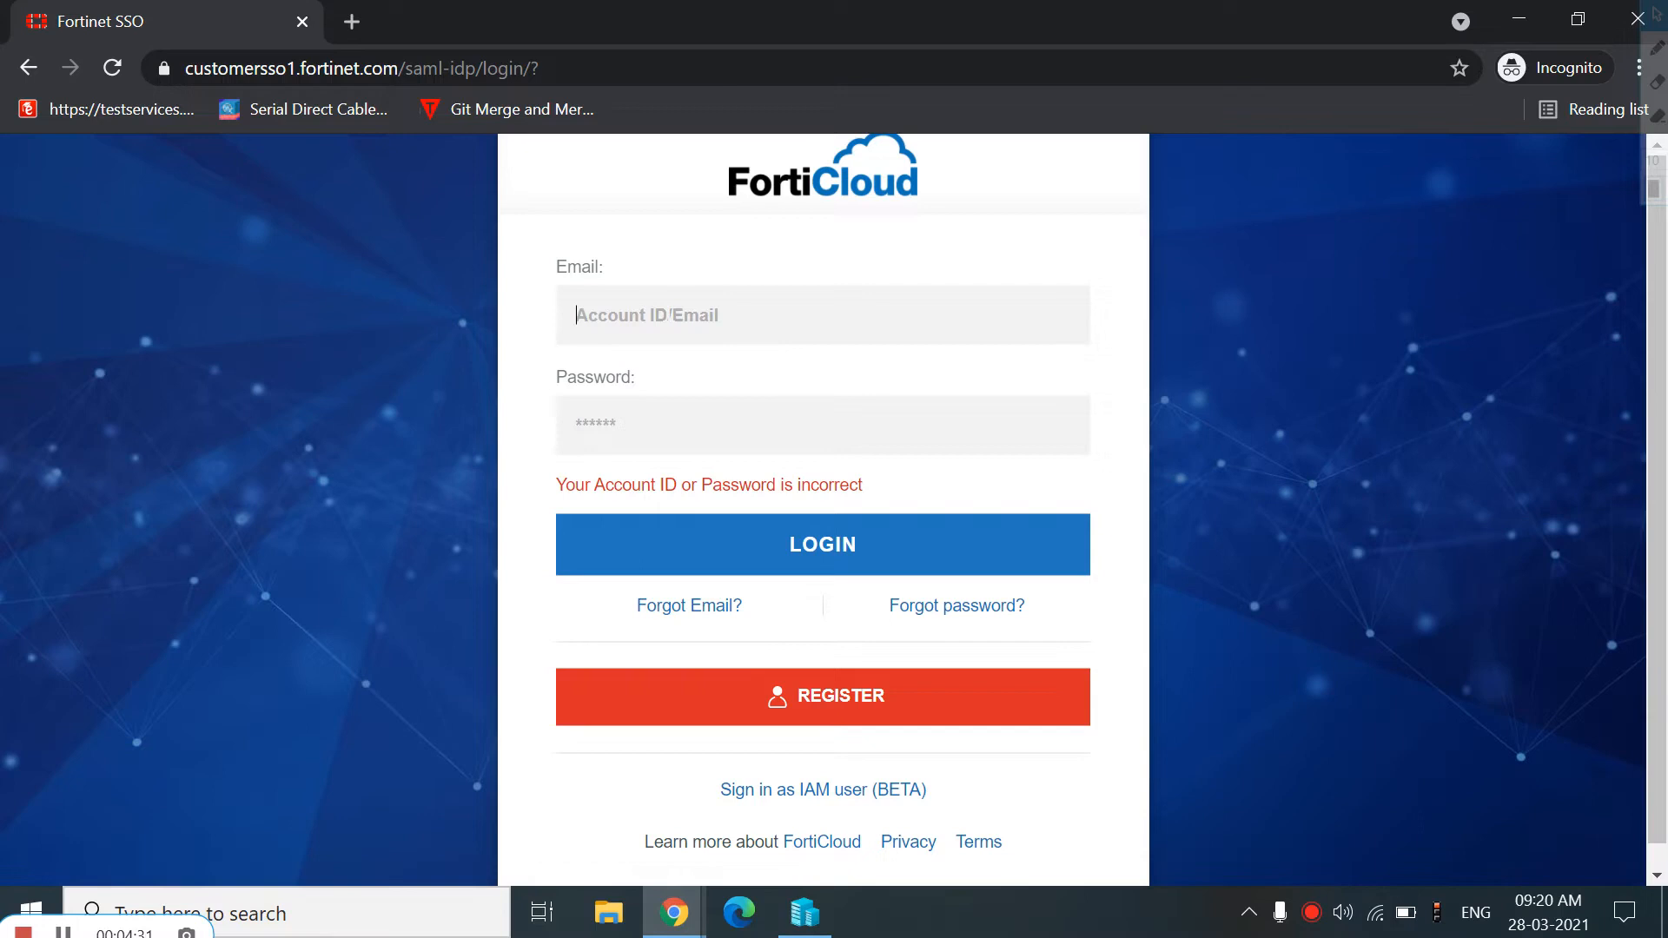
Re-enter the account email and password and try logging in again
type("...")
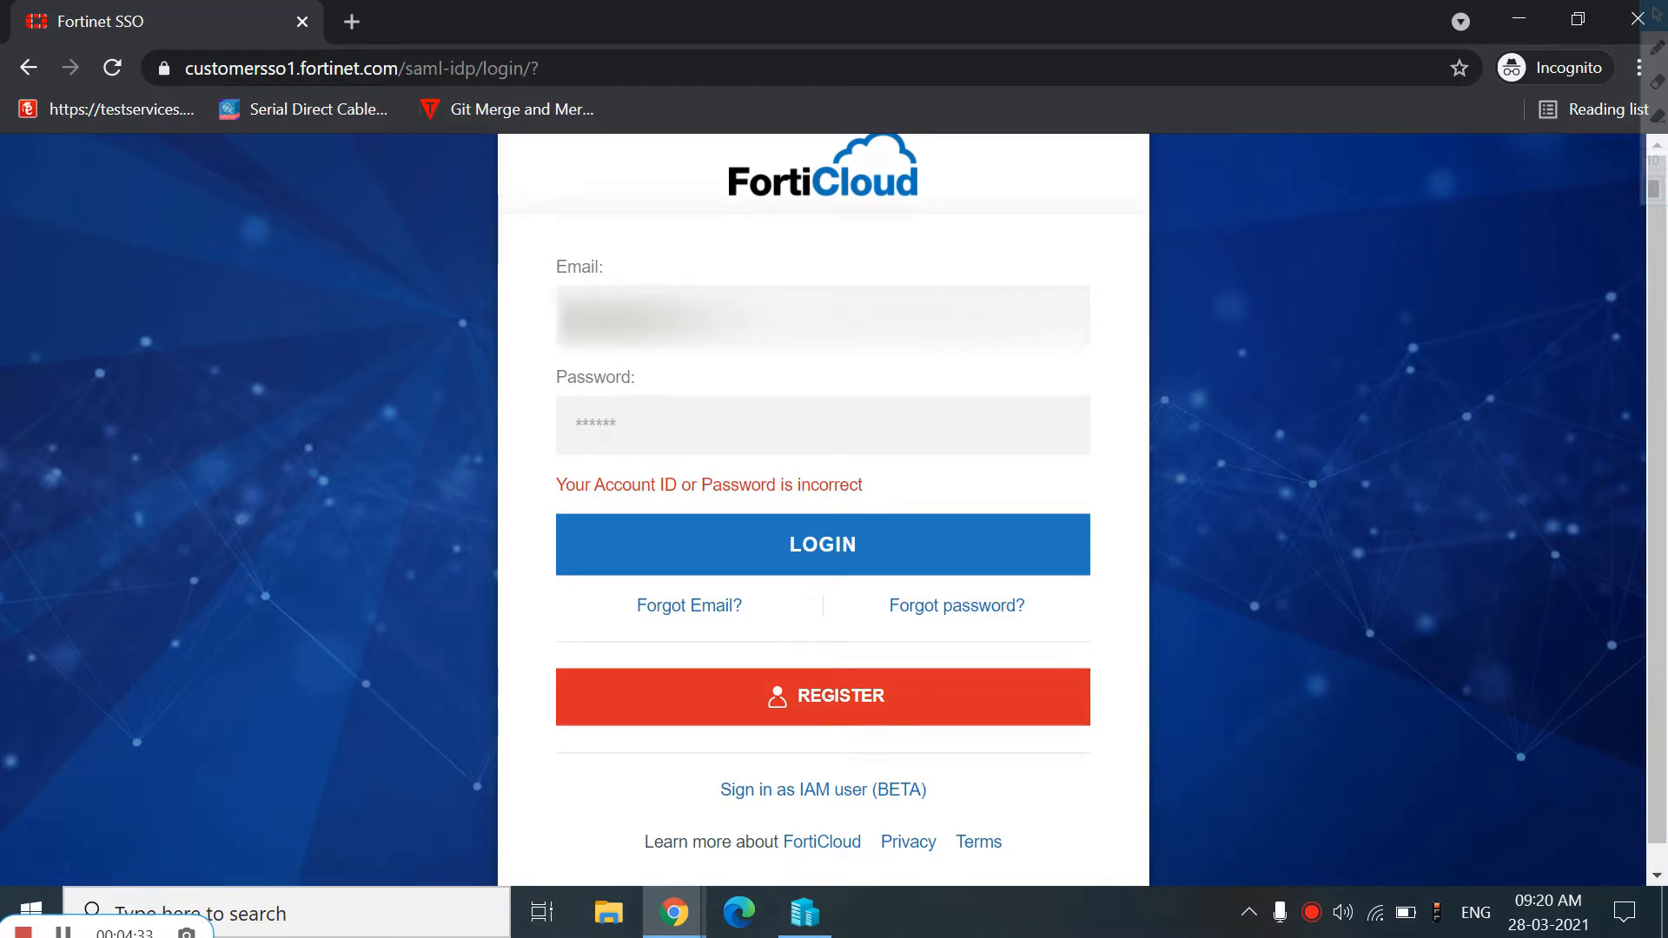
key("ctrl+a")
key("BackSpace")
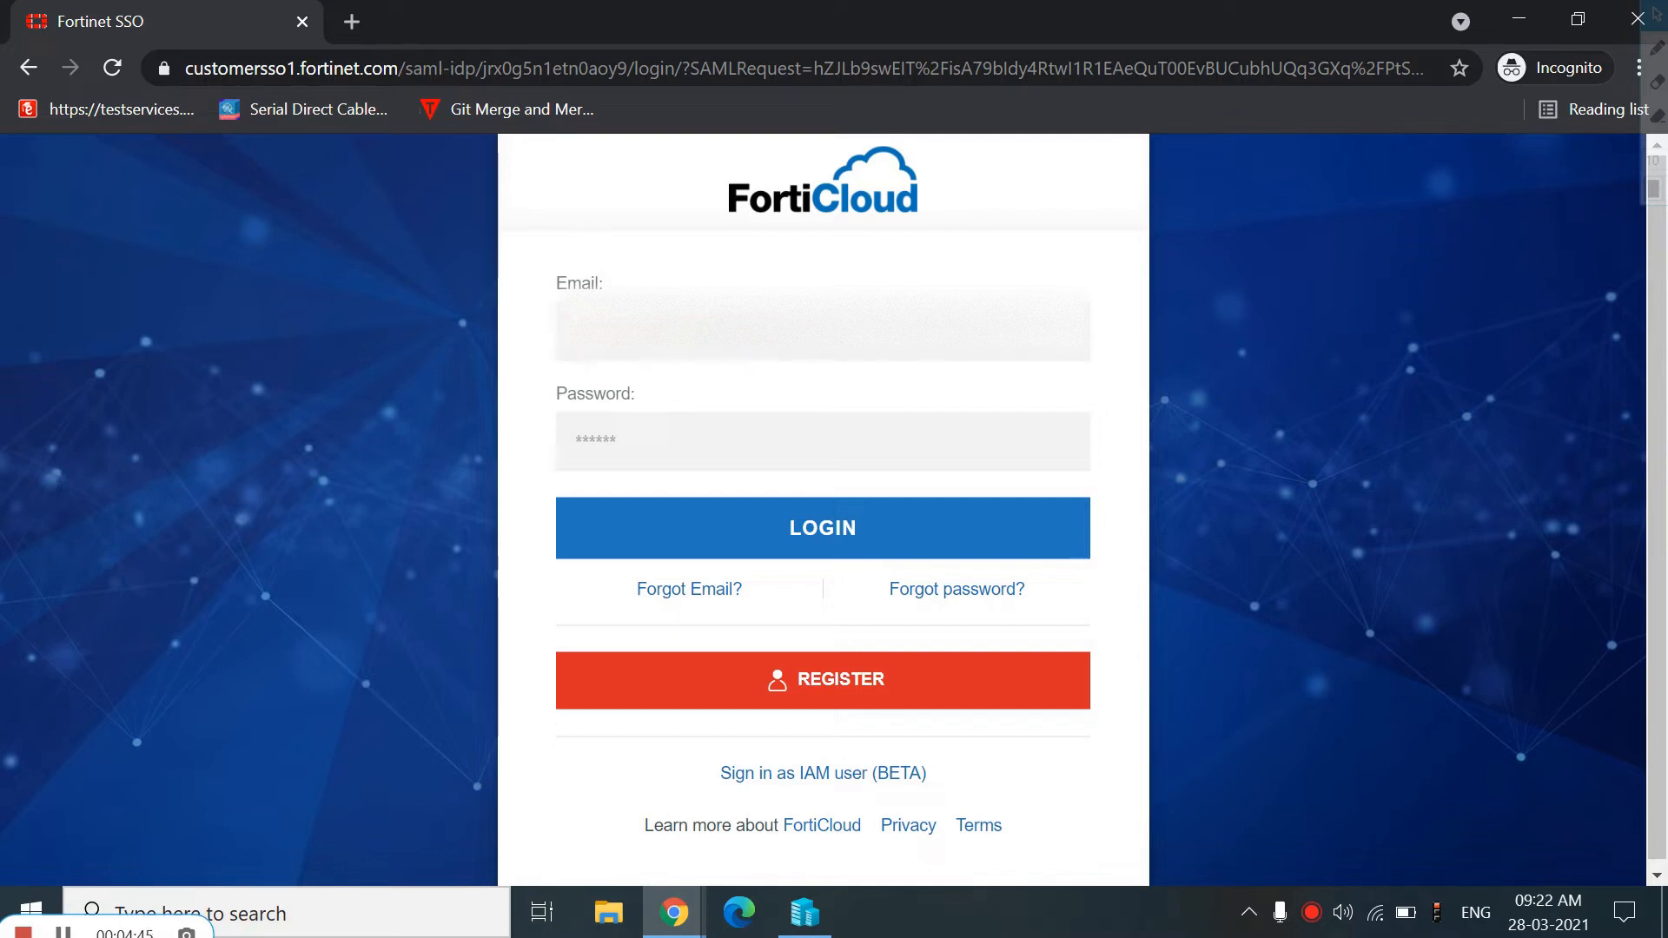
left_click(575, 441)
type("•••••••")
left_click(763, 524)
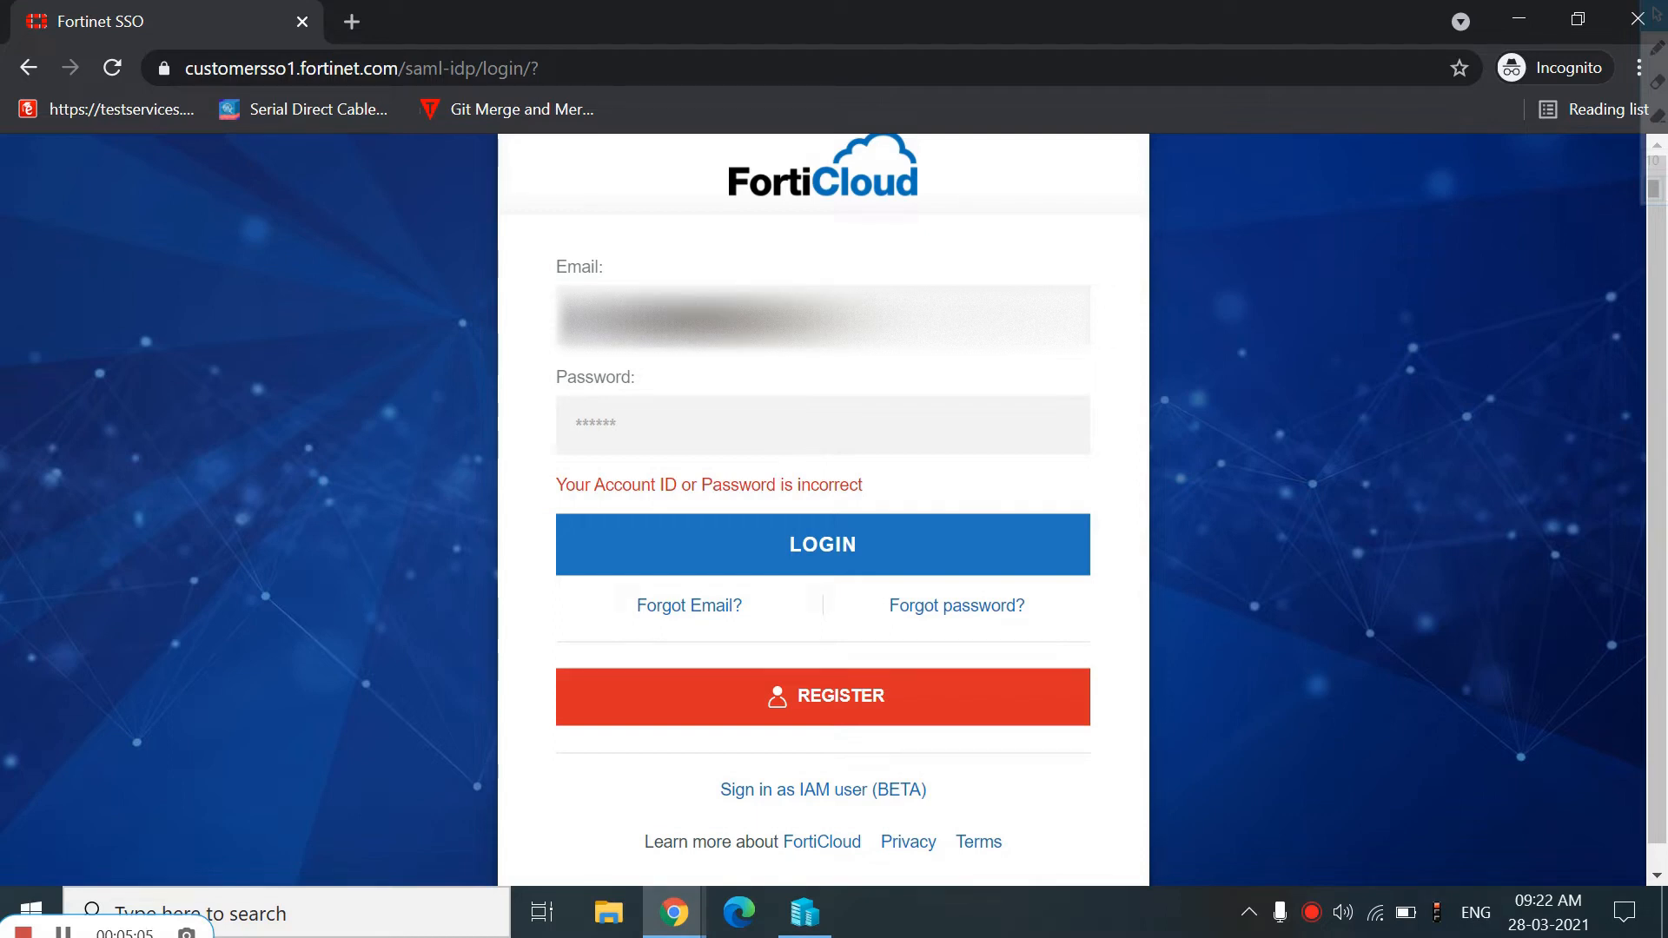
Retype the account password and log in to FortiCloud
left_click(762, 548)
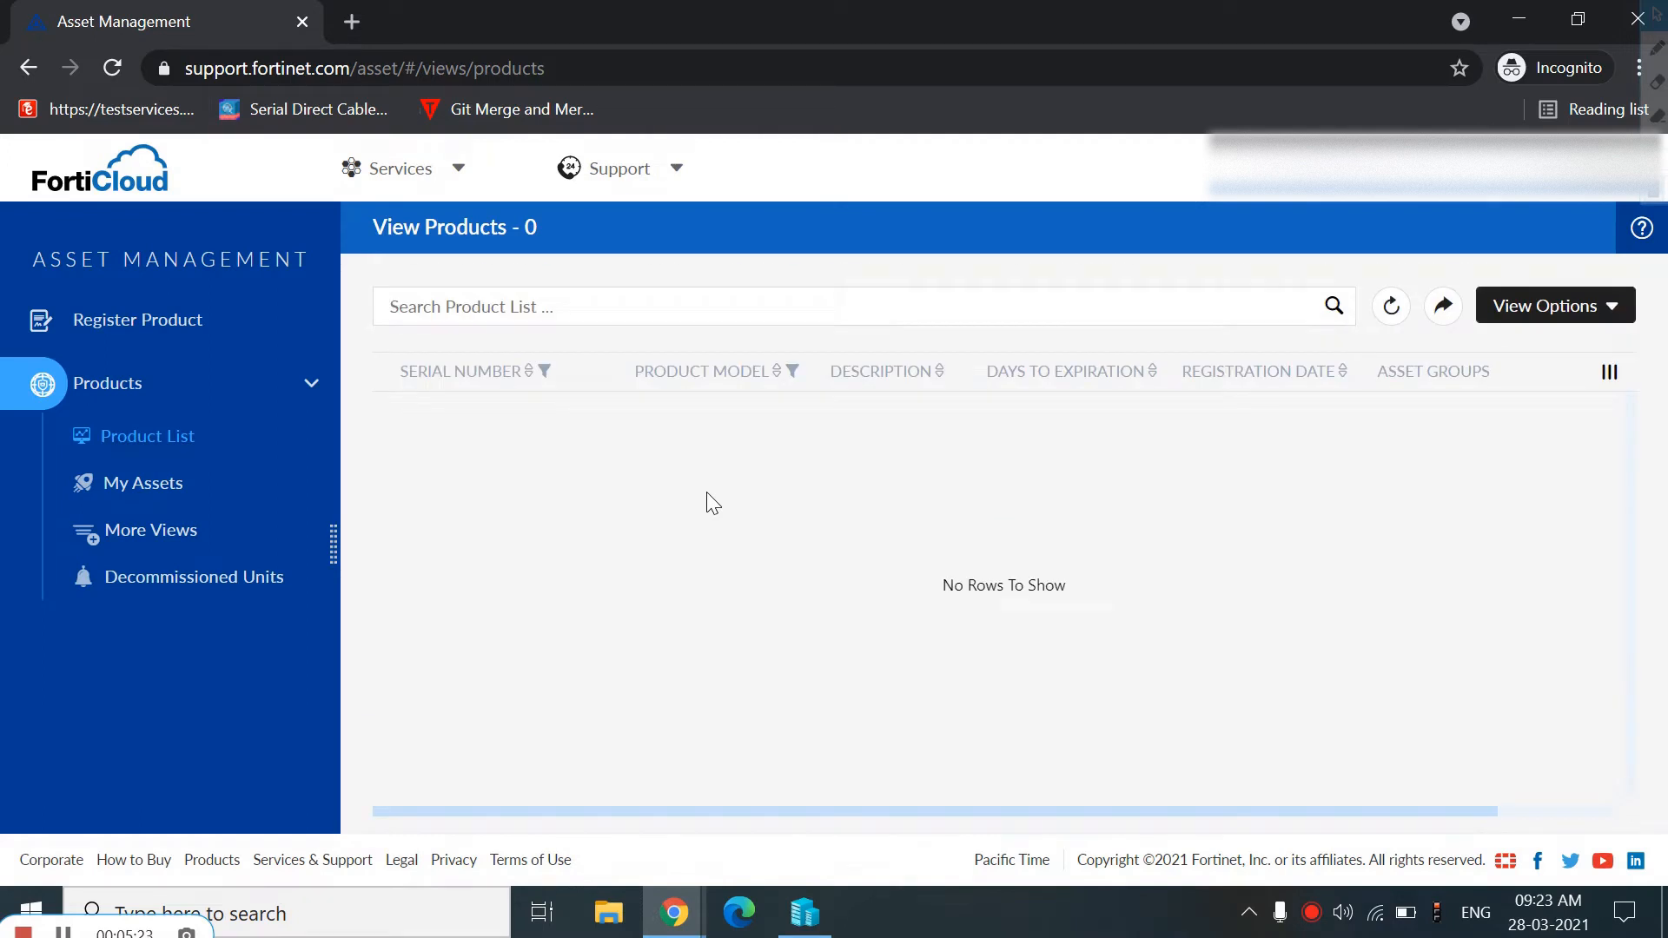
Open the VM Images download page from the Support downloads menu
left_click(443, 173)
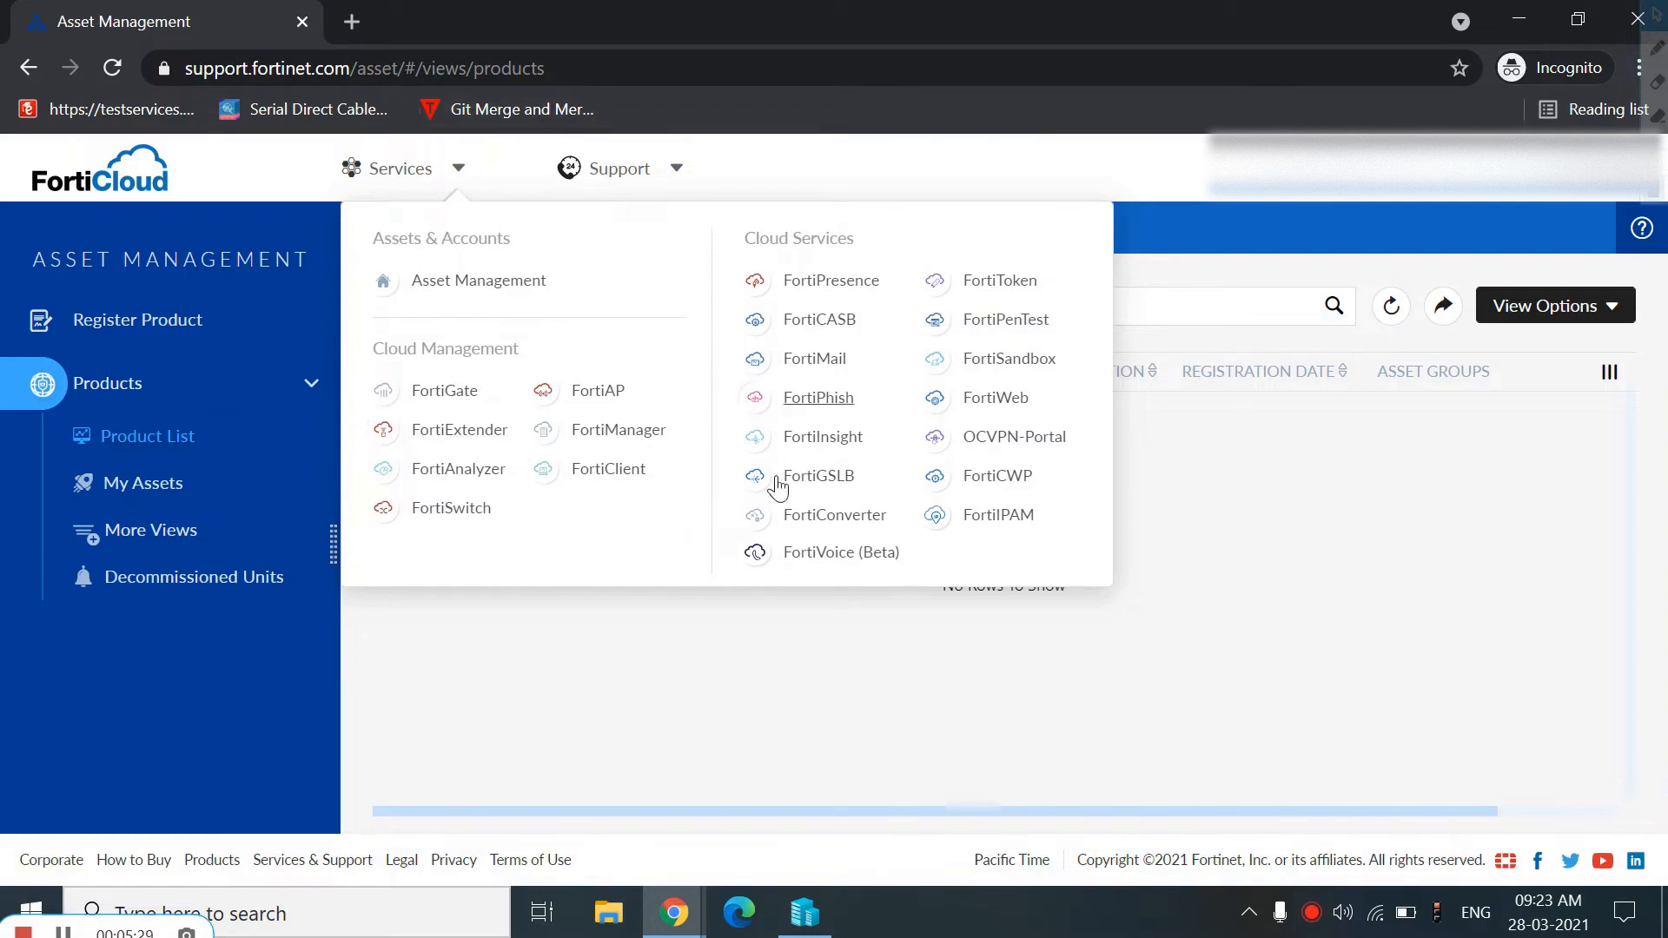
left_click(678, 173)
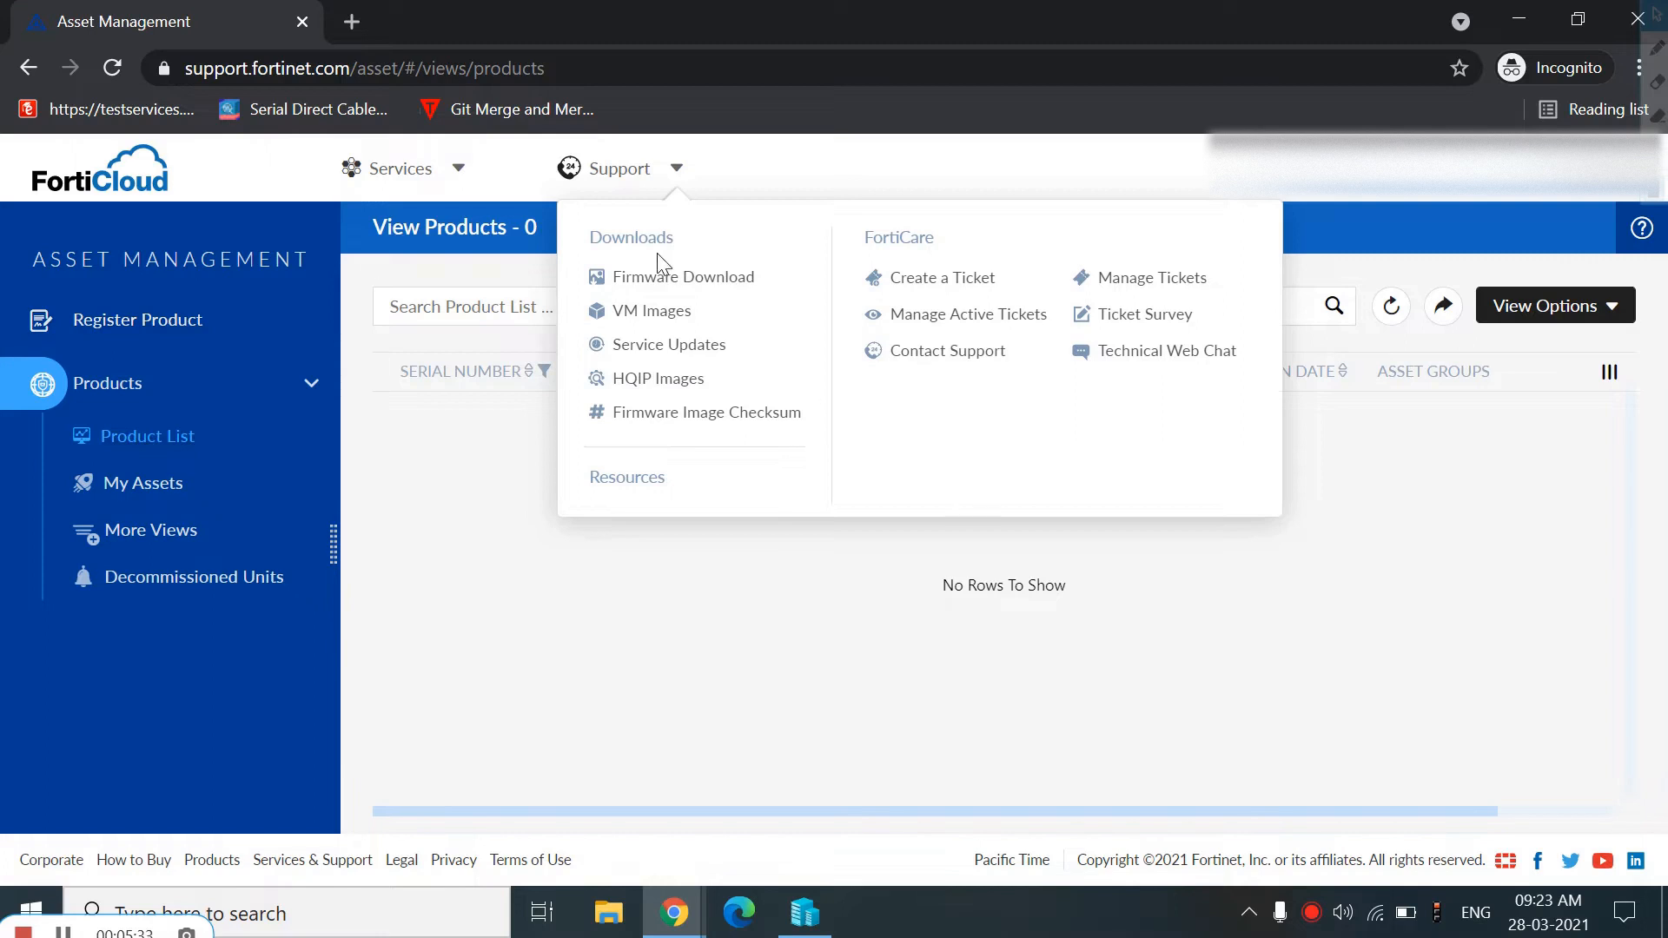
left_click(637, 319)
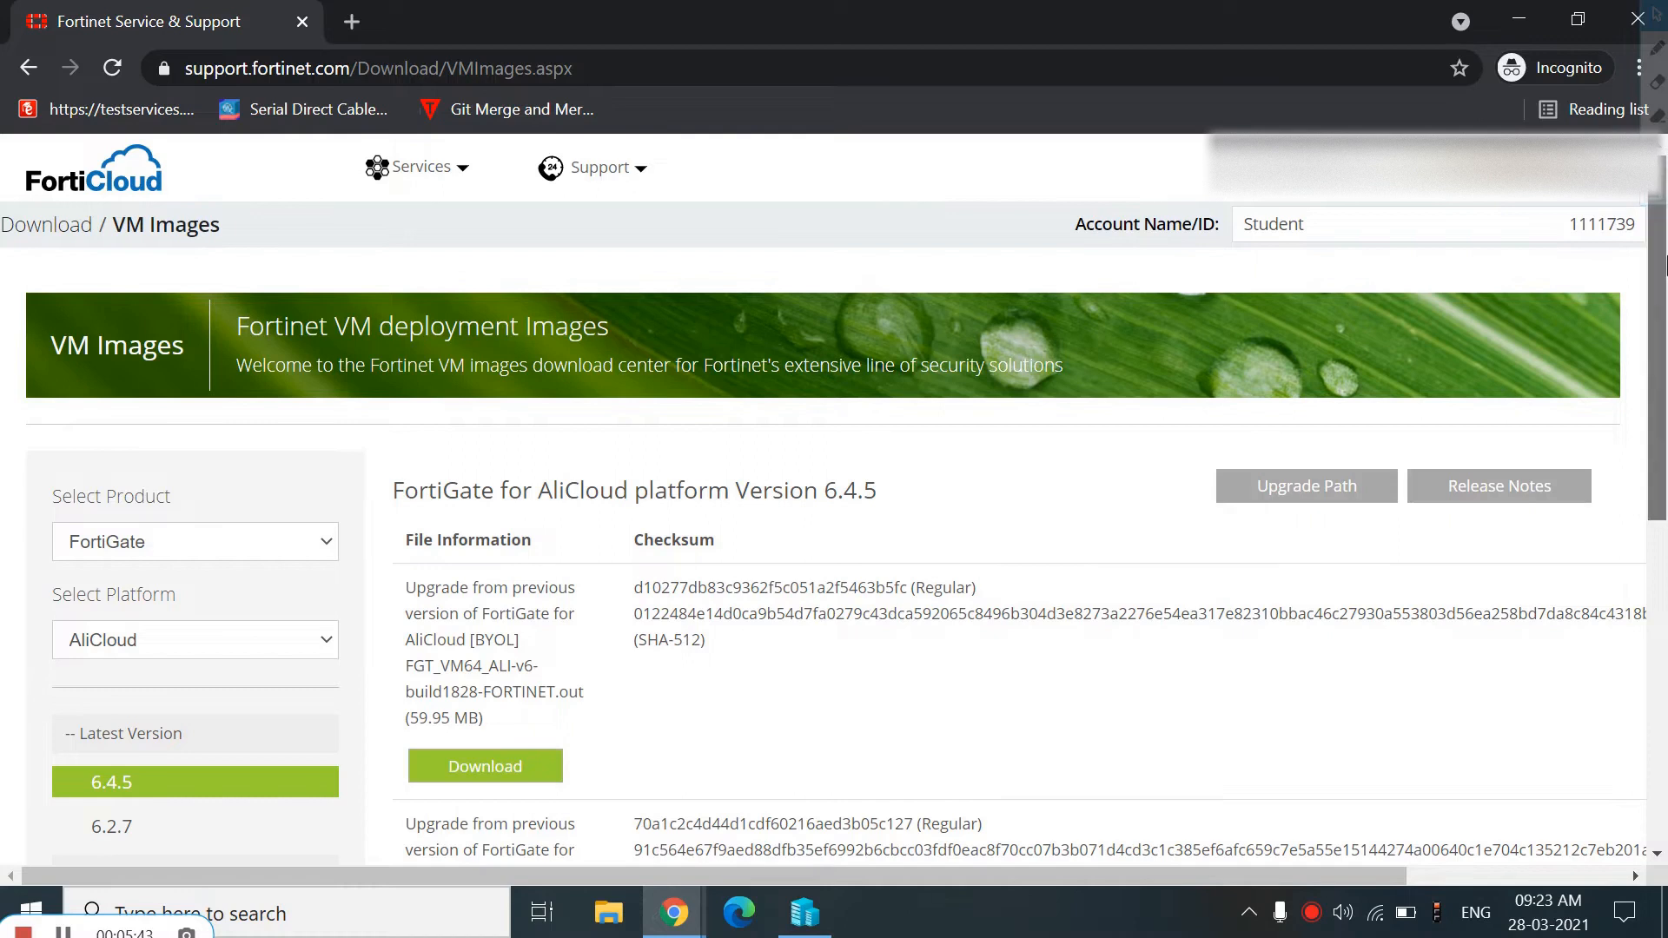
Filter the VM images to the FortiGate product on the Hyper-V platform
scroll(1664, 332, "down", 2)
scroll(1664, 333, "down", 1)
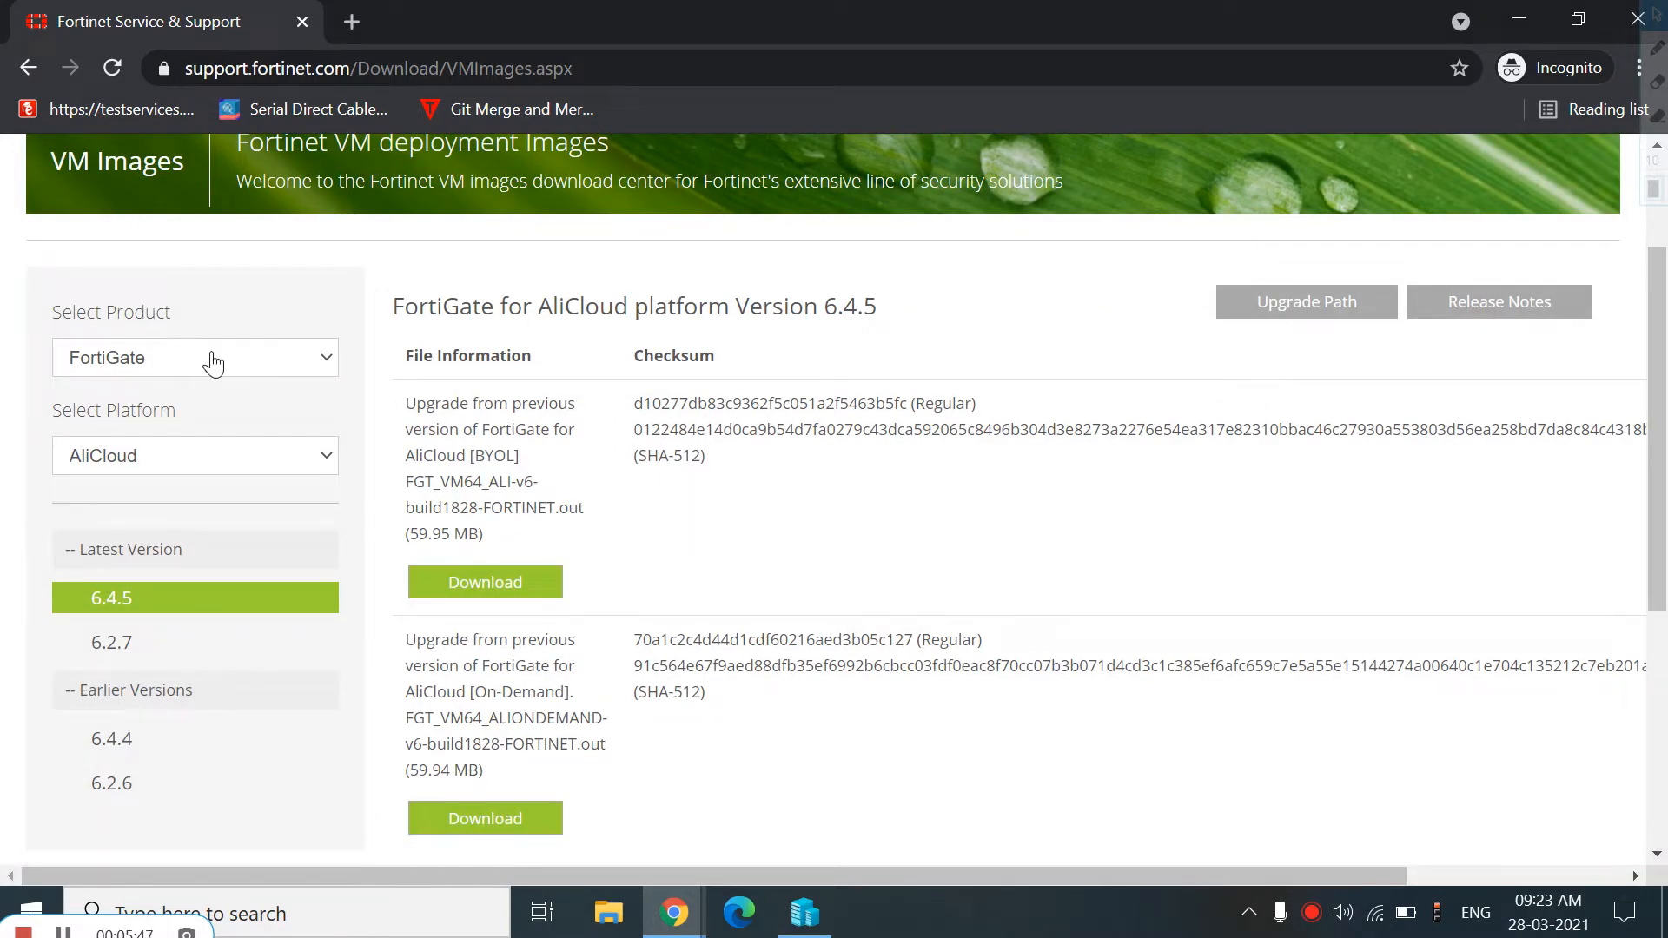
left_click(214, 363)
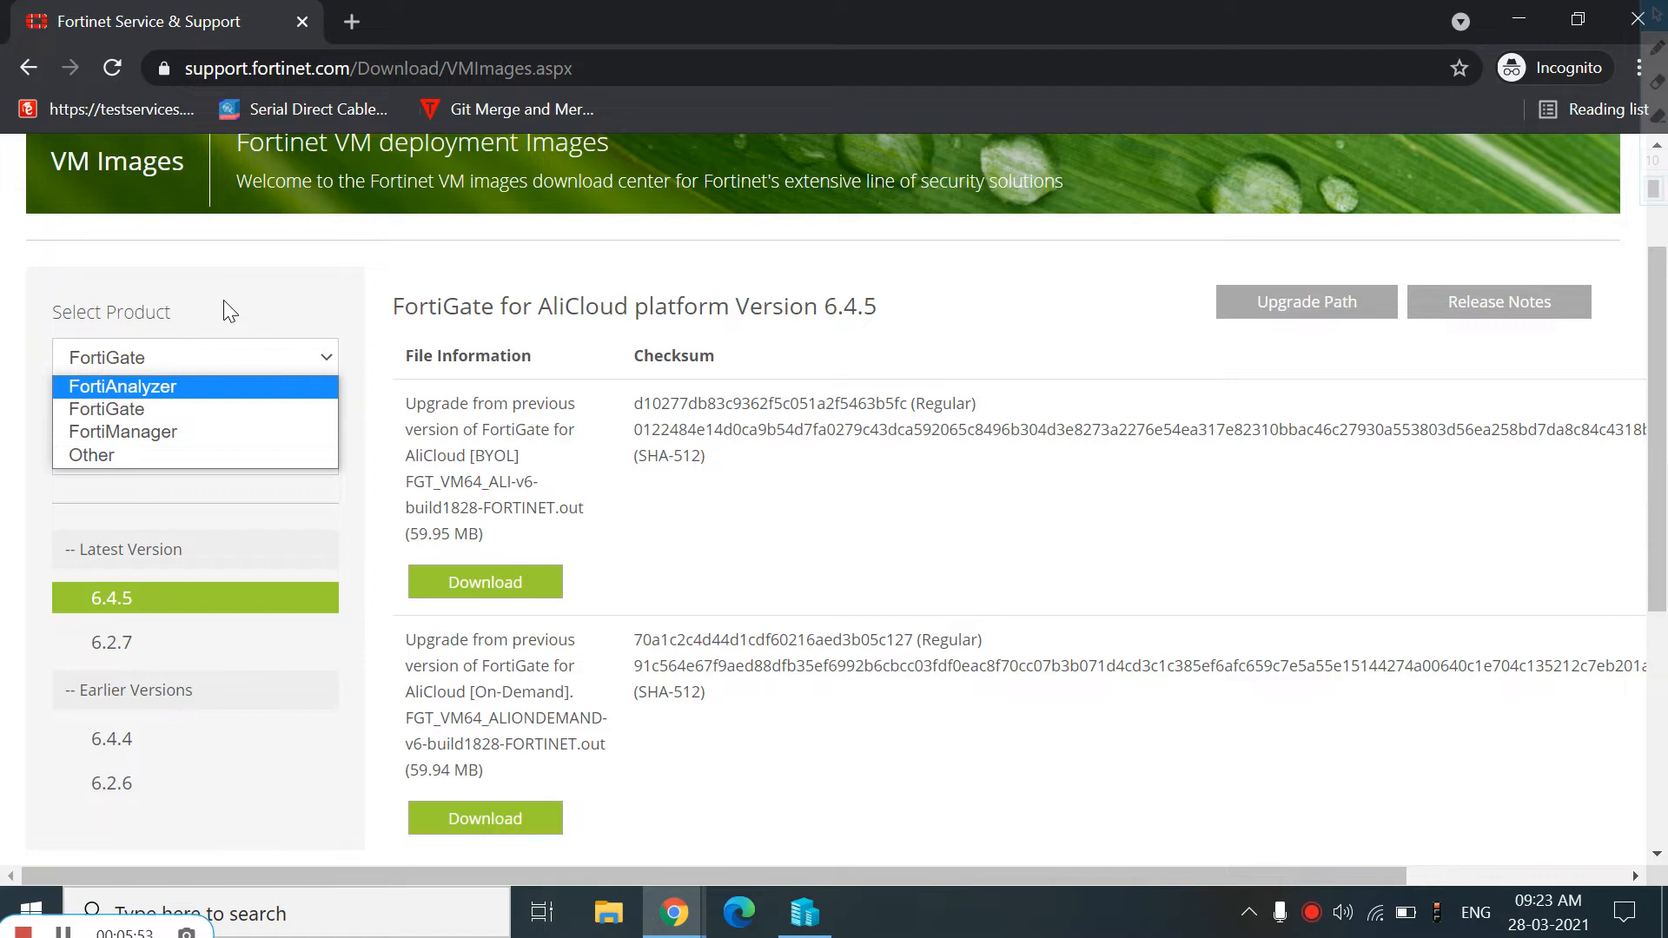
left_click(144, 408)
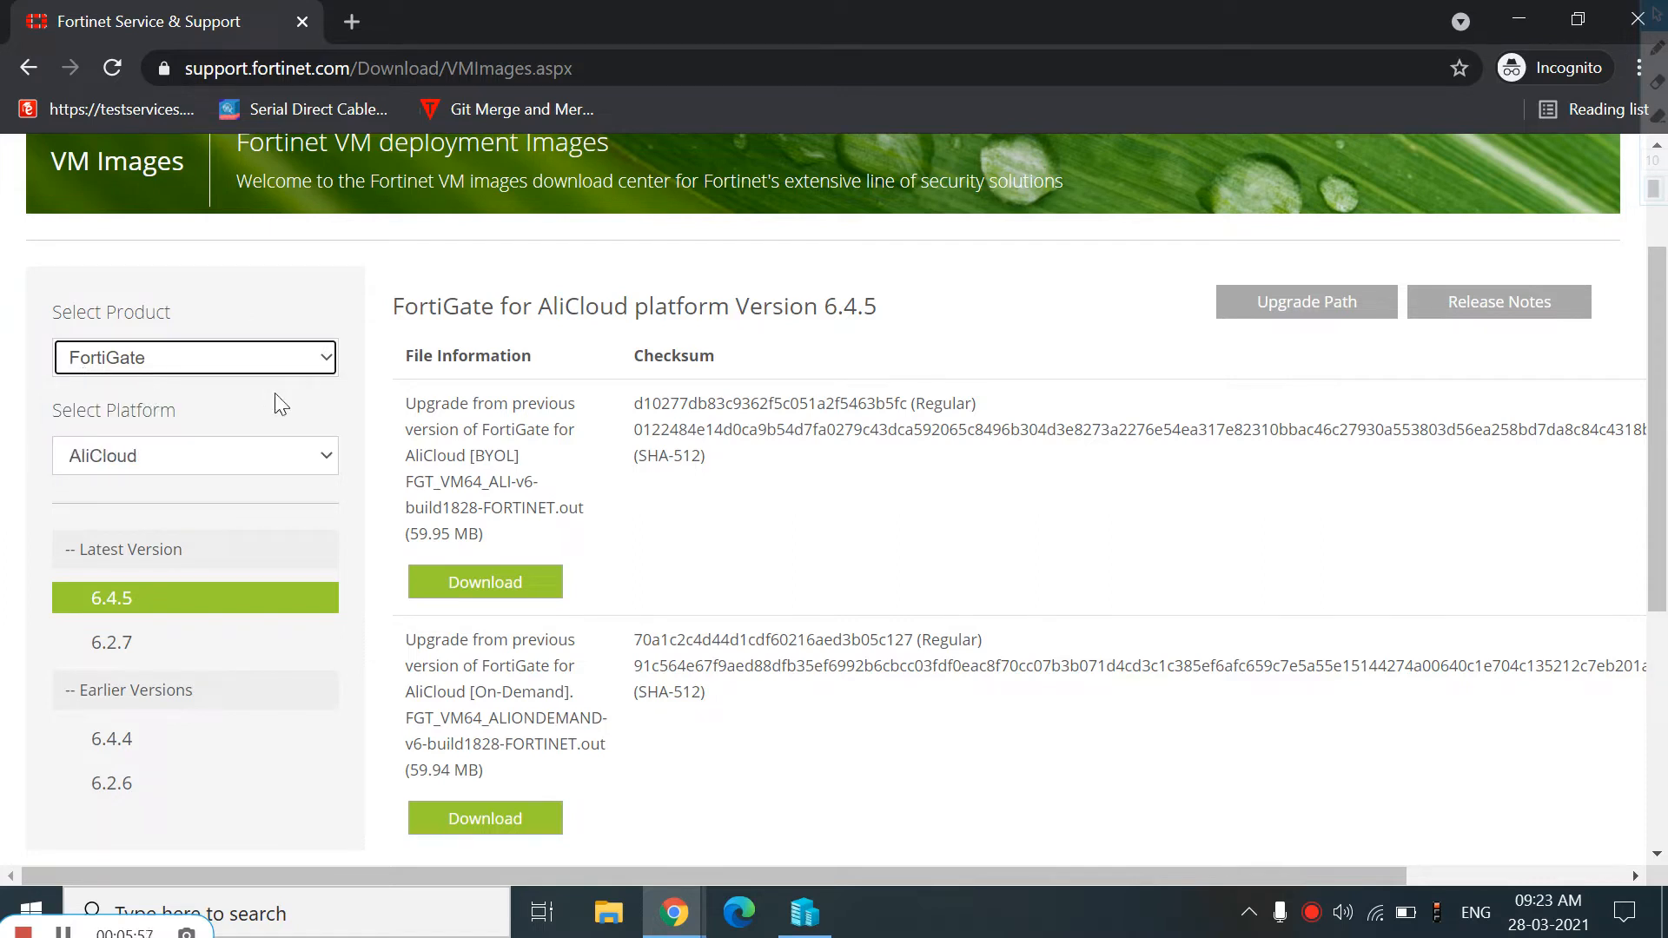
left_click(167, 465)
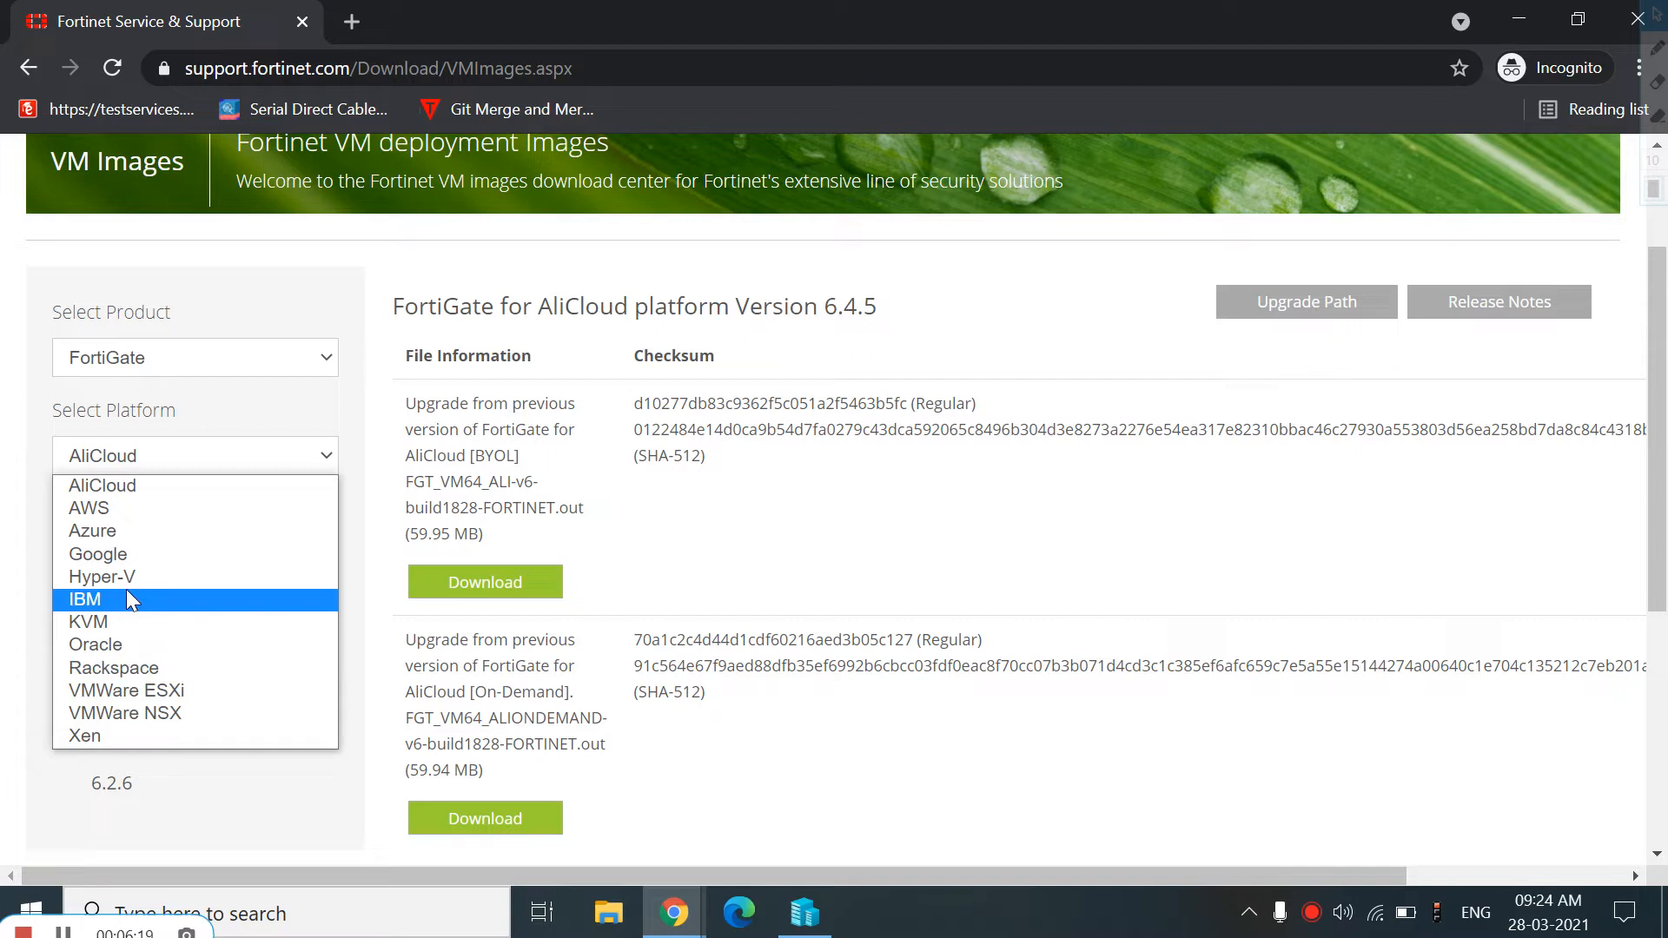
key("Up")
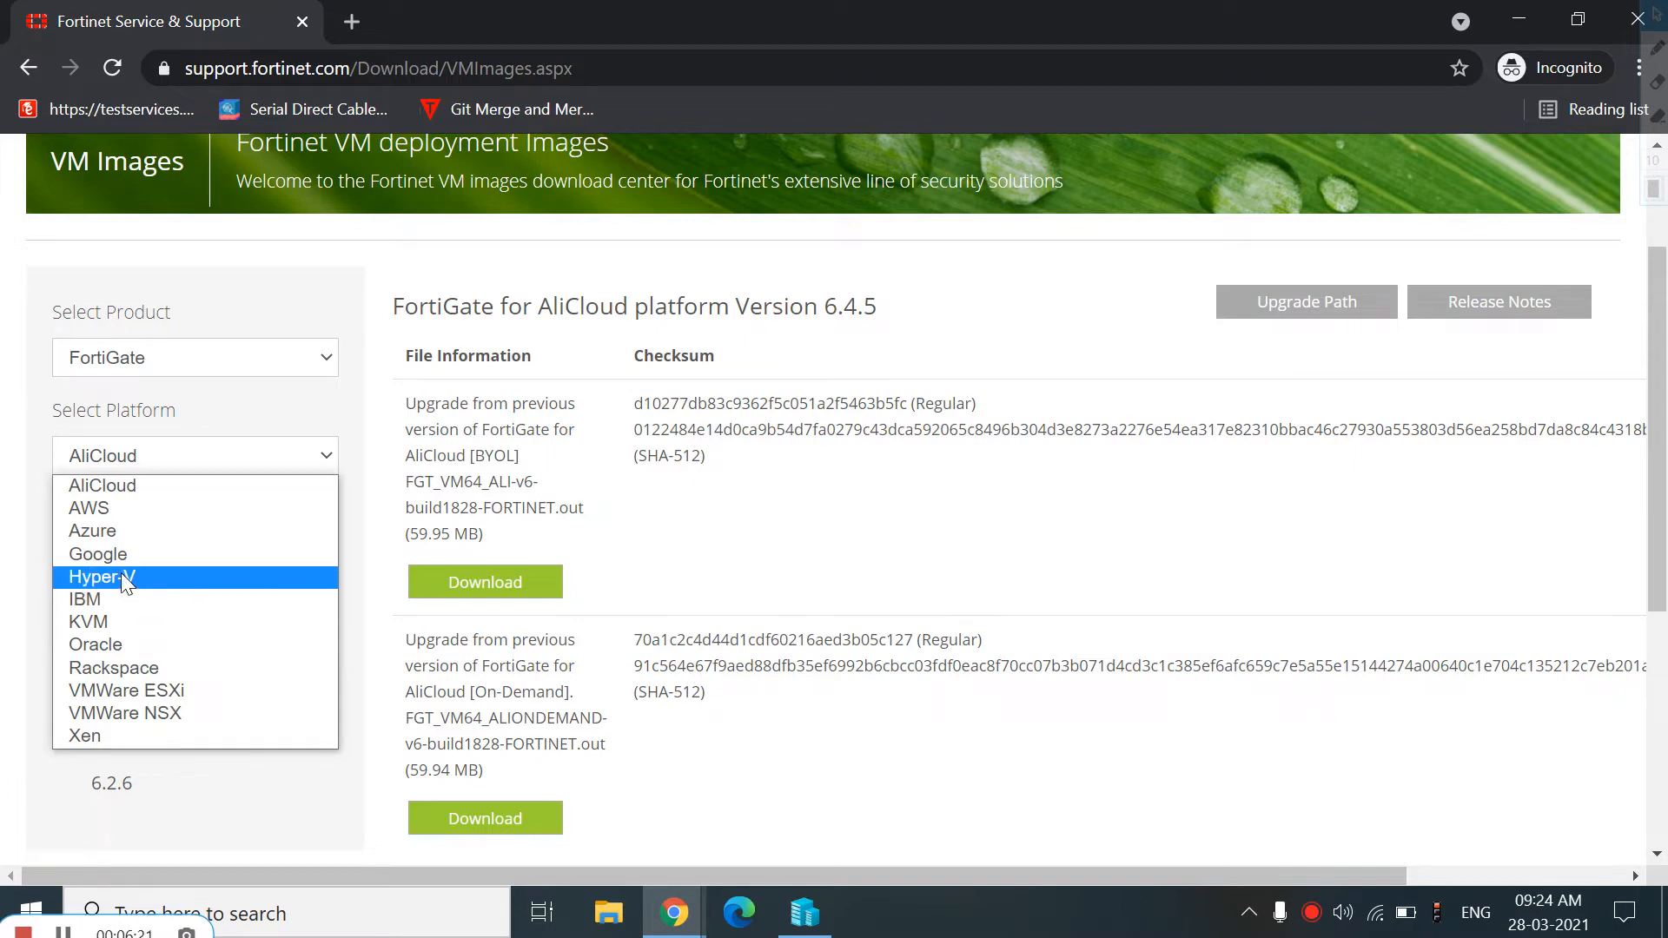
left_click(123, 577)
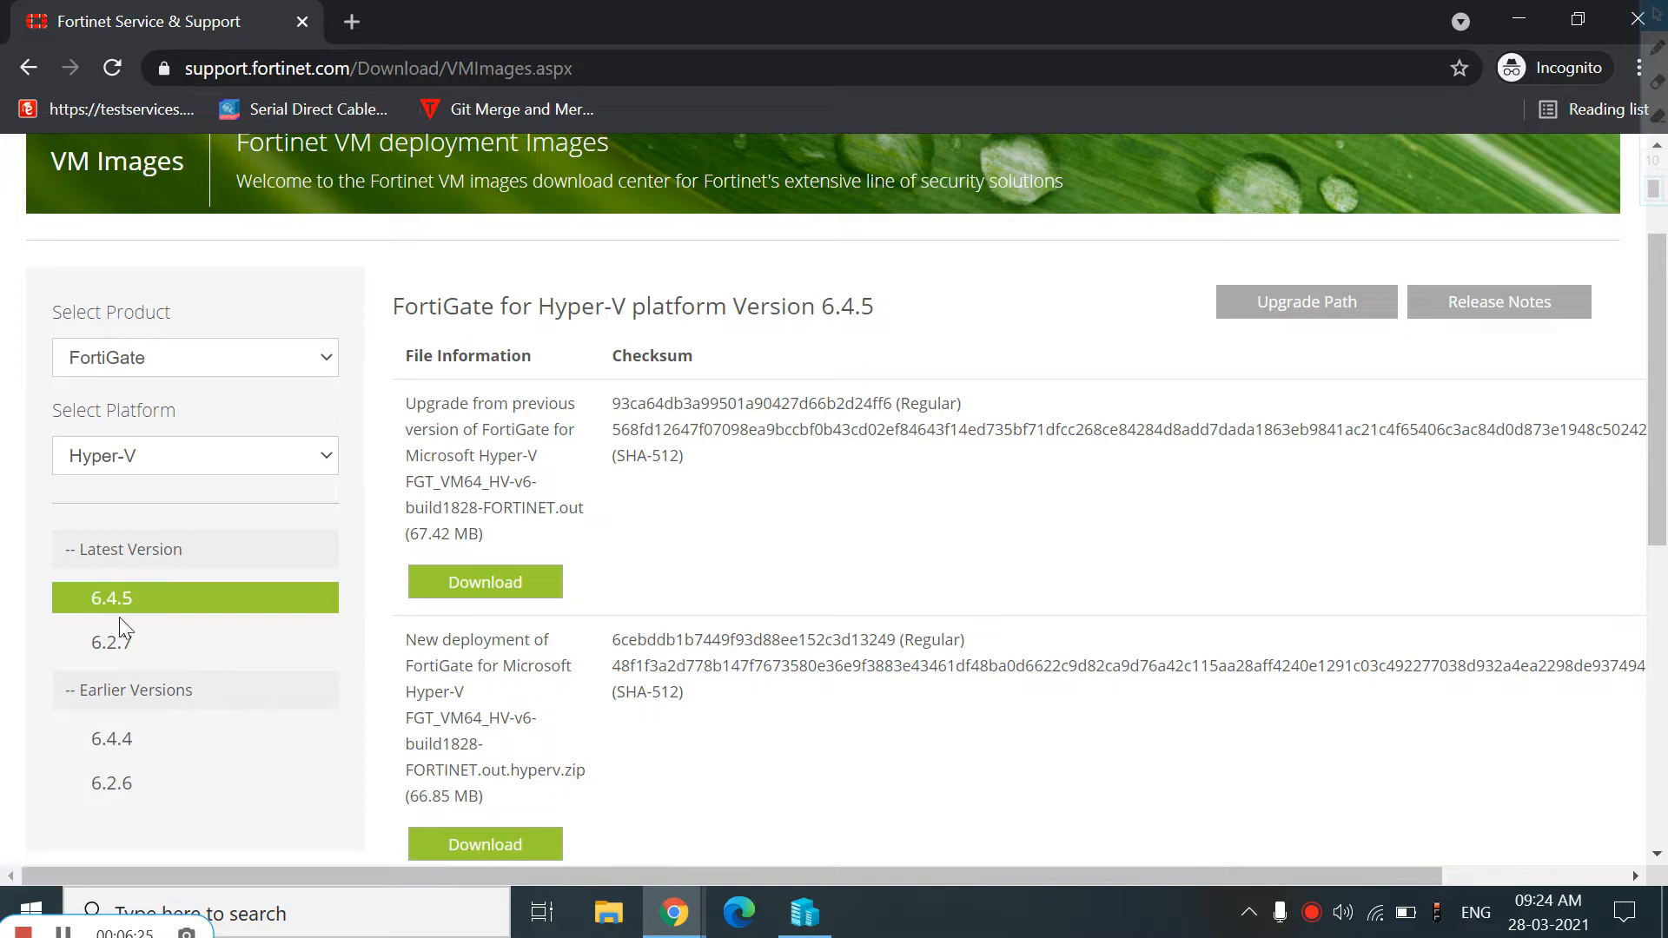
Download the FortiGate 6.4.5 new-deployment image for Microsoft Hyper-V (.hyperv.zip)
left_click_drag(1660, 363, 1664, 480)
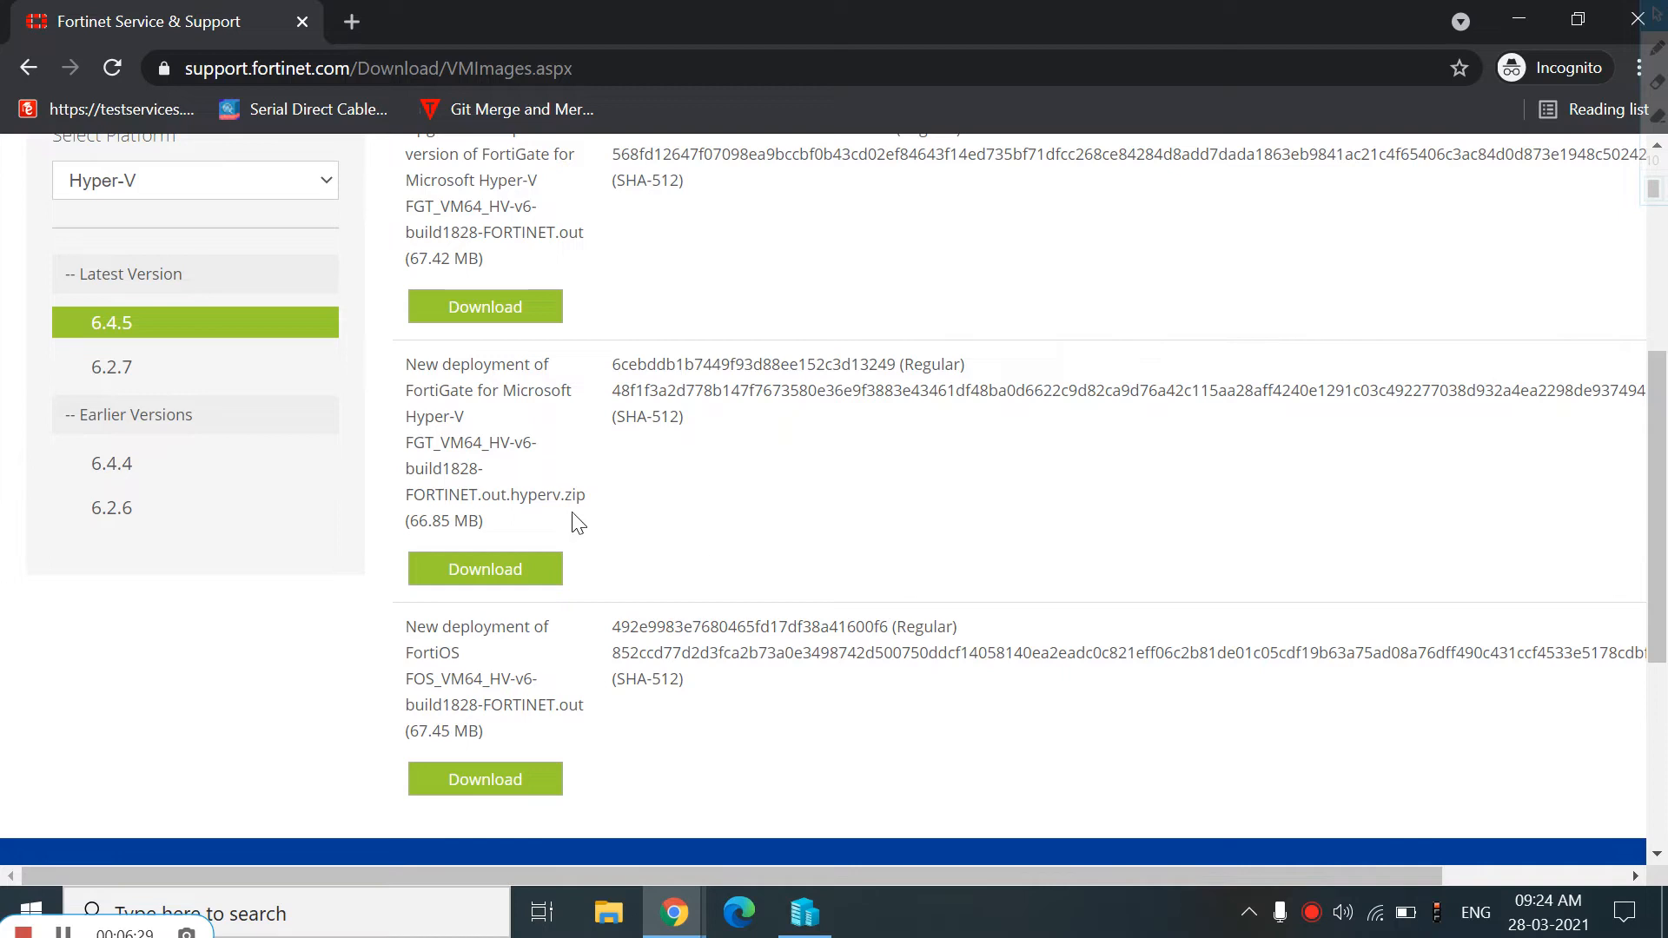
left_click_drag(492, 494, 603, 498)
left_click(658, 544)
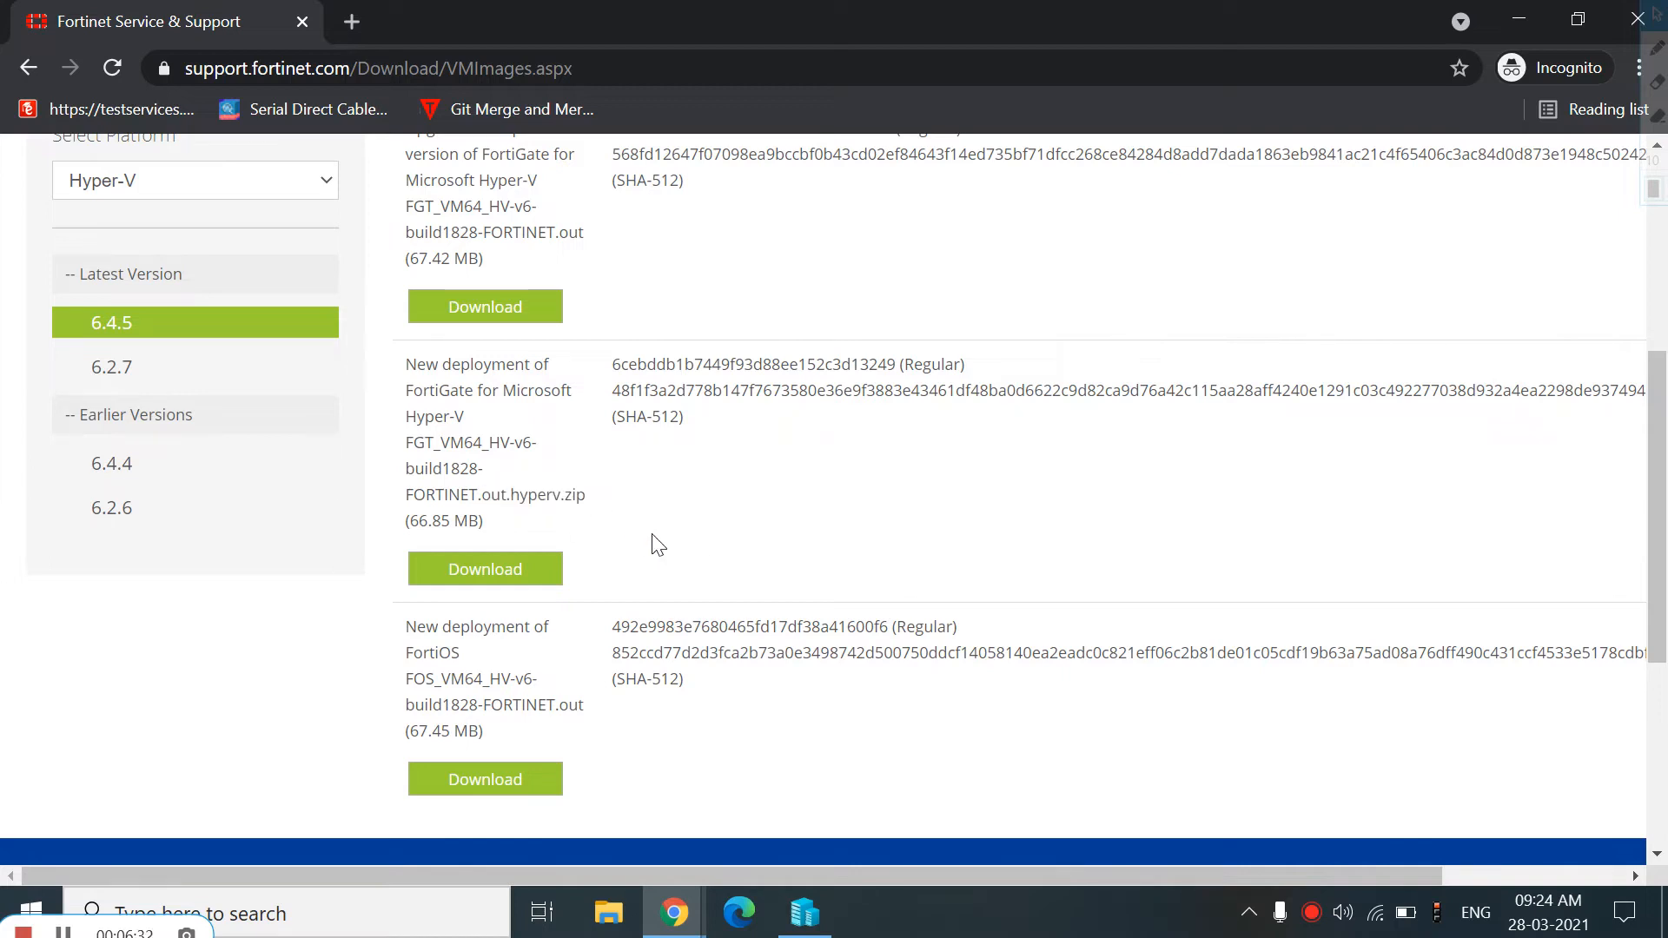
left_click(467, 590)
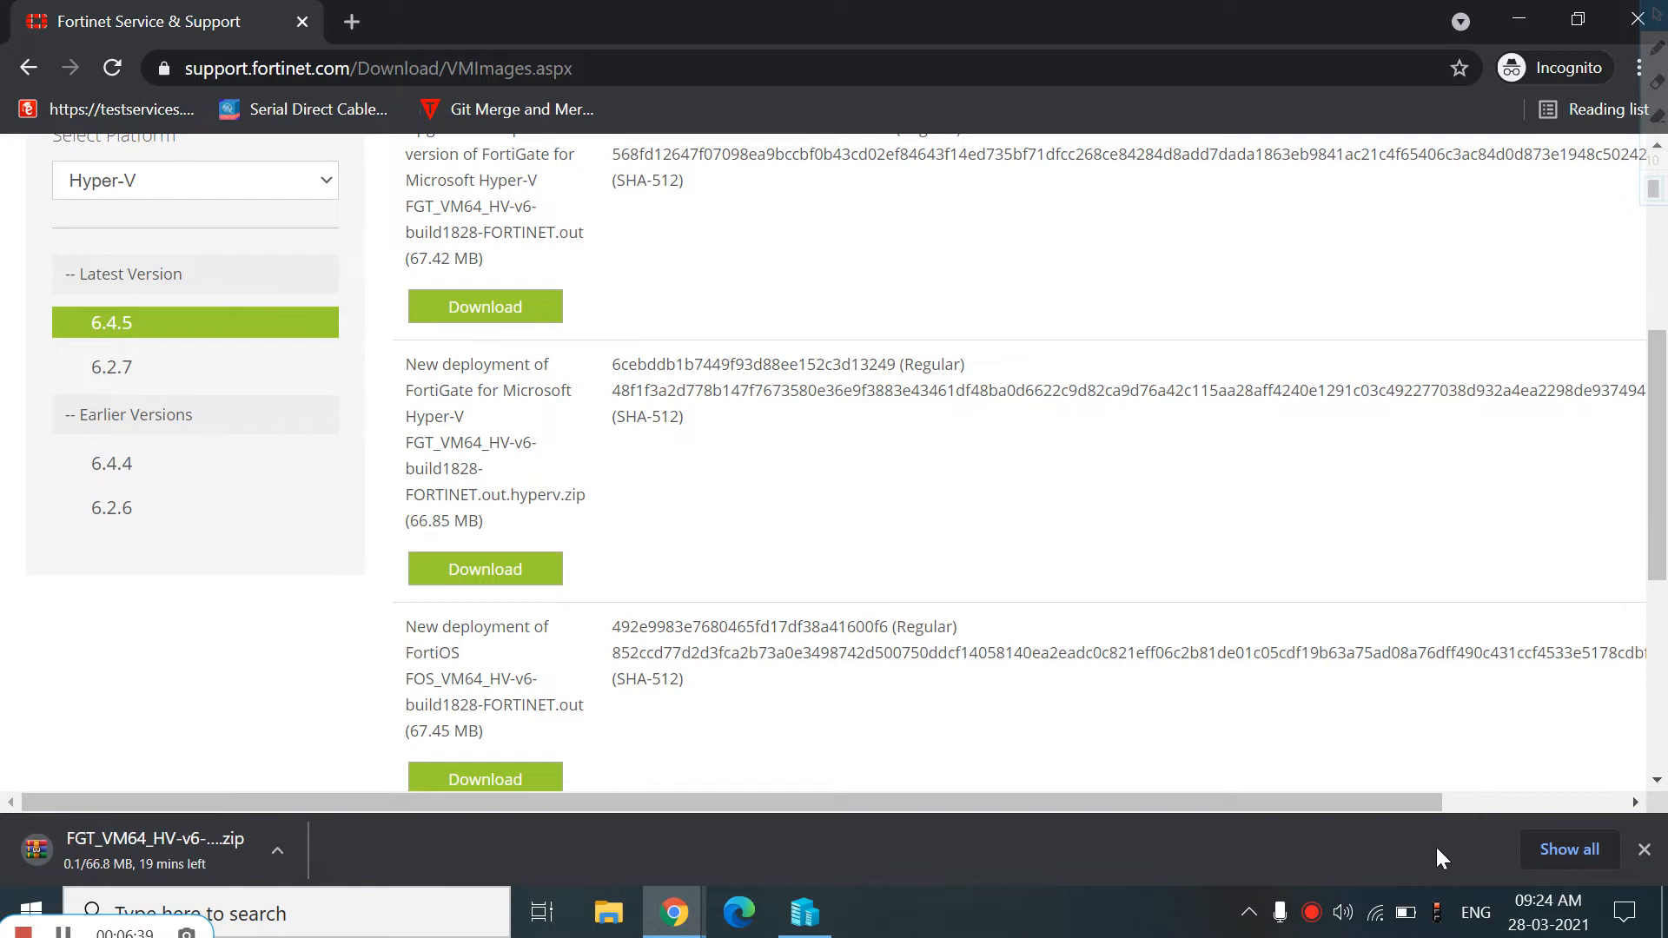
Open the downloads list and browse the Downloads folder for existing FortiGate image files
left_click(1589, 851)
left_click(686, 513)
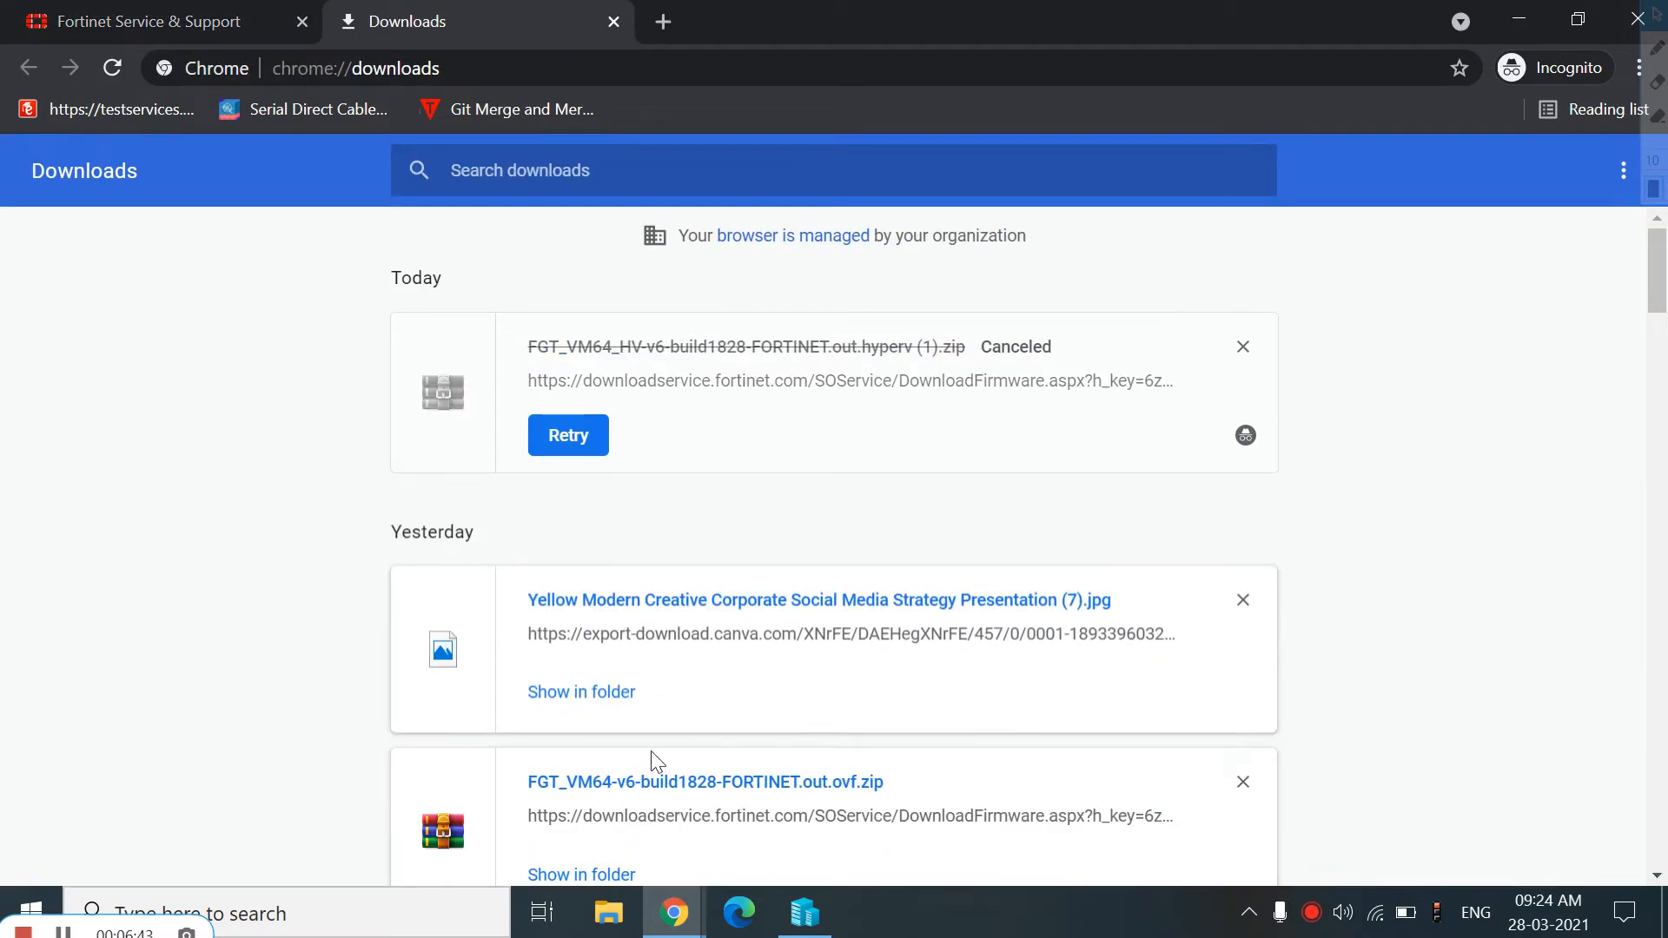
left_click(610, 692)
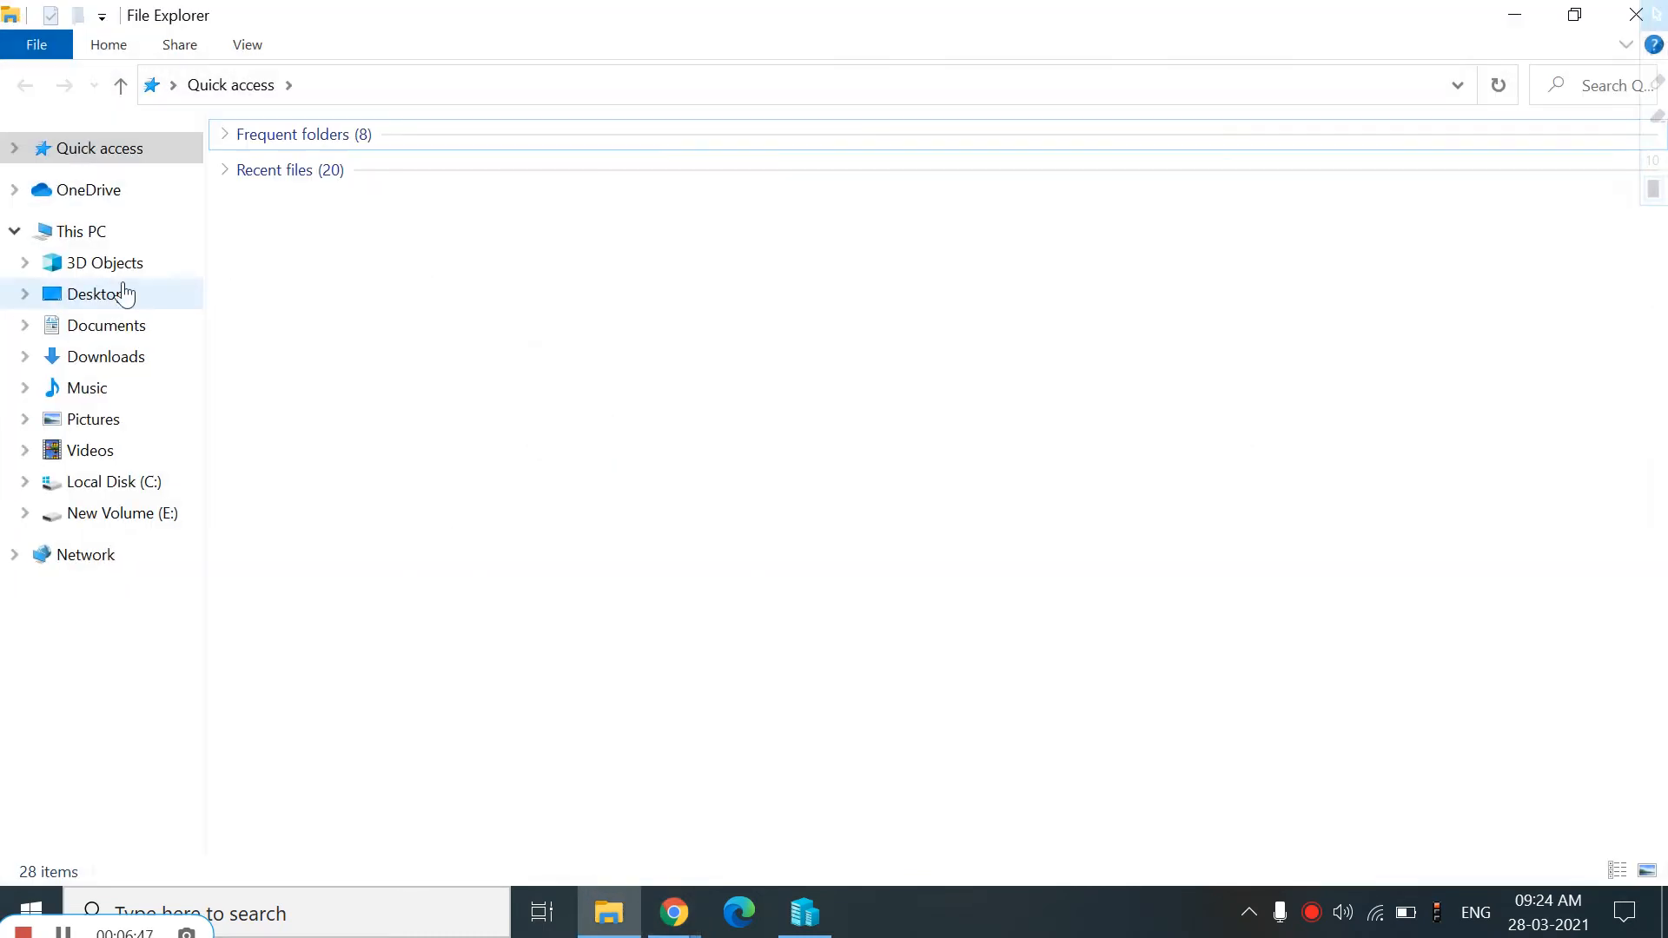
left_click(112, 358)
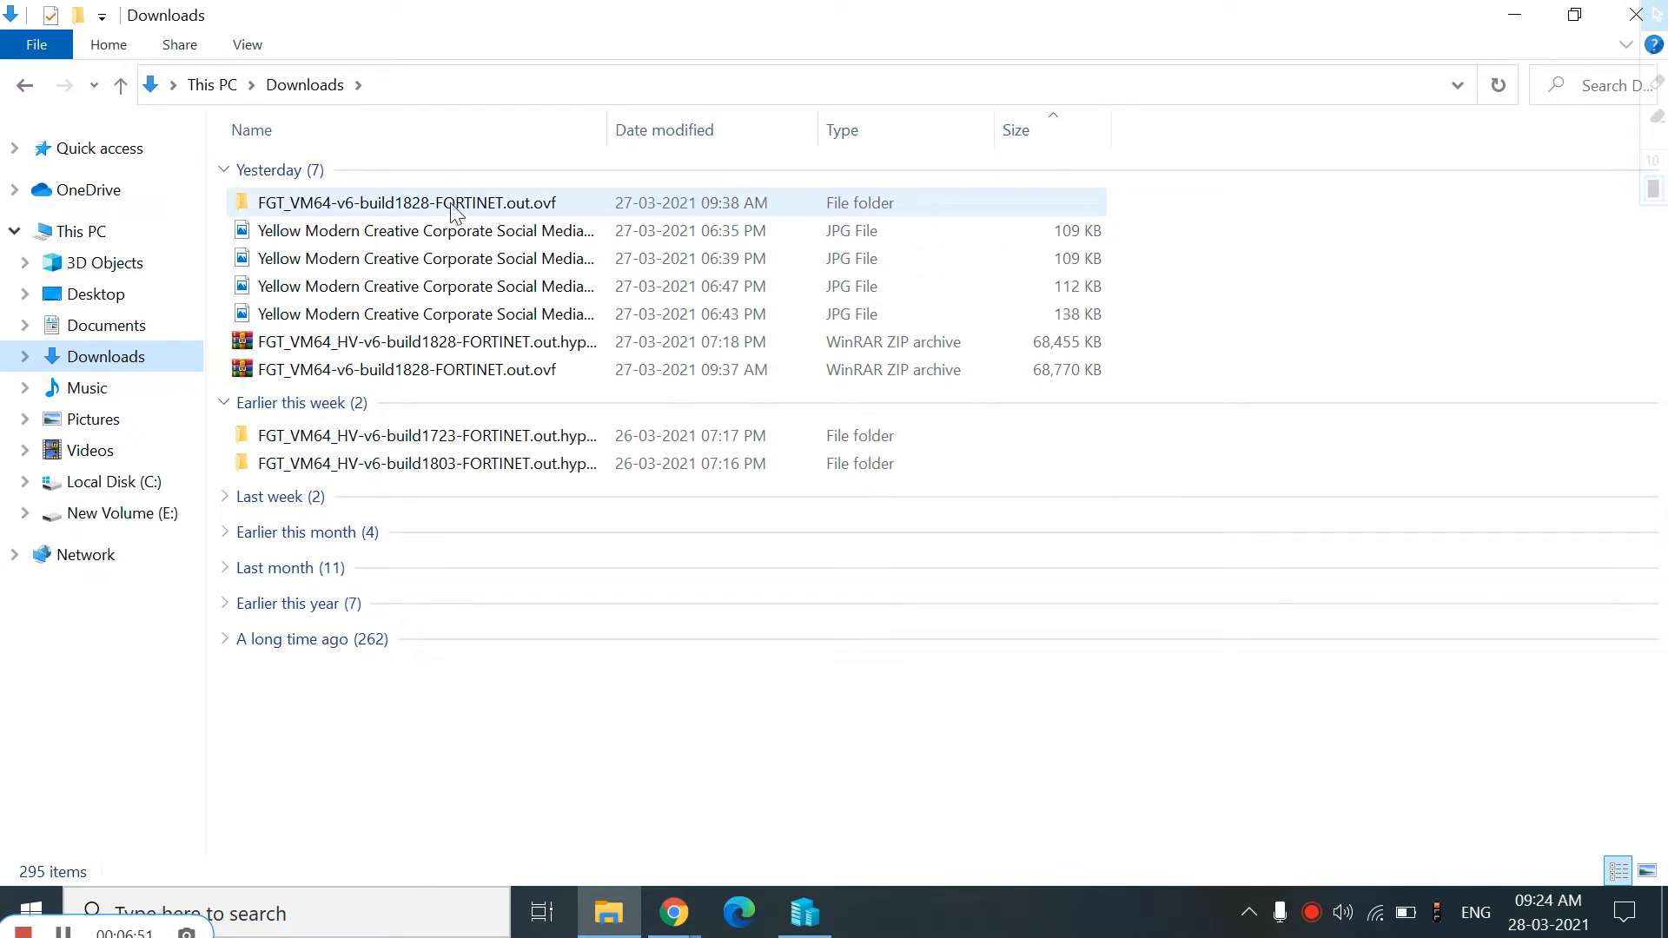
double_click(352, 208)
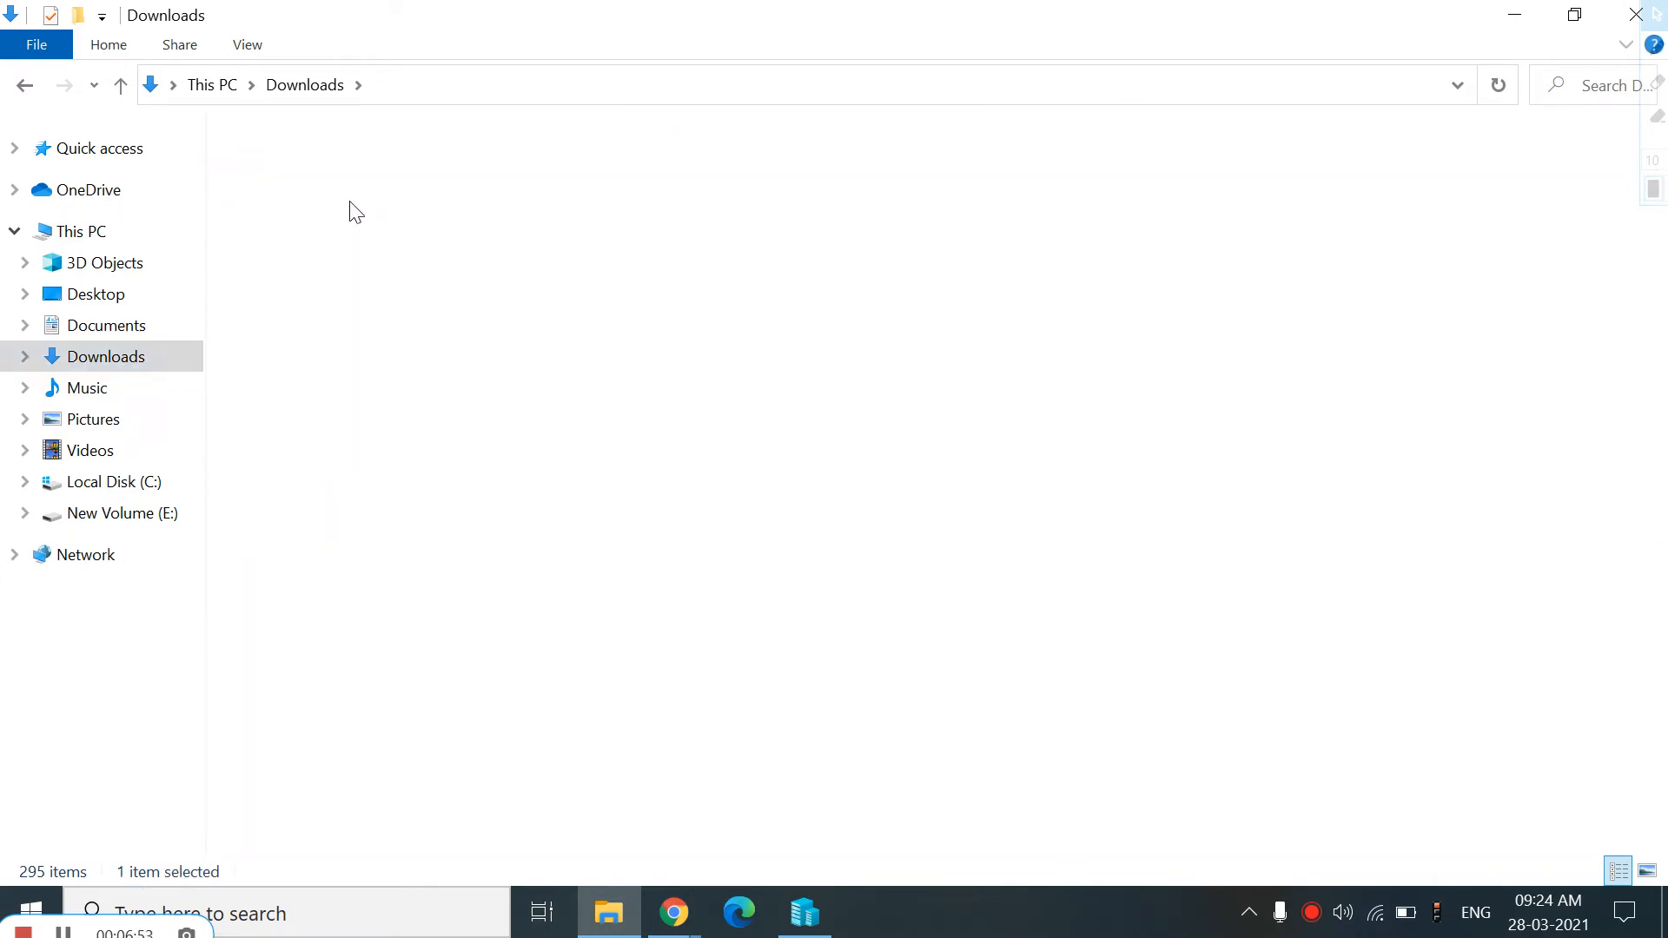
left_click(24, 87)
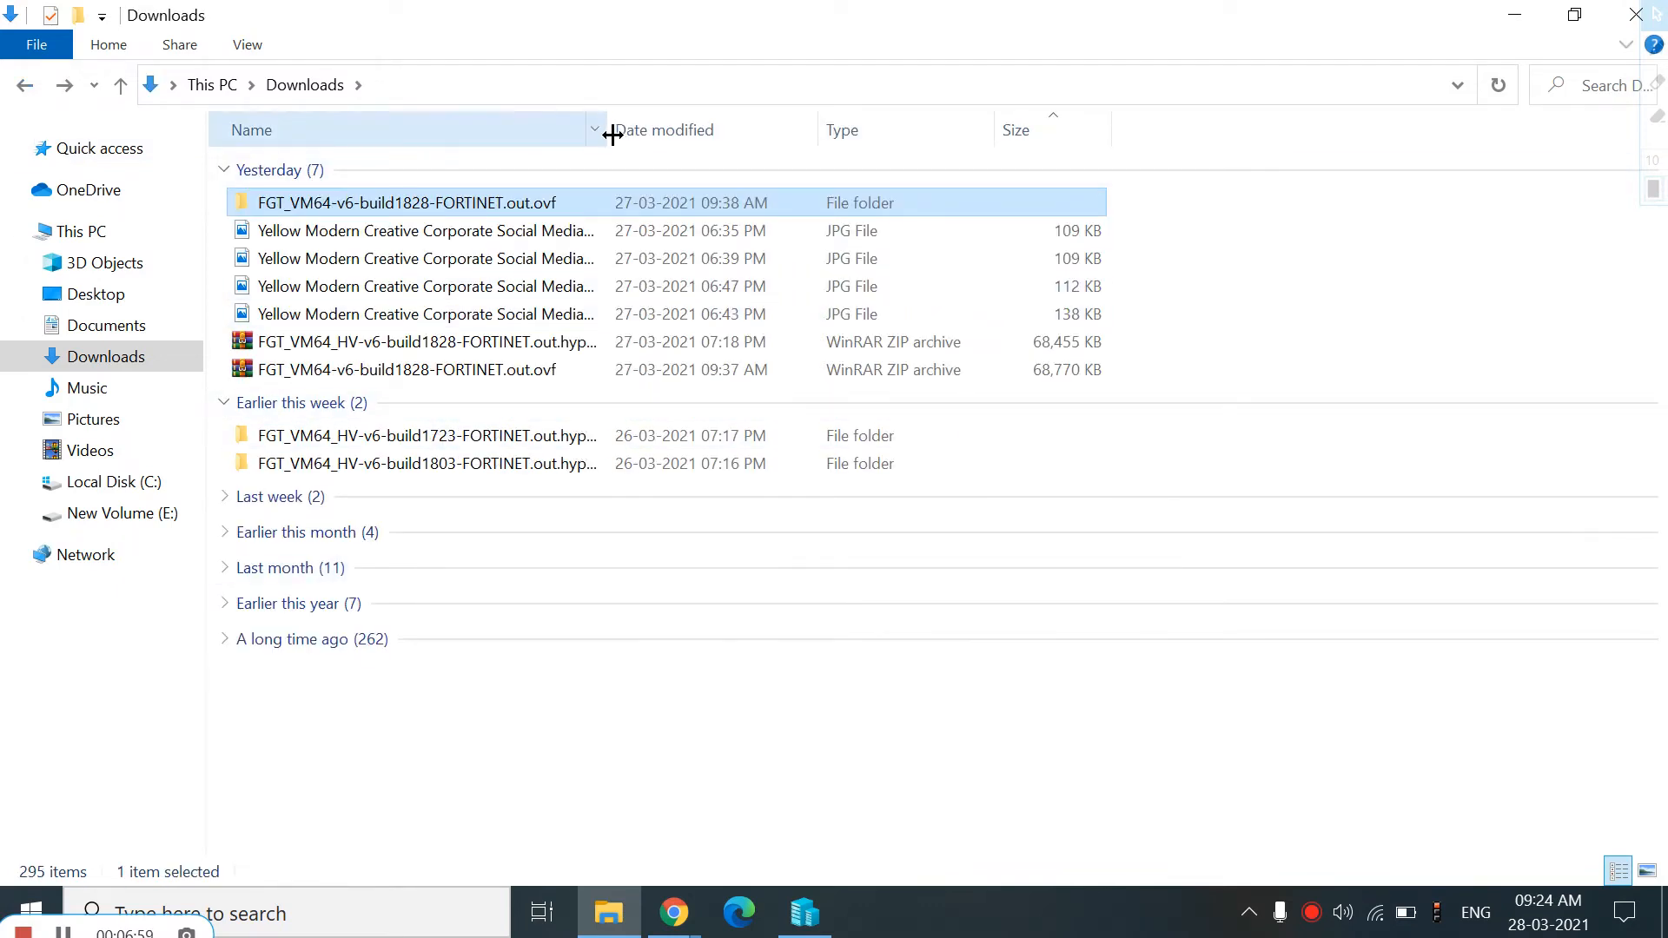
left_click_drag(610, 130, 991, 60)
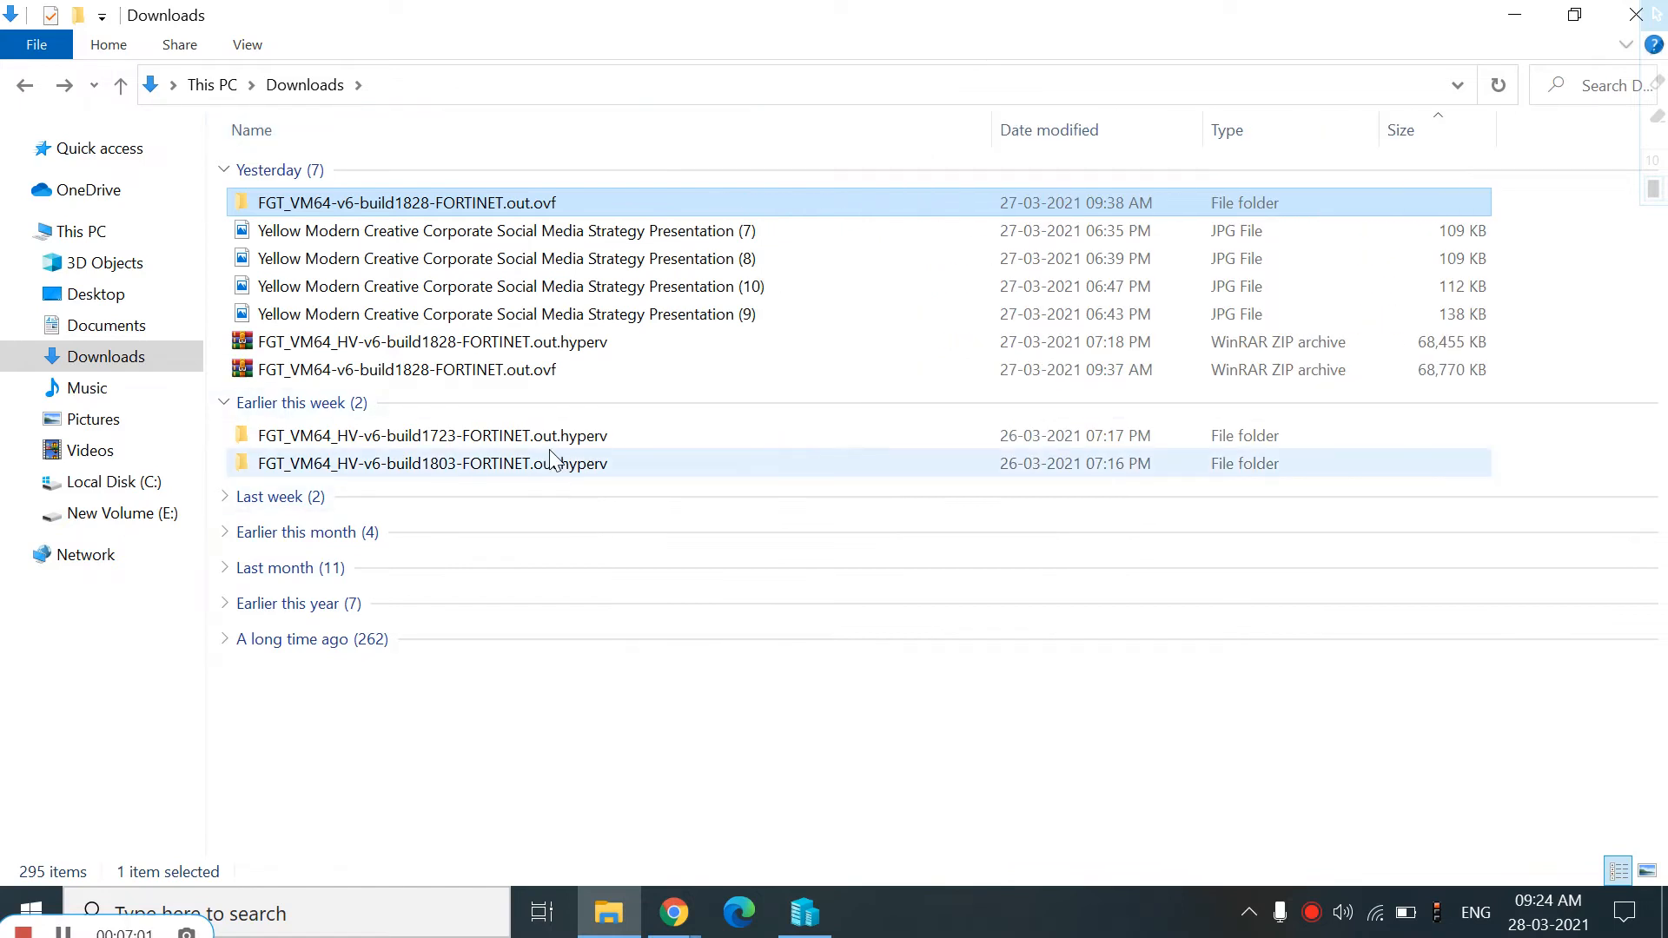
Retry the canceled FortiGate Hyper-V zip download from the downloads list
left_click(674, 912)
left_click(810, 814)
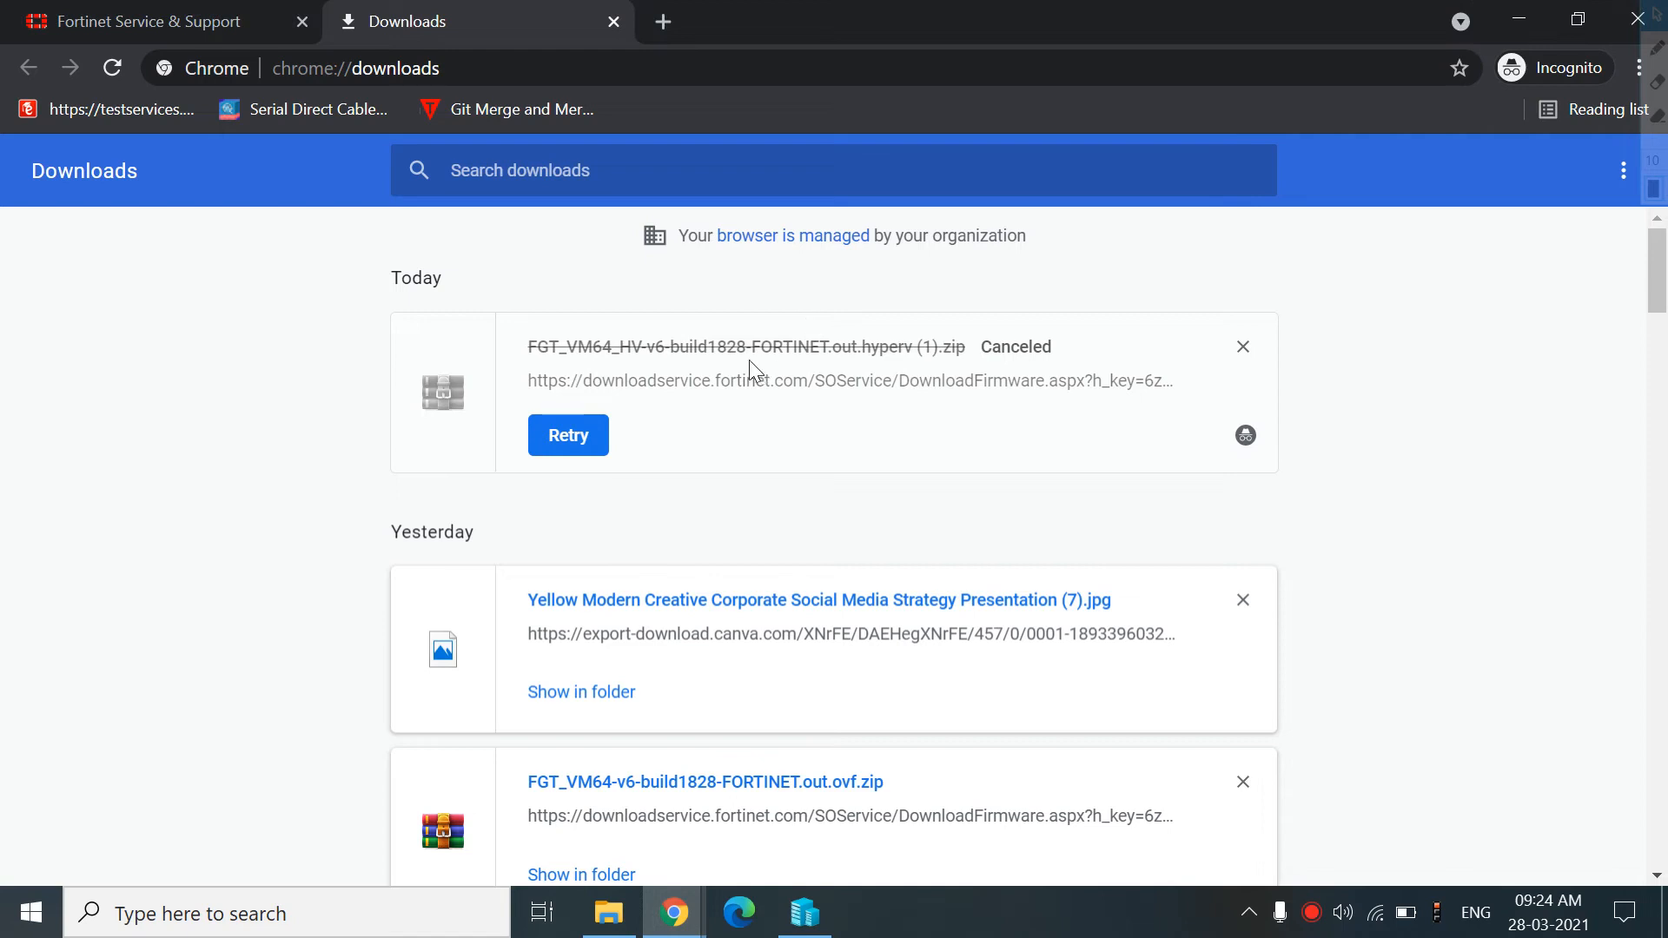
left_click(611, 913)
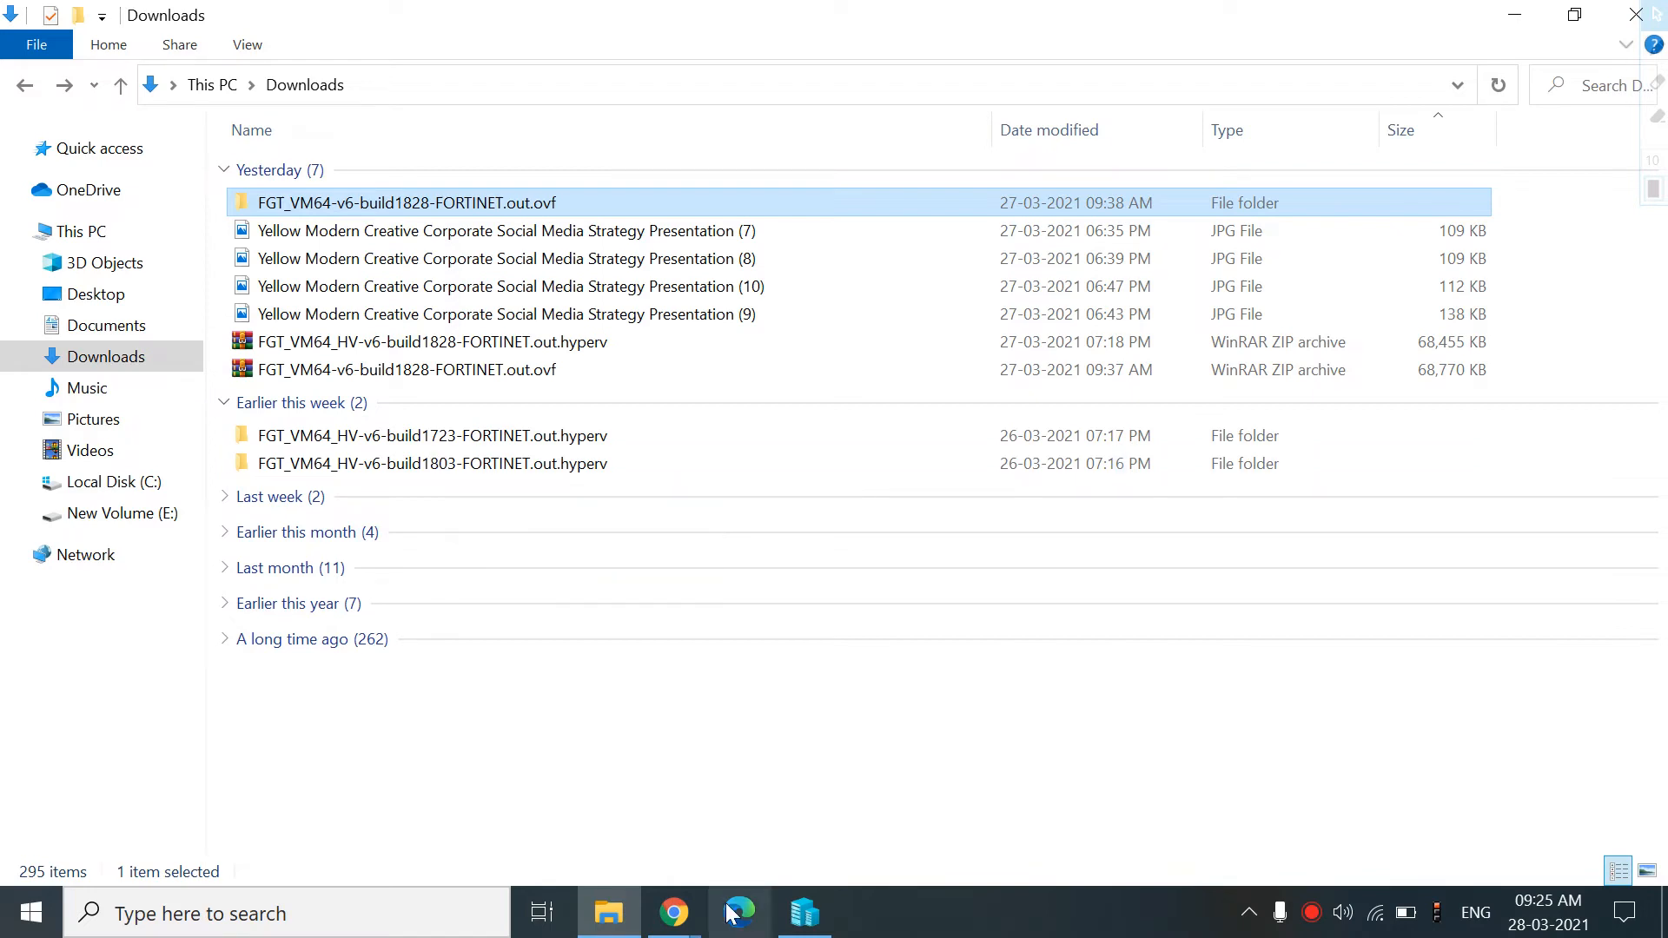
mouse_move(674, 912)
left_click(792, 788)
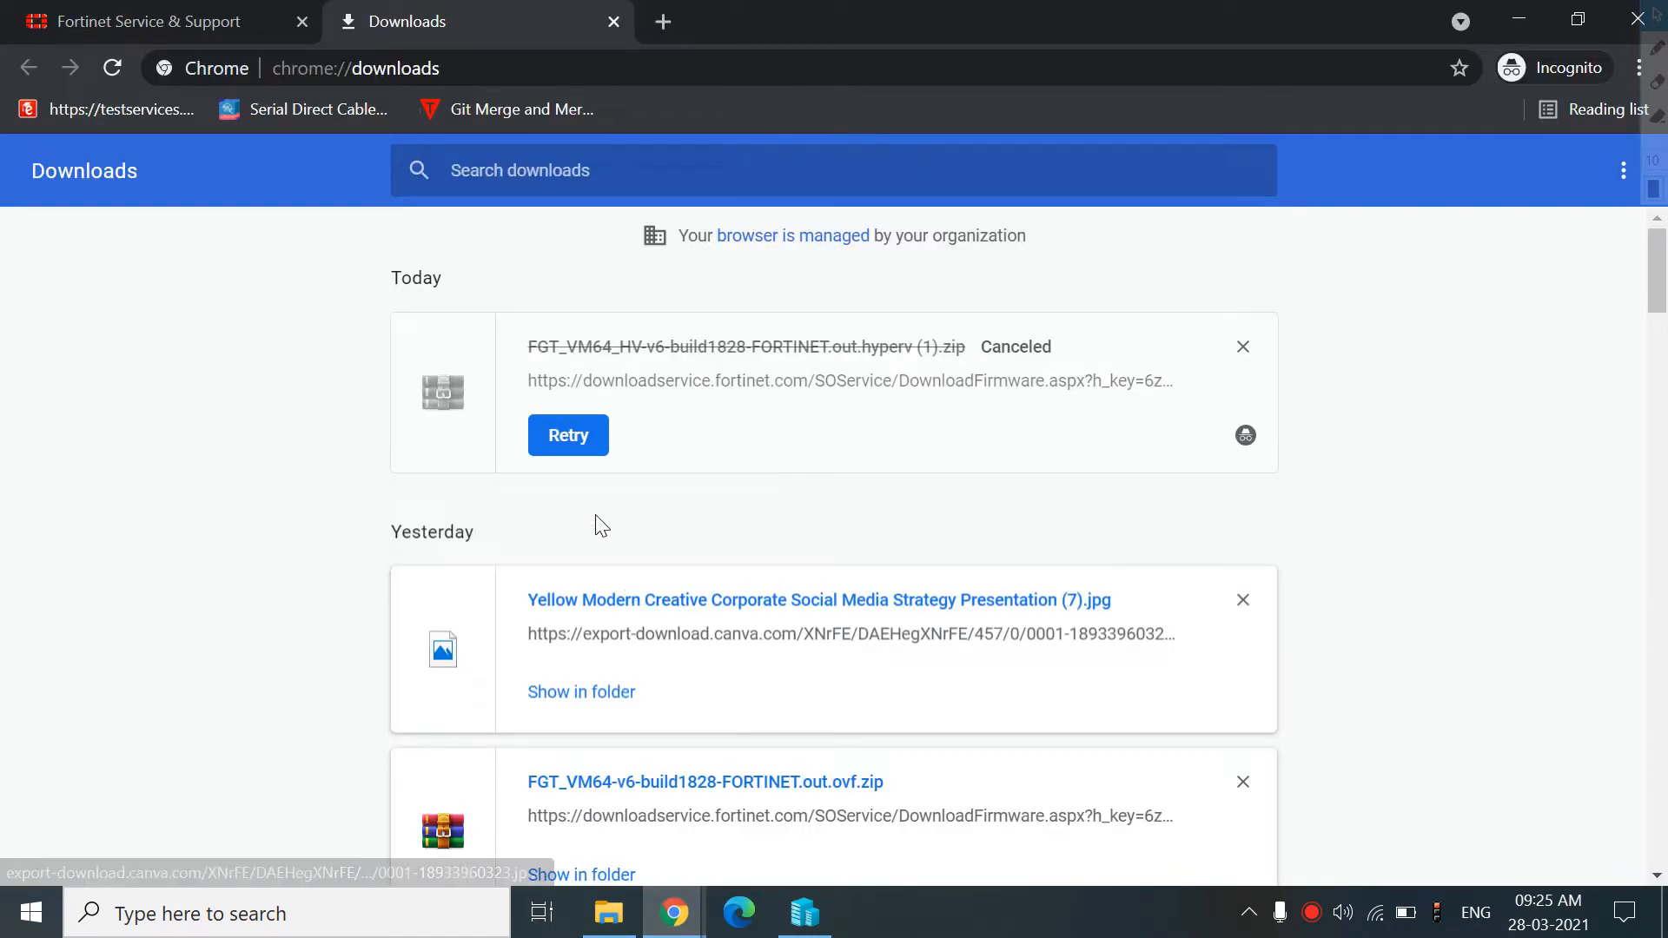
left_click(571, 447)
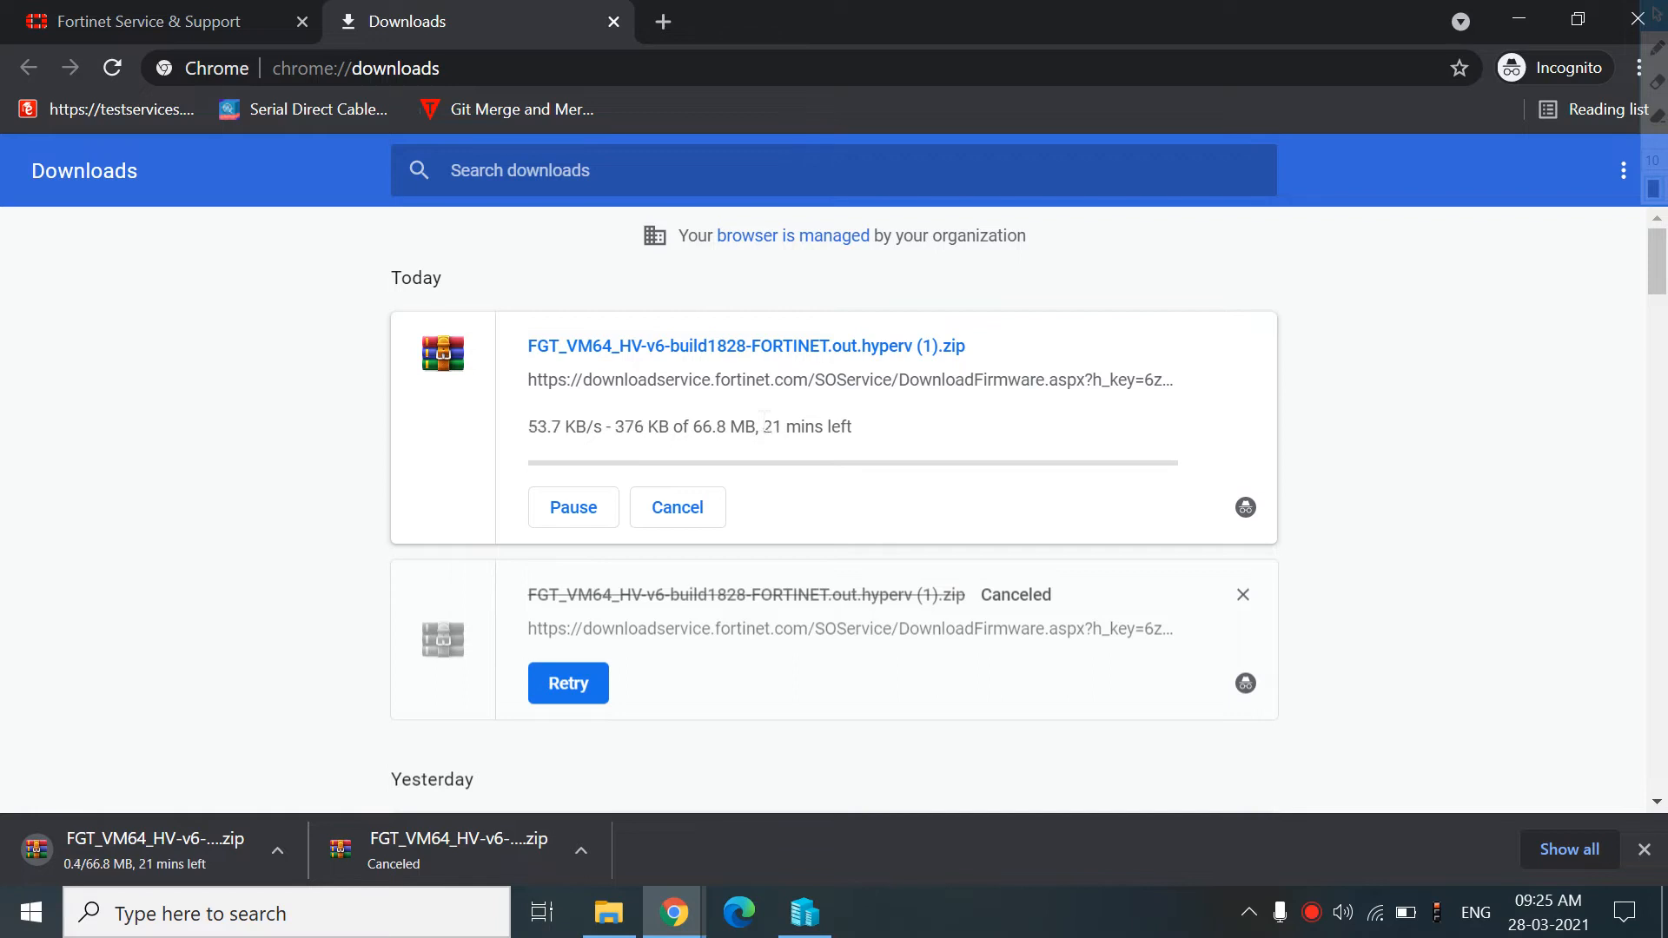
Move the downloaded FortiGate zip from Downloads into New folder on Local Disk (C:)
key("Tab")
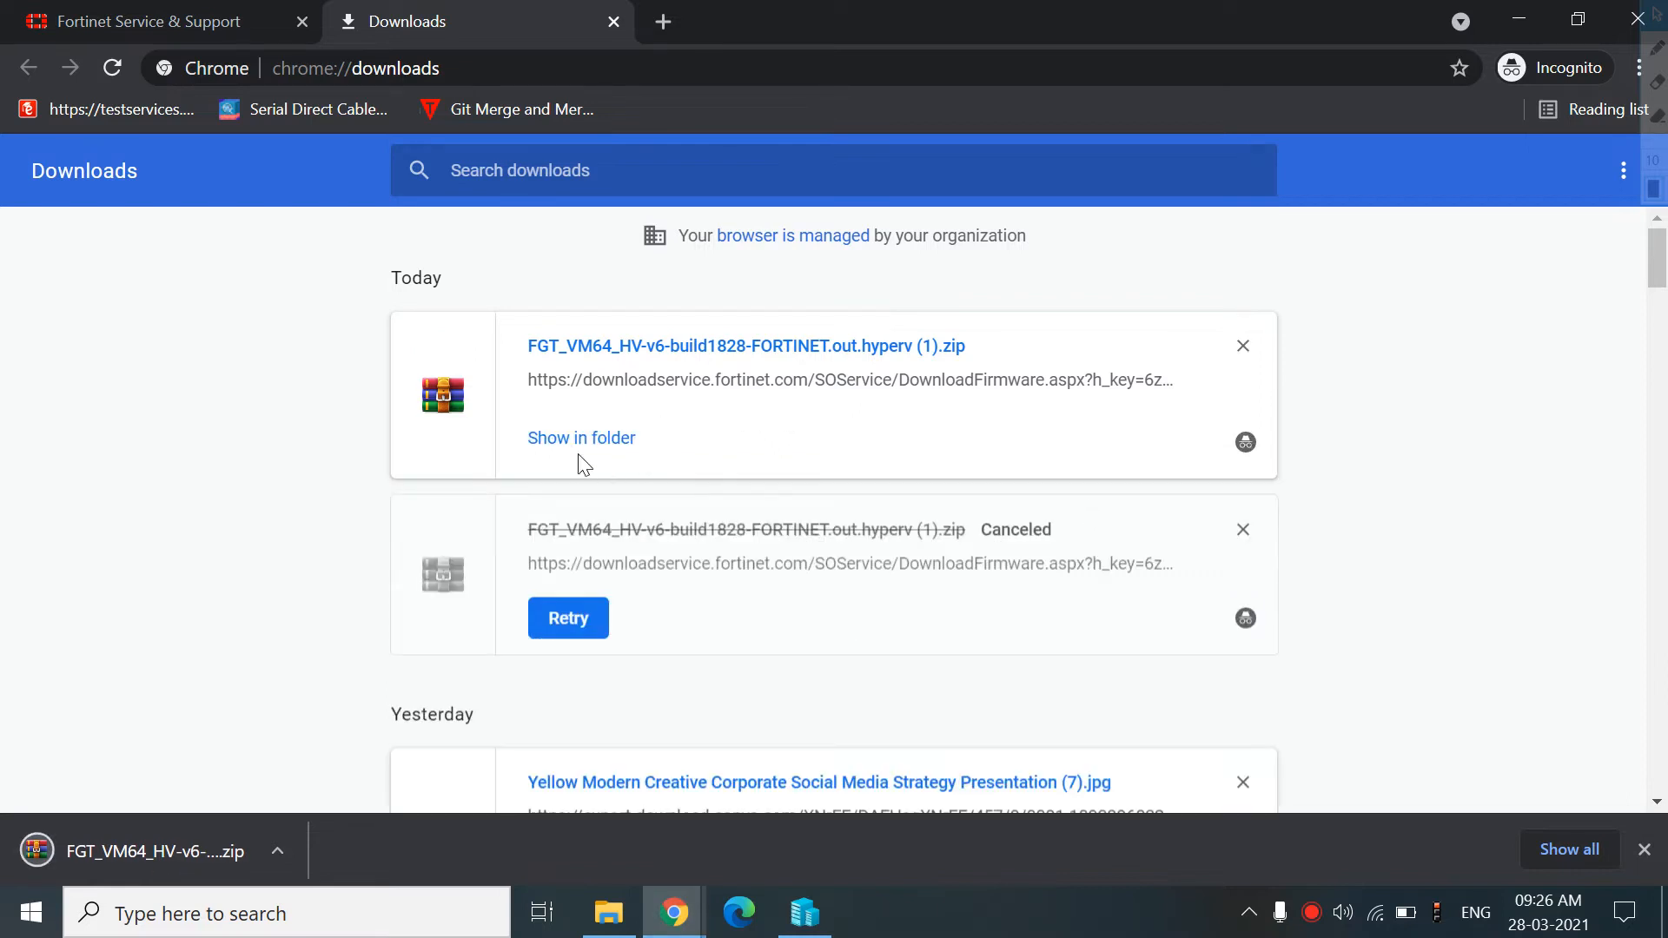
left_click(568, 440)
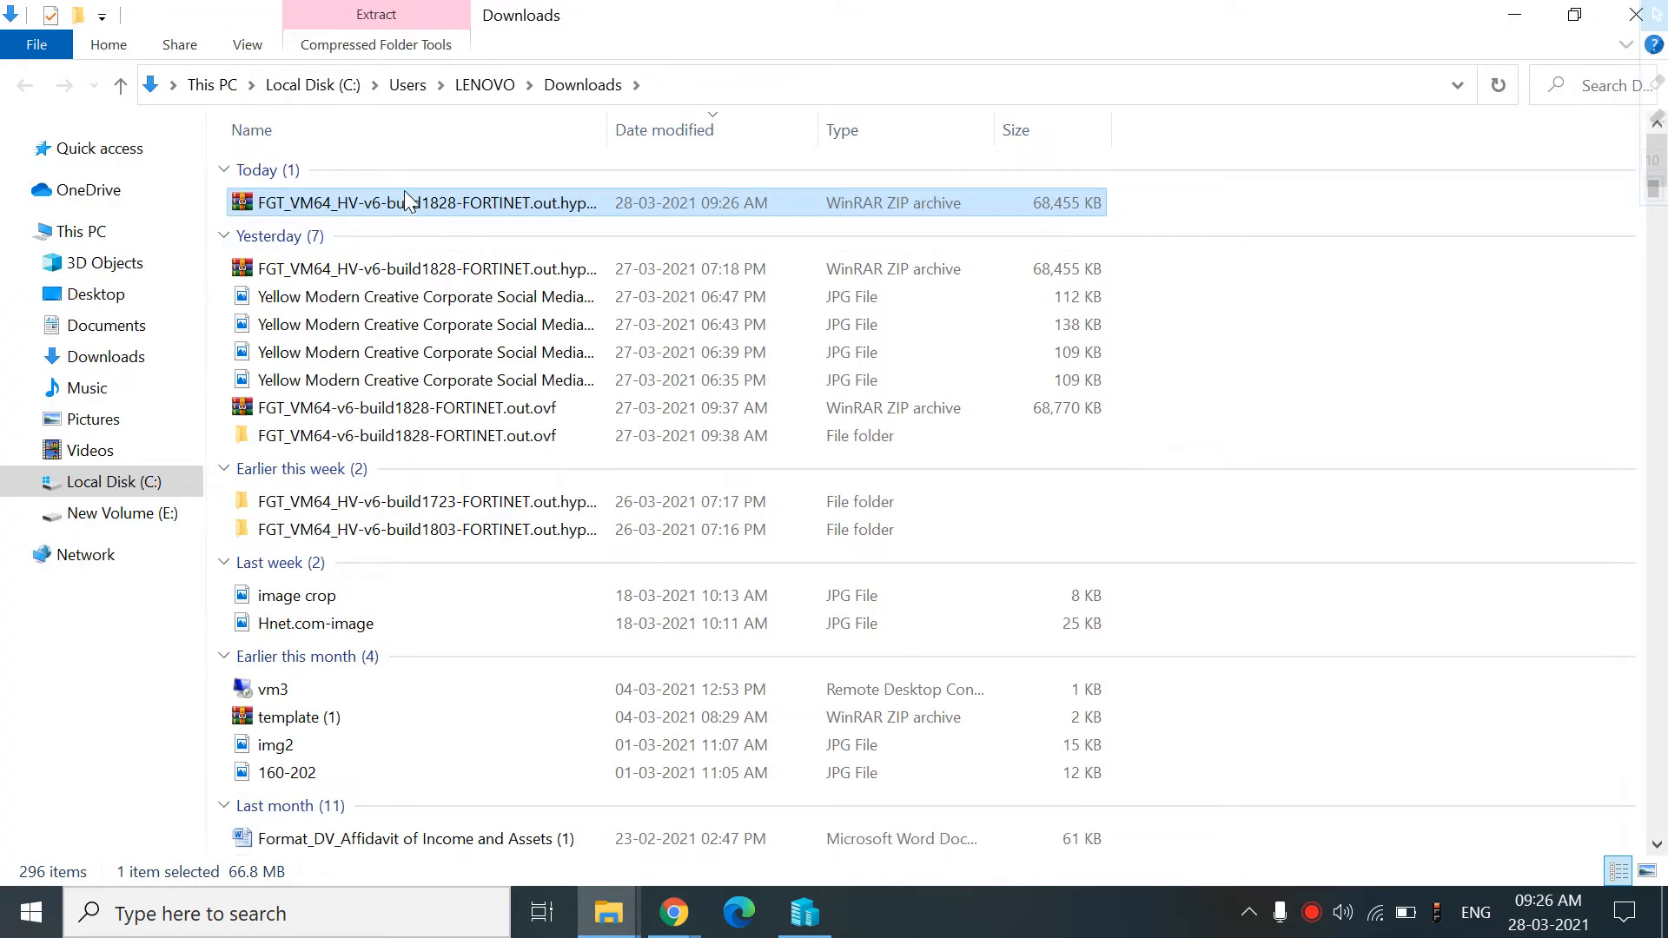
right_click(405, 200)
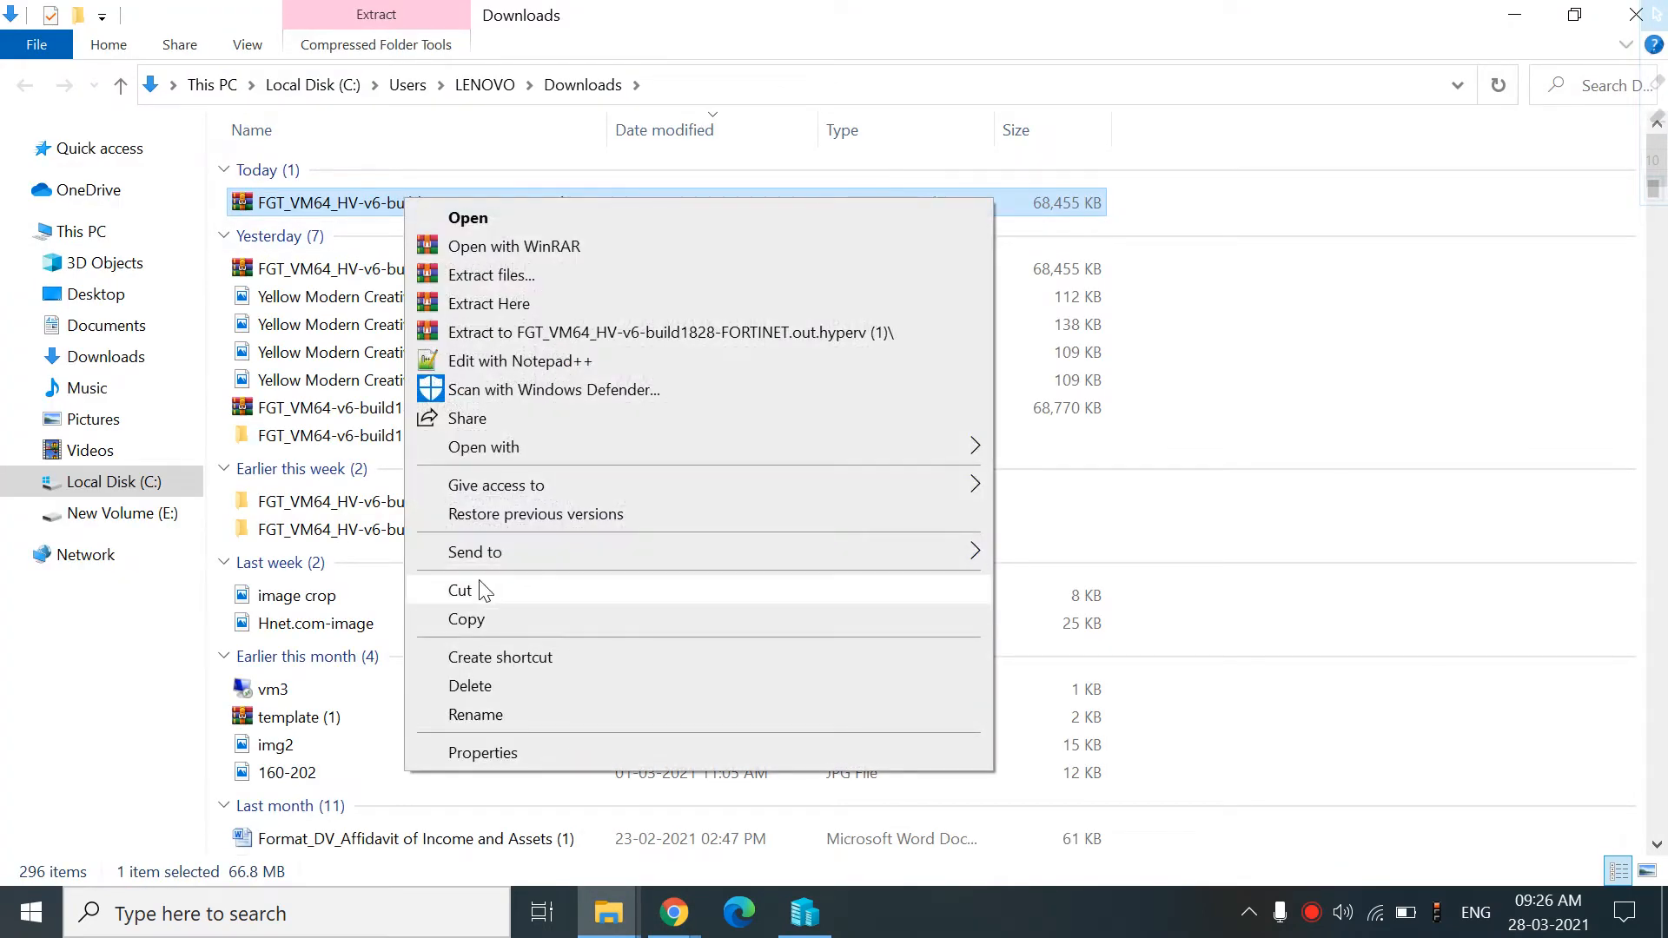
left_click(484, 598)
left_click(130, 483)
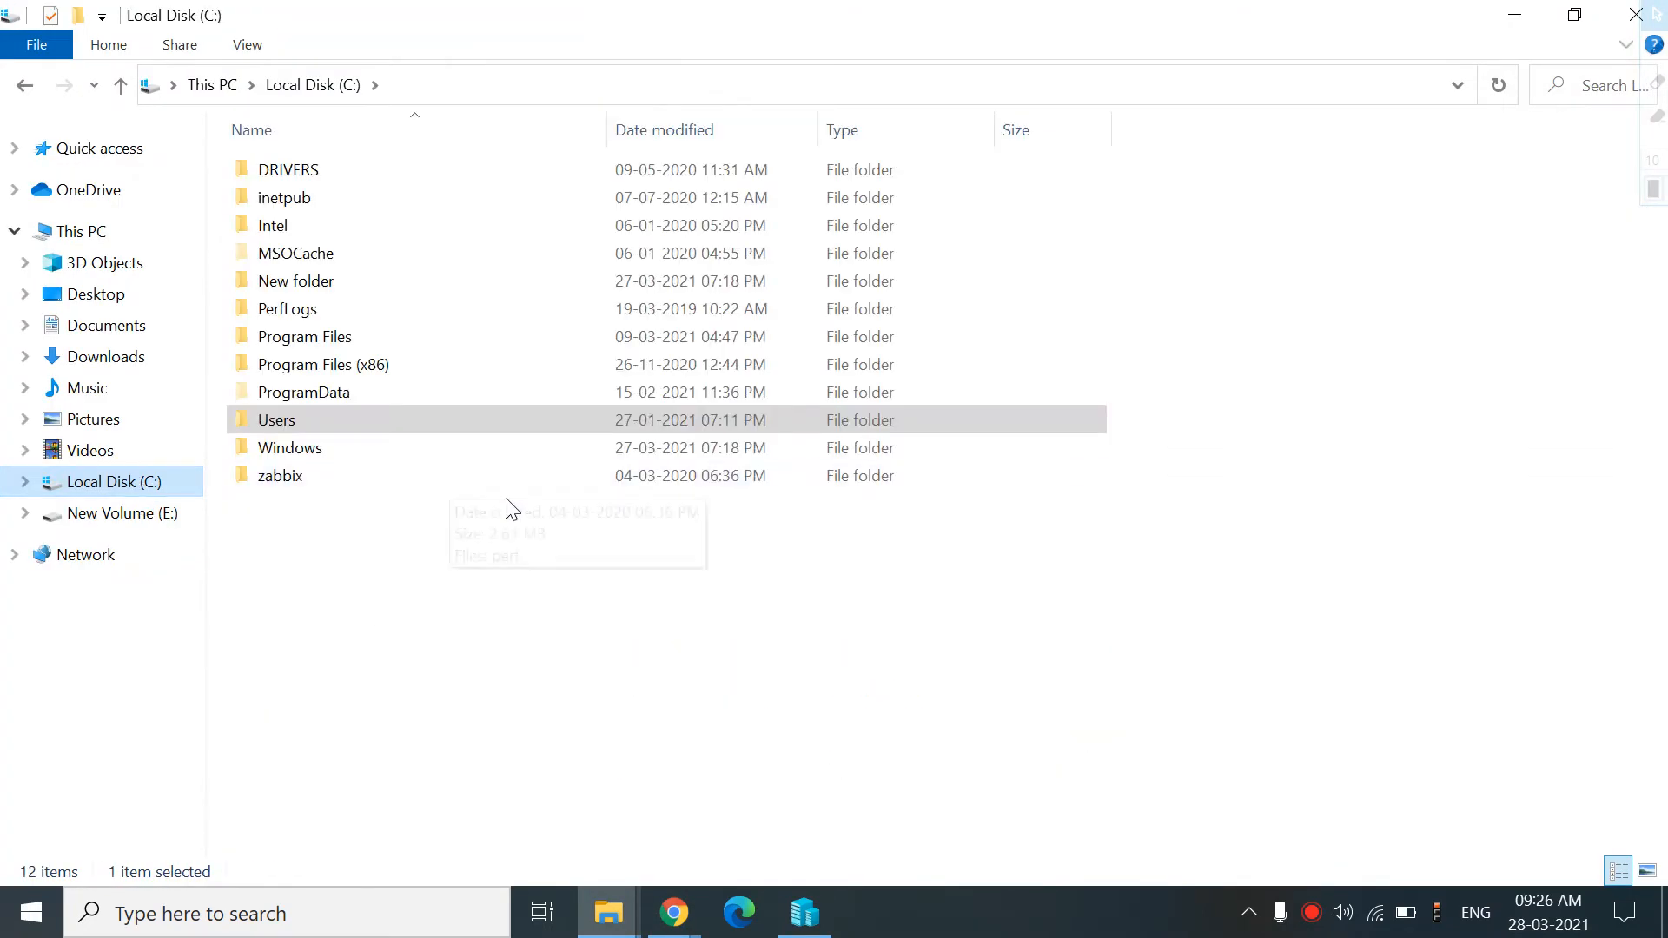
double_click(328, 285)
right_click(350, 223)
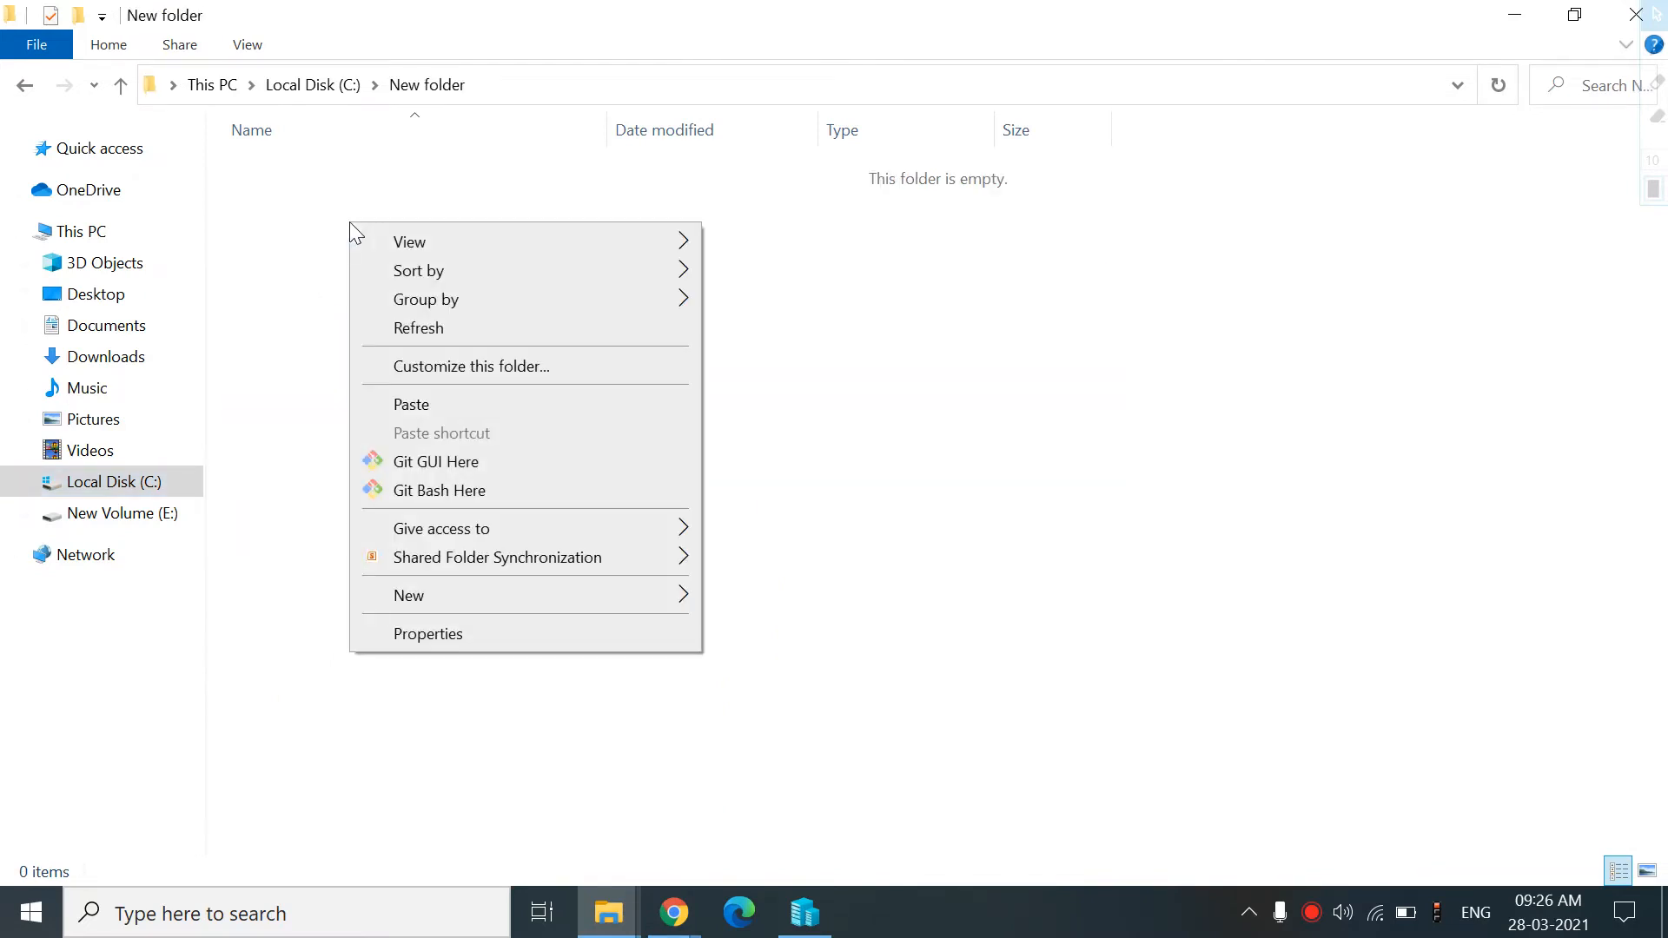
left_click(429, 406)
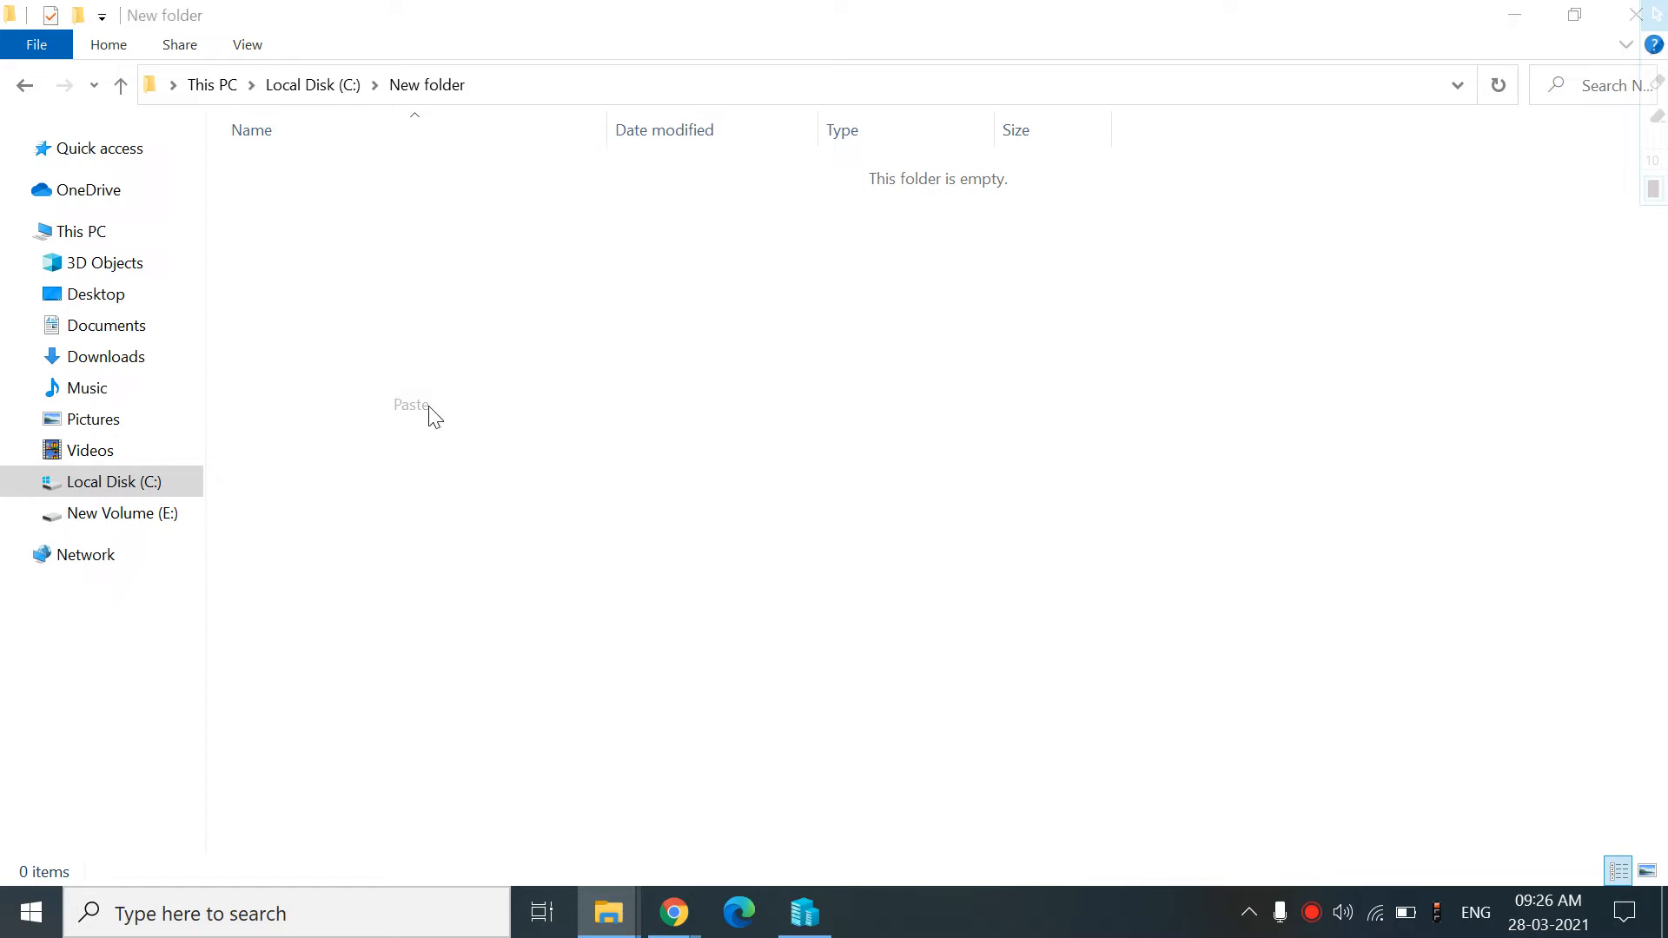
Rename New folder on Local Disk (C:) to Forti and open it
left_click(26, 84)
right_click(330, 283)
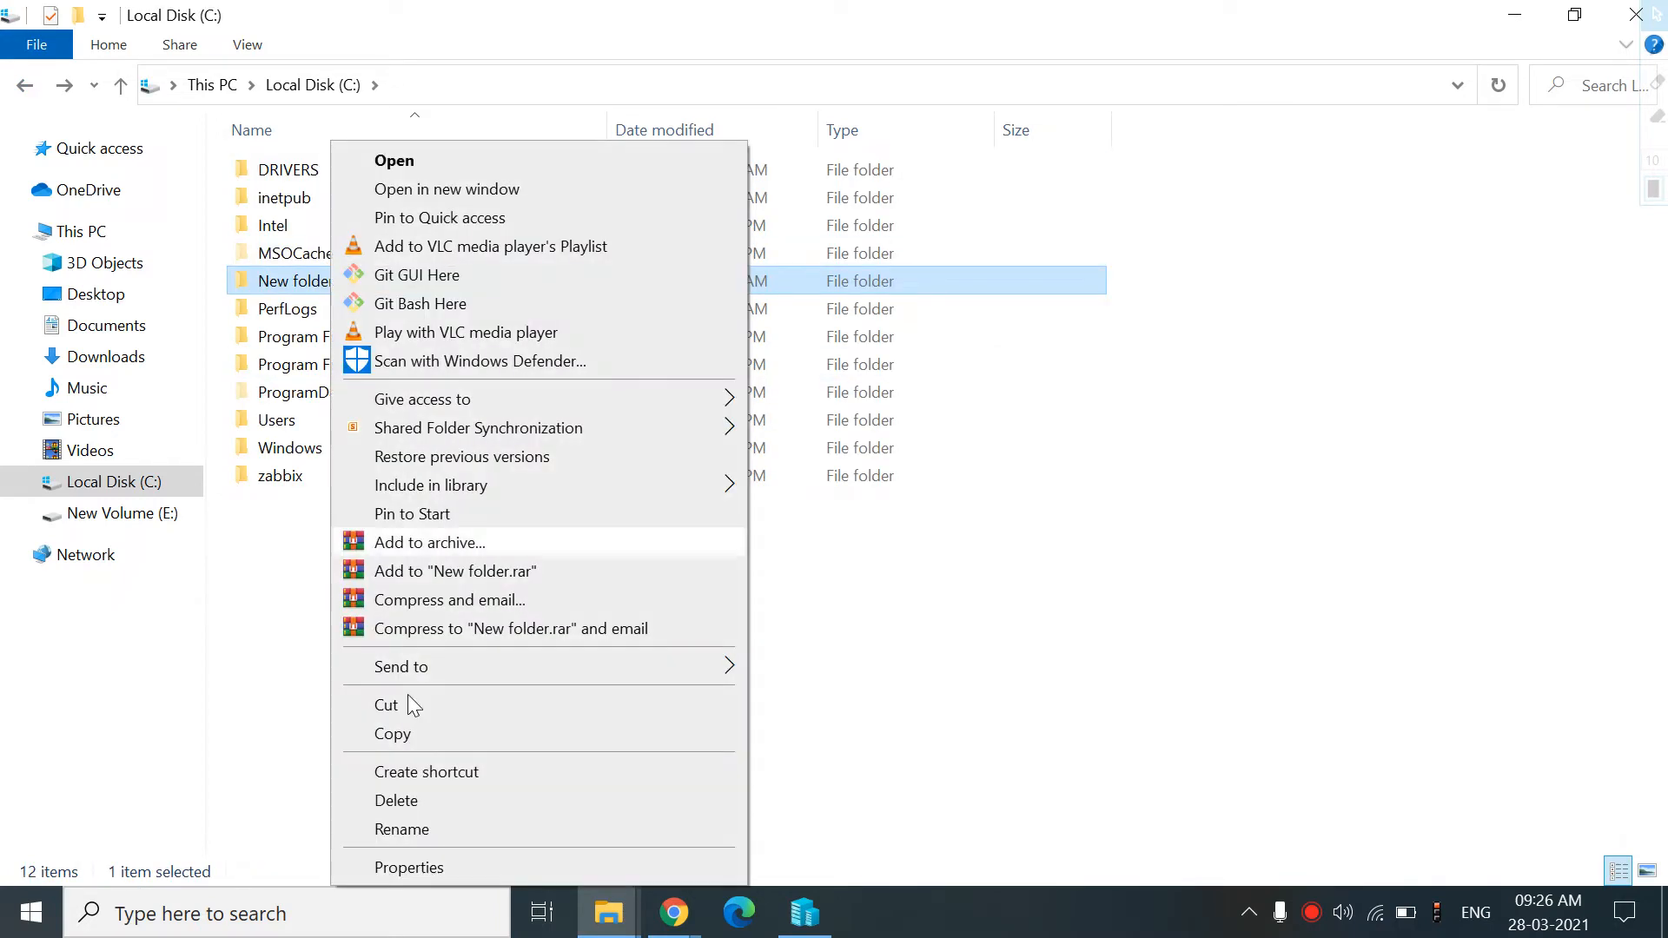
left_click(404, 826)
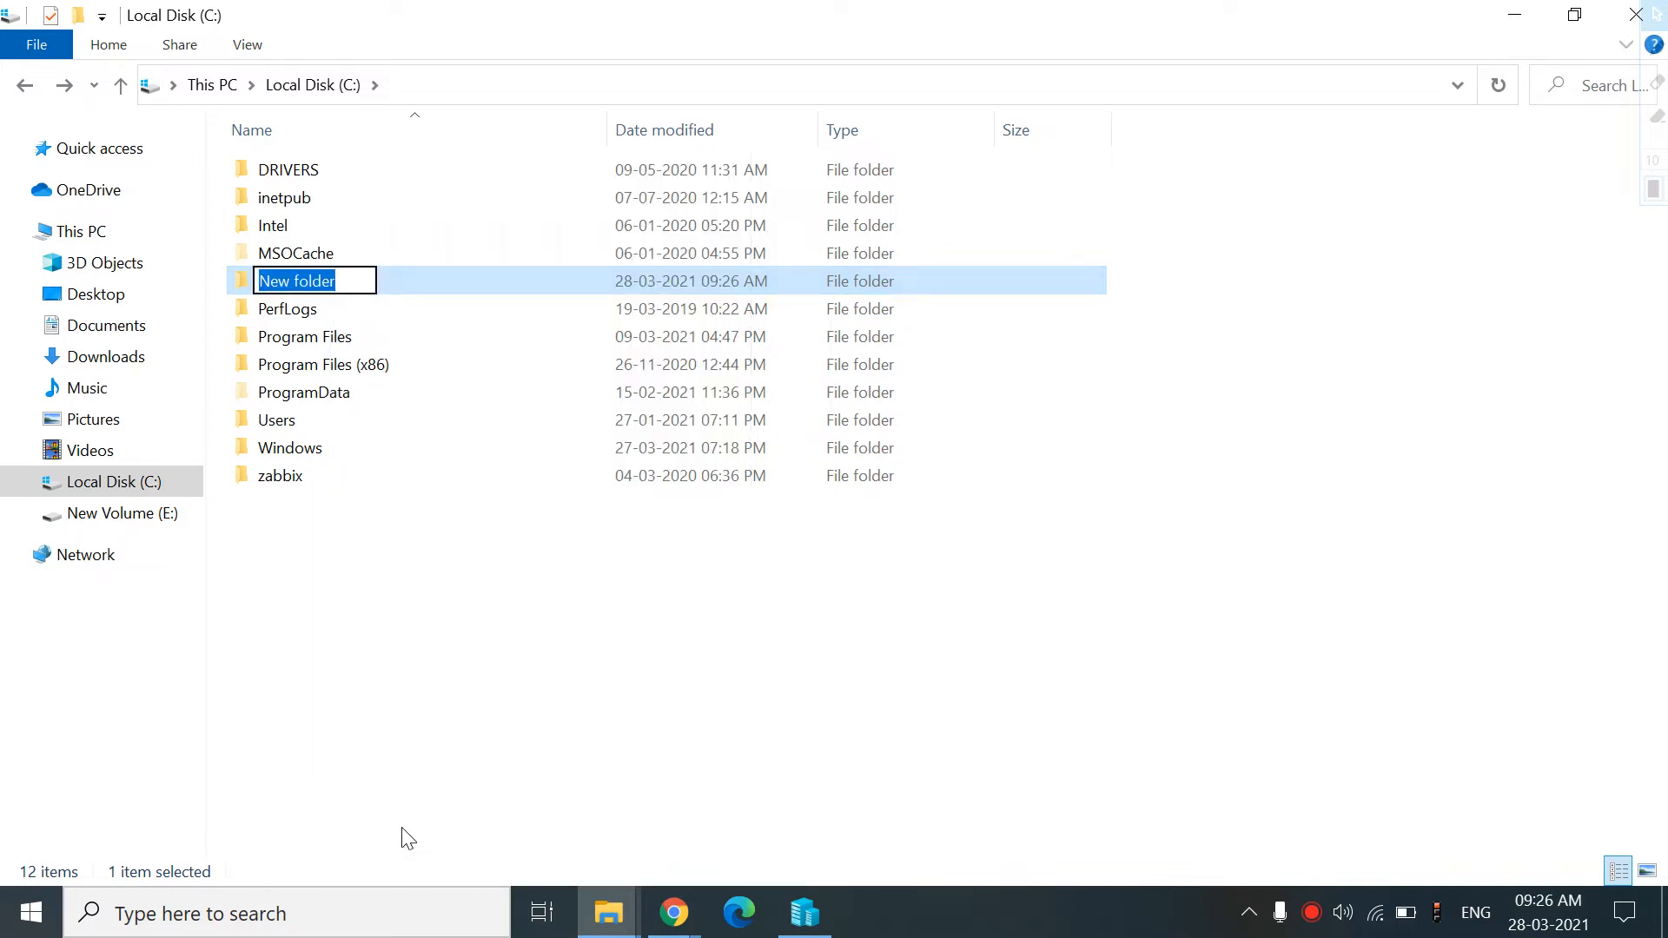
type("Forti")
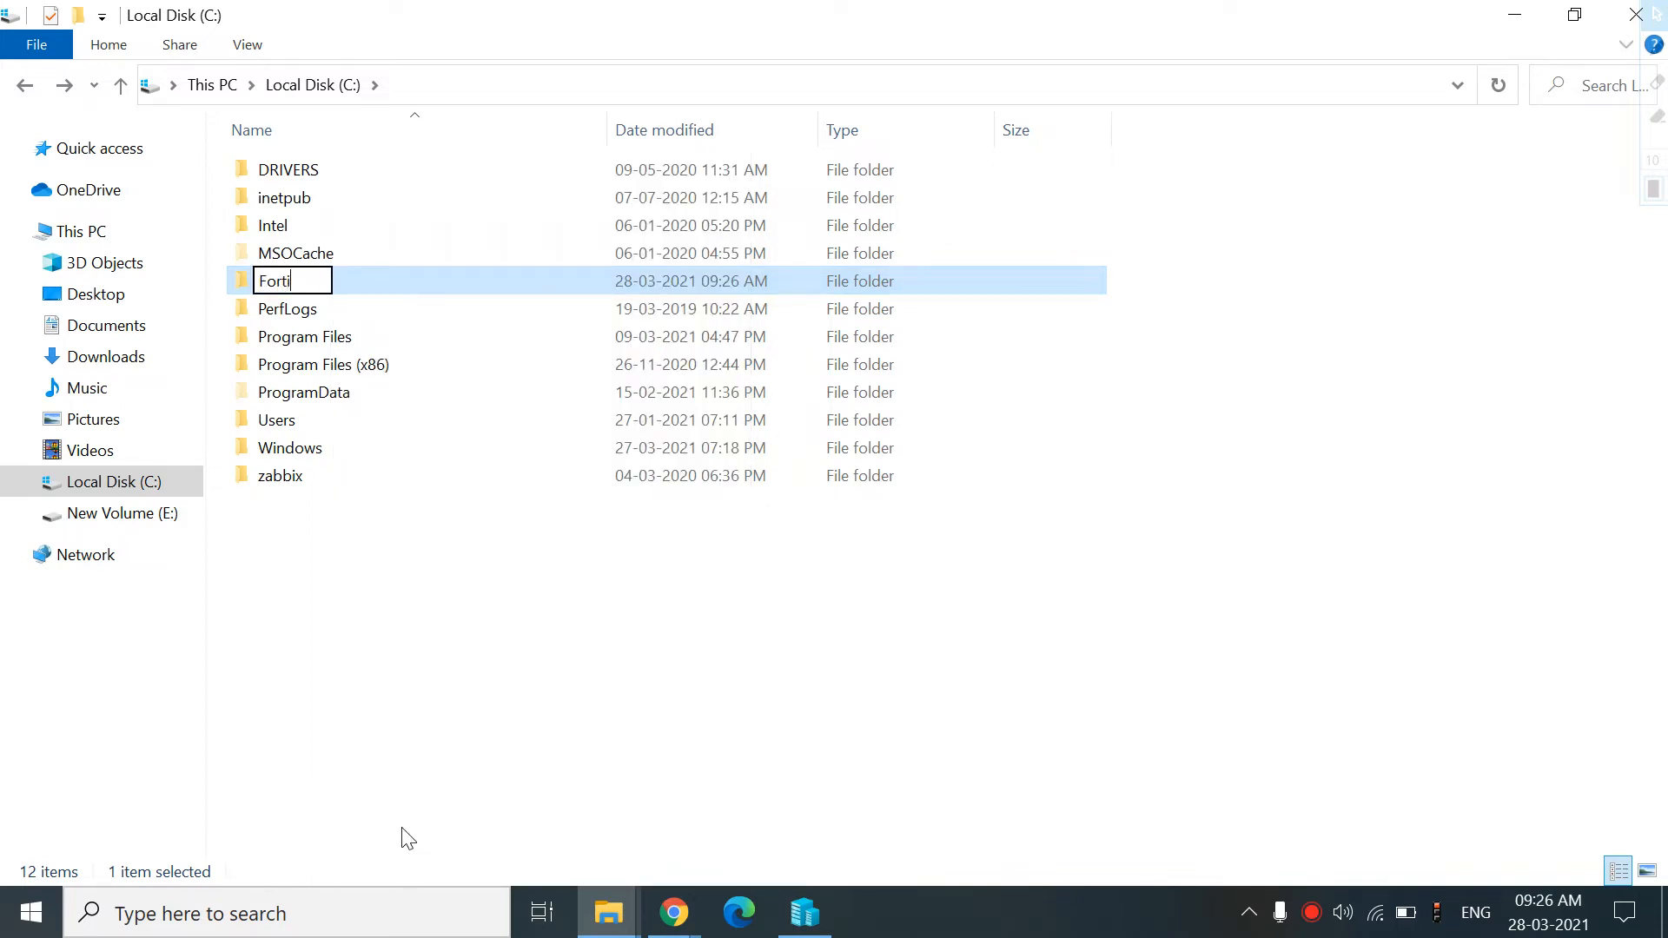
double_click(510, 282)
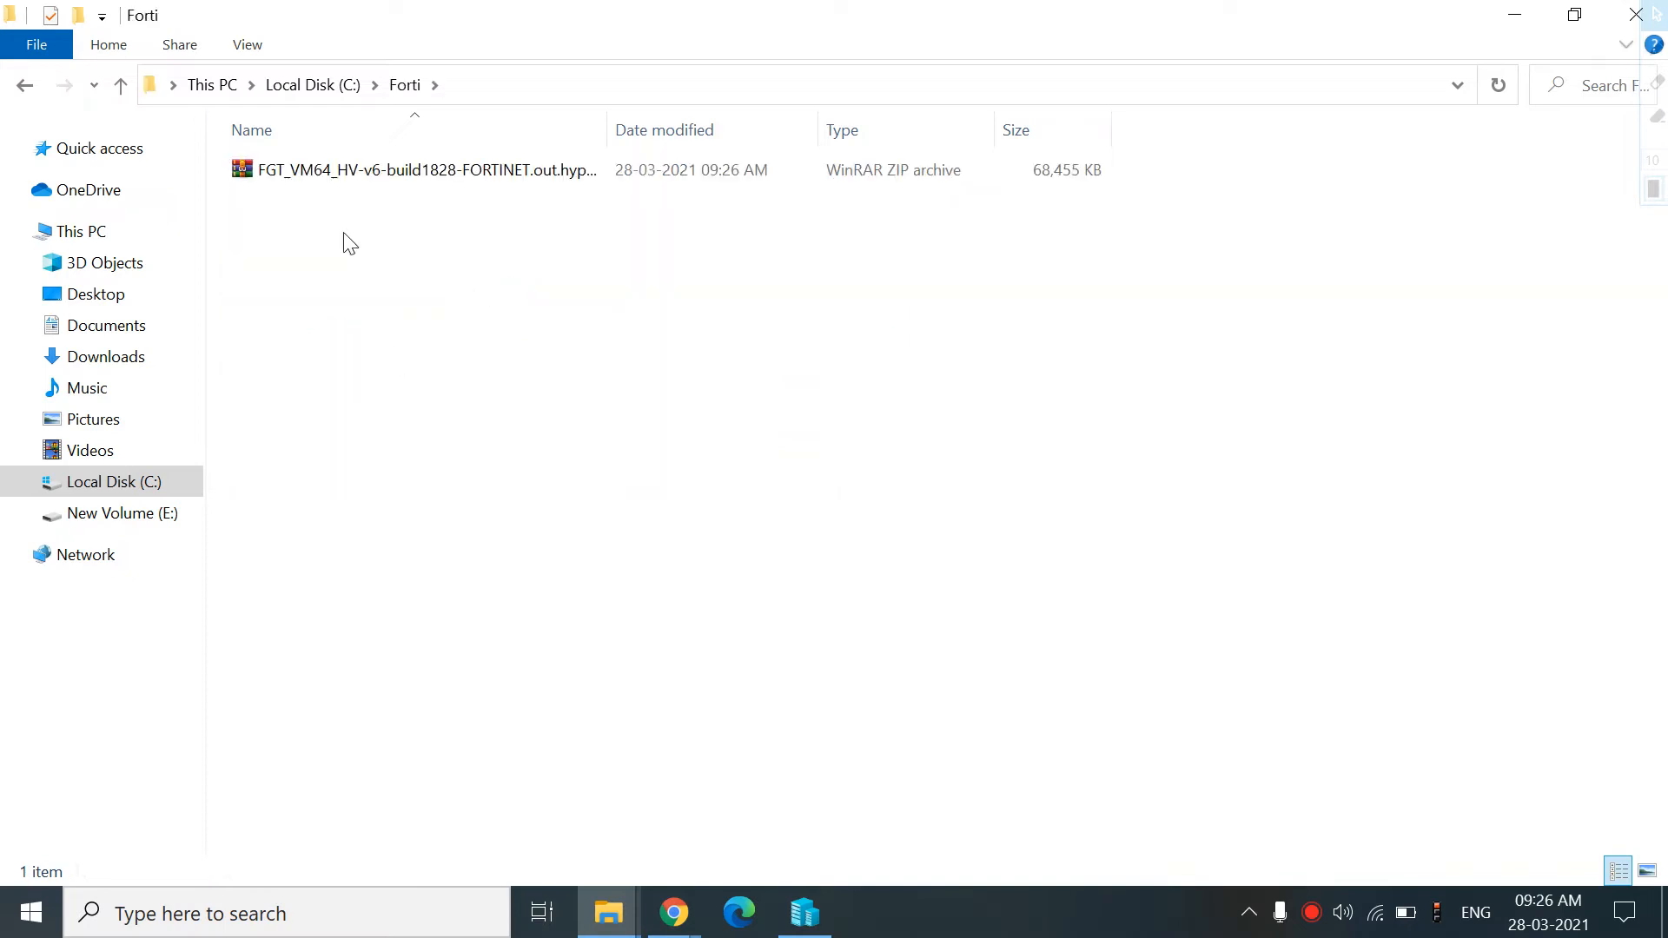
Extract the FortiGate zip into its own FGT_VM64_HV-v6-build1828-FORTINET.out.hyperv (1) folder and open it
right_click(348, 172)
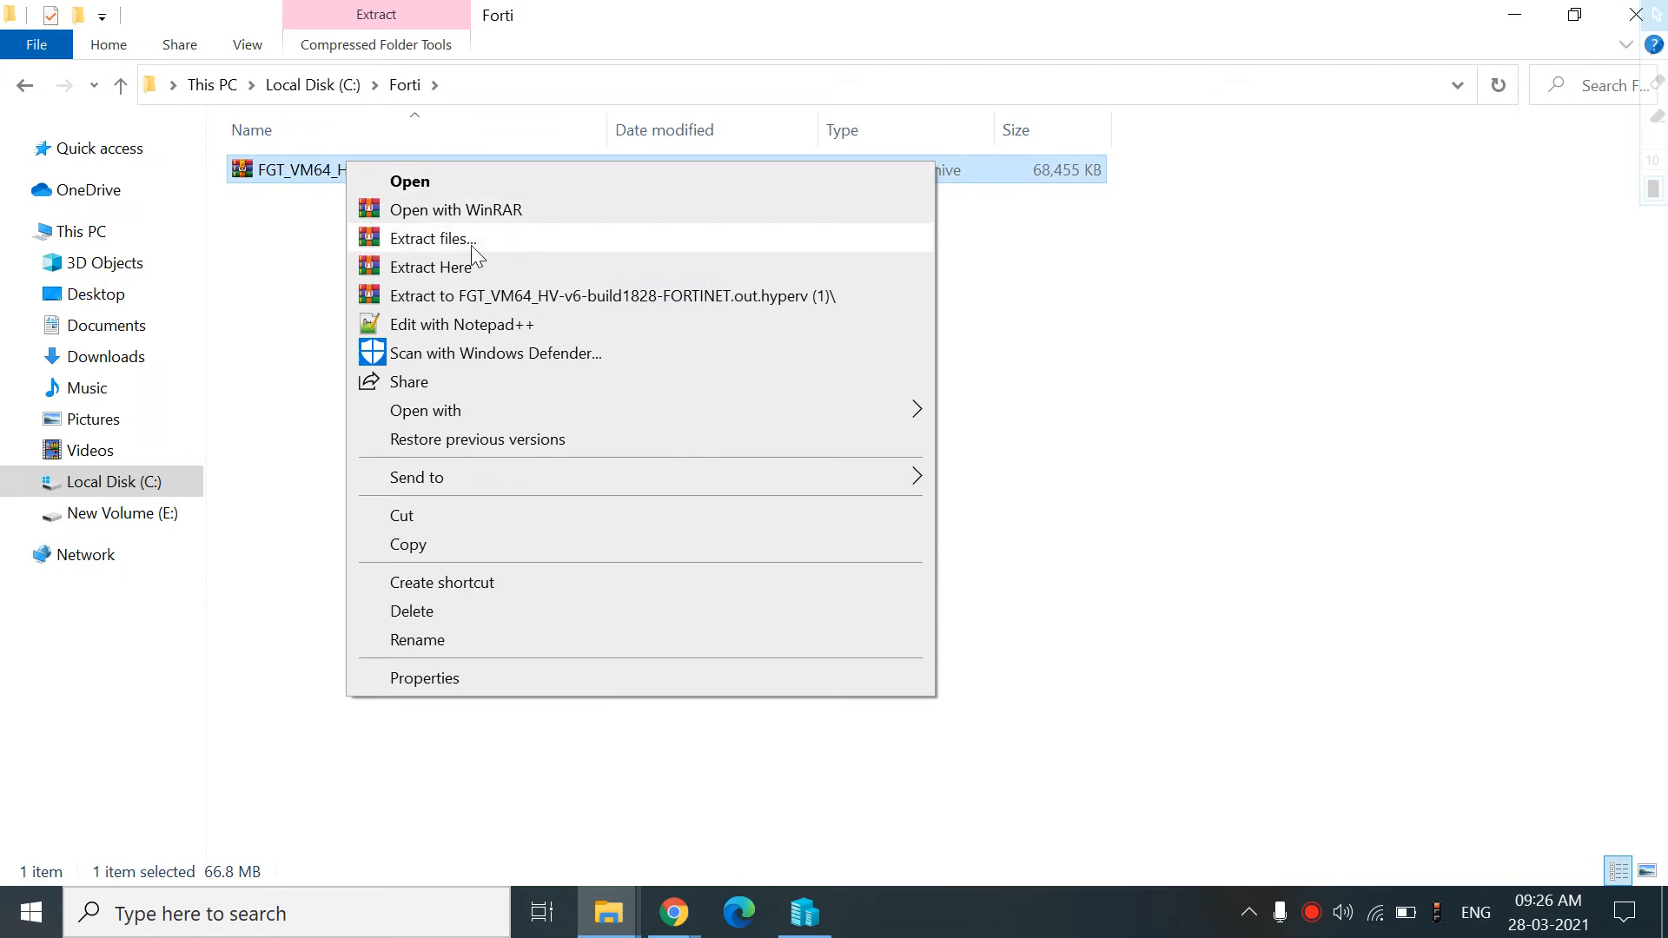
left_click(496, 297)
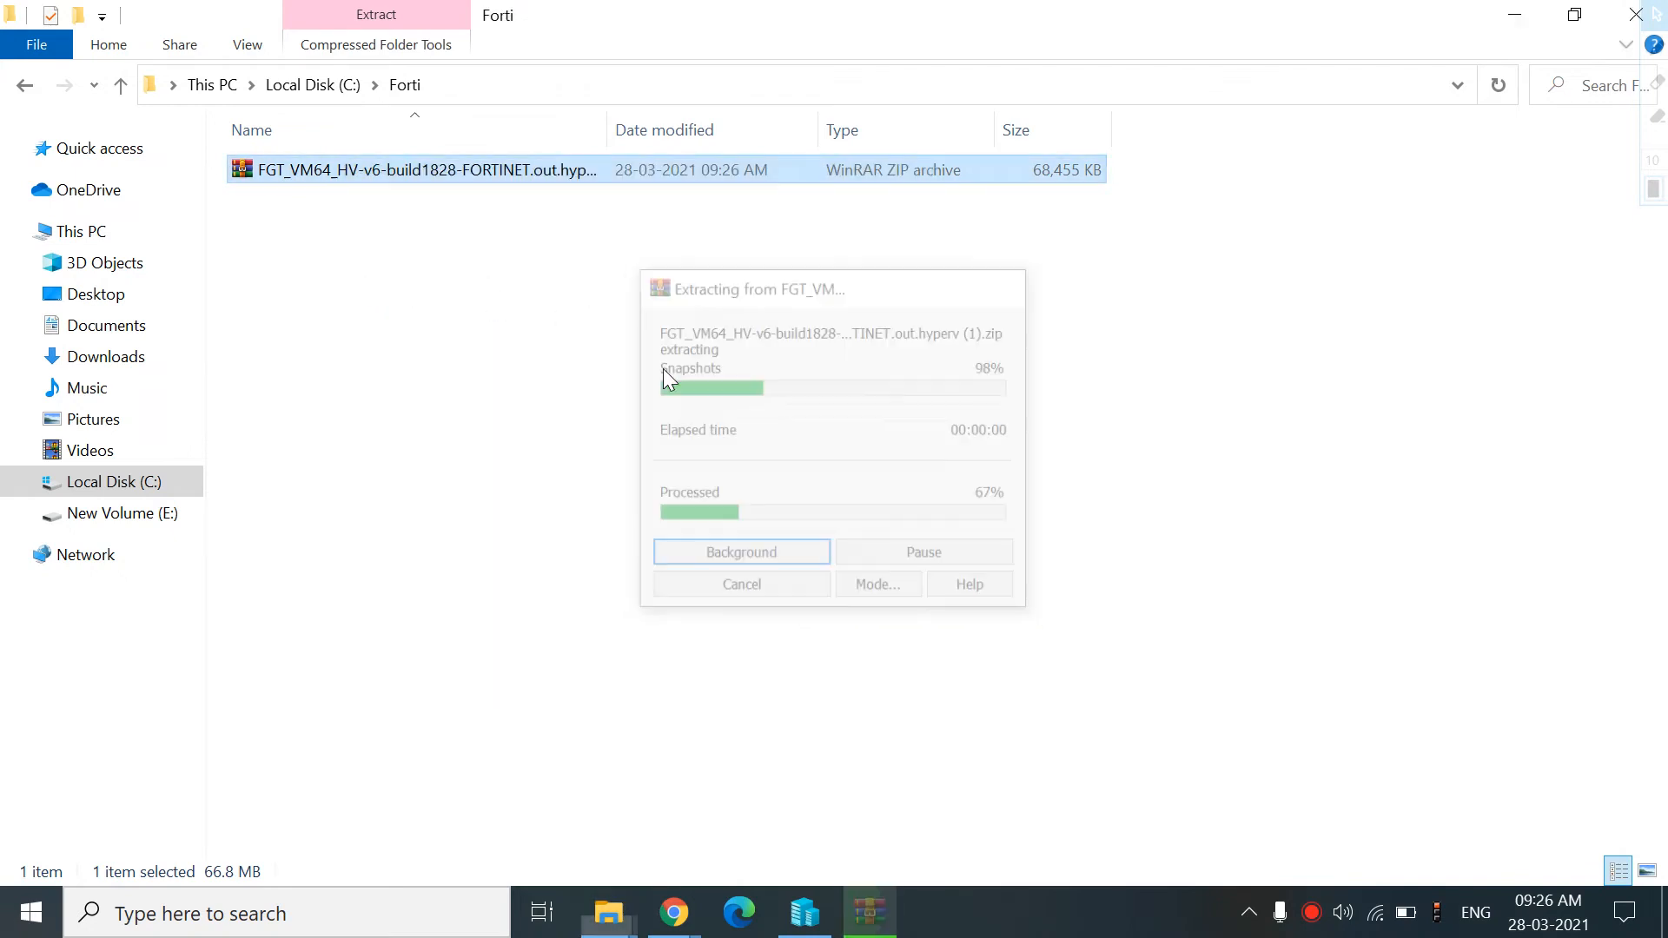
double_click(361, 171)
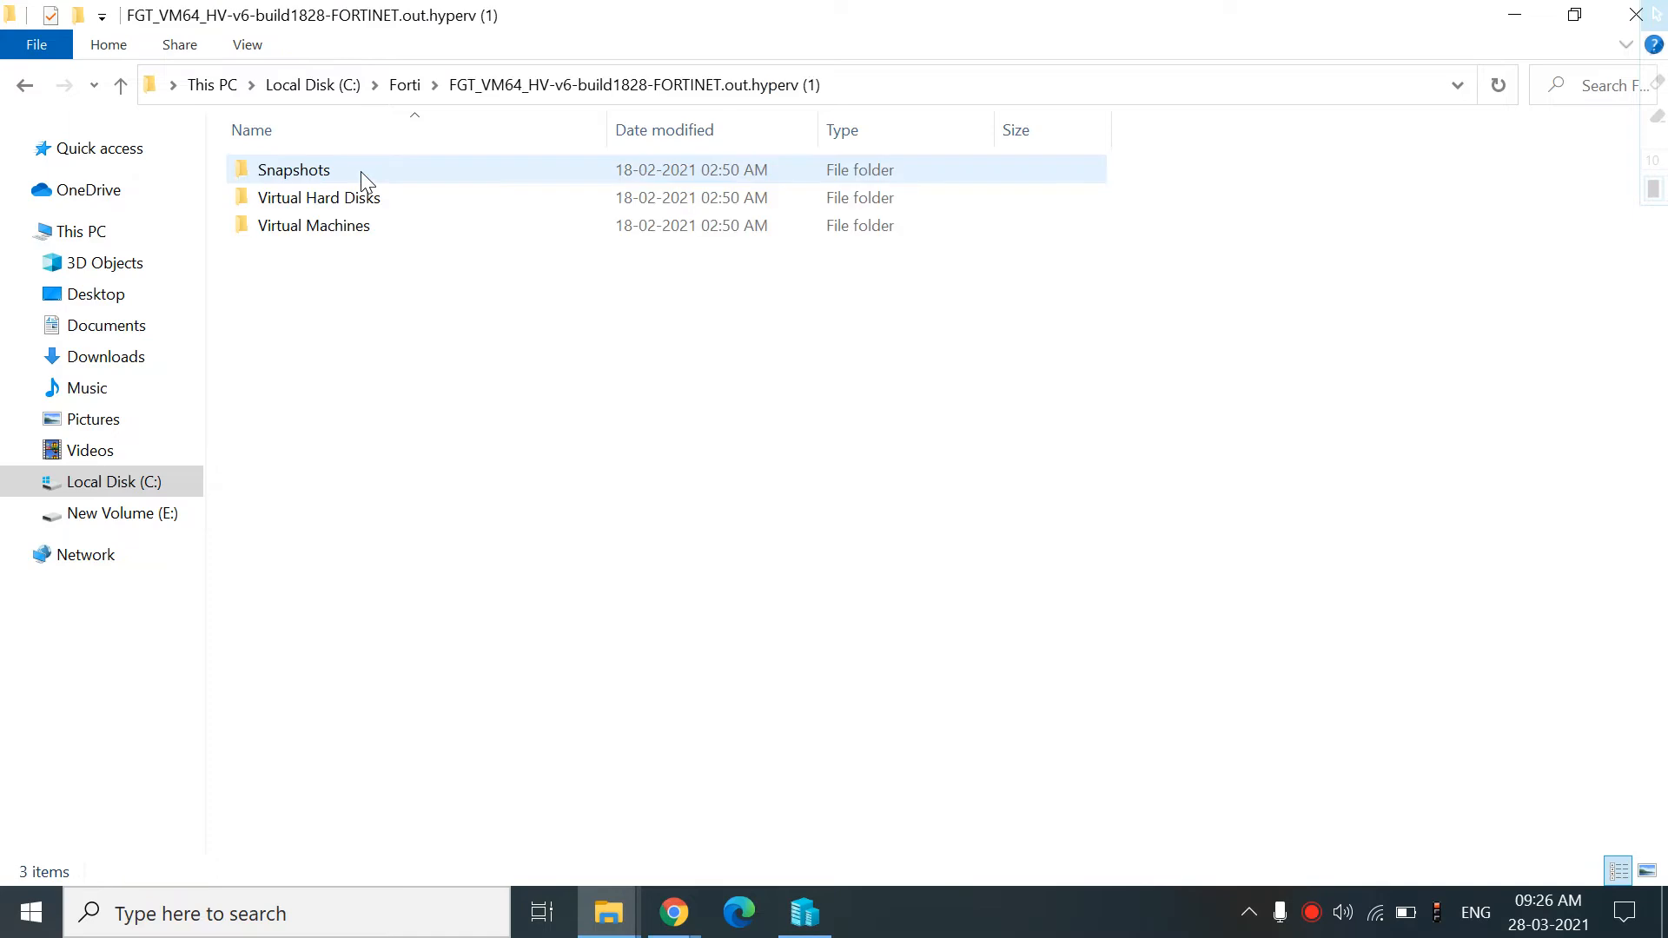
Open the Virtual Hard Disks folder of the extracted image
double_click(306, 177)
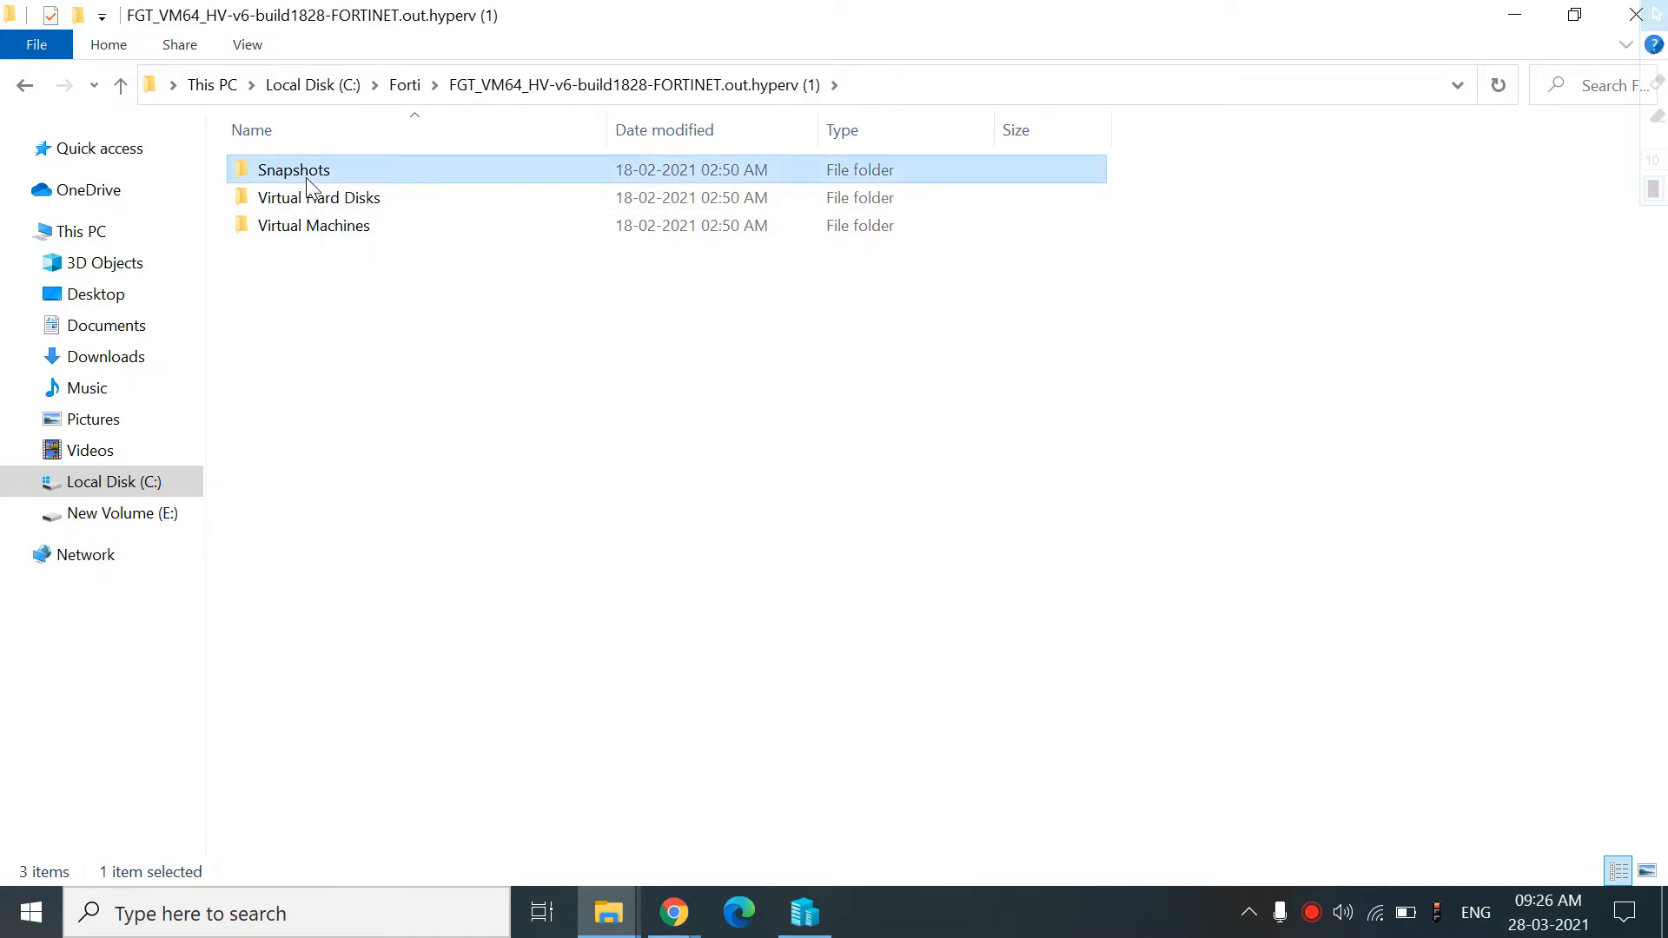
left_click(25, 86)
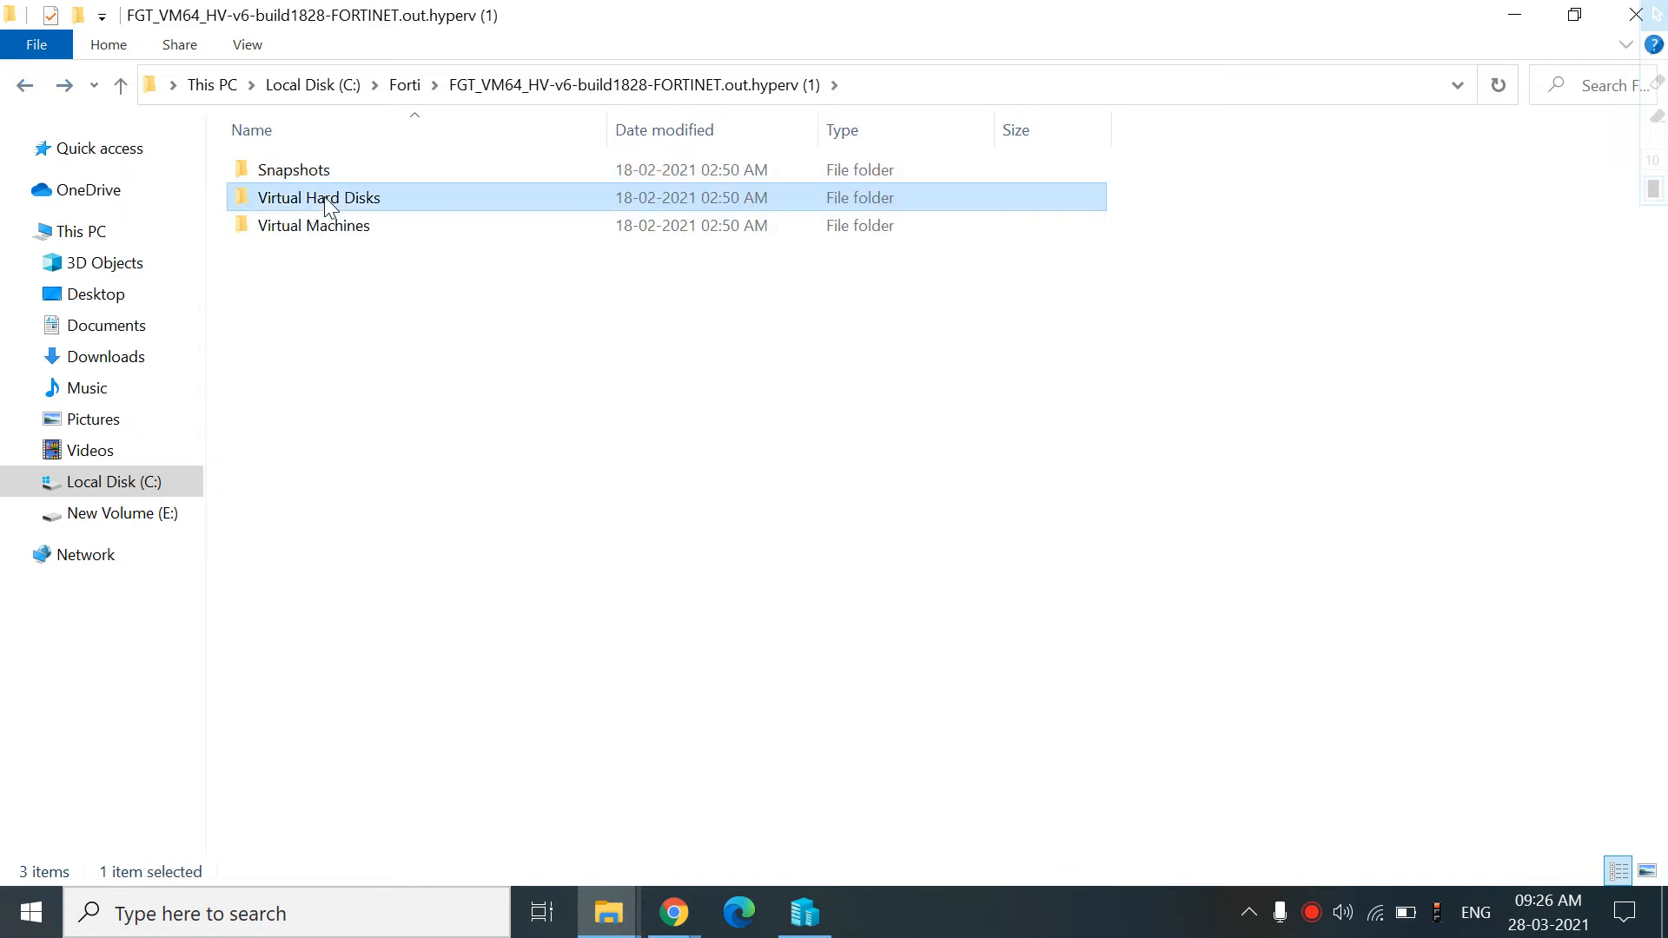
double_click(325, 196)
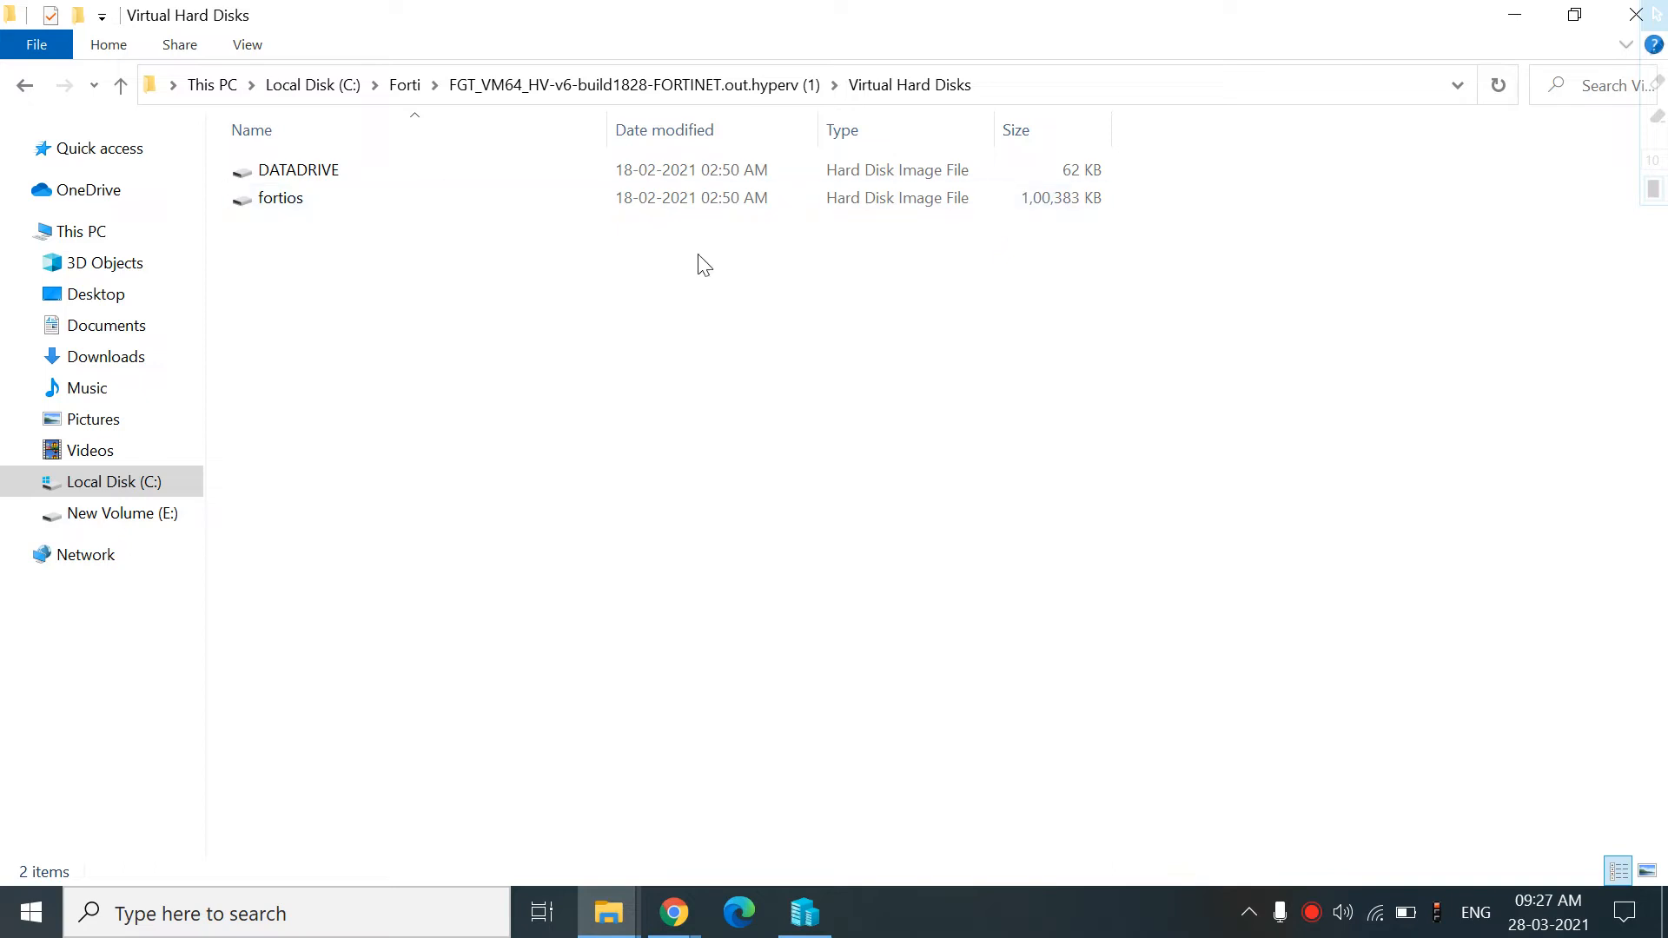
left_click(25, 84)
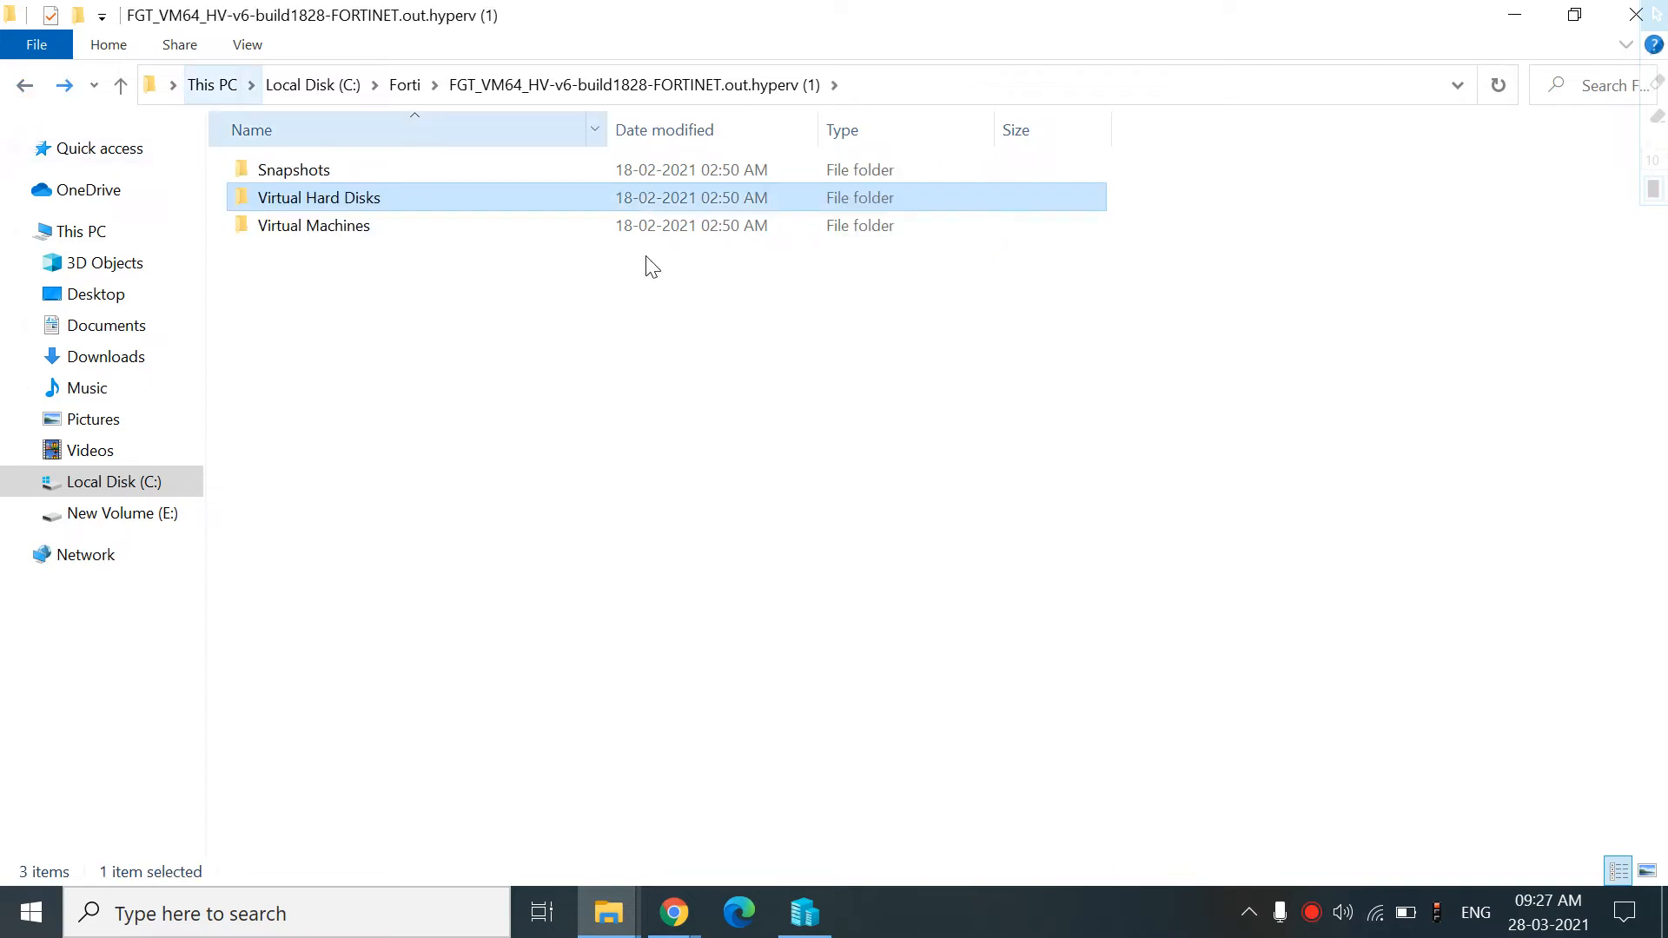
left_click(1624, 10)
left_click(1630, 15)
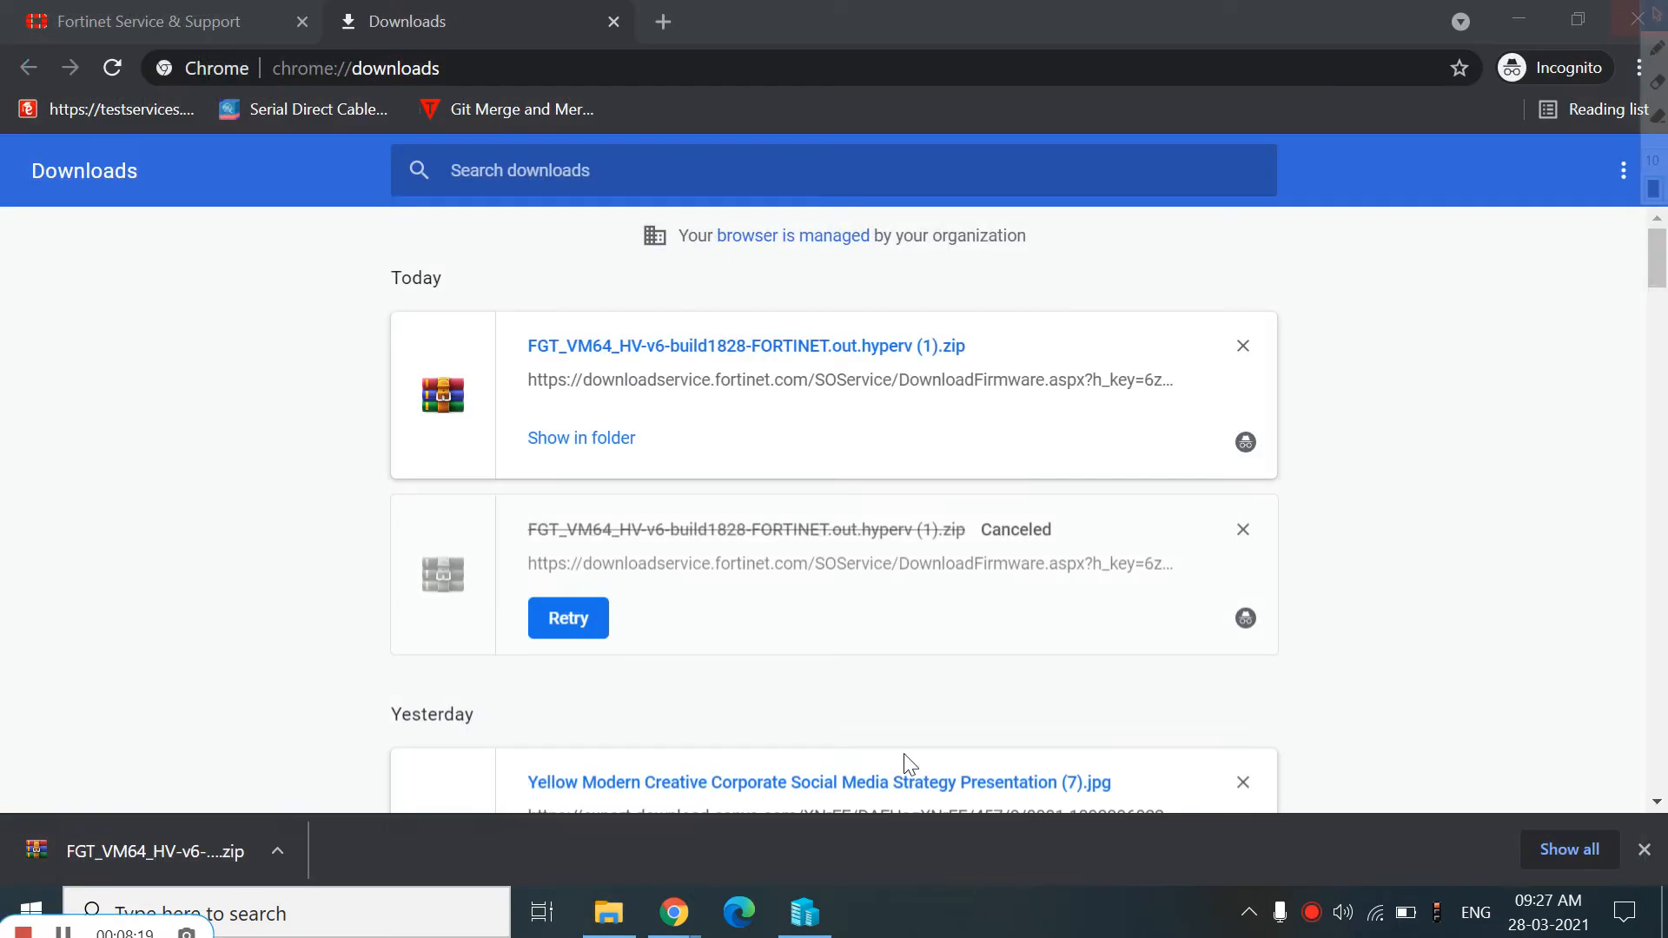
left_click(1526, 19)
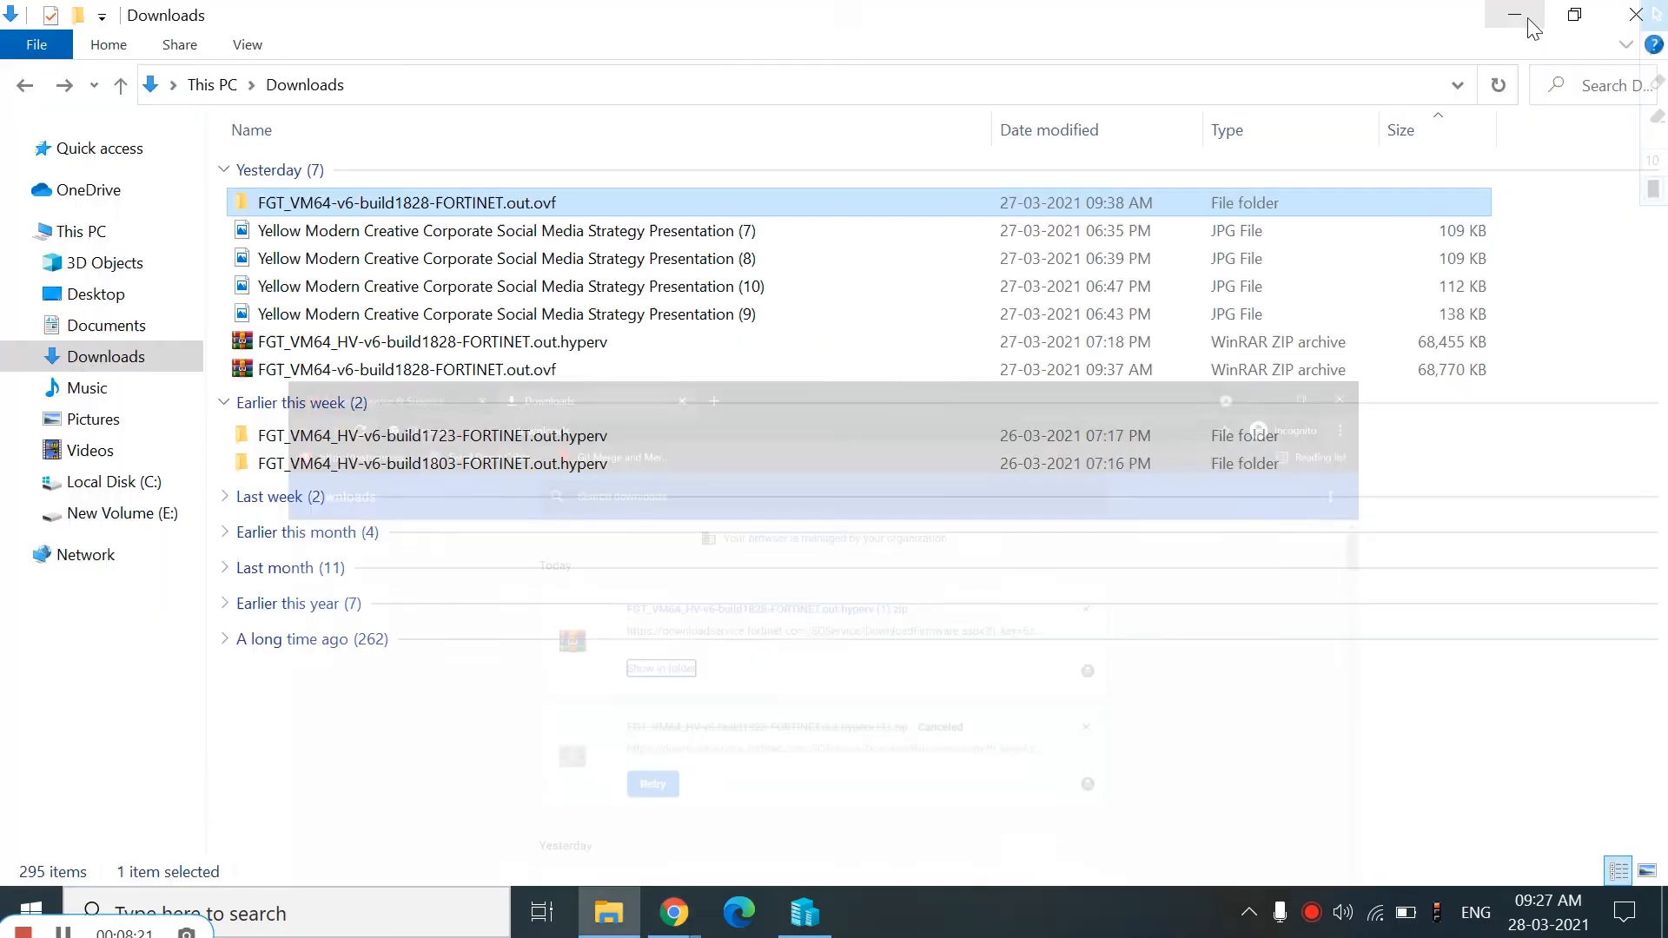
left_click(1527, 20)
left_click(804, 912)
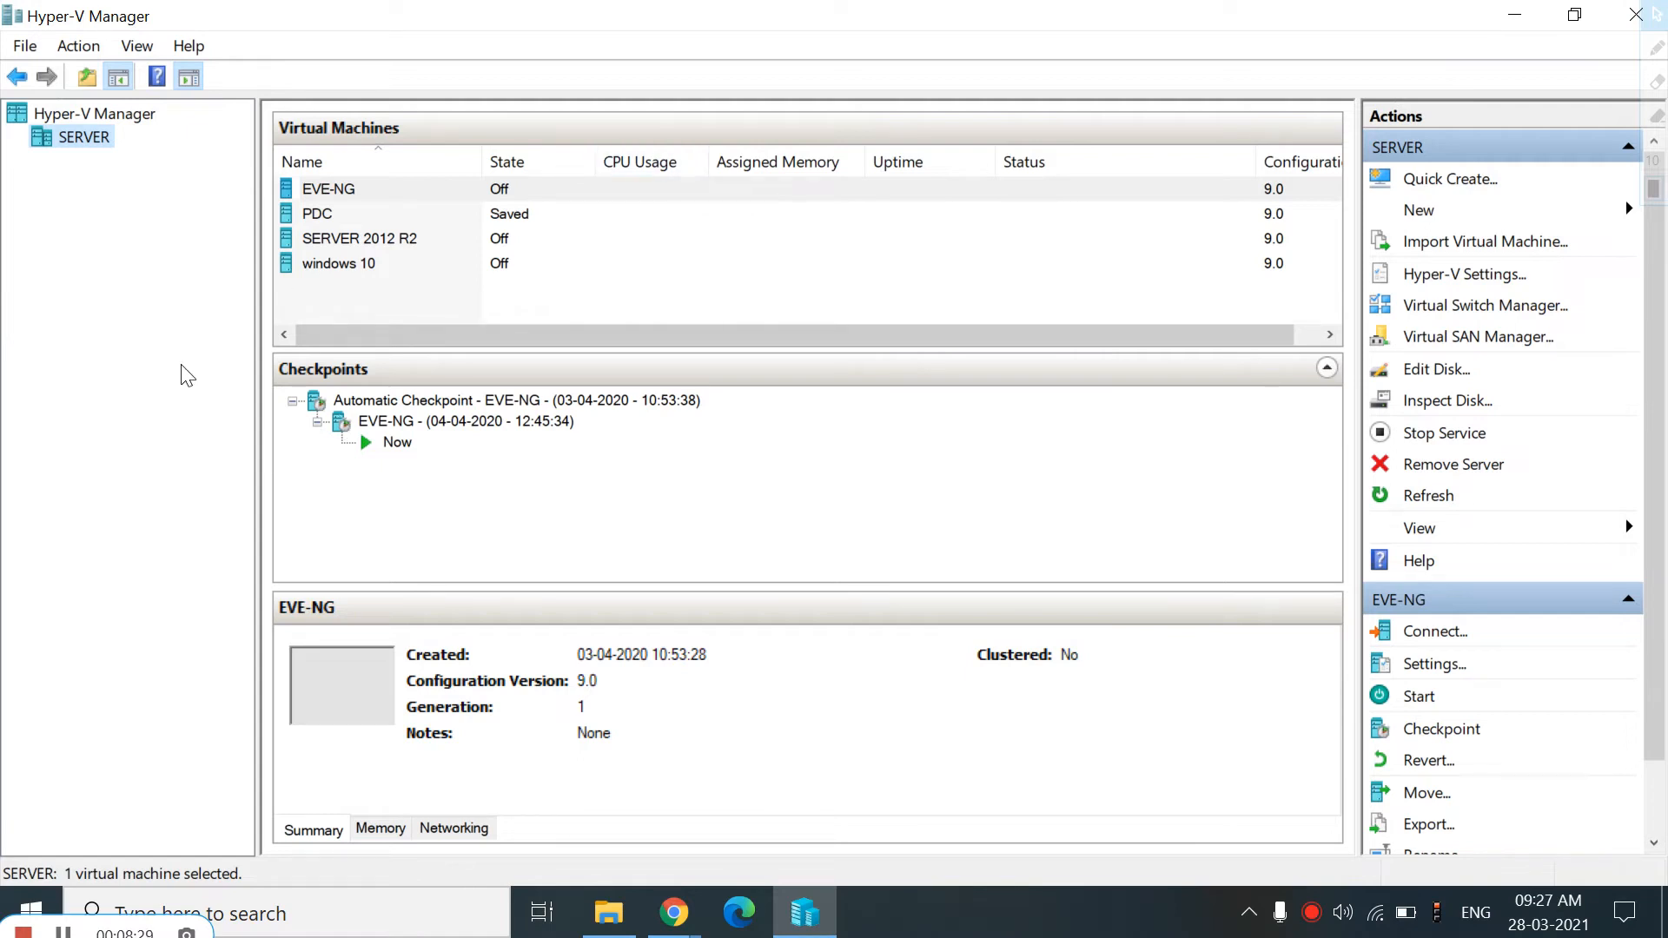
right_click(104, 146)
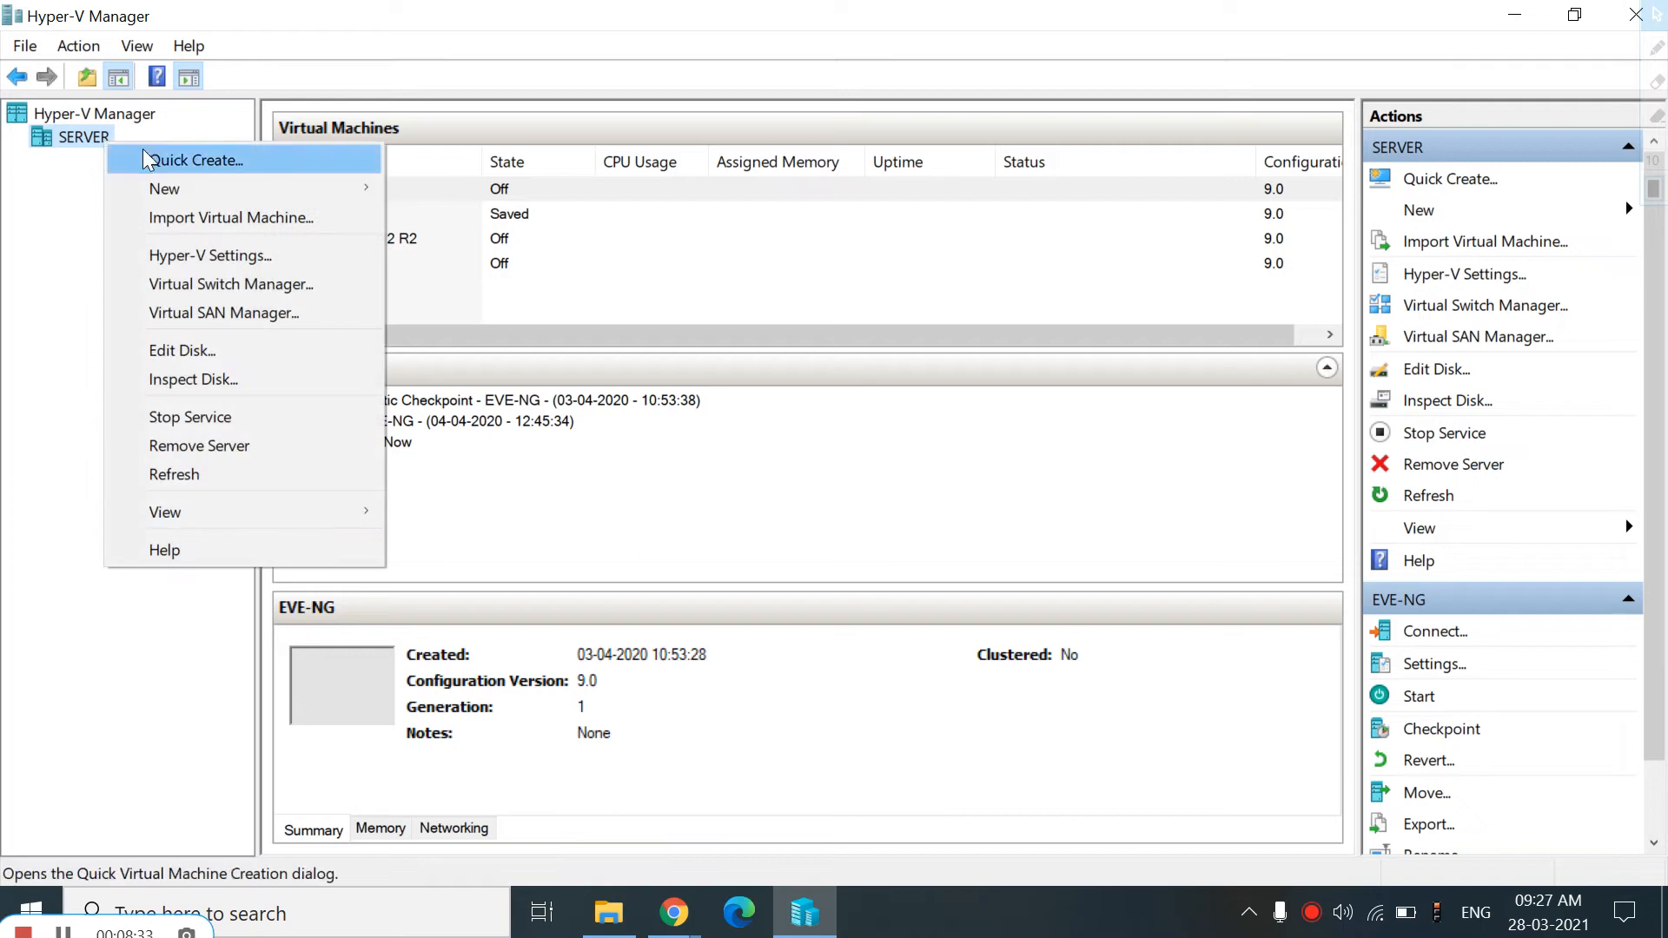
left_click(84, 163)
right_click(93, 146)
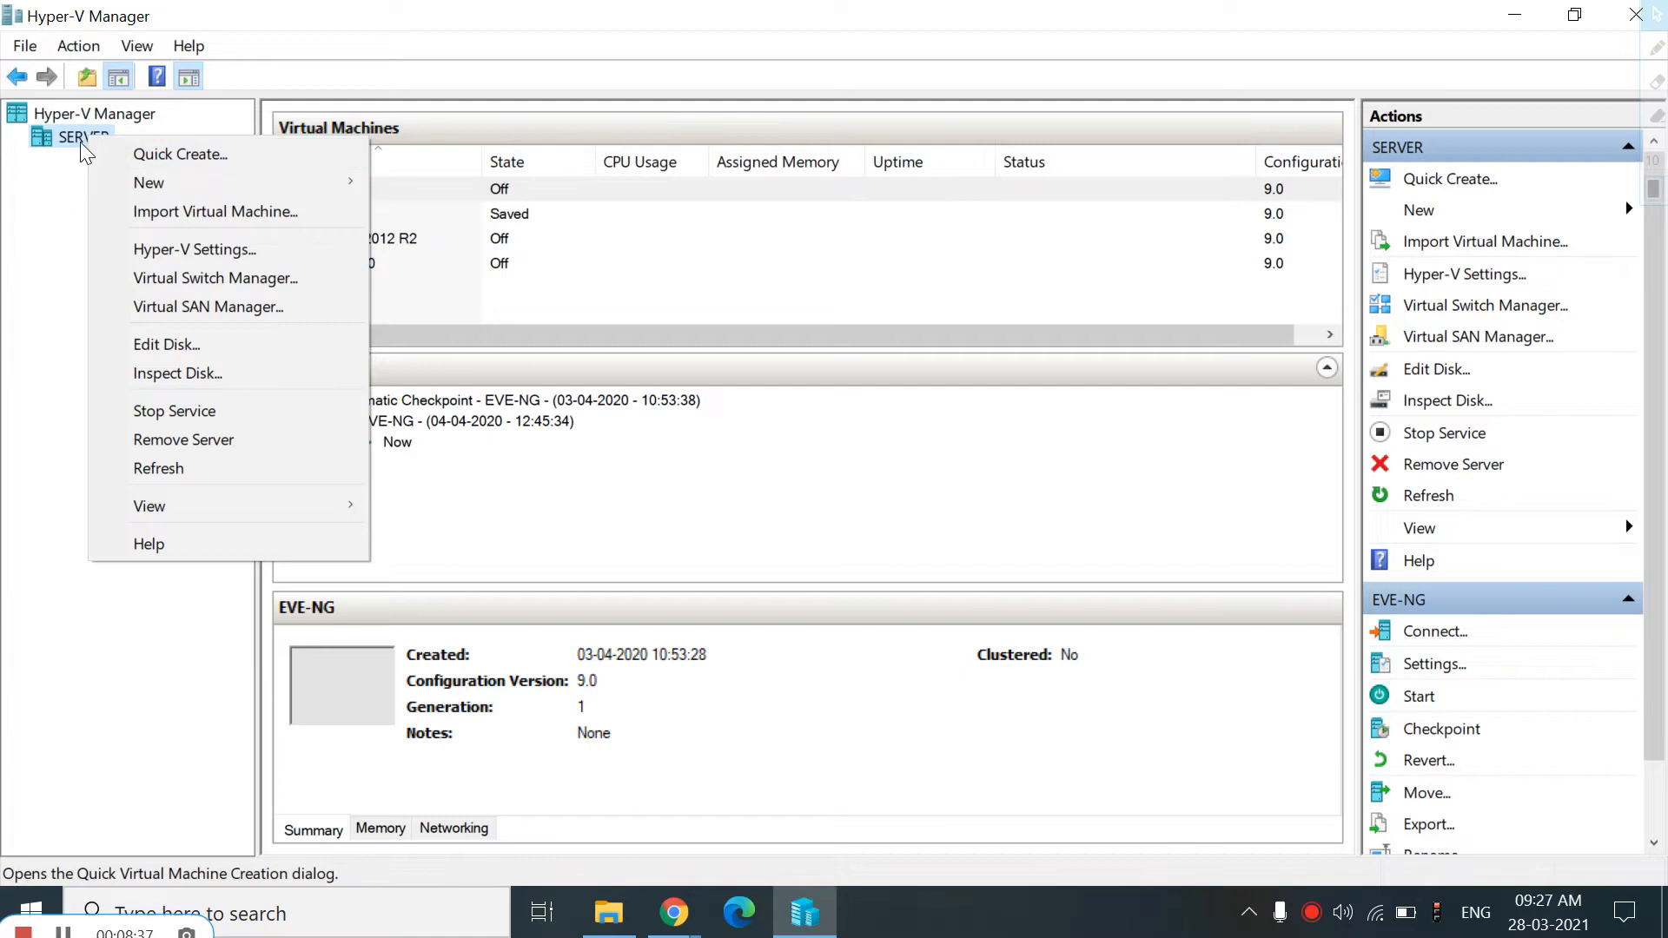
left_click(605, 913)
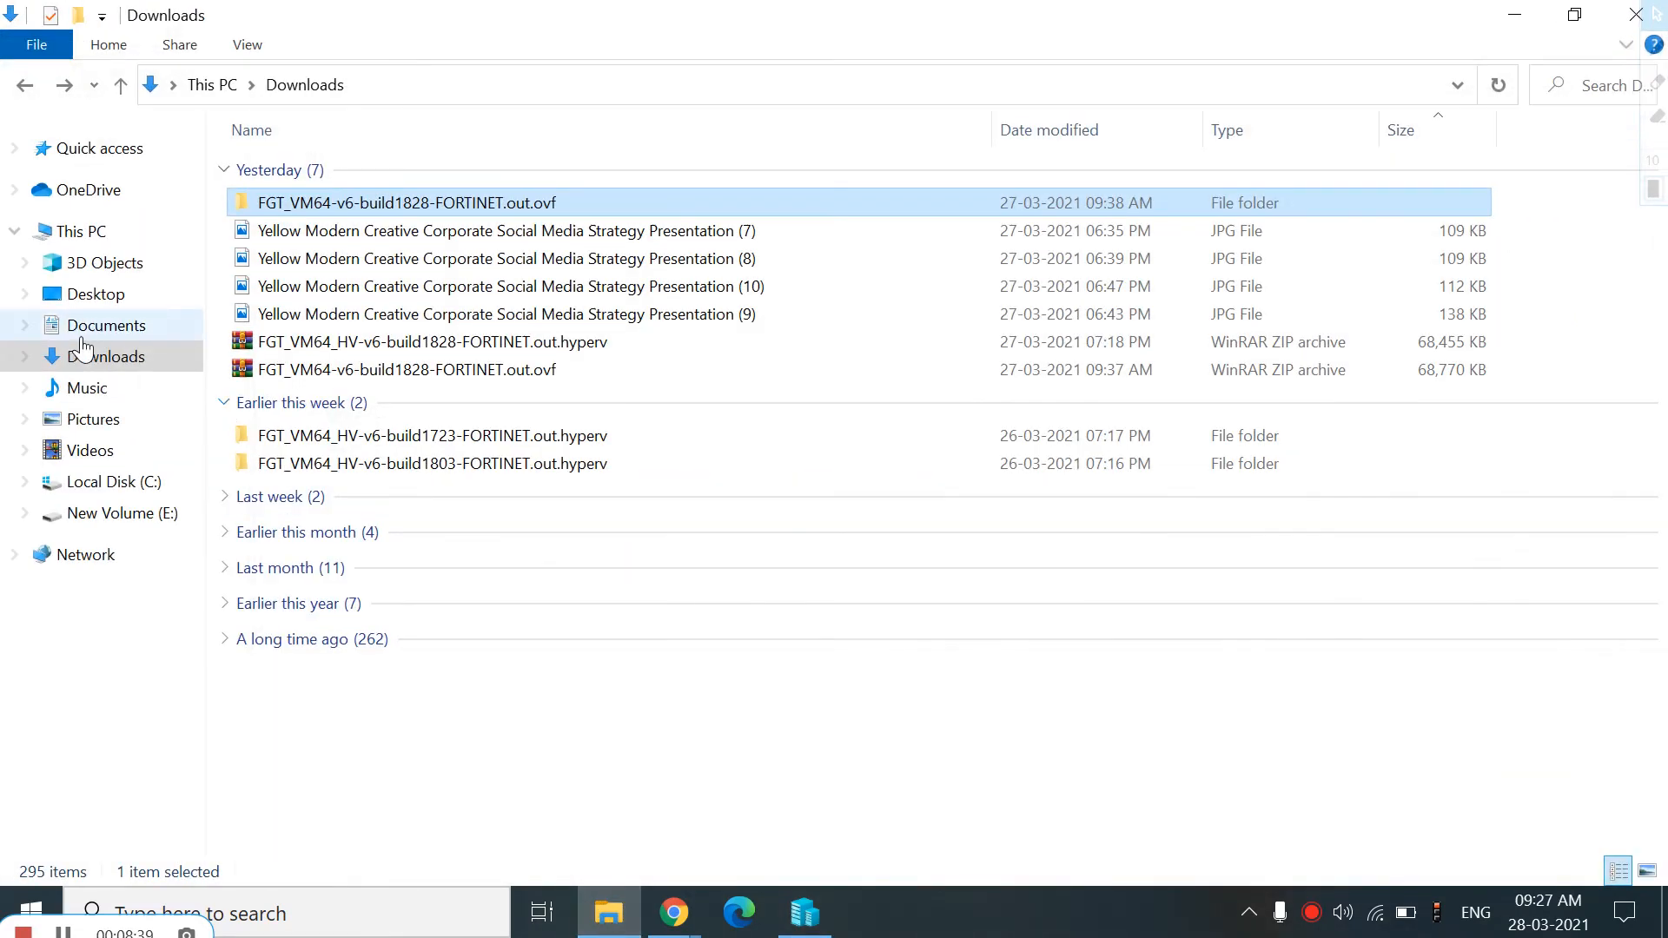
right_click(124, 227)
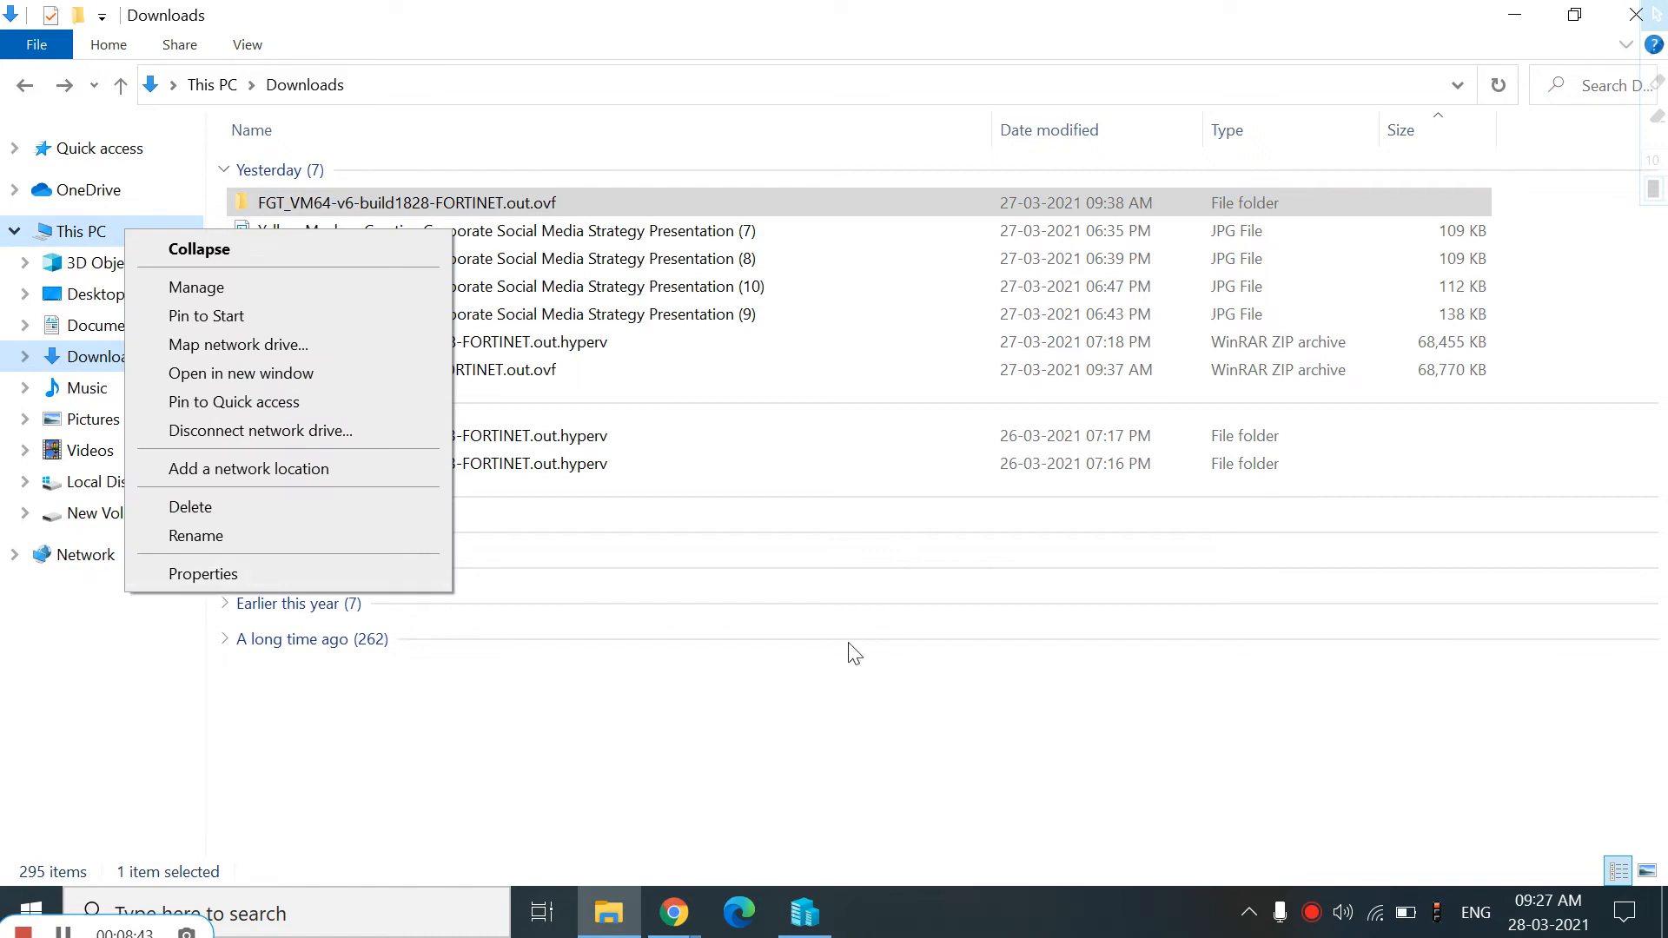
left_click(1527, 22)
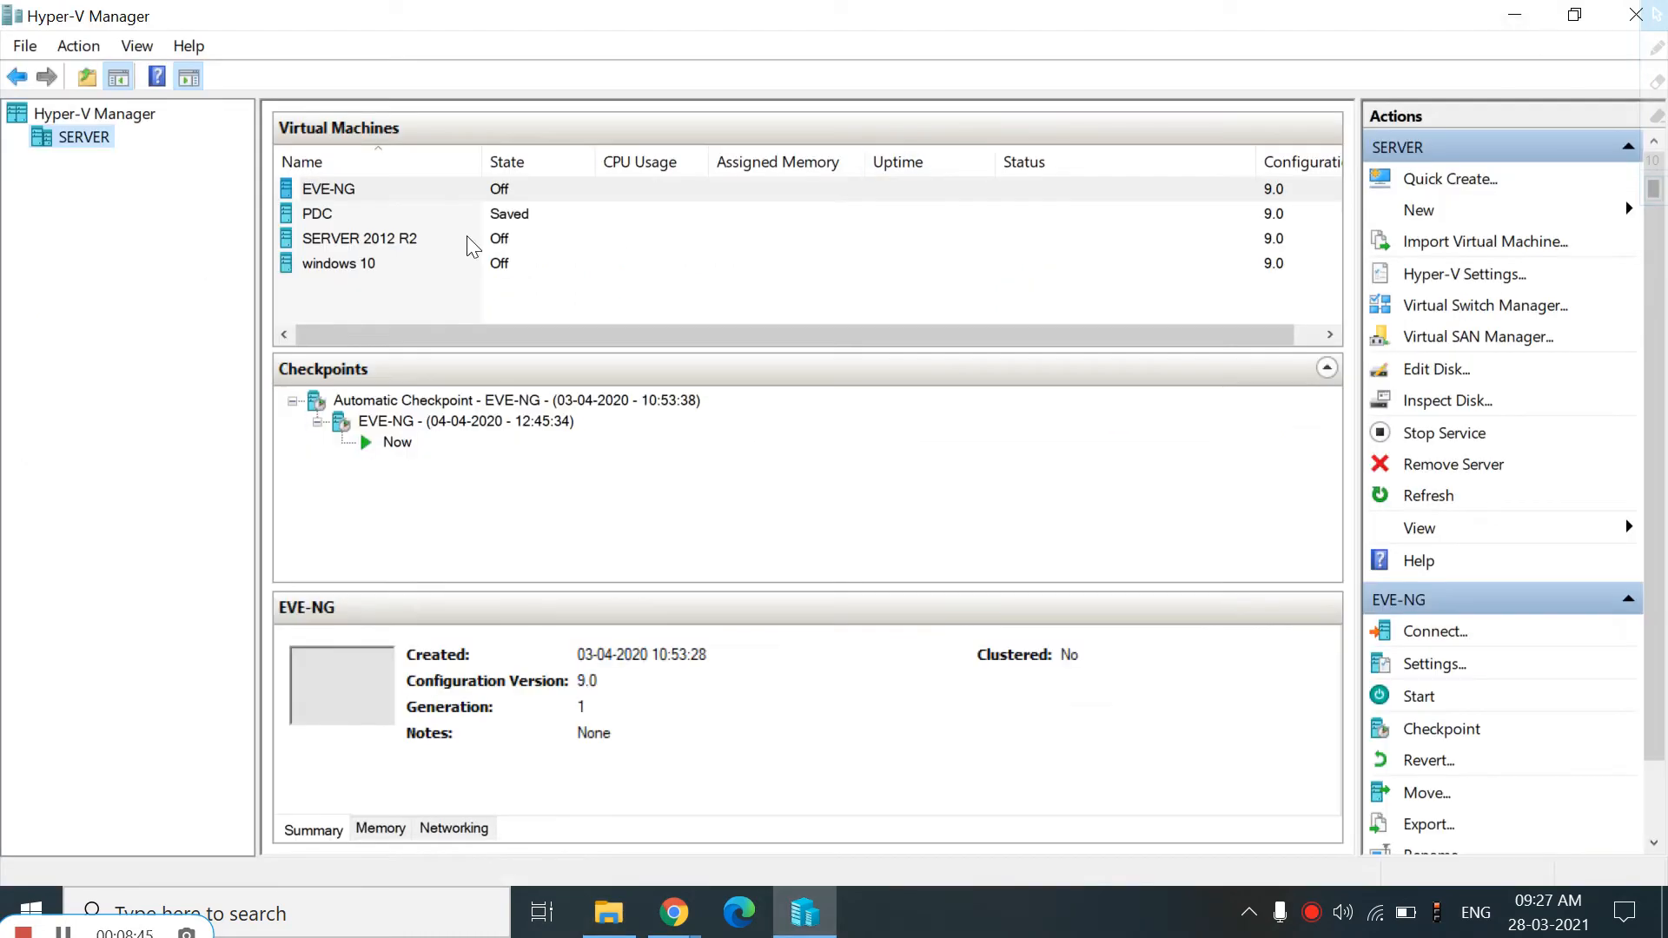
Start the New Virtual Machine wizard on the SERVER host and move past the introduction page
right_click(83, 144)
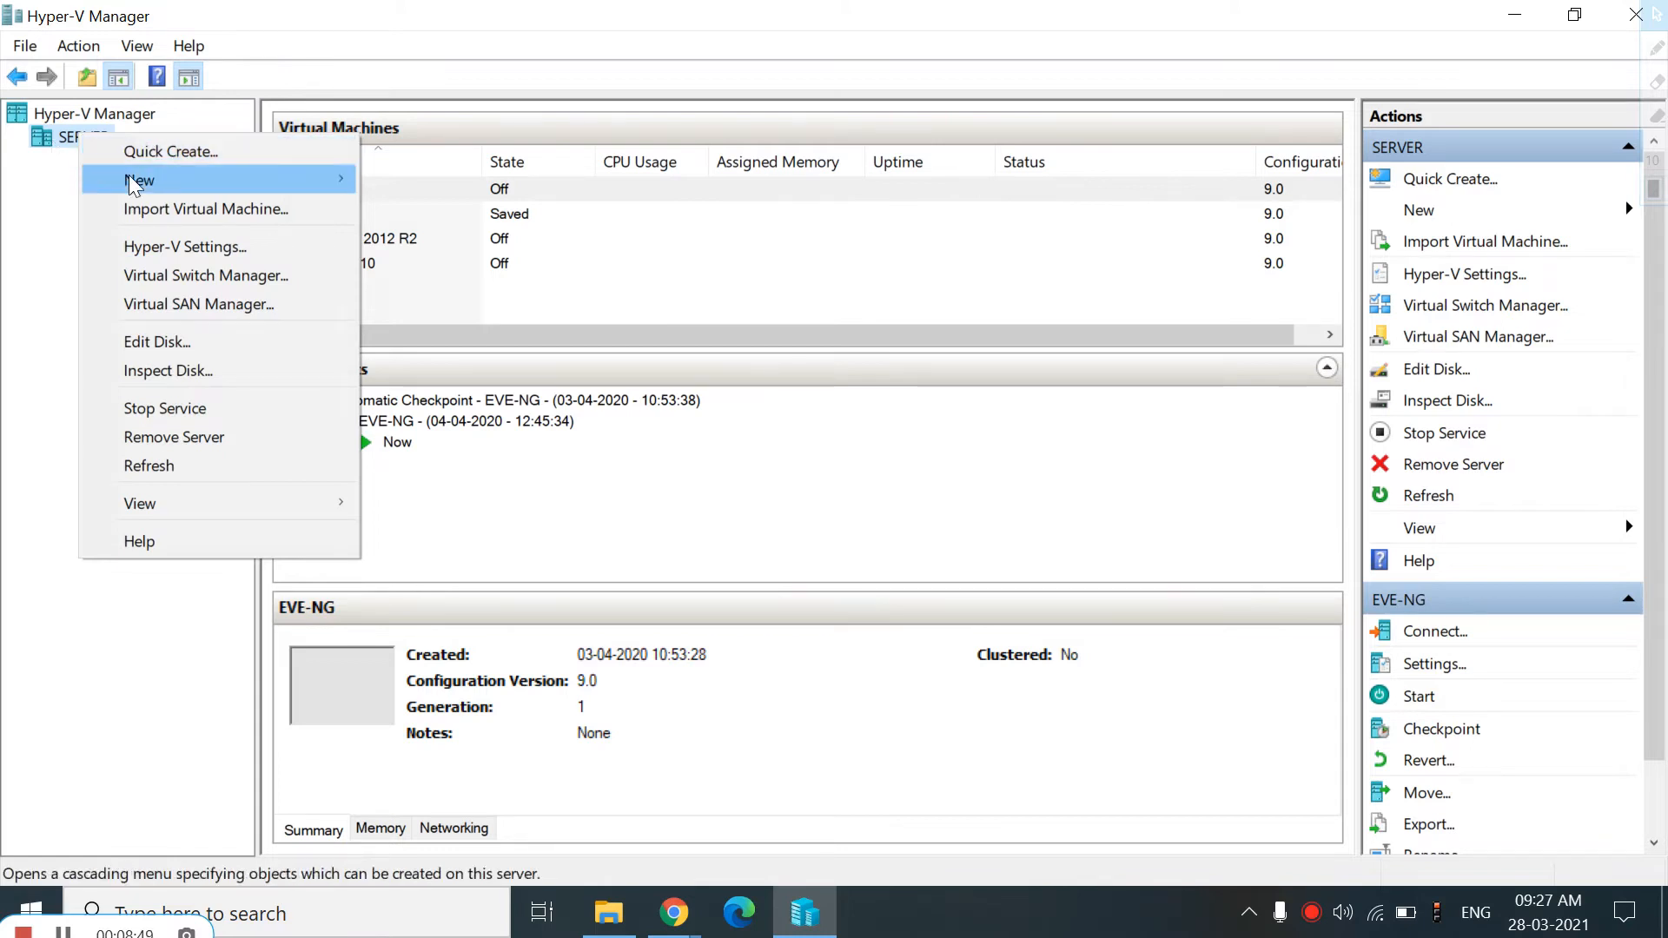
mouse_move(143, 180)
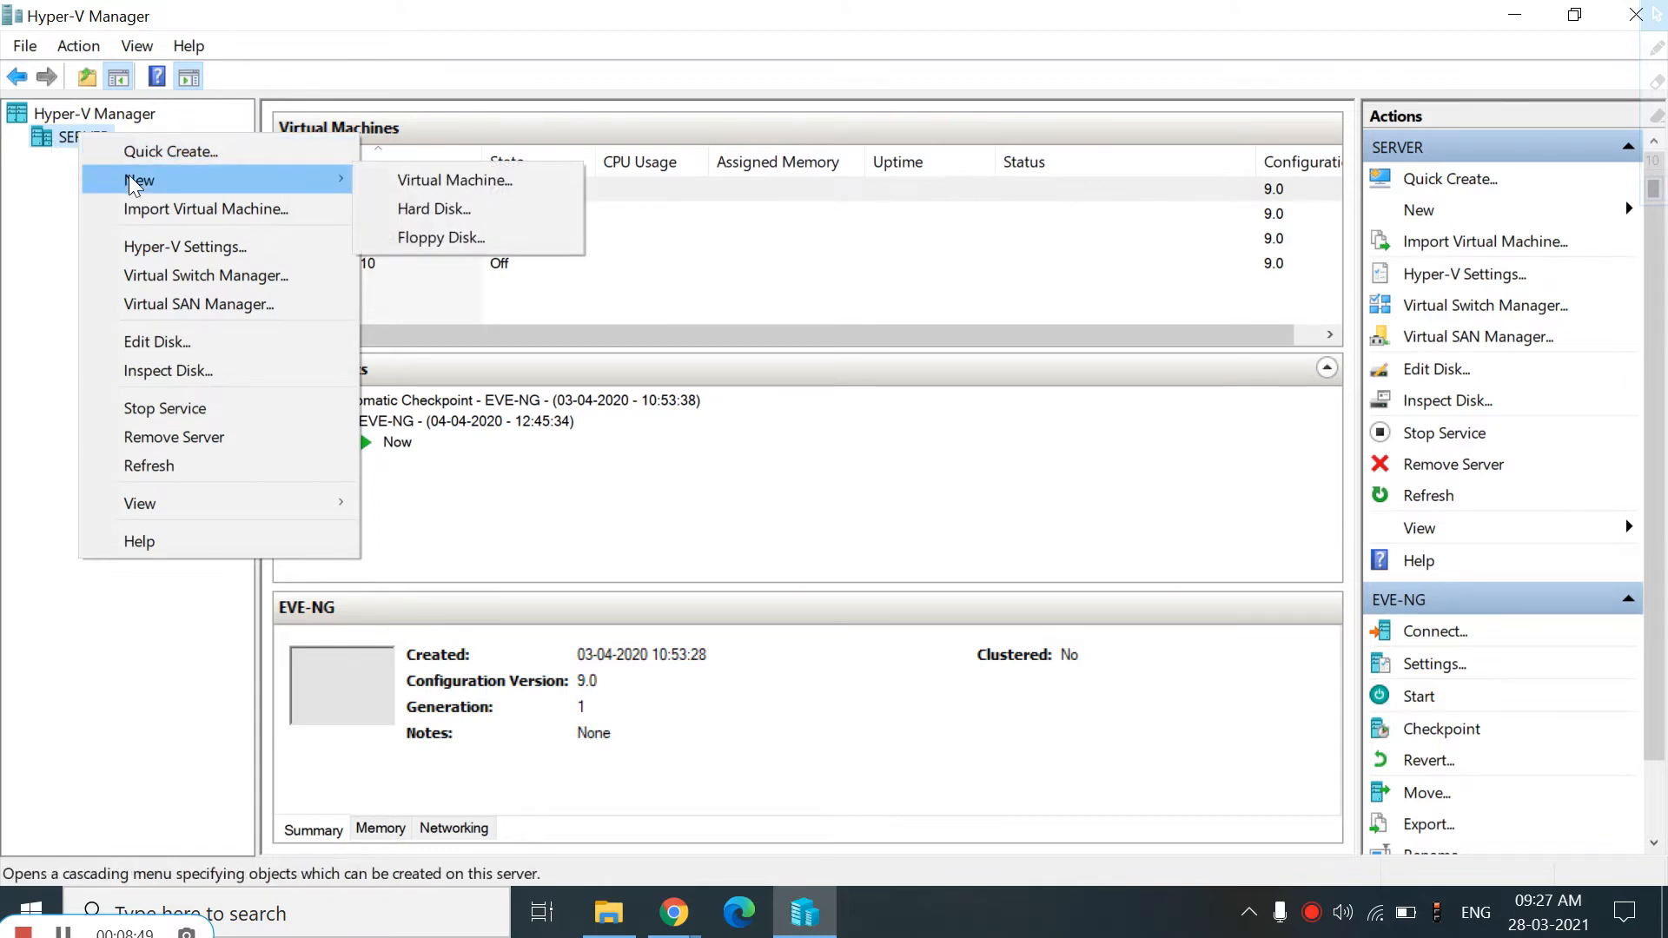
left_click(441, 180)
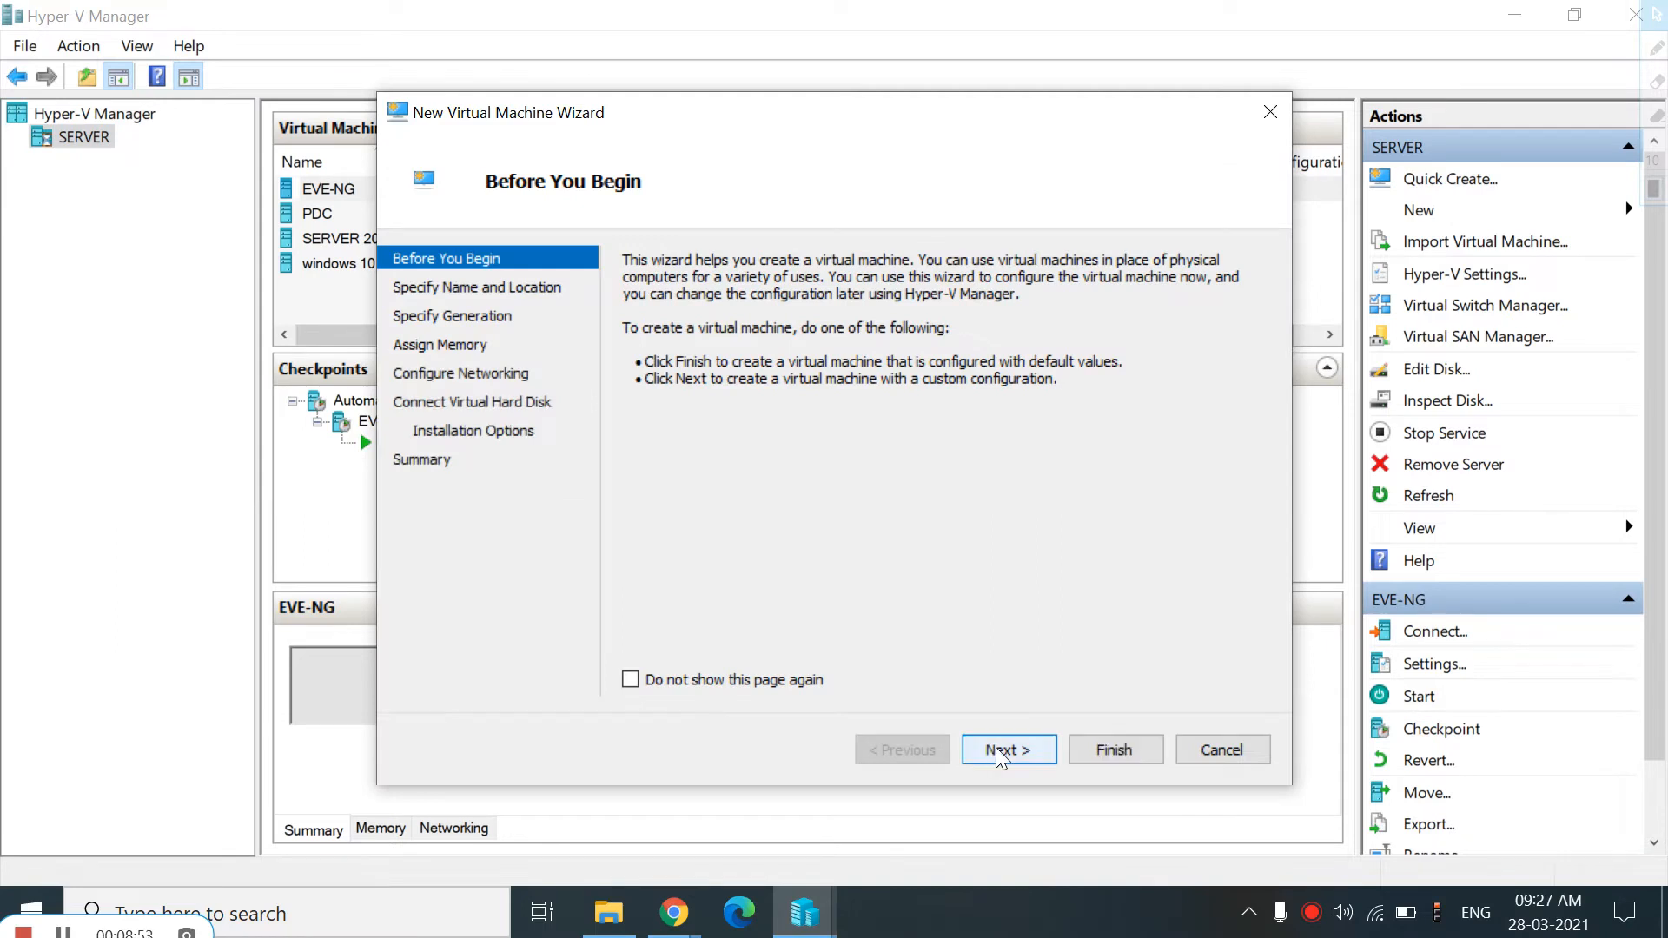
left_click(994, 750)
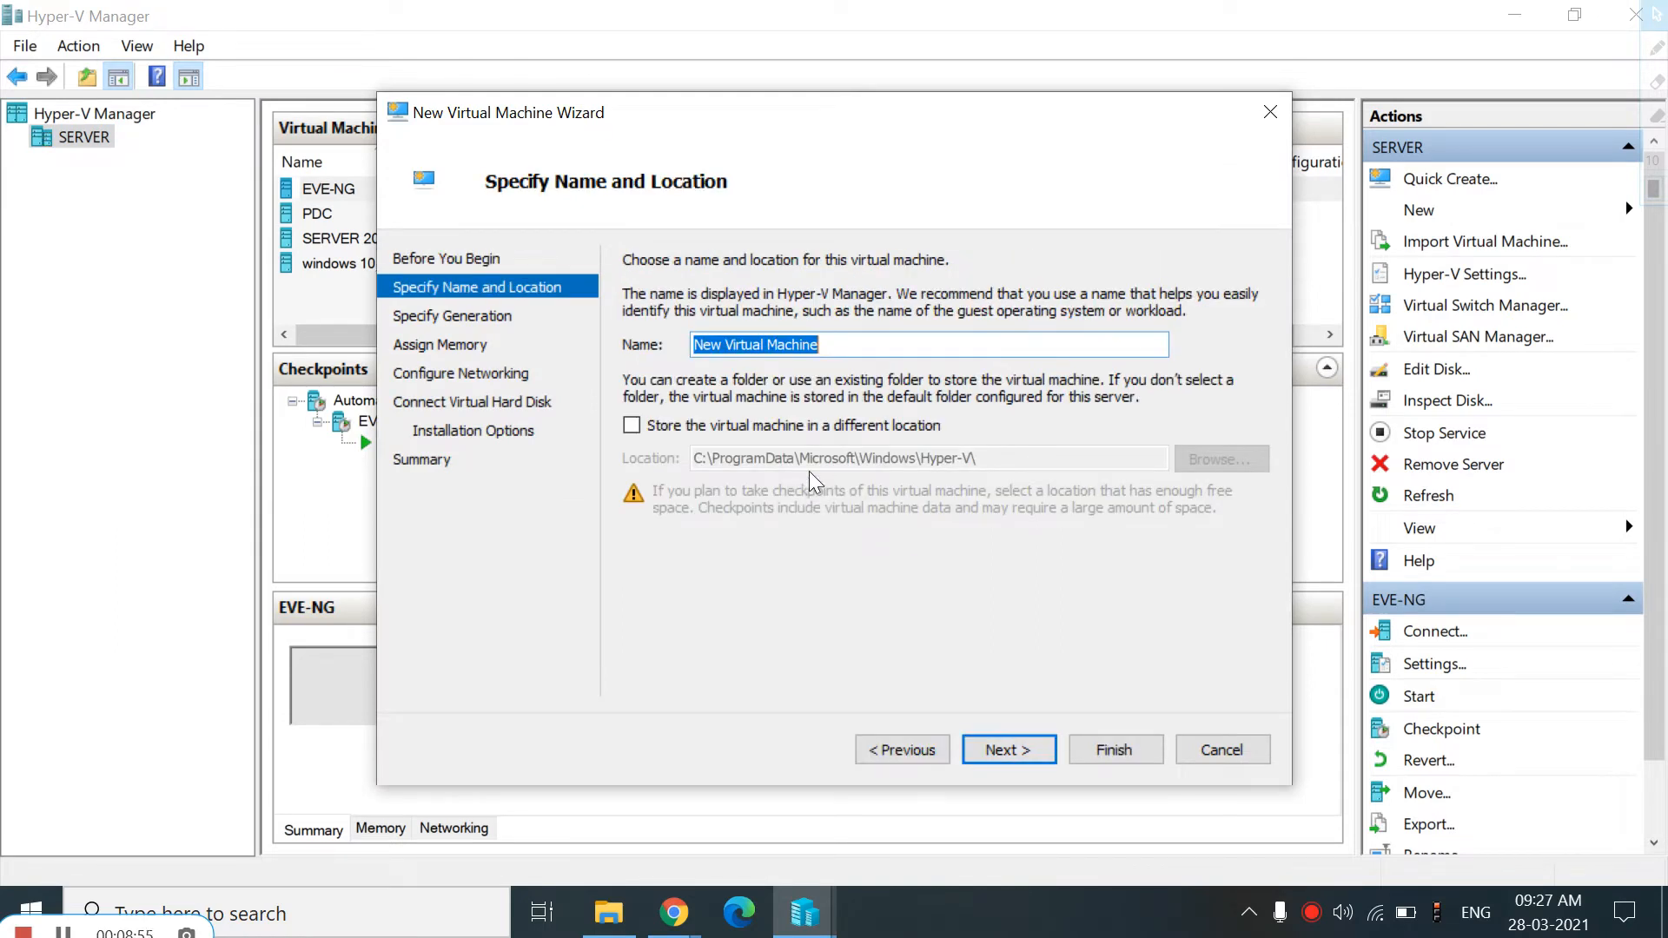
Name the new virtual machine Forti and continue past the generation page with its default setting
type("Fortigate")
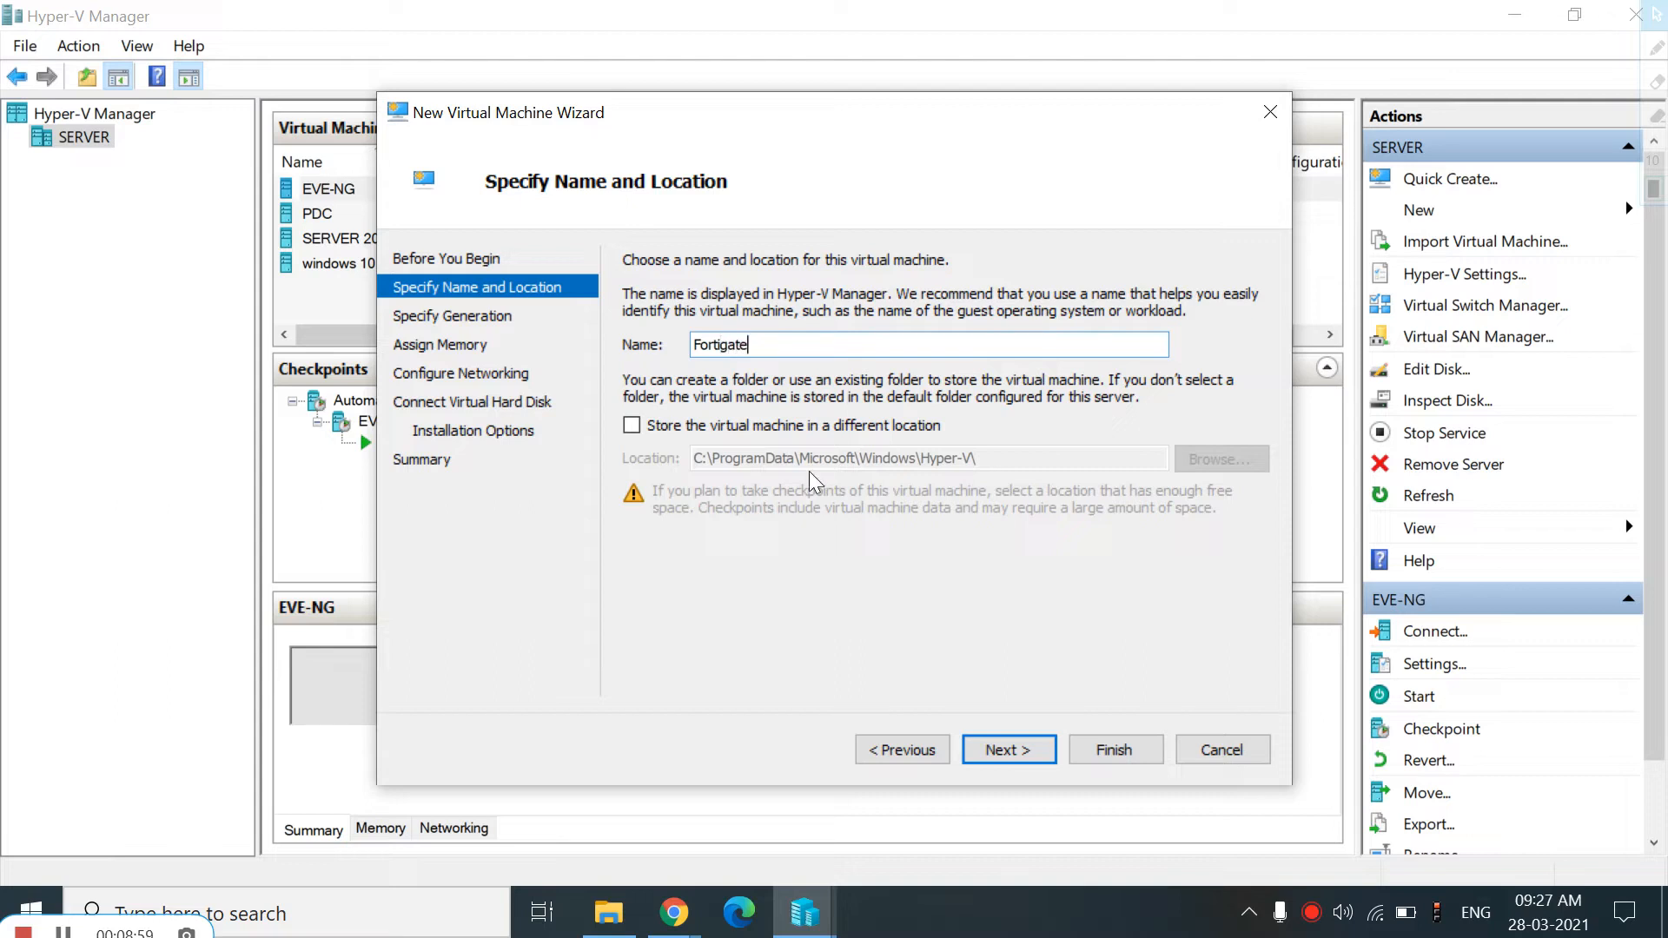
key("BackSpace")
key("BackSpace")
left_click(1001, 752)
left_click(1001, 753)
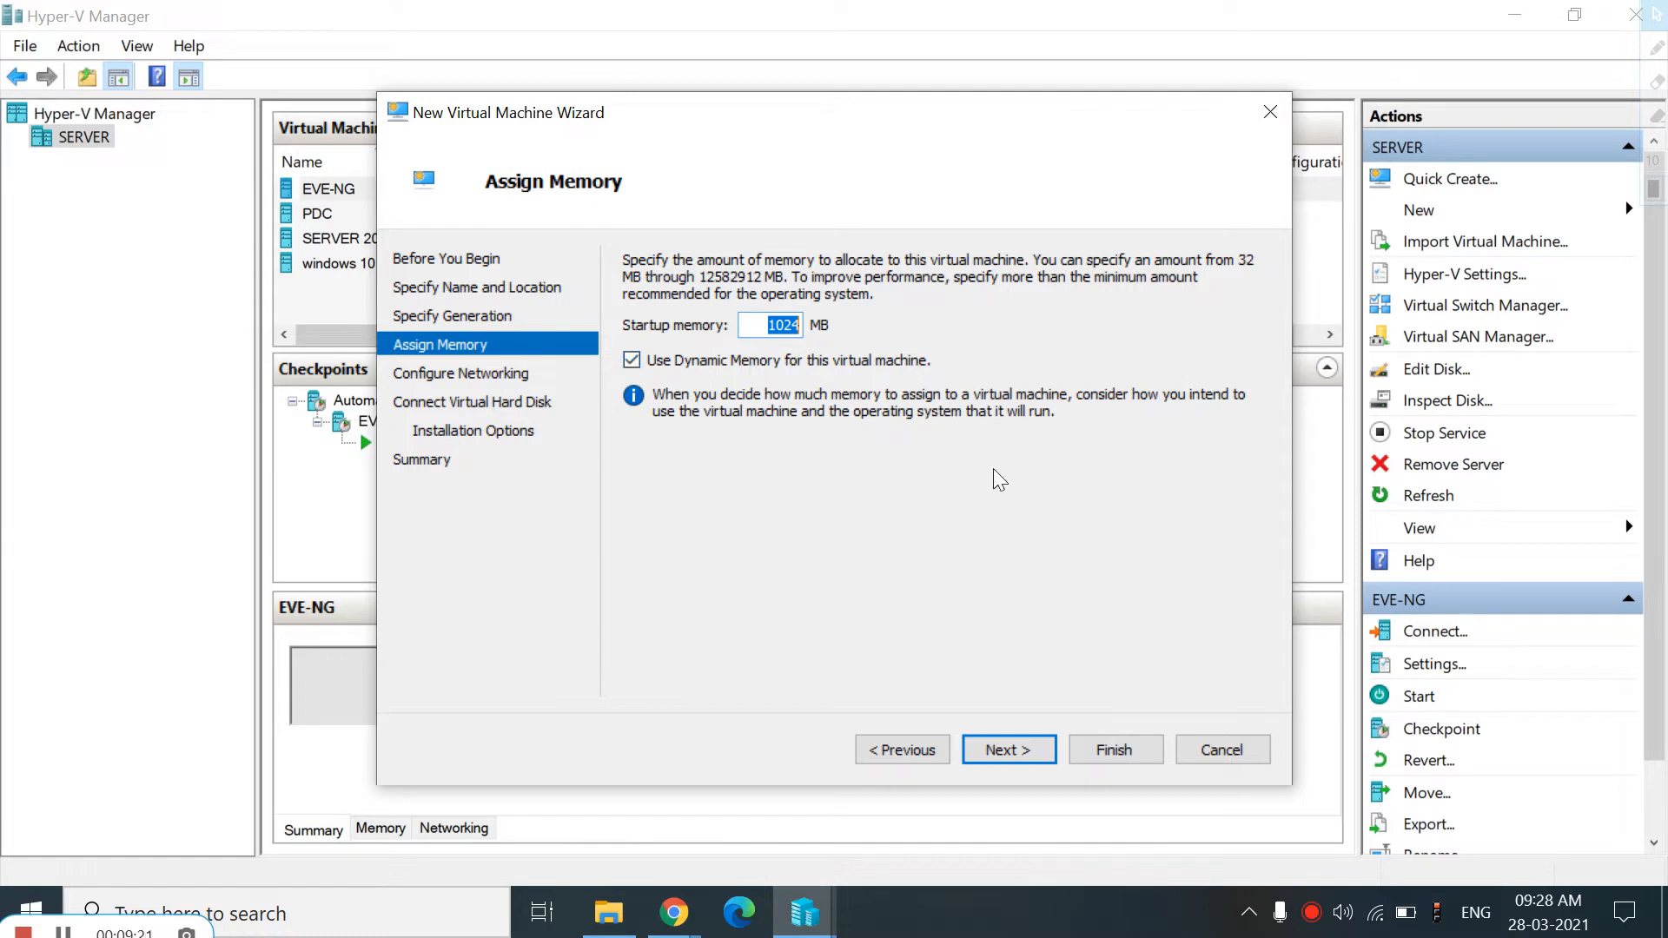
Keep the default 1024 MB startup memory and connect the virtual machine's network adapter to Default Switch
left_click(1010, 751)
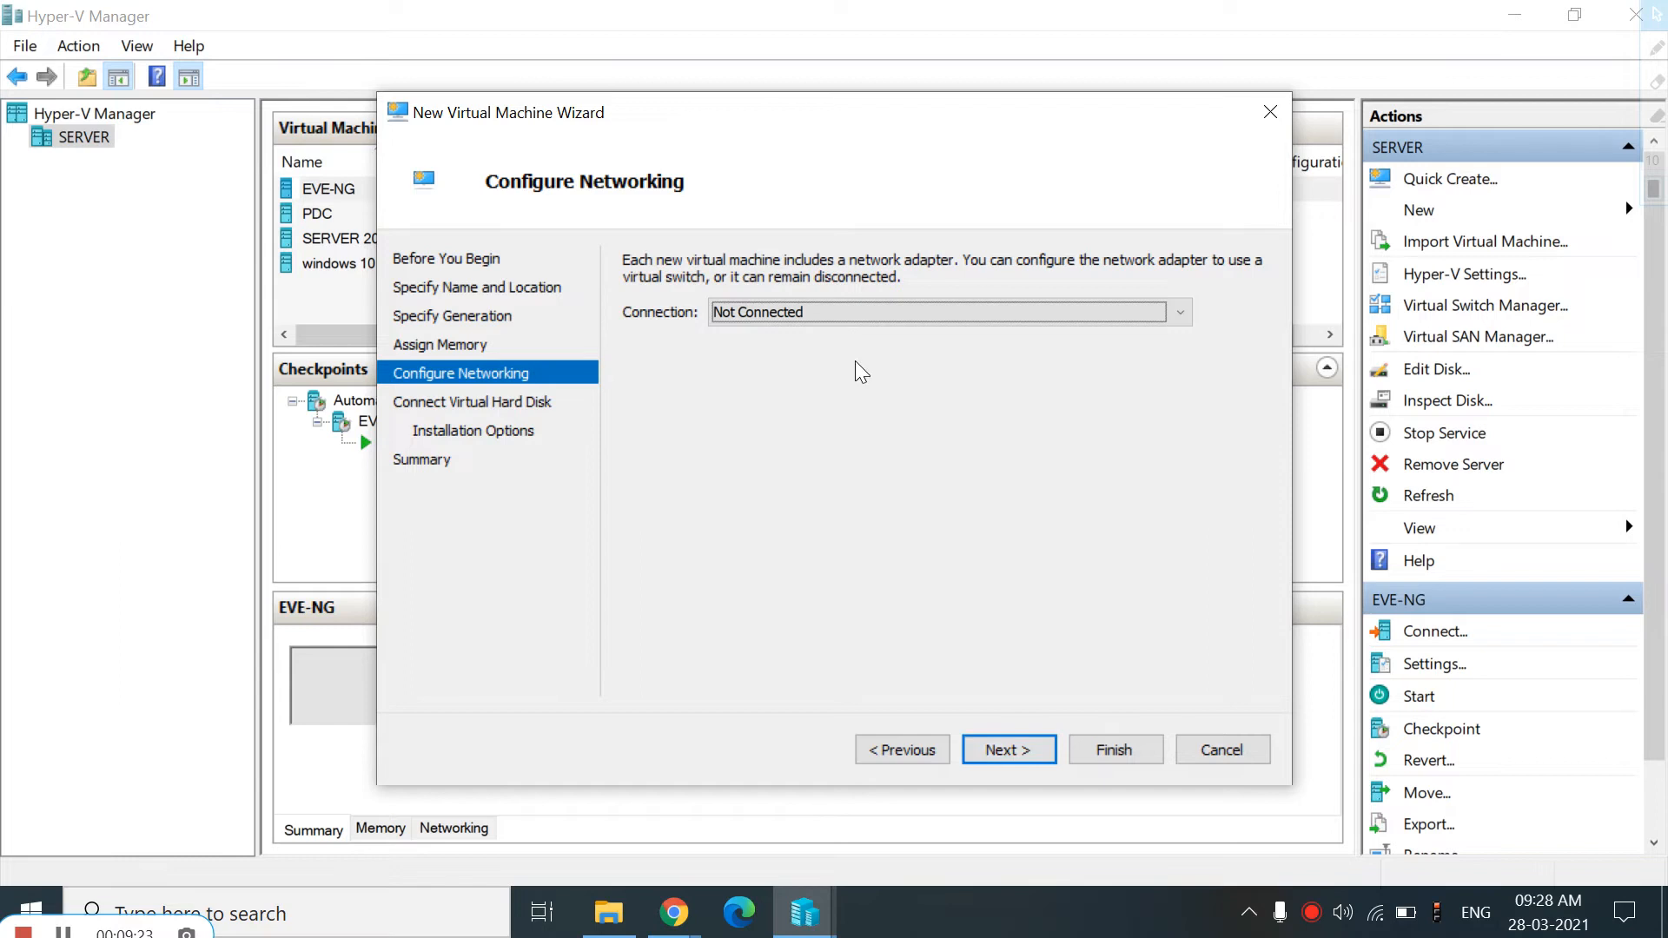
left_click(789, 320)
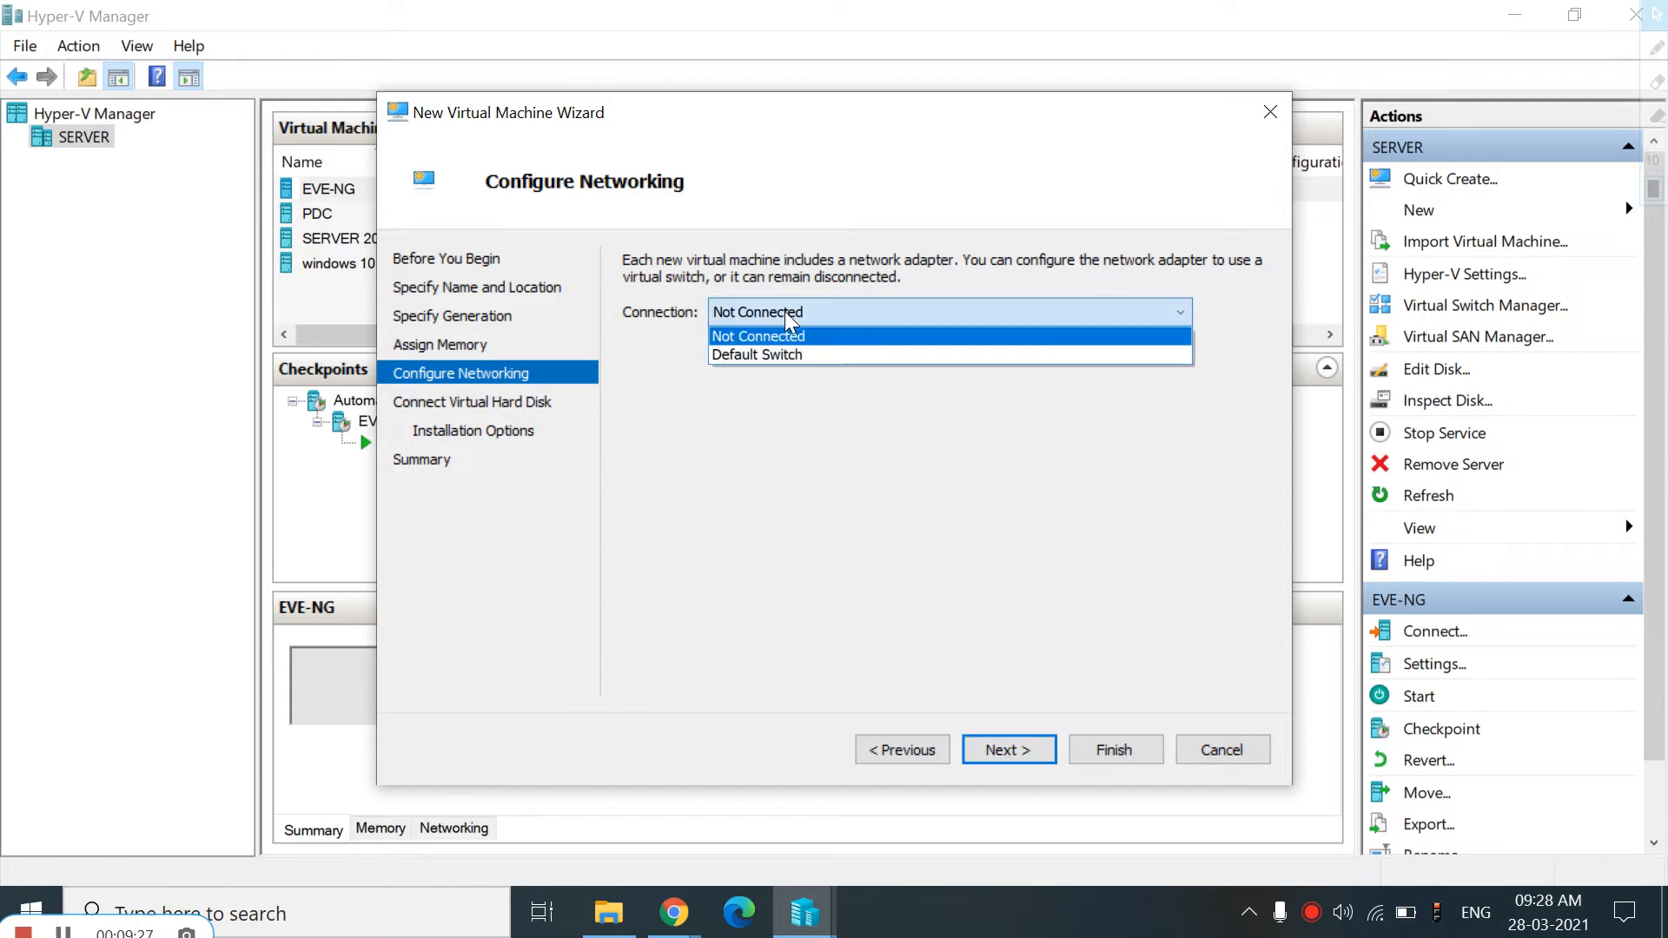
left_click(762, 356)
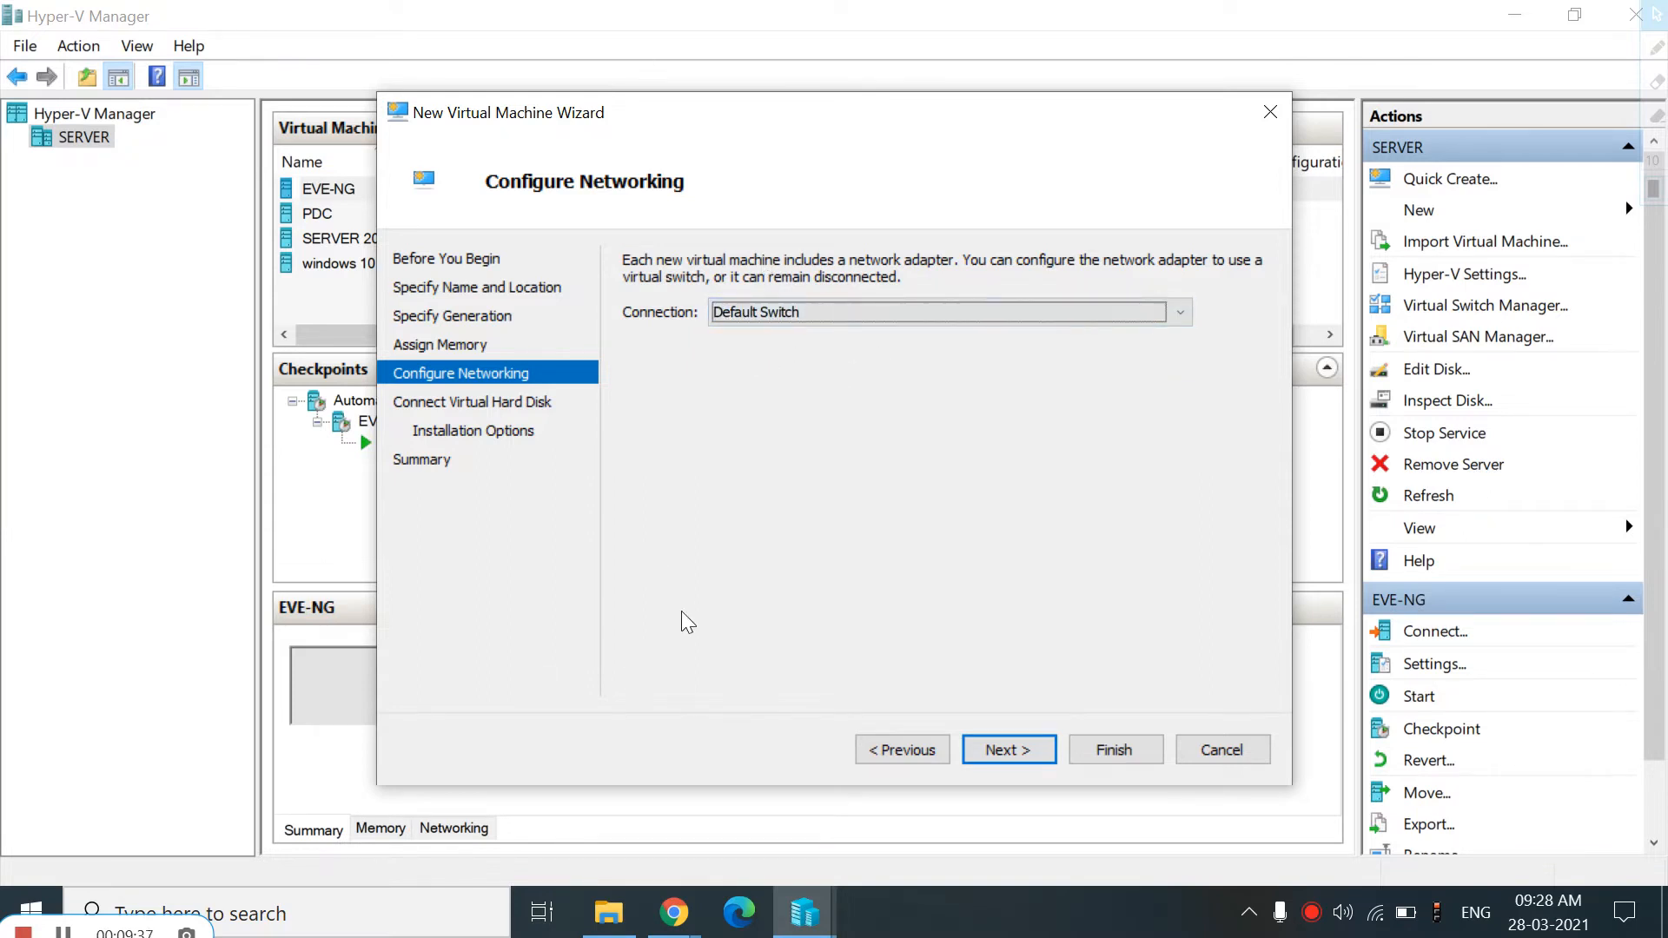
left_click(1007, 751)
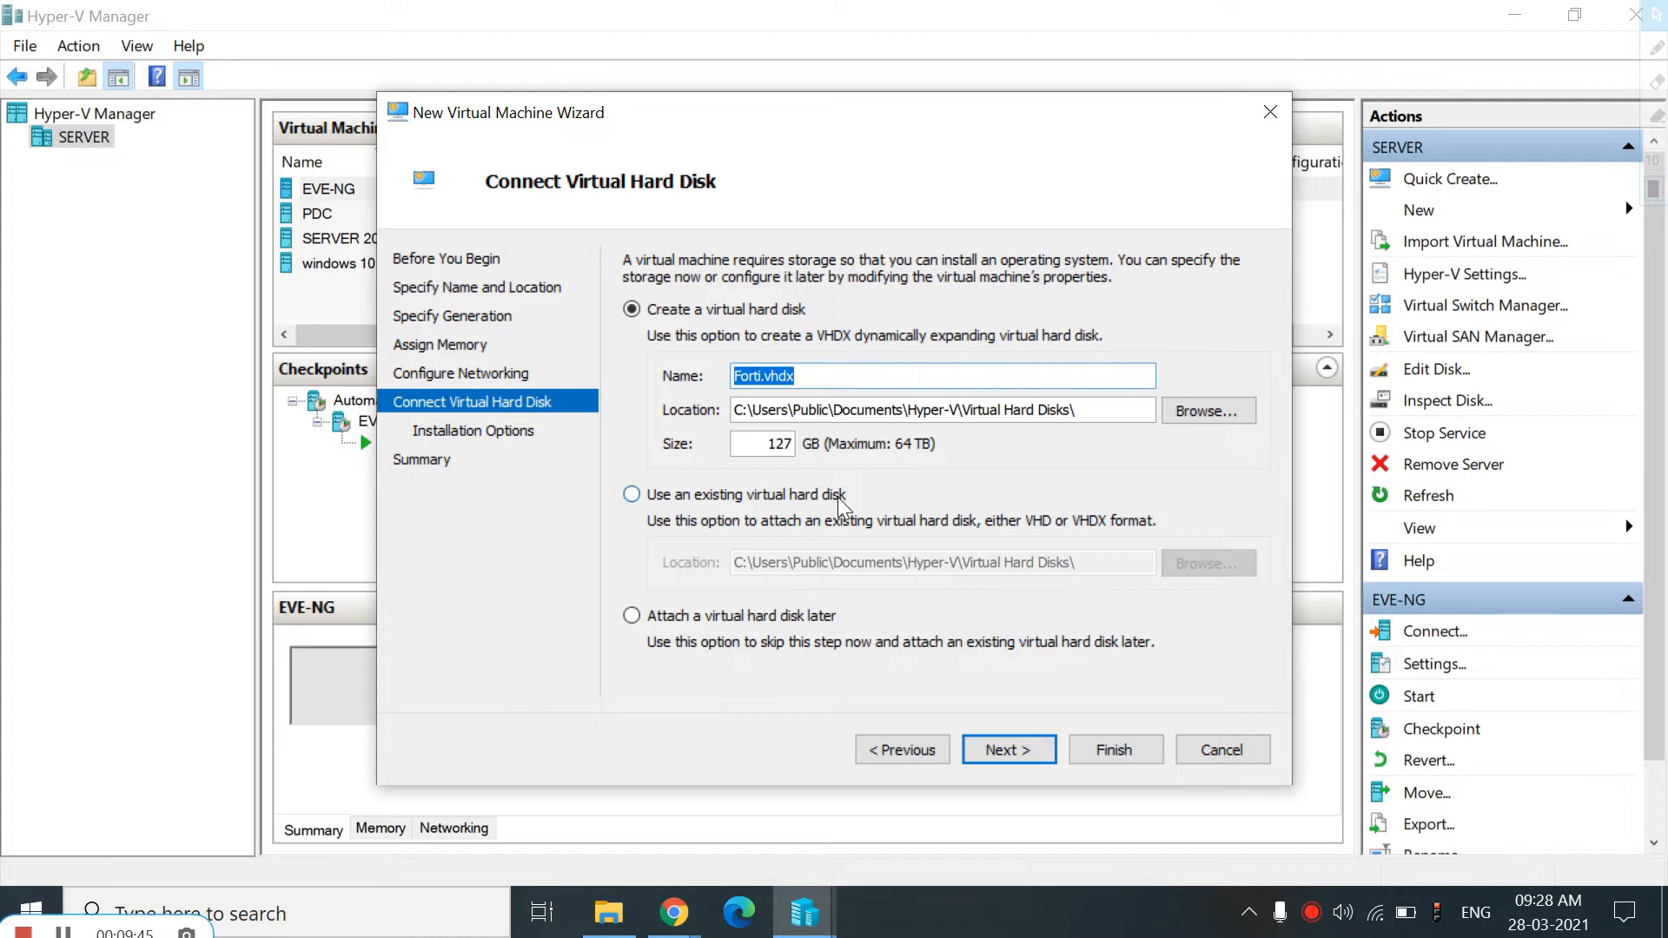
Check the extracted image's Virtual Hard Disks folder under C:\Forti in File Explorer, then return to the wizard
left_click(608, 912)
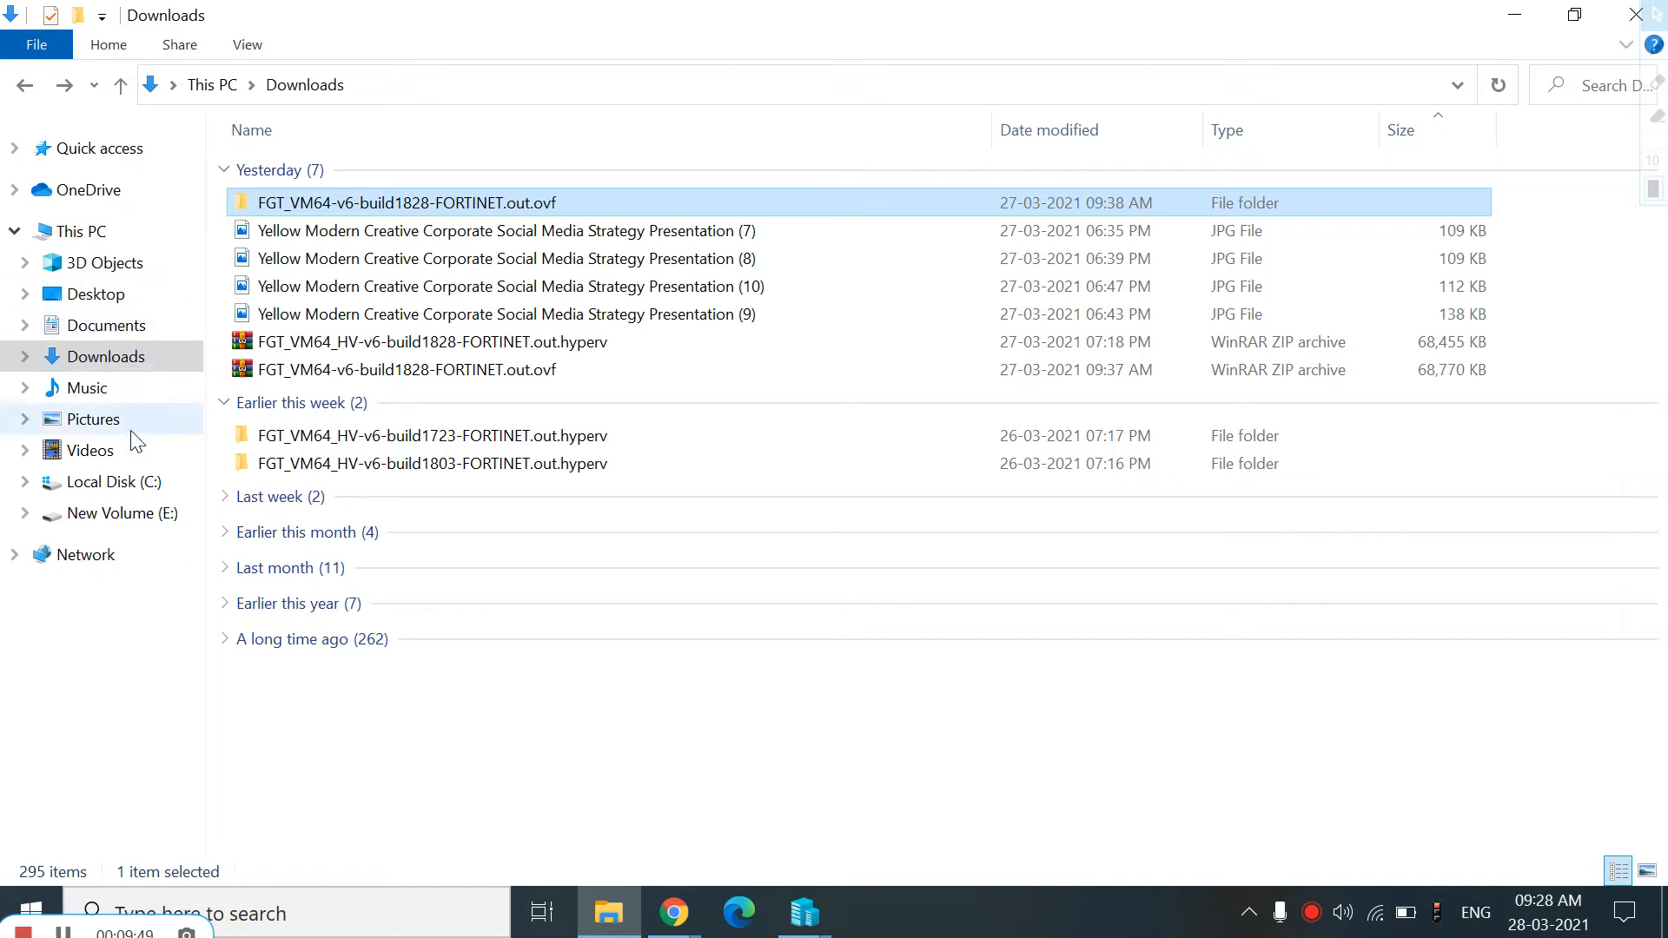
left_click(136, 480)
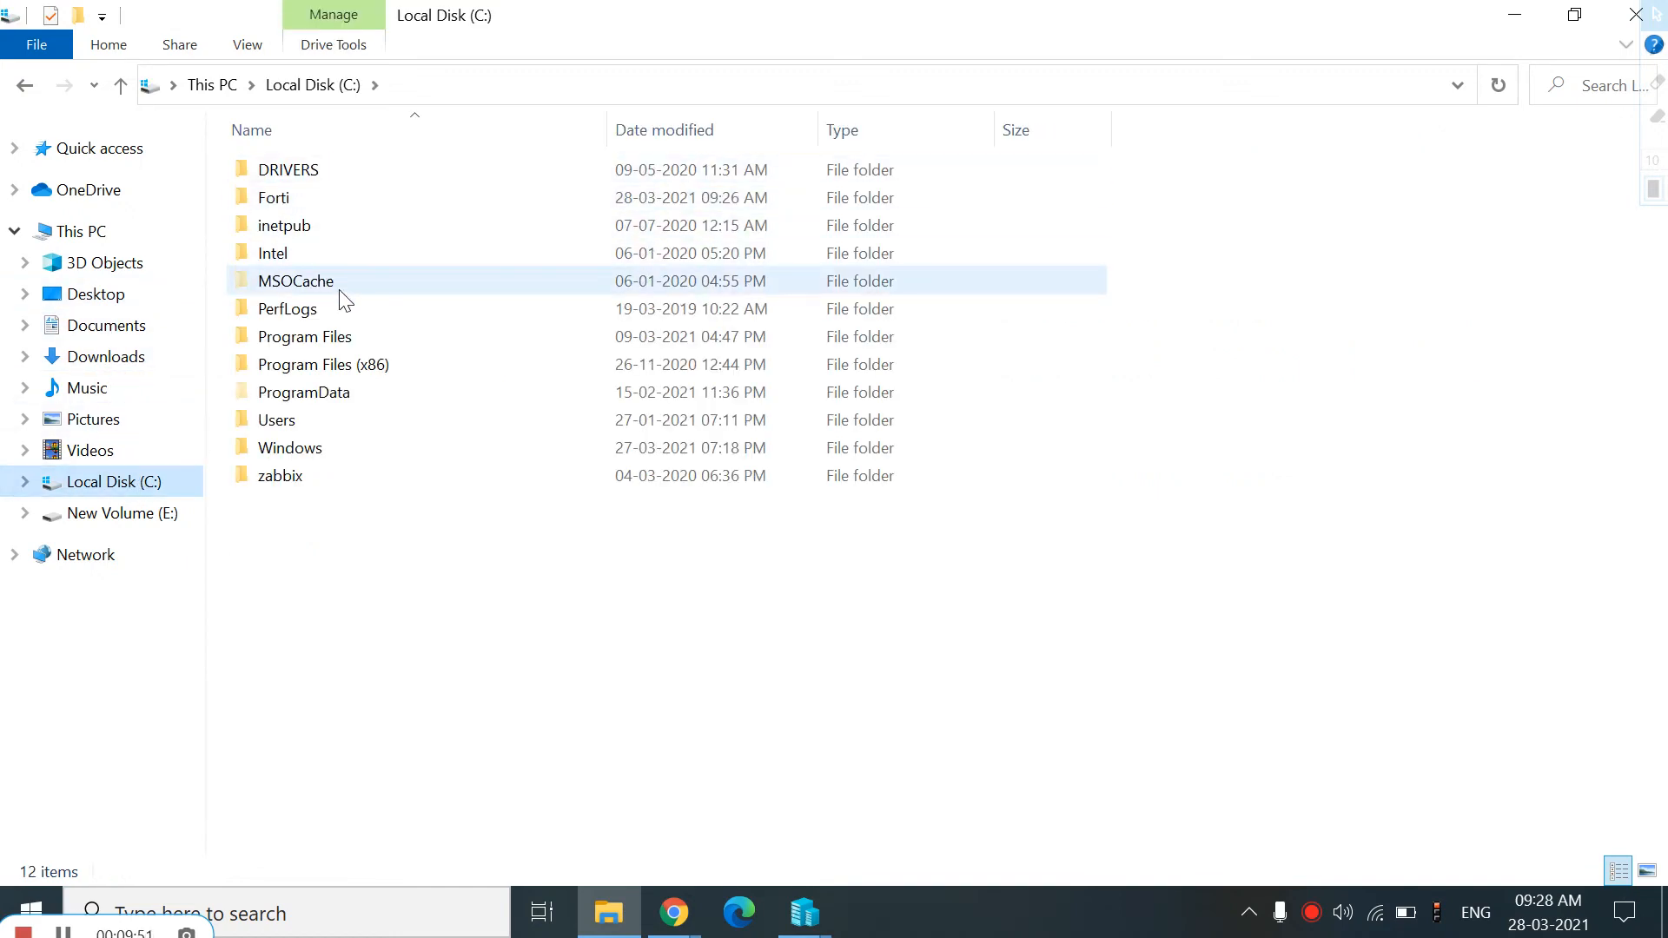
left_click(298, 209)
double_click(299, 214)
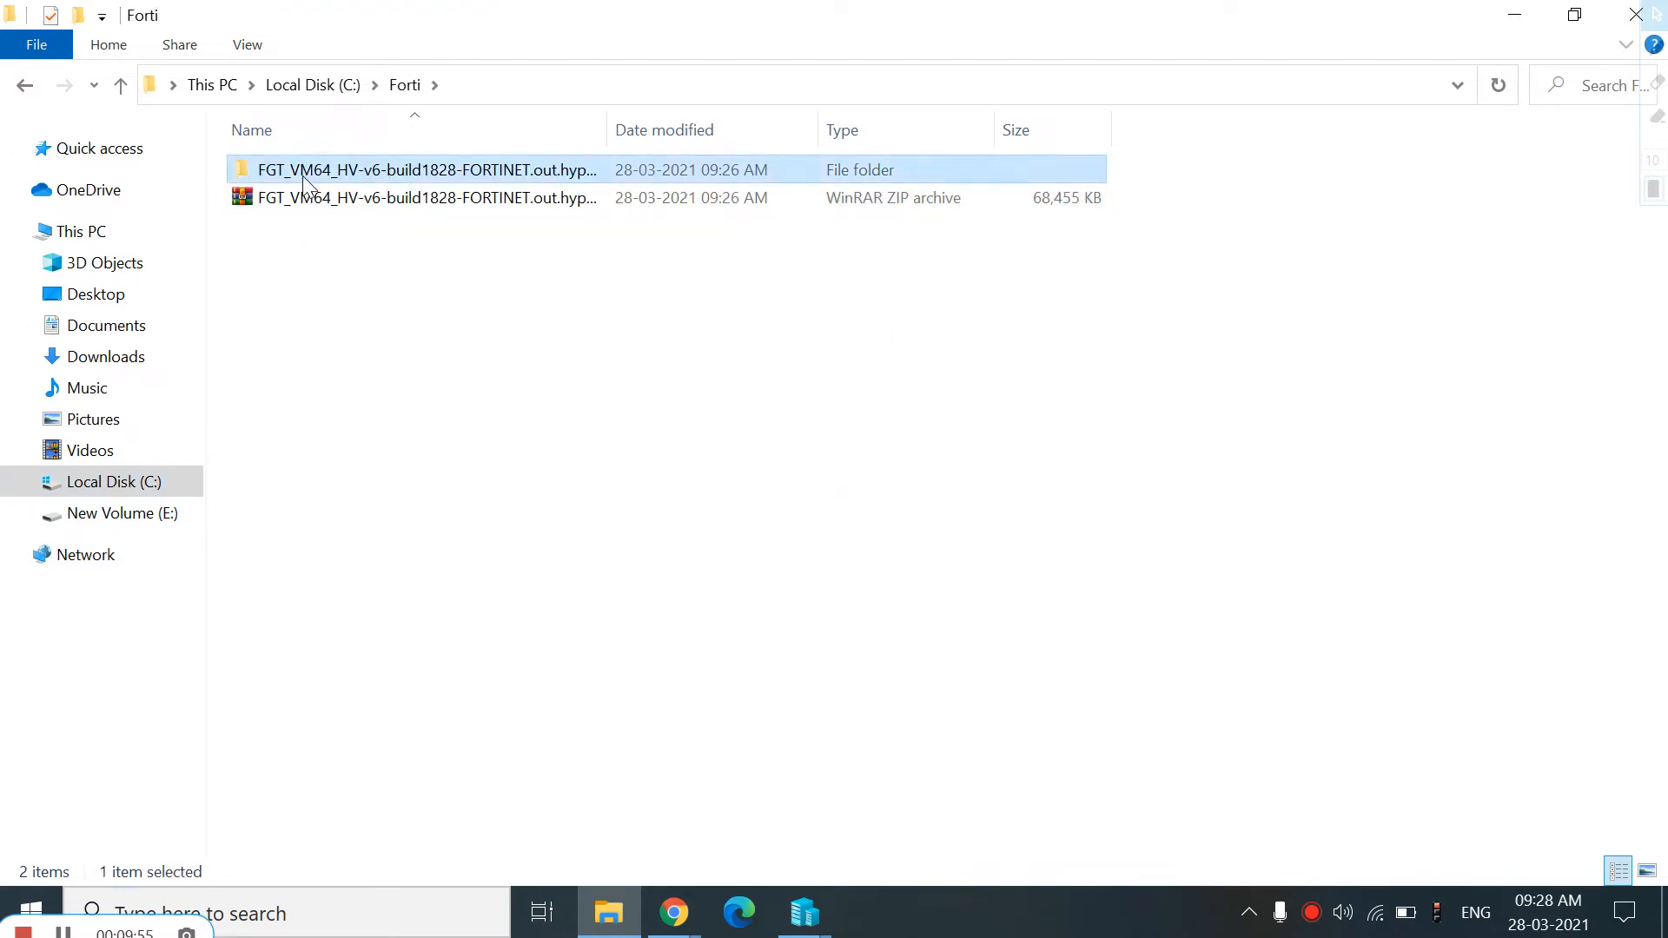
double_click(304, 174)
double_click(383, 203)
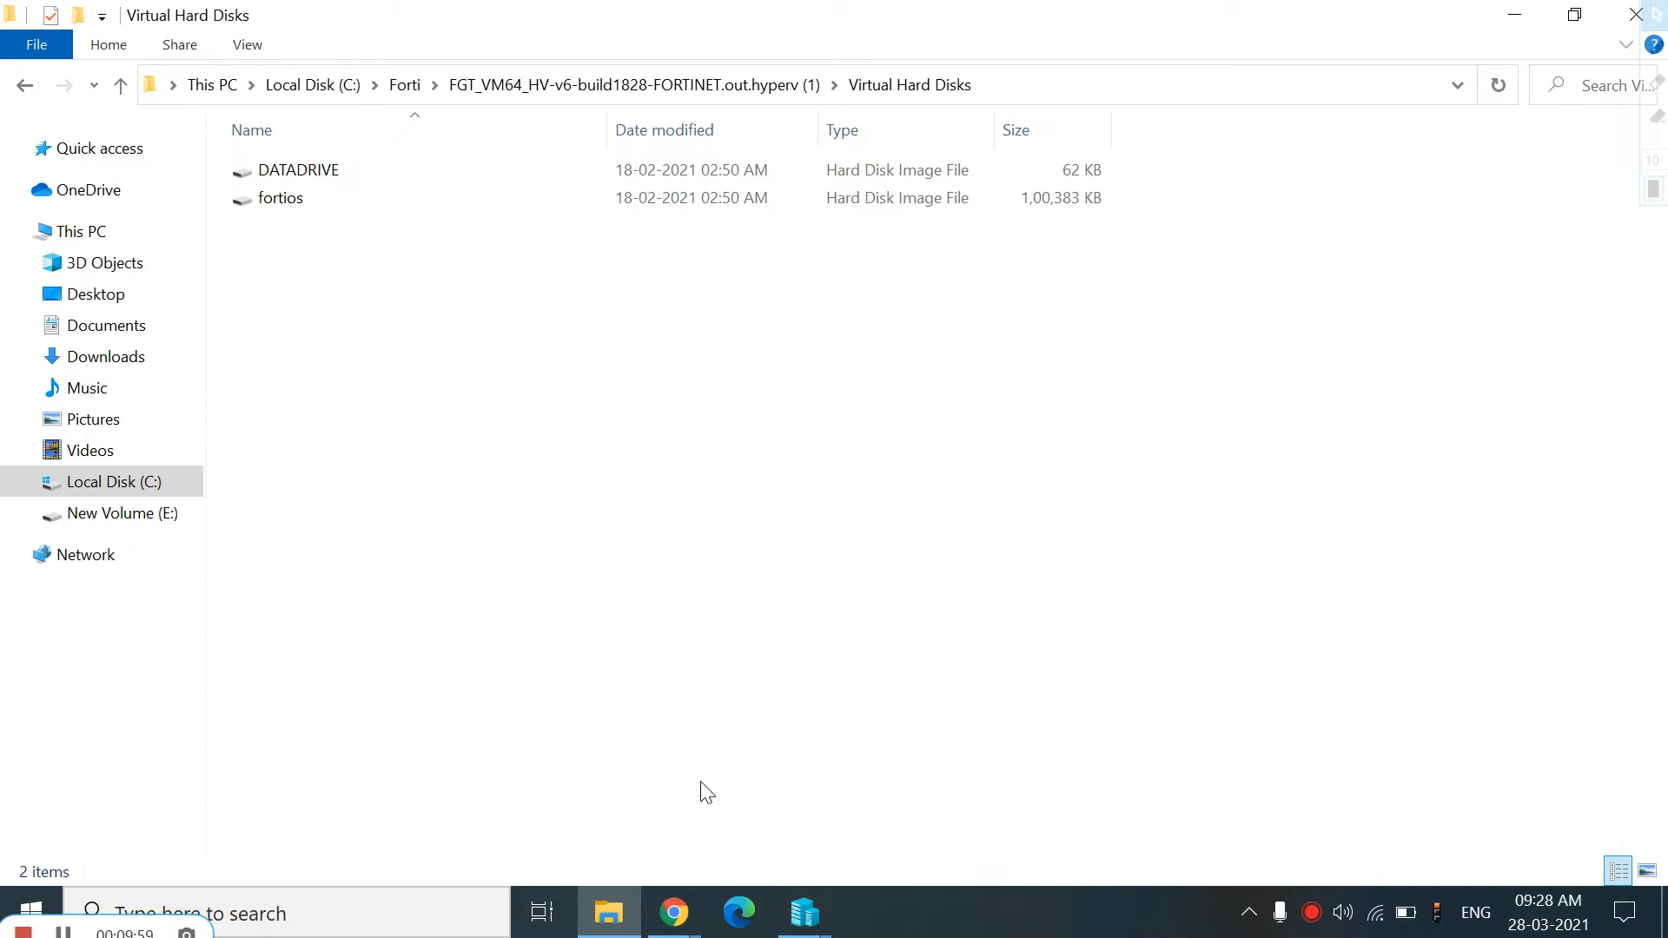
mouse_move(804, 911)
left_click(888, 837)
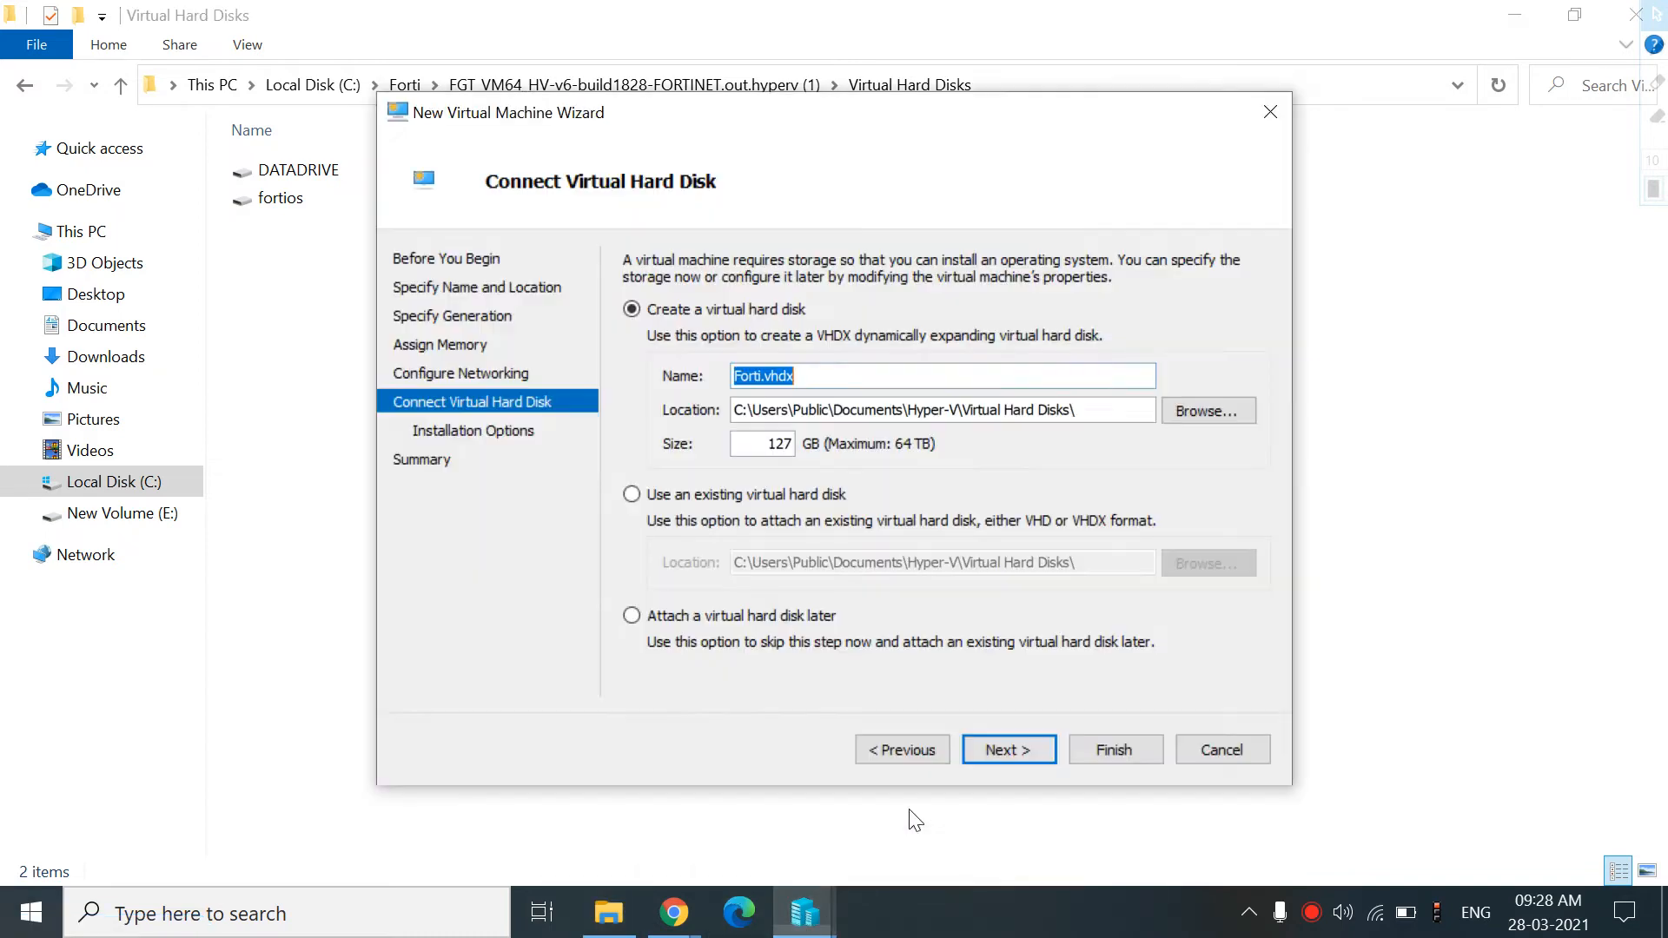
Attach the existing fortios disk from the extracted Virtual Hard Disks folder and finish creating the Forti virtual machine
left_click(666, 495)
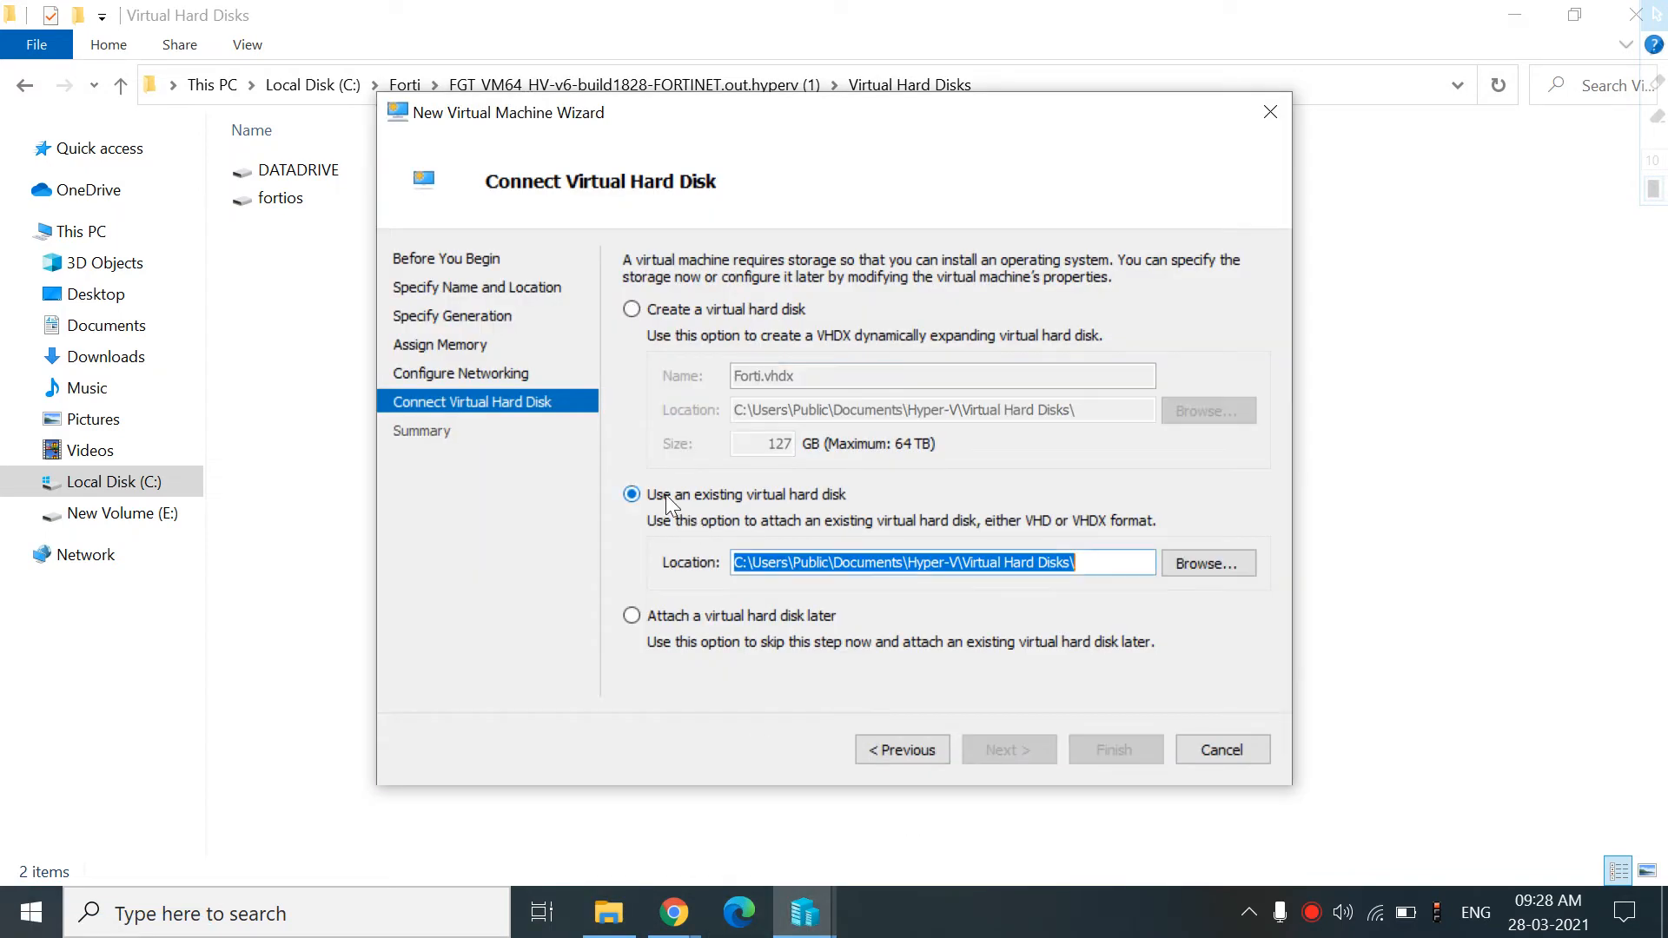
left_click(1197, 574)
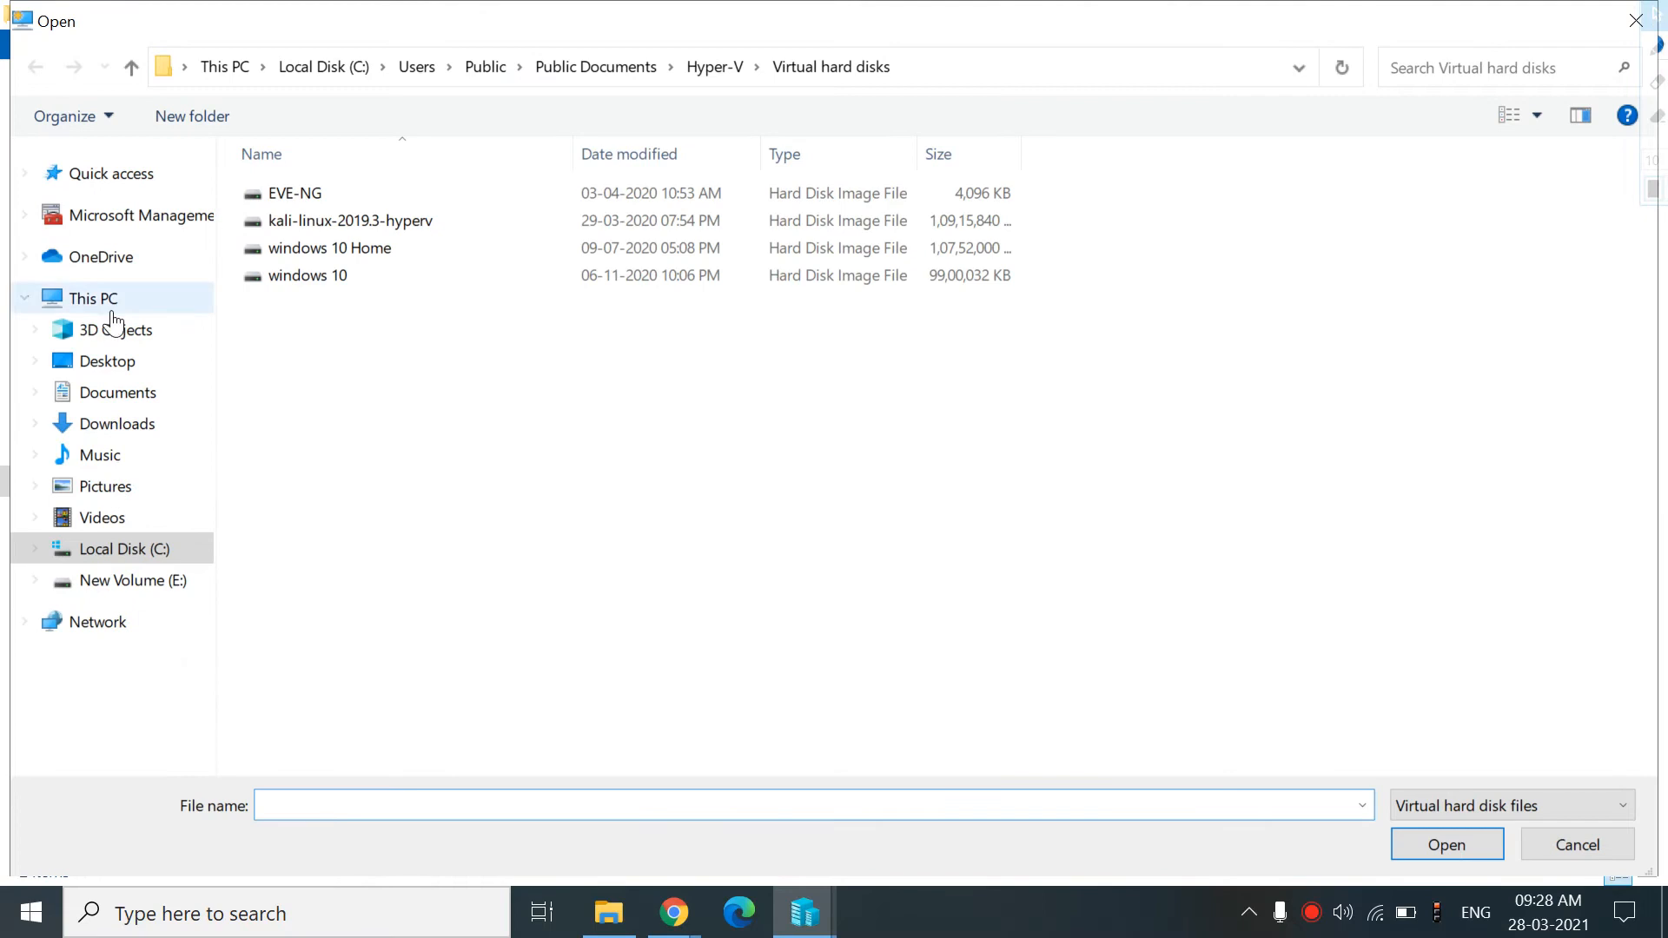
left_click(101, 298)
double_click(395, 379)
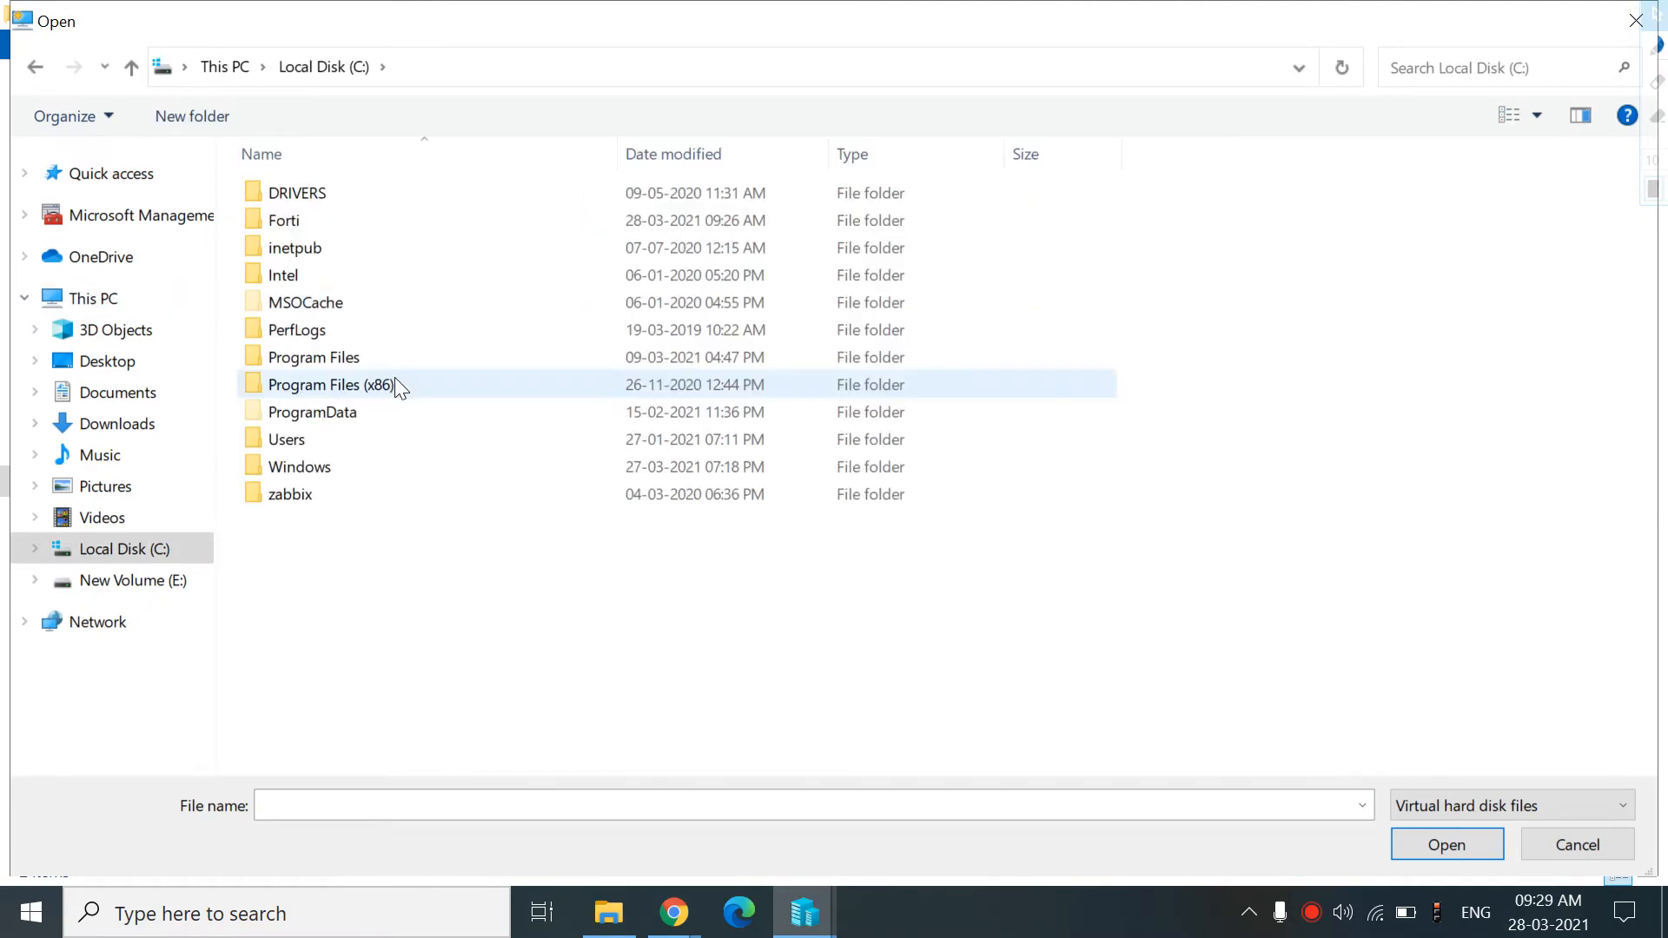
left_click(299, 225)
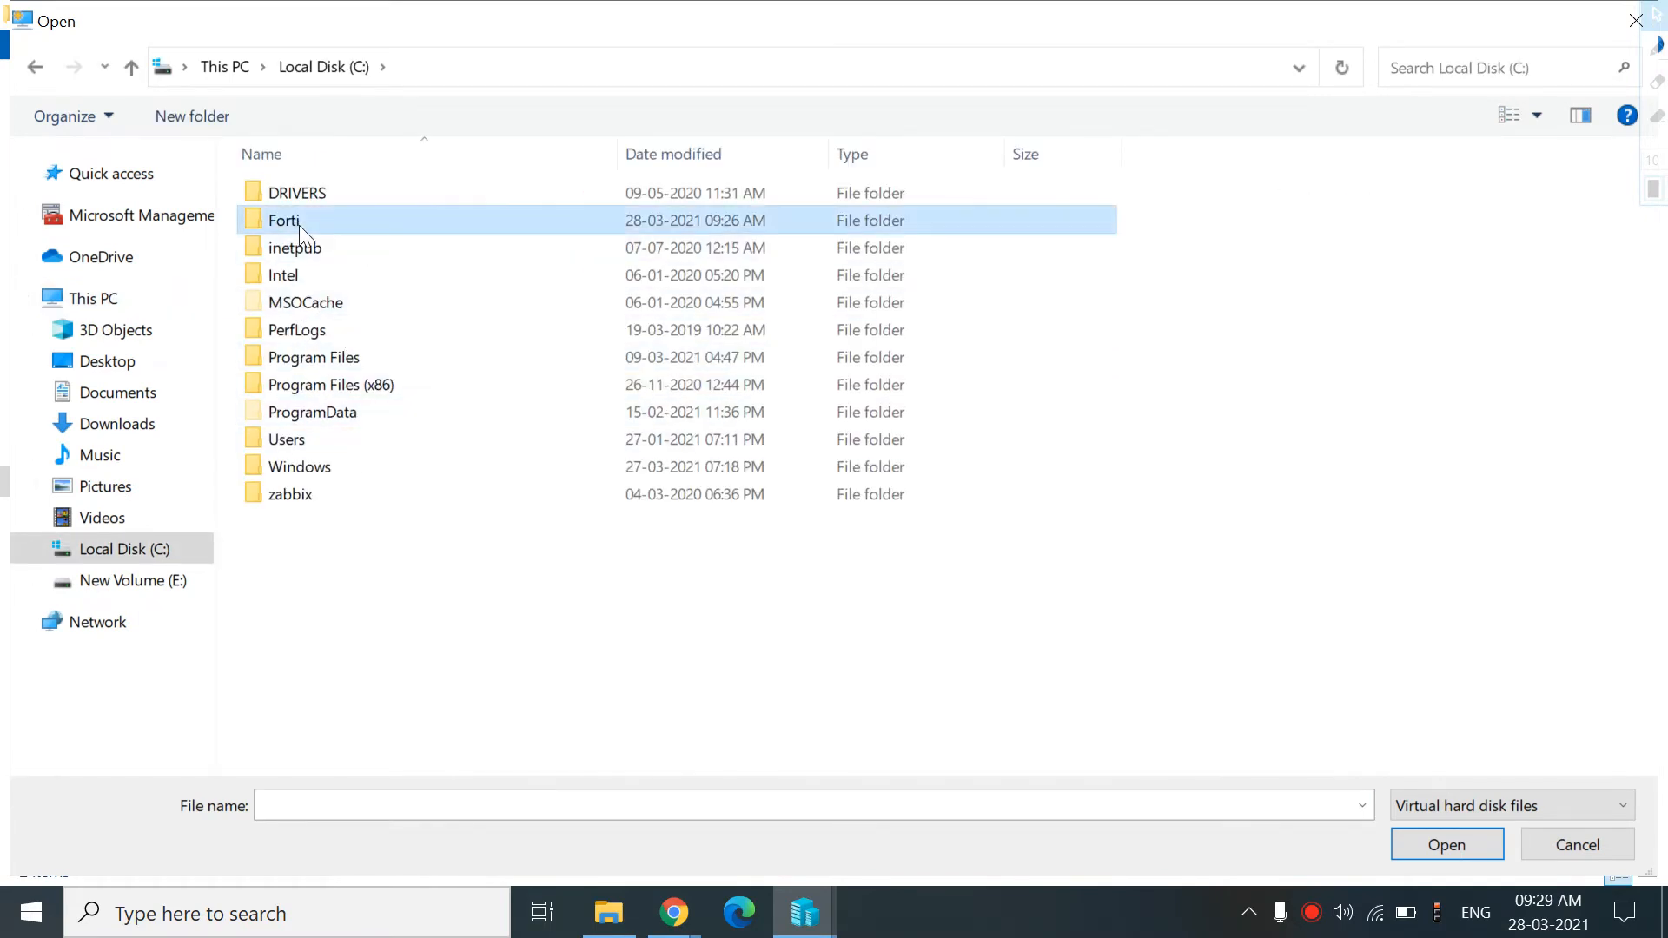
double_click(299, 224)
double_click(304, 193)
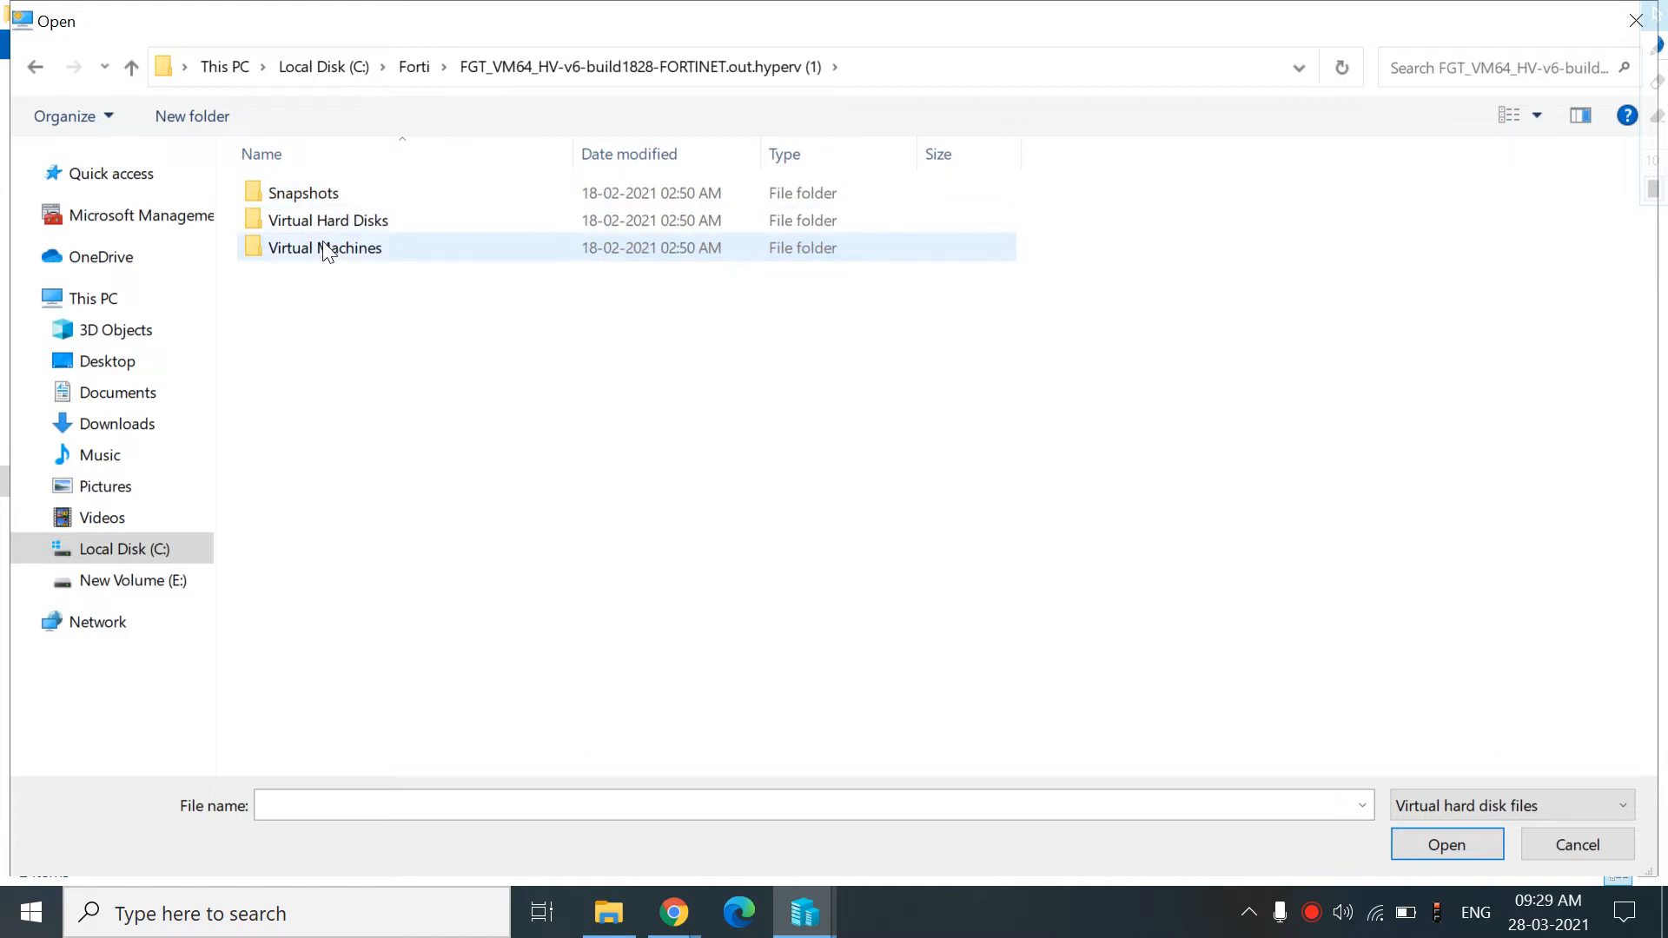
double_click(322, 230)
left_click(309, 228)
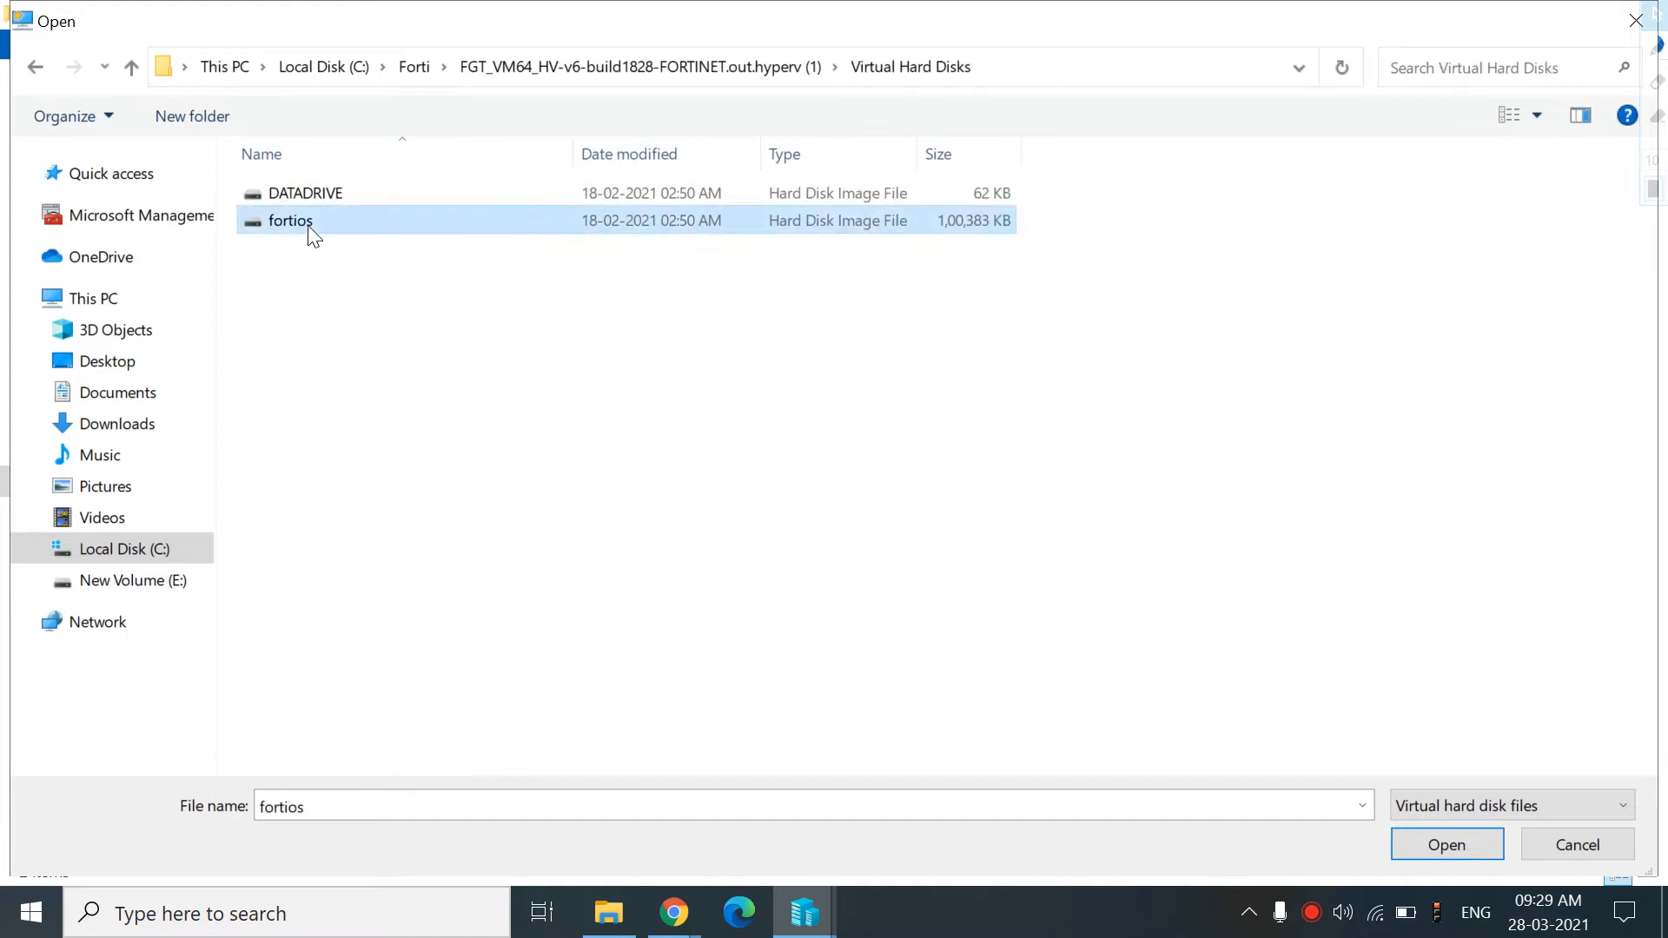
left_click(1406, 844)
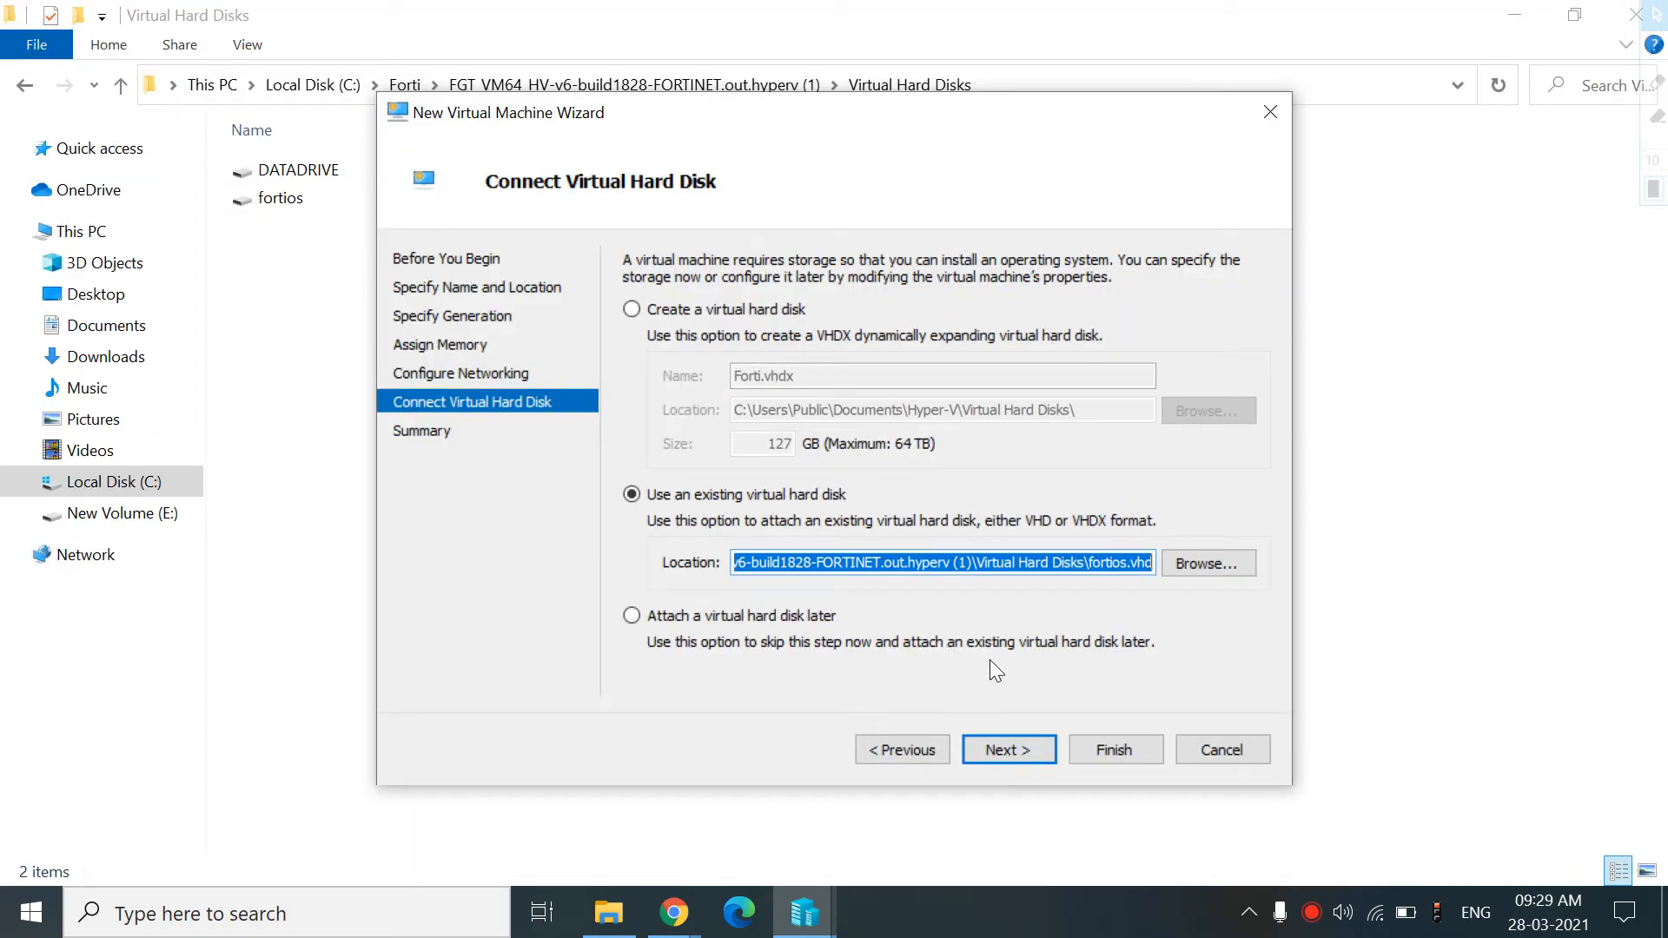
left_click(1025, 749)
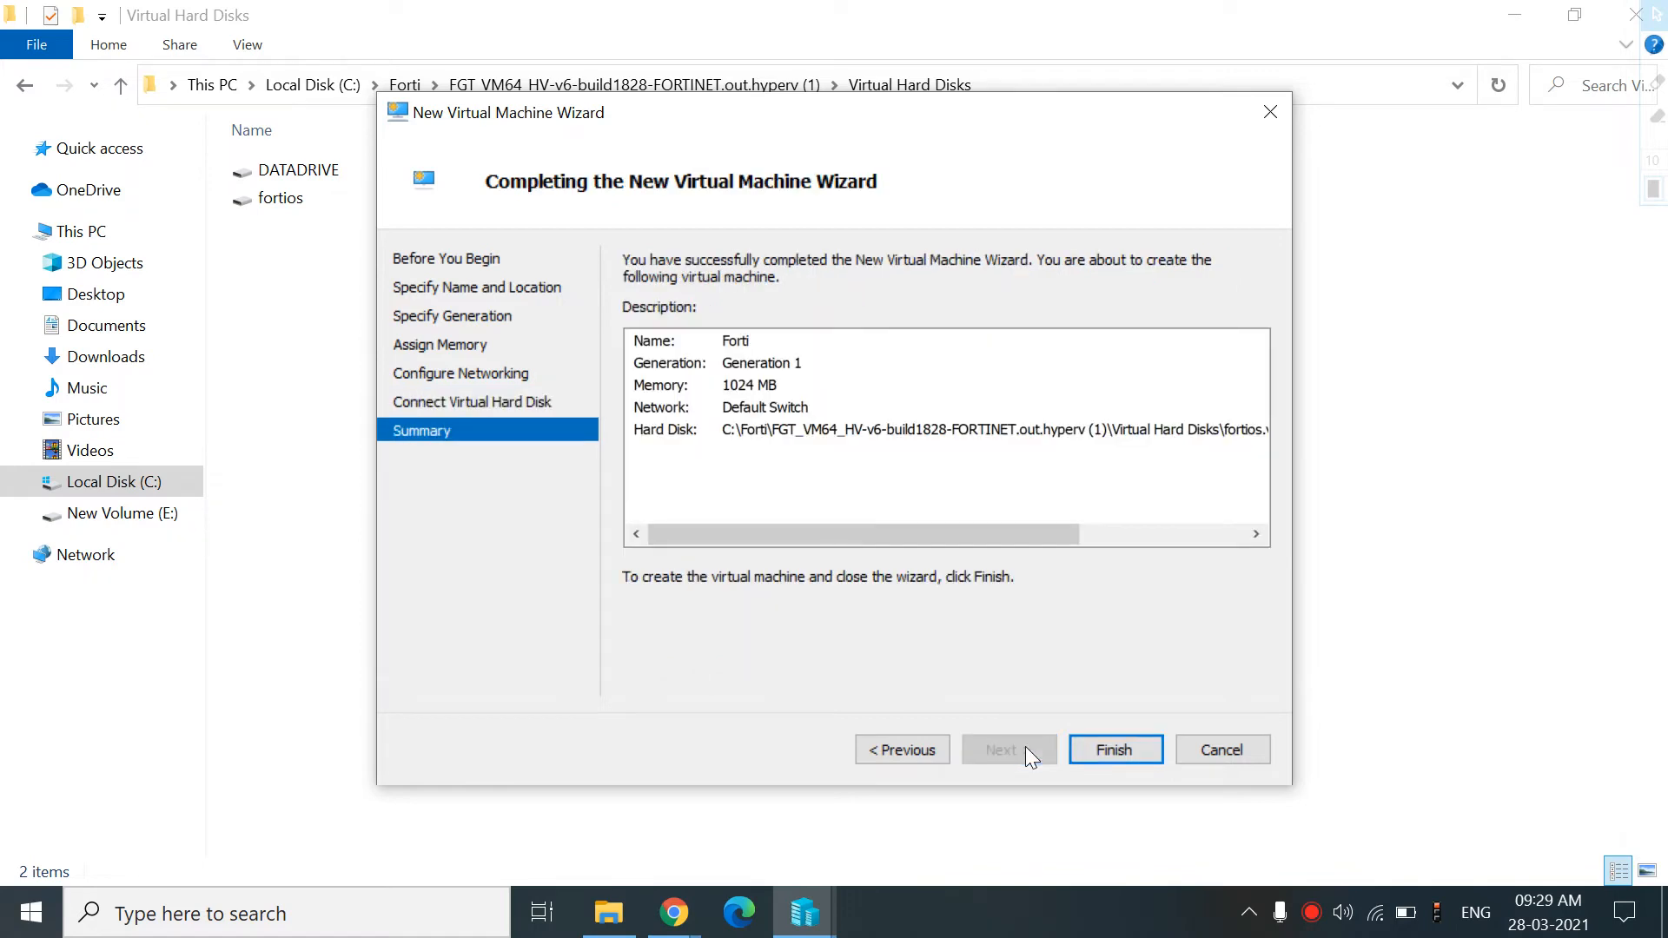
left_click(1086, 755)
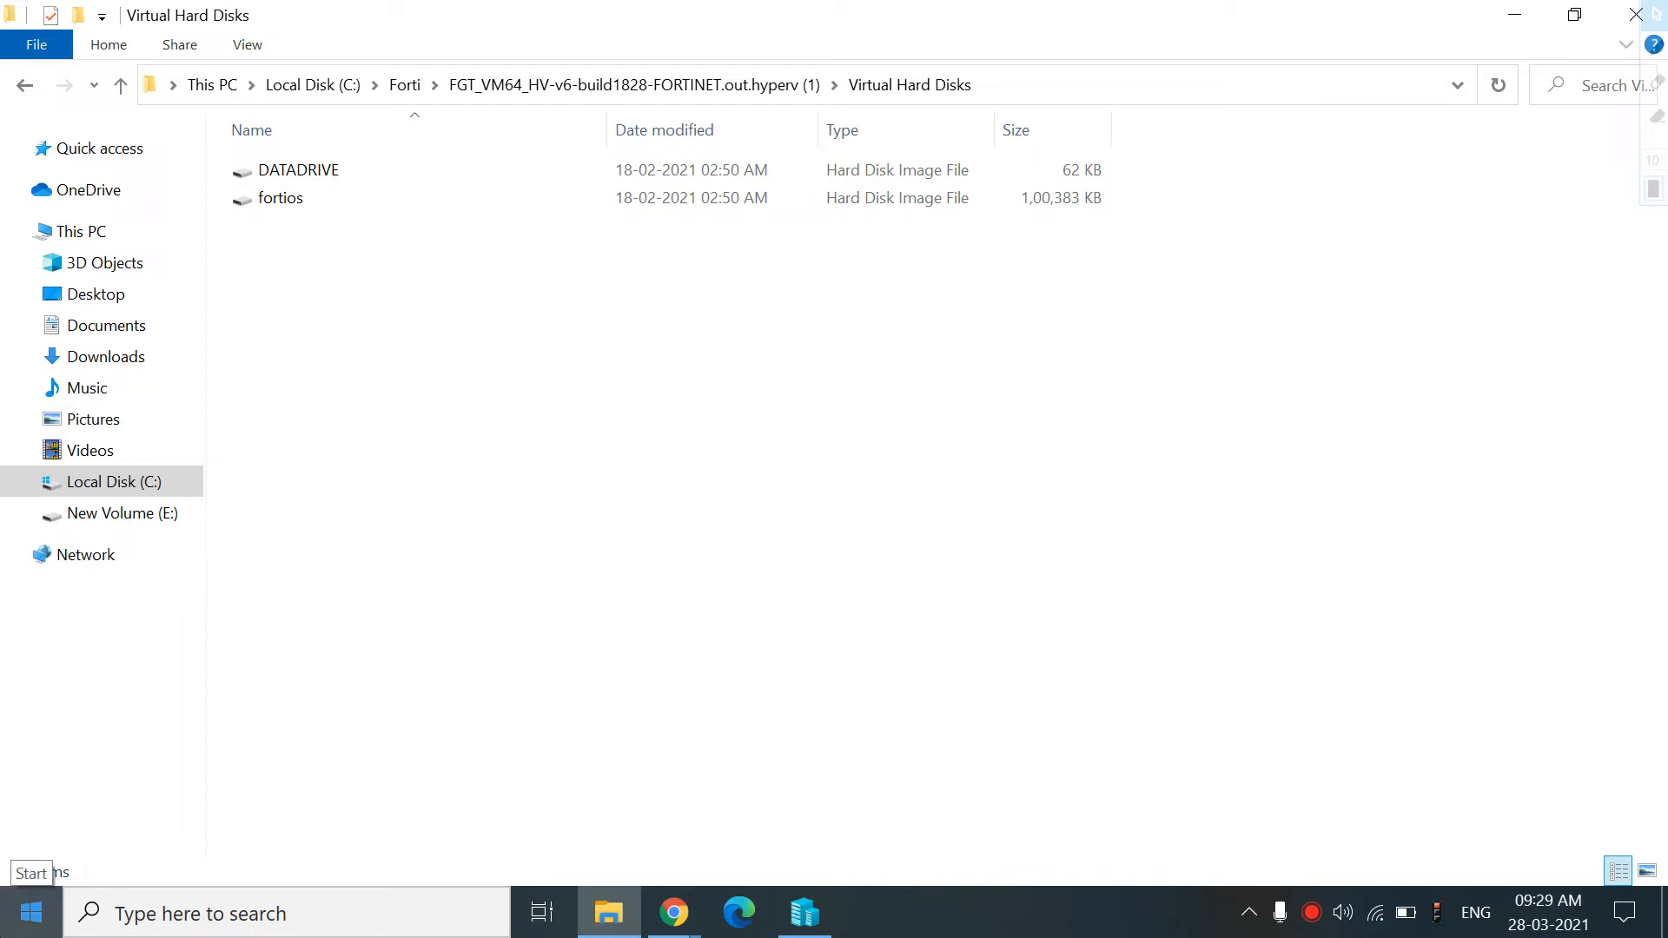
Launch VMware Workstation 15 Player from the Start search and maximize its window
left_click(31, 912)
type("vi")
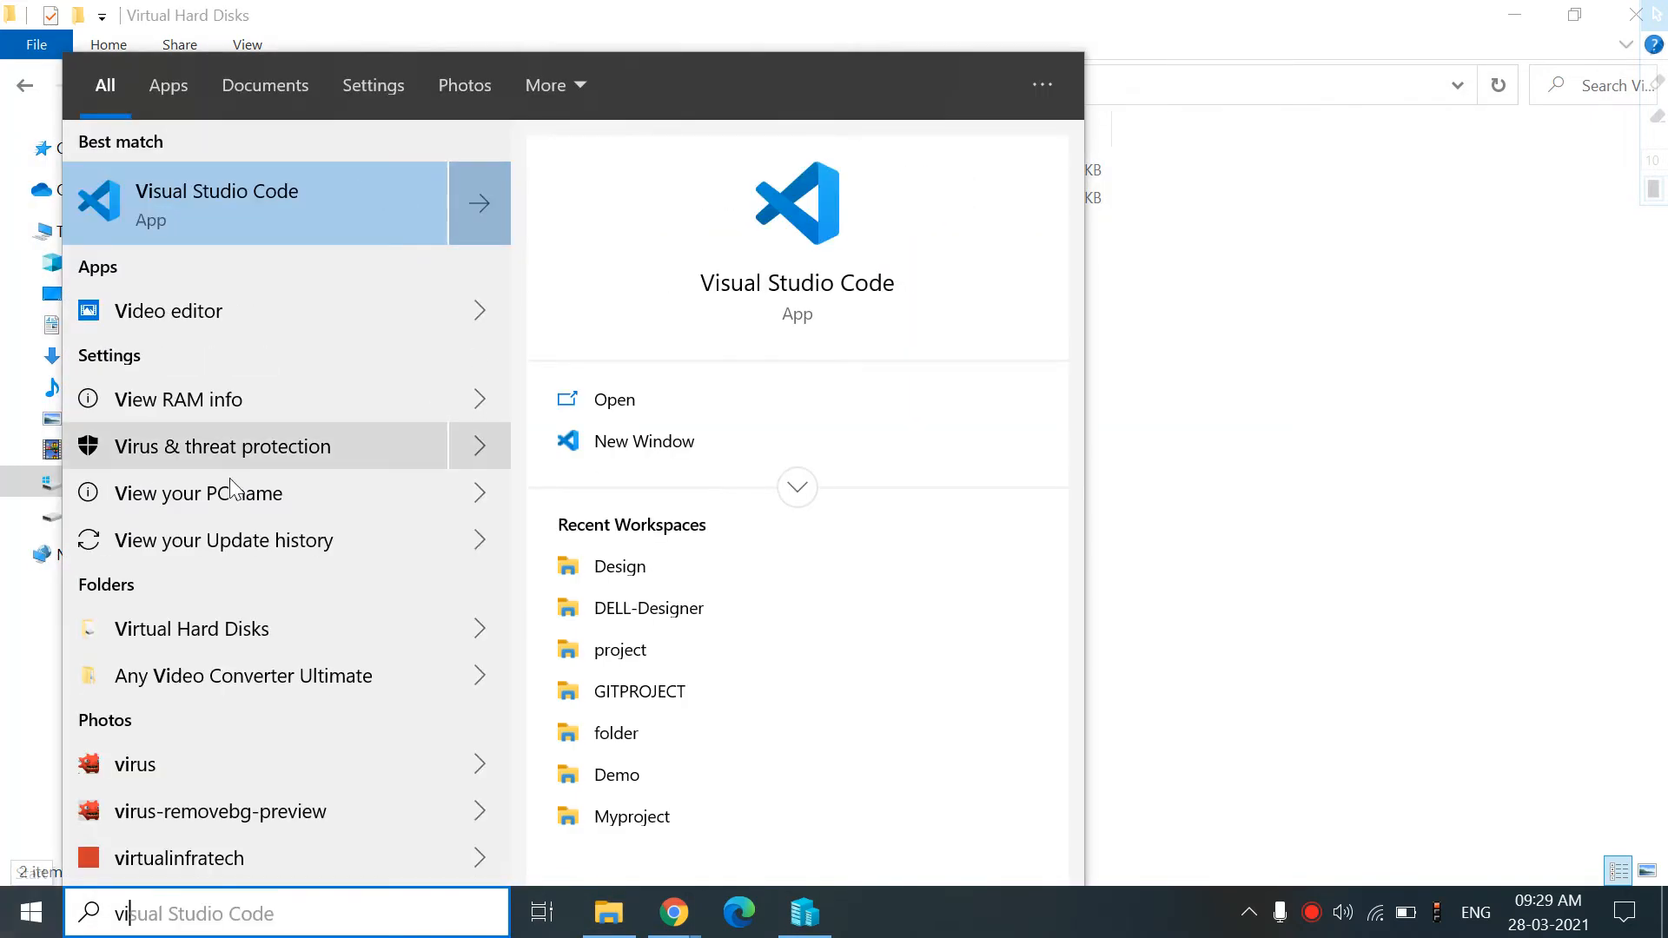
key("BackSpace")
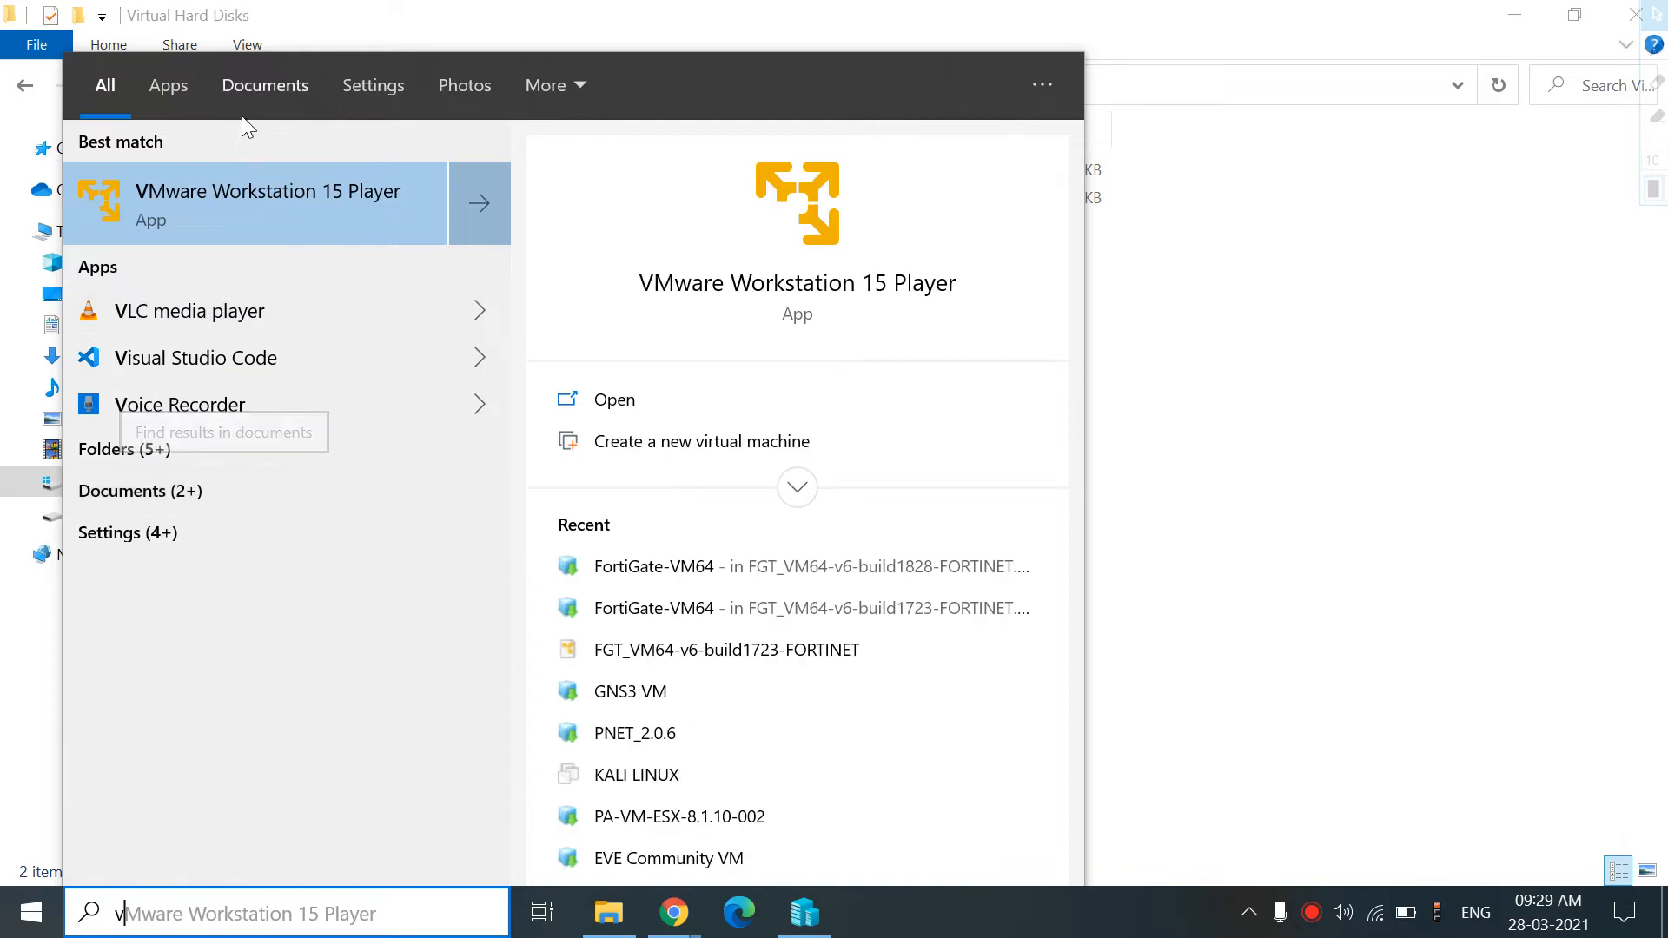
left_click(247, 172)
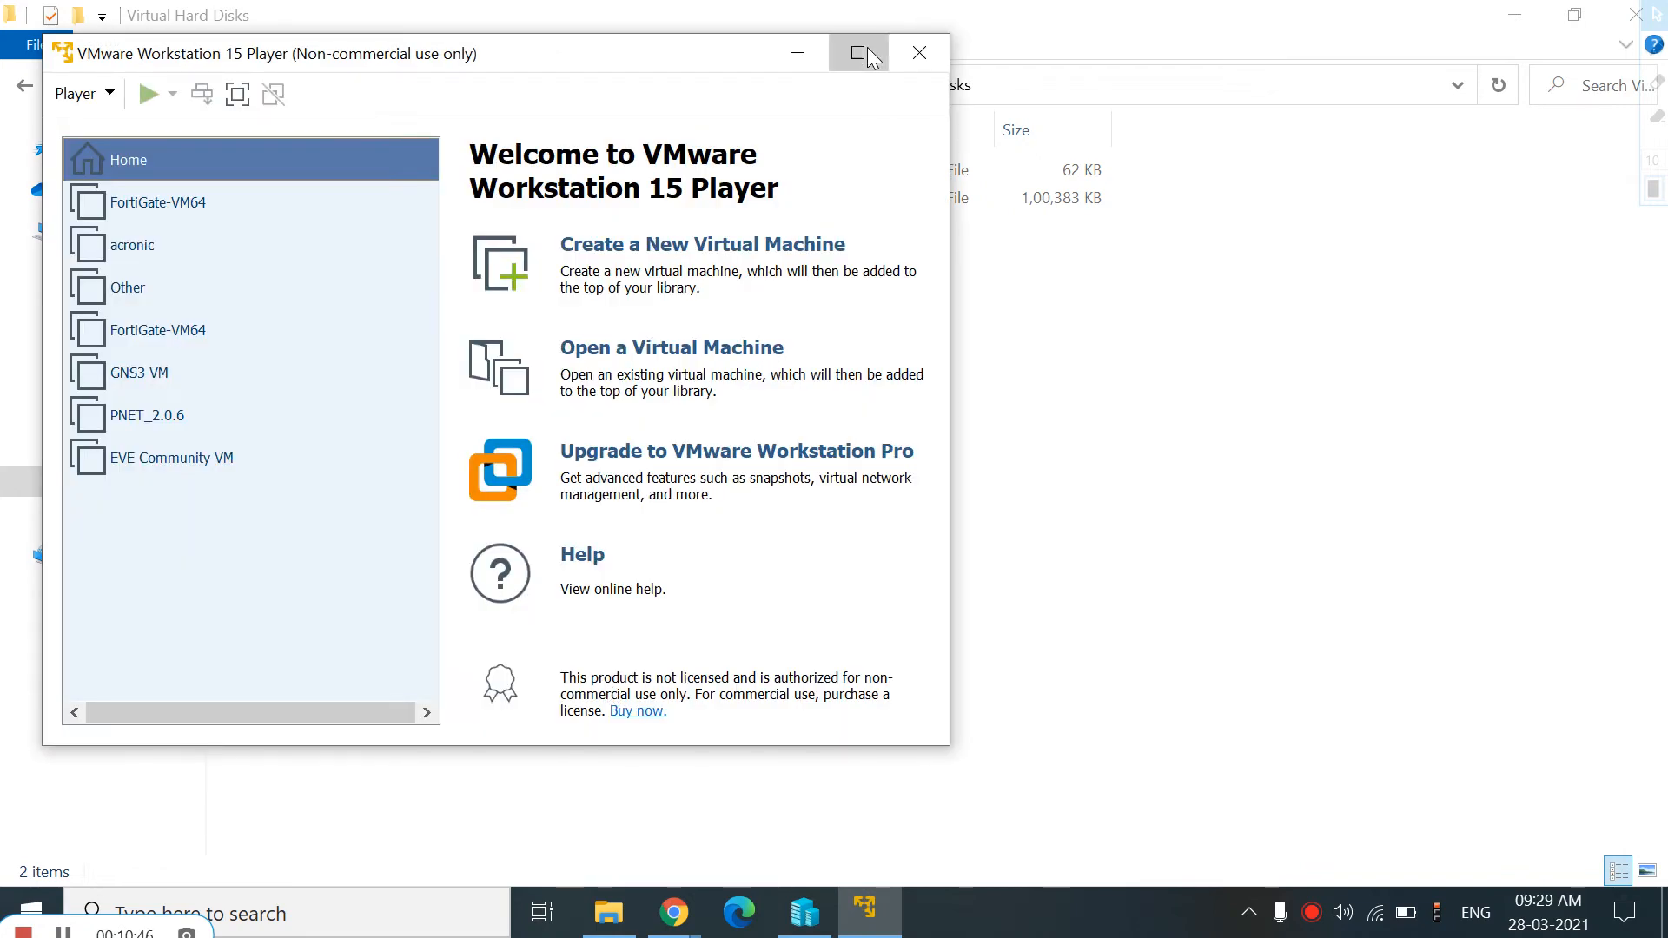
left_click(871, 58)
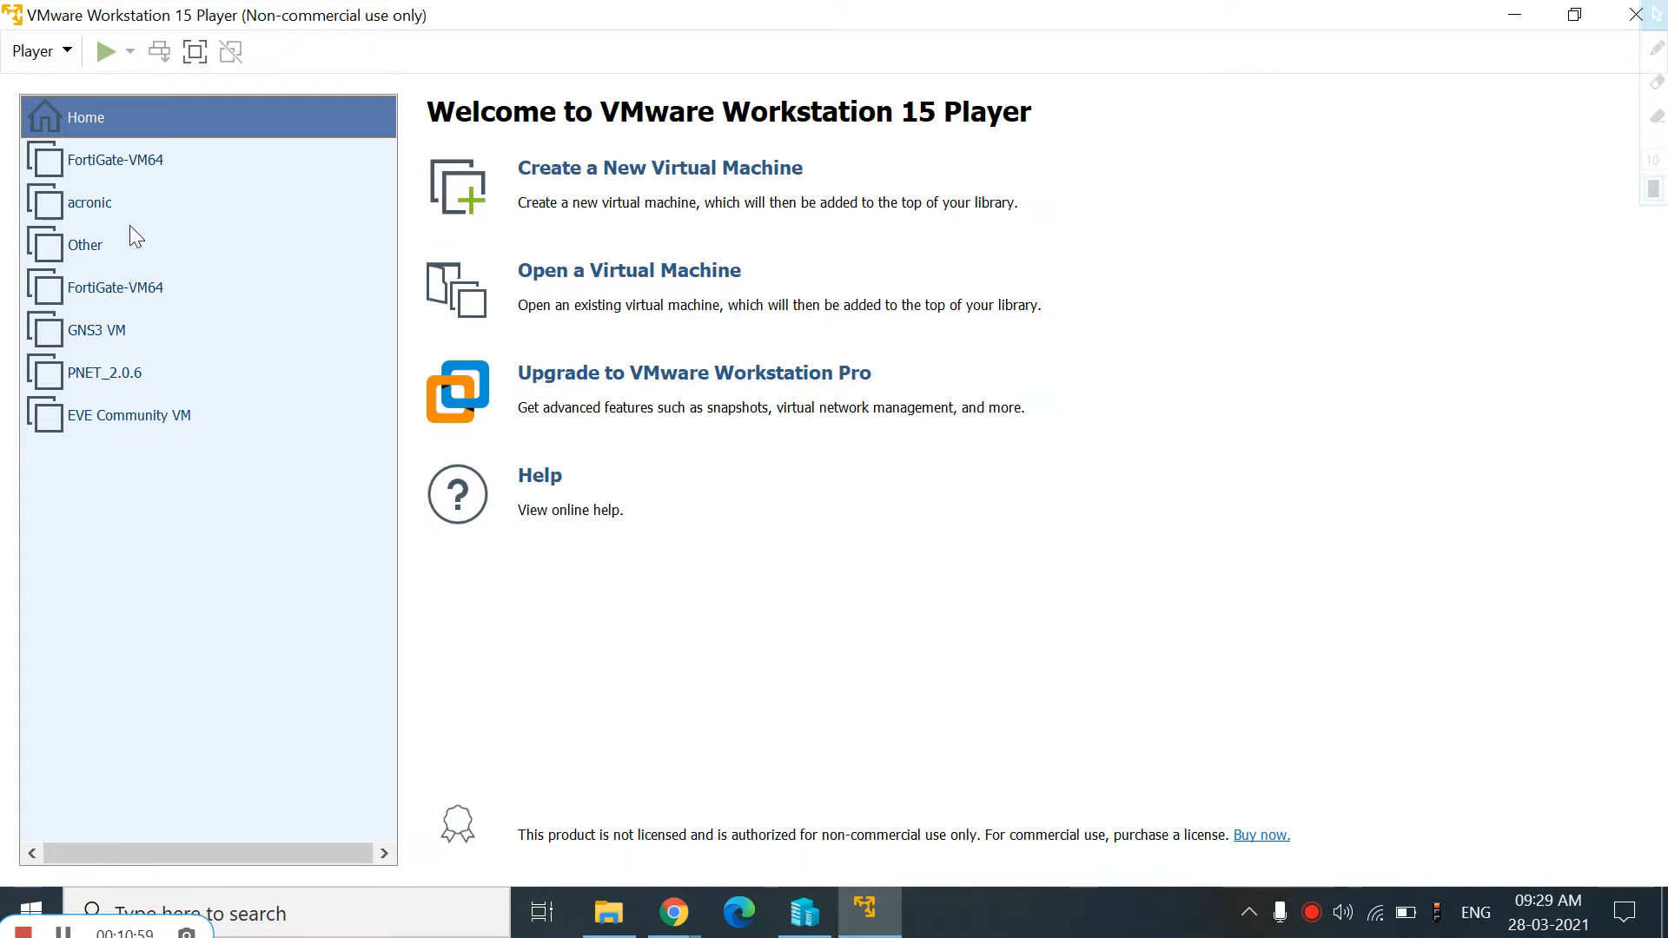
Try to power on the FortiGate-VM64 virtual machine in VMware Player and dismiss the error dialog
left_click(118, 162)
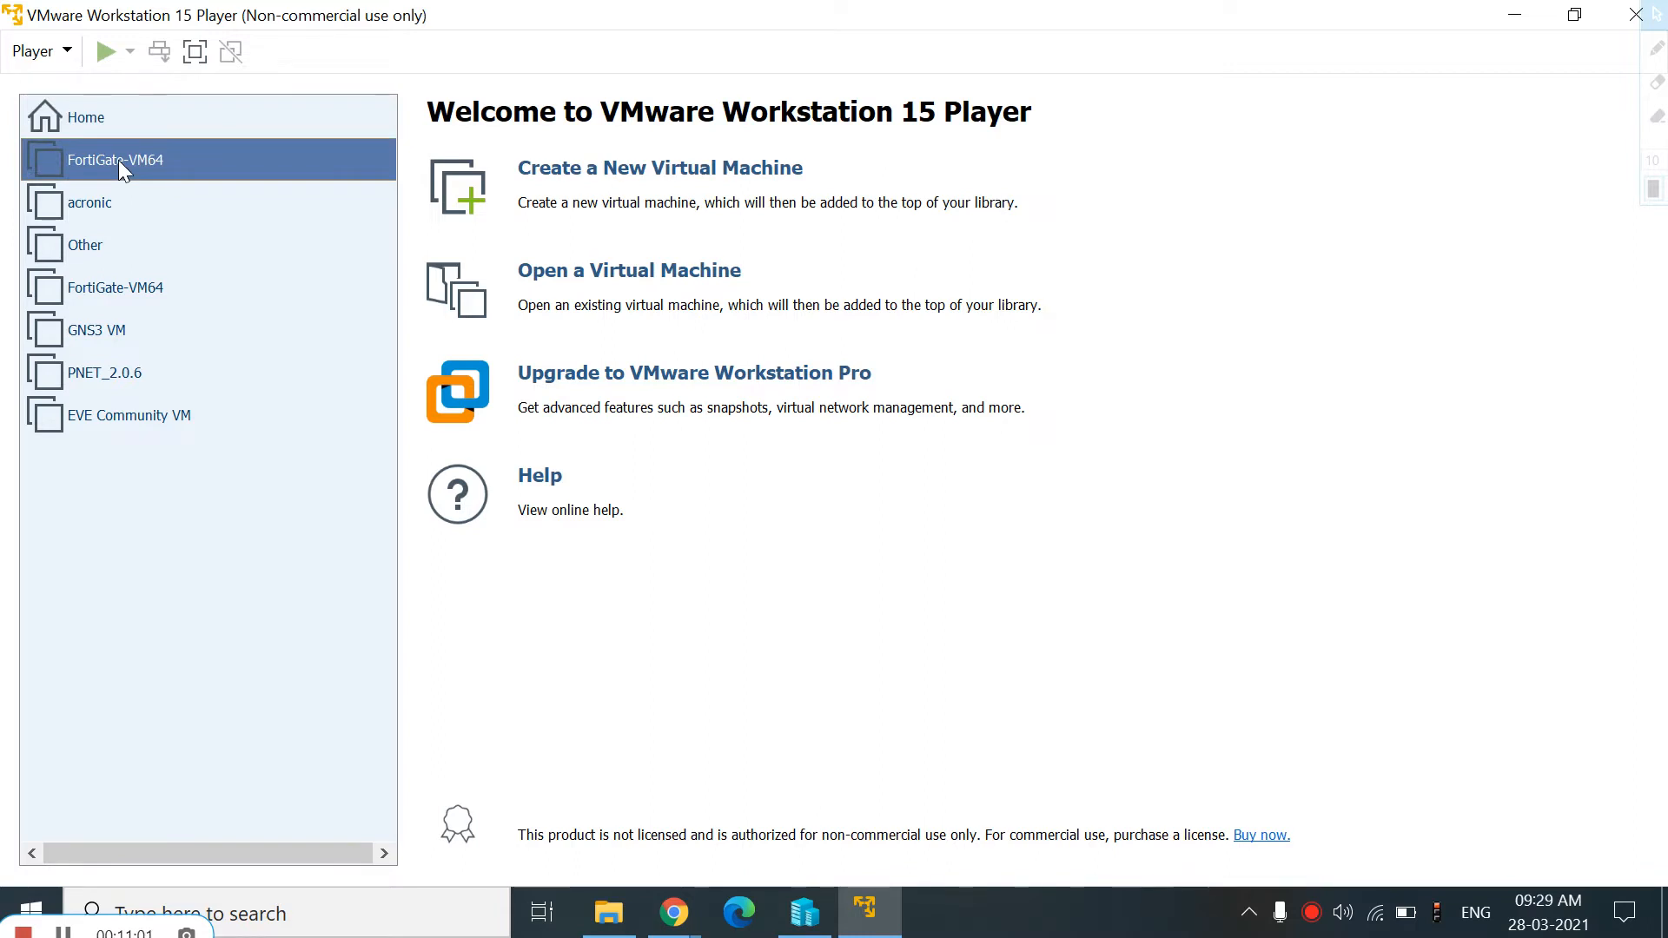
left_click(805, 911)
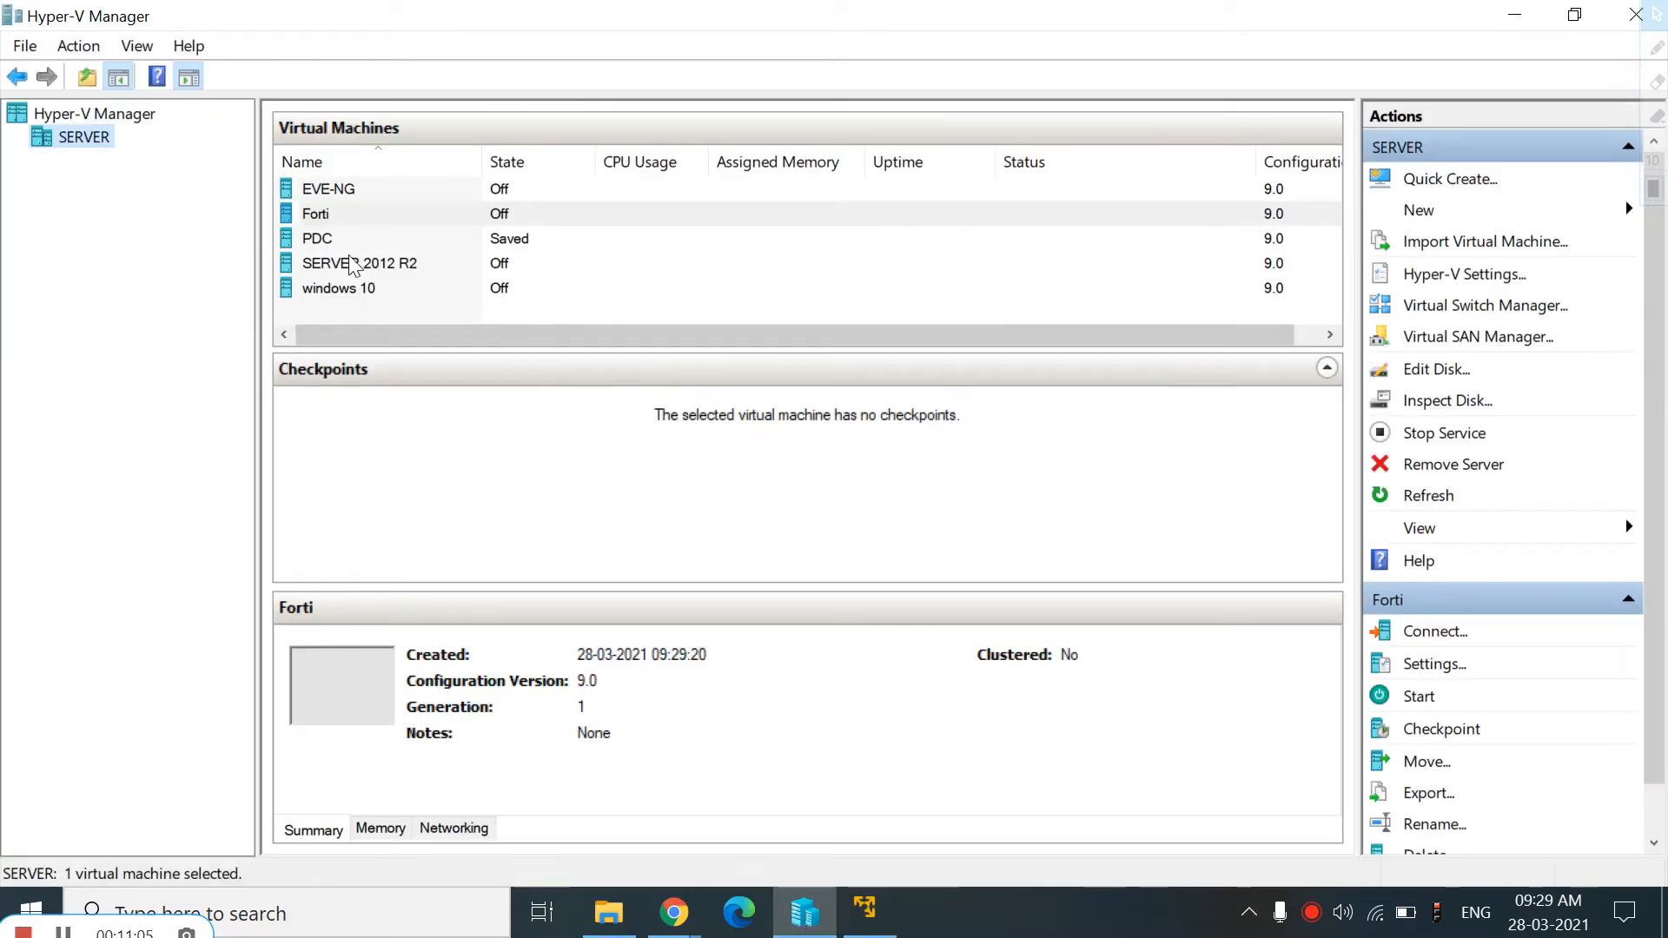
left_click(873, 928)
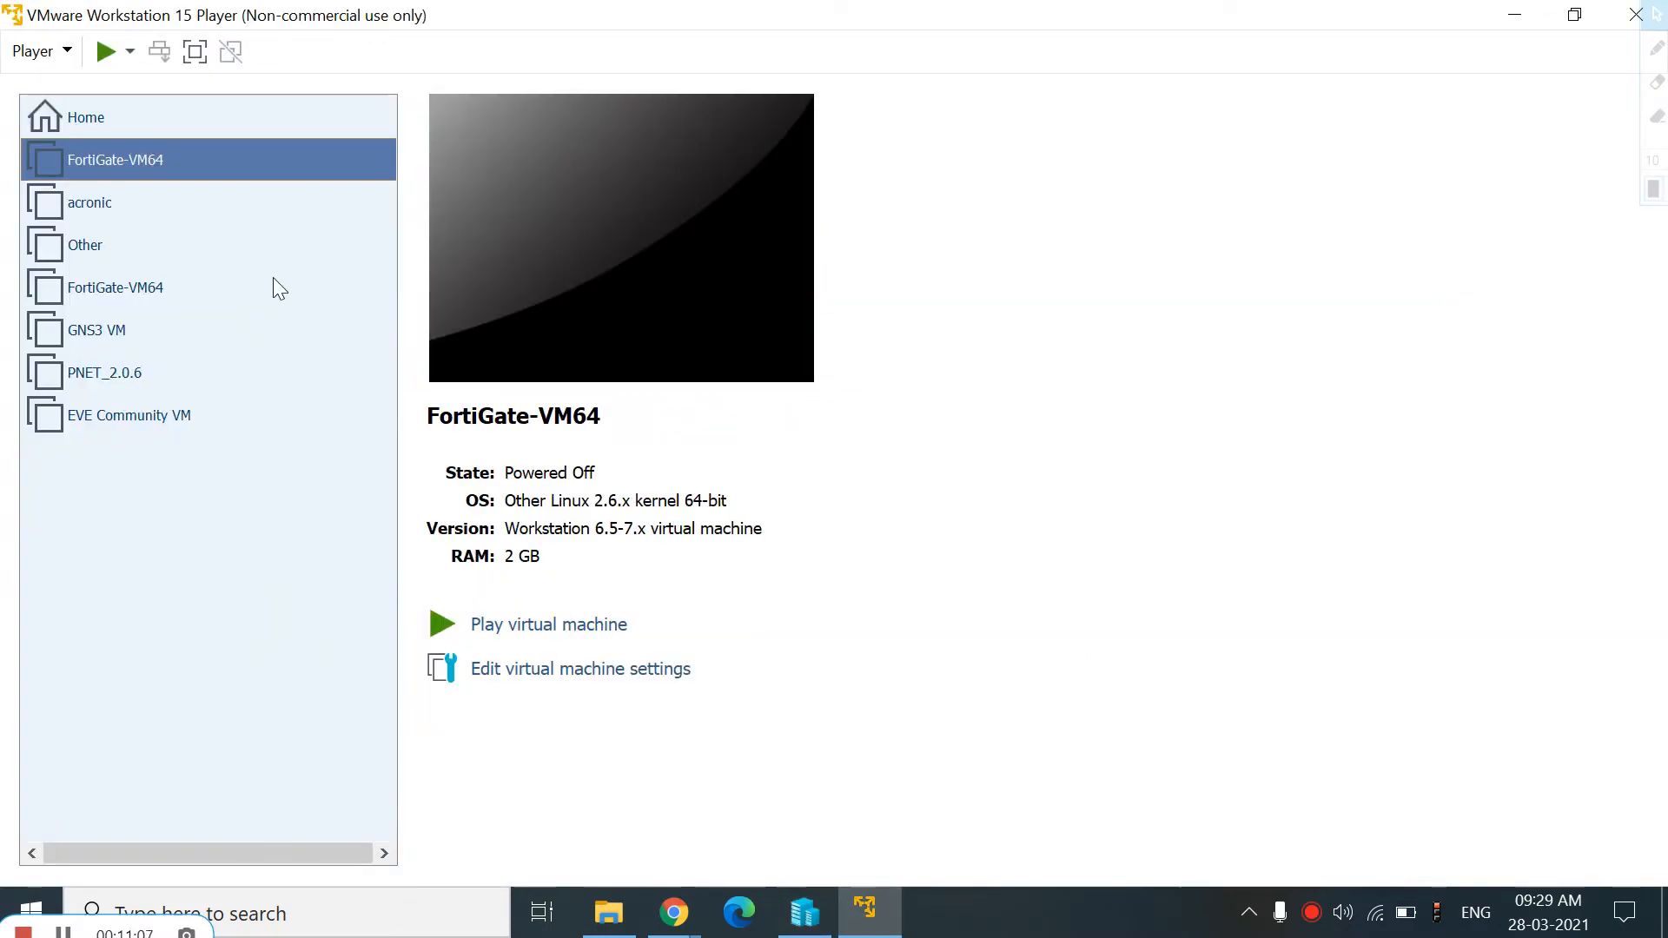
left_click(517, 625)
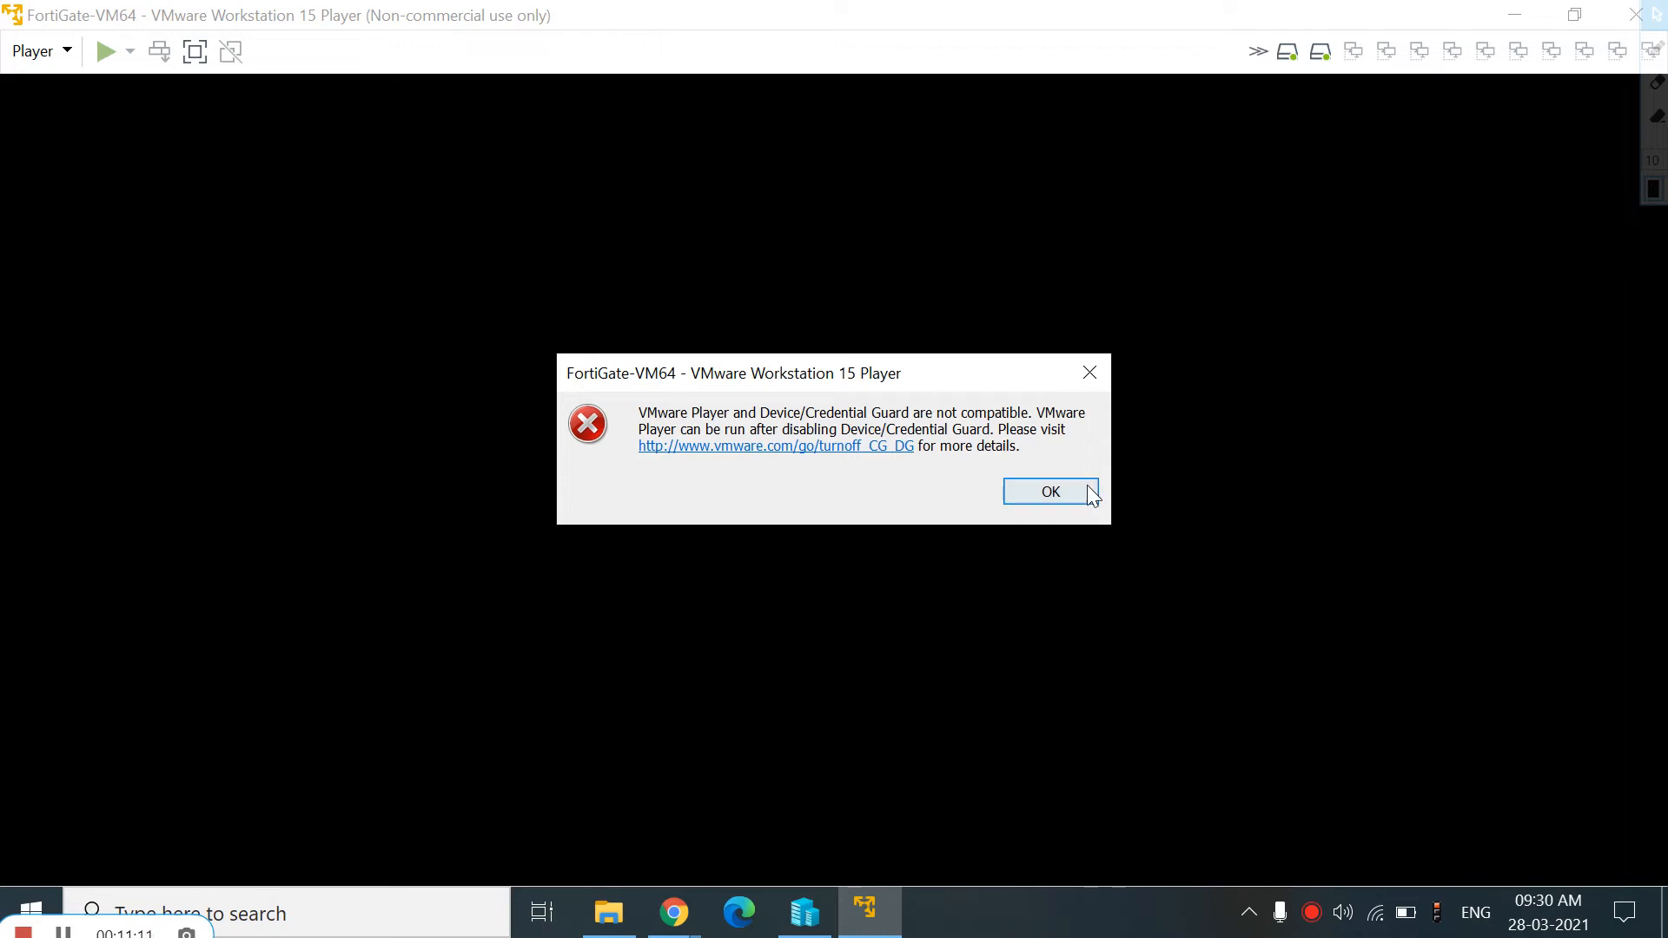
left_click(1080, 493)
Back in Hyper-V Manager, start the Forti virtual machine and open its console connection
key("alt+Tab")
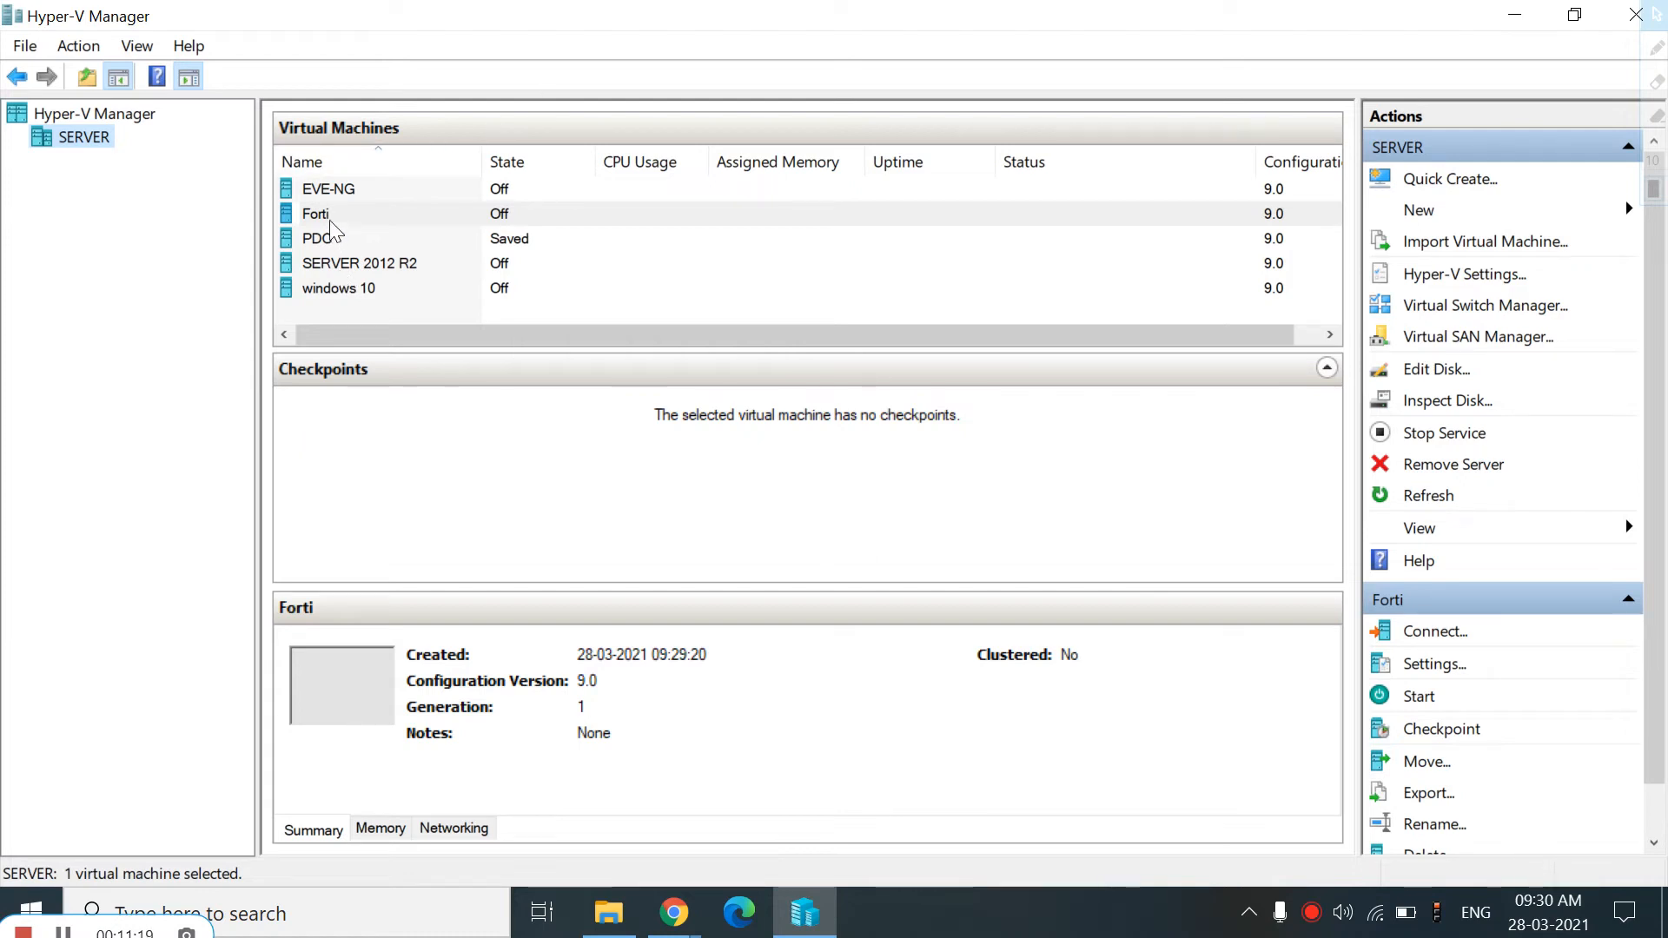
right_click(659, 224)
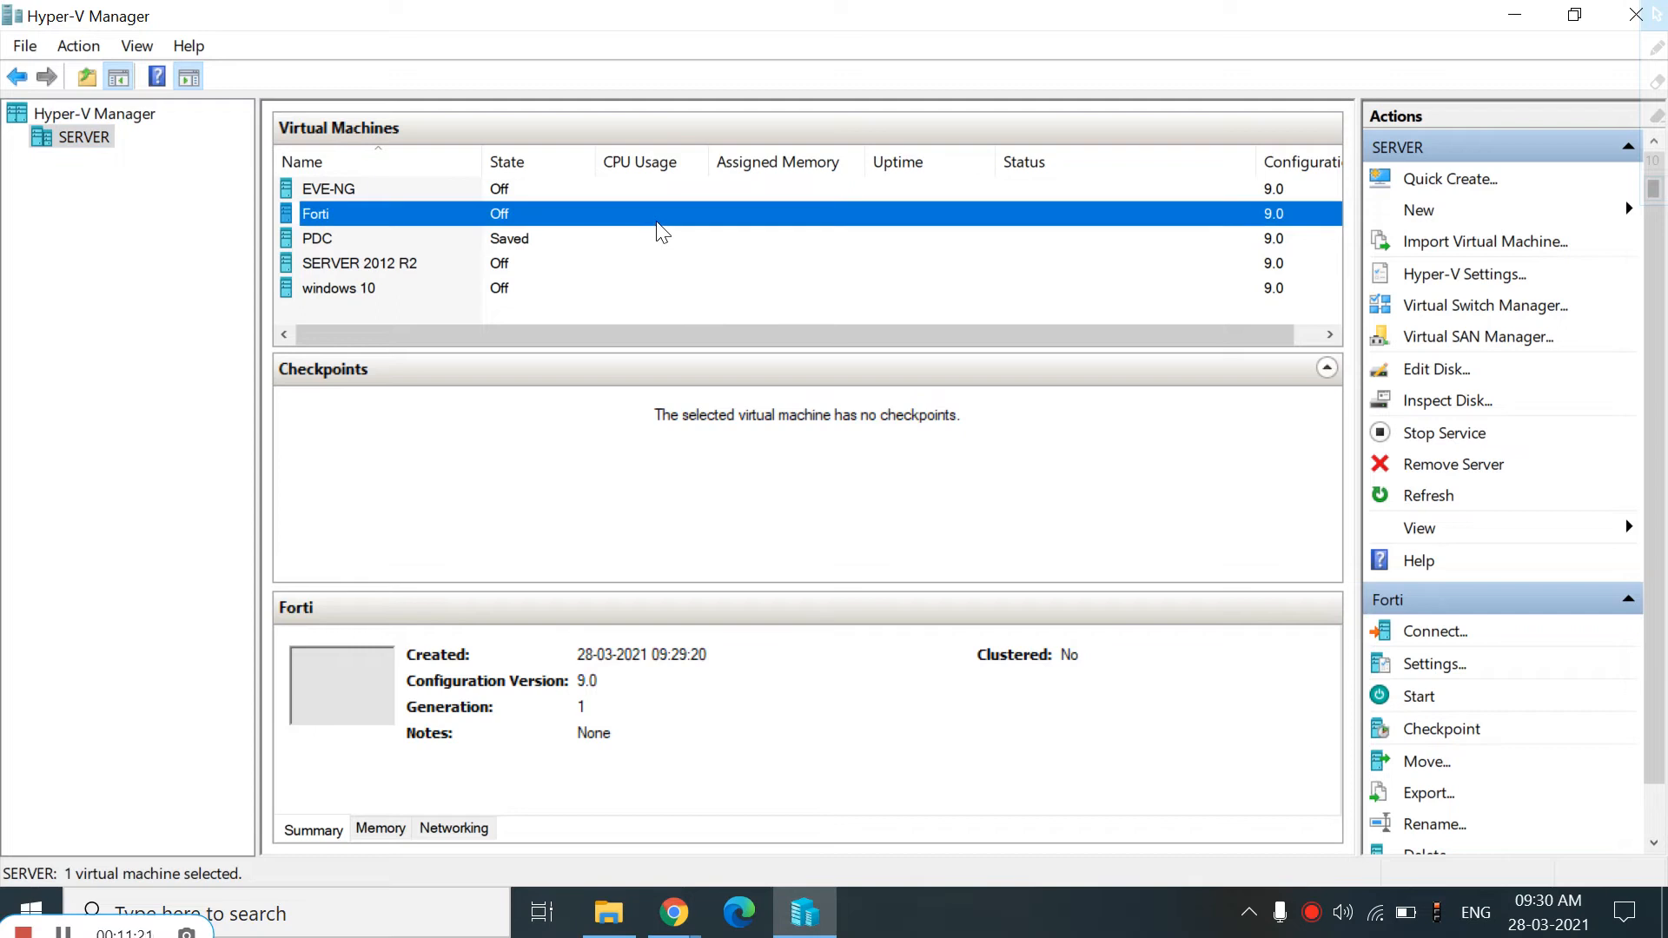
left_click(726, 305)
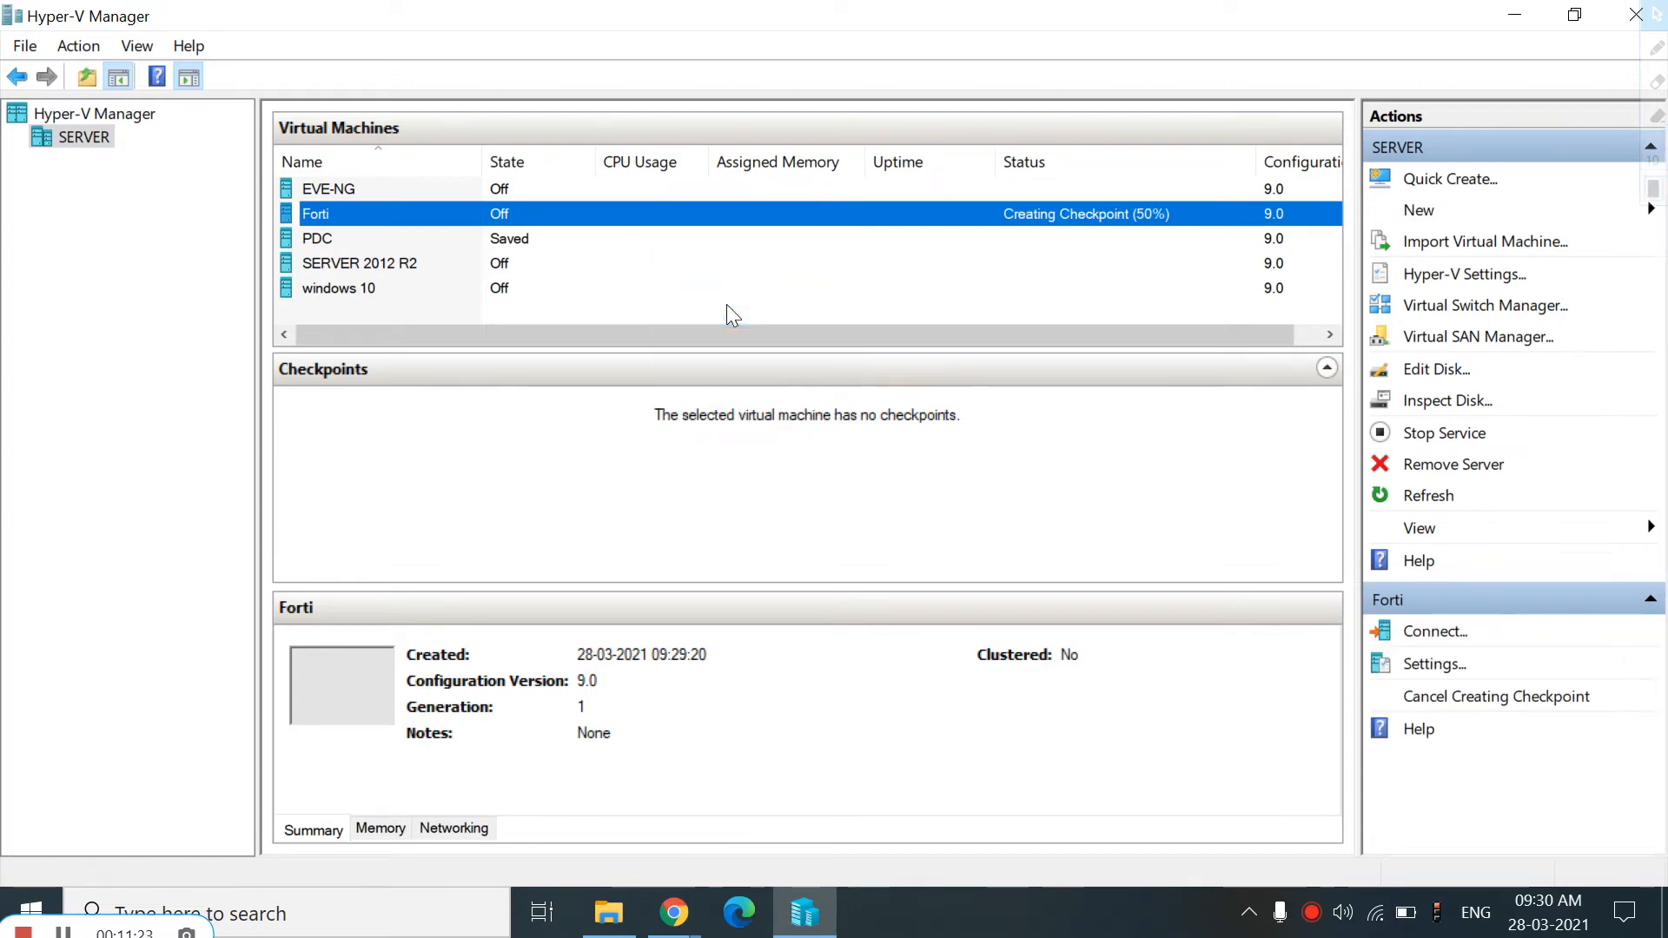
double_click(588, 217)
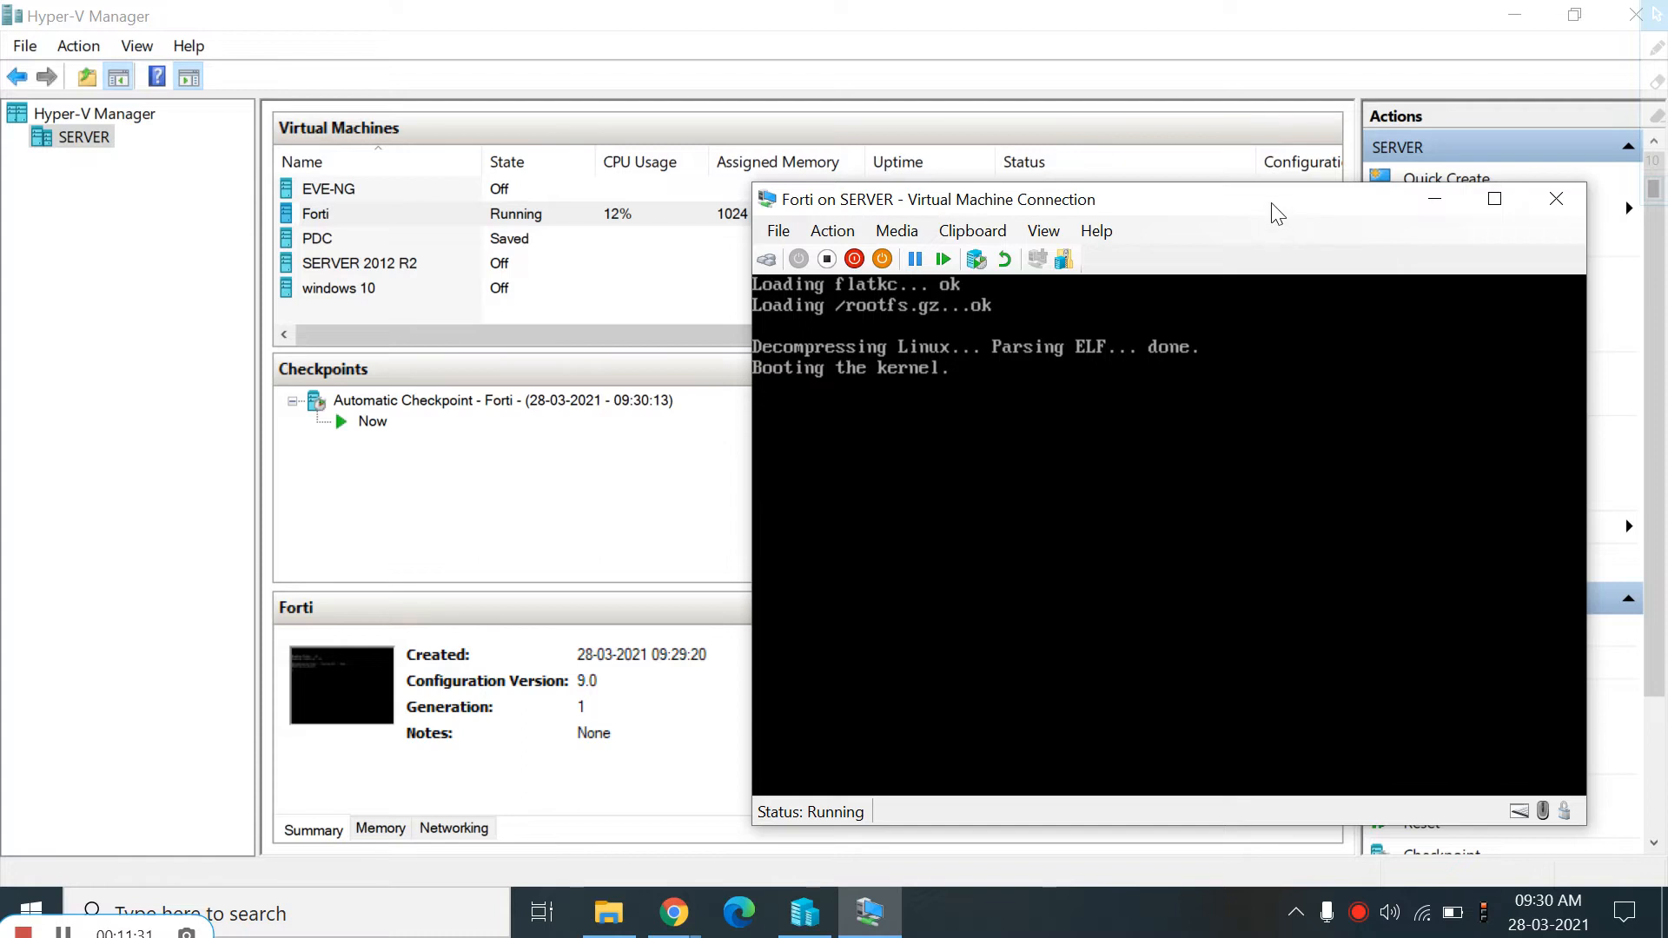
Review the Forti virtual machine's settings for network adapter, BIOS, security, memory, processor and hard drive, then close them
left_click_drag(1276, 205, 934, 130)
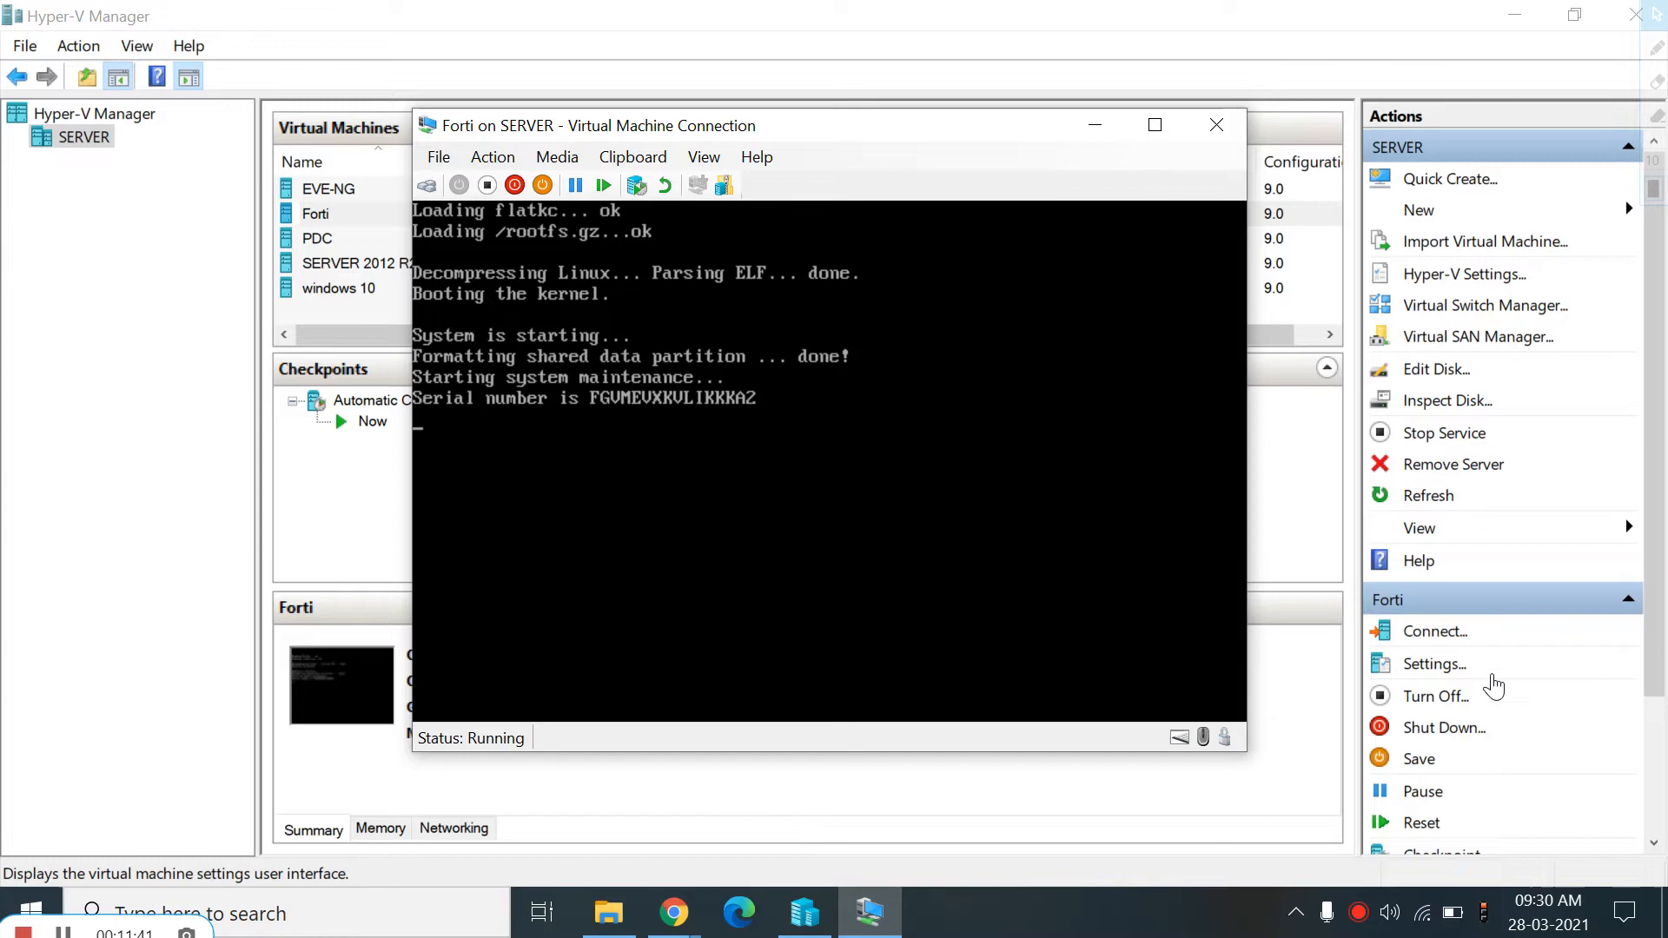
left_click(1466, 673)
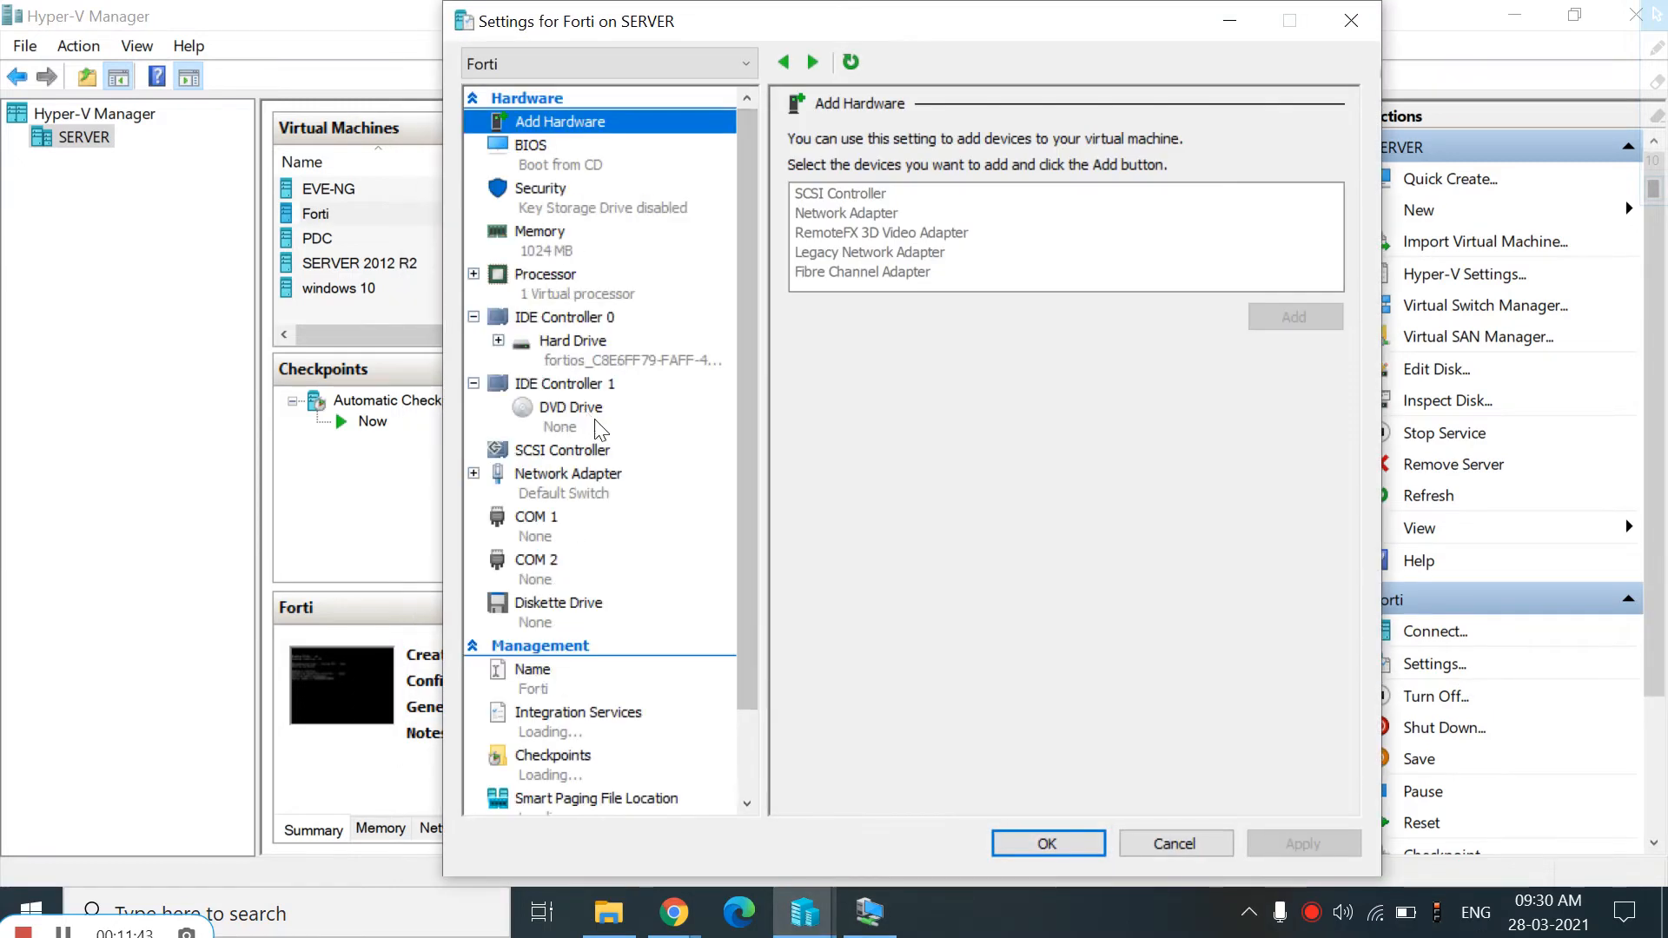
left_click(552, 482)
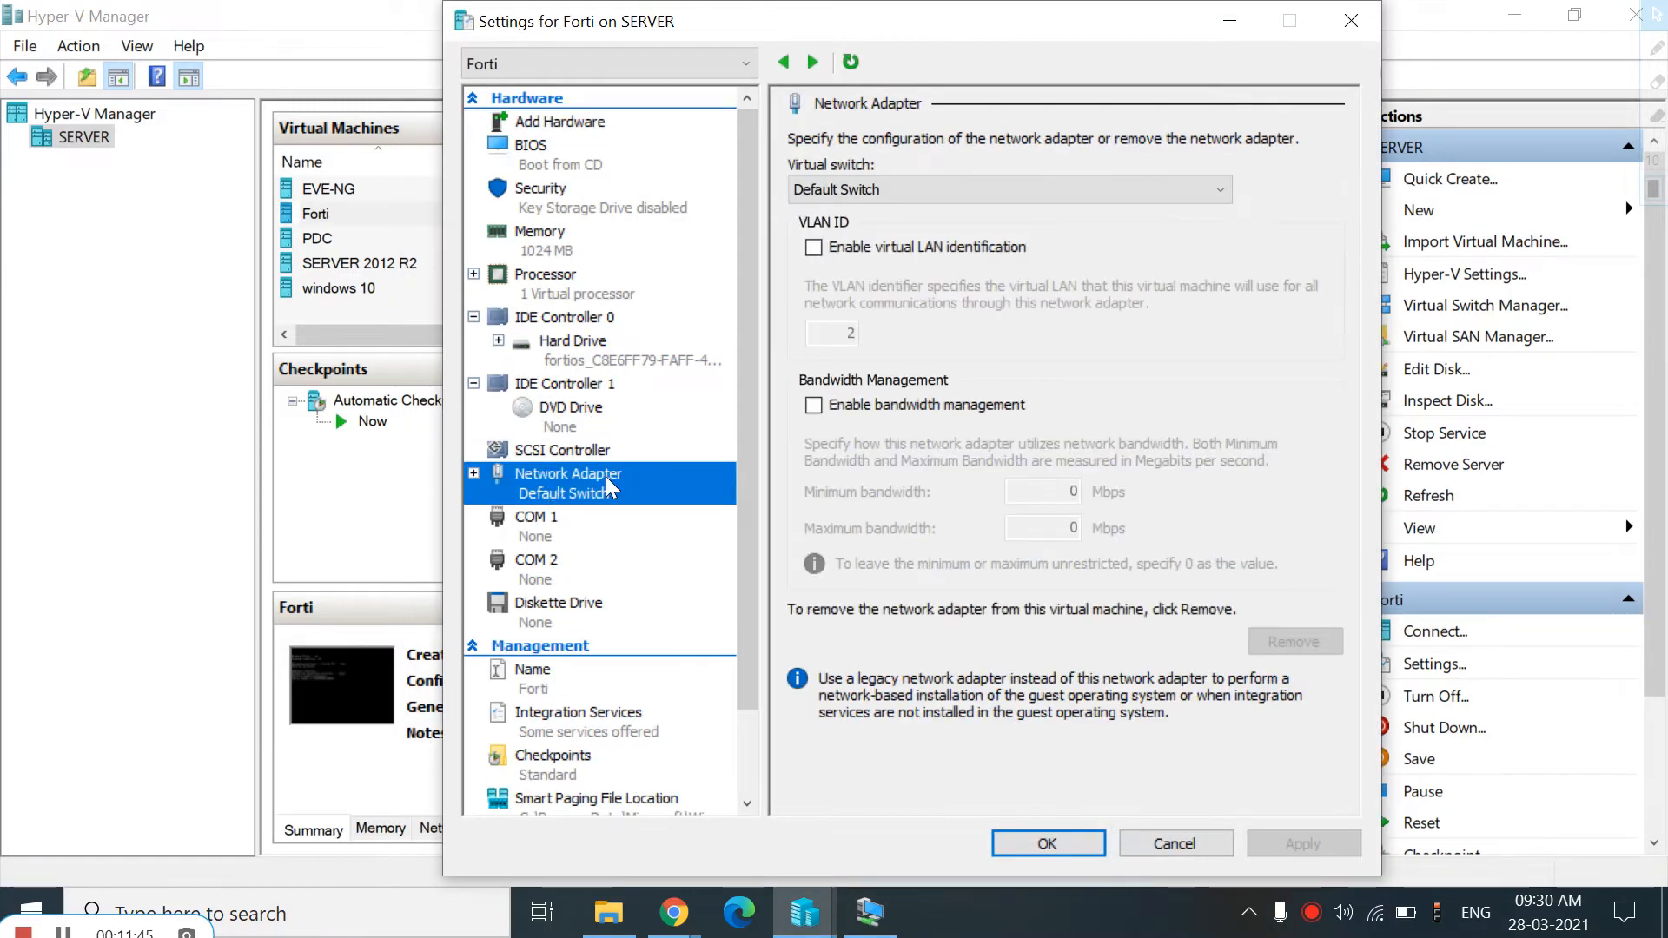
left_click(912, 189)
left_click(916, 198)
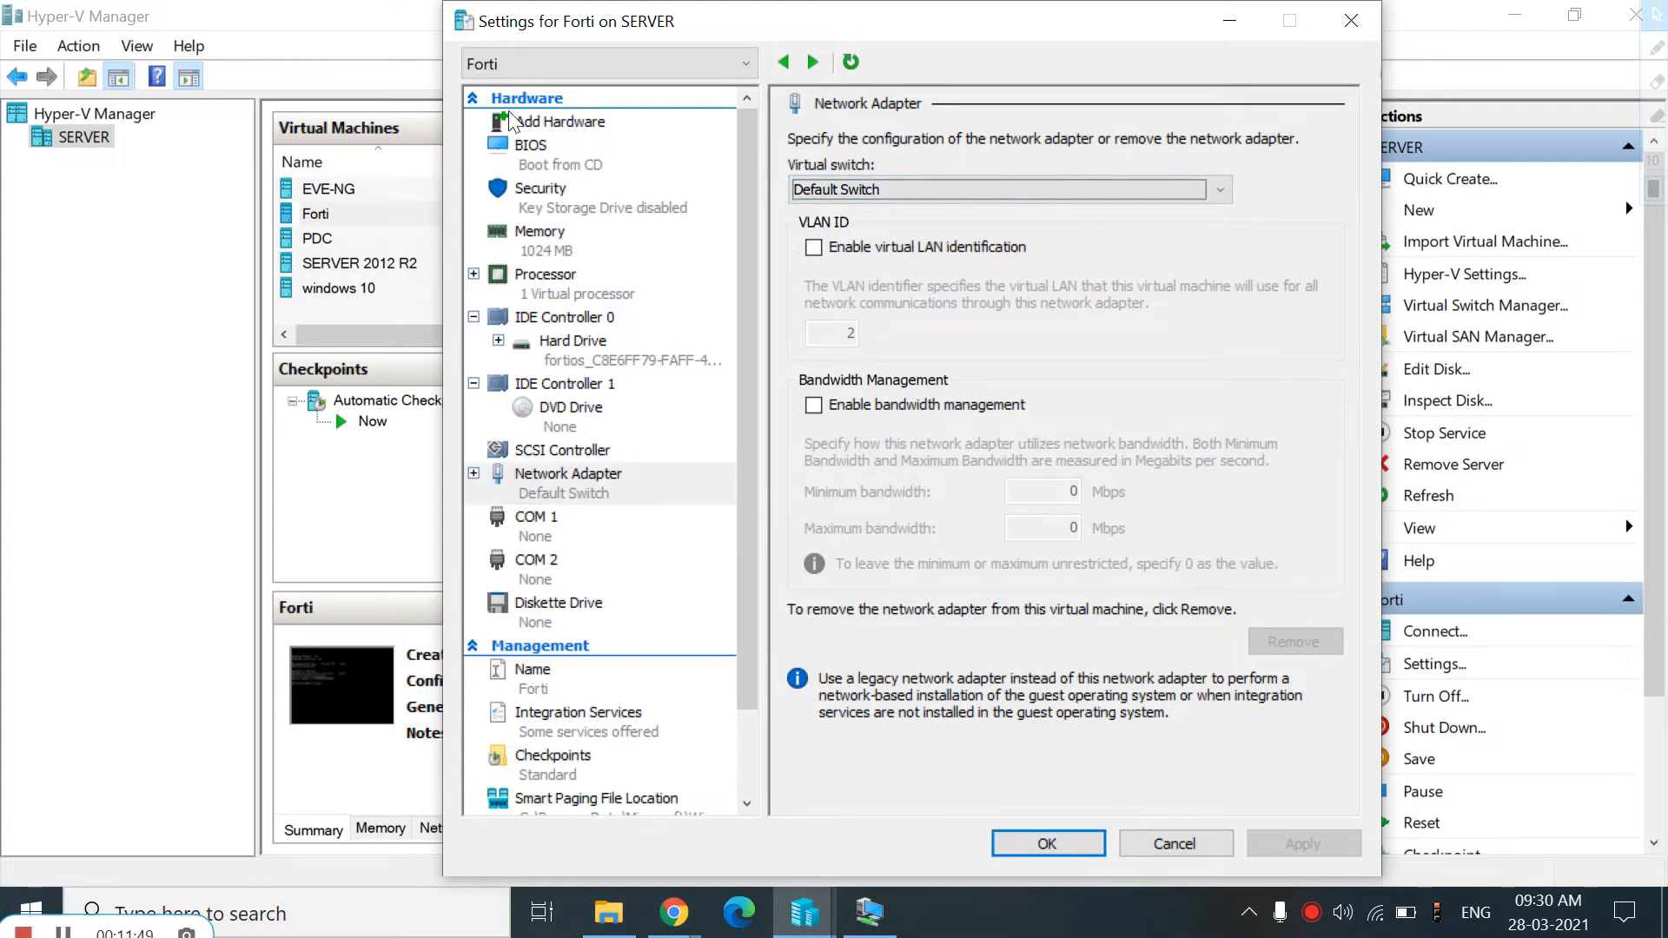
left_click(537, 167)
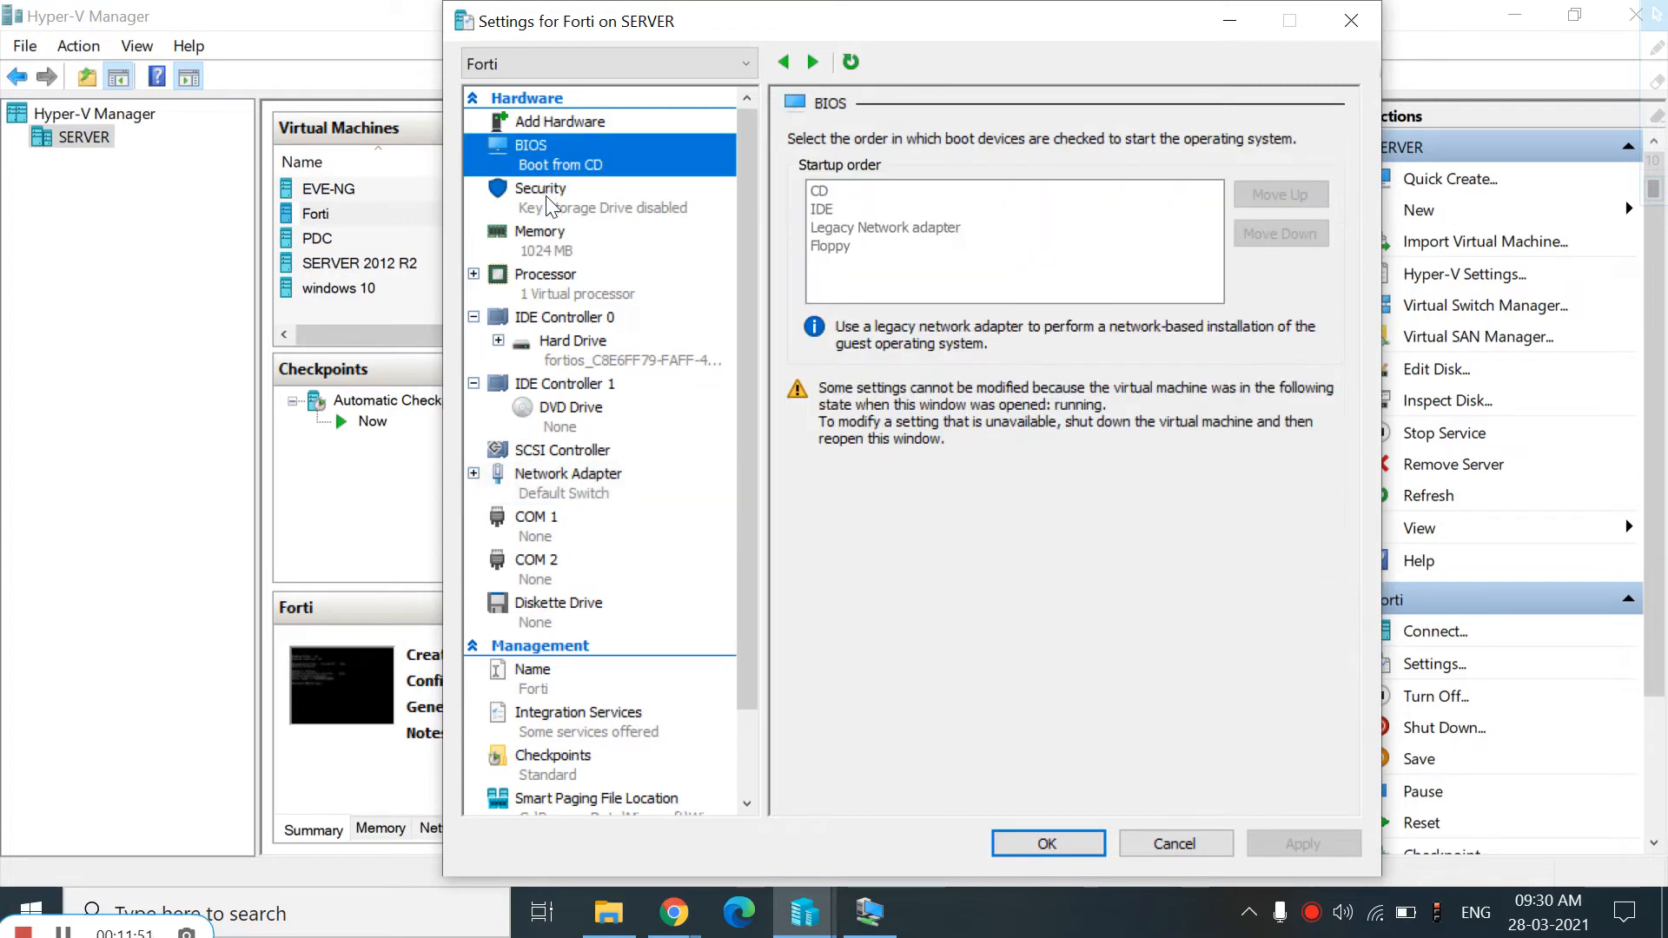
left_click(553, 205)
left_click(537, 248)
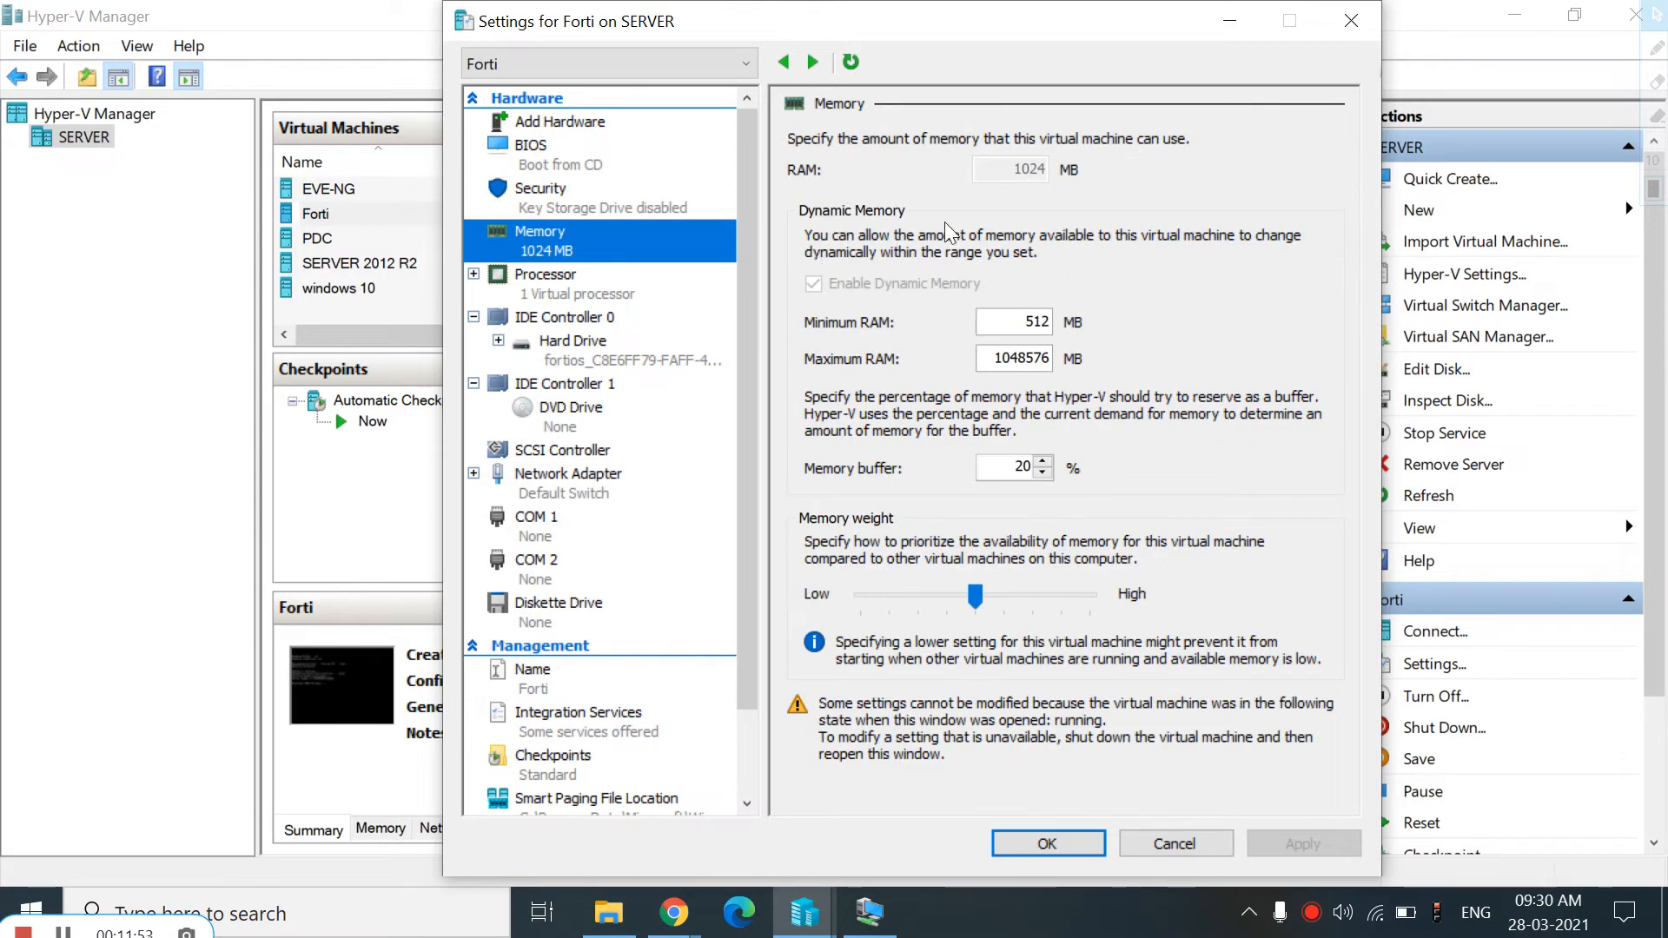
left_click(549, 296)
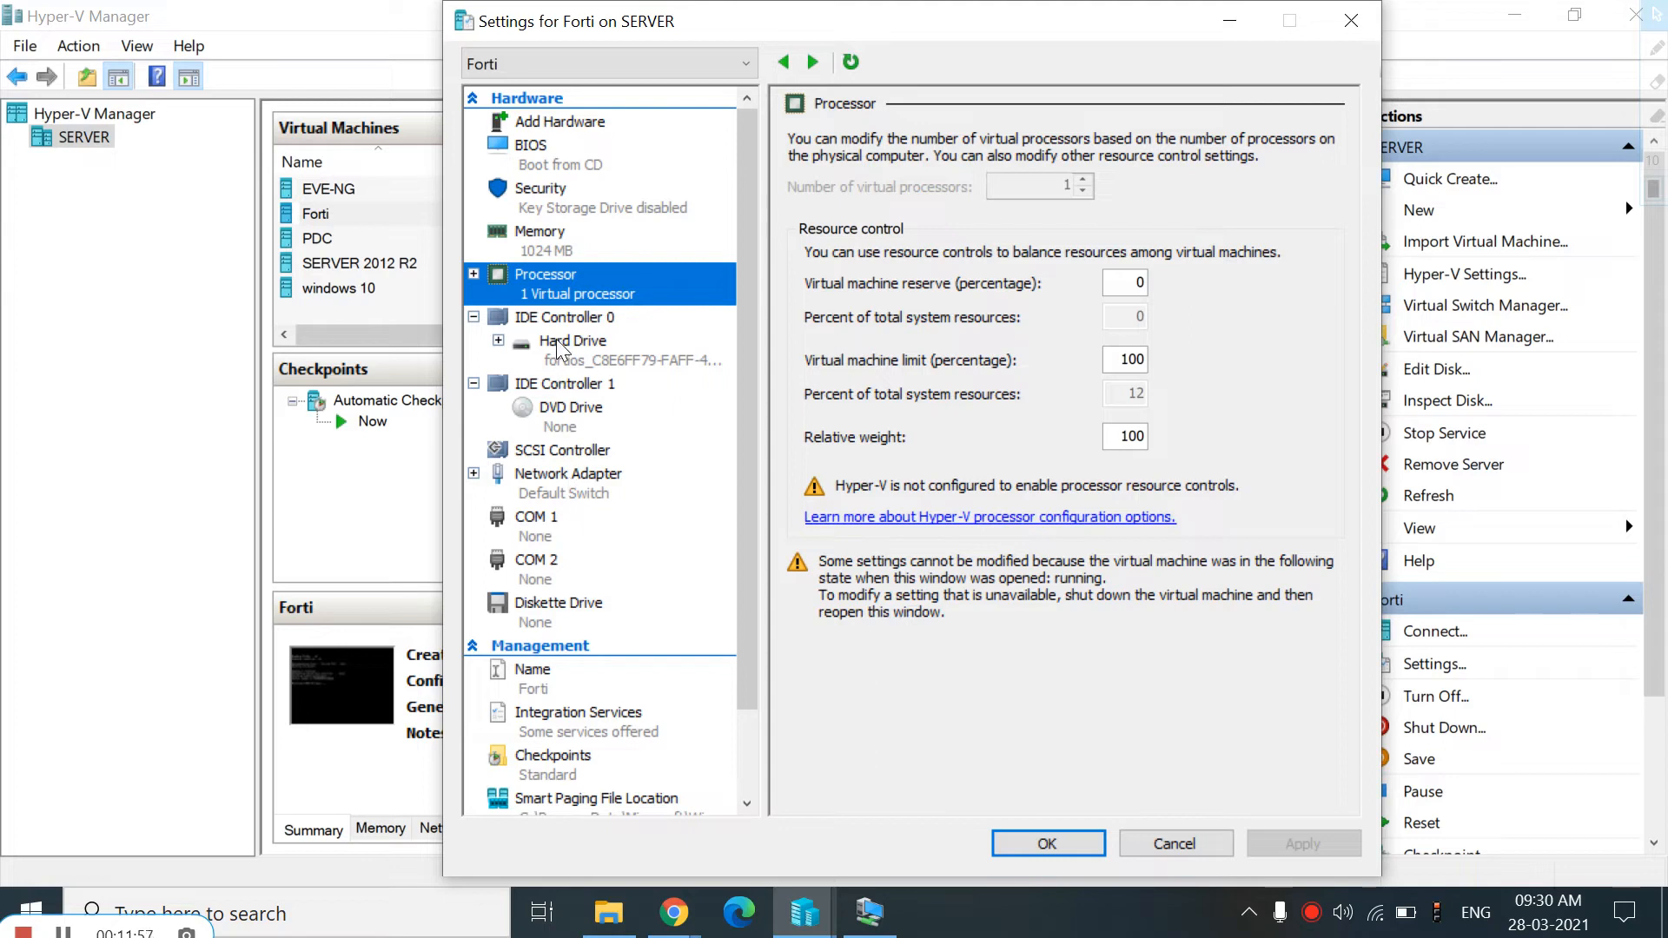
left_click(587, 360)
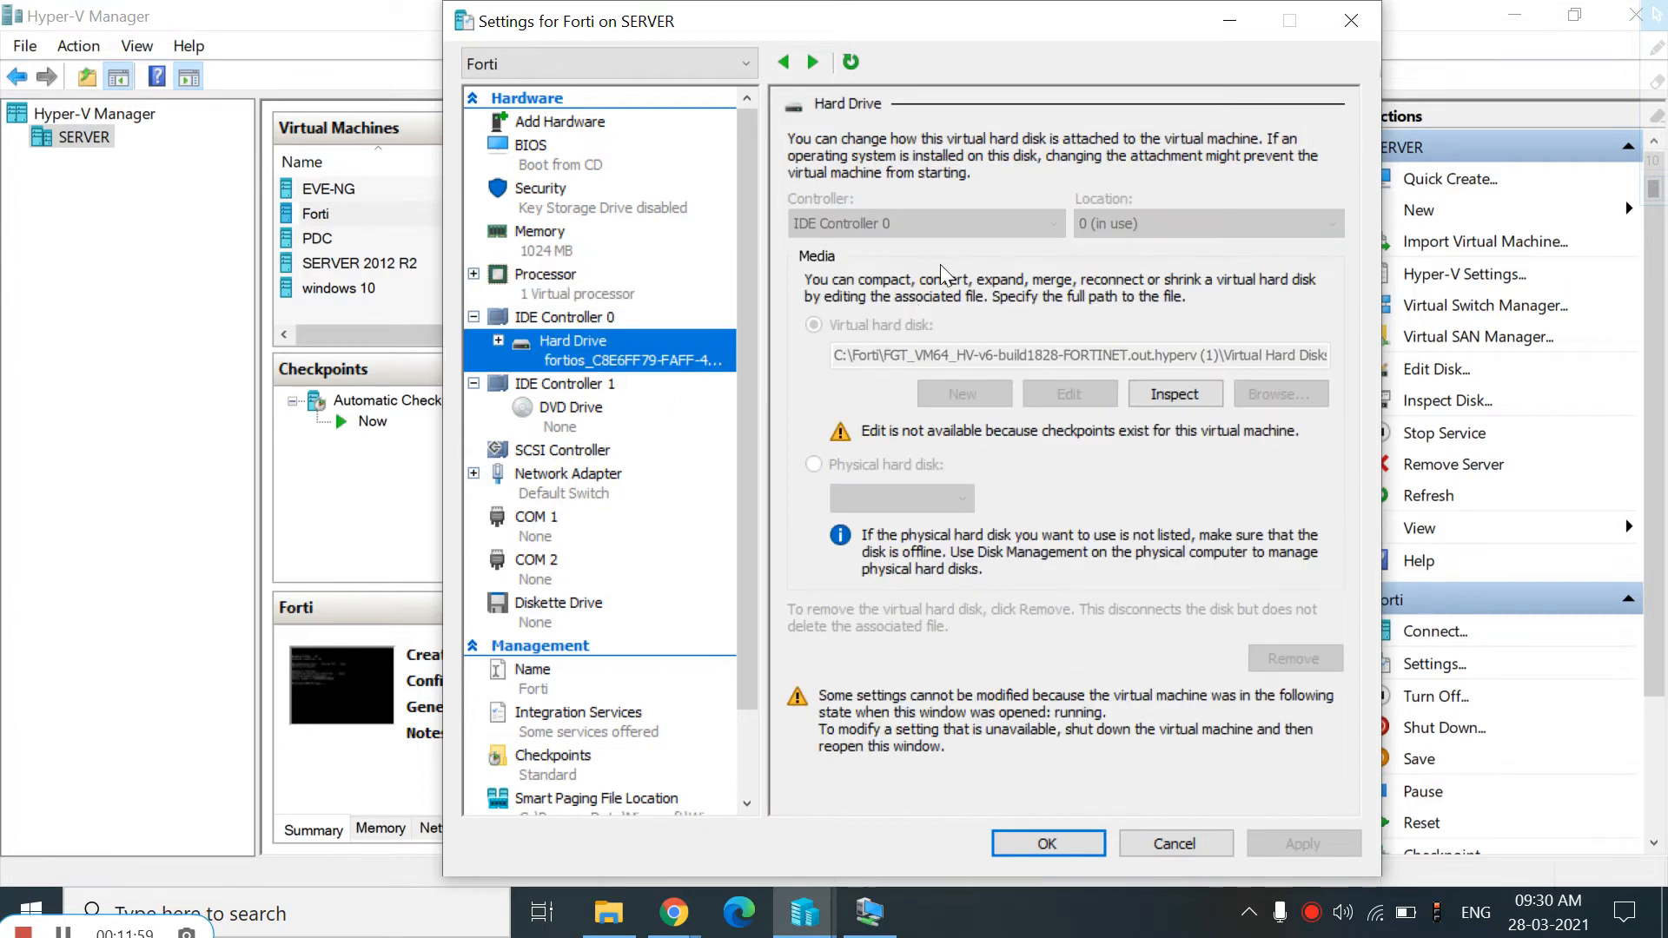
left_click(498, 341)
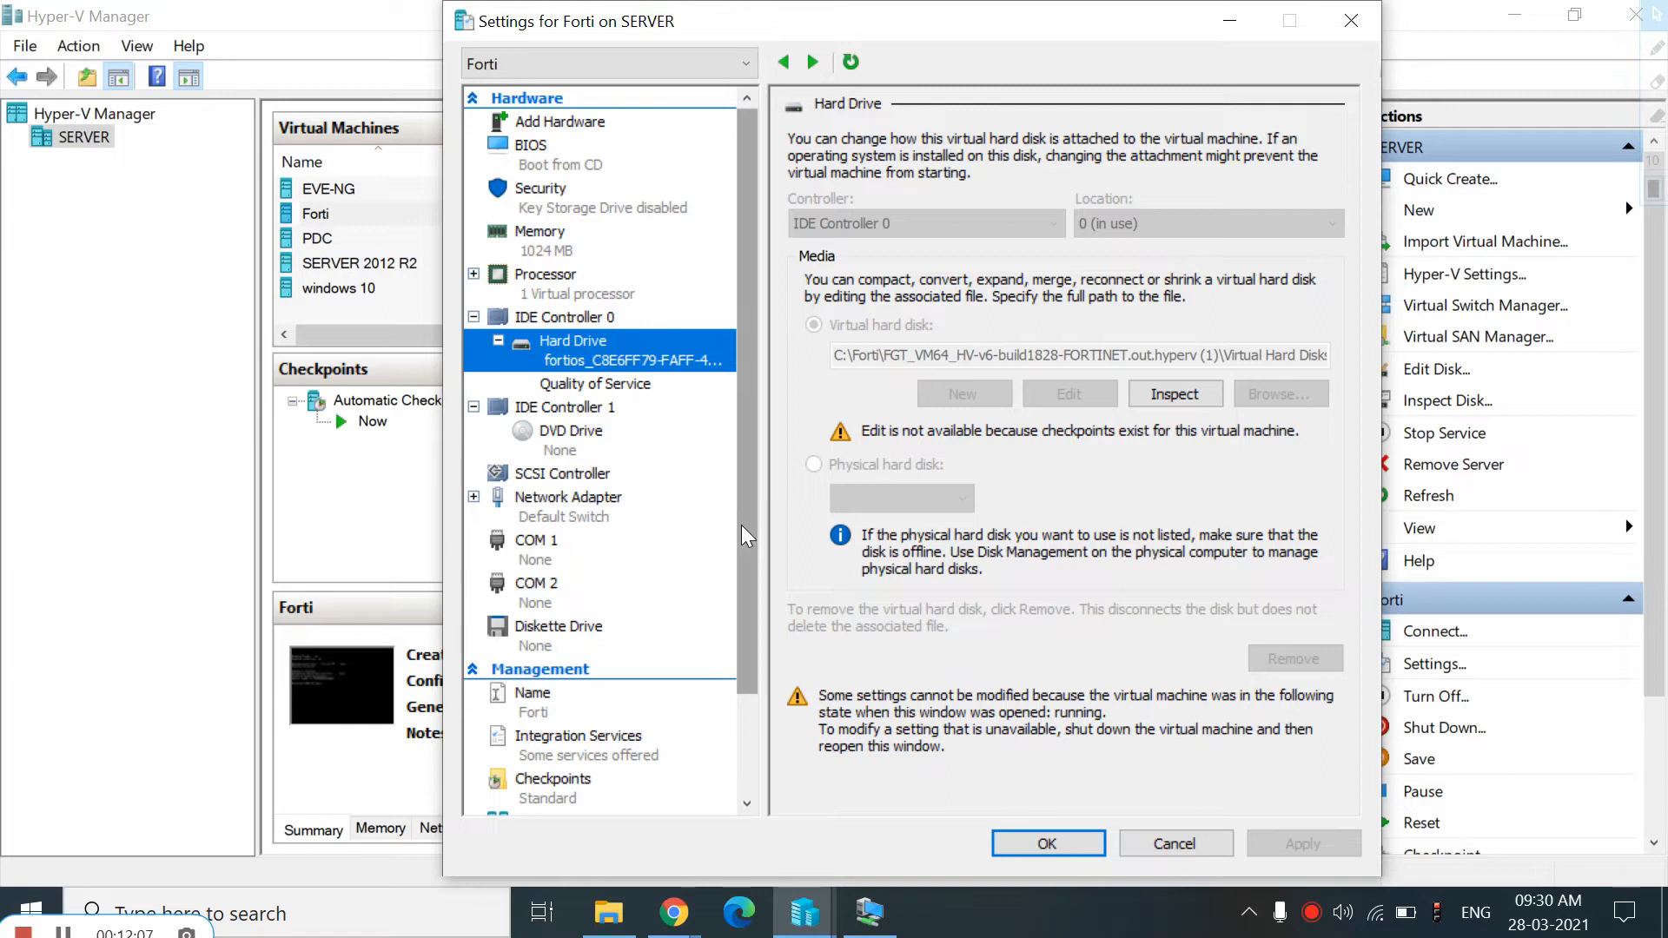
scroll(744, 534, "down", 3)
left_click(1074, 845)
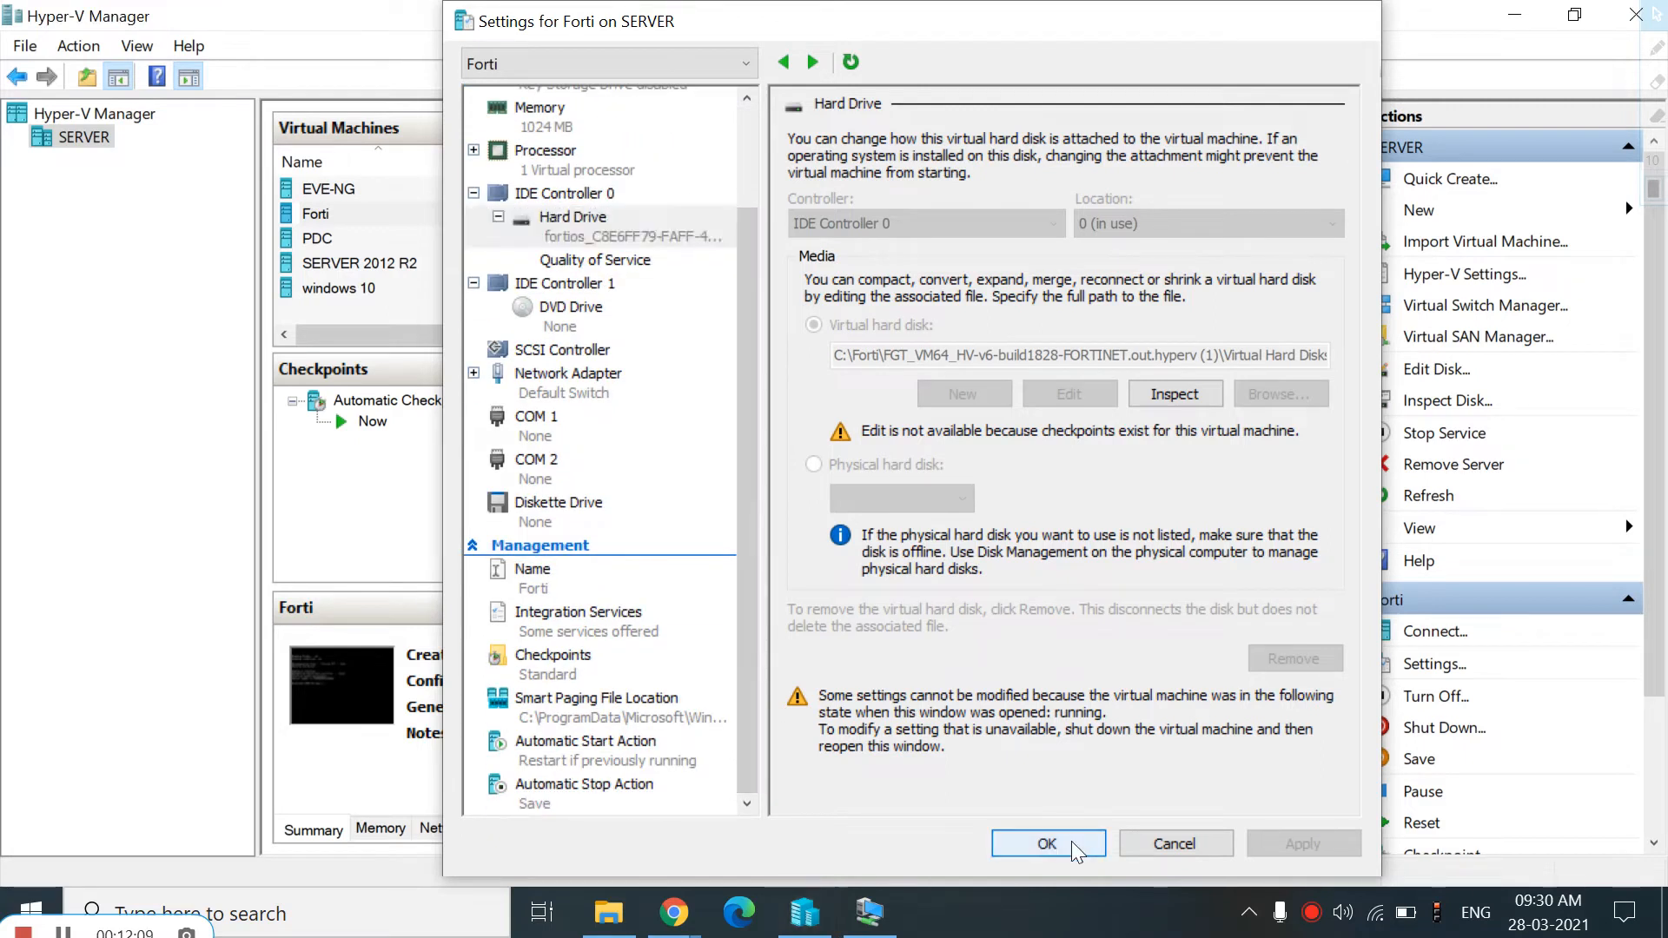
In the Forti console, log in as admin and set a new admin password when prompted
left_click(869, 914)
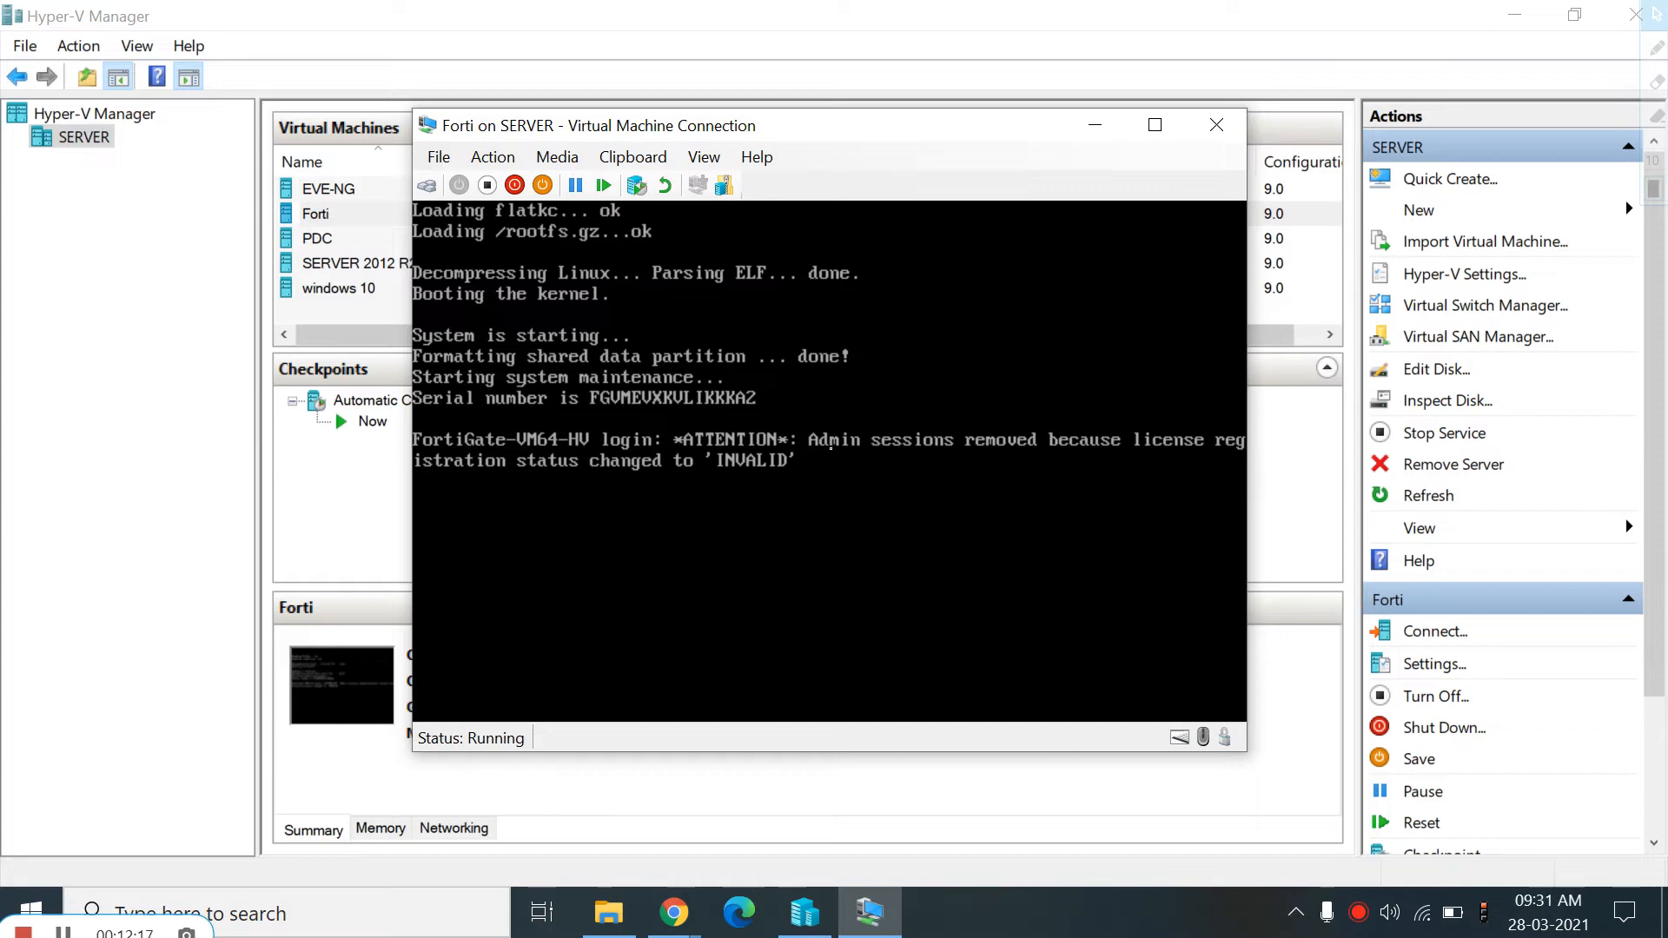
key("Return")
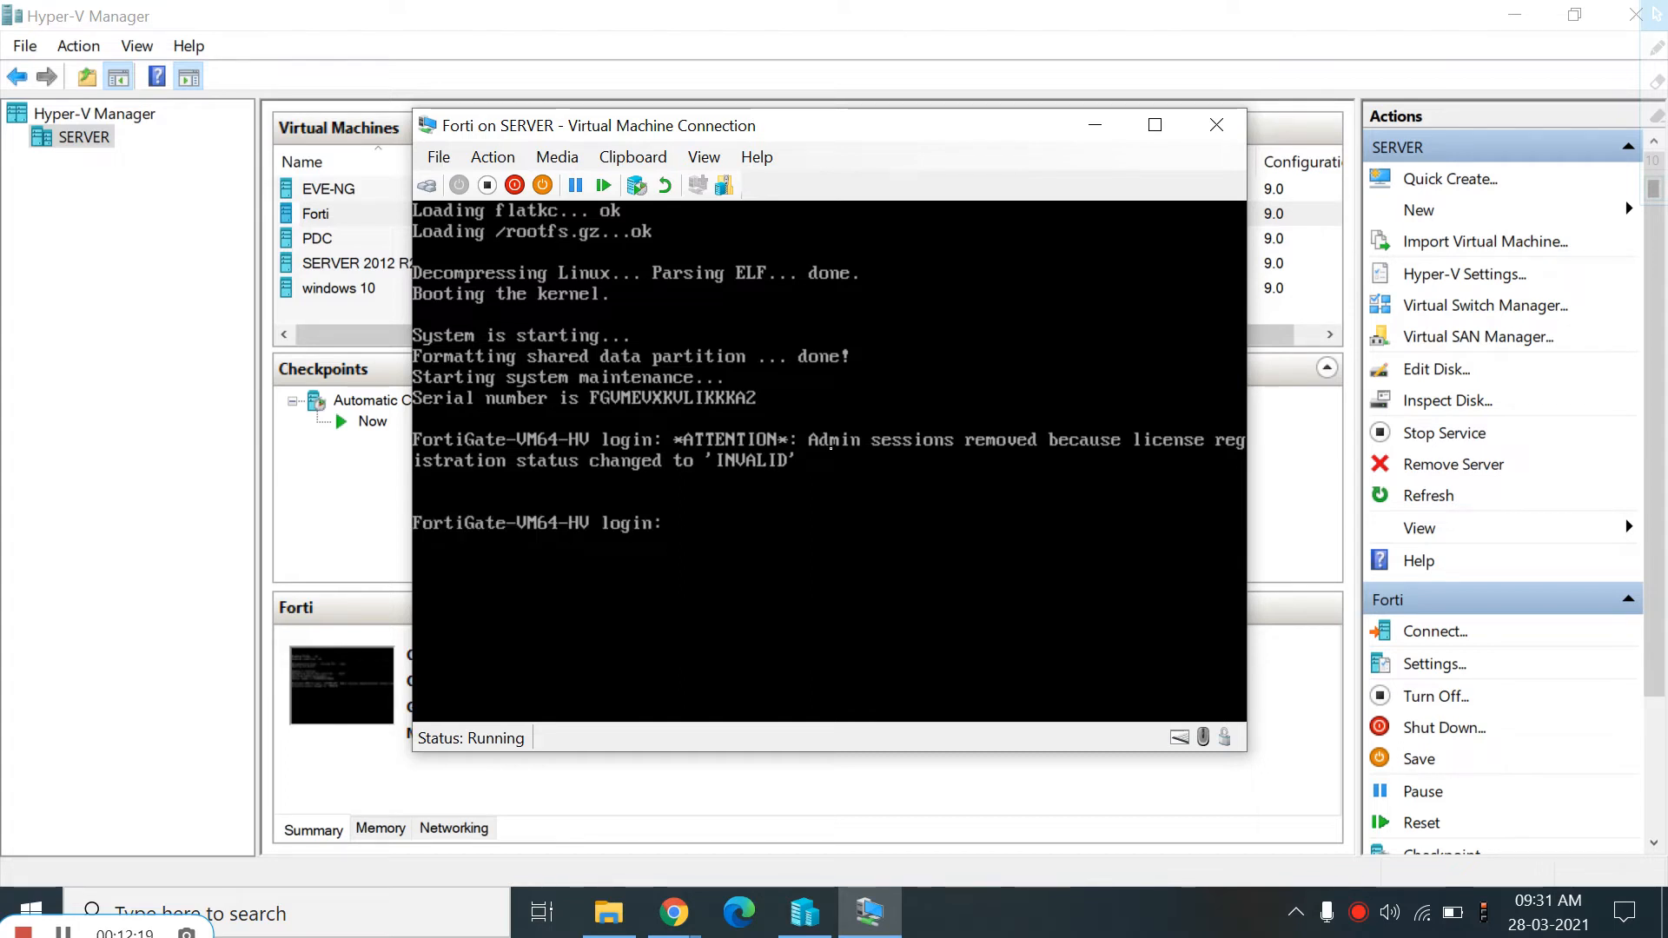
type("admin")
key("Return")
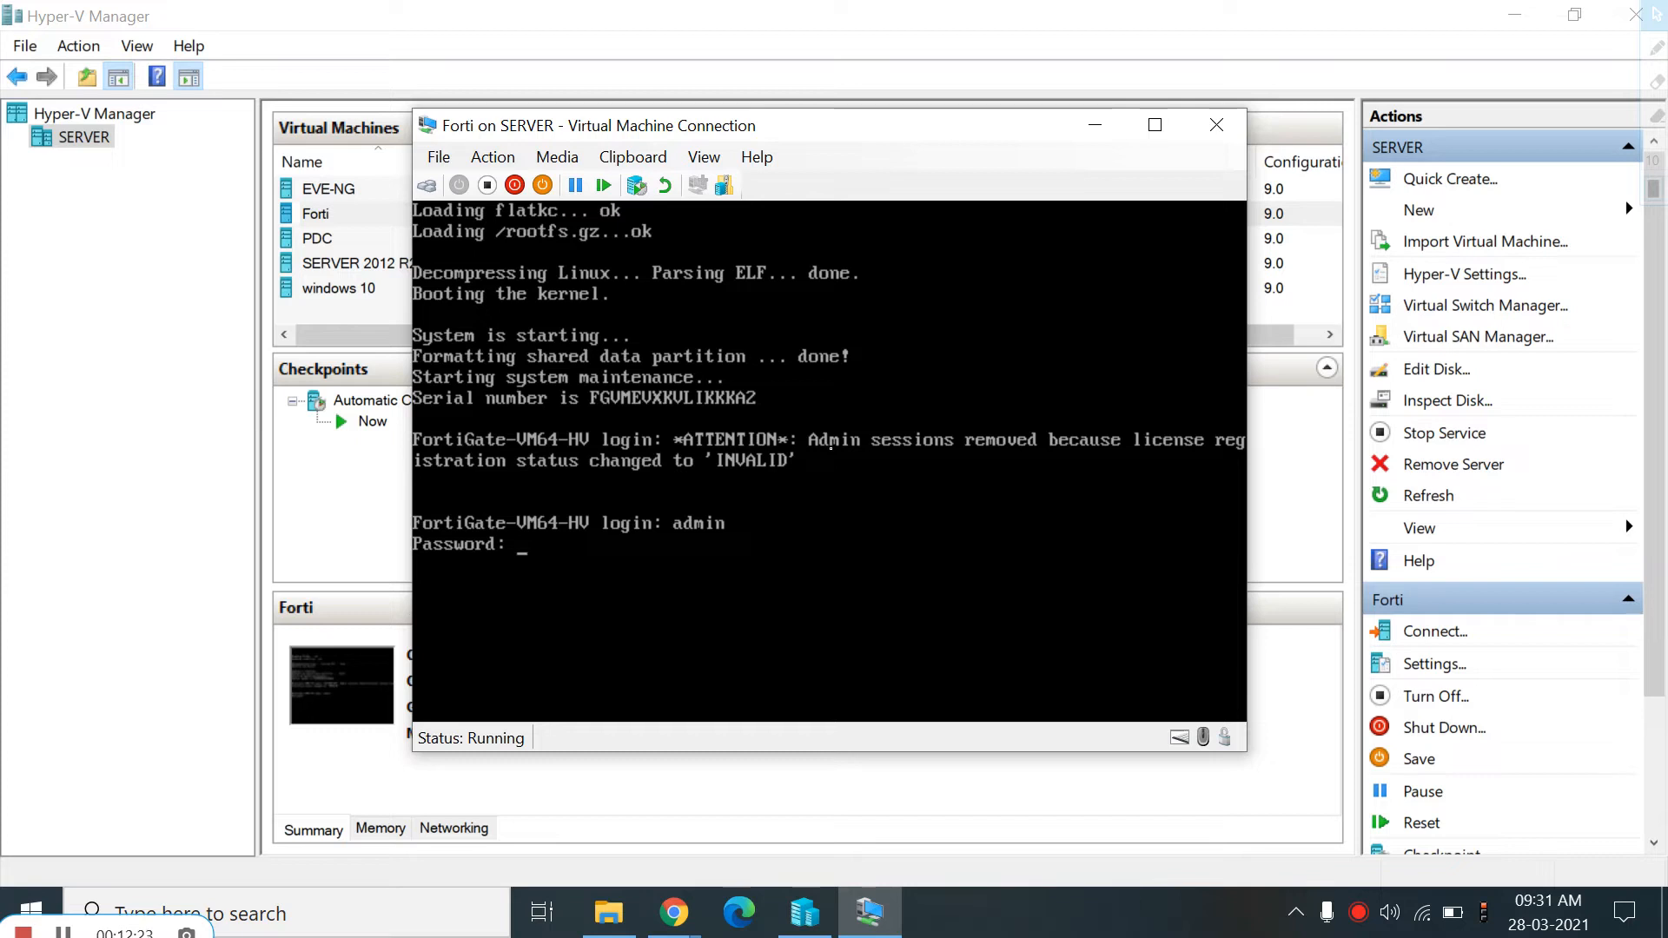
key("Return")
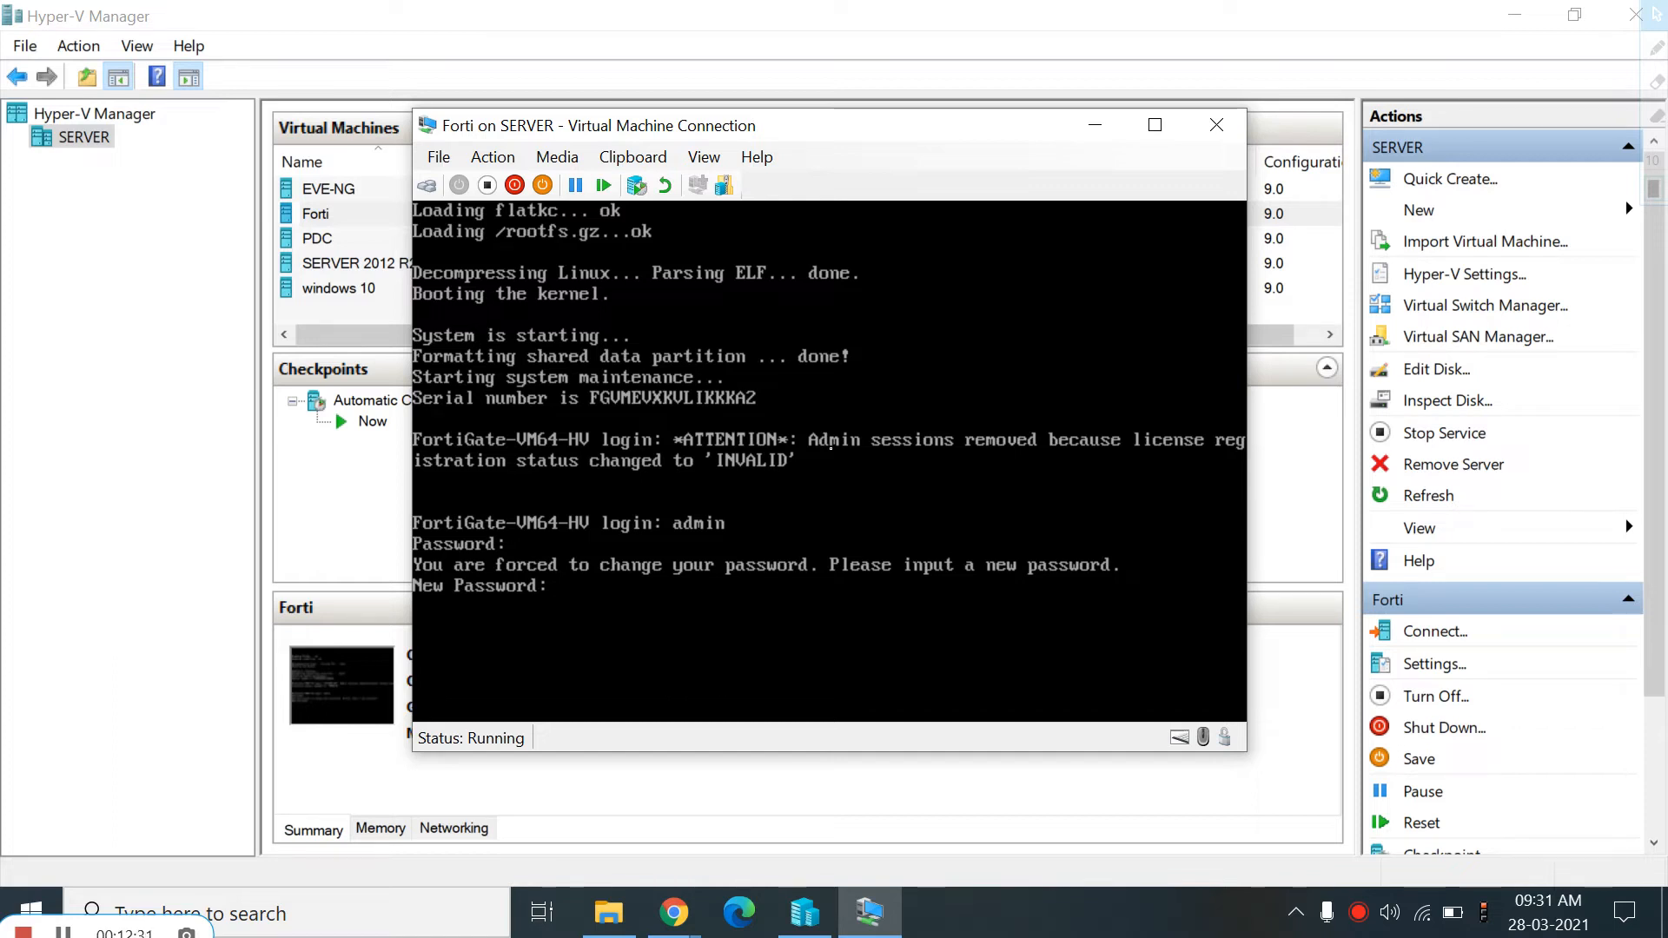
key("Return")
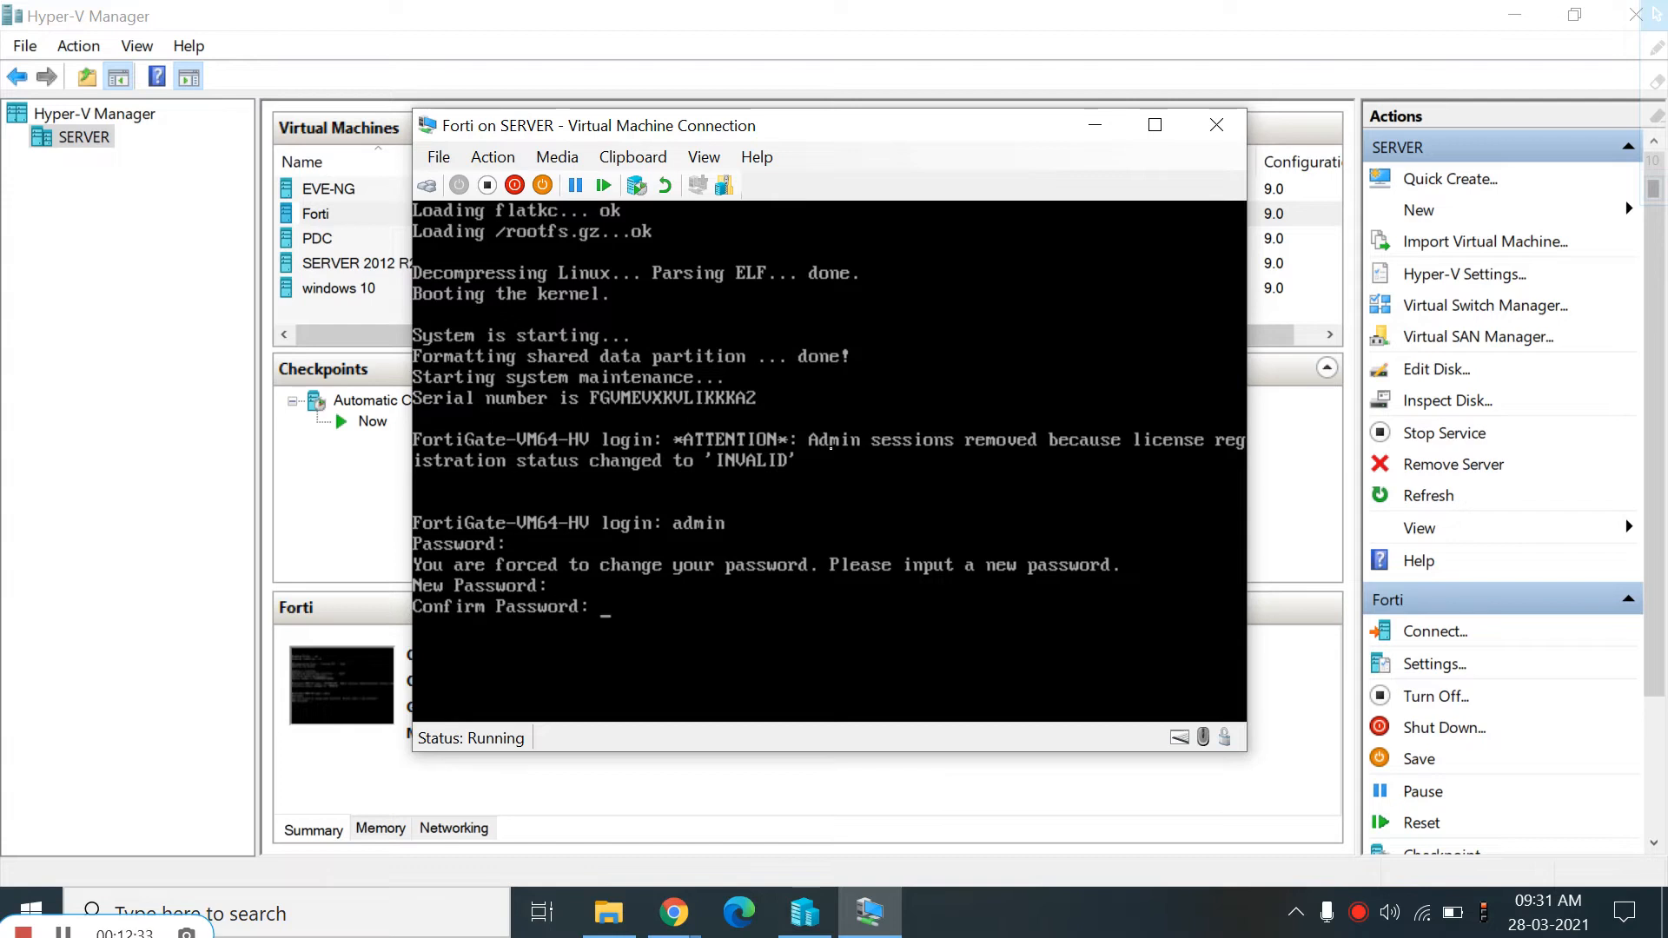
key("Return")
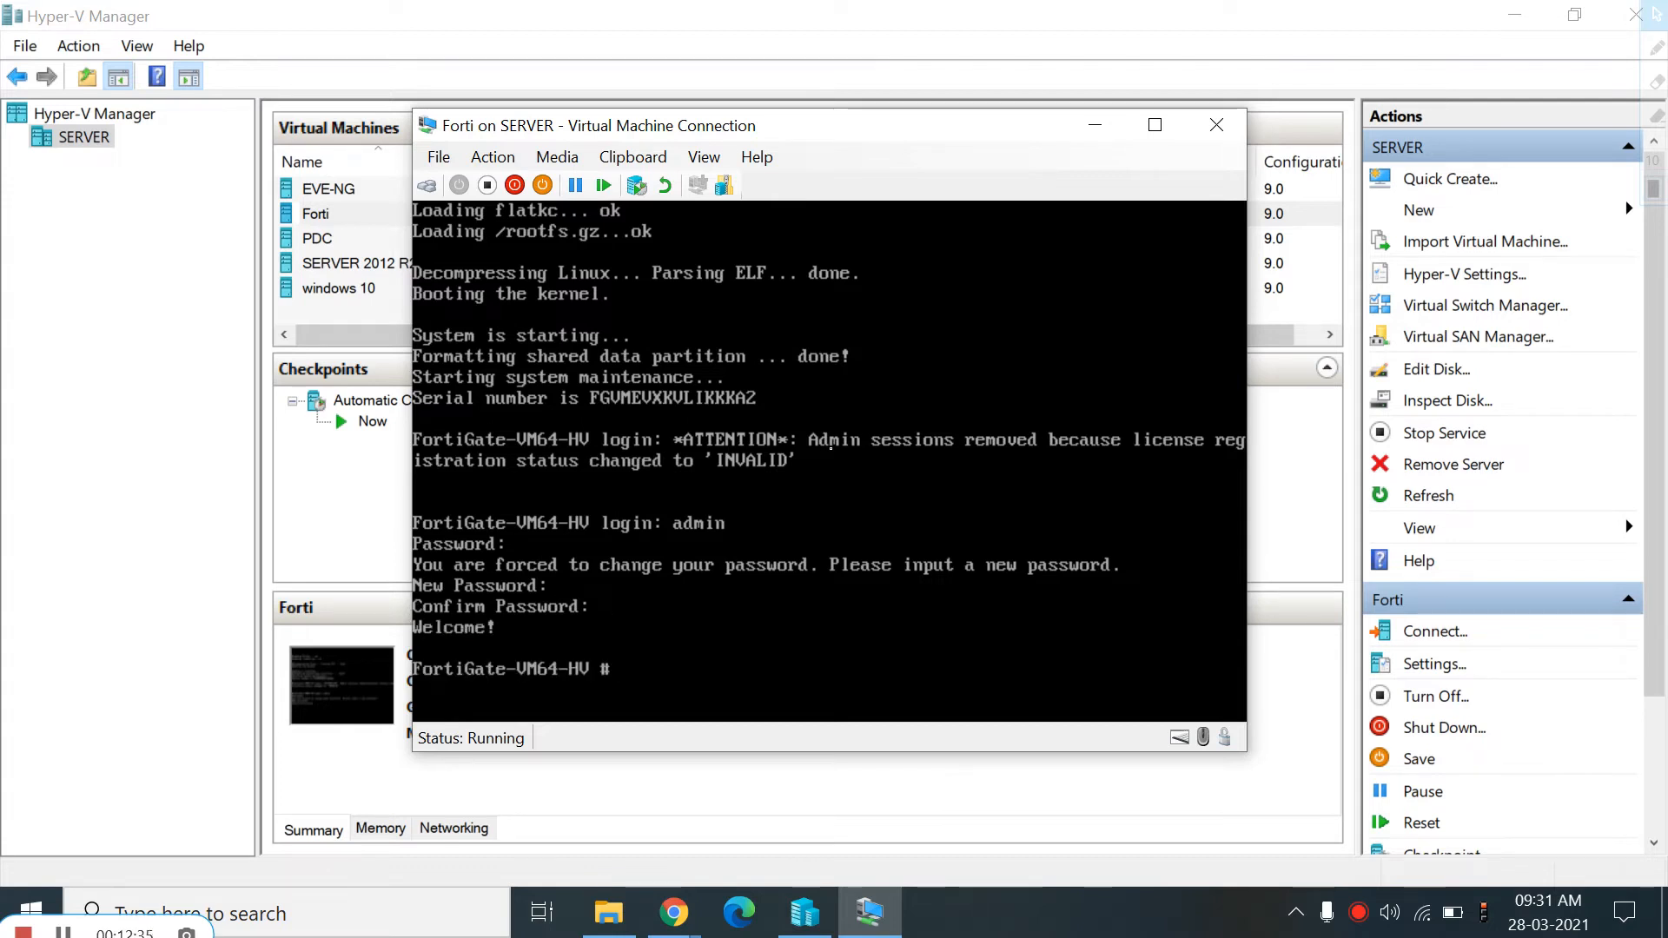
key("Return")
key("Return")
key("Return")
key("Return")
key("Return")
key("Return")
key("Return")
key("Return")
key("Return")
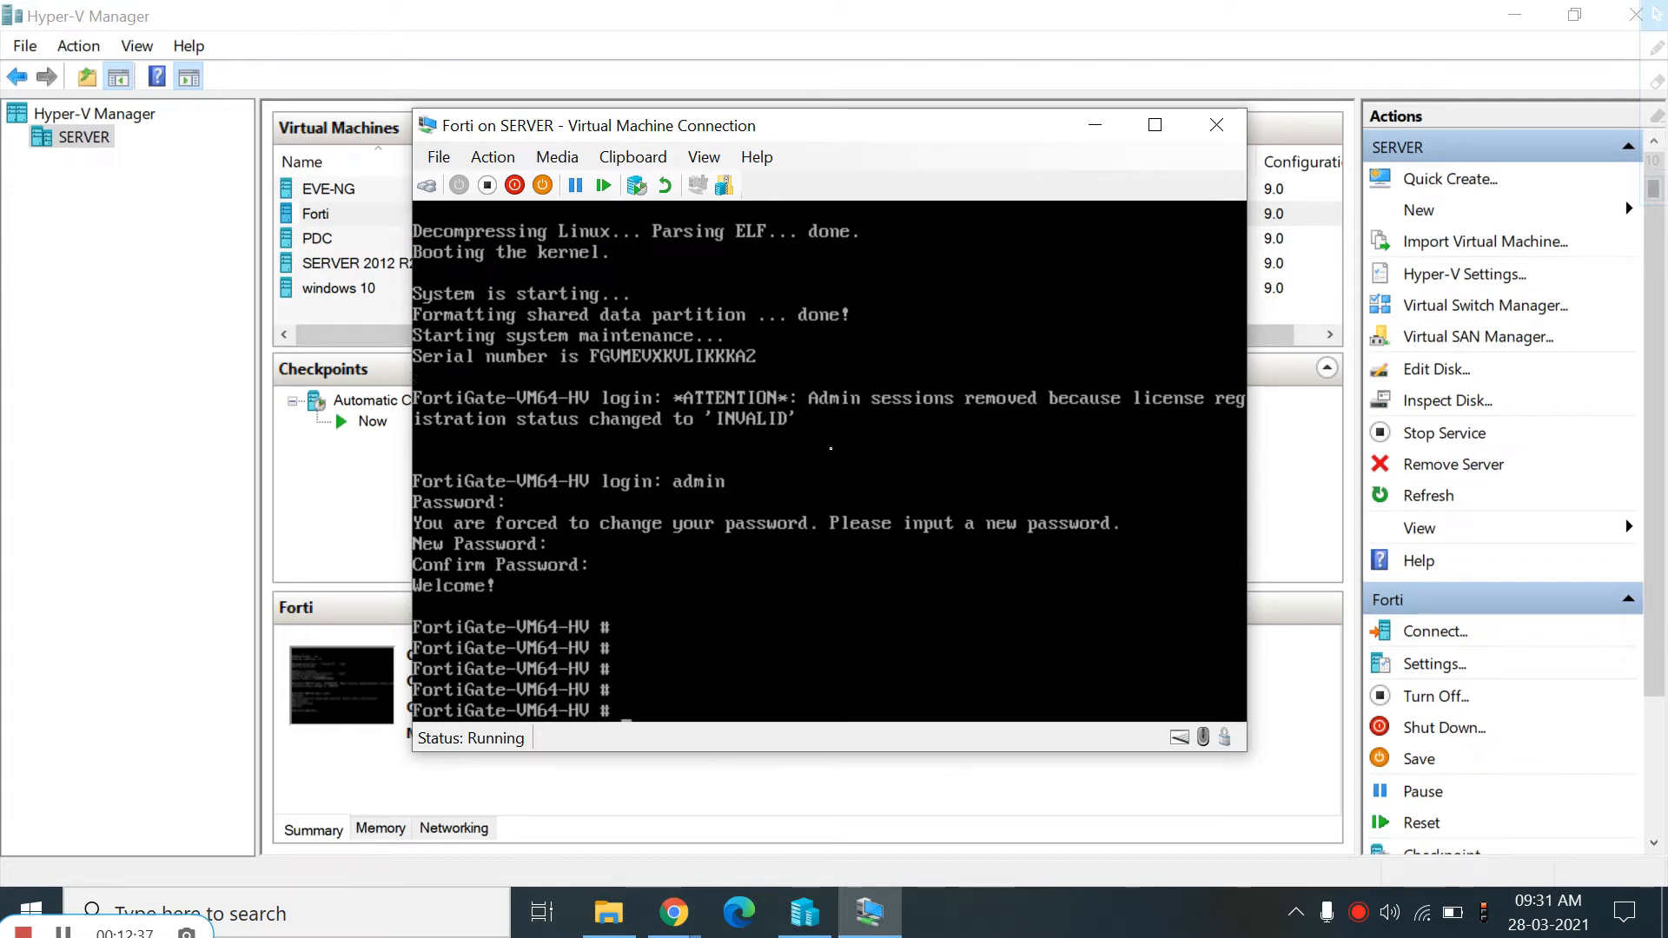
key("Return")
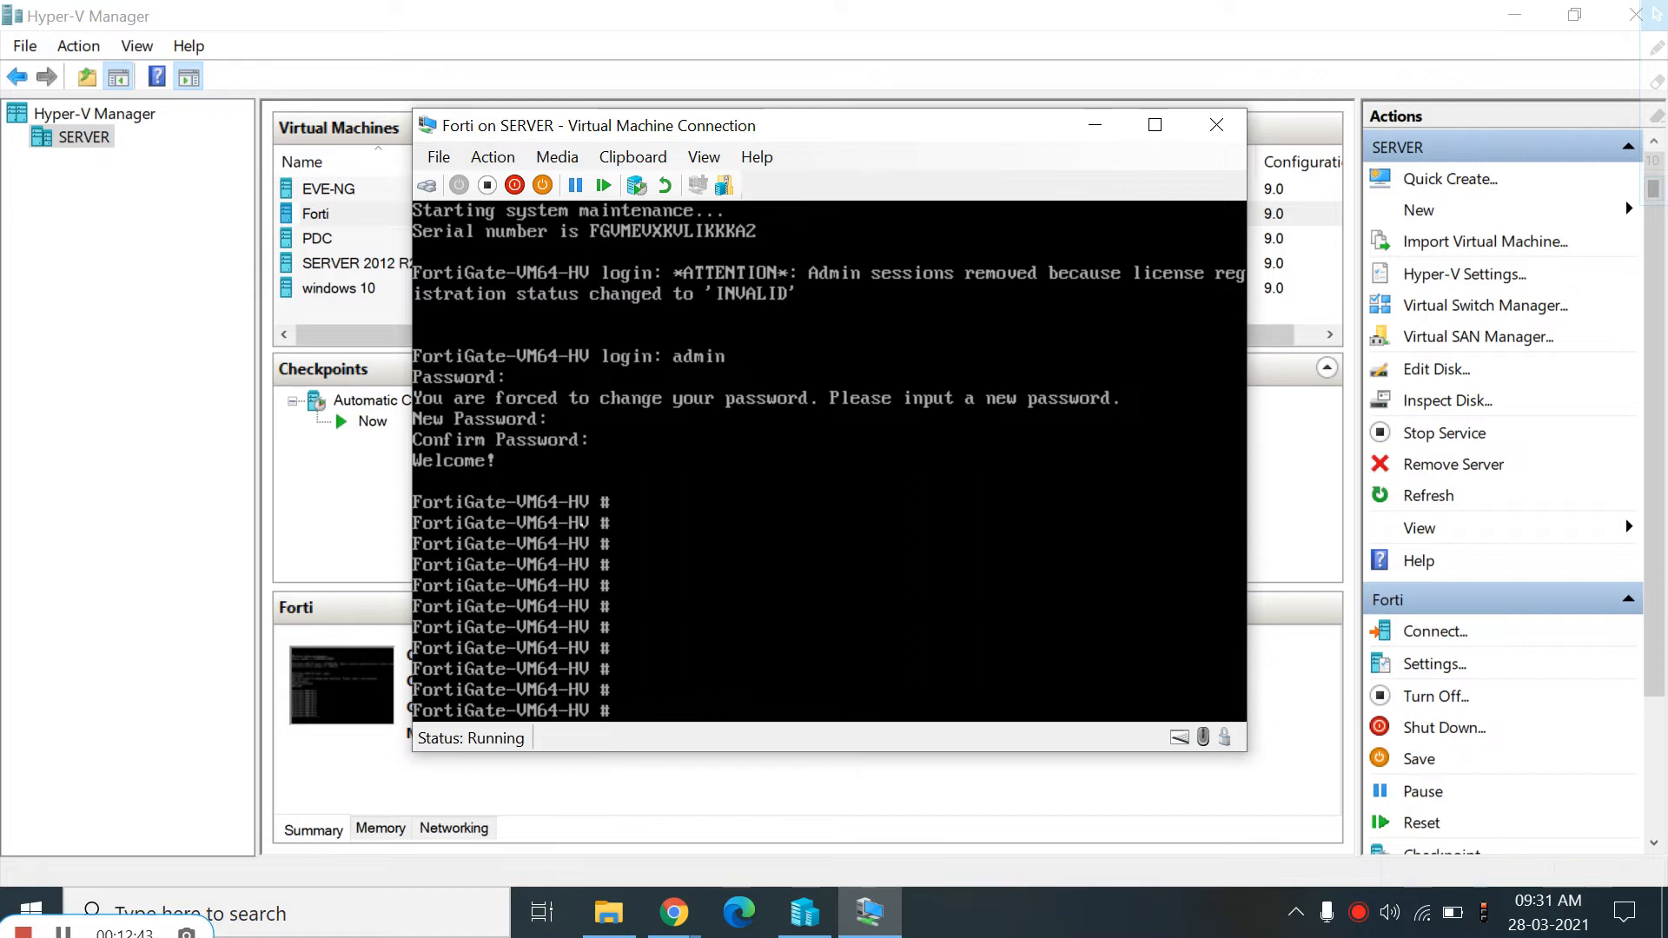
Run the show system interface command in the FortiGate console to list the interface addresses
type("show system interface")
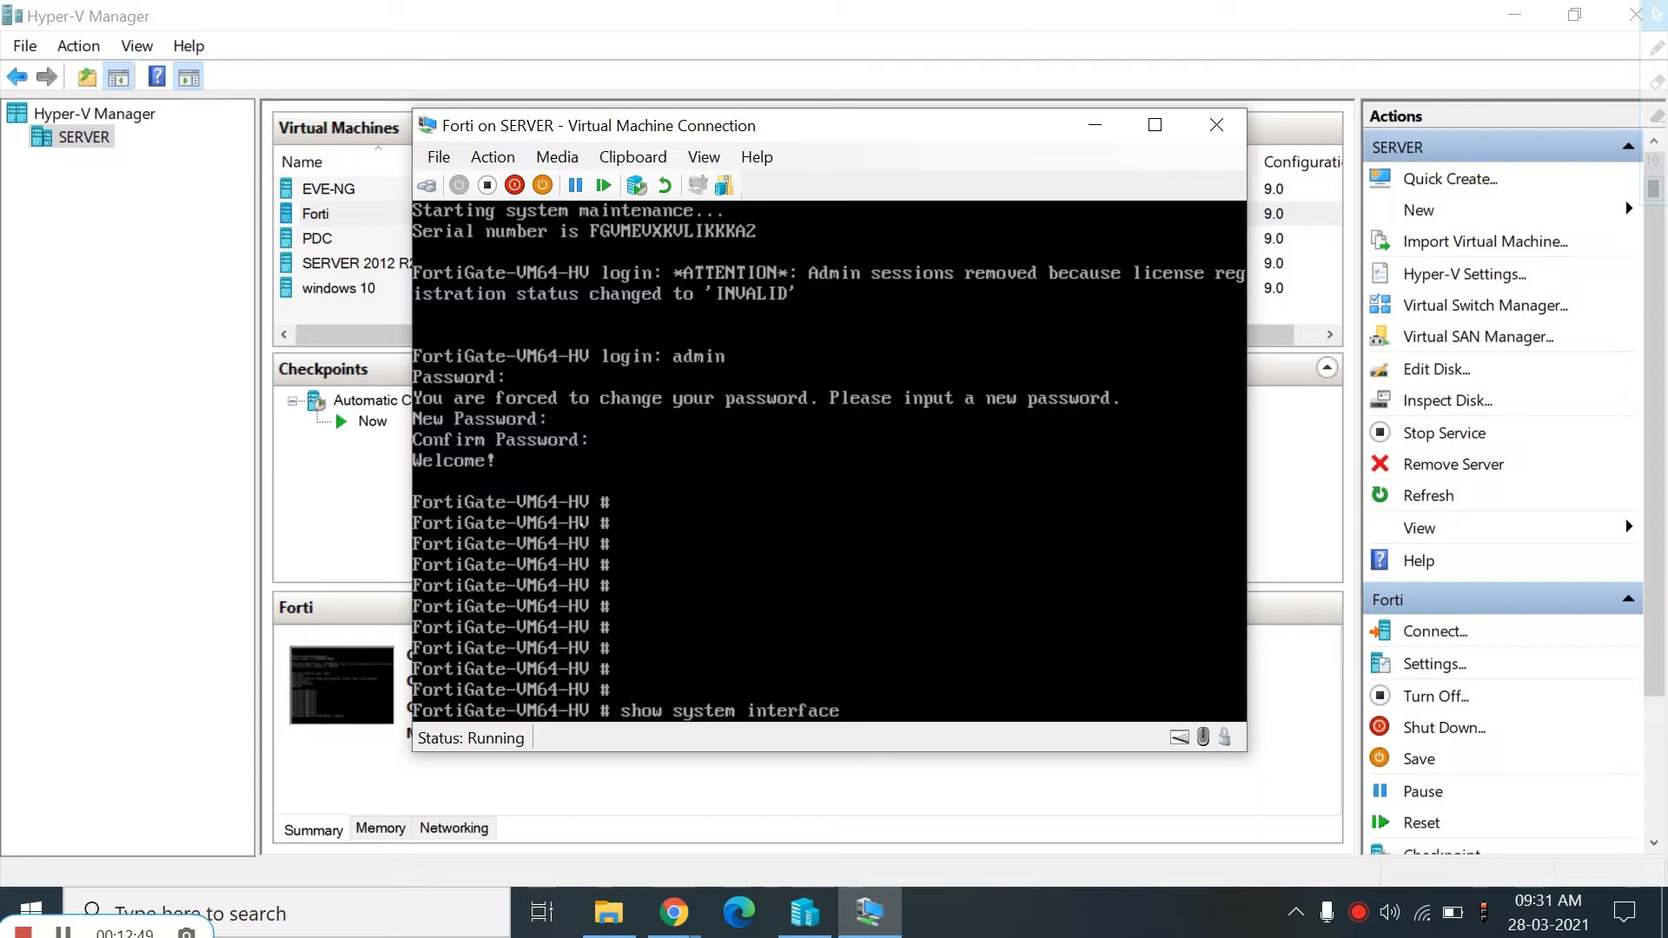
key("Return")
key("Up")
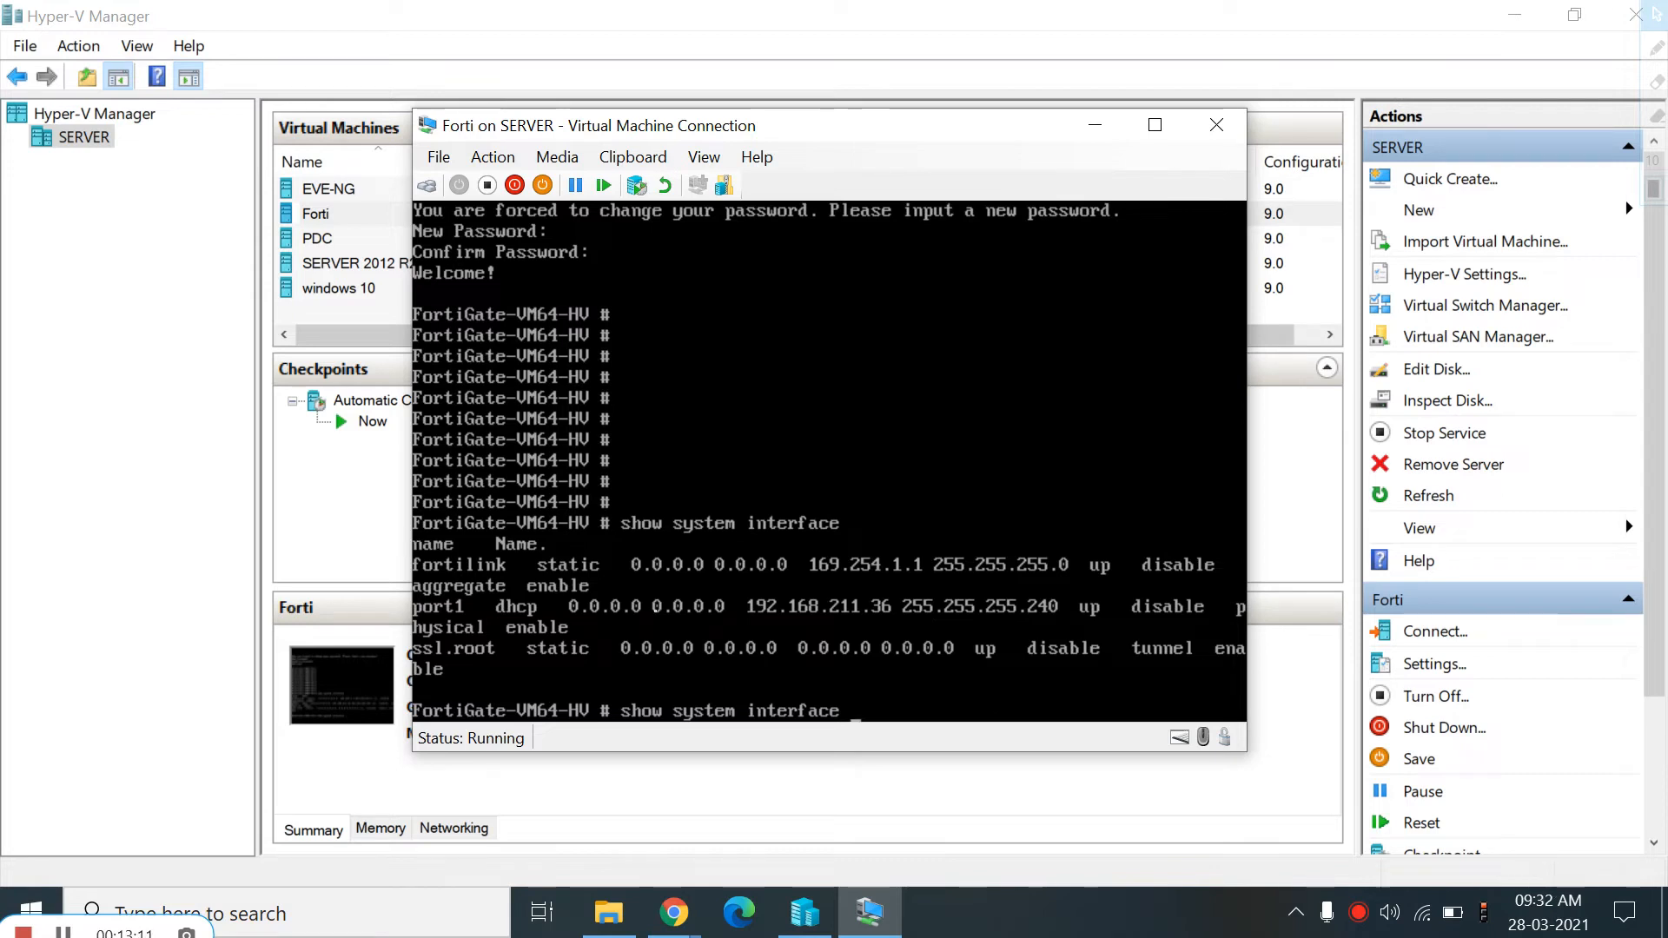
Open Paint from the Start search
mouse_move(674, 912)
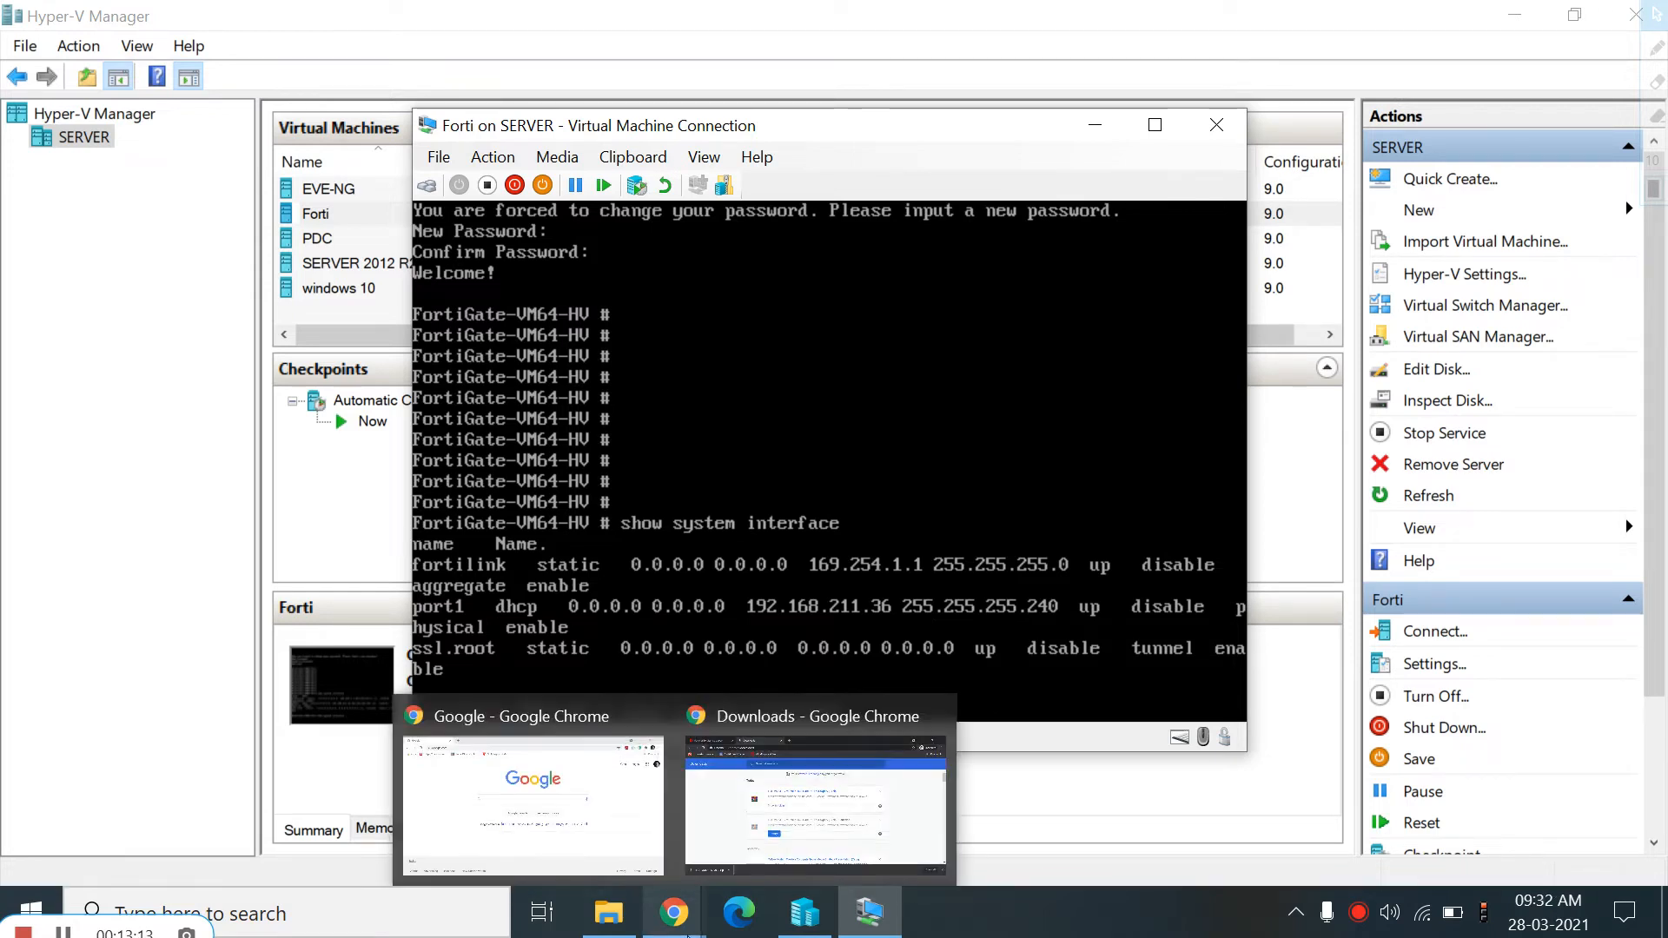
left_click(24, 907)
type("pain")
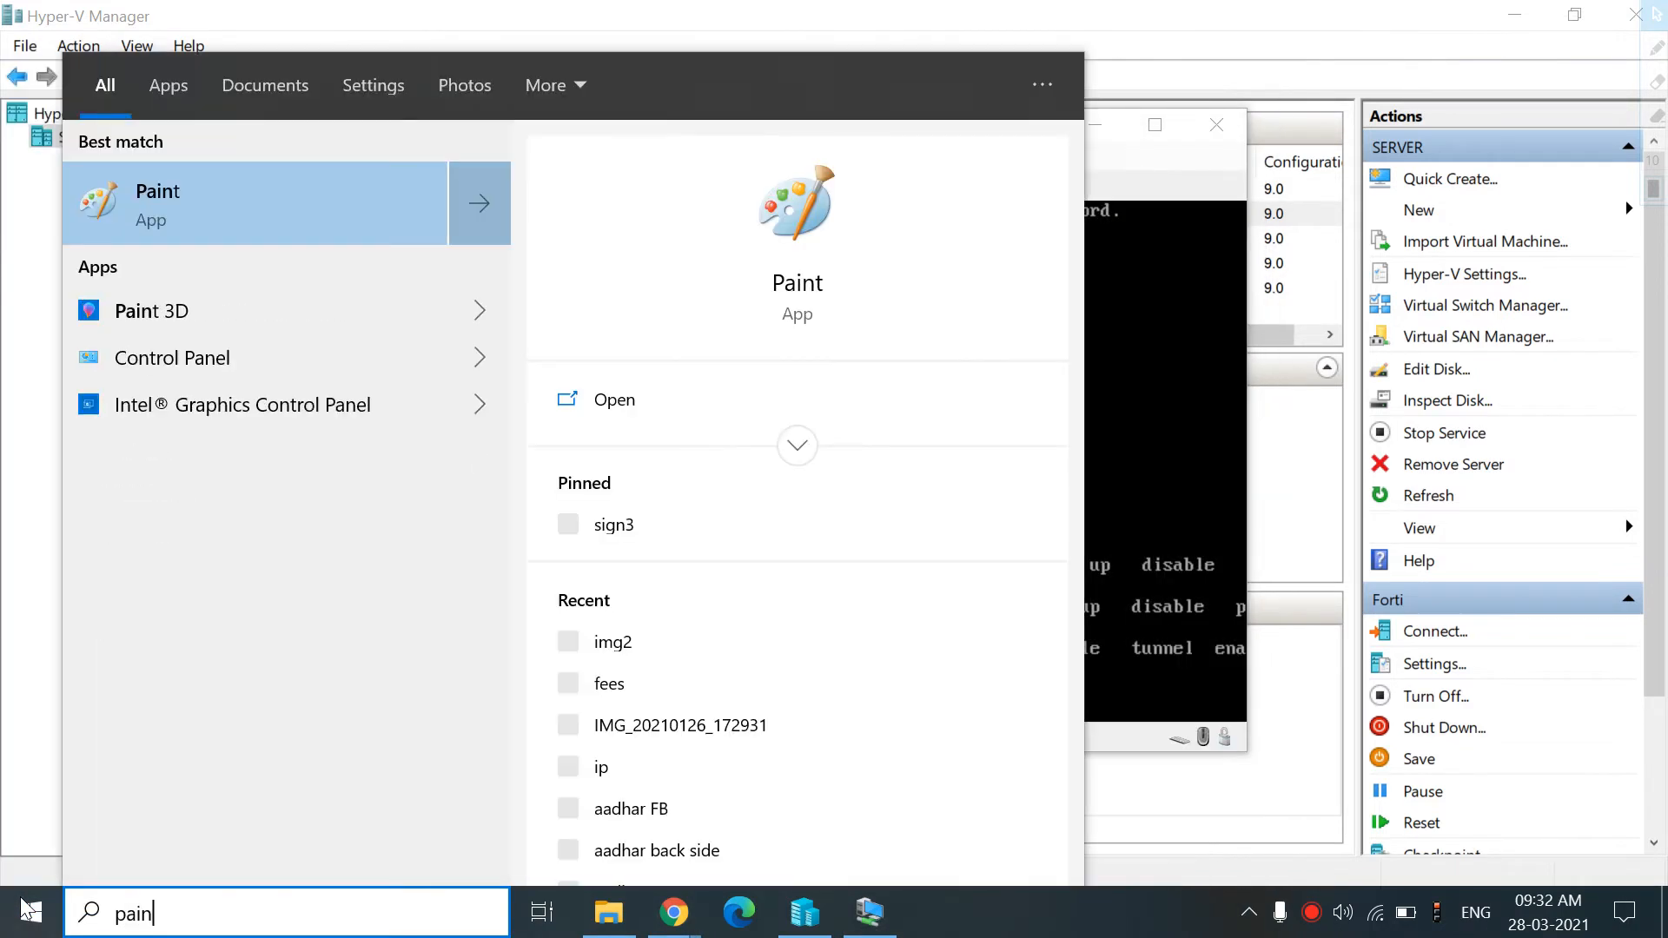
left_click(233, 182)
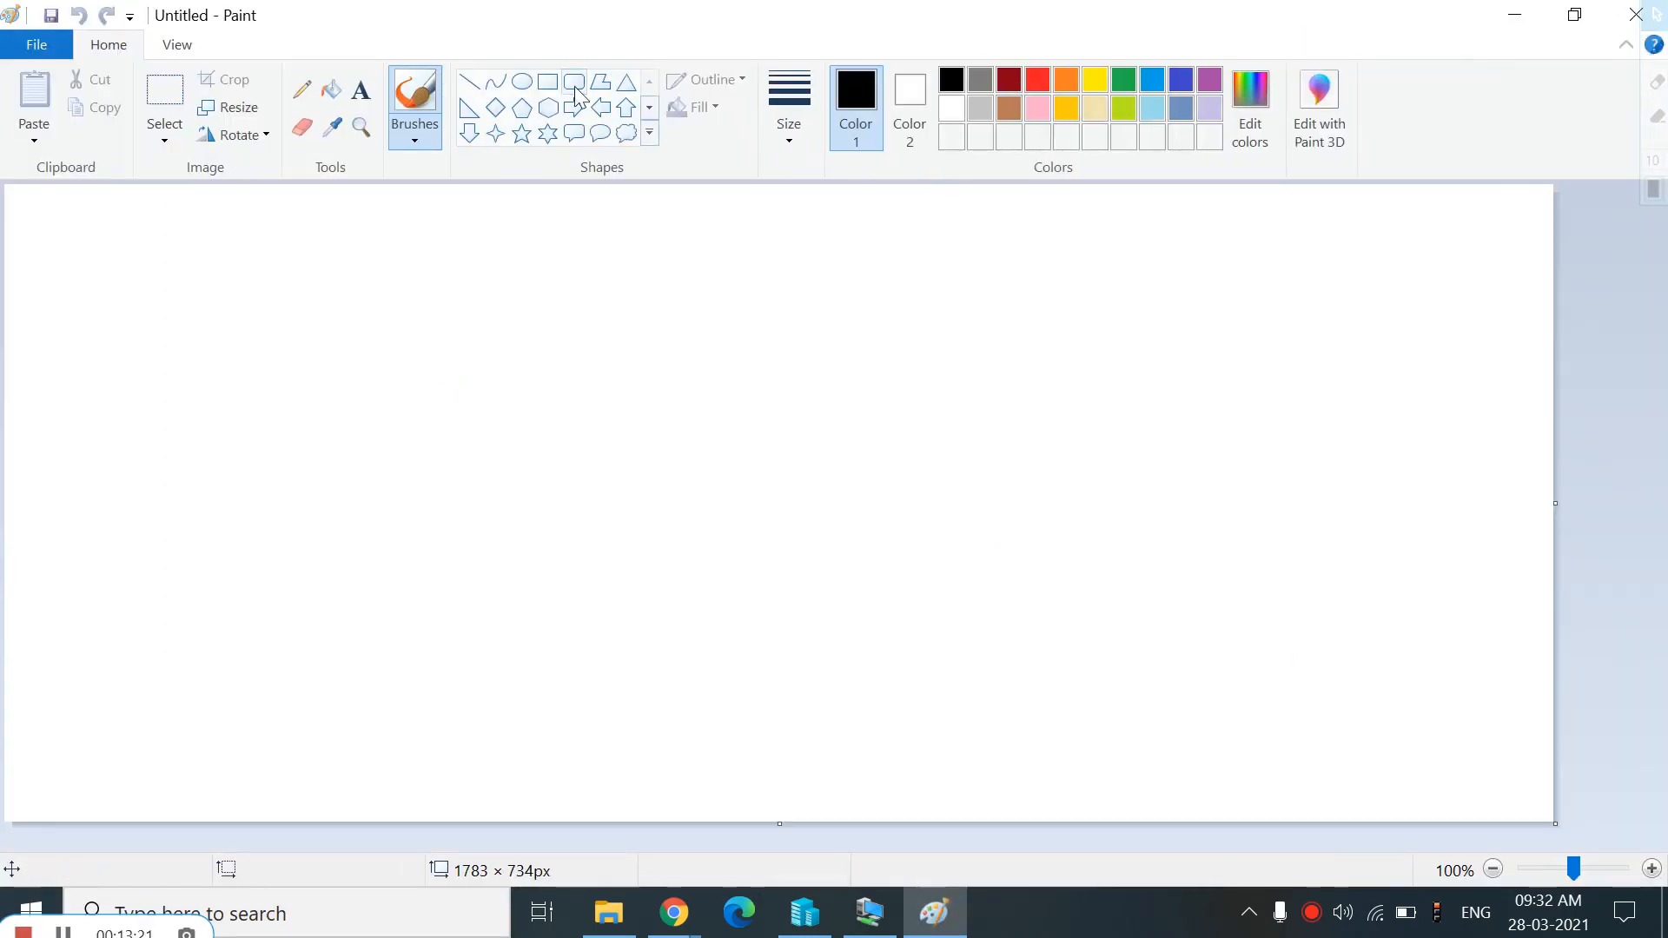
Draw a large outer rectangle about 1325 × 539 px on the canvas, replacing a small first attempt
left_click(547, 82)
left_click_drag(235, 258, 296, 443)
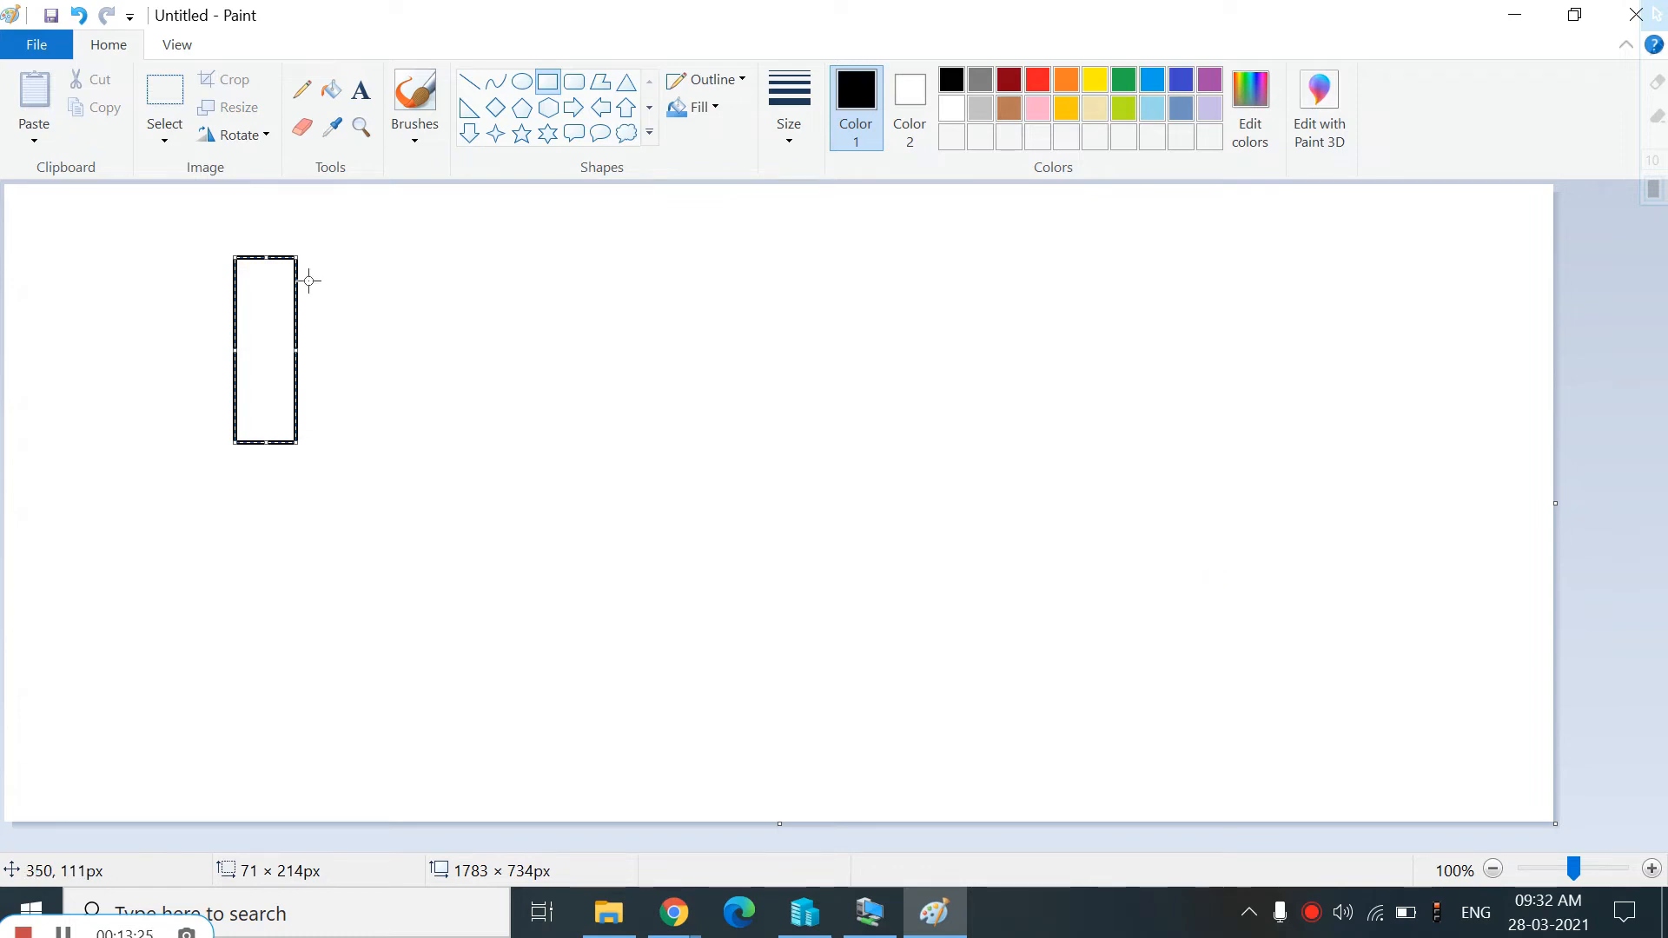
key("ctrl+z")
left_click_drag(251, 226, 1399, 692)
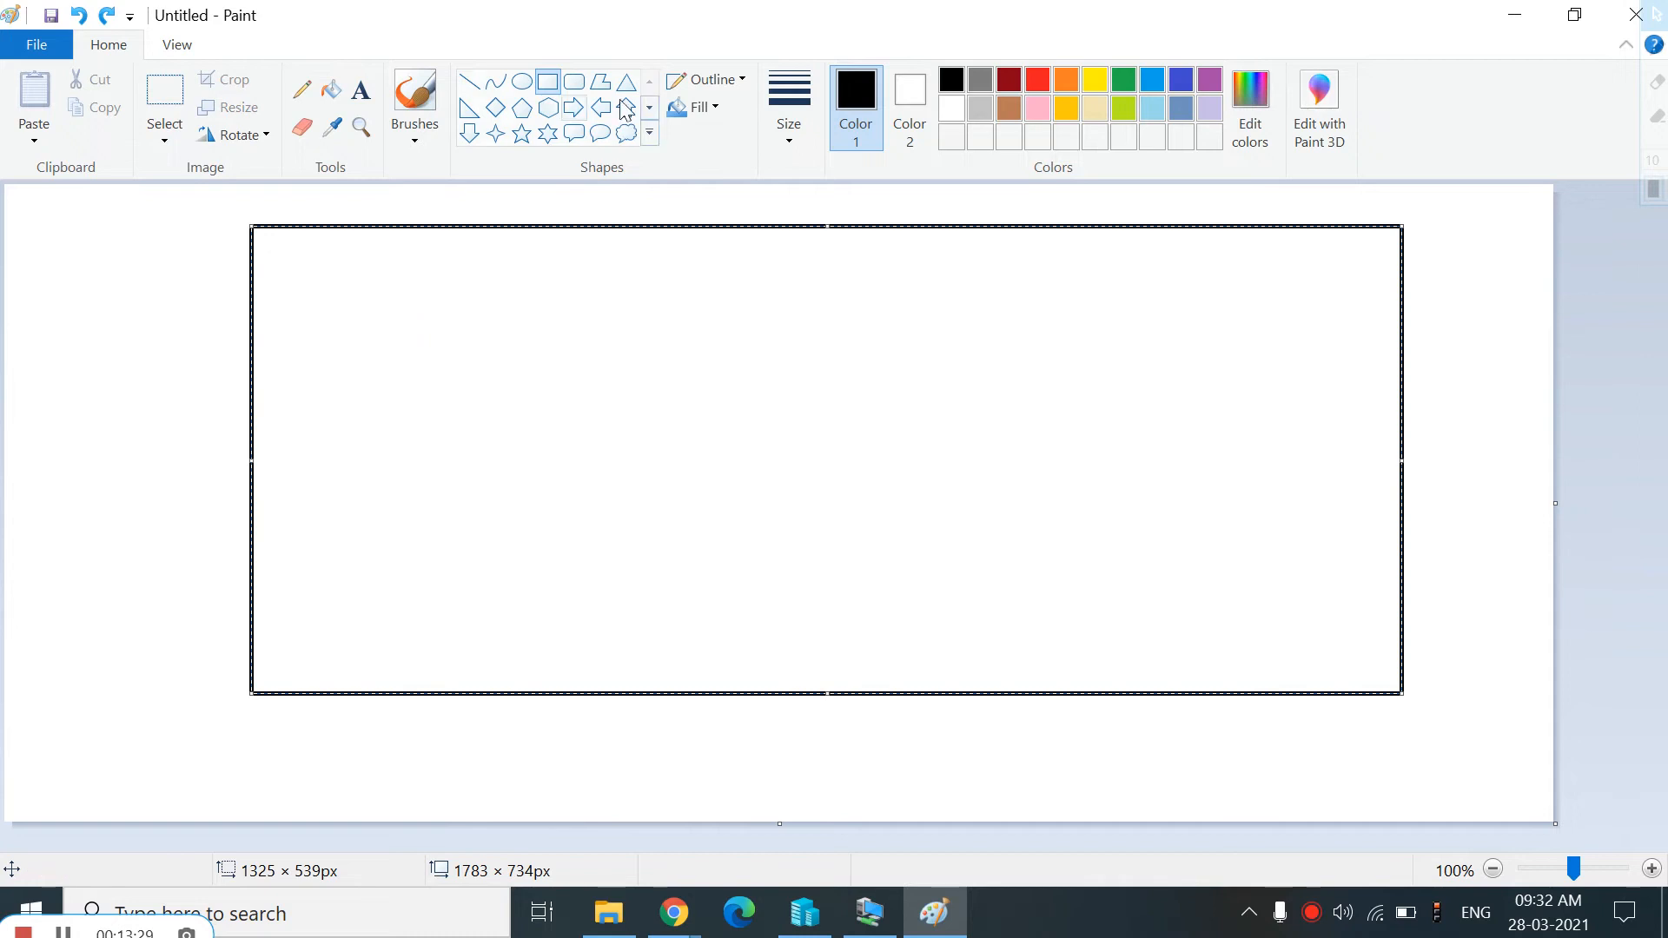
left_click(121, 310)
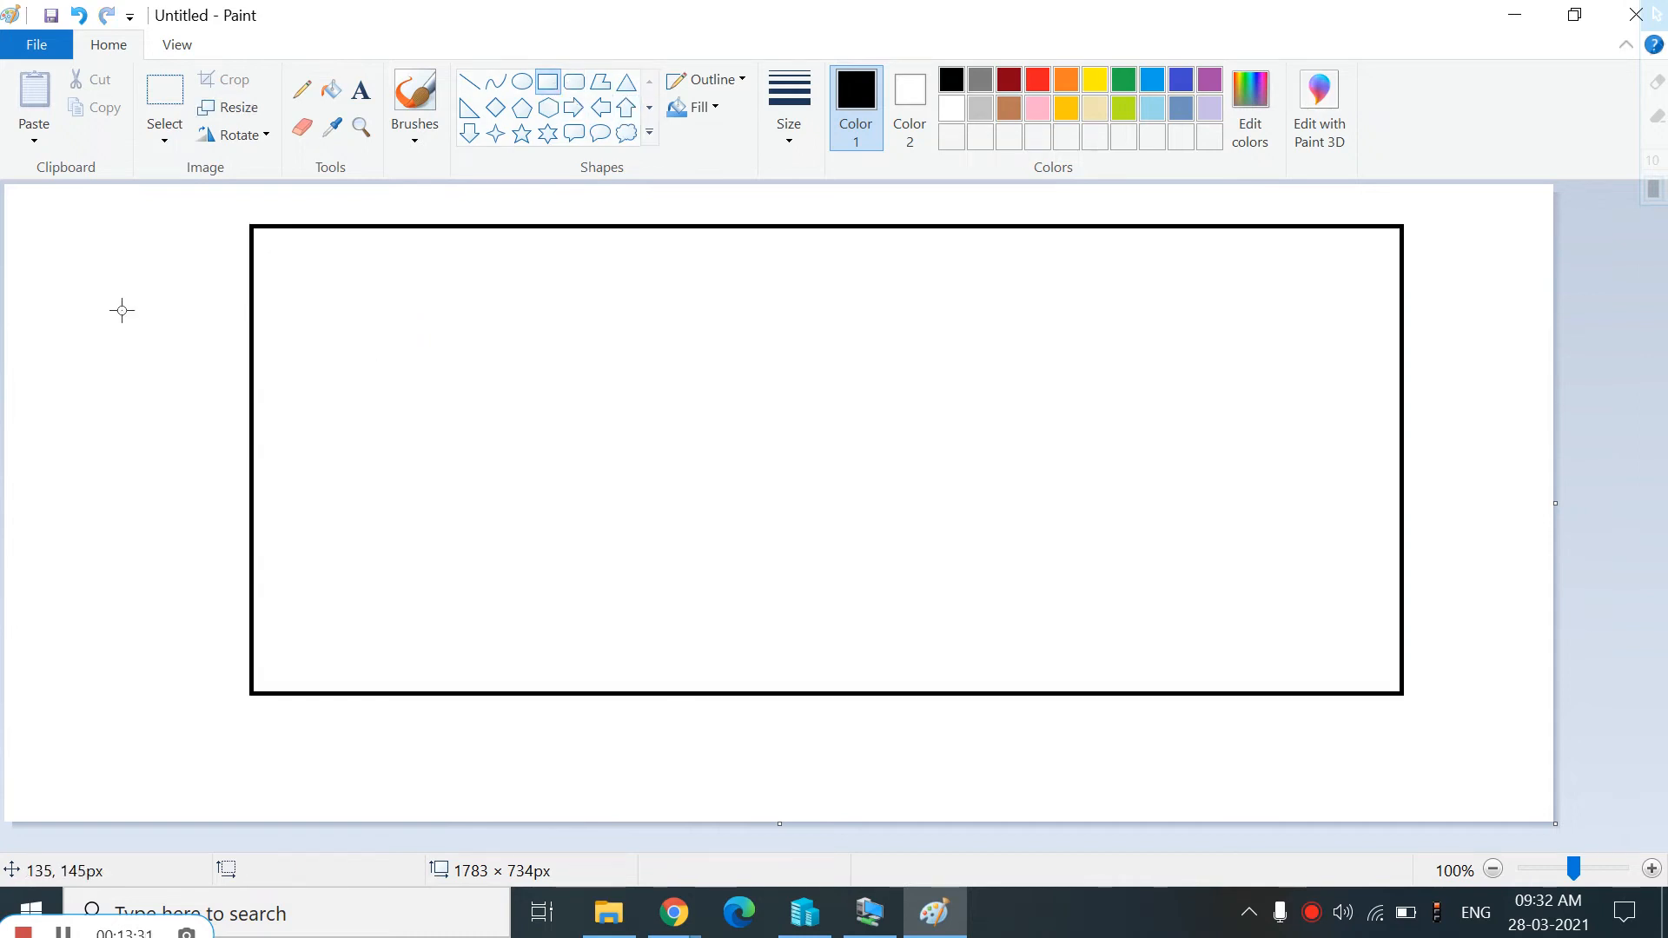
Draw a second rectangle about 1159 × 409 px inside the outer one and nudge it slightly left
left_click_drag(326, 295, 1333, 650)
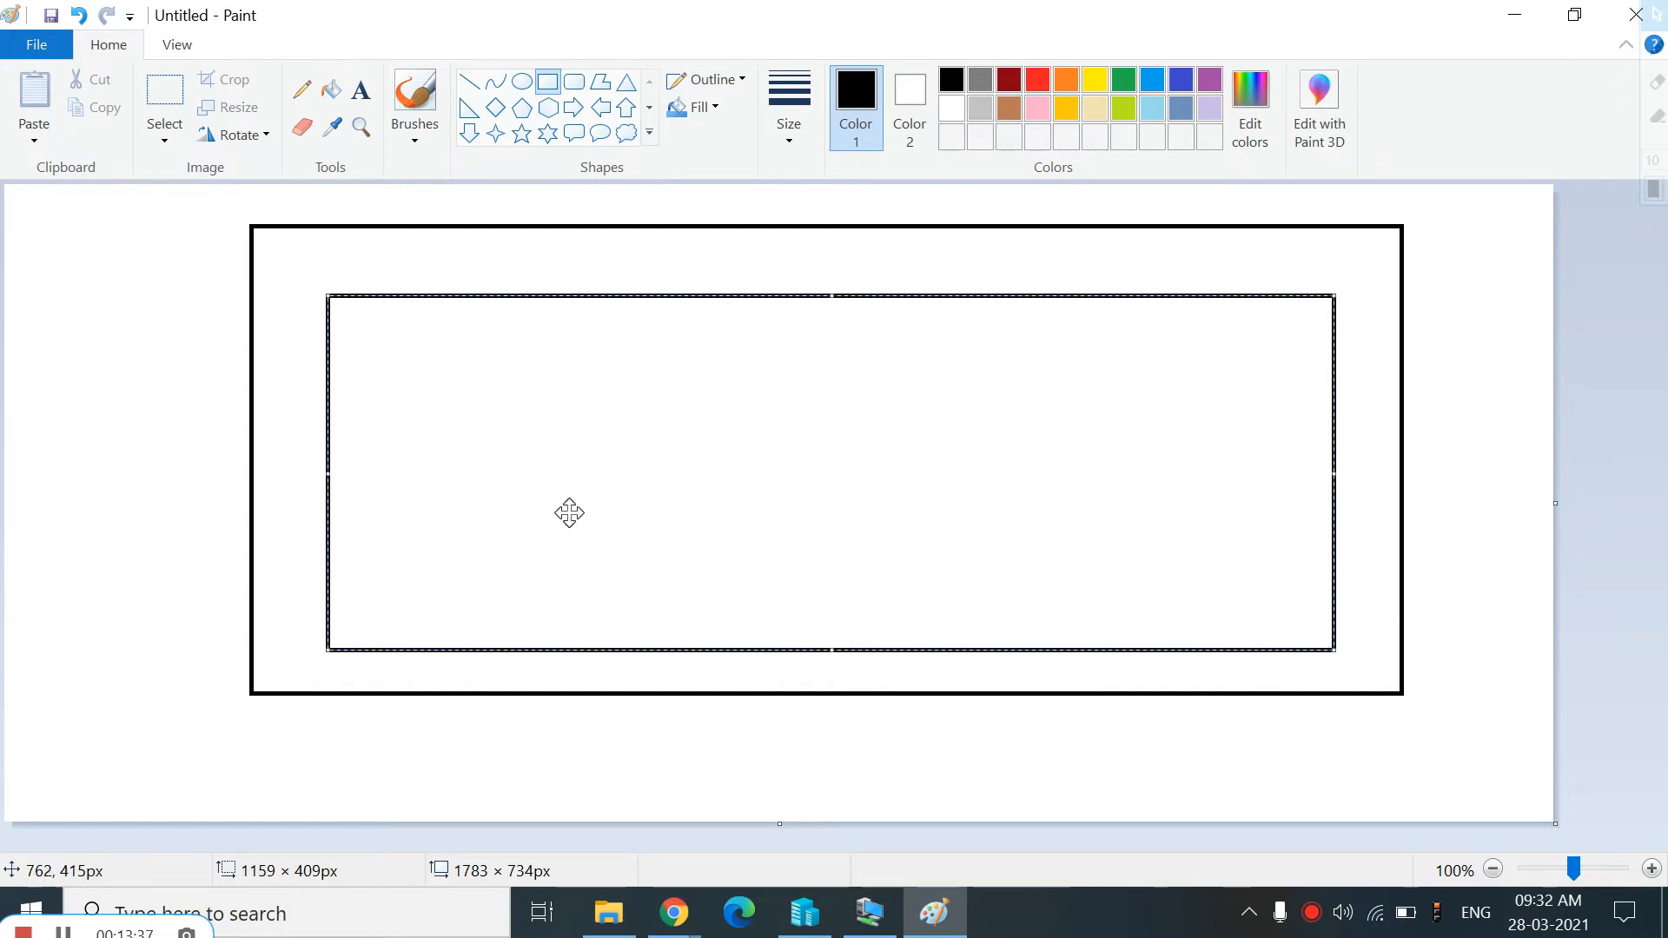
left_click_drag(316, 454, 309, 455)
Add red bold text "Laptop" on the outer rectangle's bottom edge
left_click(356, 95)
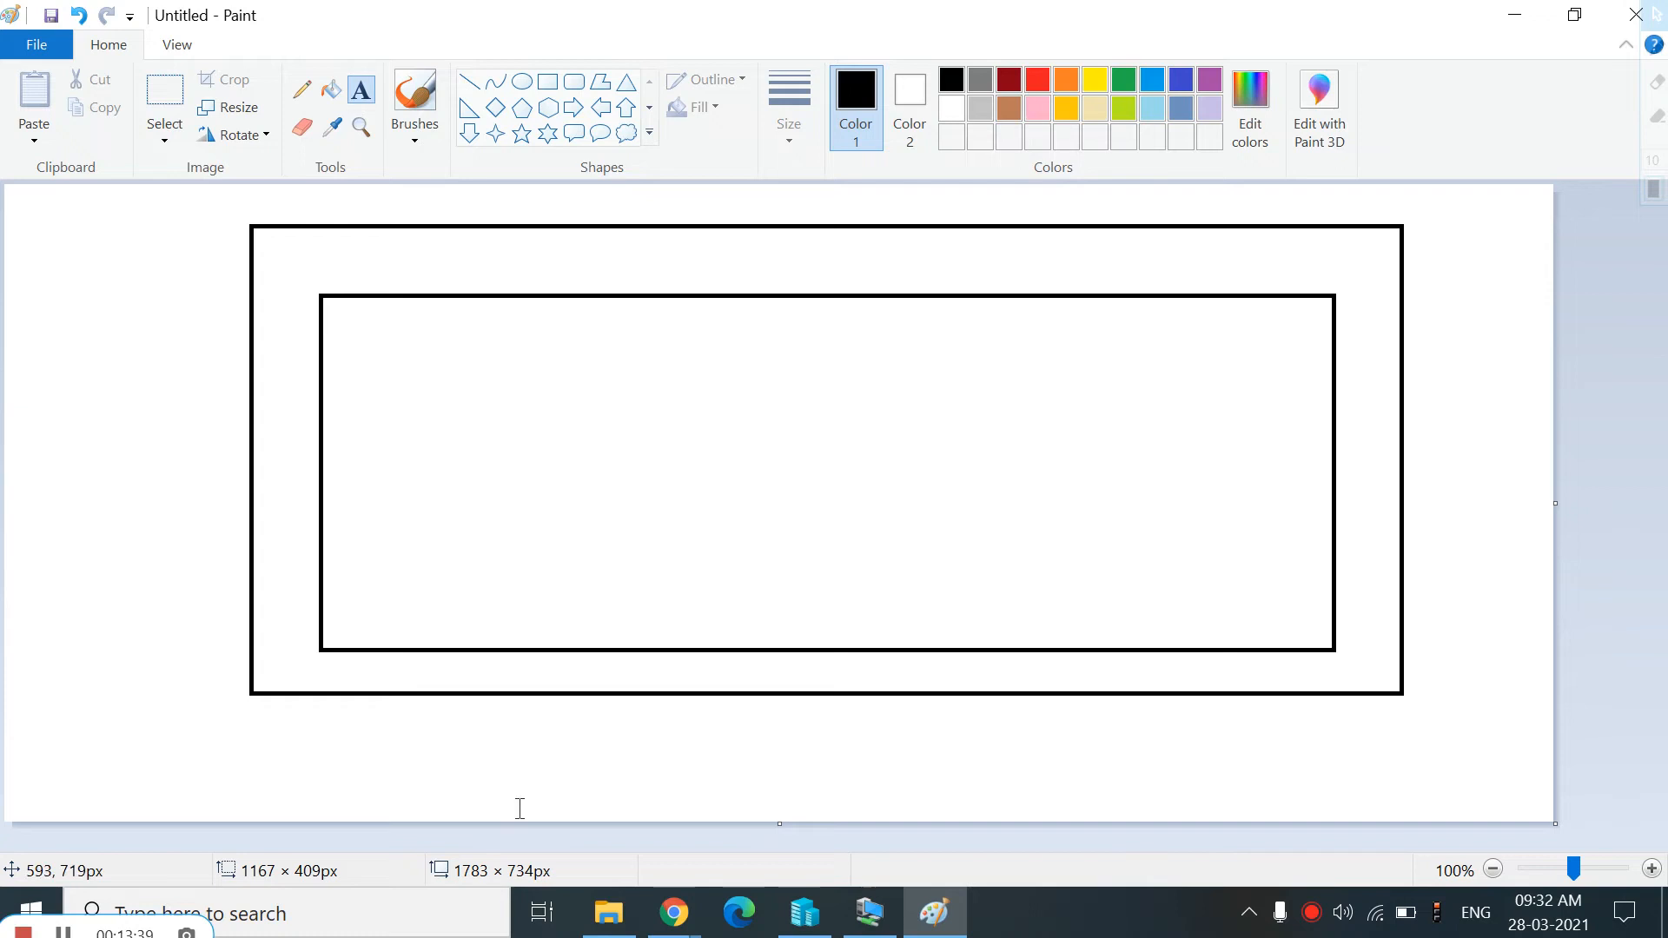
left_click(491, 684)
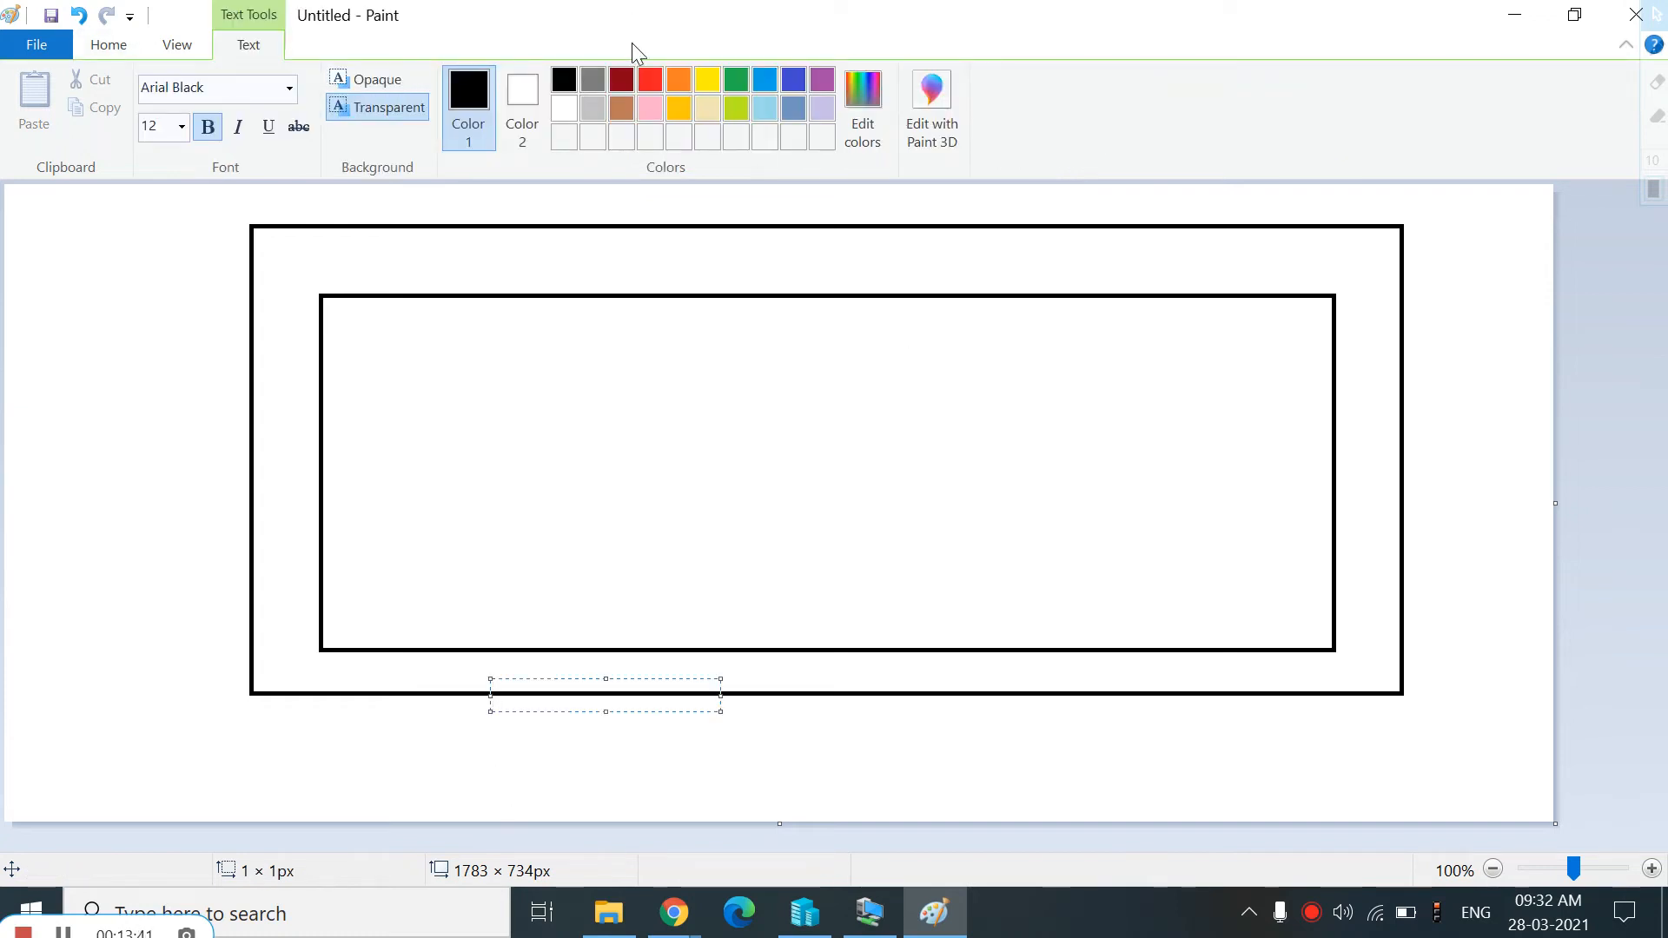
left_click(657, 82)
type("La")
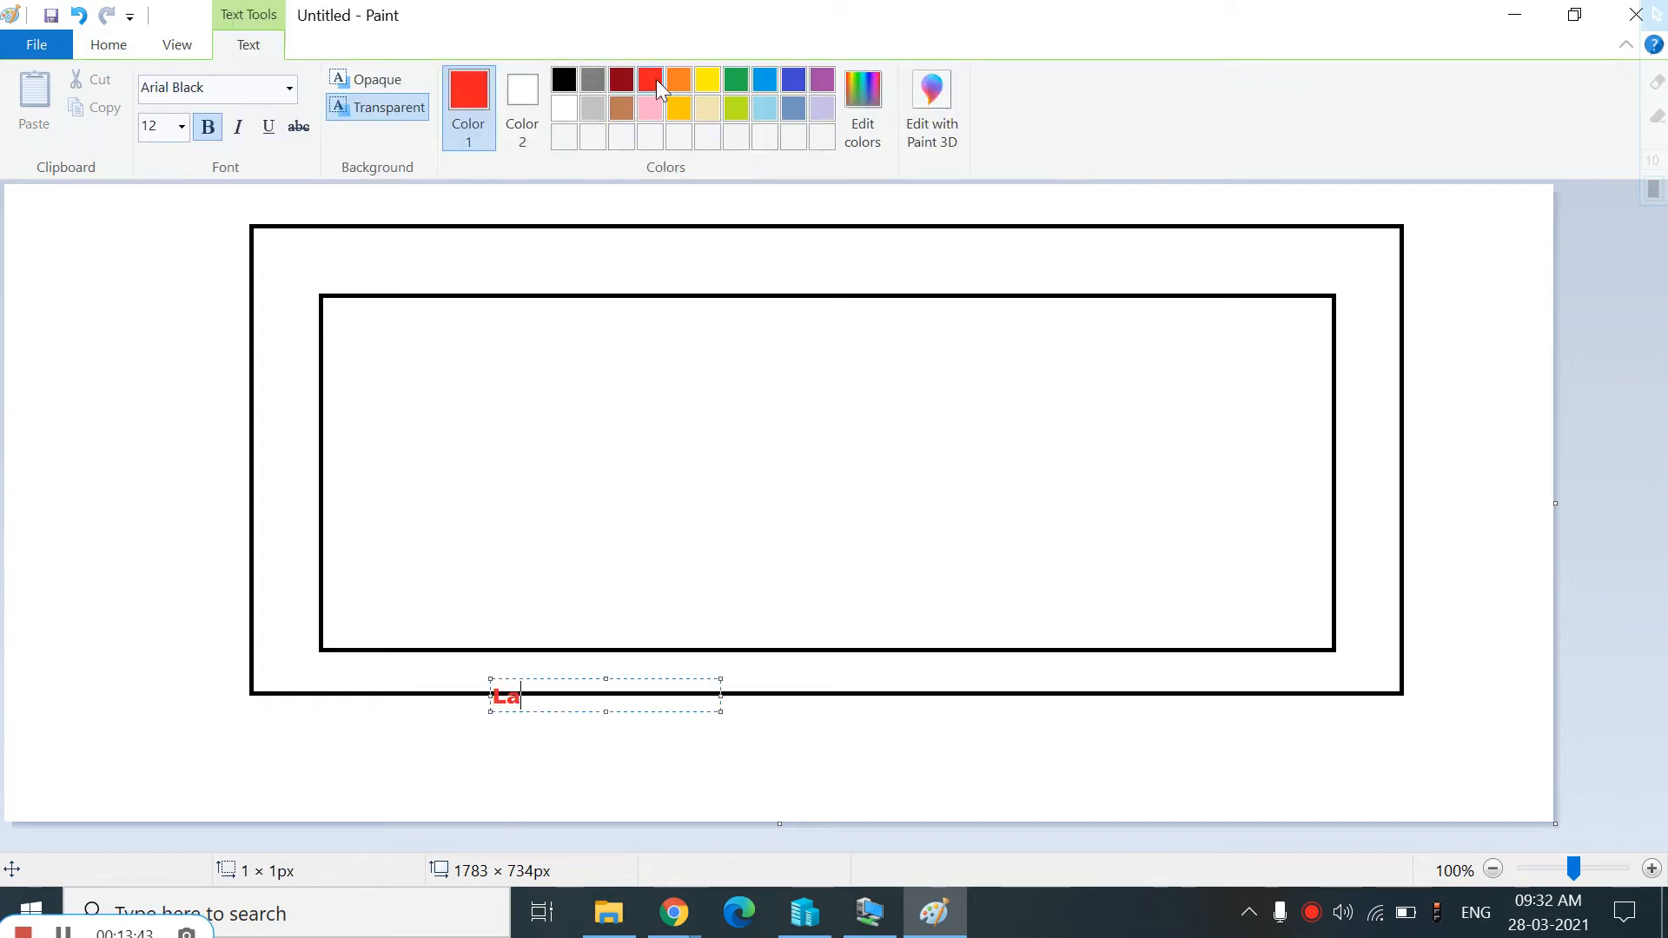
type("ptop")
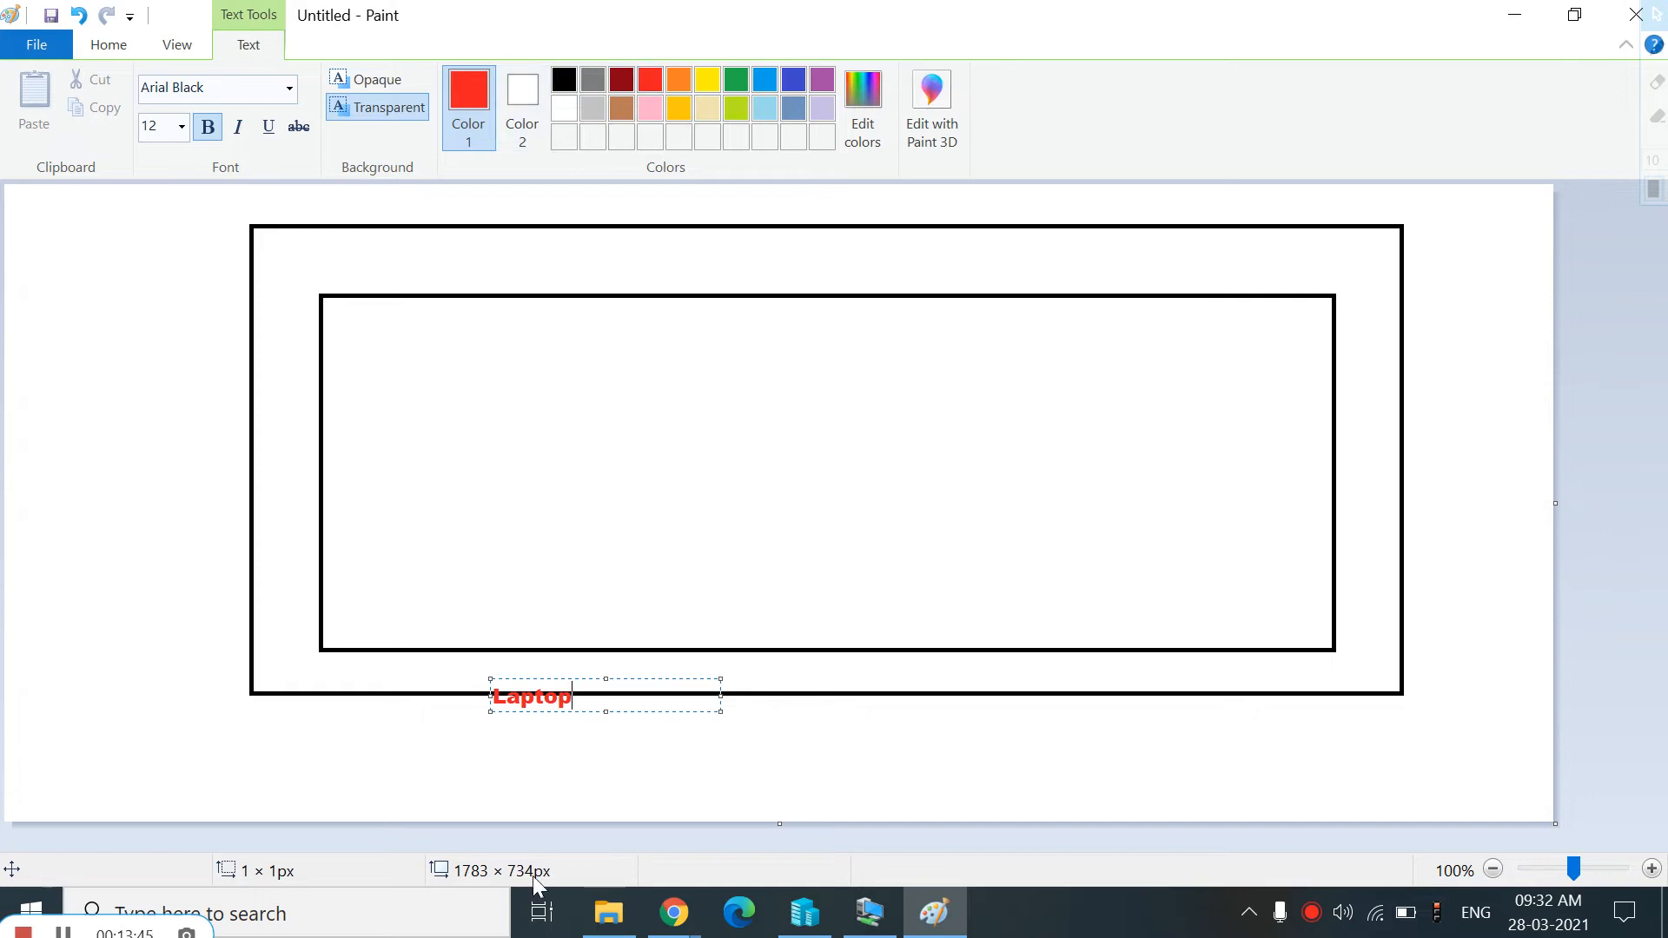
Add red text "Hyper-v" just above the inner rectangle's bottom edge
left_click(553, 633)
left_click(540, 631)
type("Hyper-v")
left_click(462, 498)
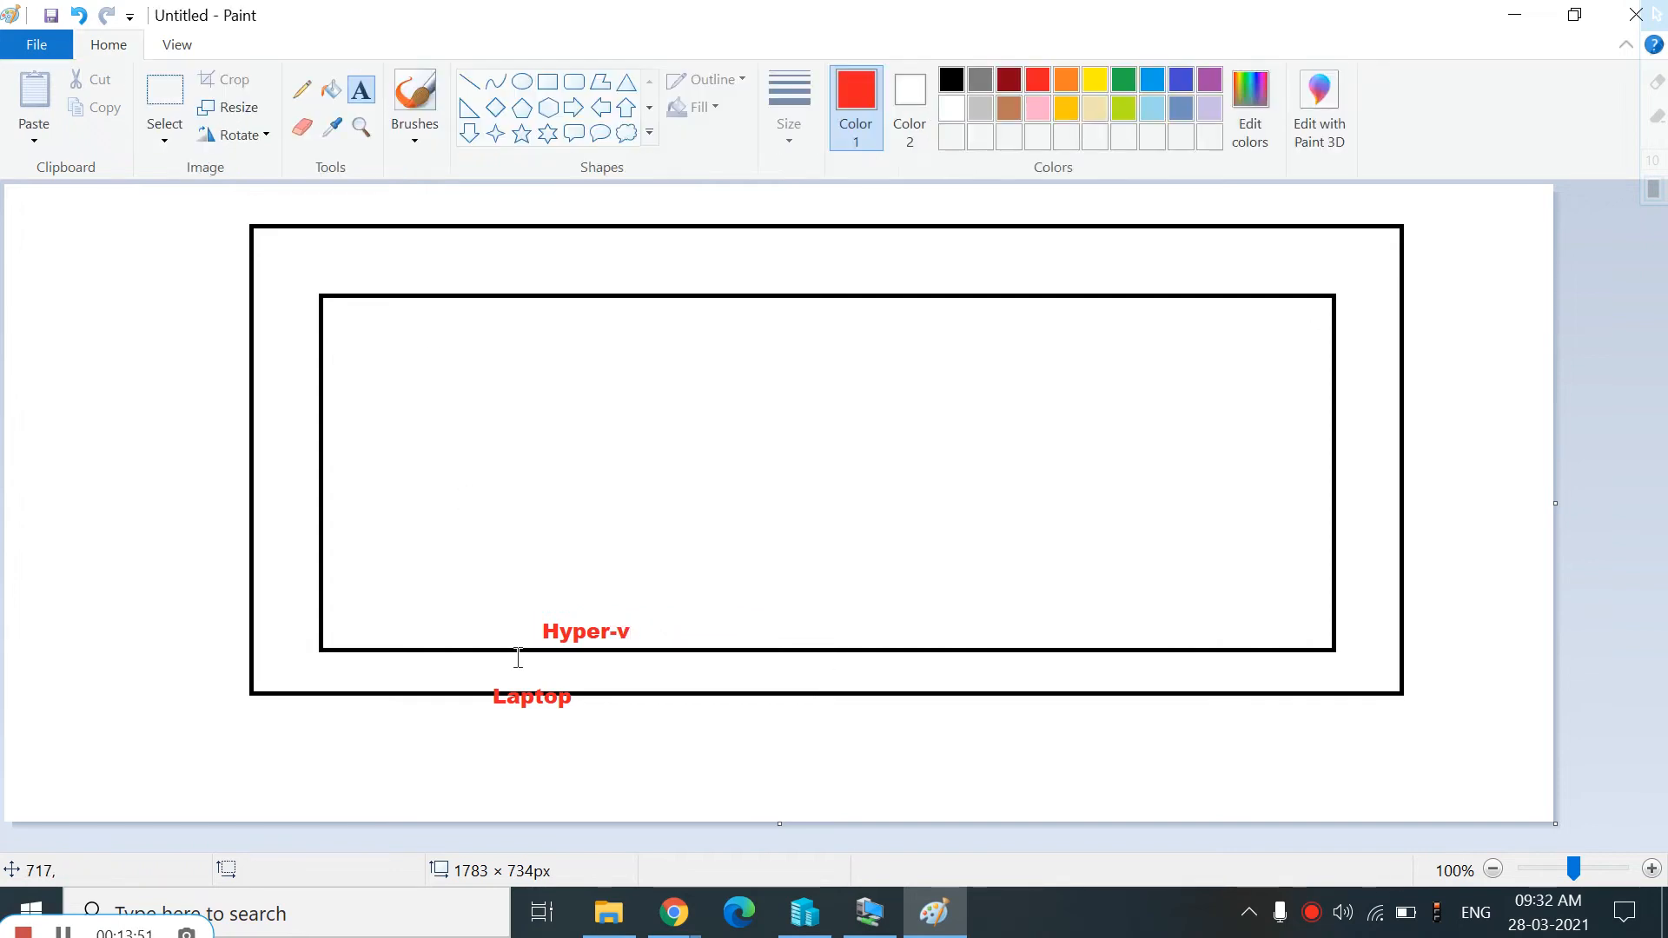
Draw a red rectangle about 322 × 180 px in the inner rectangle's upper-left area
left_click(547, 81)
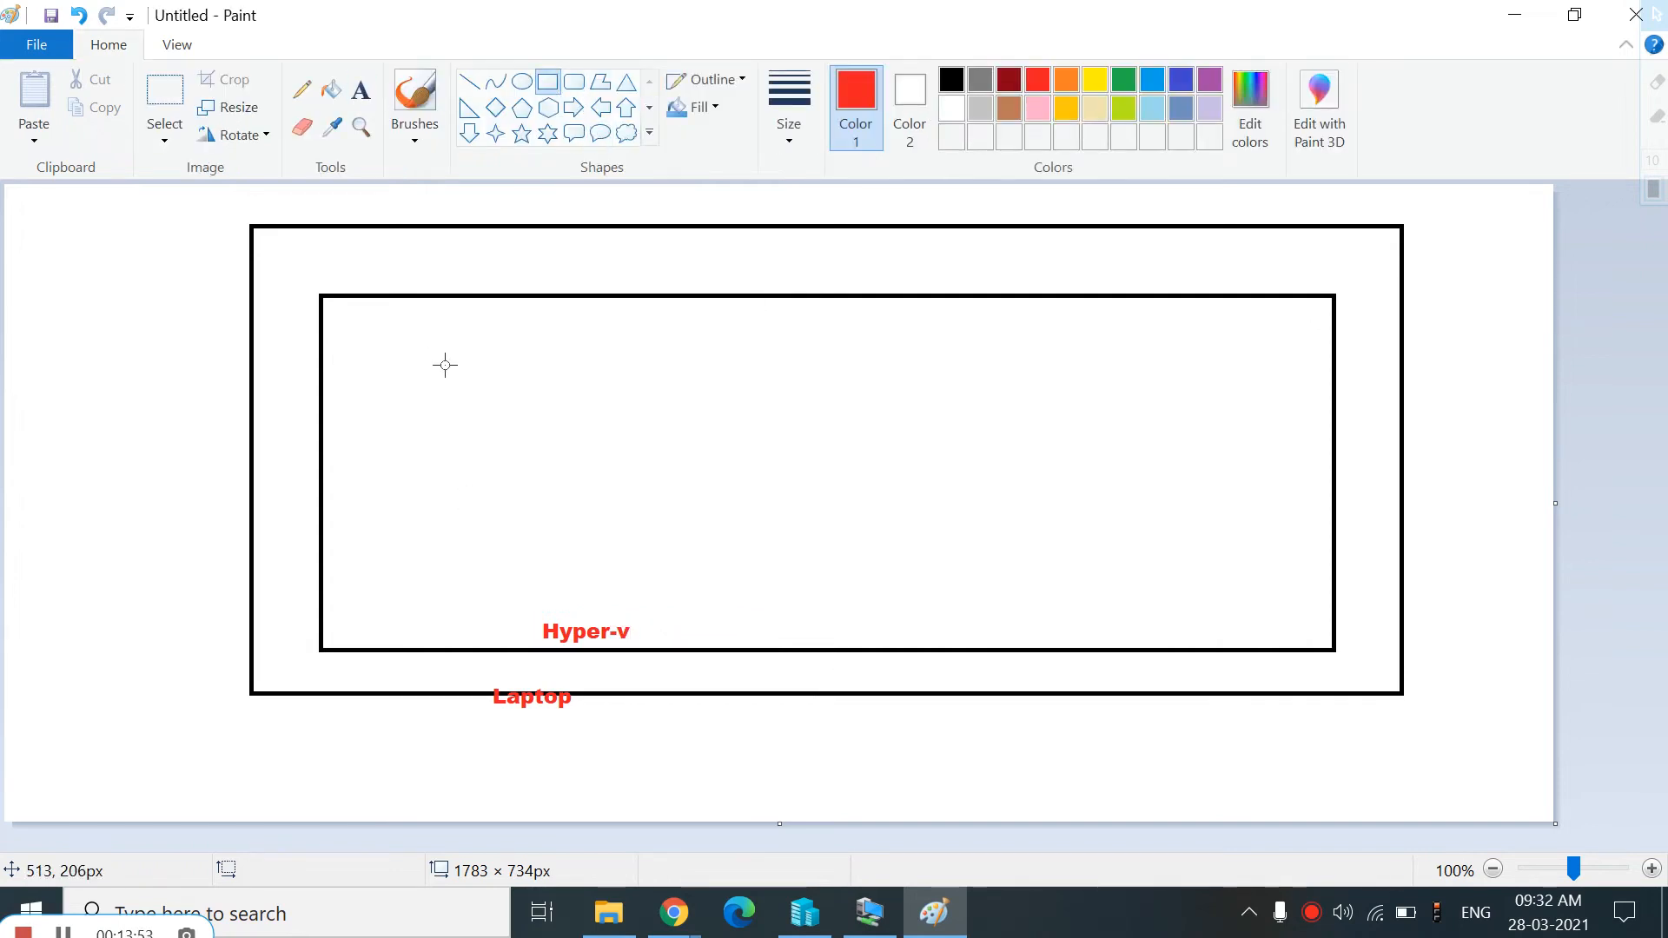
left_click_drag(374, 332, 654, 487)
left_click(955, 80)
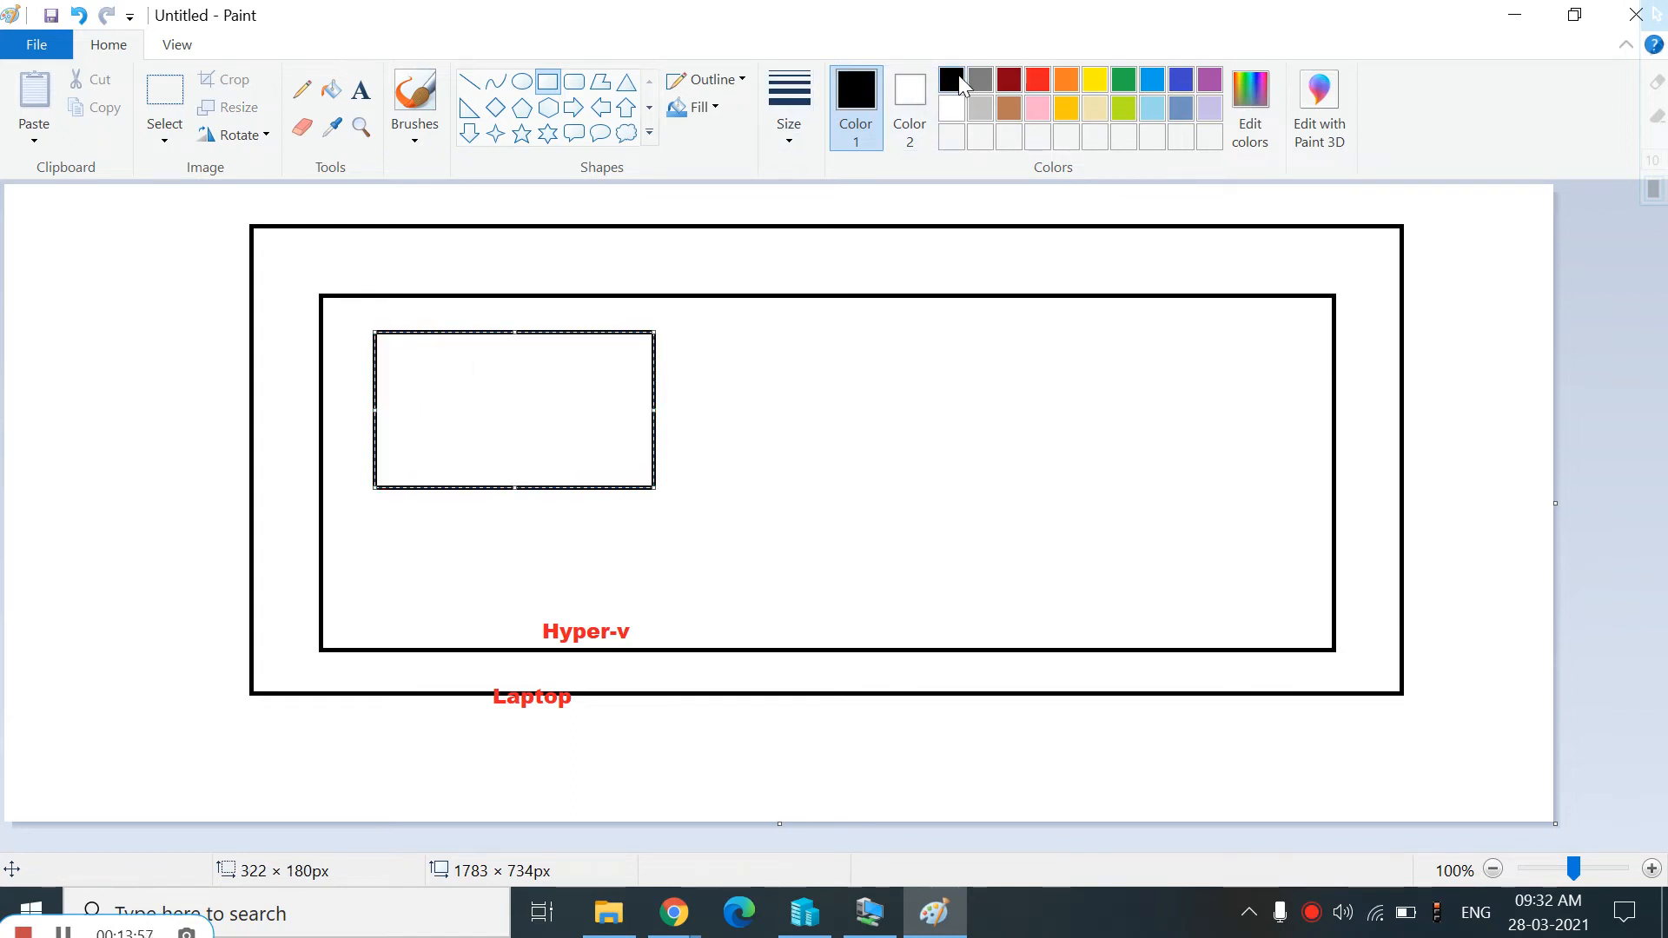
left_click(1039, 83)
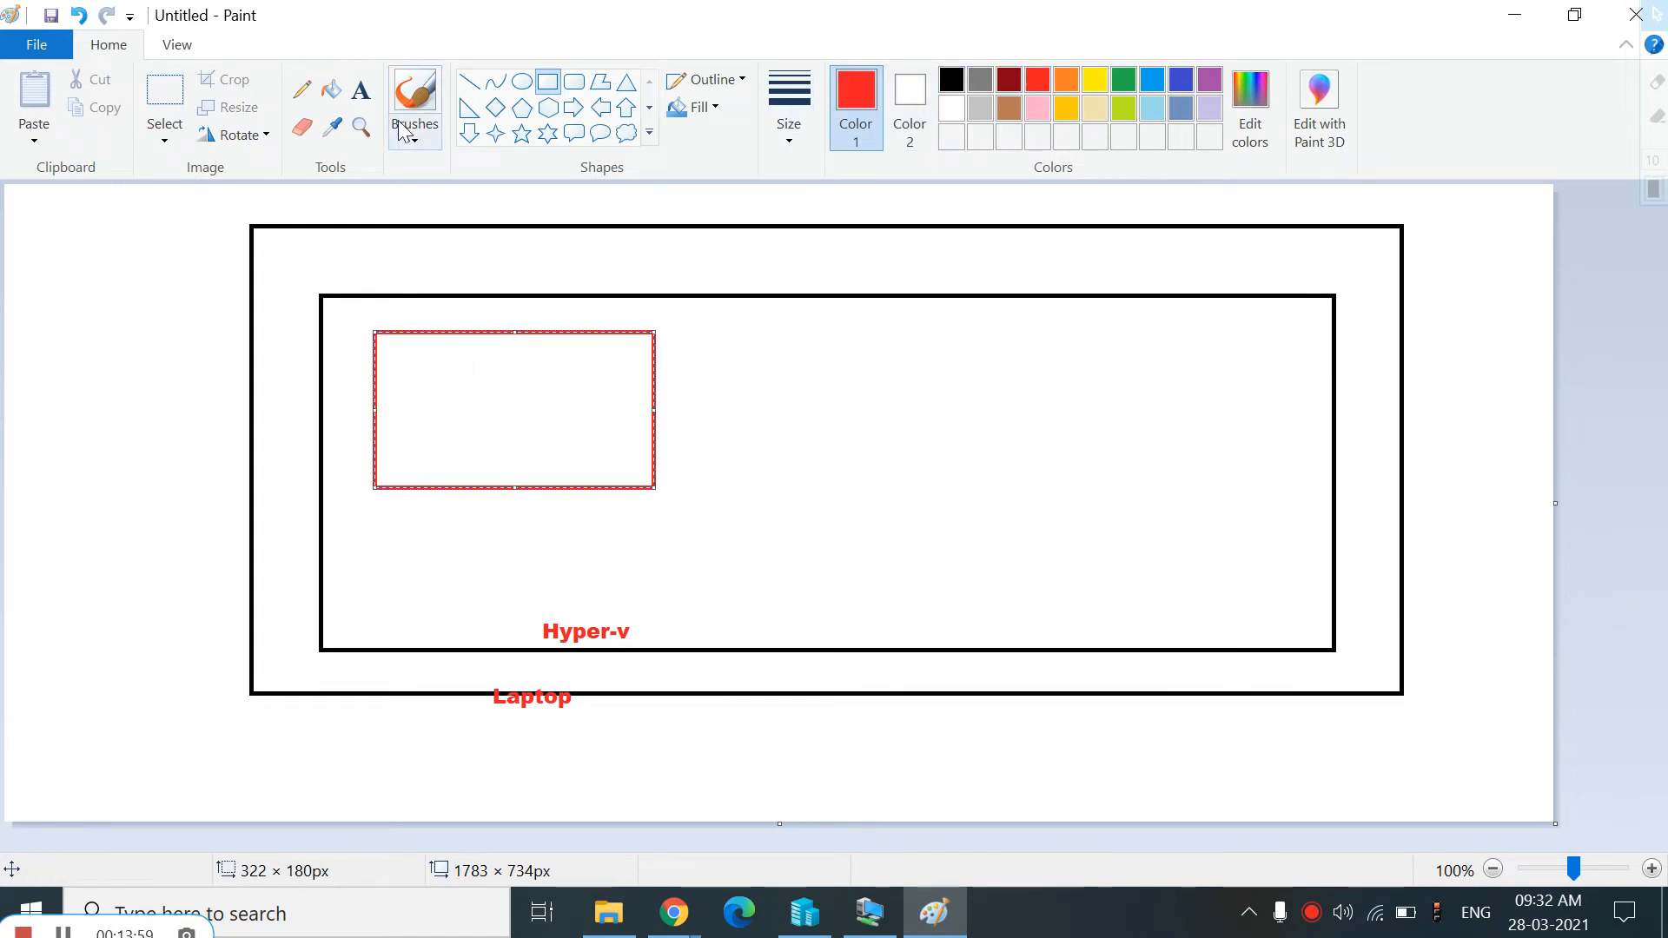
Label the small red rectangle with the text "Fortigate"
left_click(361, 89)
left_click(427, 466)
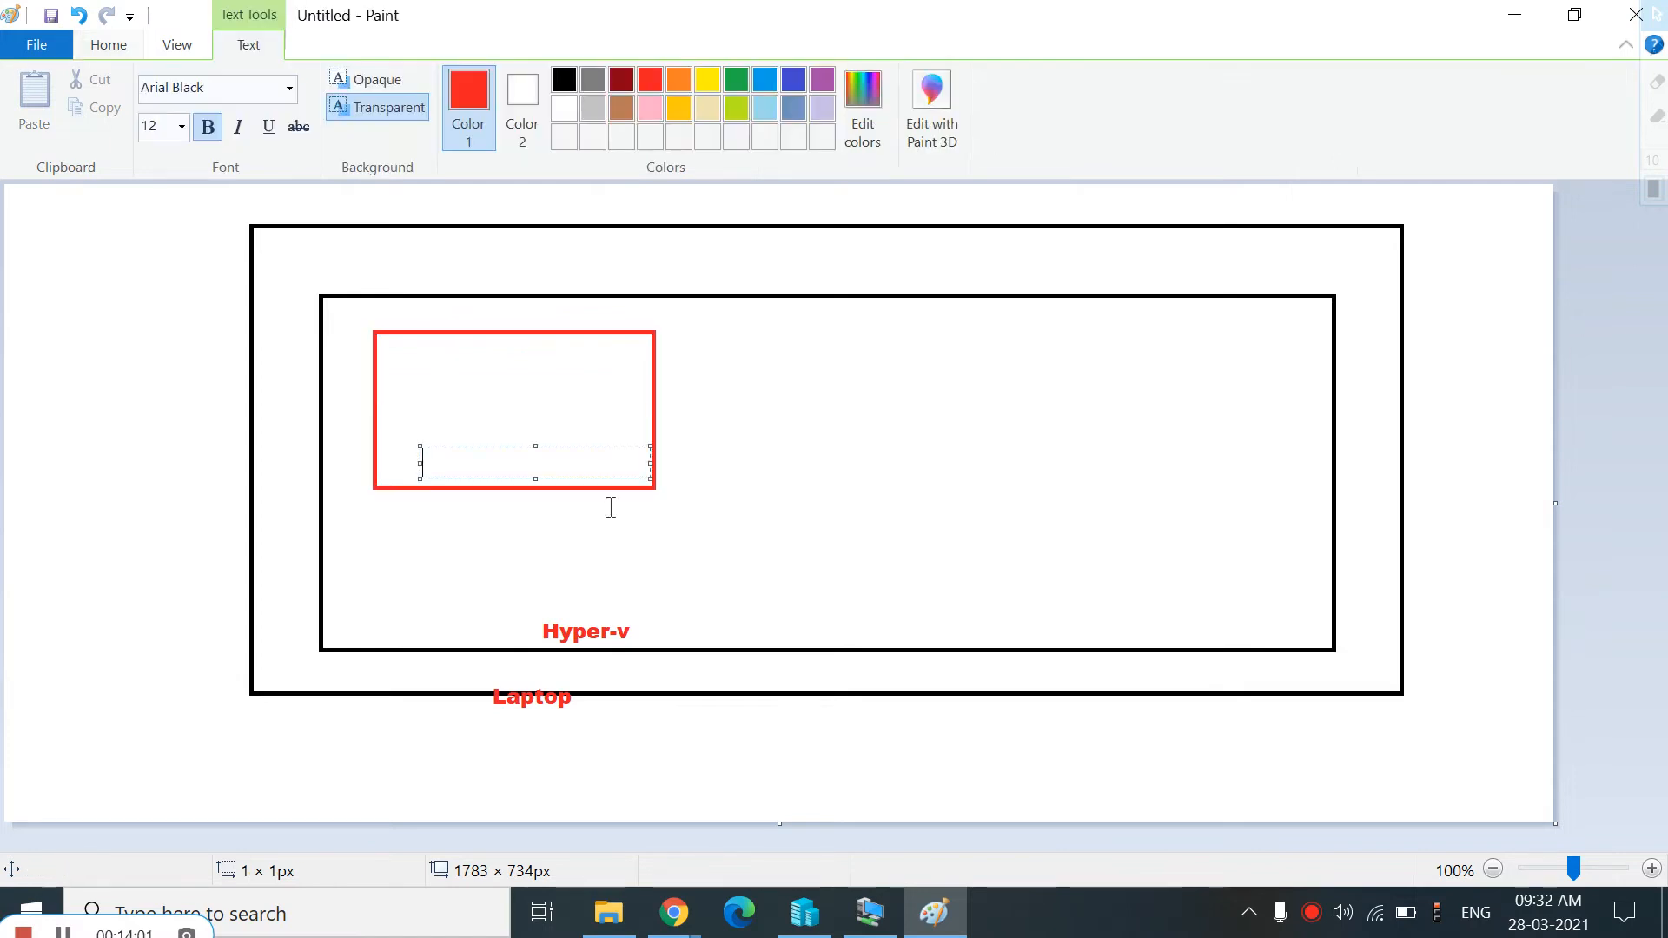
type("Fortigate")
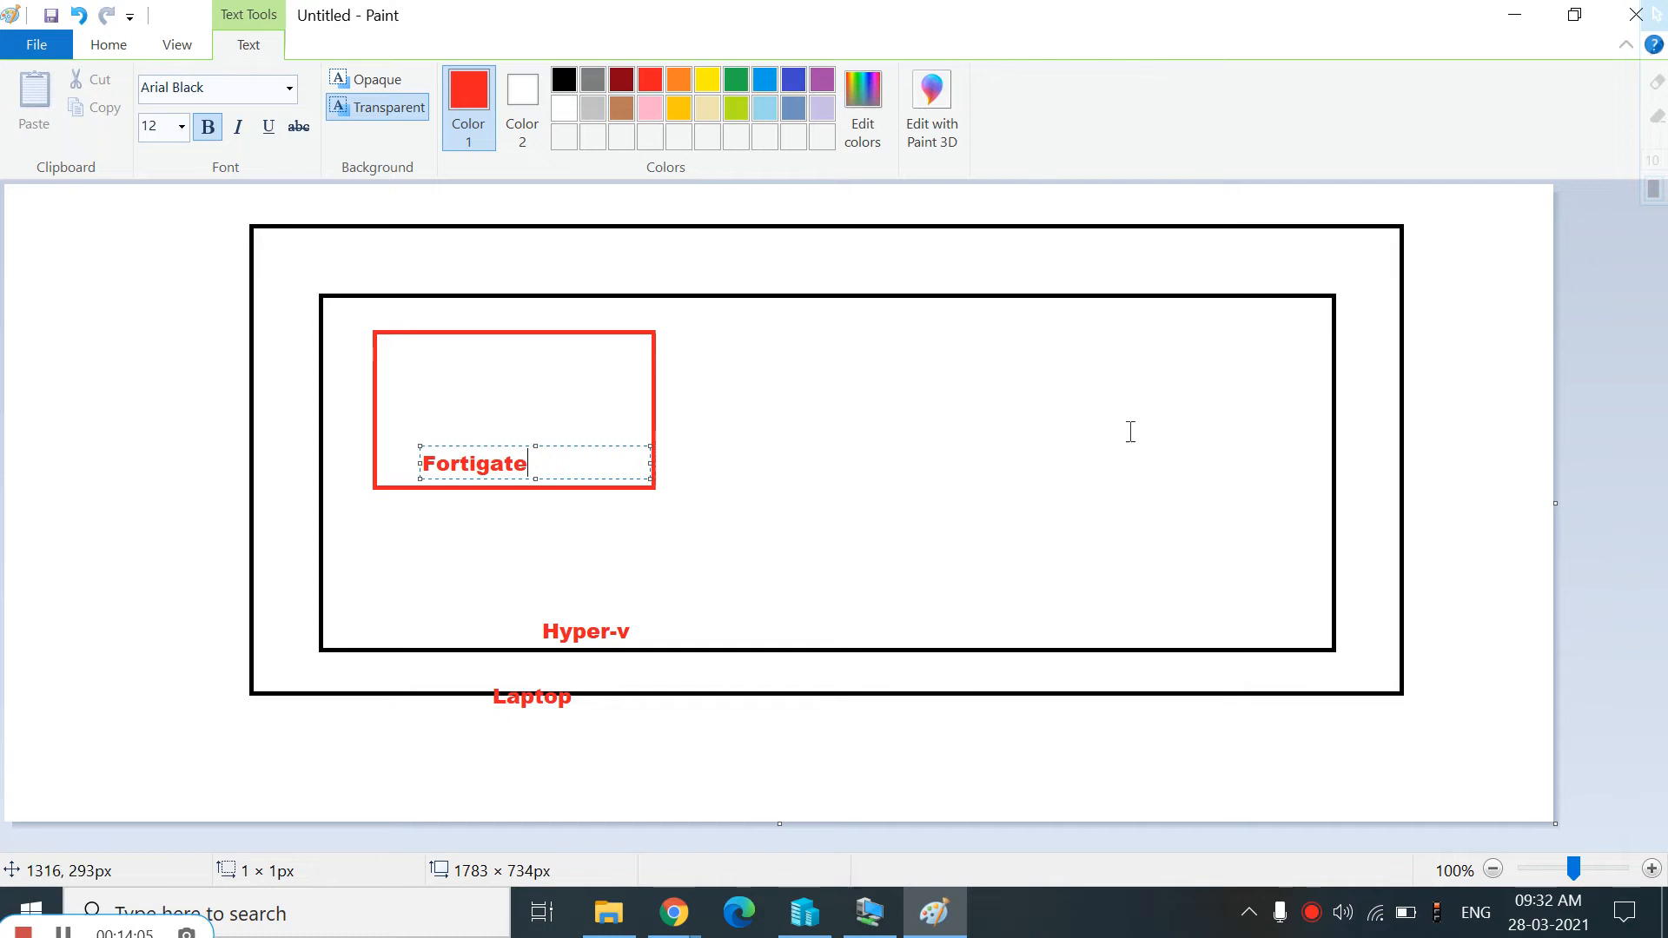
left_click(707, 435)
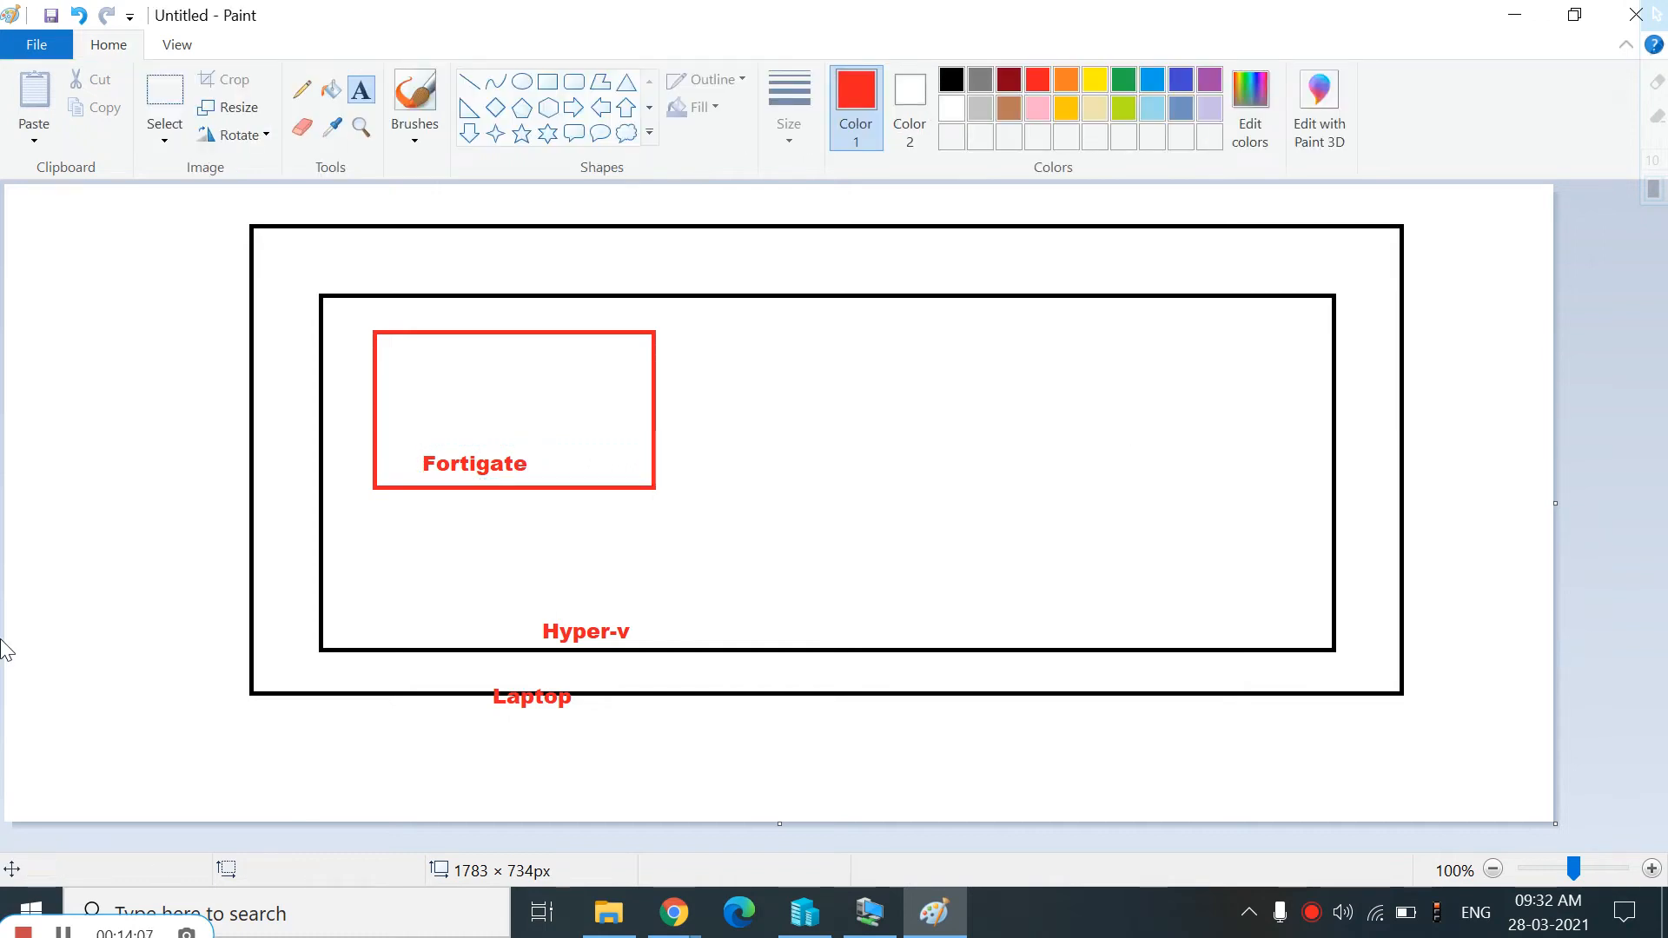
Draw a narrow red rectangle about 32 × 83 px near the outer rectangle's top-right corner
left_click(547, 83)
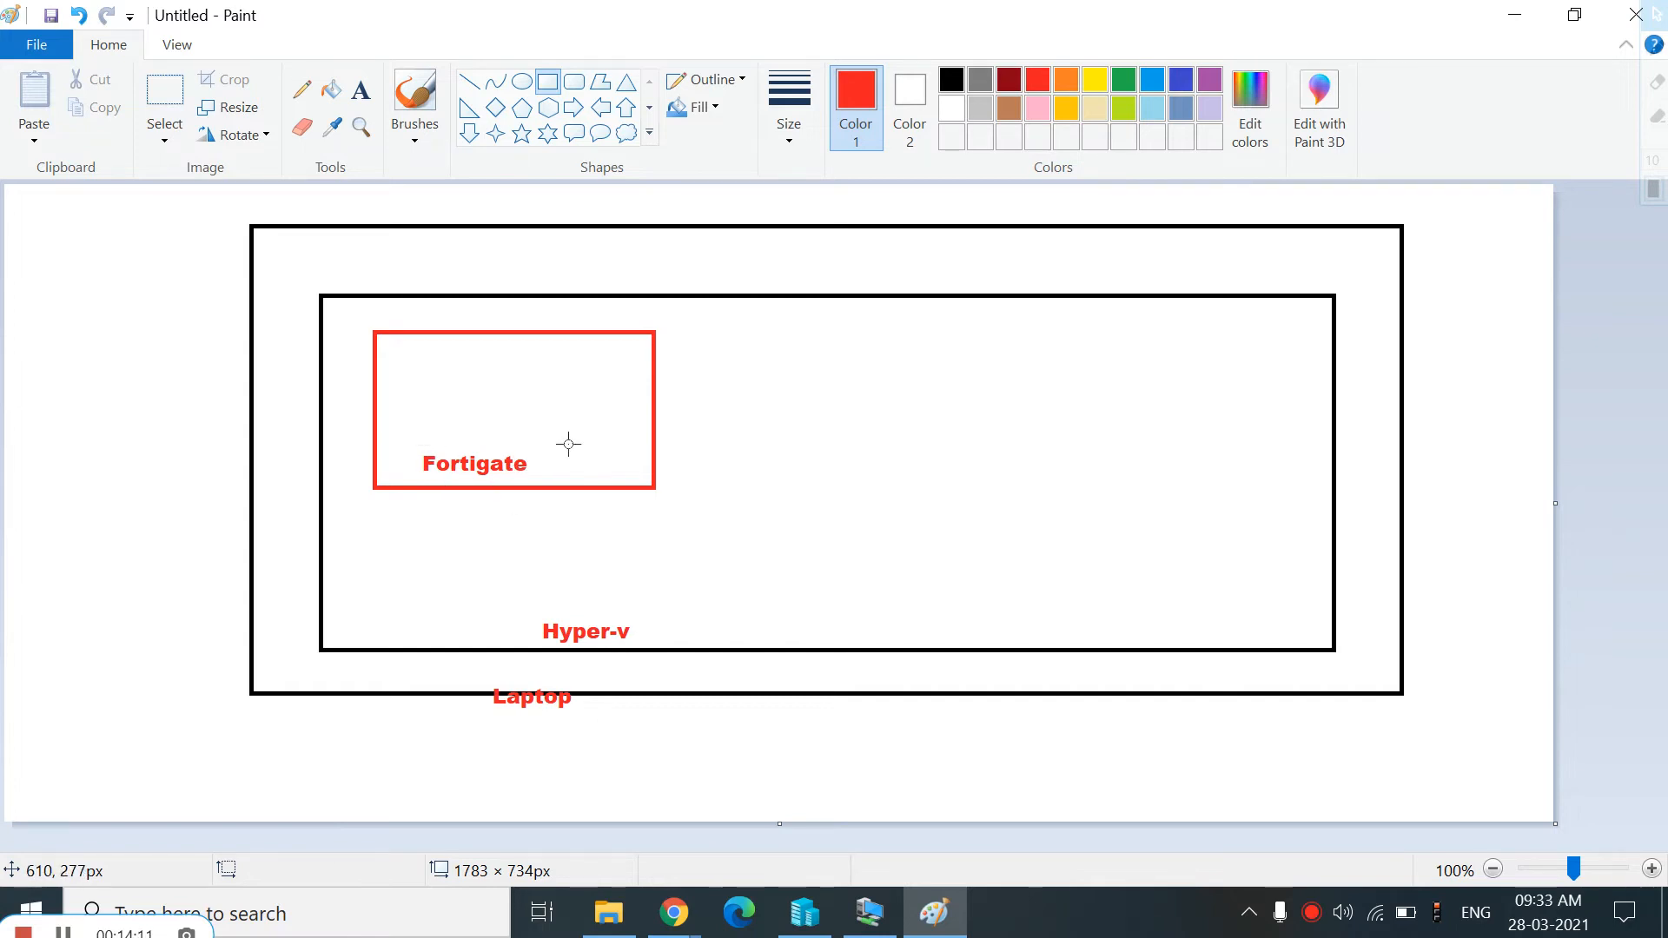
left_click_drag(1356, 242, 1385, 314)
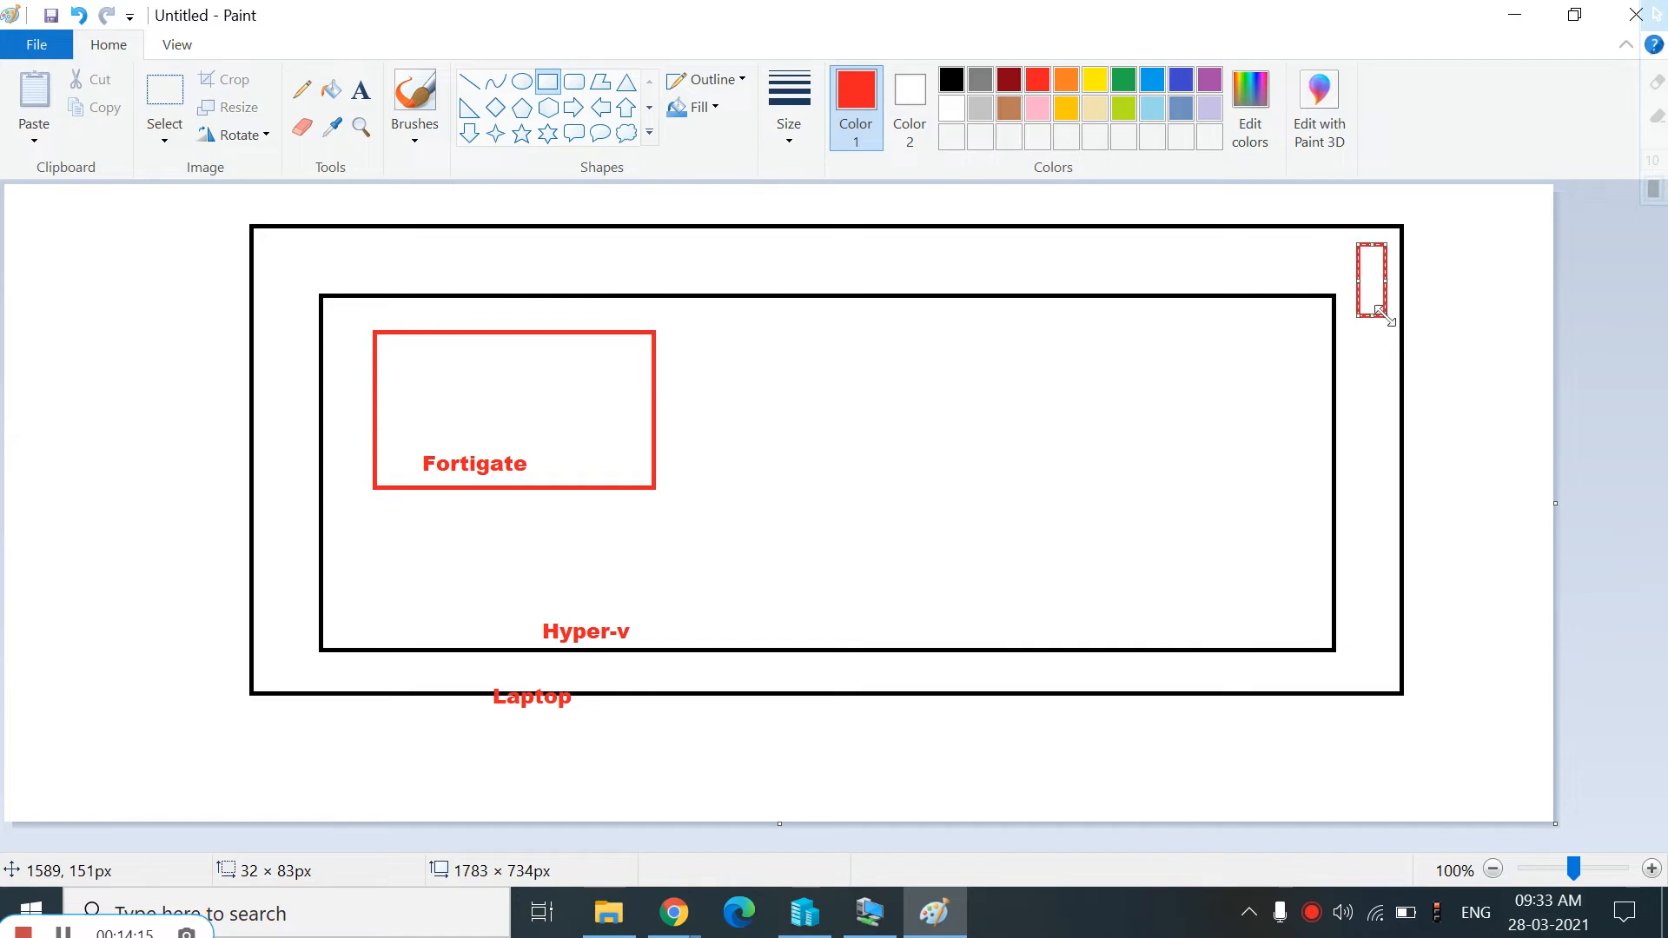
left_click(675, 913)
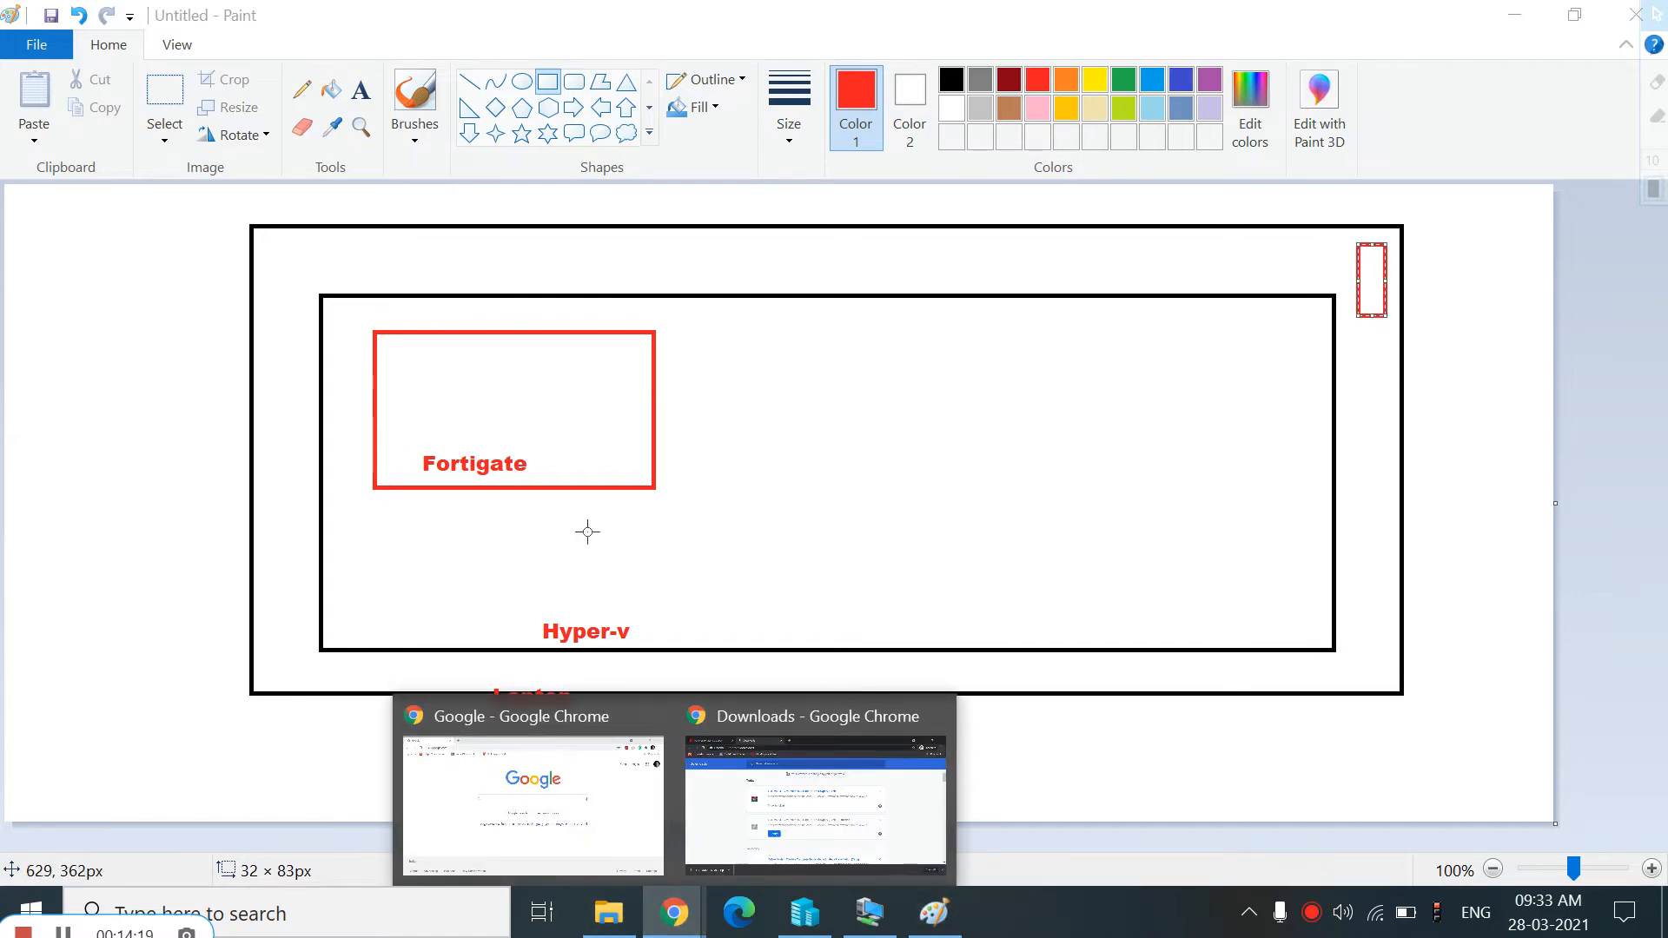
Open a new Chrome tab and browse to the FortiGate port1 address 192.168.211.36 from the console
left_click(869, 912)
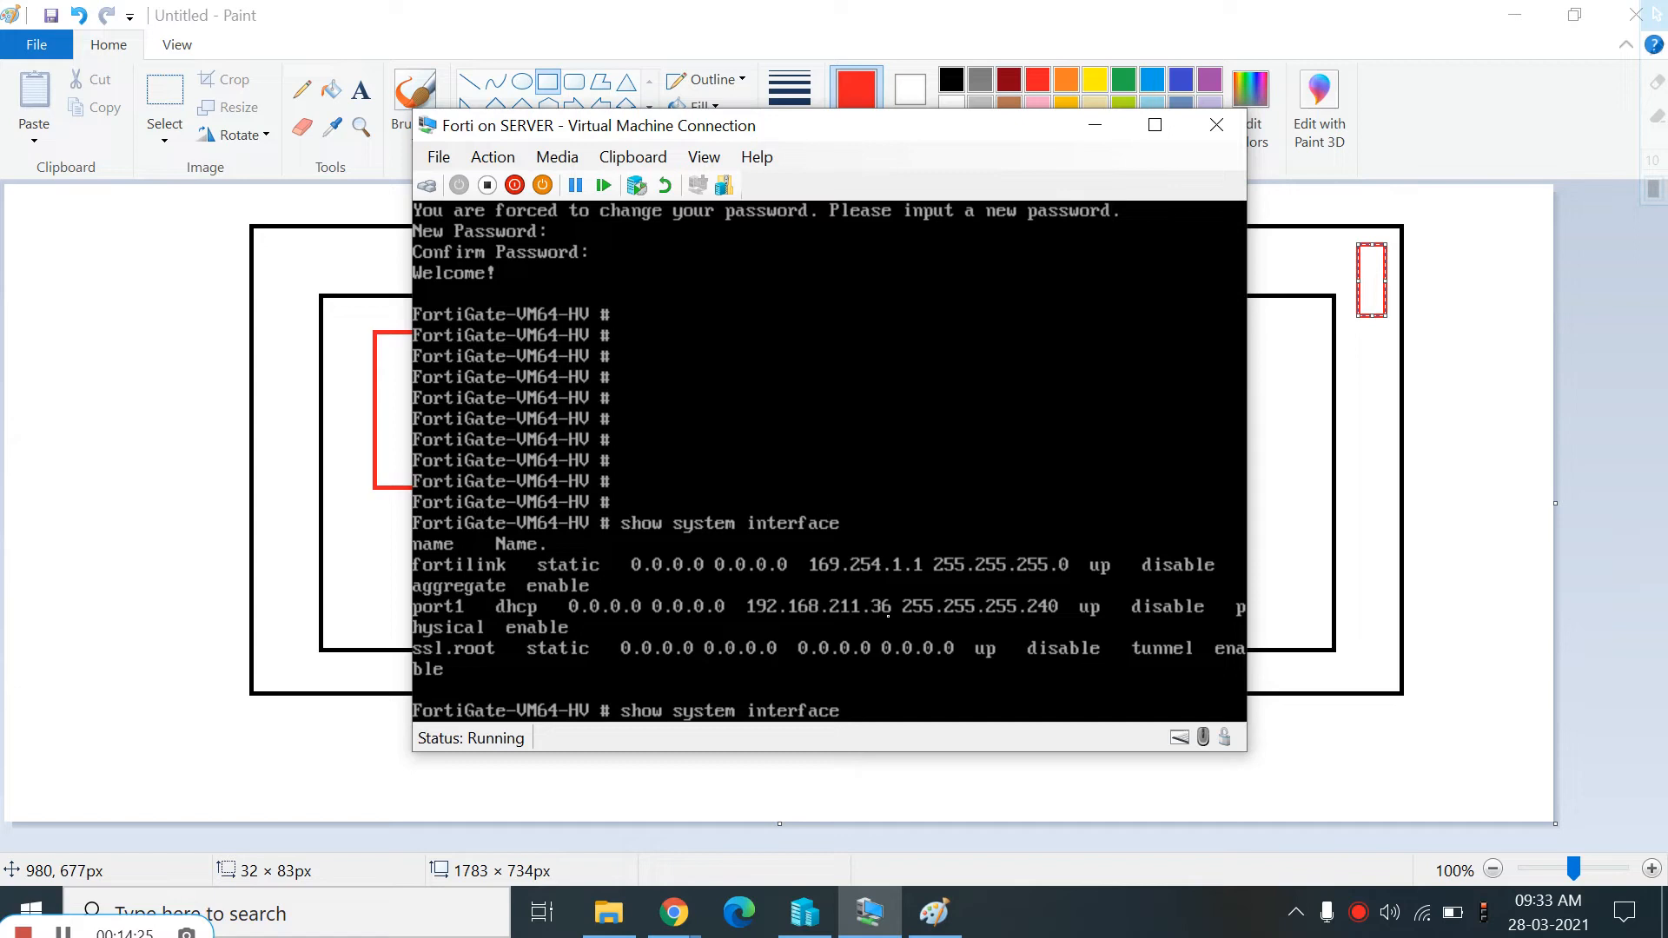
left_click(660, 926)
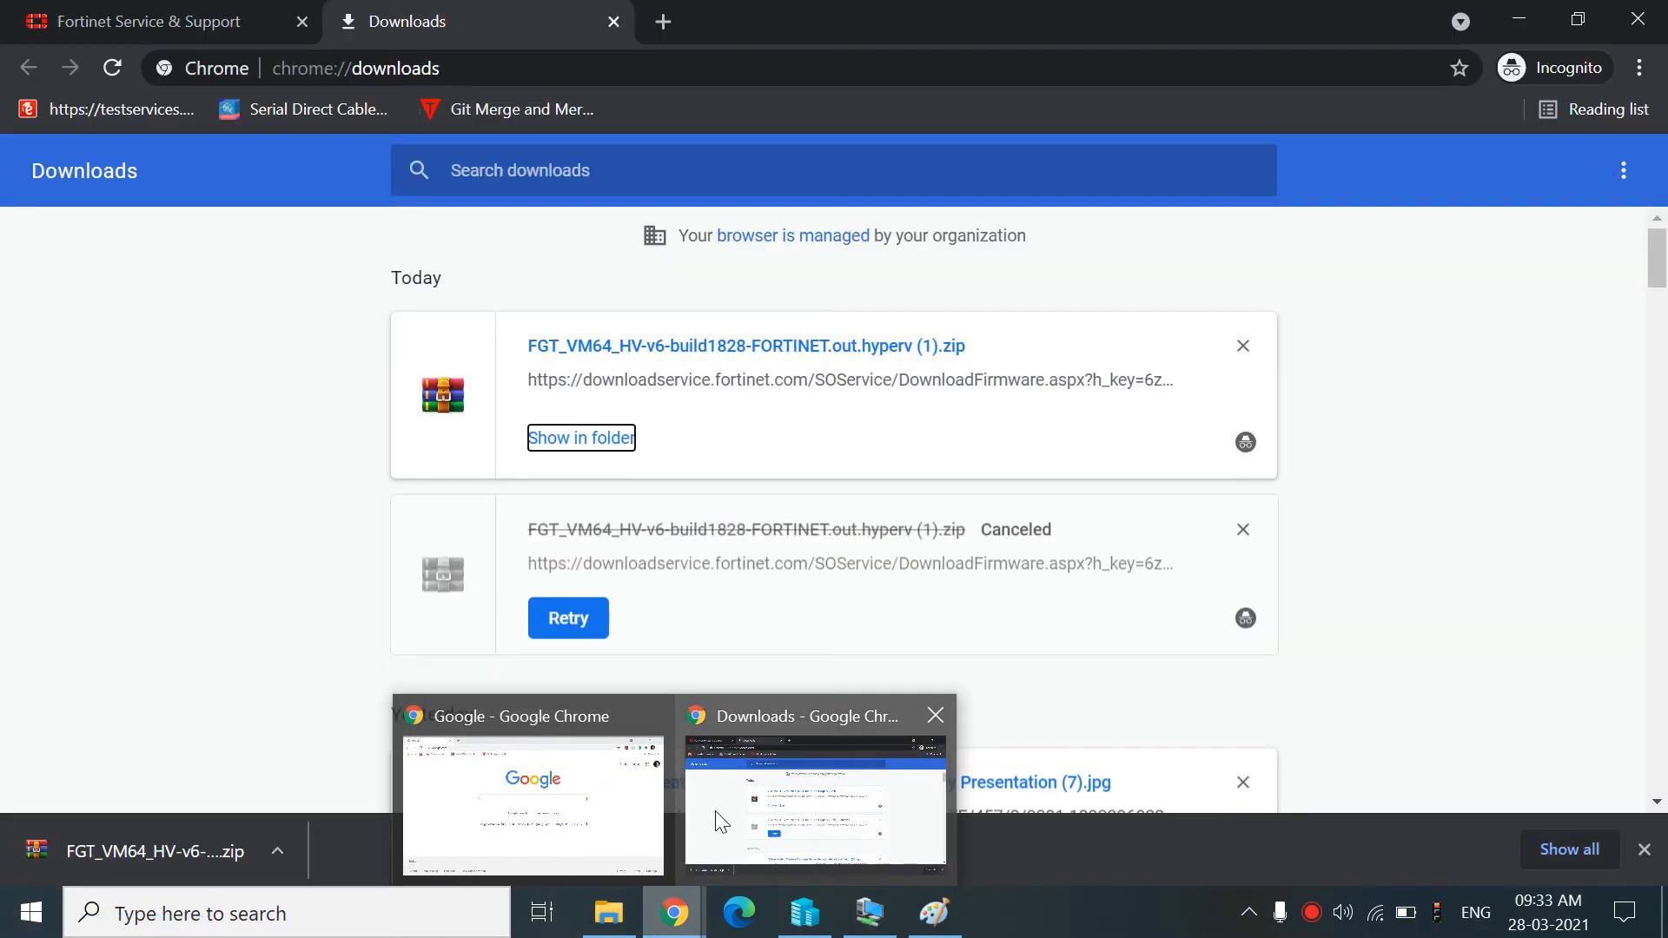
left_click(719, 821)
left_click(662, 22)
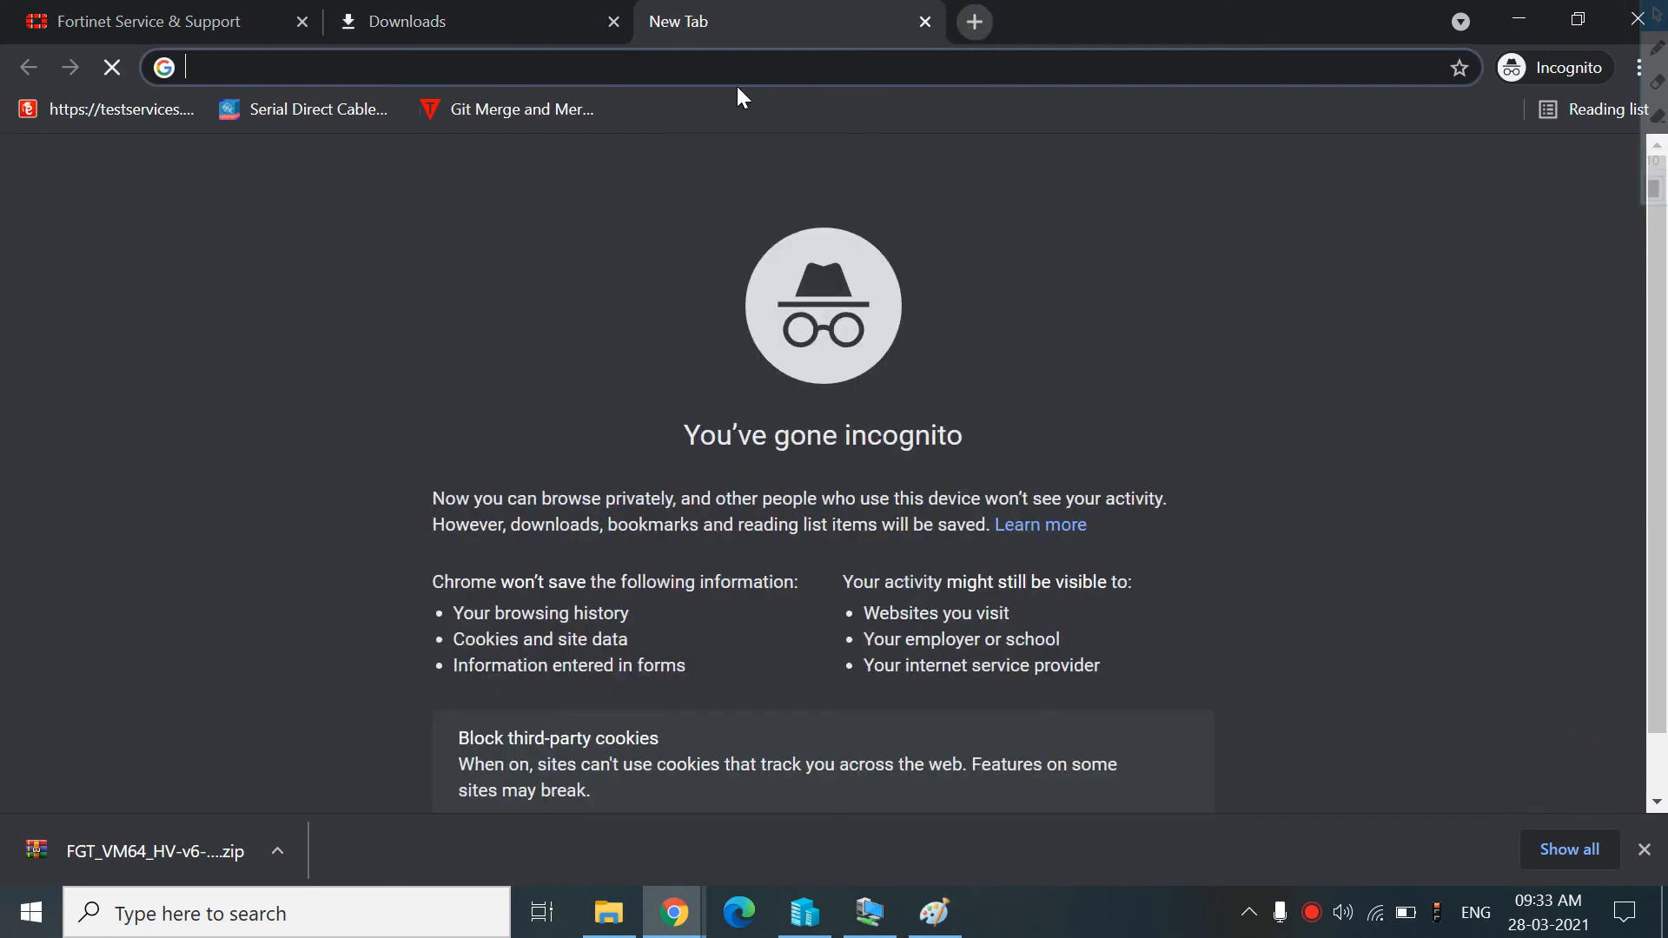
type("192.168")
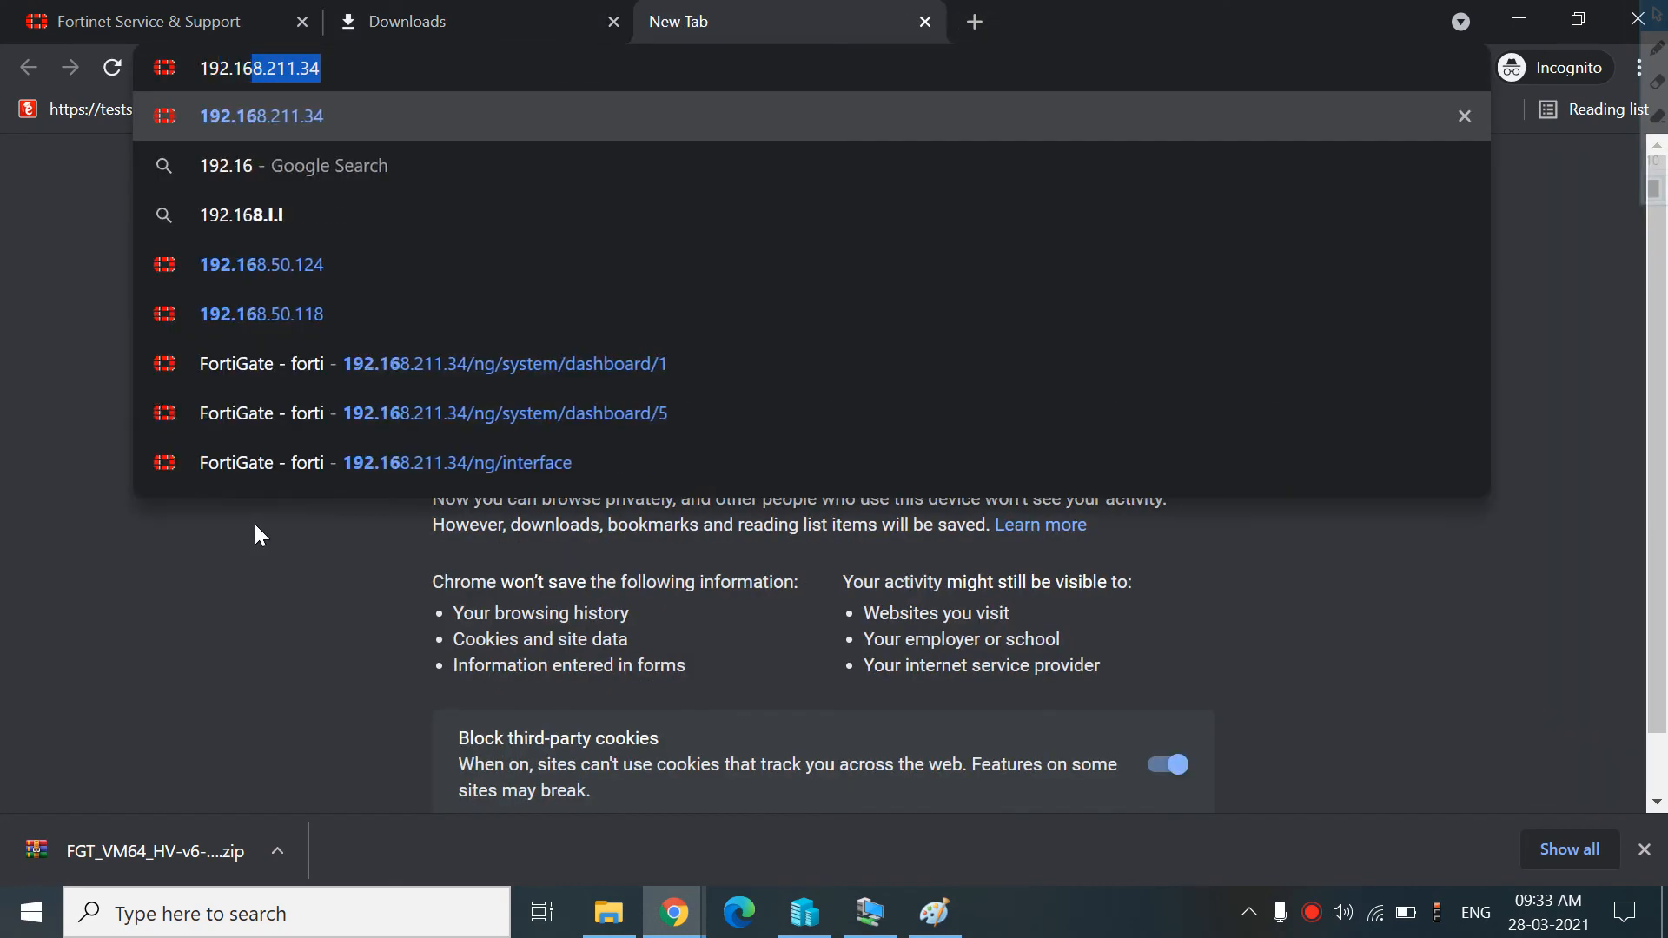
type(".2")
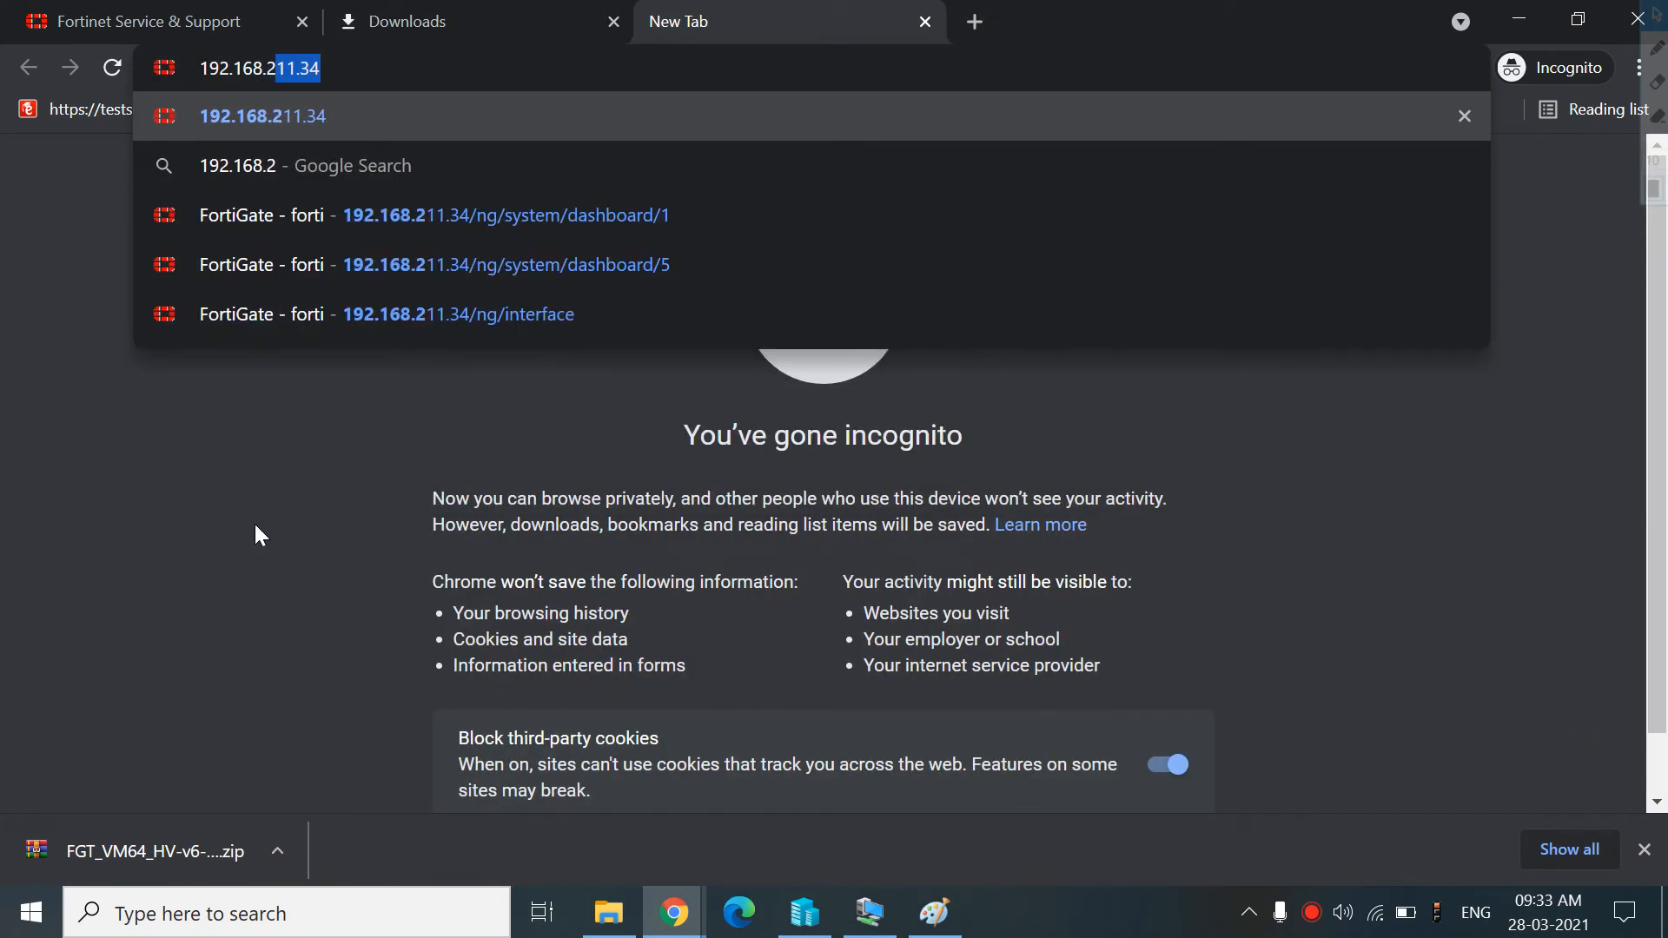
type("11.34")
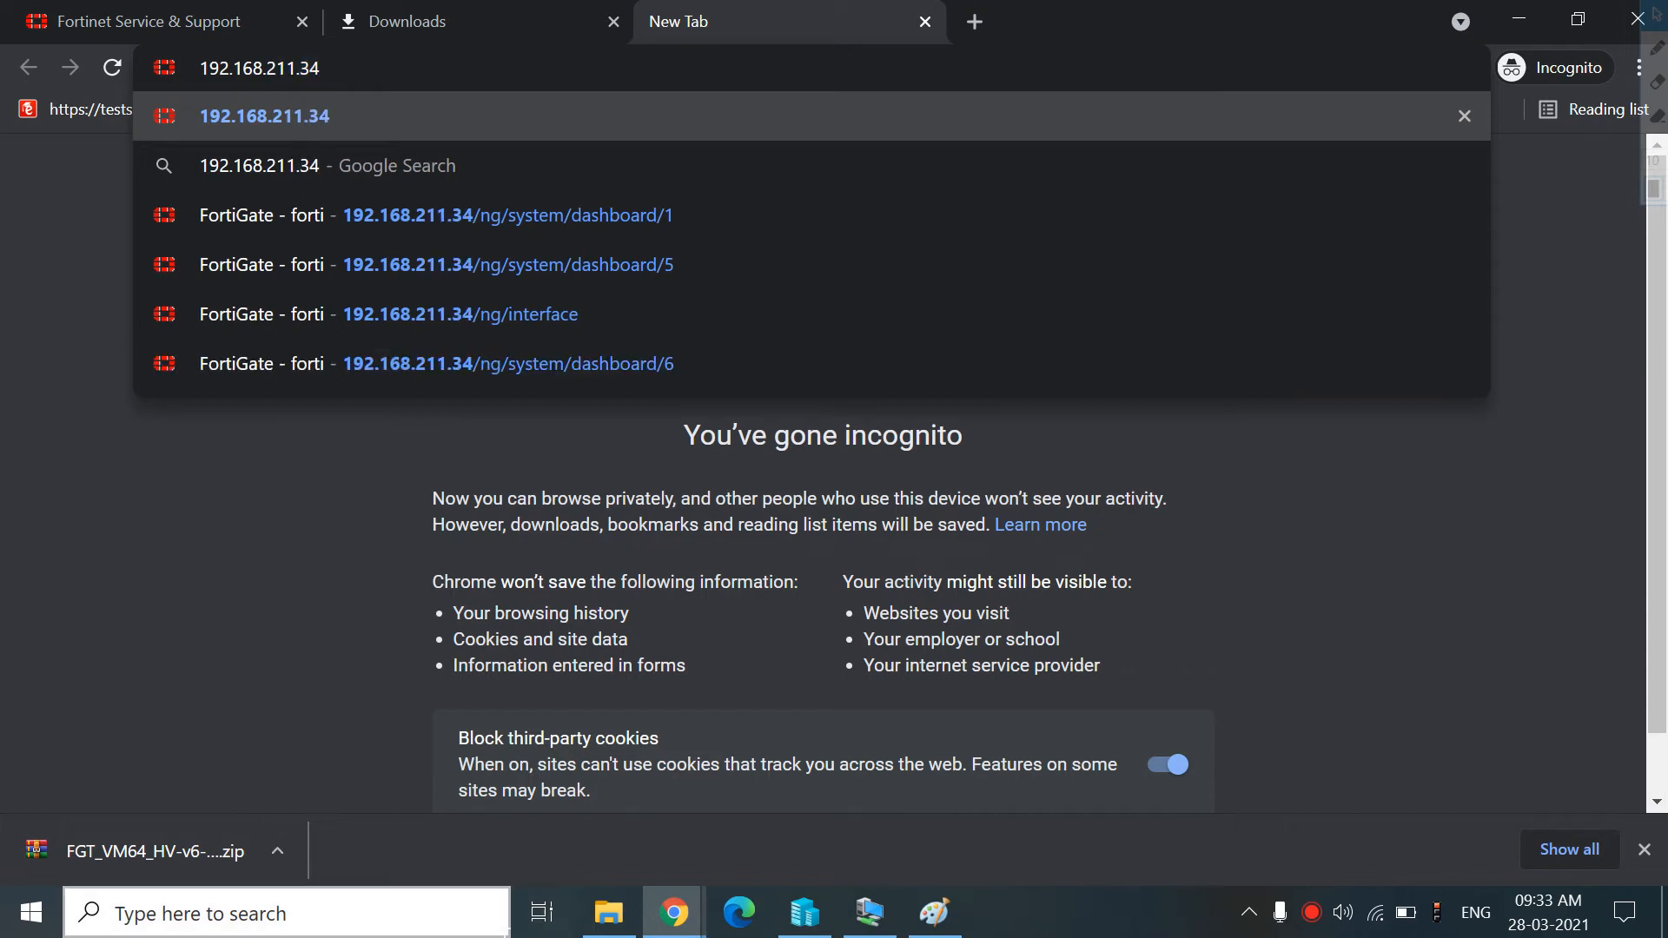
left_click(871, 912)
left_click(875, 912)
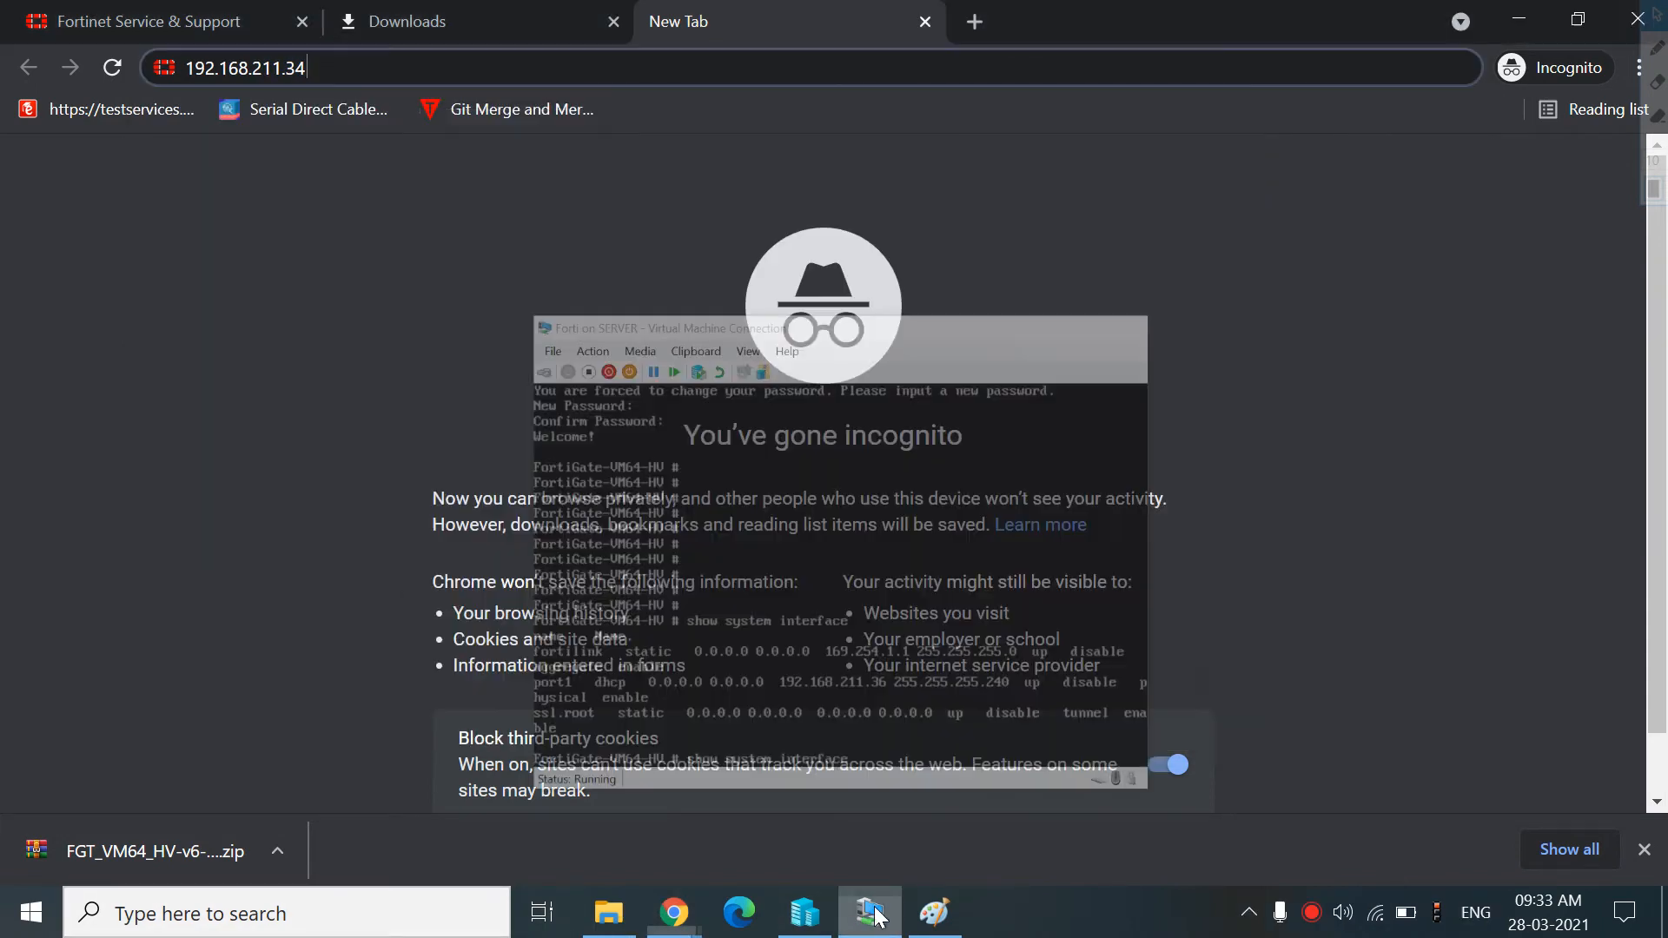
key("BackSpace")
type("6")
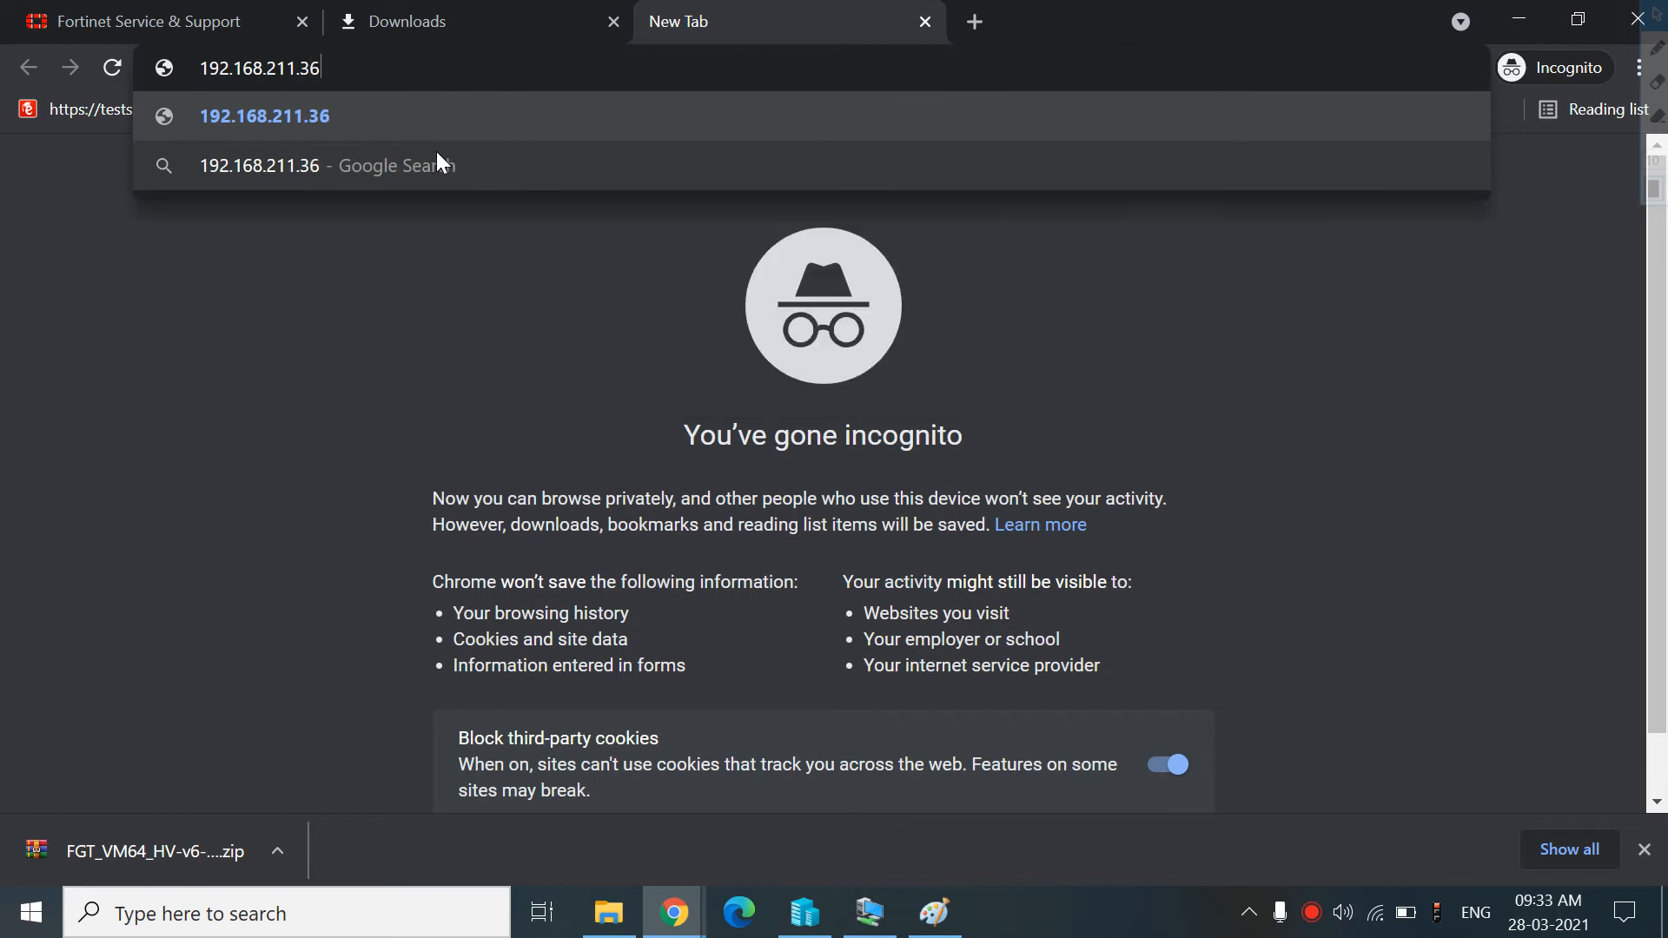
key("Return")
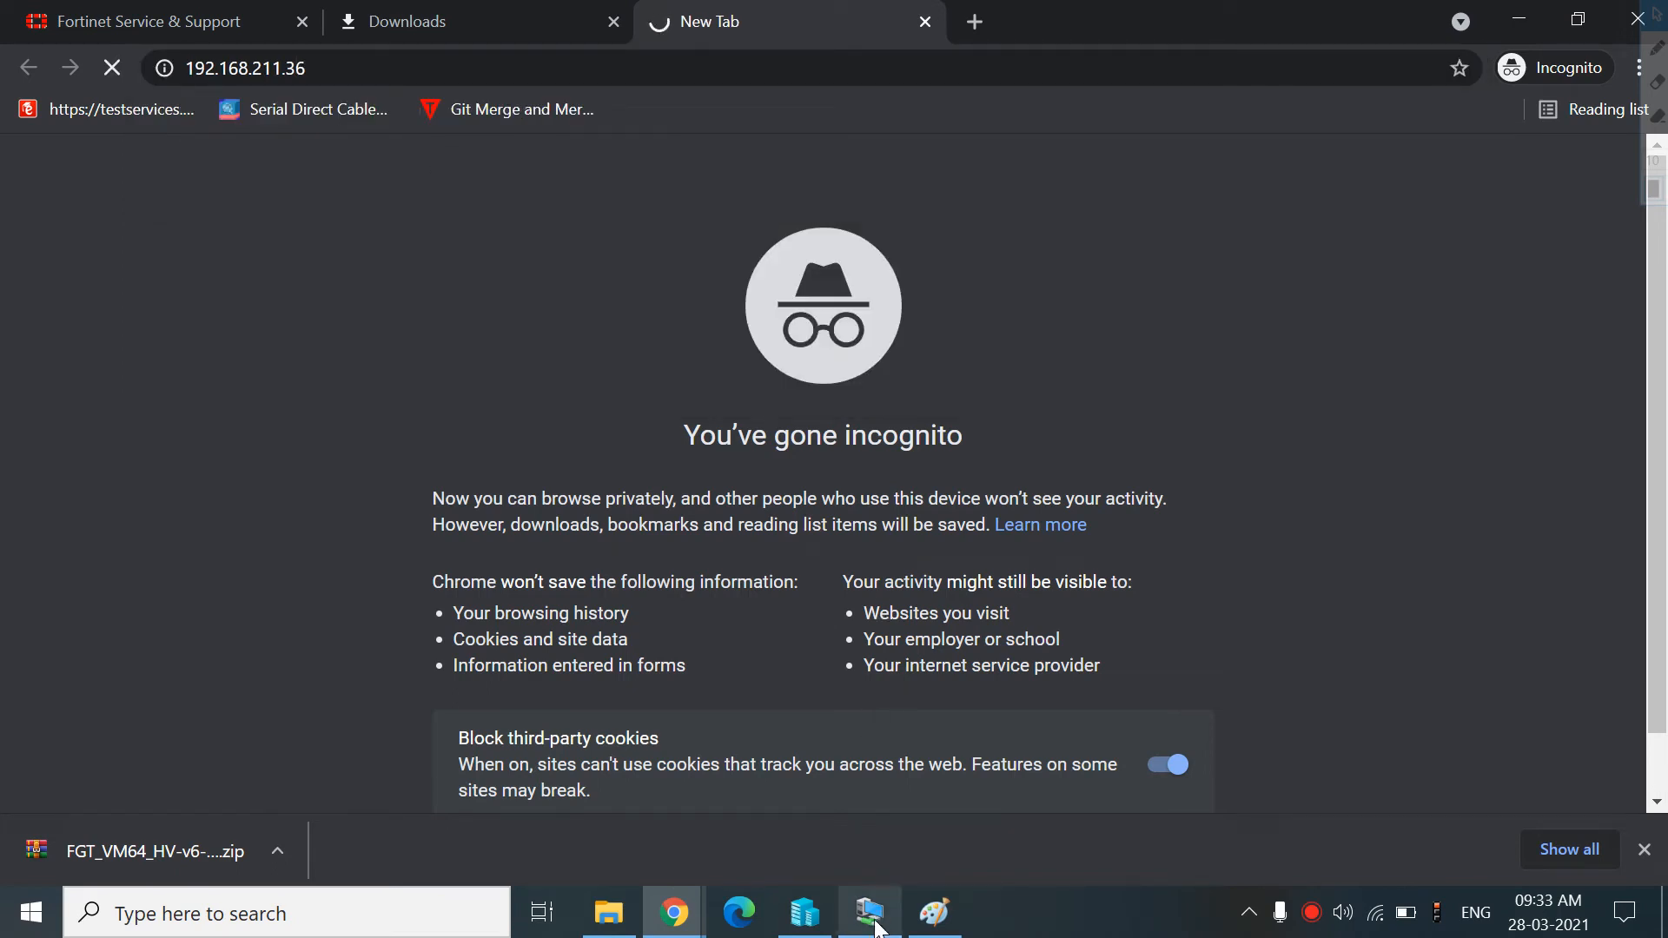
Retry loading the 192.168.211.36 page
mouse_move(871, 913)
mouse_move(887, 834)
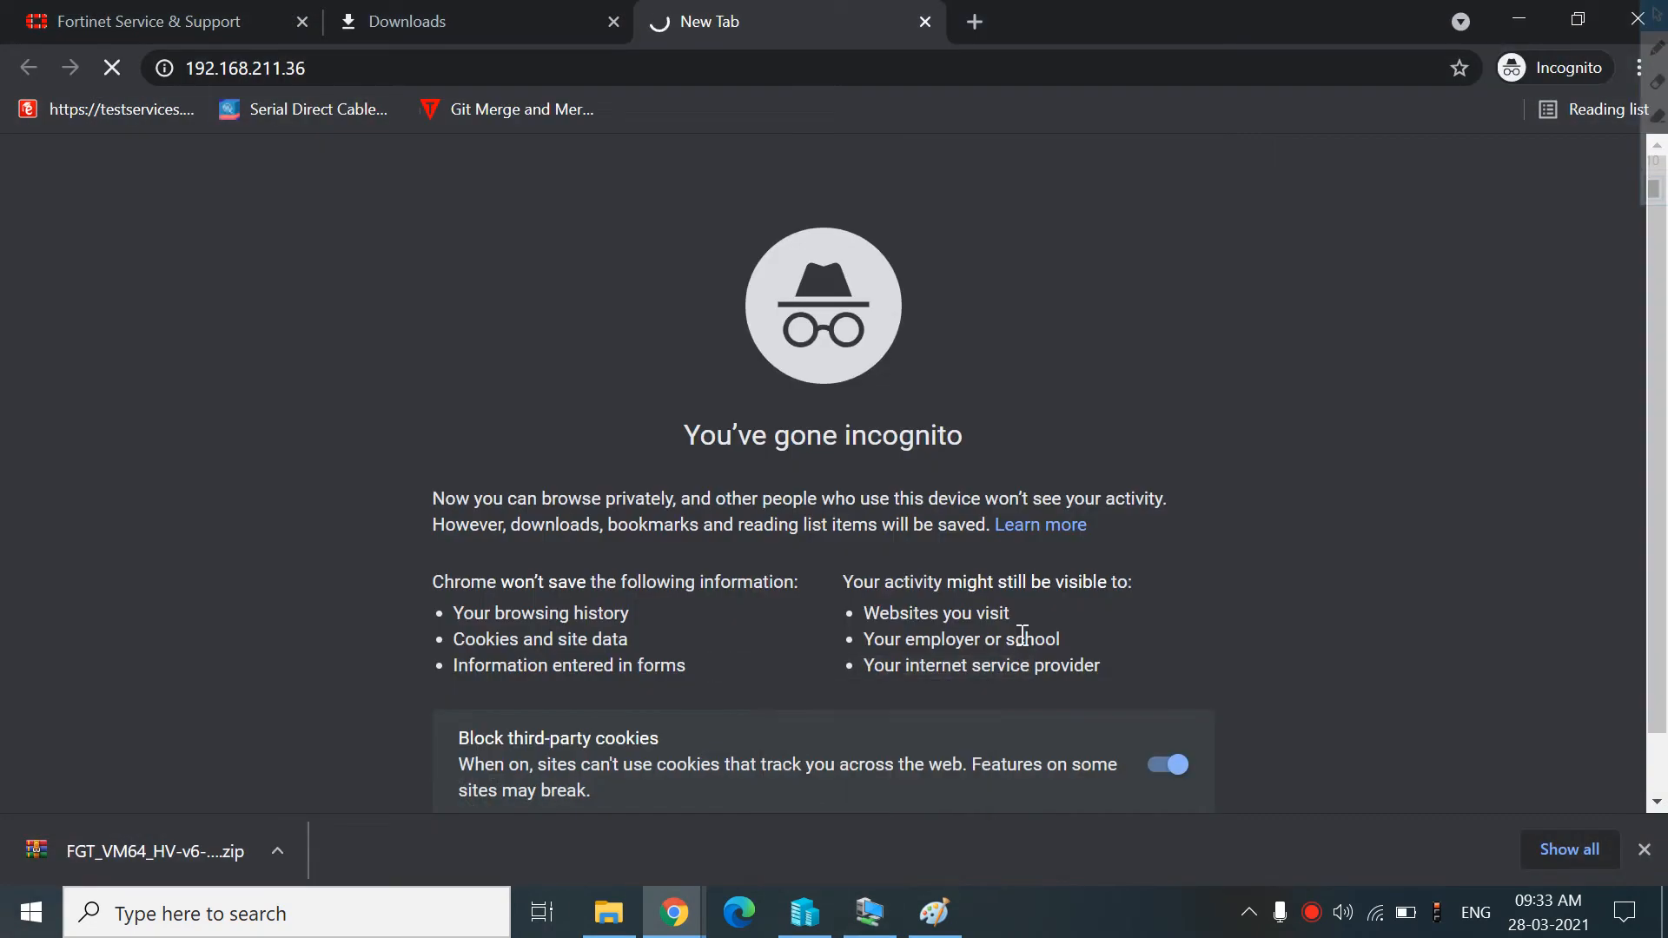
mouse_move(920, 729)
left_click(411, 57)
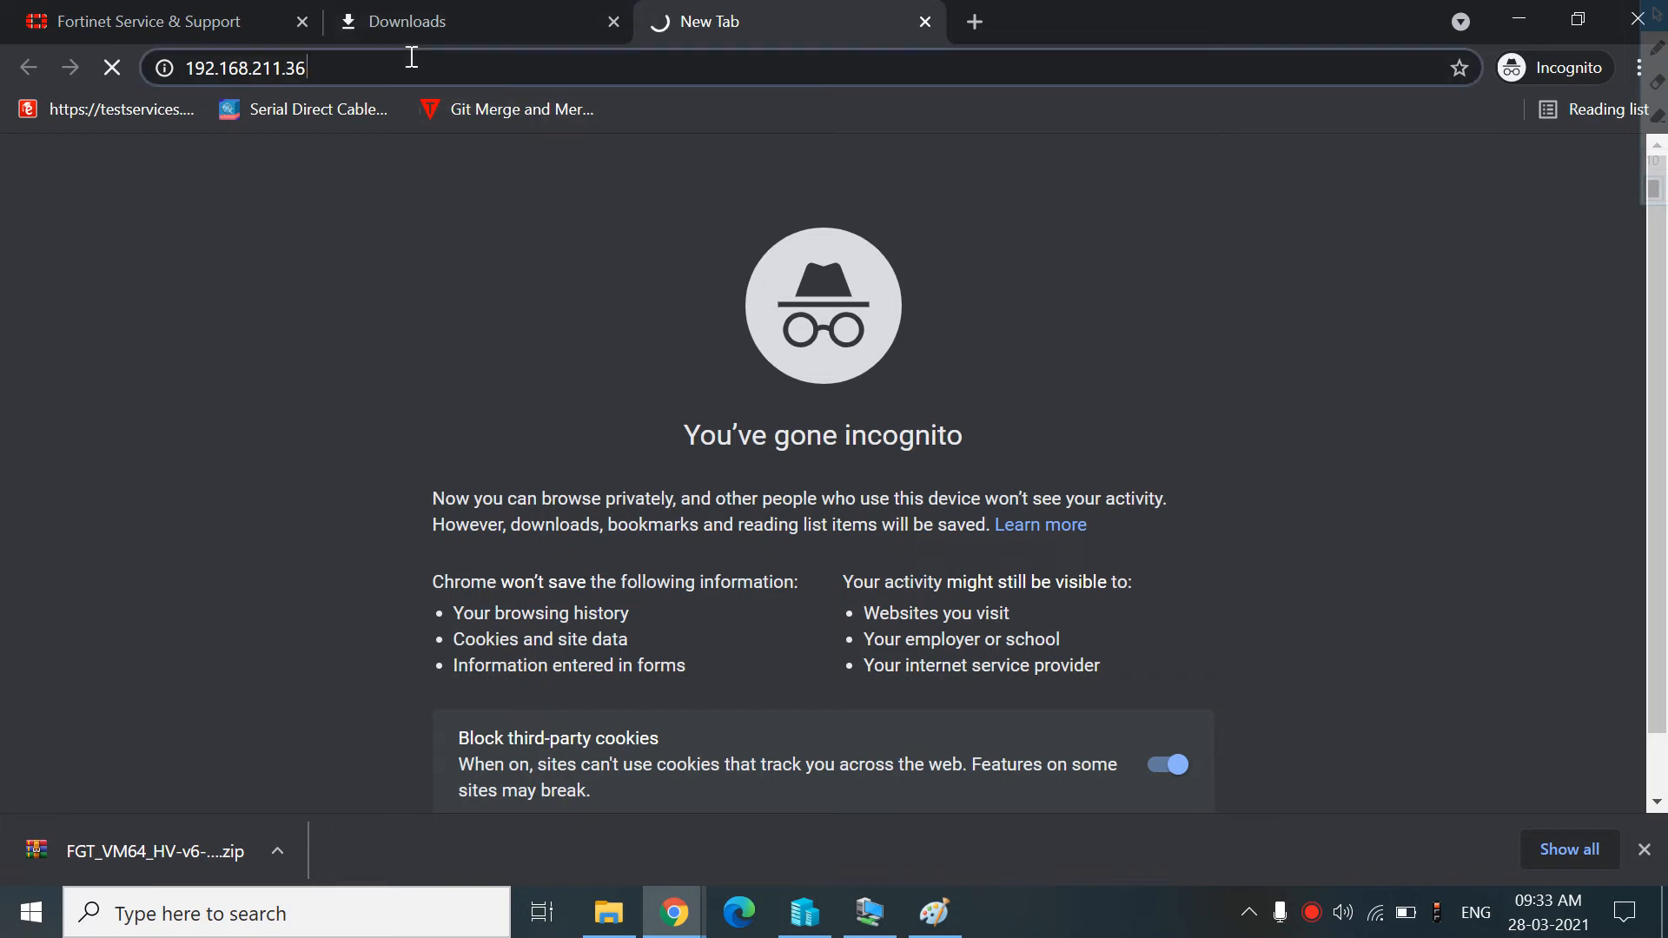
key("Home")
key("Return")
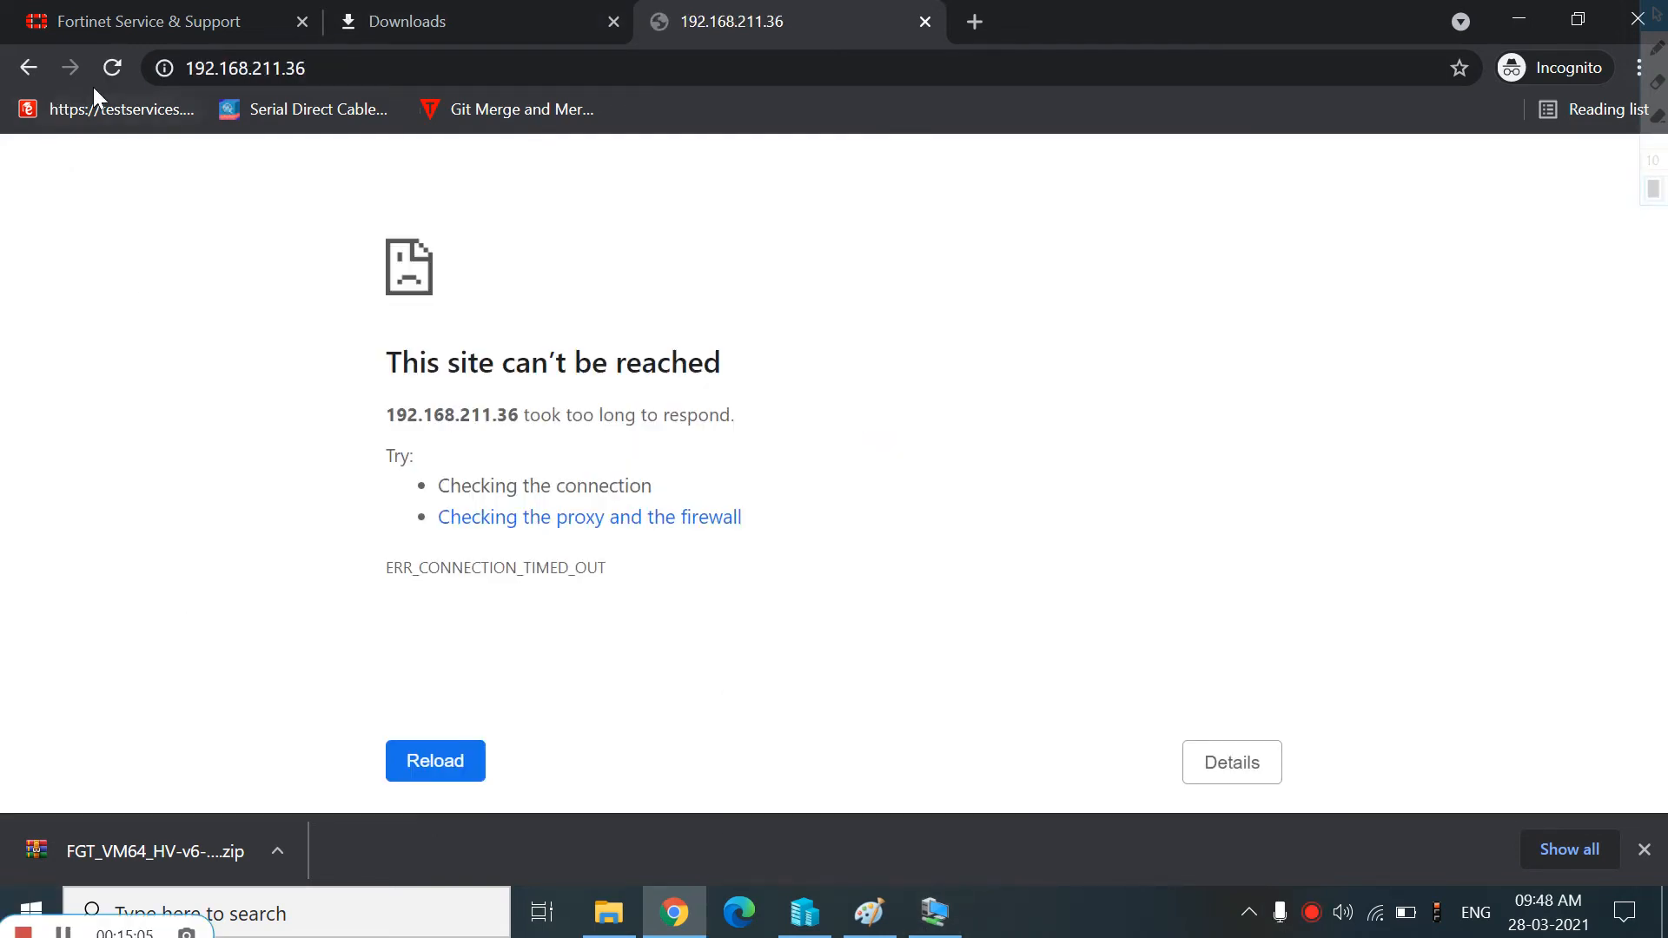
left_click(111, 75)
Check port1's current address in the console and browse to 192.168.211.45 instead
left_click(934, 912)
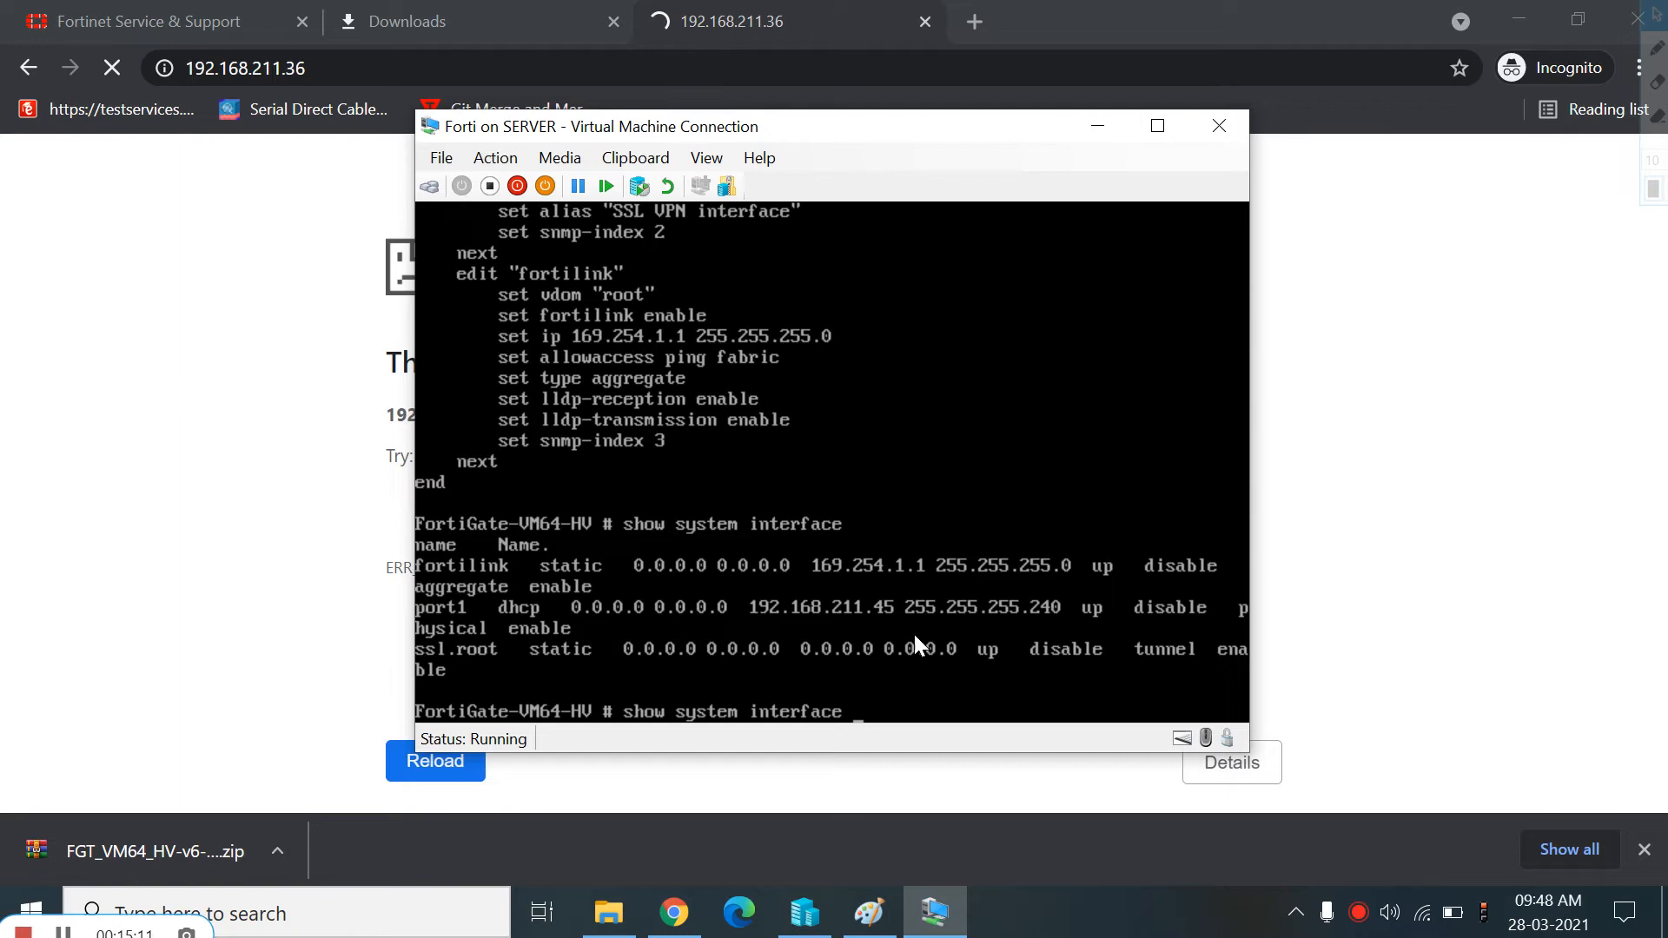
left_click(324, 71)
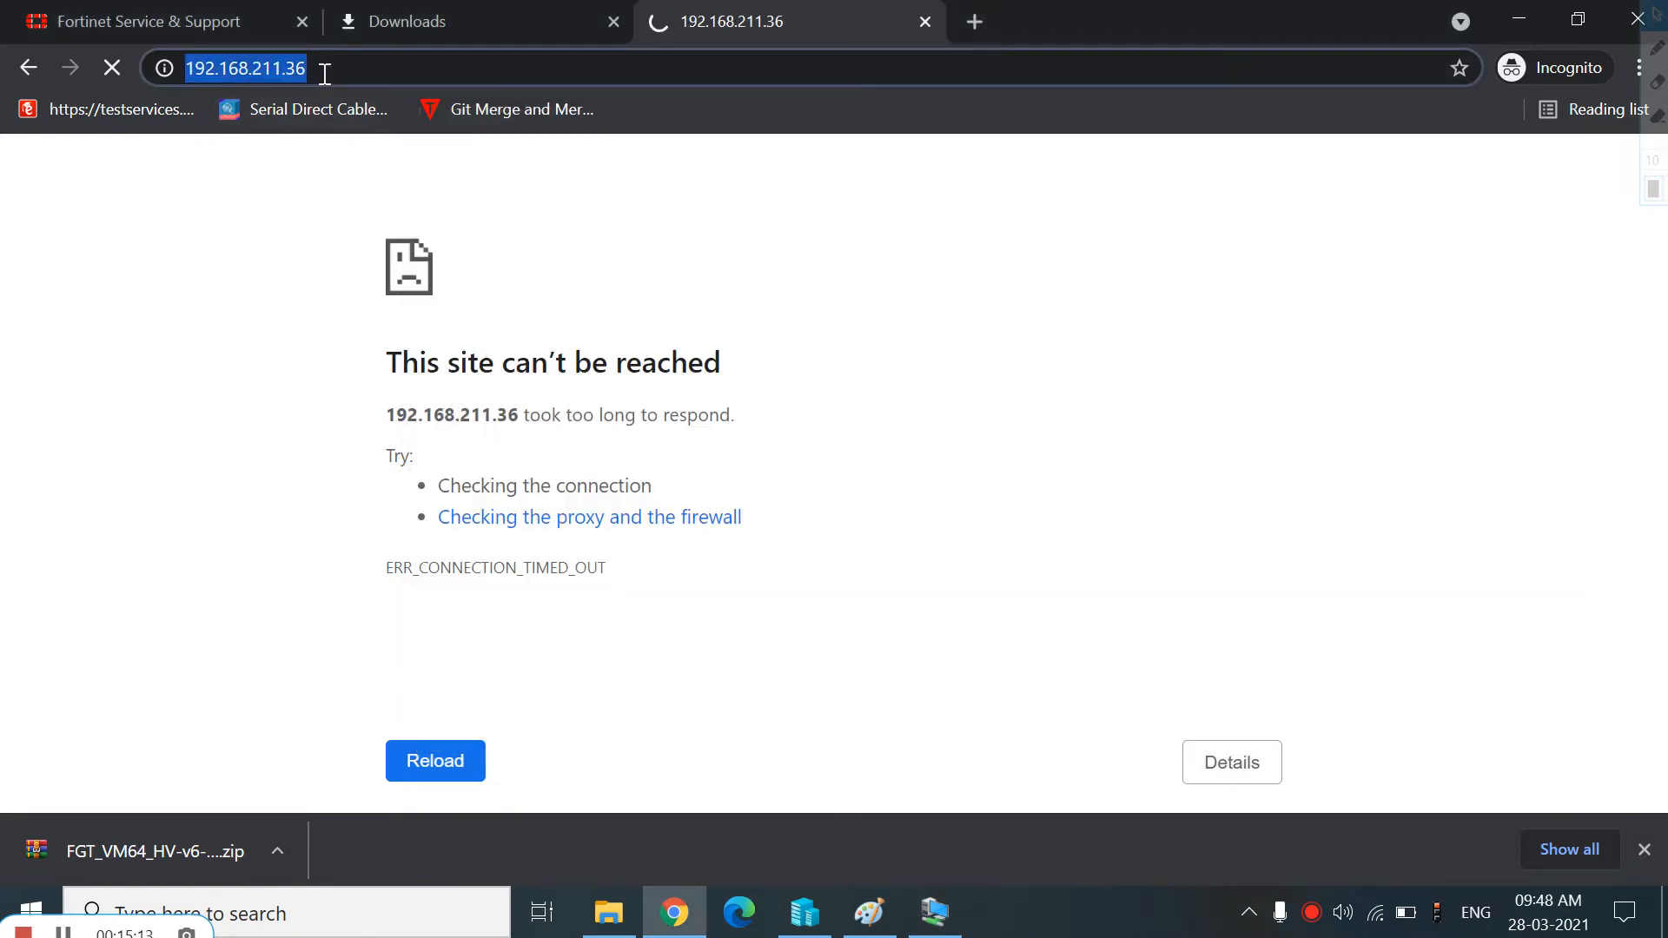
left_click(324, 71)
key("BackSpace")
key("BackSpace")
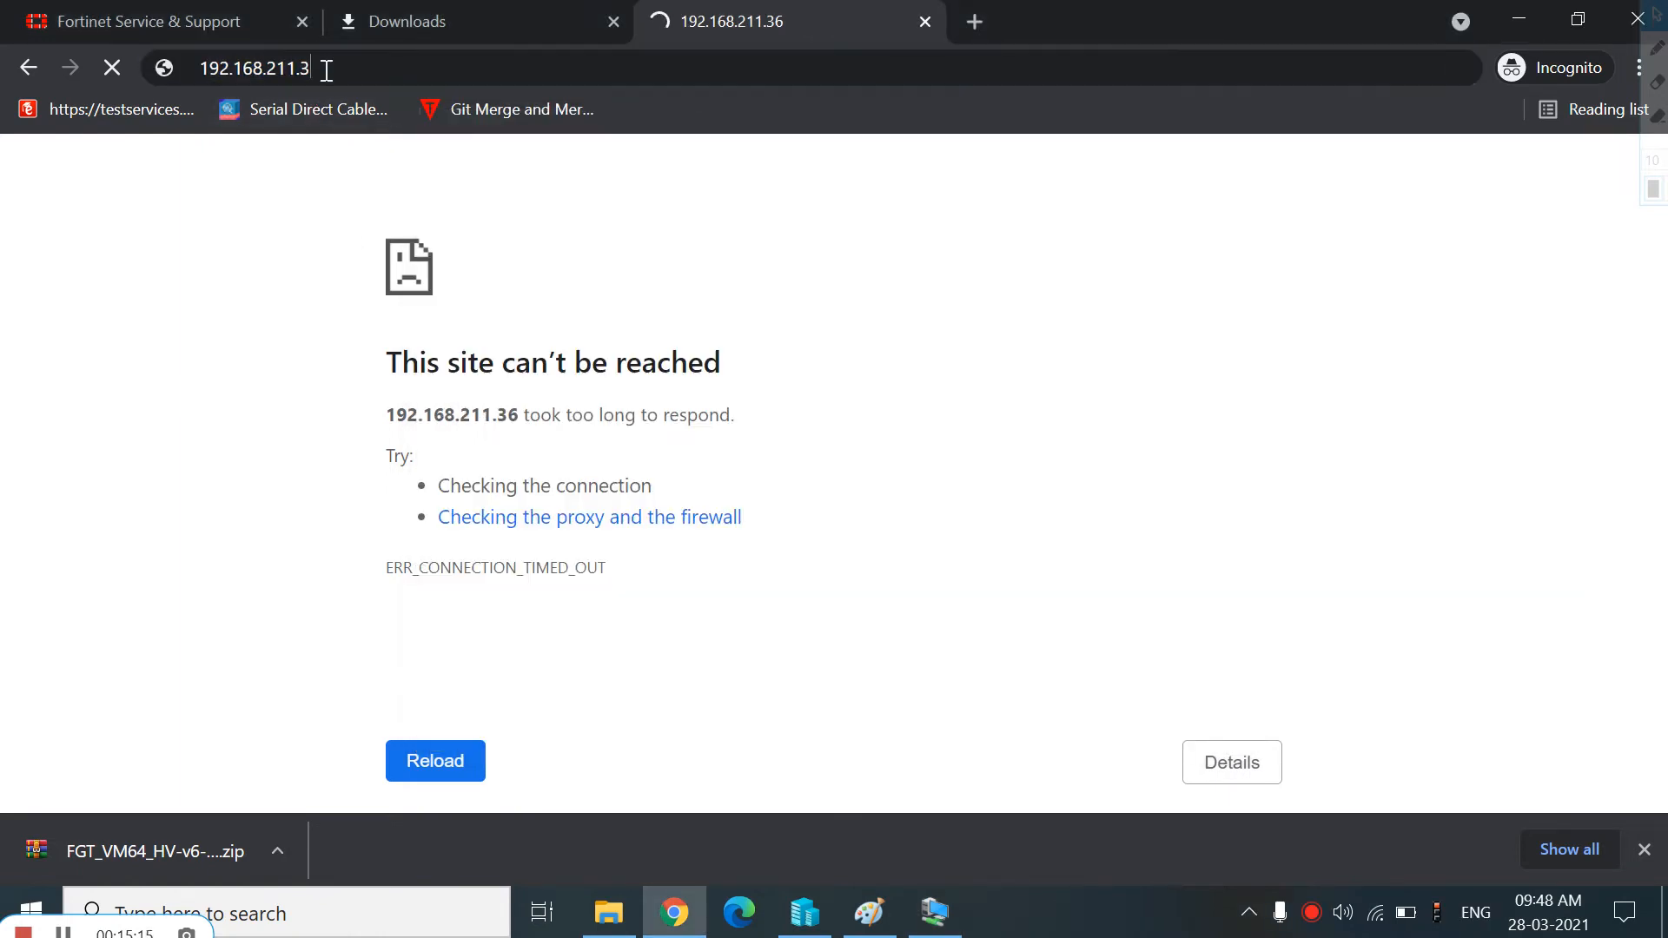
type("45")
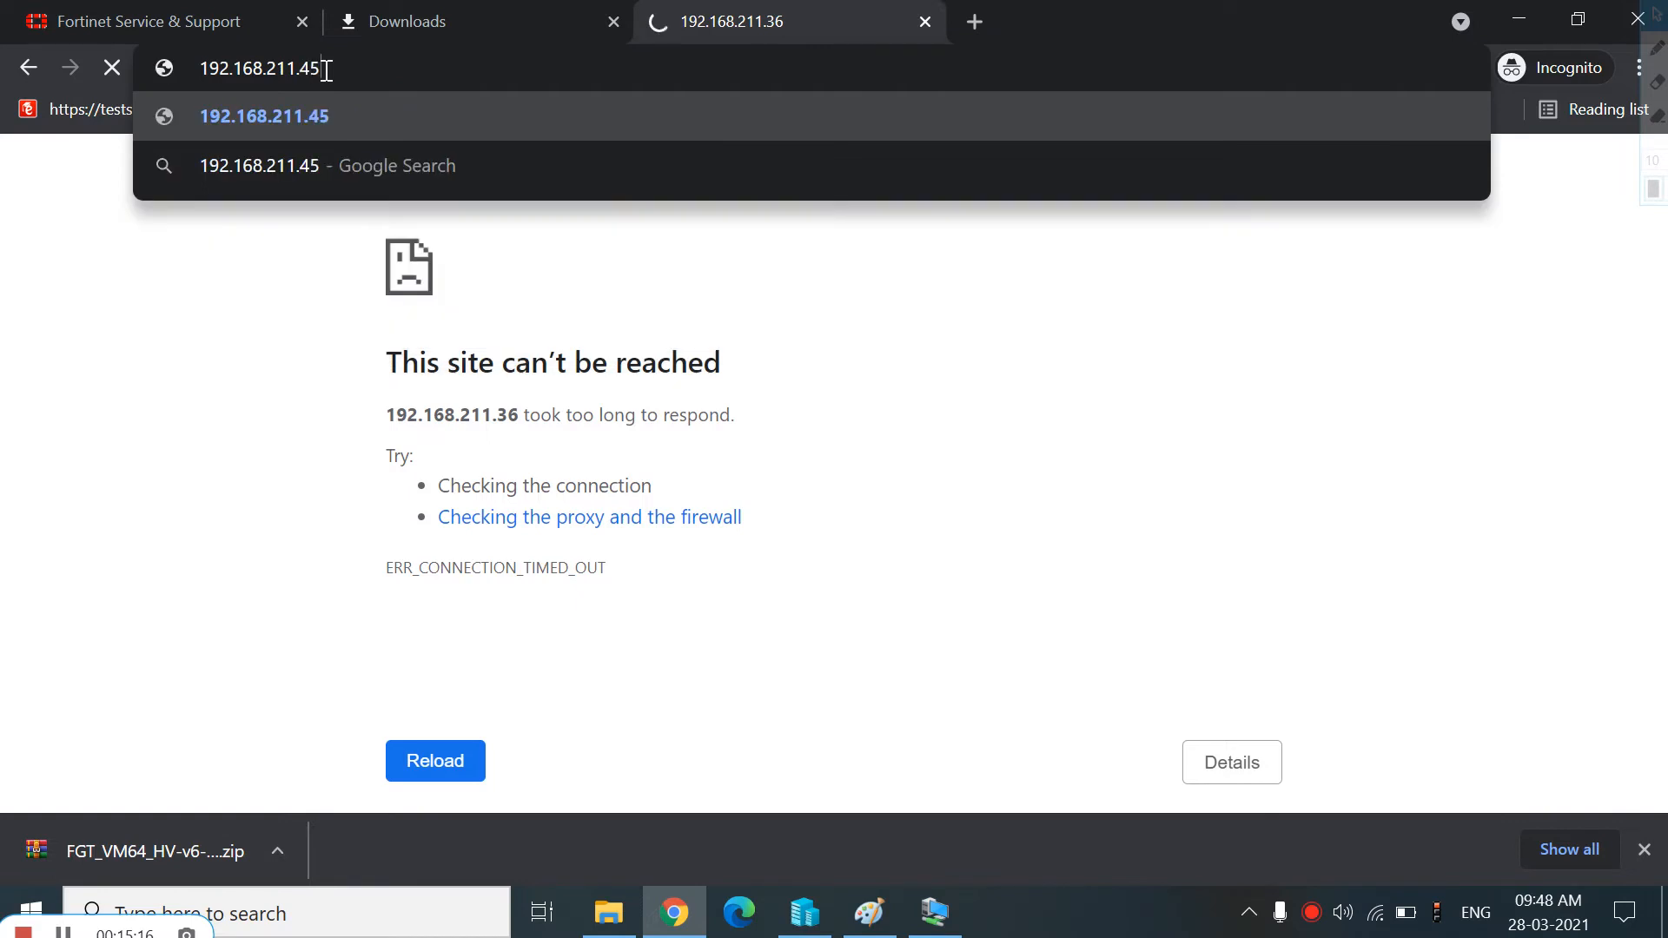
key("Return")
left_click(936, 912)
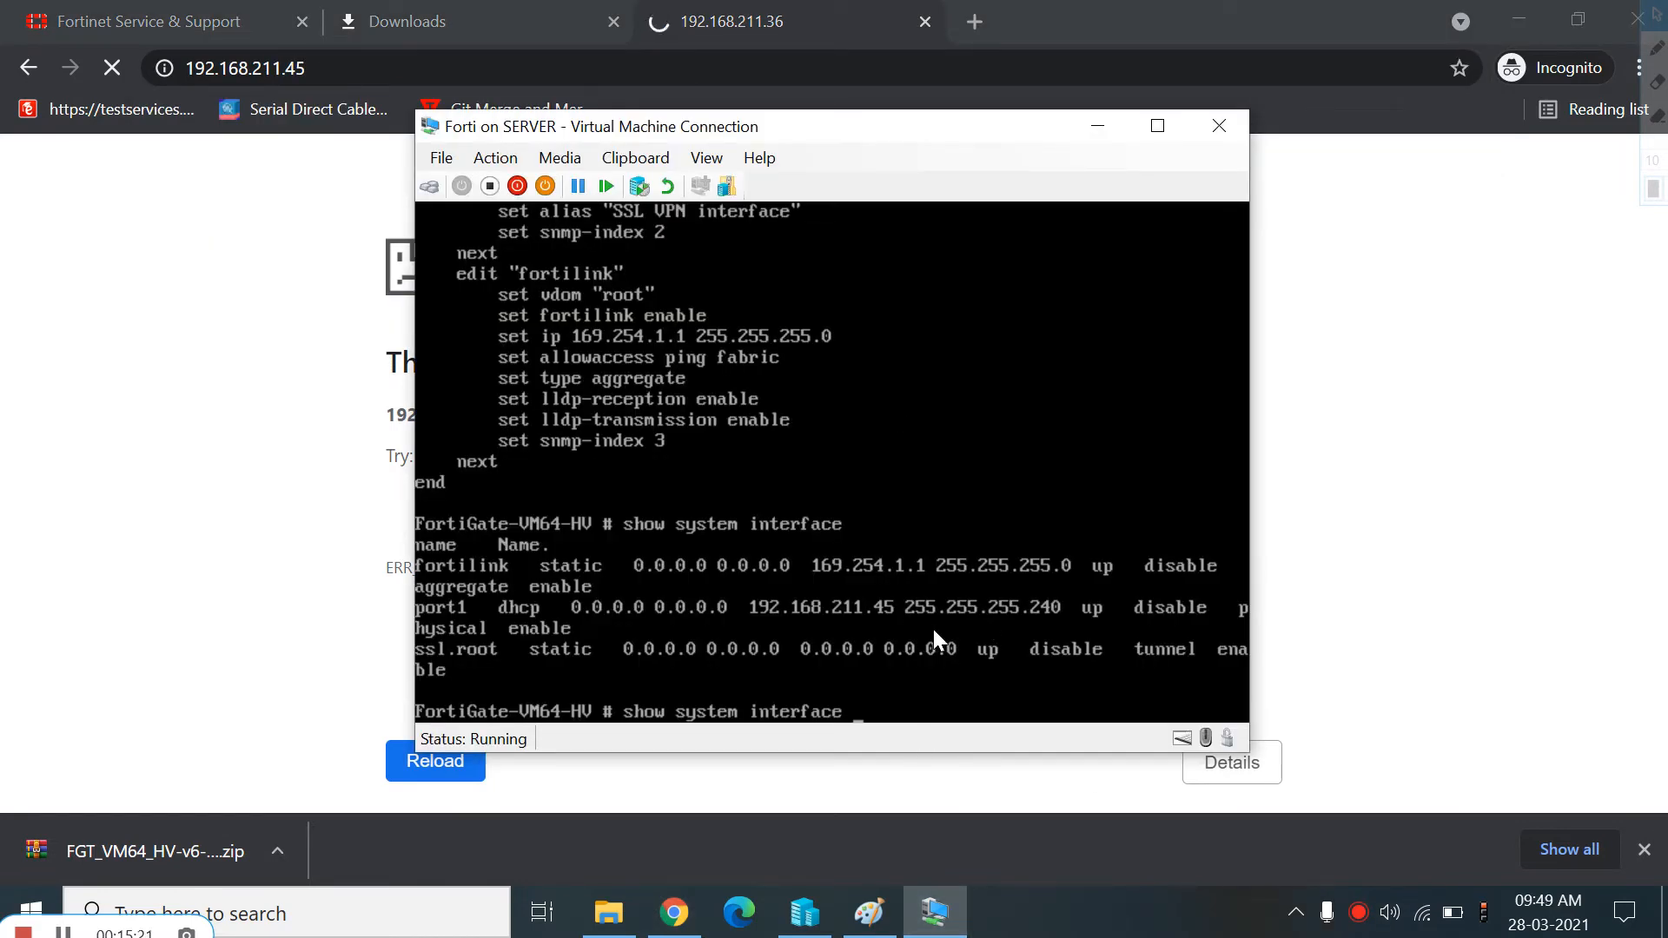
Enter the system interface configuration mode in the FortiGate console
key("BackSpace")
key("BackSpace")
key("BackSpace")
key("BackSpace")
key("BackSpace")
key("BackSpace")
key("BackSpace")
key("BackSpace")
key("BackSpace")
key("BackSpace")
key("BackSpace")
key("BackSpace")
key("BackSpace")
key("BackSpace")
key("BackSpace")
key("BackSpace")
key("BackSpace")
key("BackSpace")
key("BackSpace")
key("BackSpace")
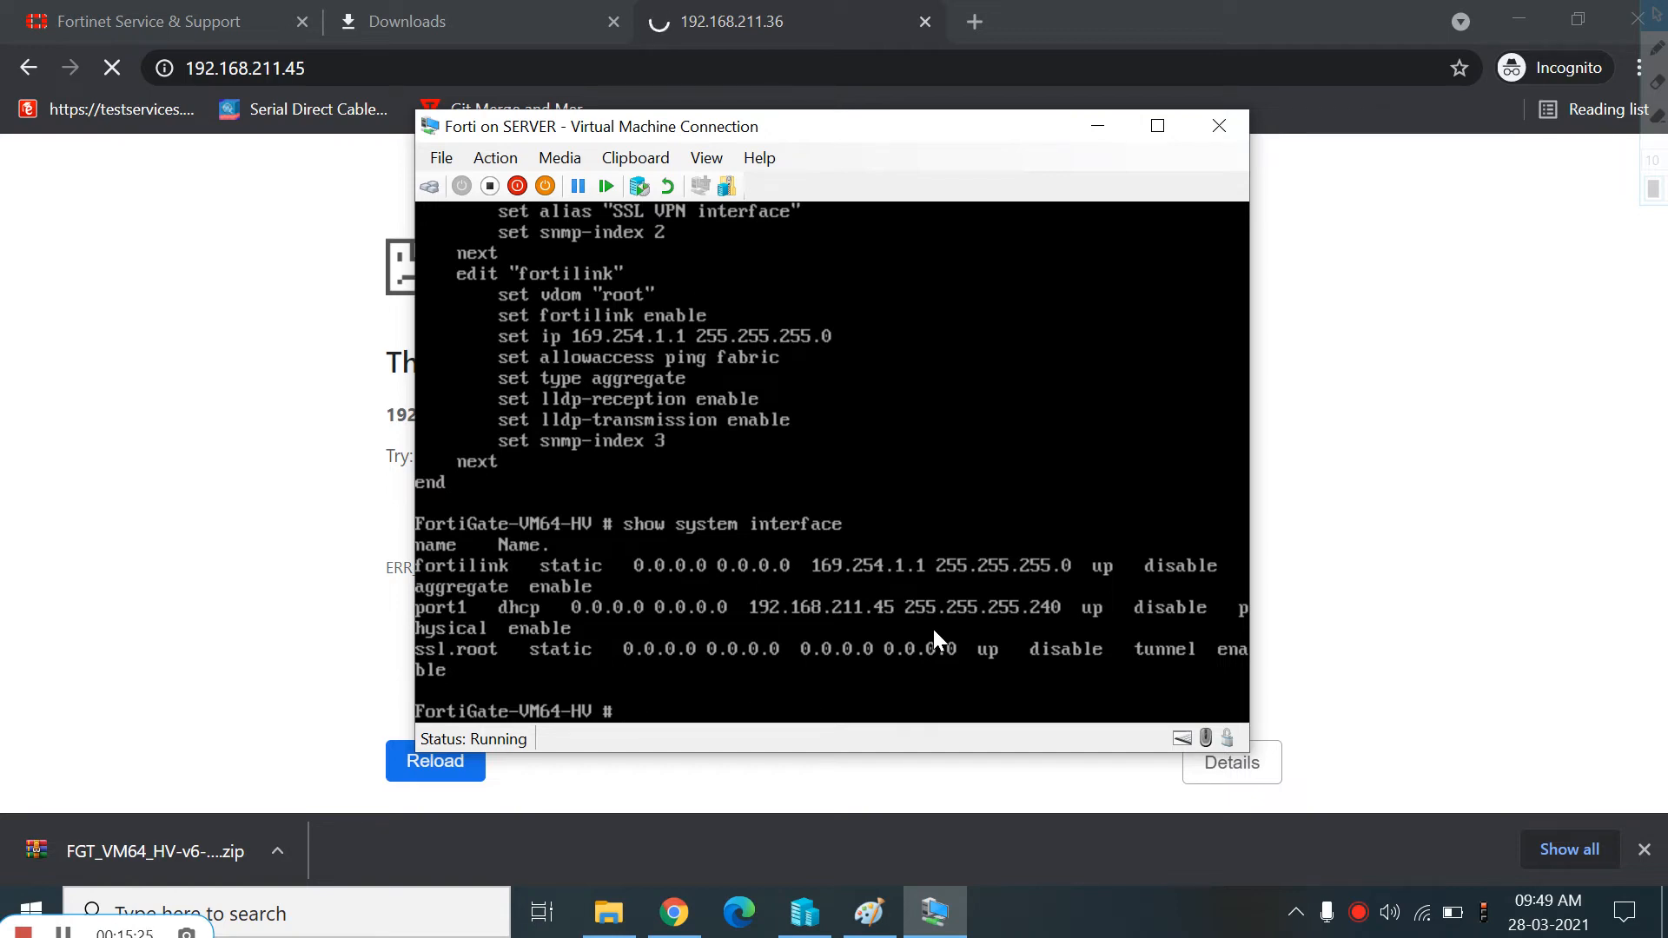
type("config system in")
key("Tab")
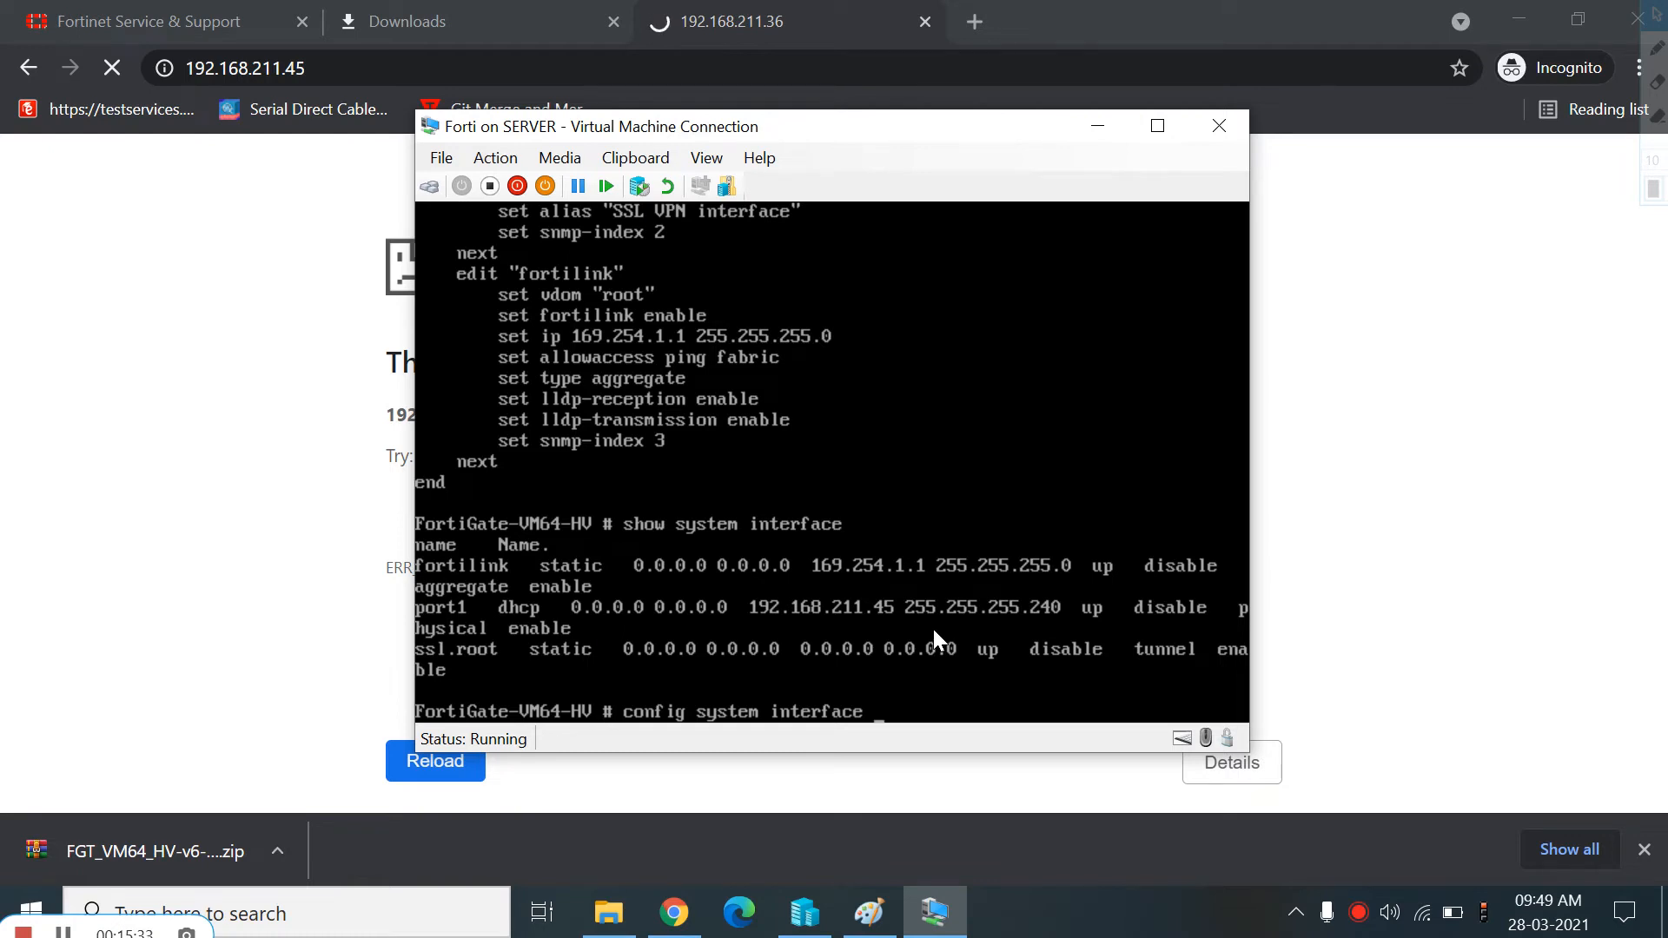
key("question")
key("Return")
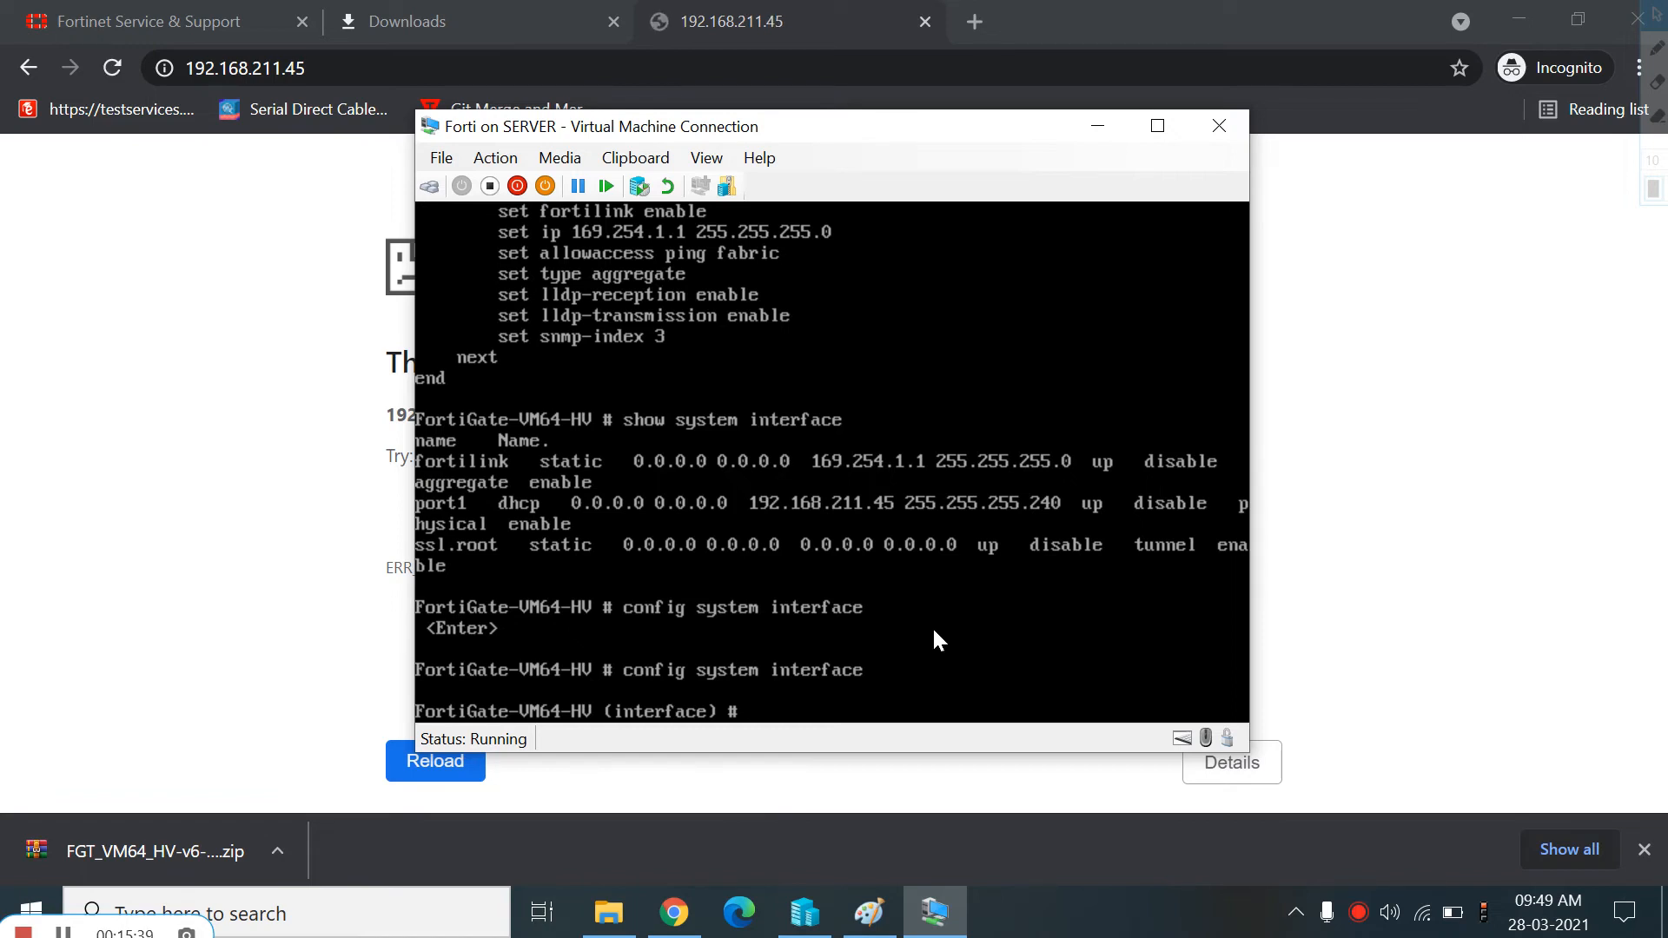
type("set ed")
key("Return")
key("BackSpace")
key("BackSpace")
key("BackSpace")
key("BackSpace")
key("BackSpace")
key("BackSpace")
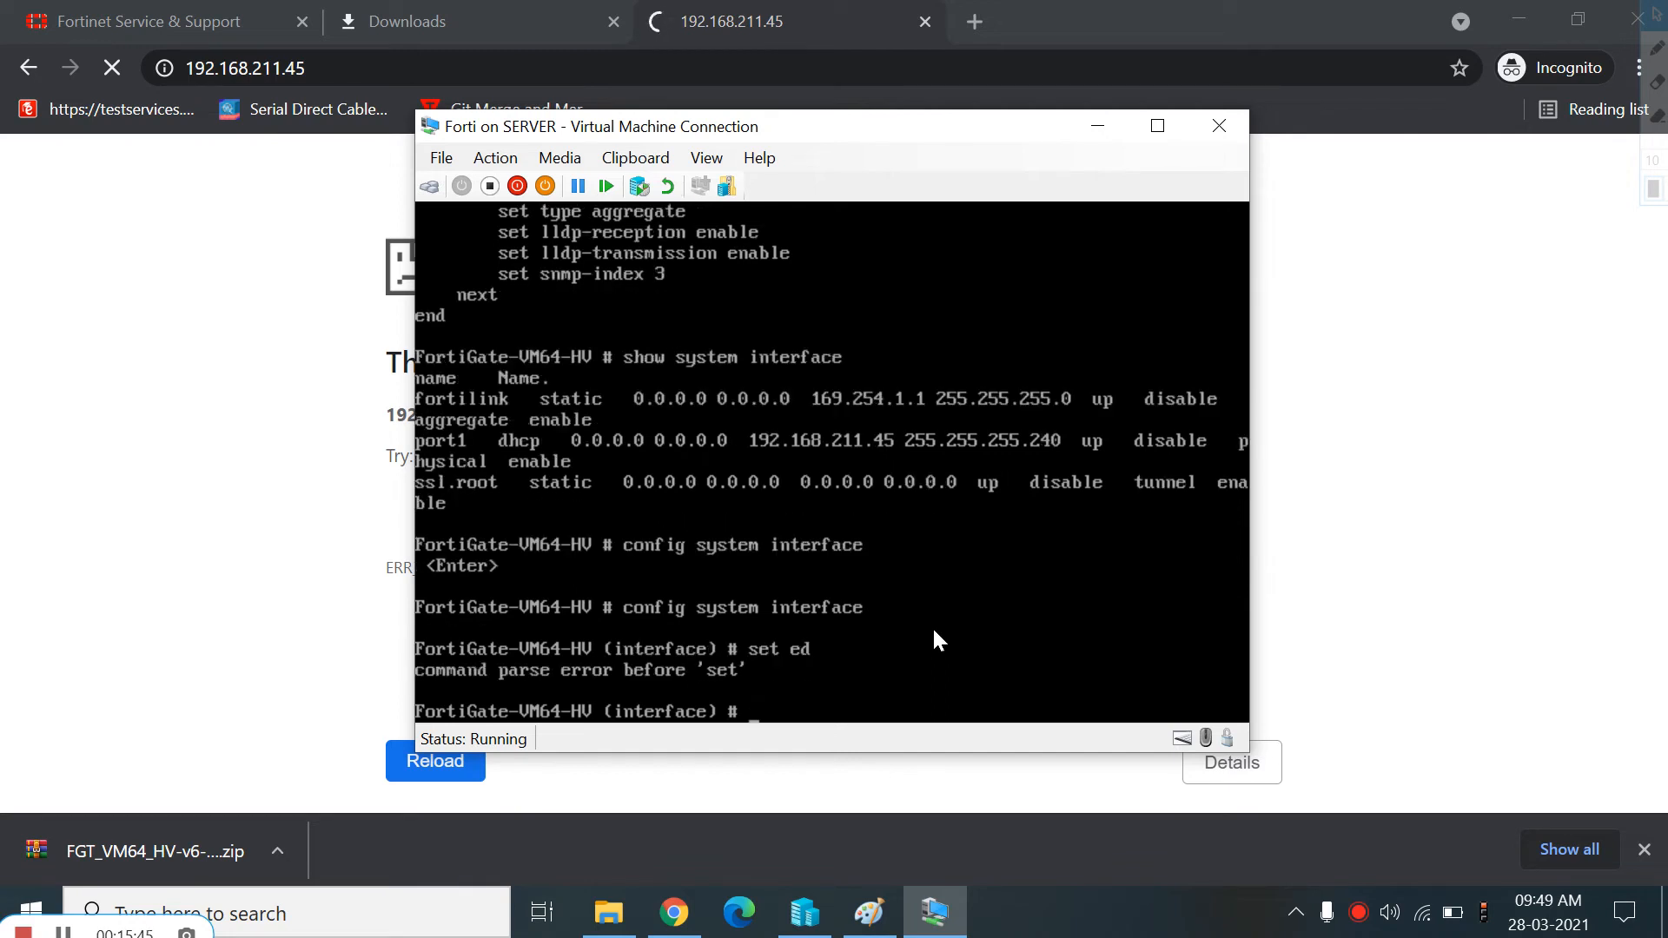
Edit port1, allow https, http, ping and ssh administrative access, and end the configuration
type("edit port")
type("1")
key("Return")
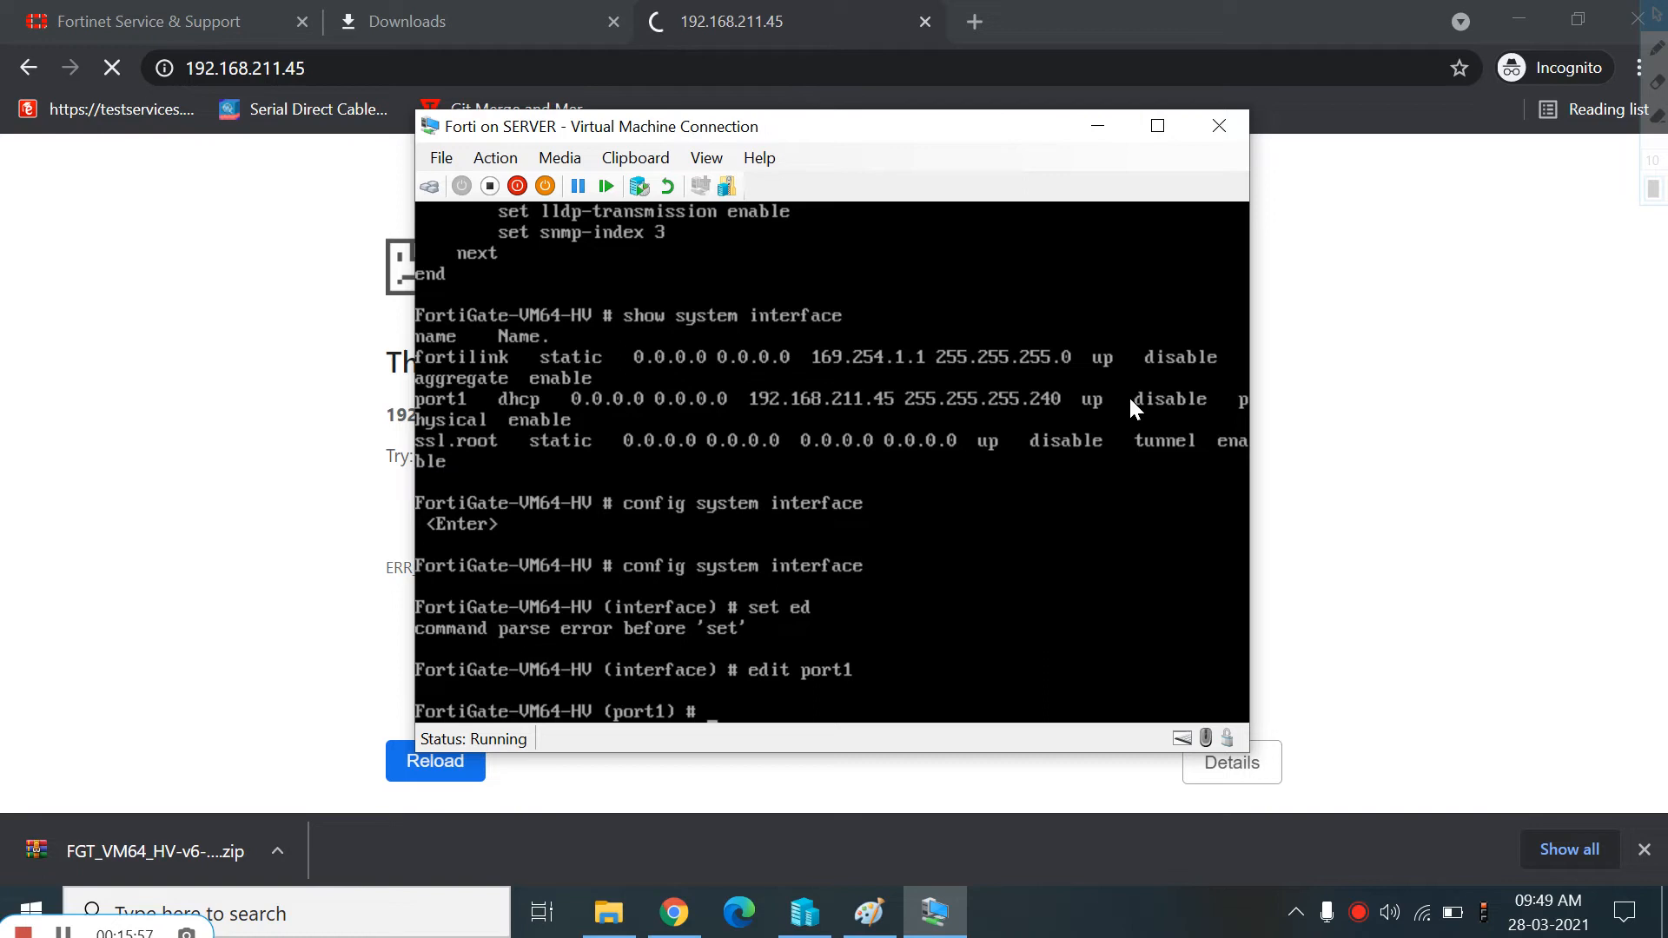
type("set allowaccess")
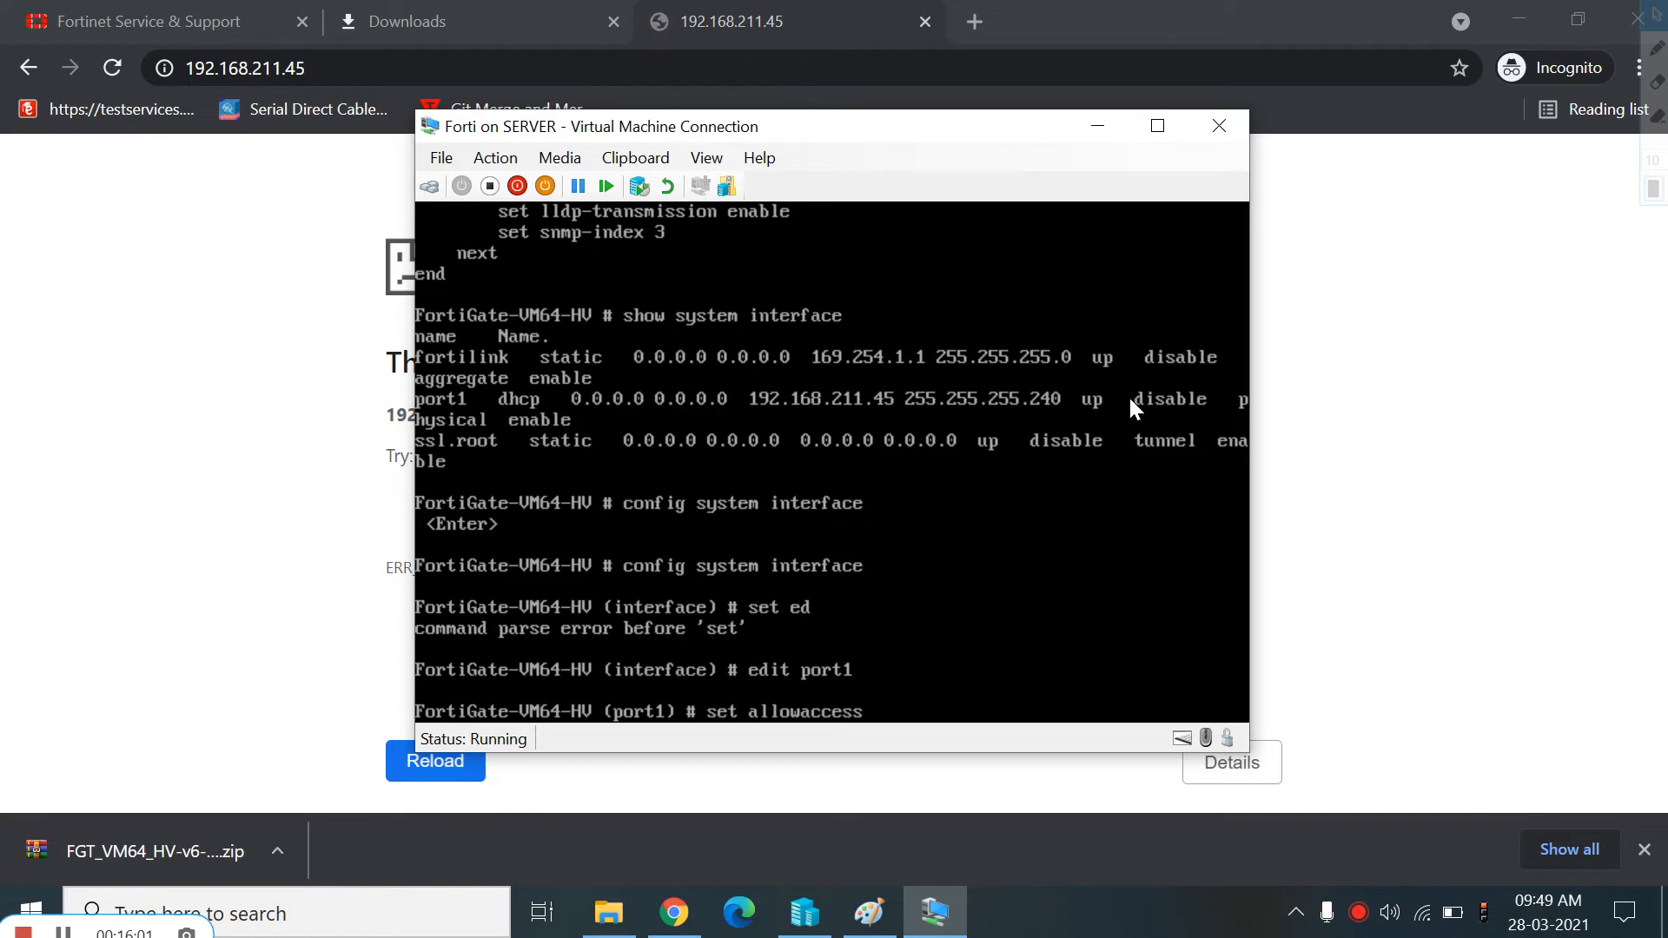
type(" https http ping")
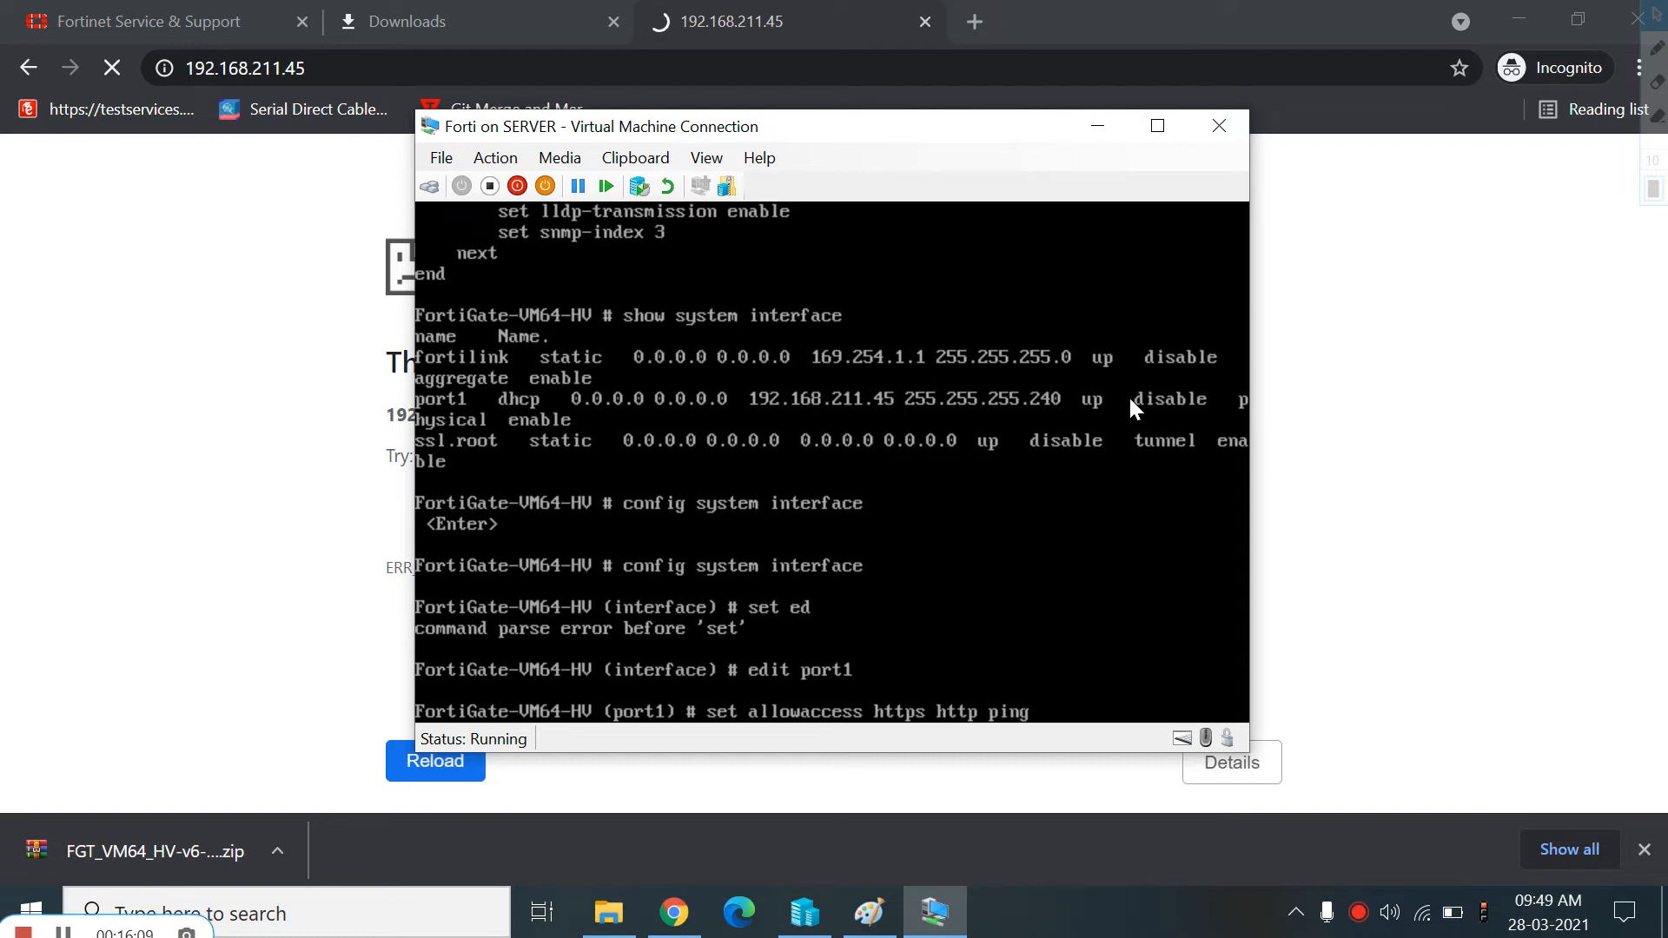
type(" ssh")
key("Return")
type("end")
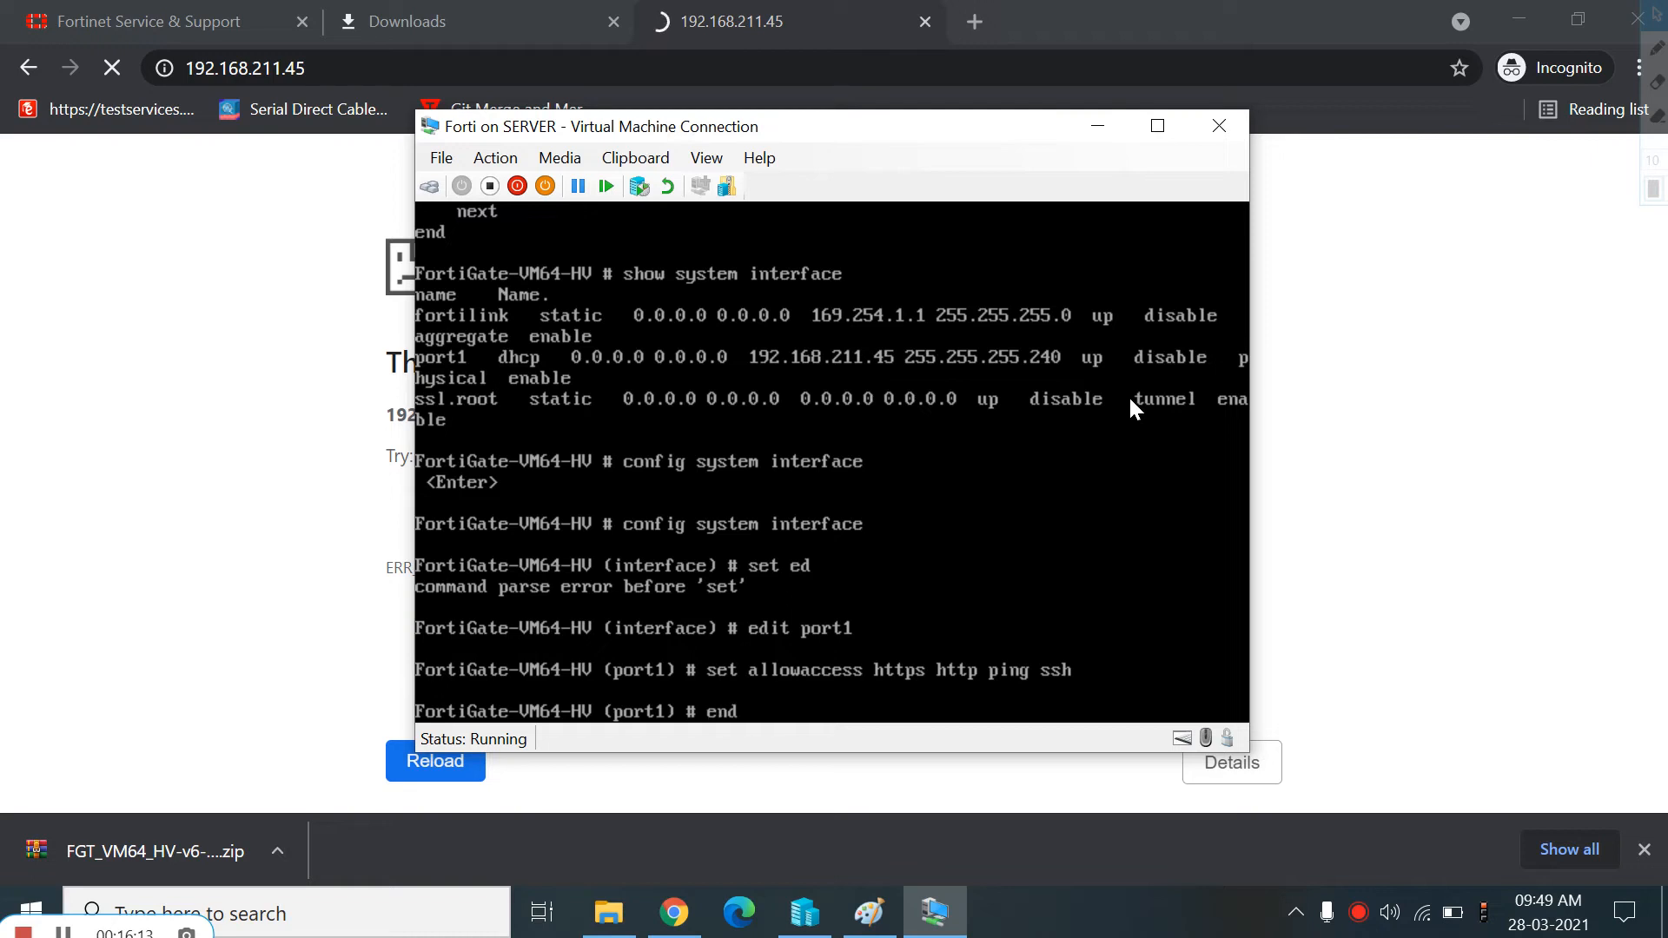
key("Return")
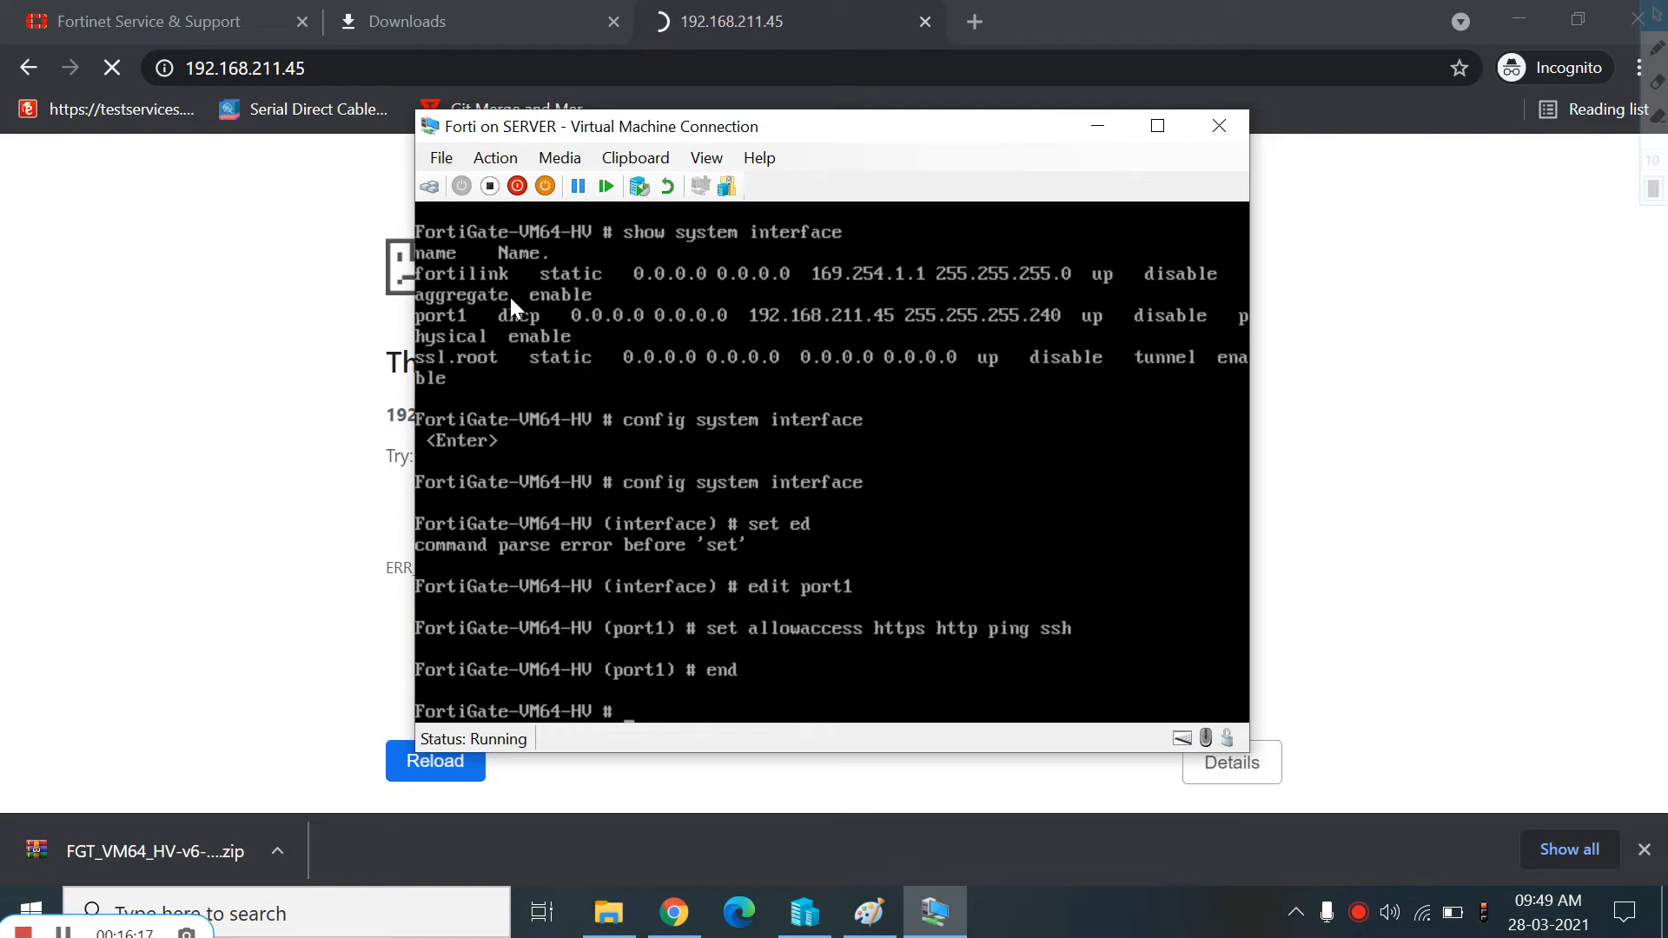
Reload the 192.168.211.45 page and log in to the web interface as admin with the account password
left_click(179, 203)
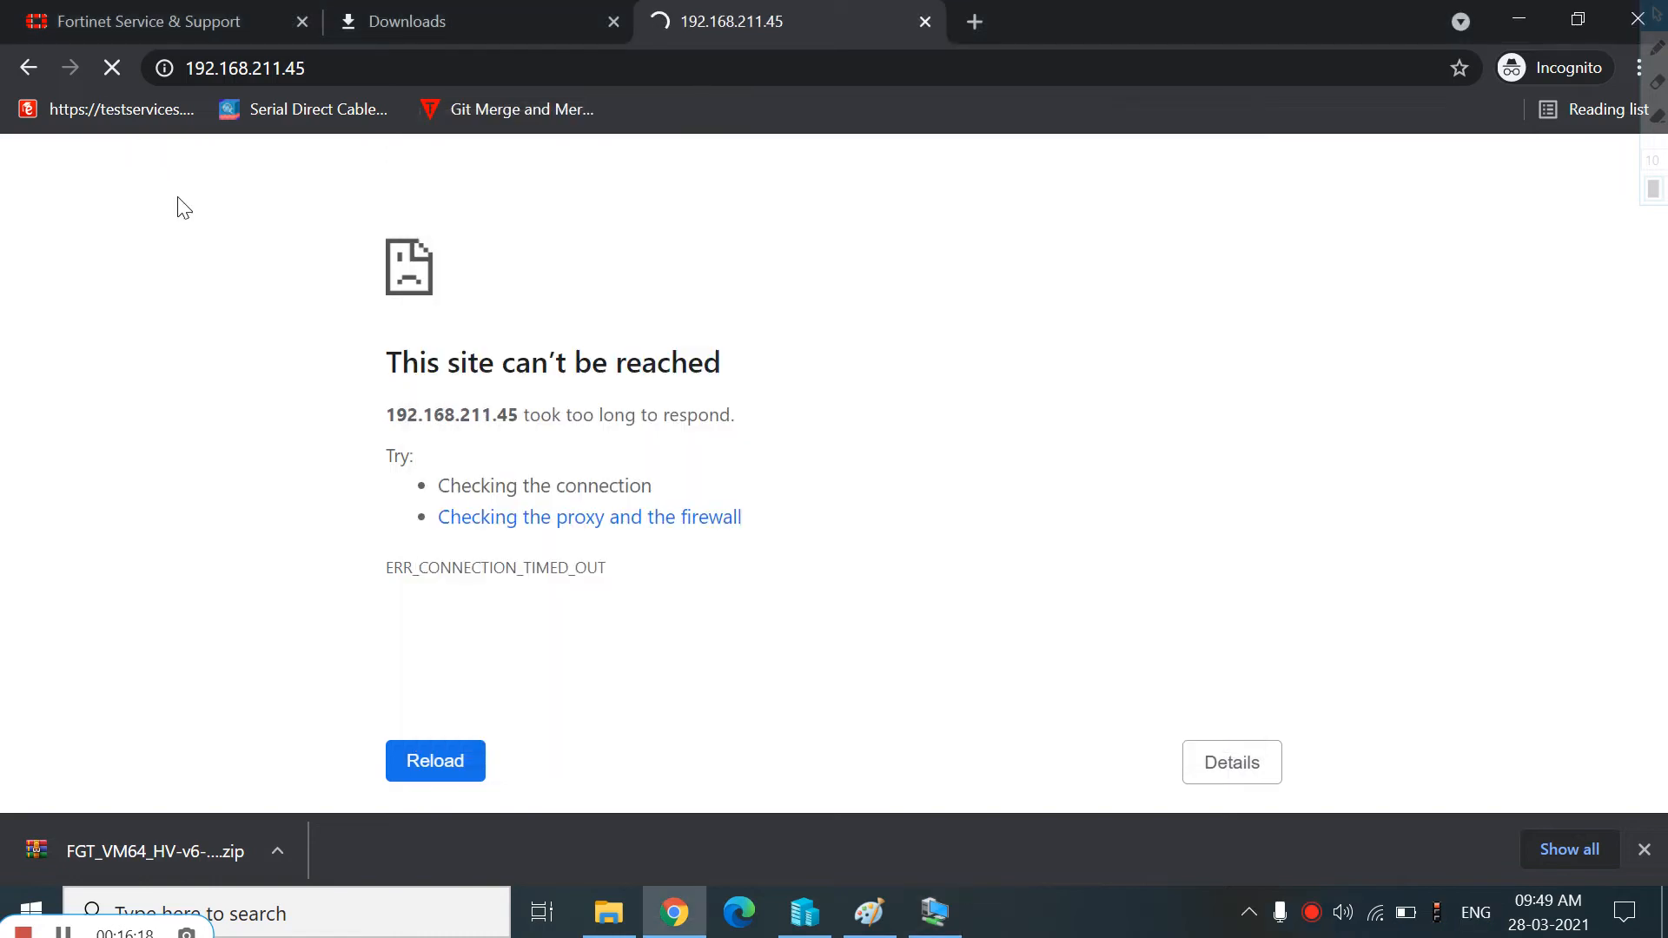
left_click(113, 70)
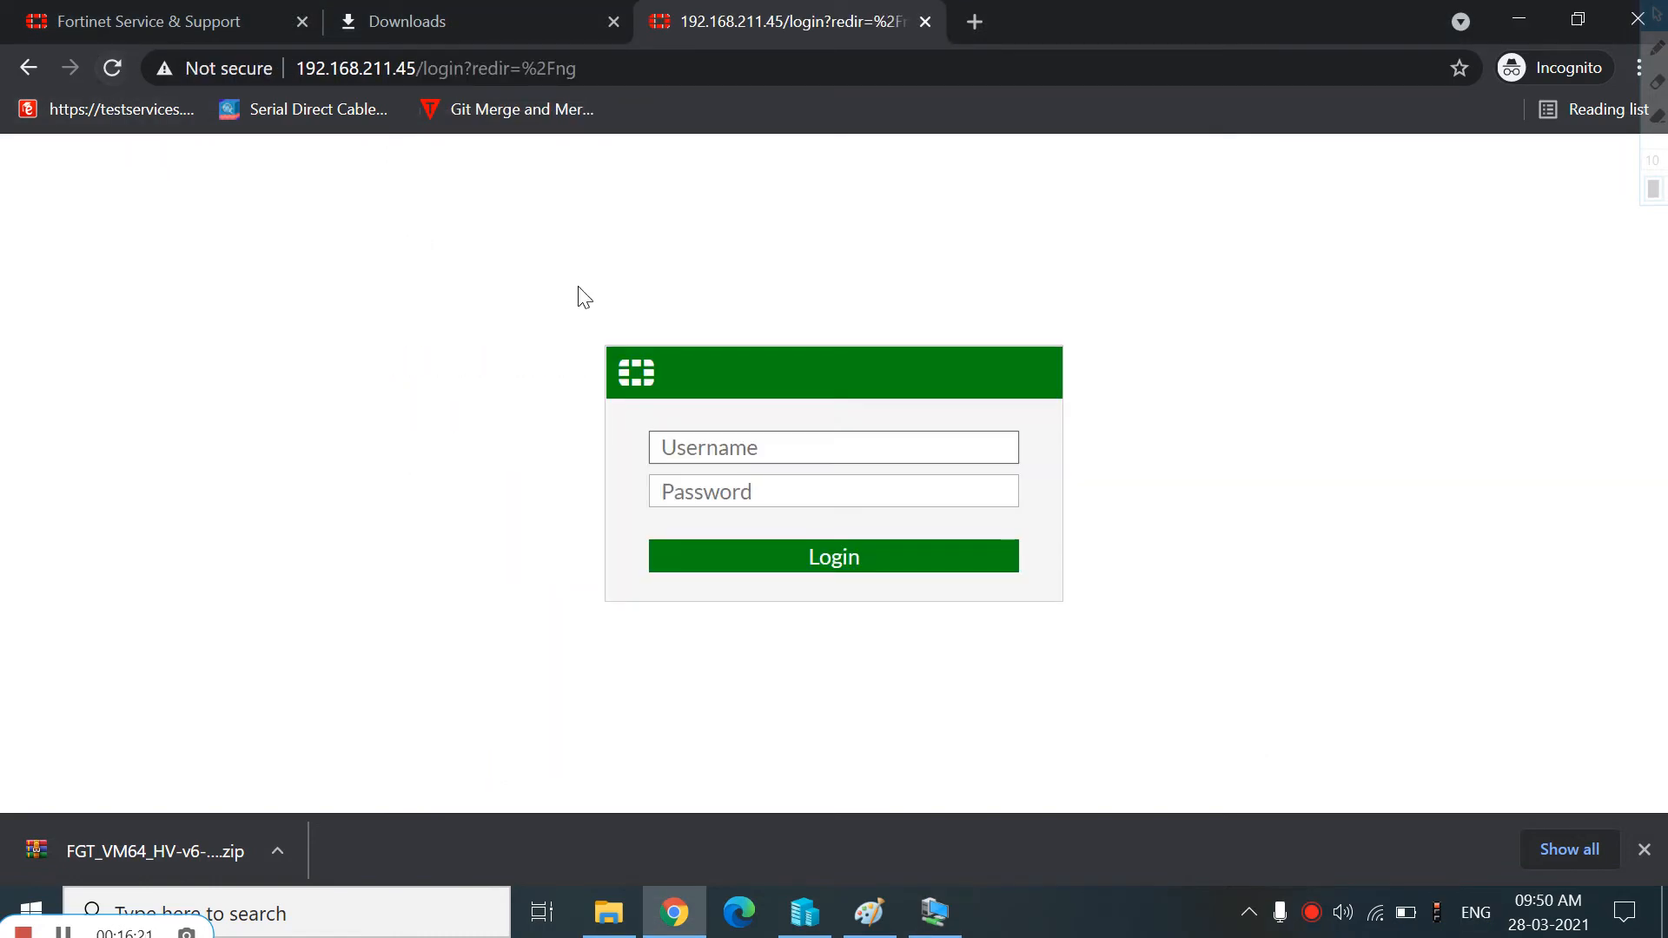
key("Tab")
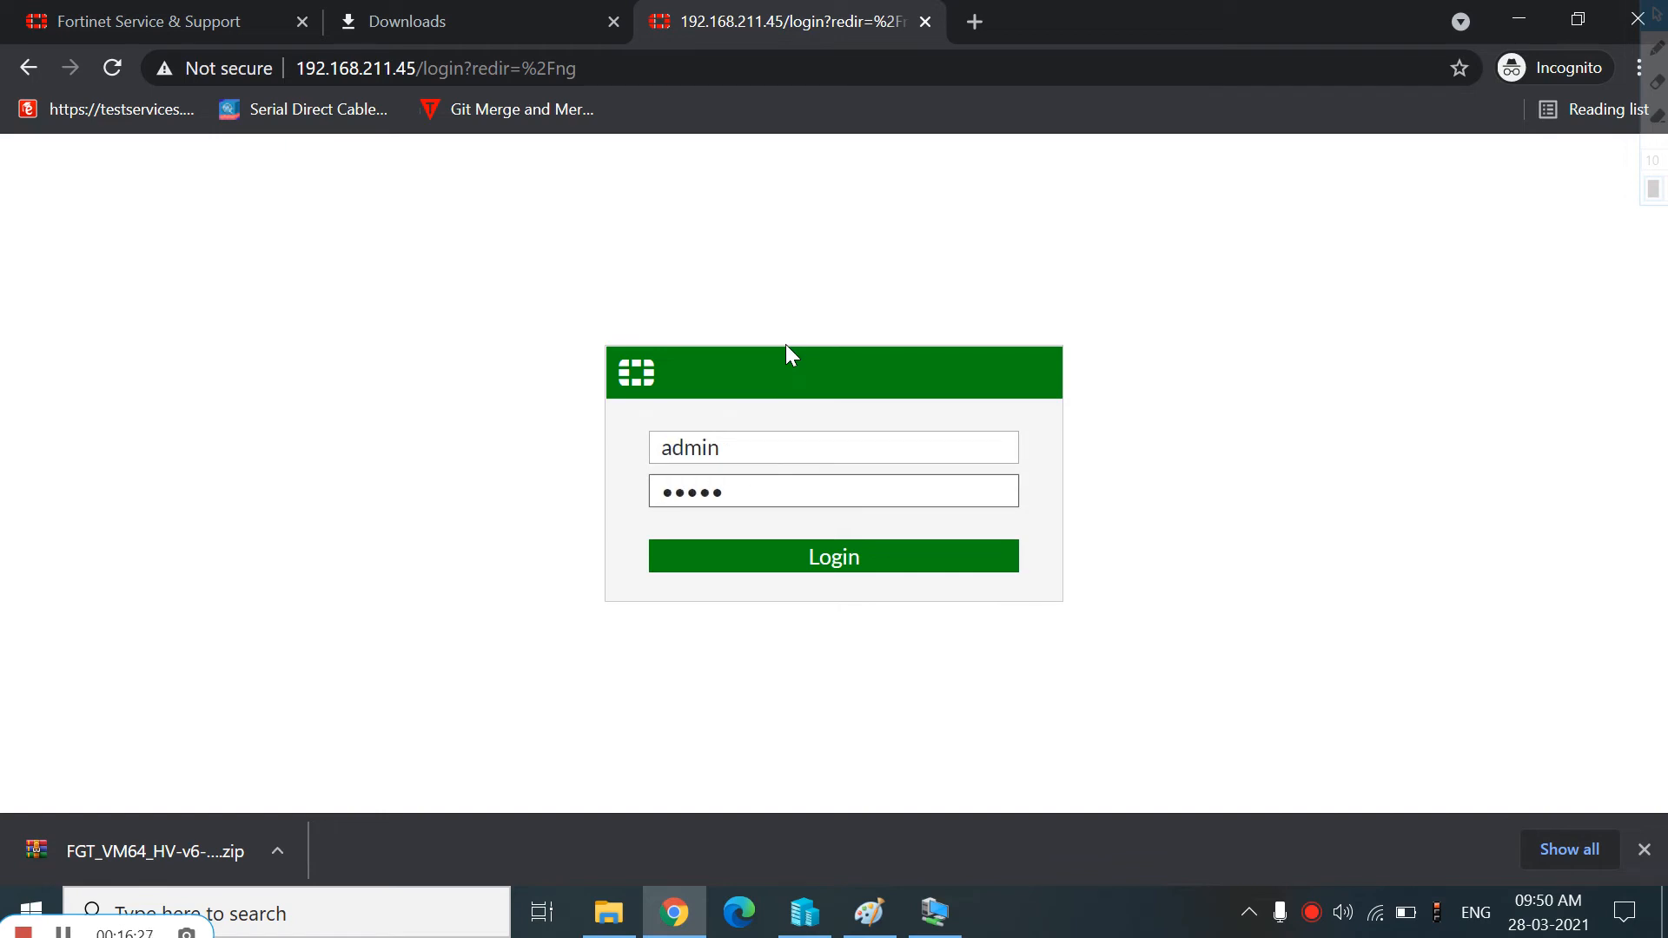
left_click(816, 563)
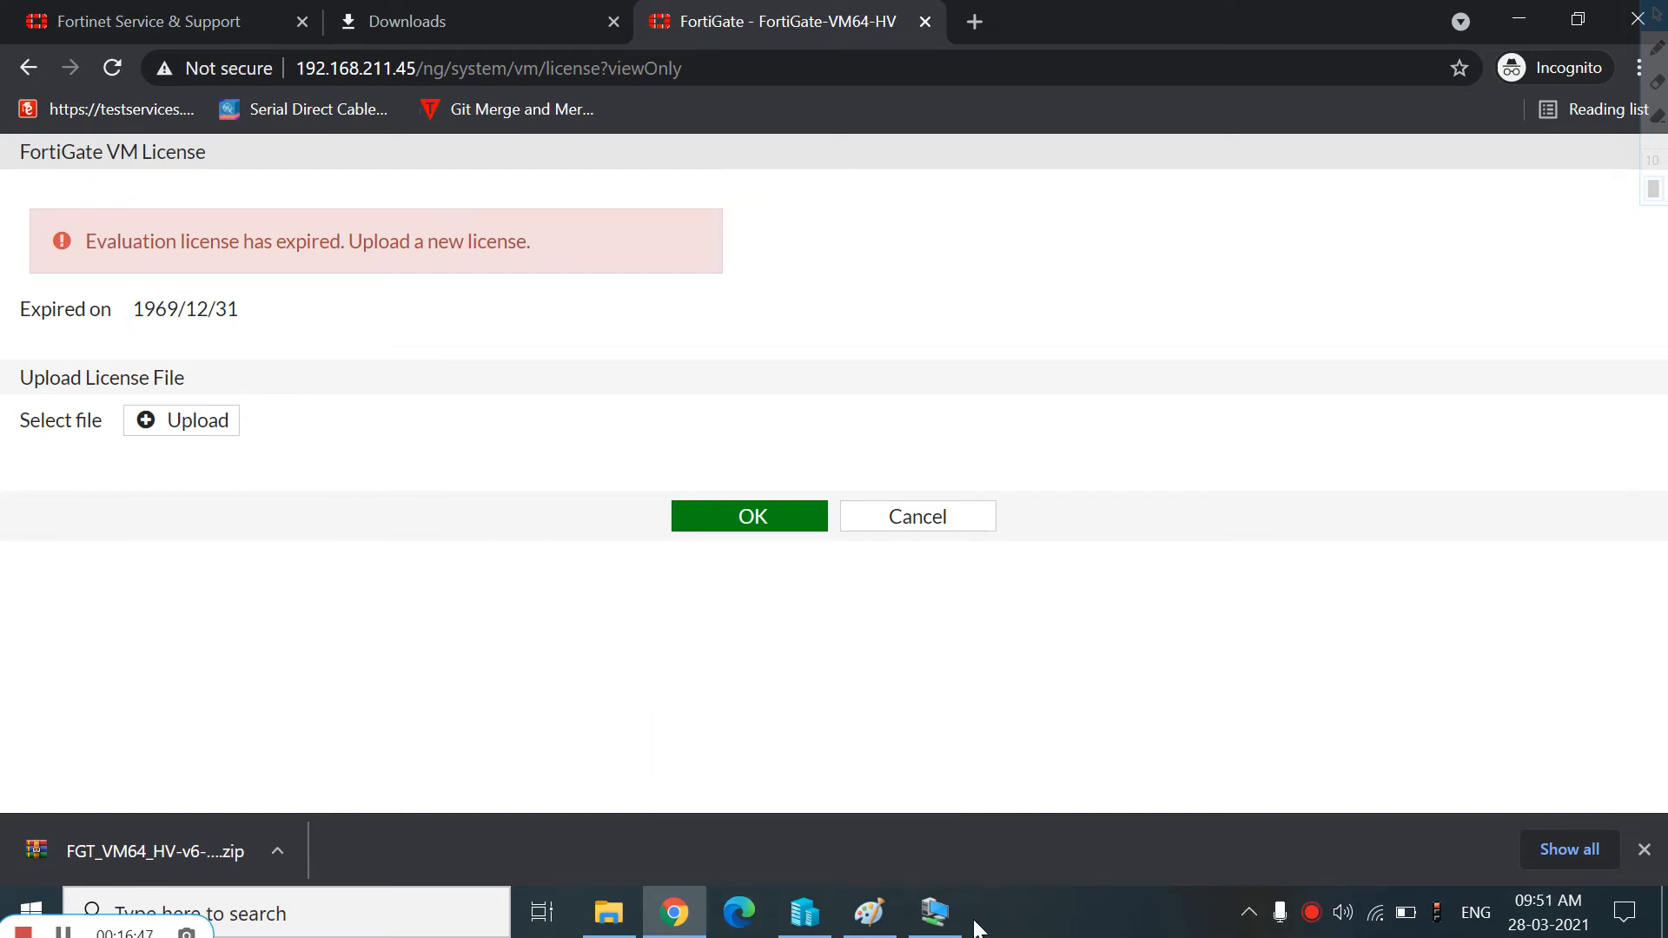
Browse the available execute subcommands in the VM console
left_click(938, 914)
type("execute")
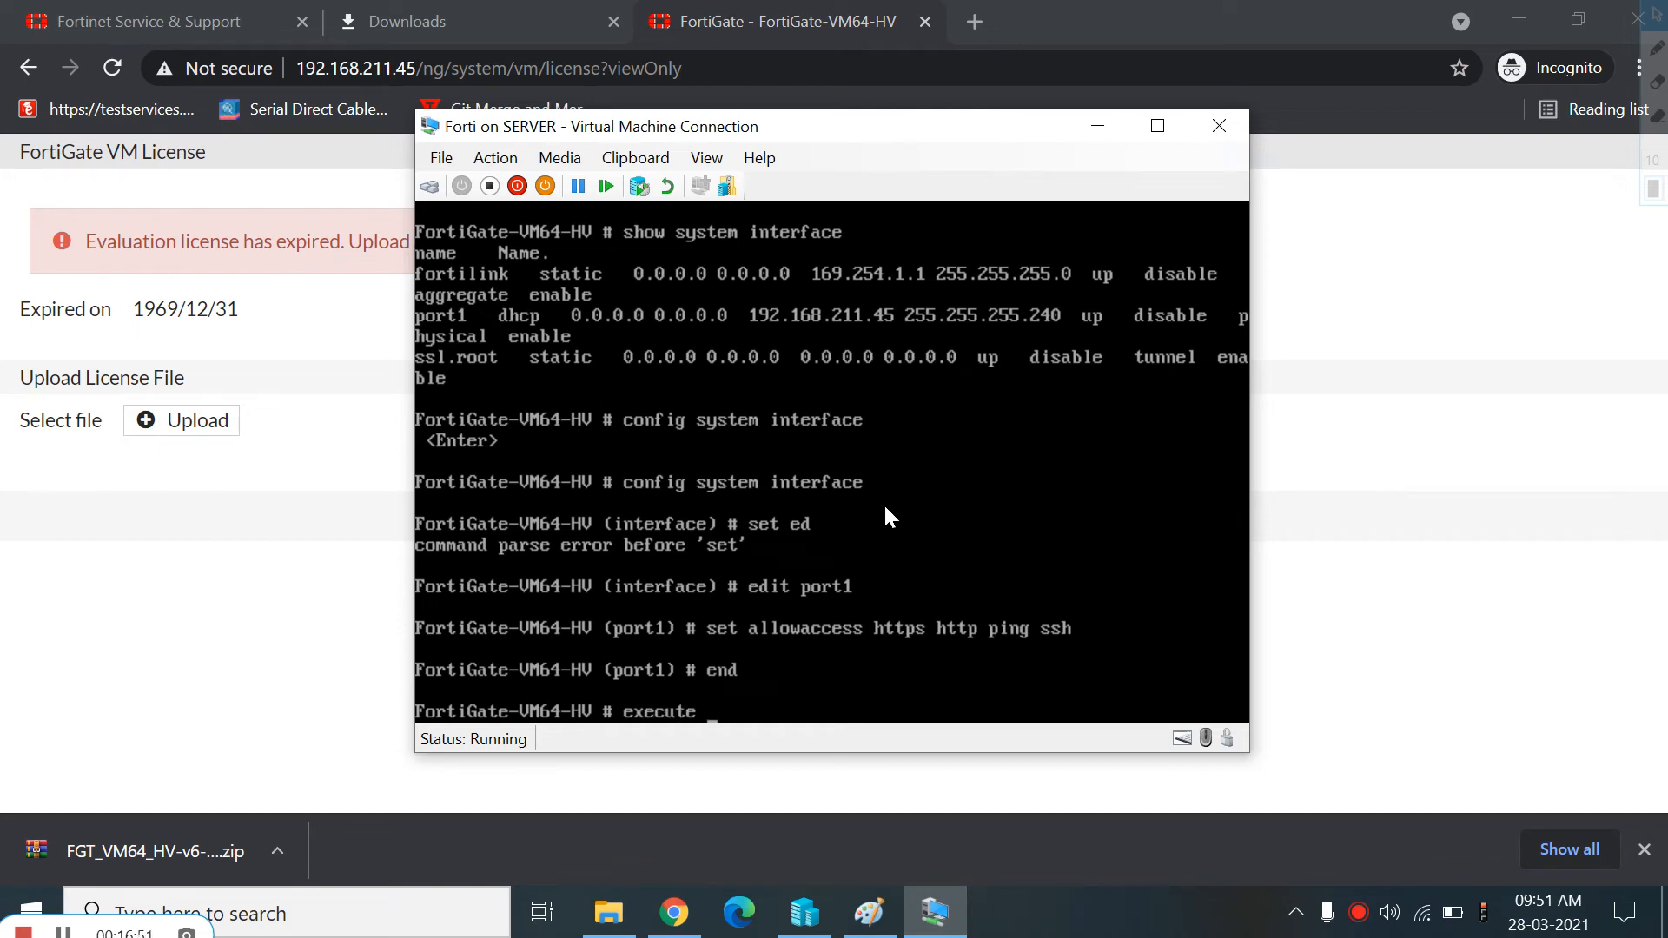
key("BackSpace")
key("BackSpace")
key("BackSpace")
key("BackSpace")
key("BackSpace")
key("BackSpace")
type("xecute re")
key("Tab")
key("Tab")
key("Tab")
key("BackSpace")
key("BackSpace")
key("BackSpace")
key("BackSpace")
key("BackSpace")
key("BackSpace")
key("BackSpace")
key("BackSpace")
key("BackSpace")
key("BackSpace")
key("BackSpace")
type("re")
key("Tab")
key("Tab")
key("Tab")
key("Tab")
key("Tab")
key("Tab")
key("Tab")
key("Tab")
key("Tab")
key("Delete")
left_click(1329, 511)
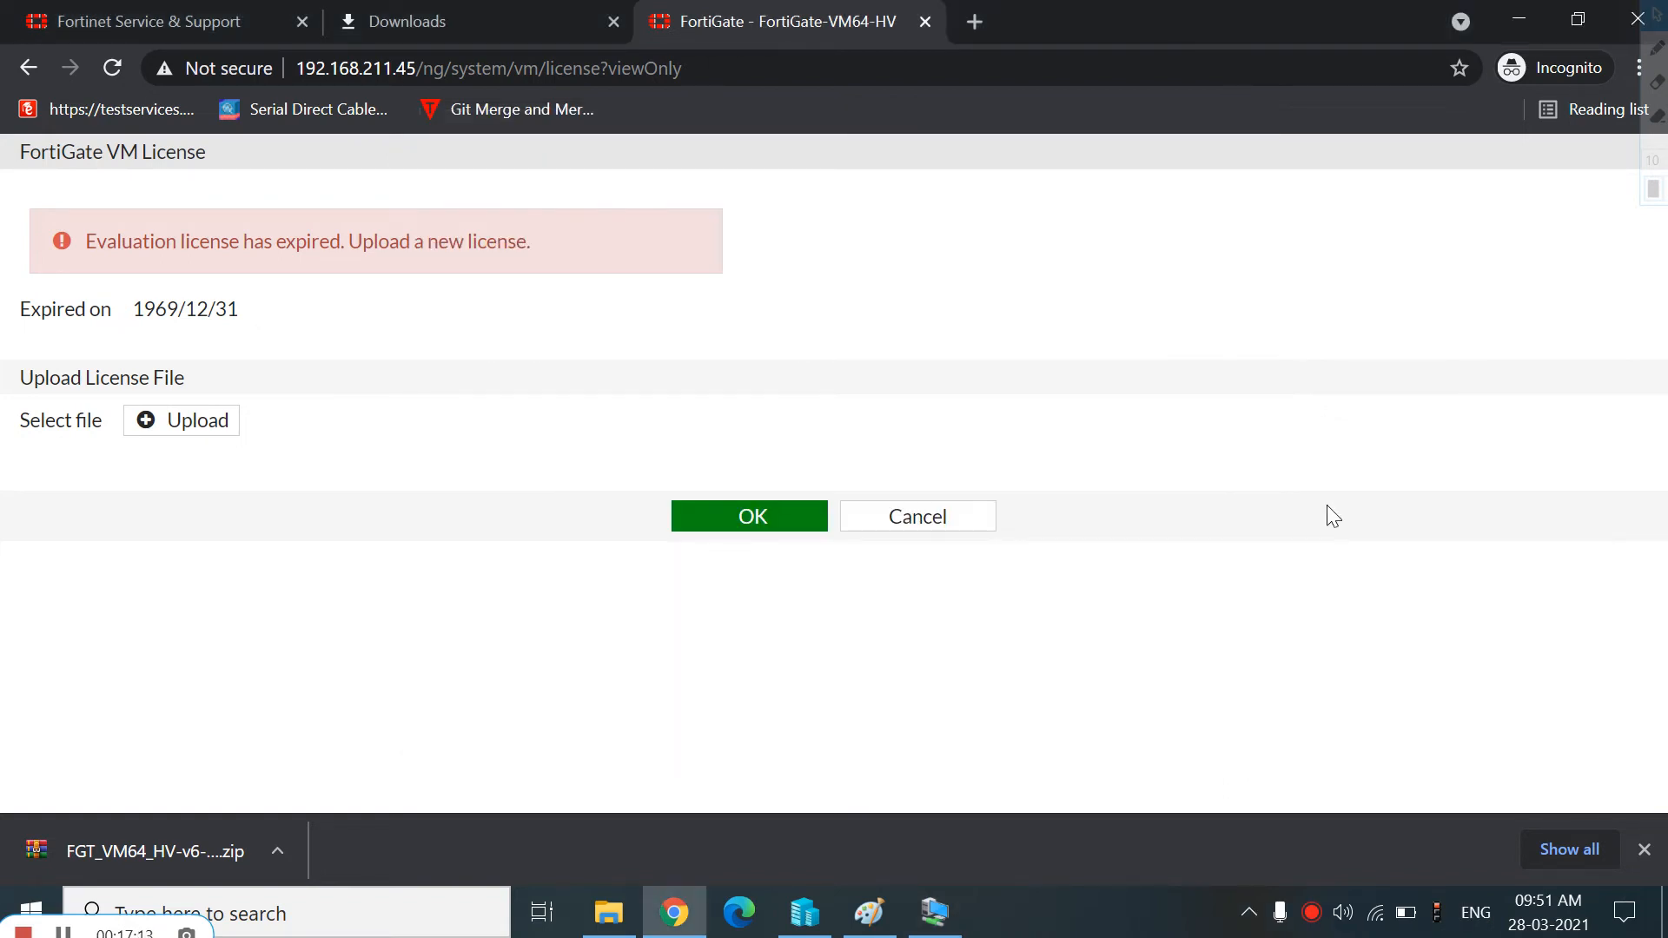
Reset the FortiGate to factory defaults with exec factoryreset and confirm with y
left_click(929, 916)
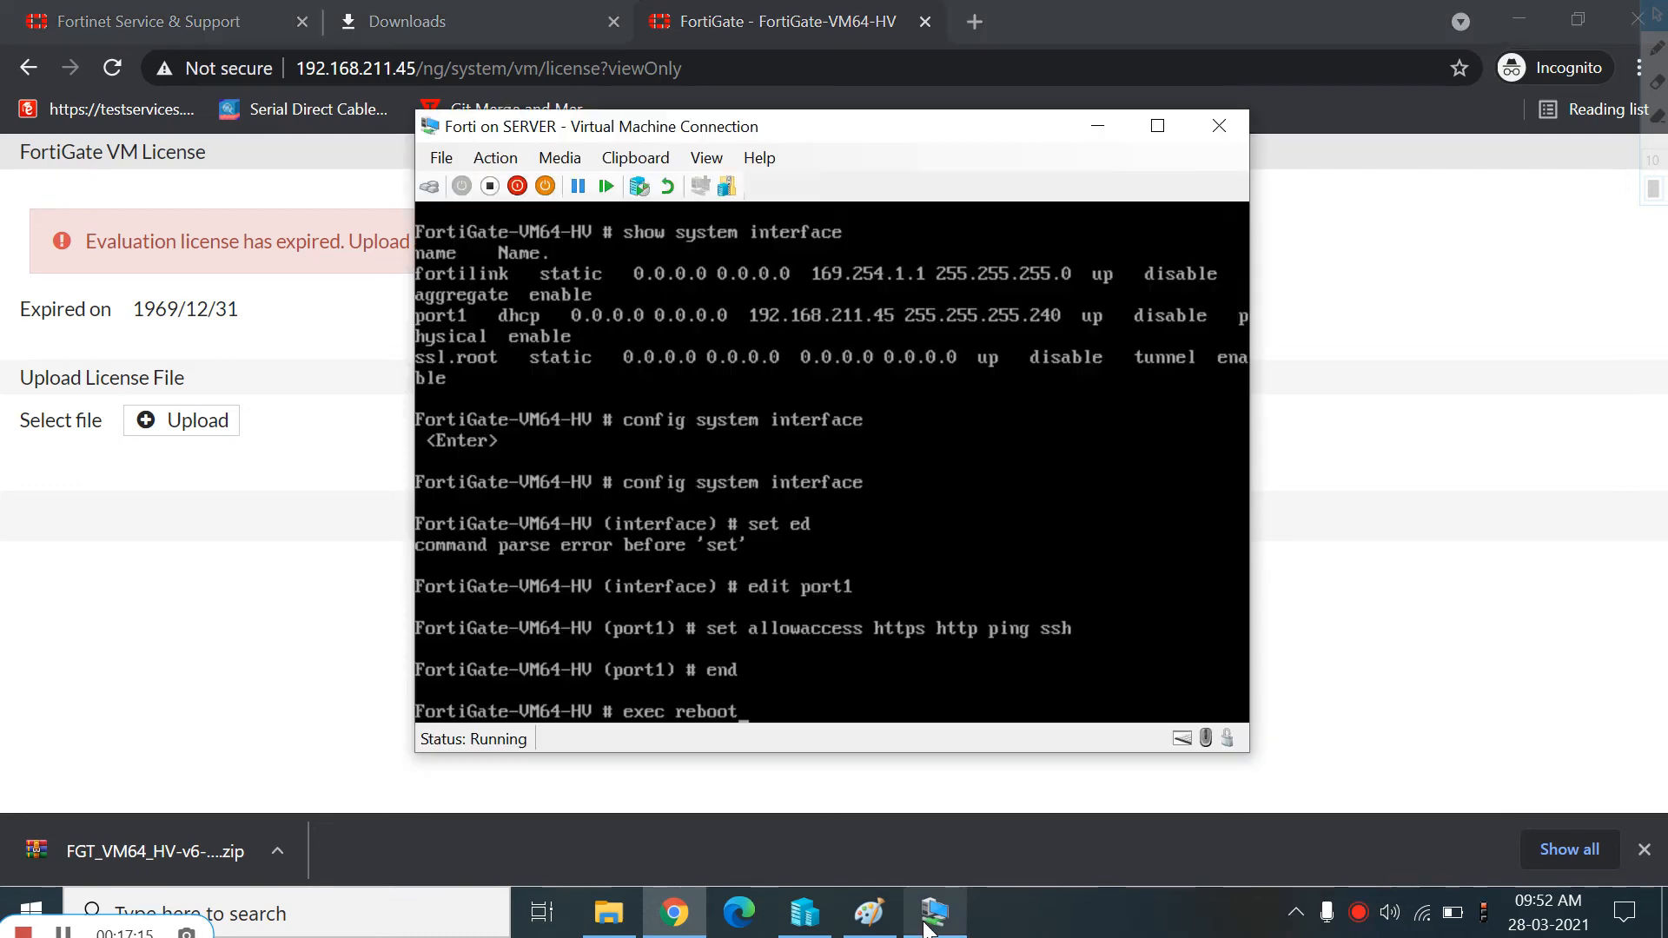
key("BackSpace")
key("BackSpace")
key("BackSpace")
key("BackSpace")
key("BackSpace")
key("BackSpace")
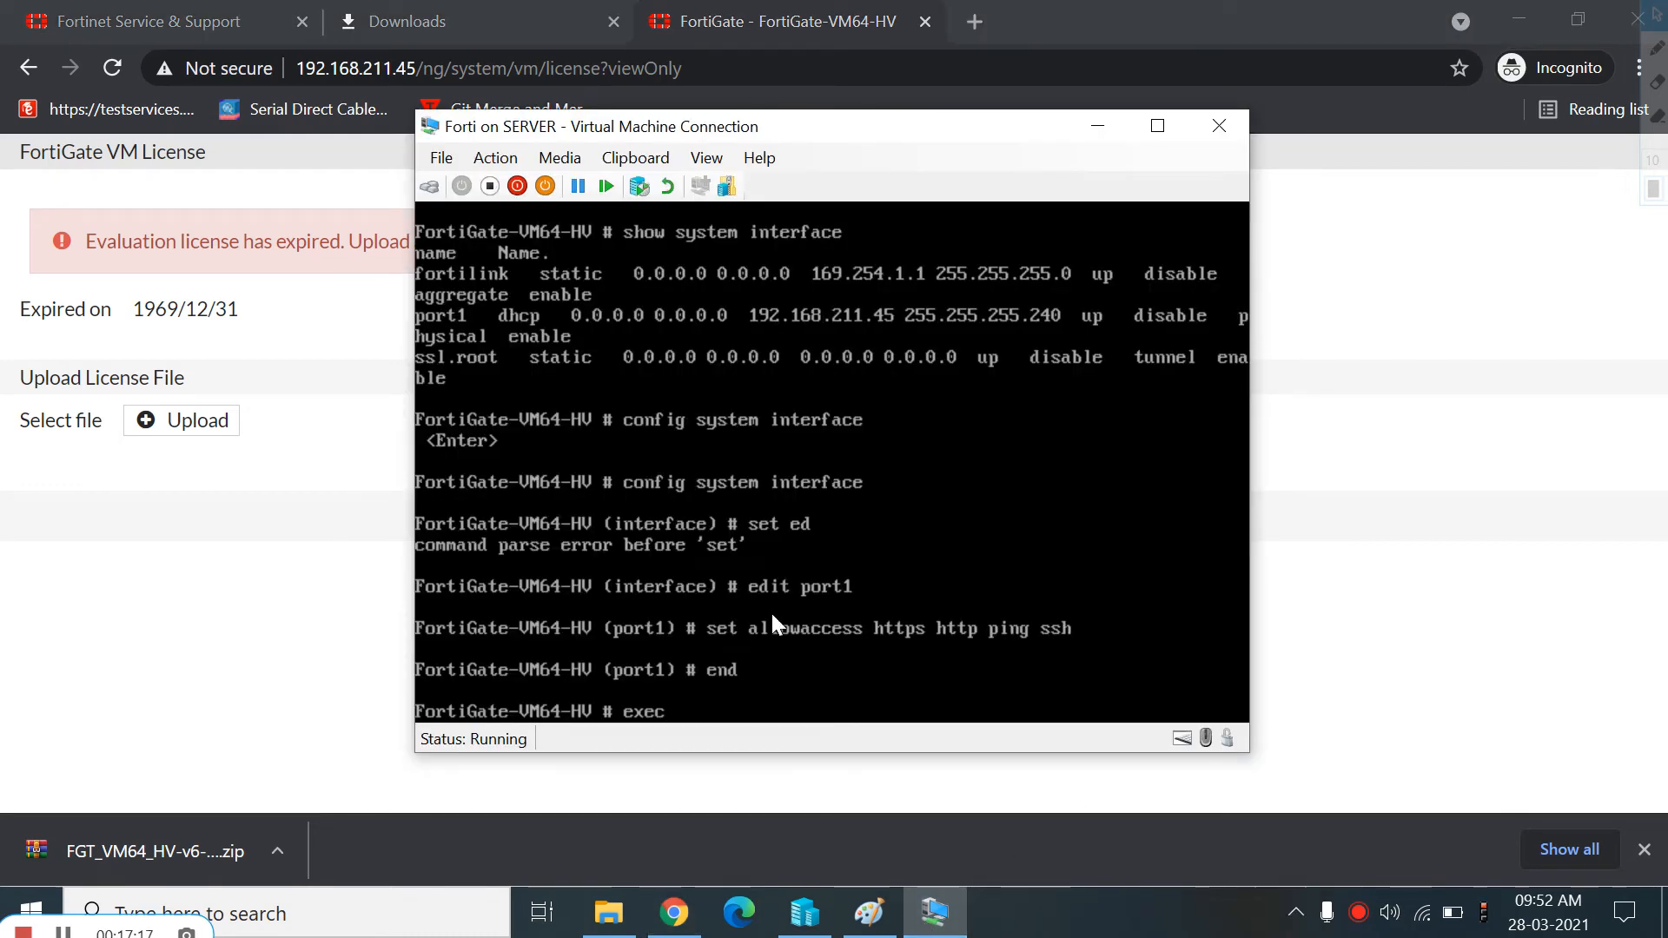
type("factoryreset")
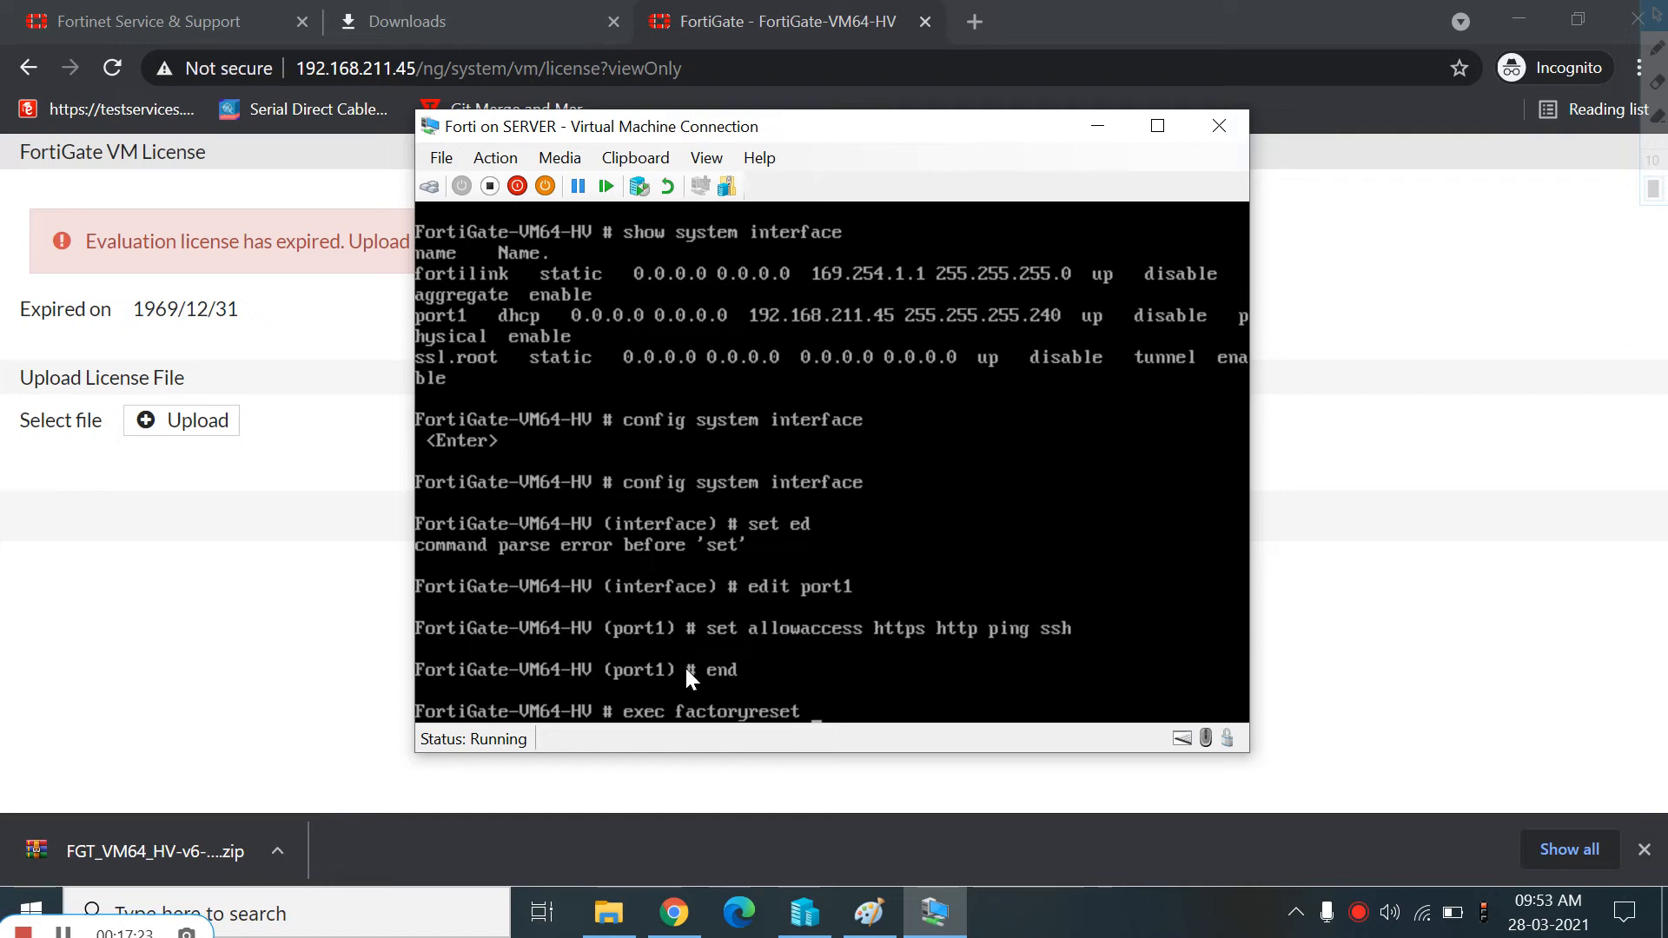
key("Return")
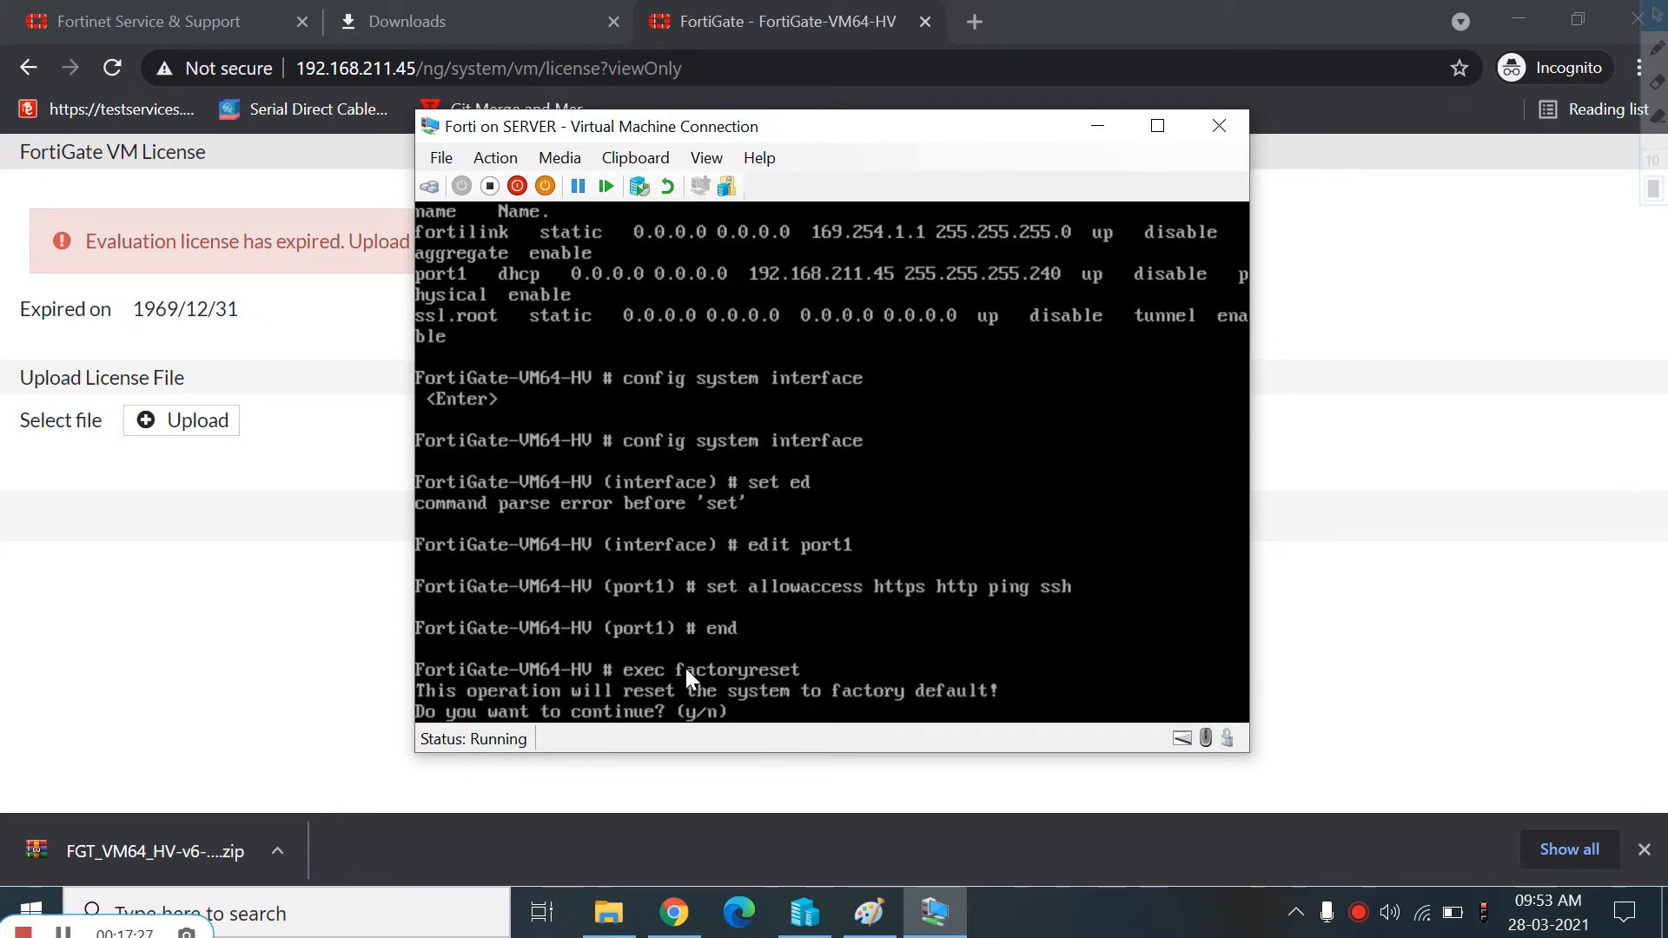
type("y")
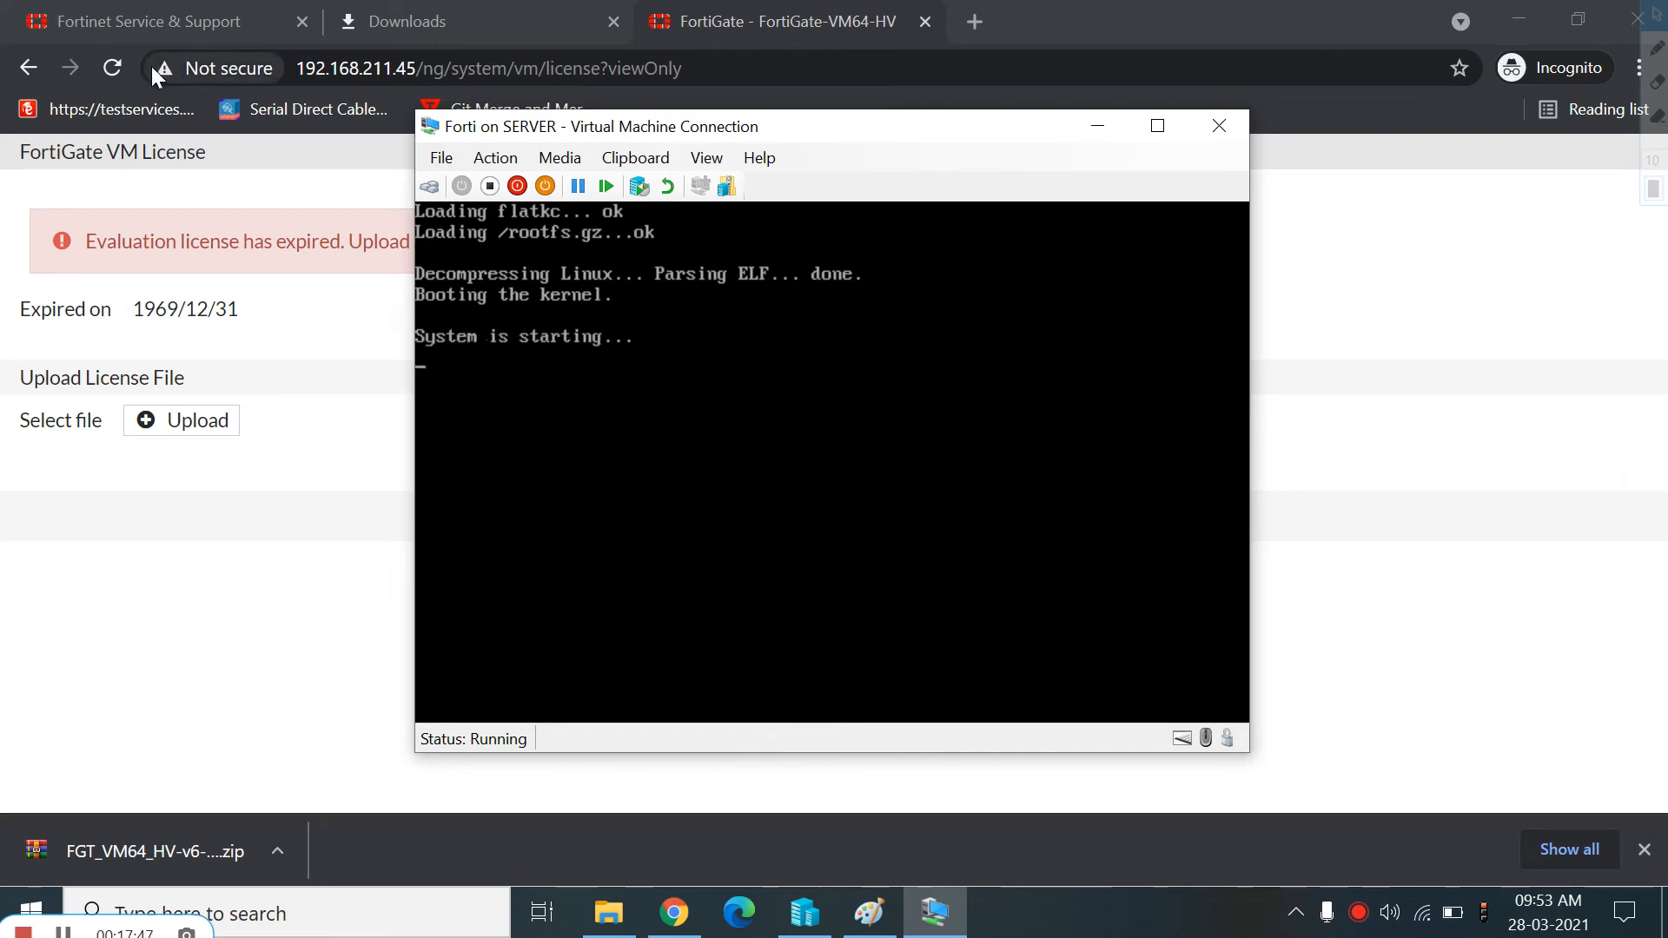
Close the browser's Downloads tab and the download bar, returning to the VM console
left_click(121, 68)
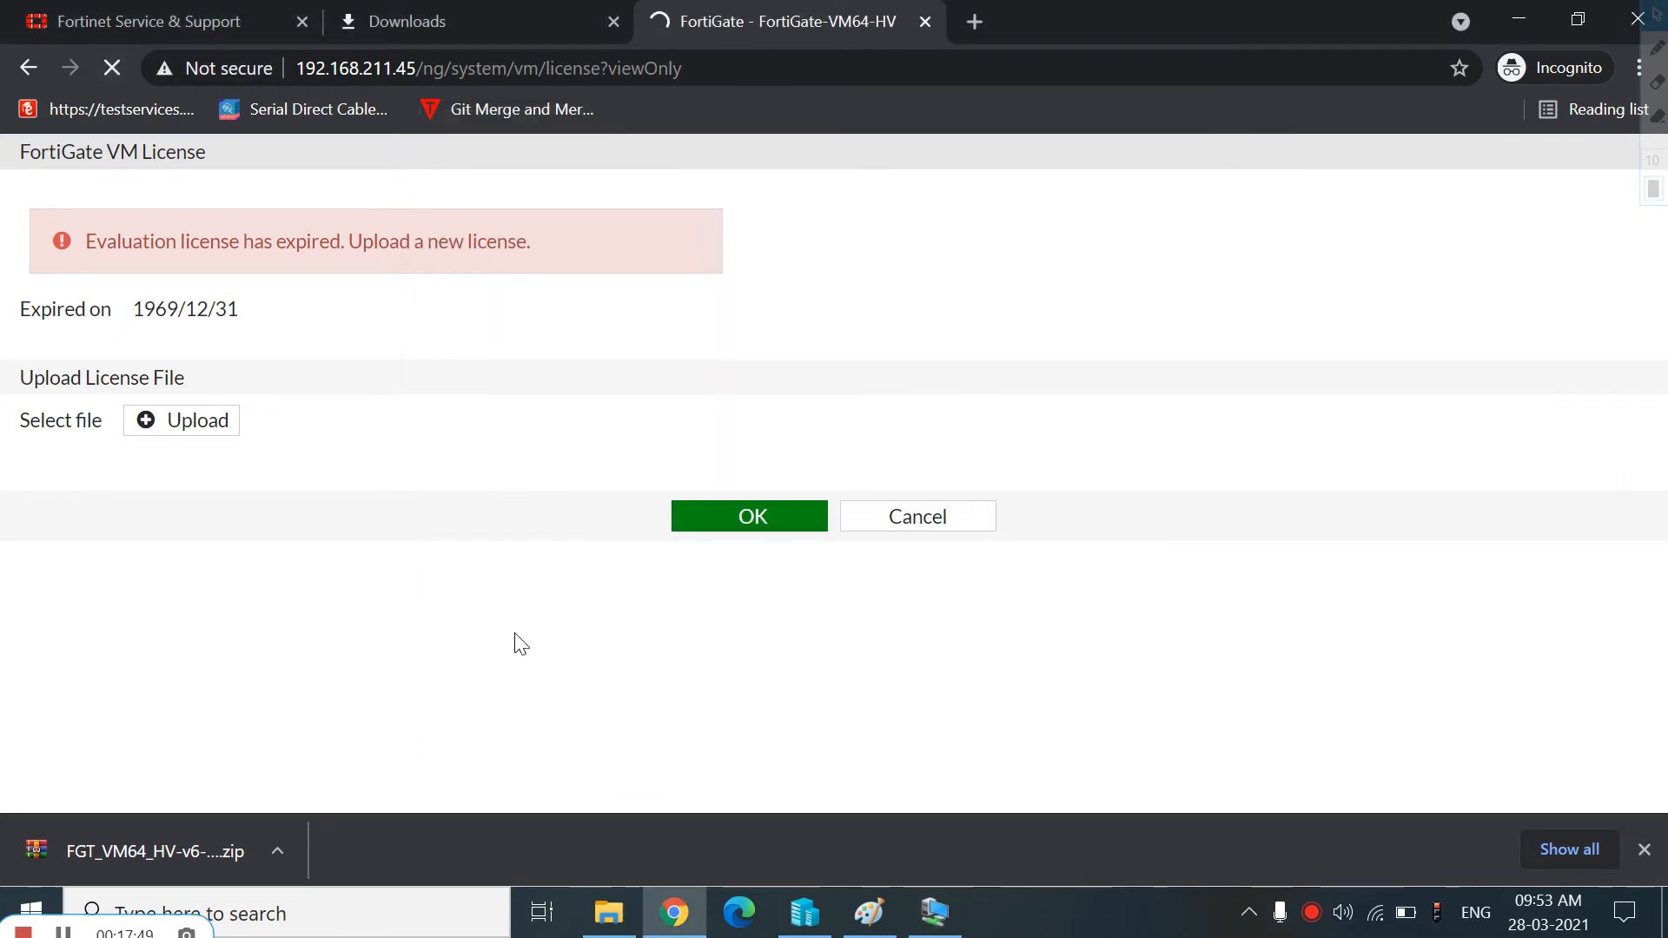
left_click(613, 21)
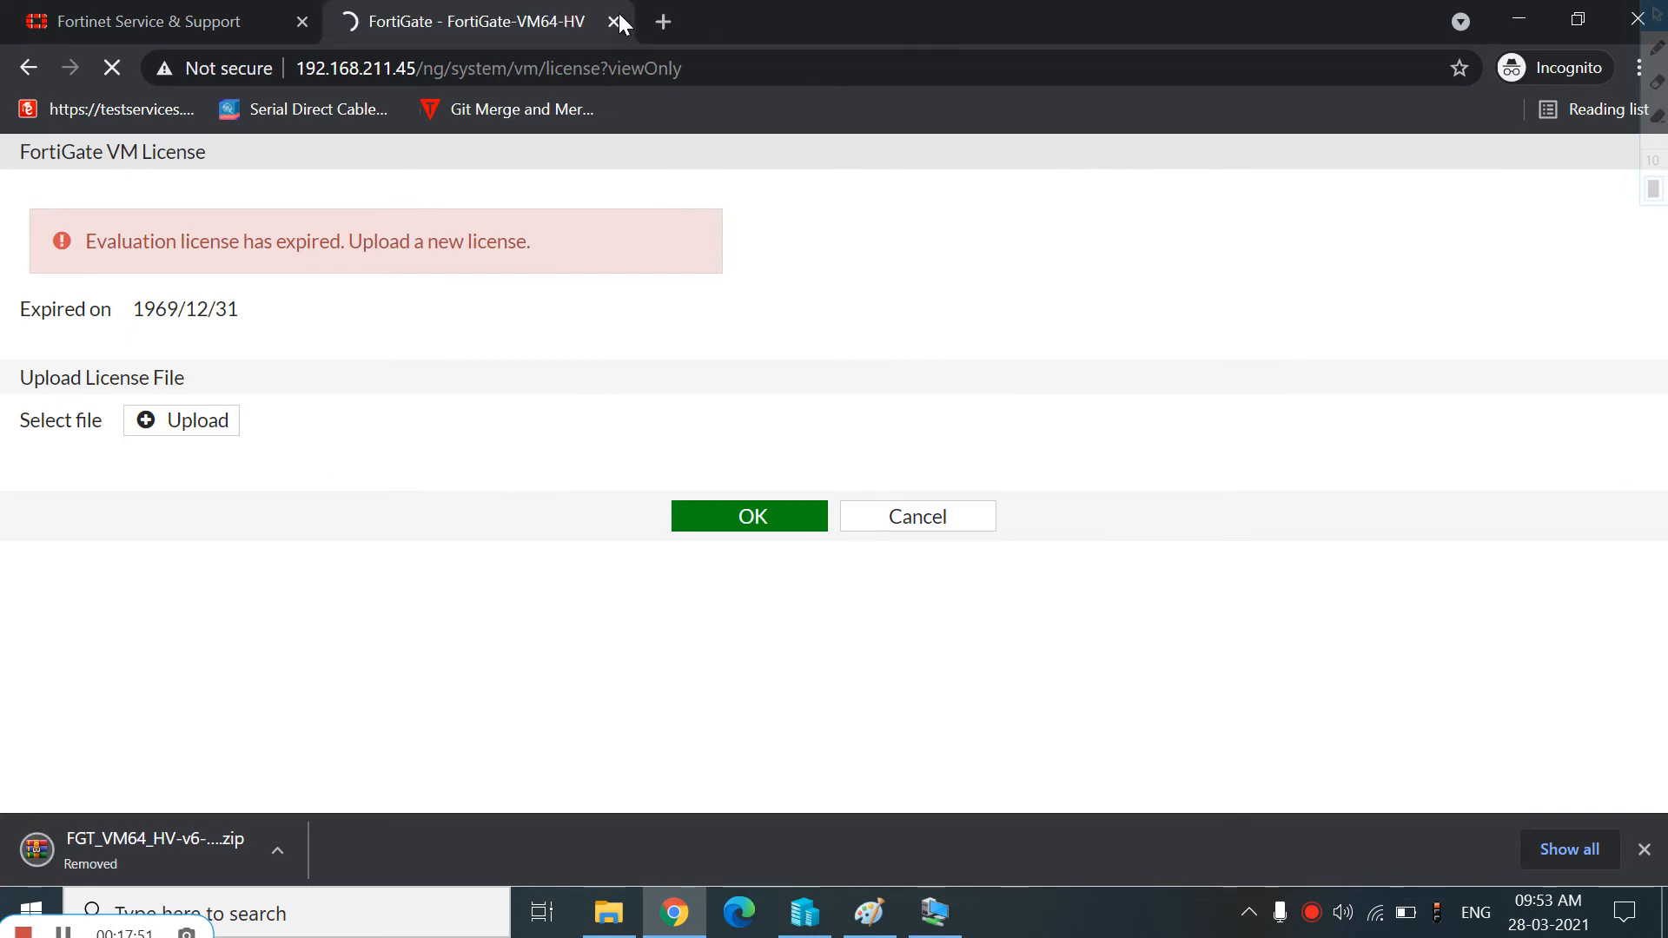
left_click(931, 912)
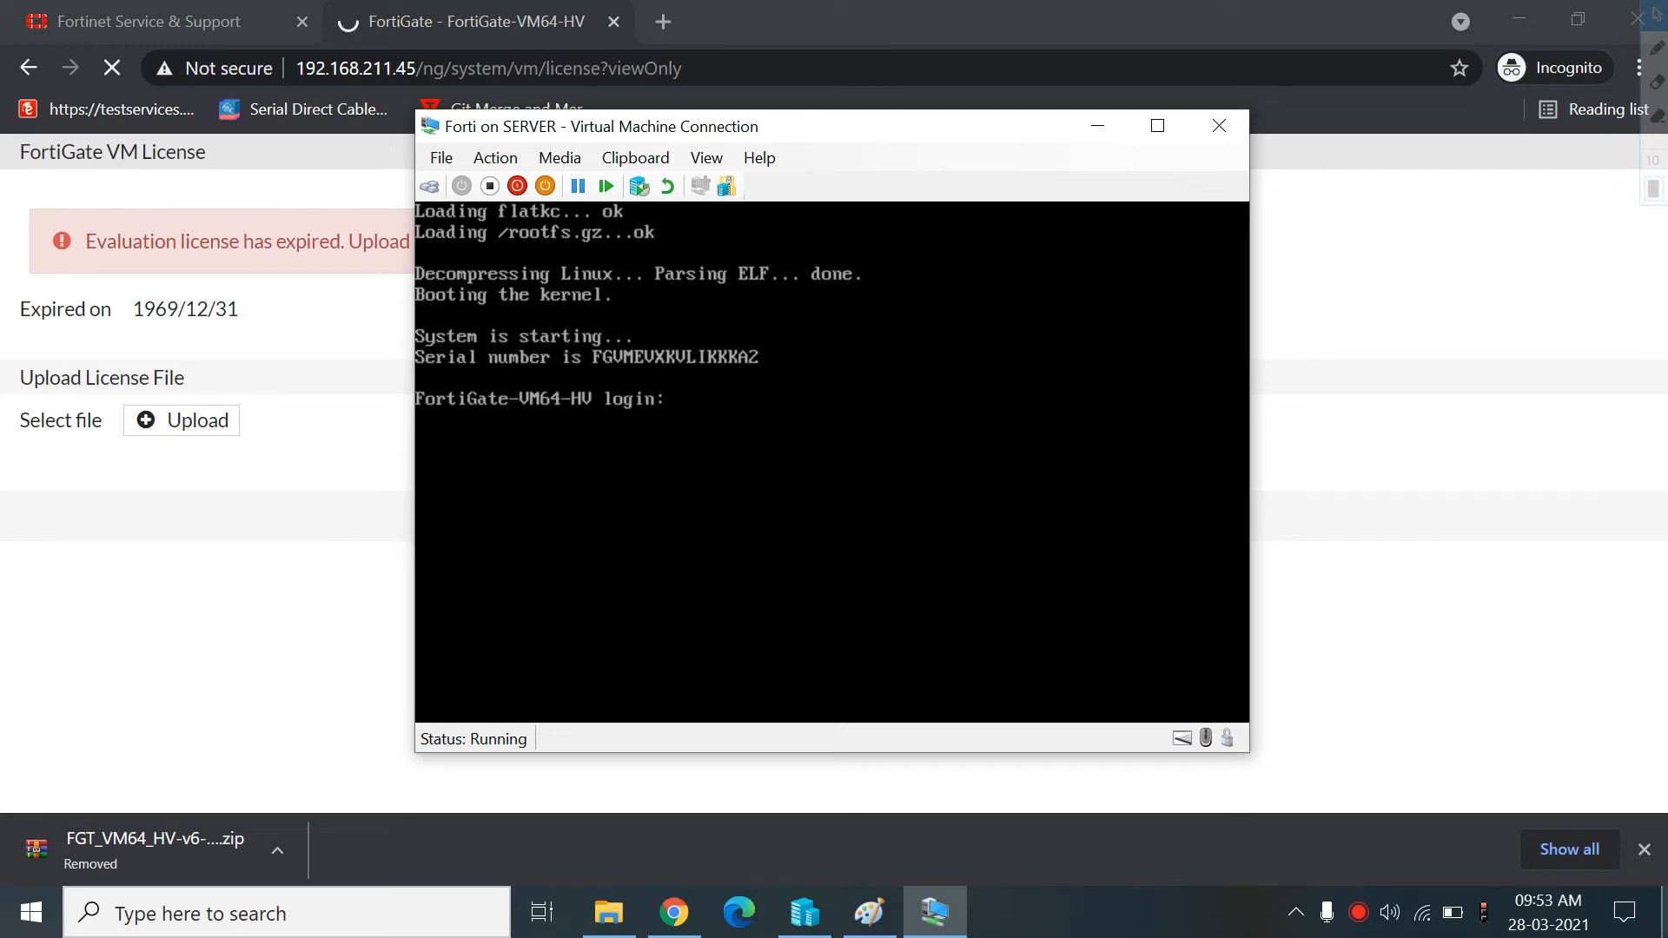
left_click(1643, 849)
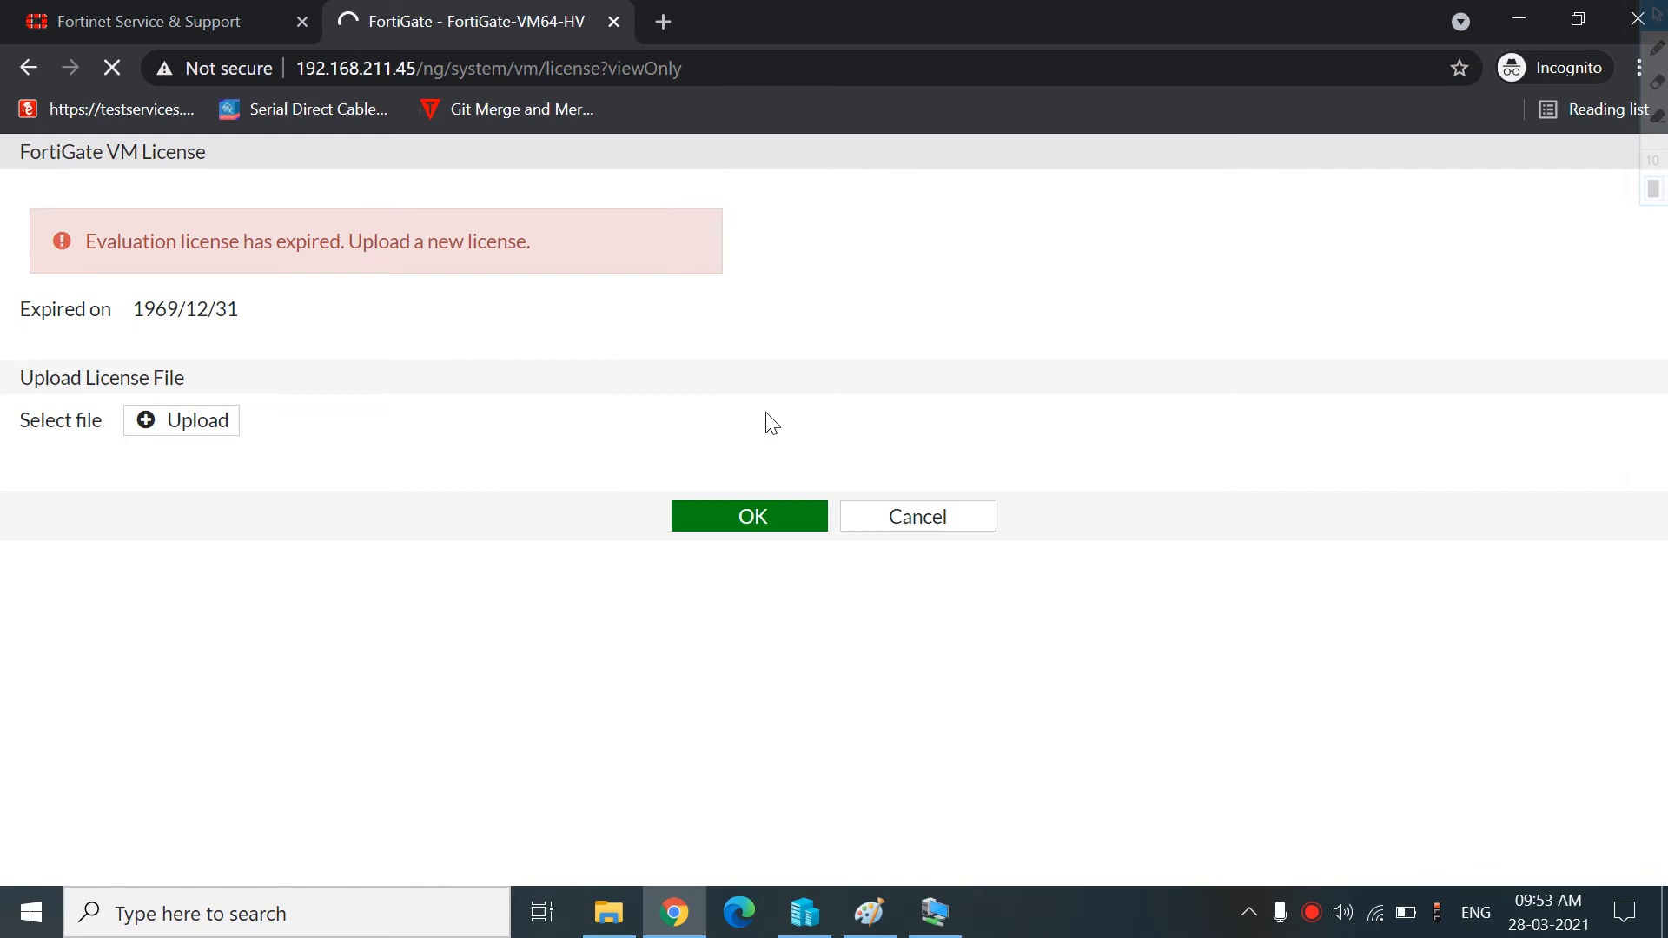
left_click(932, 923)
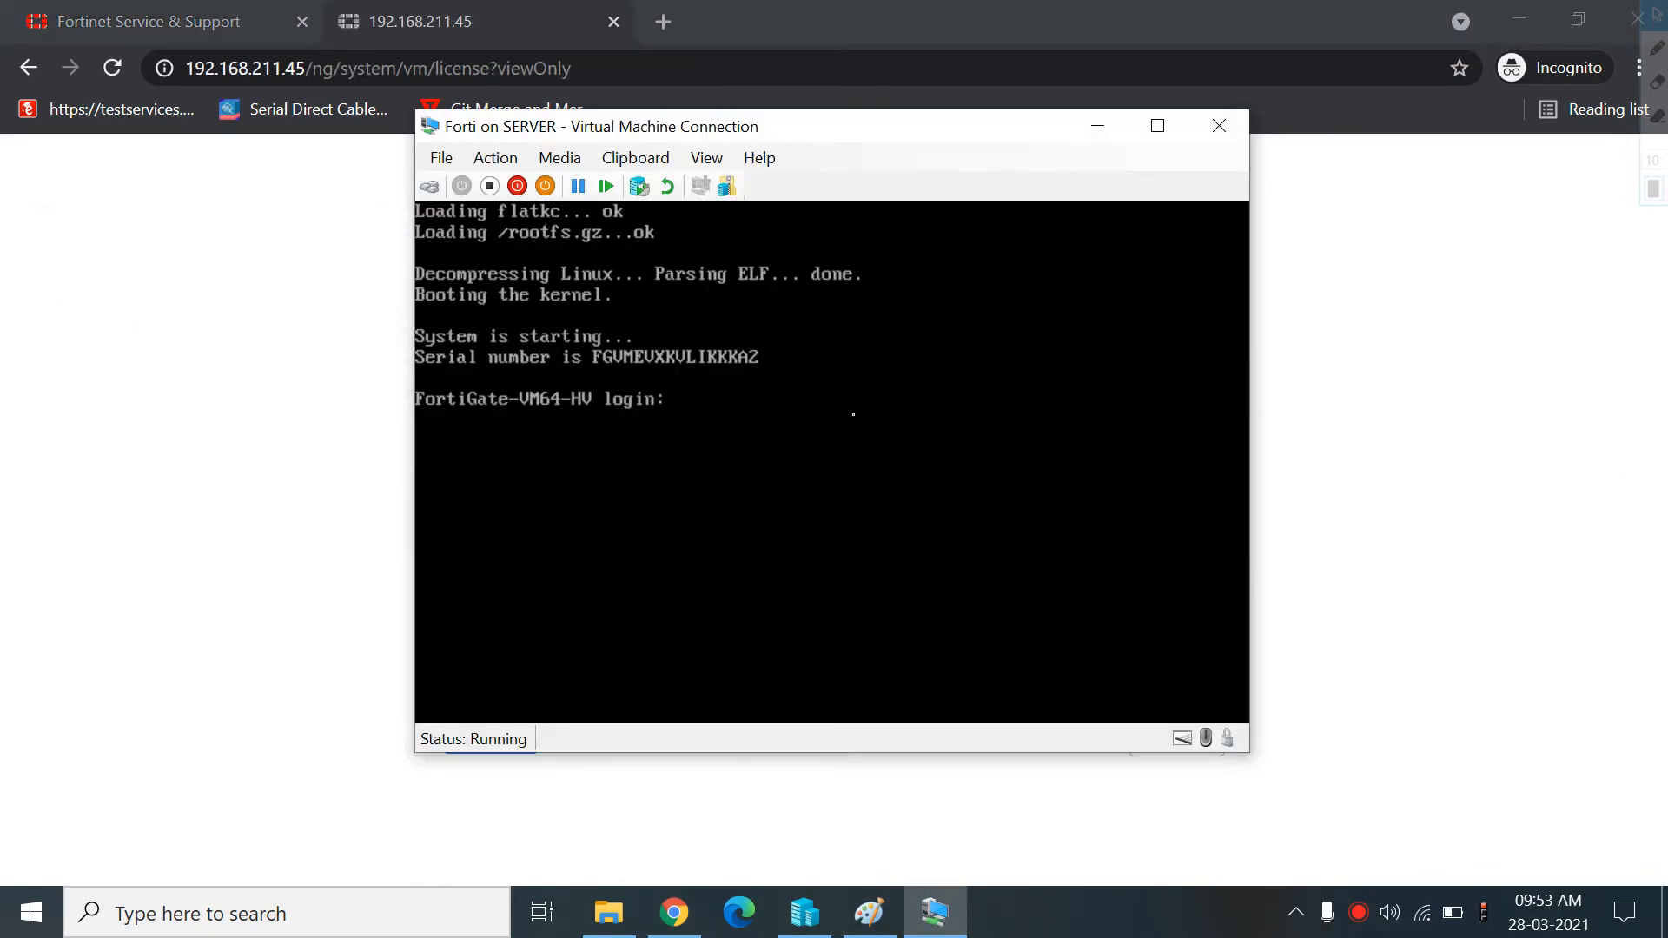
Log in to the console as admin and set a new account password when prompted
key("Return")
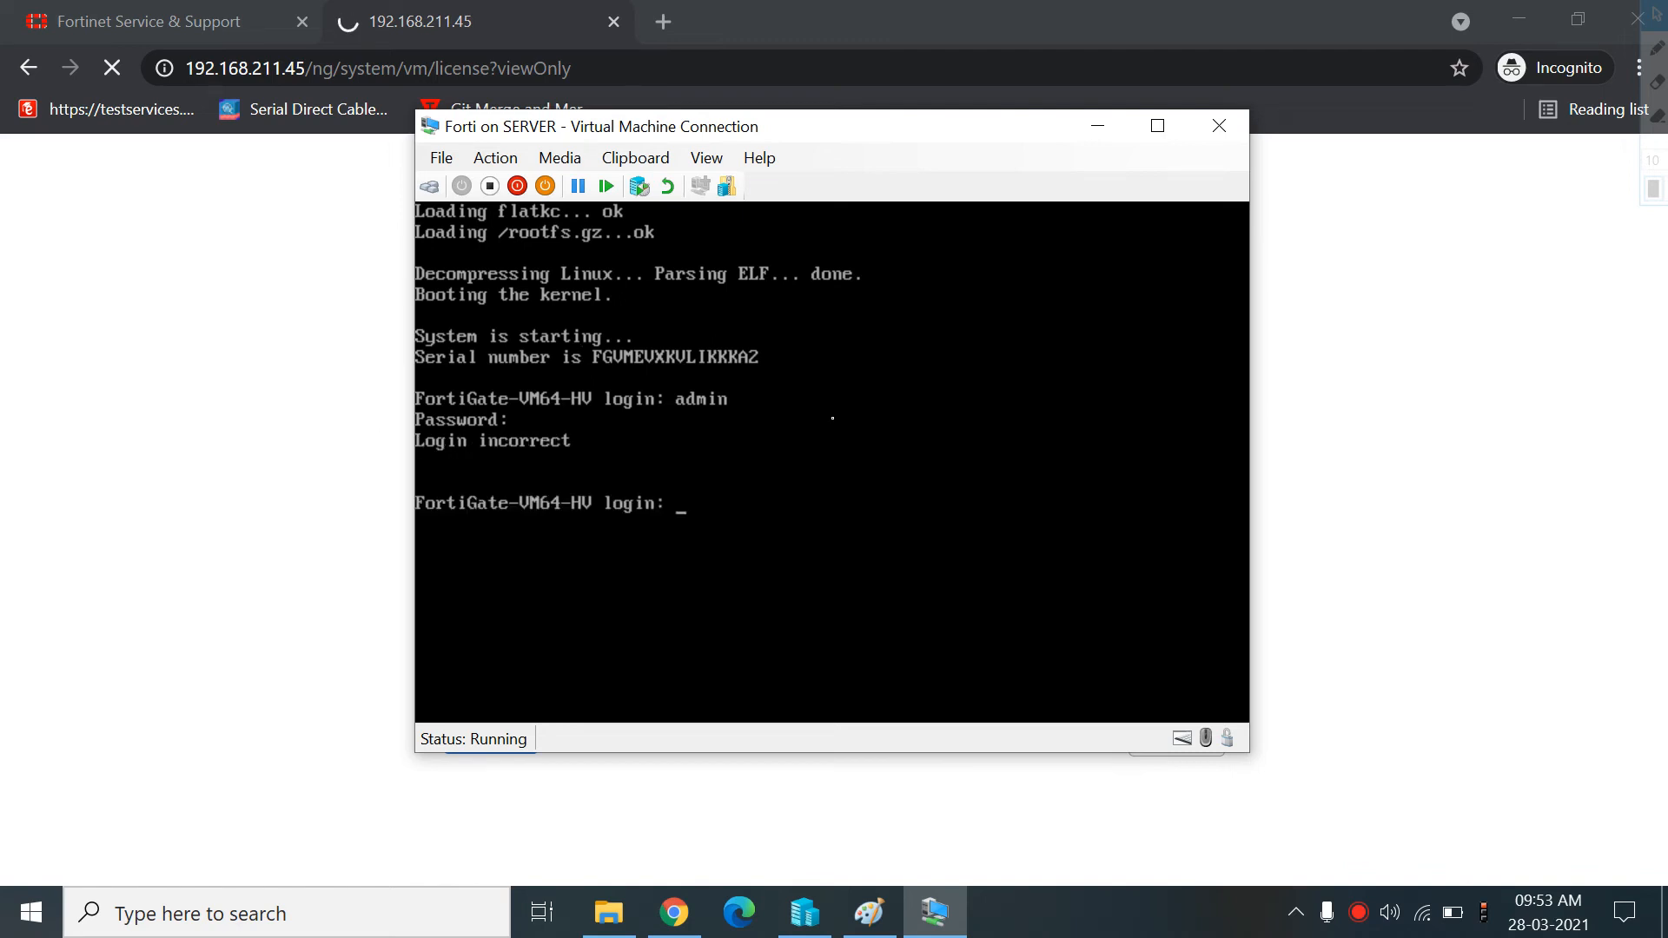
key("Return")
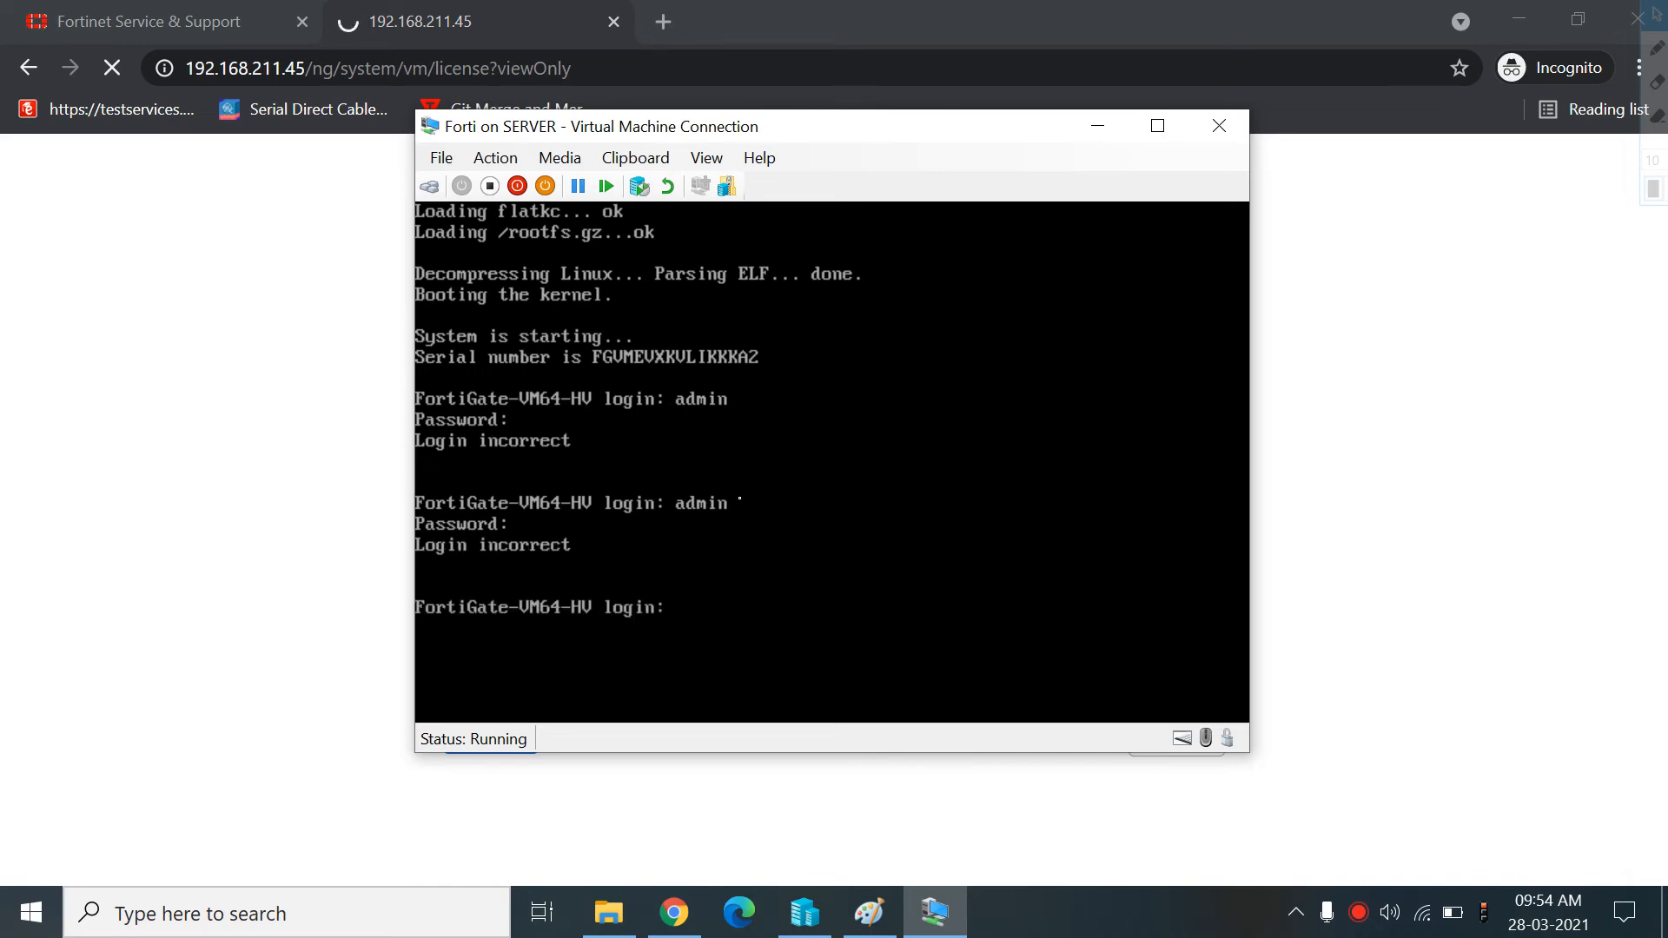
key("Return")
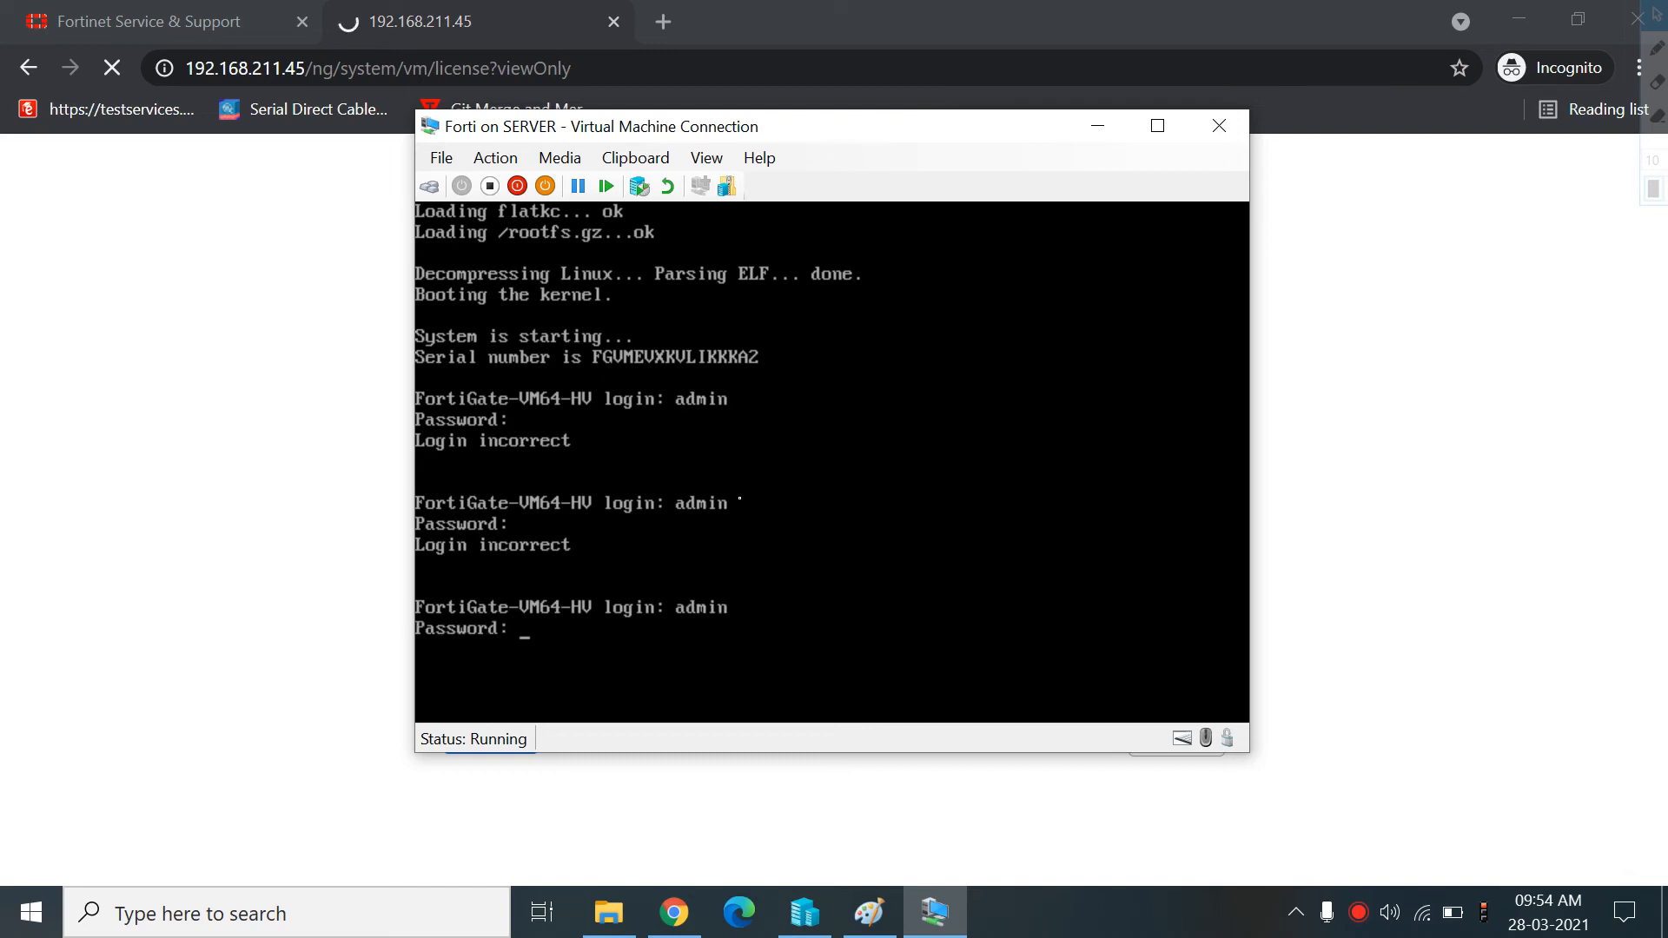
key("Return")
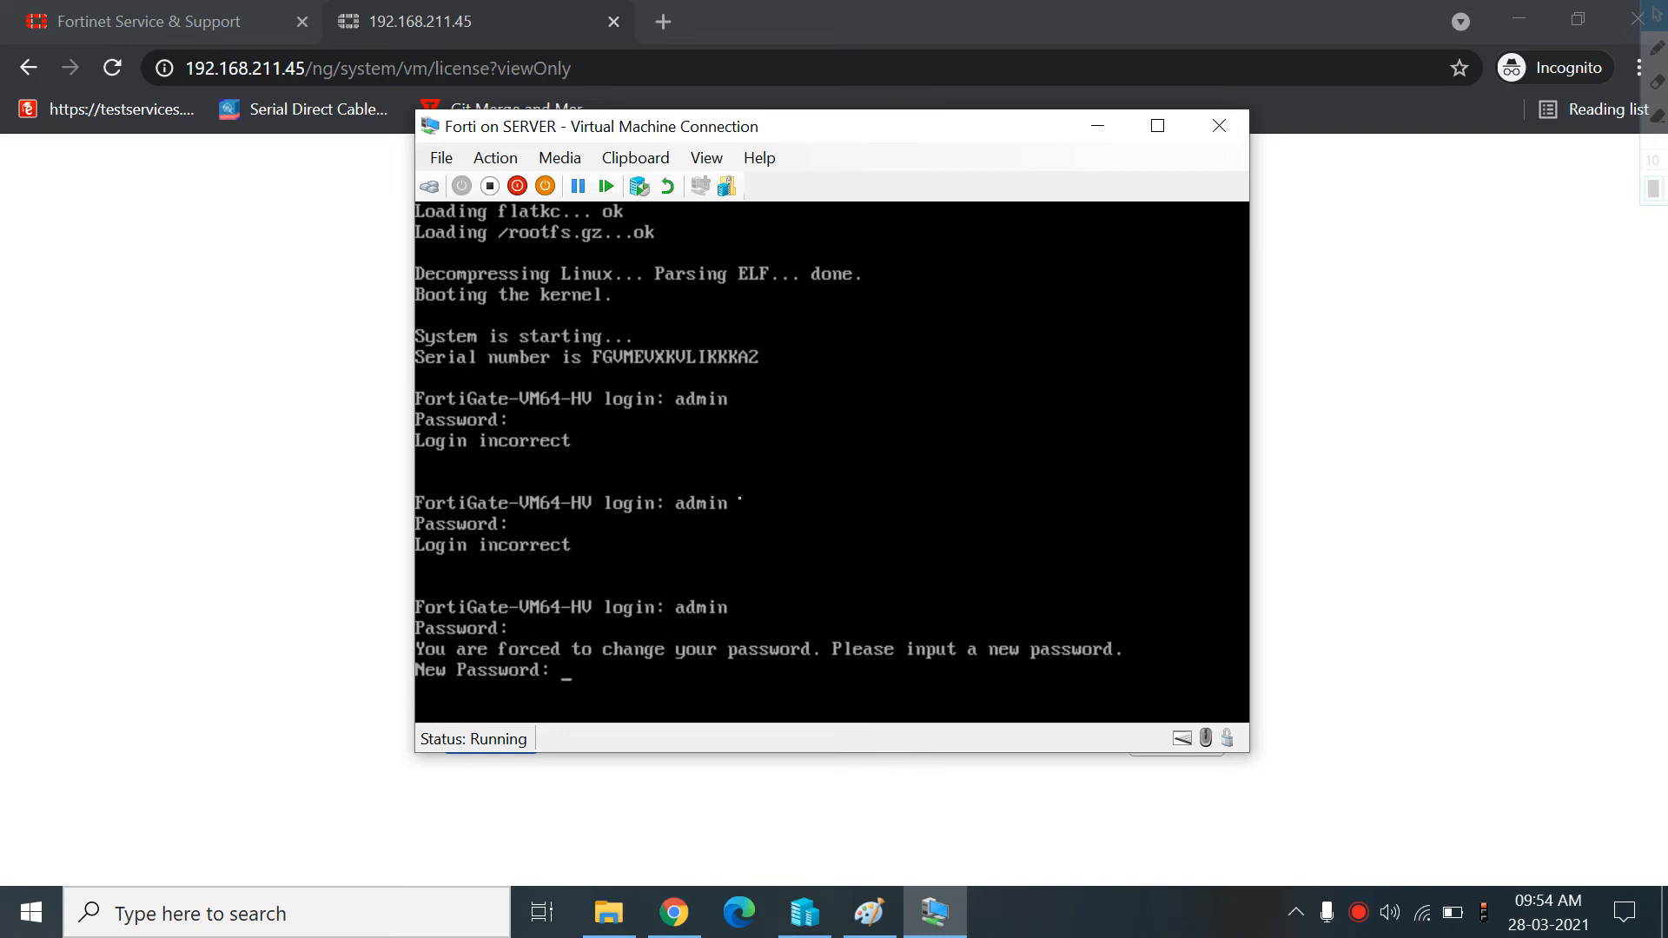
key("Return")
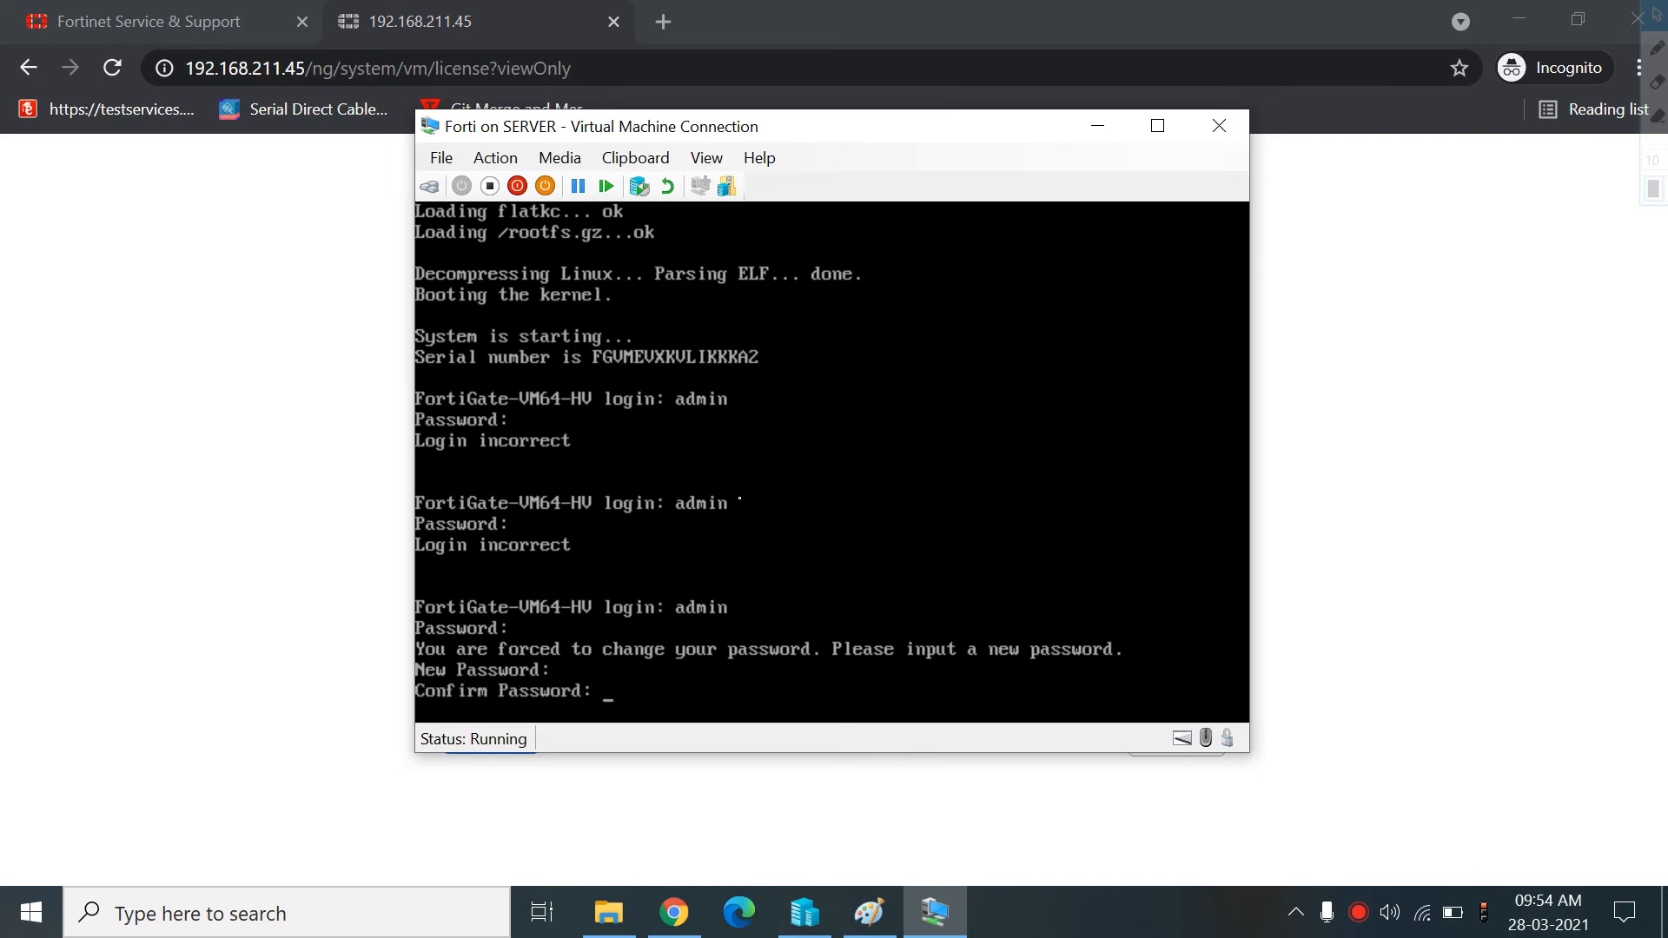
key("Return")
key("Return")
key("Return")
key("Return")
key("Return")
key("Return")
key("Return")
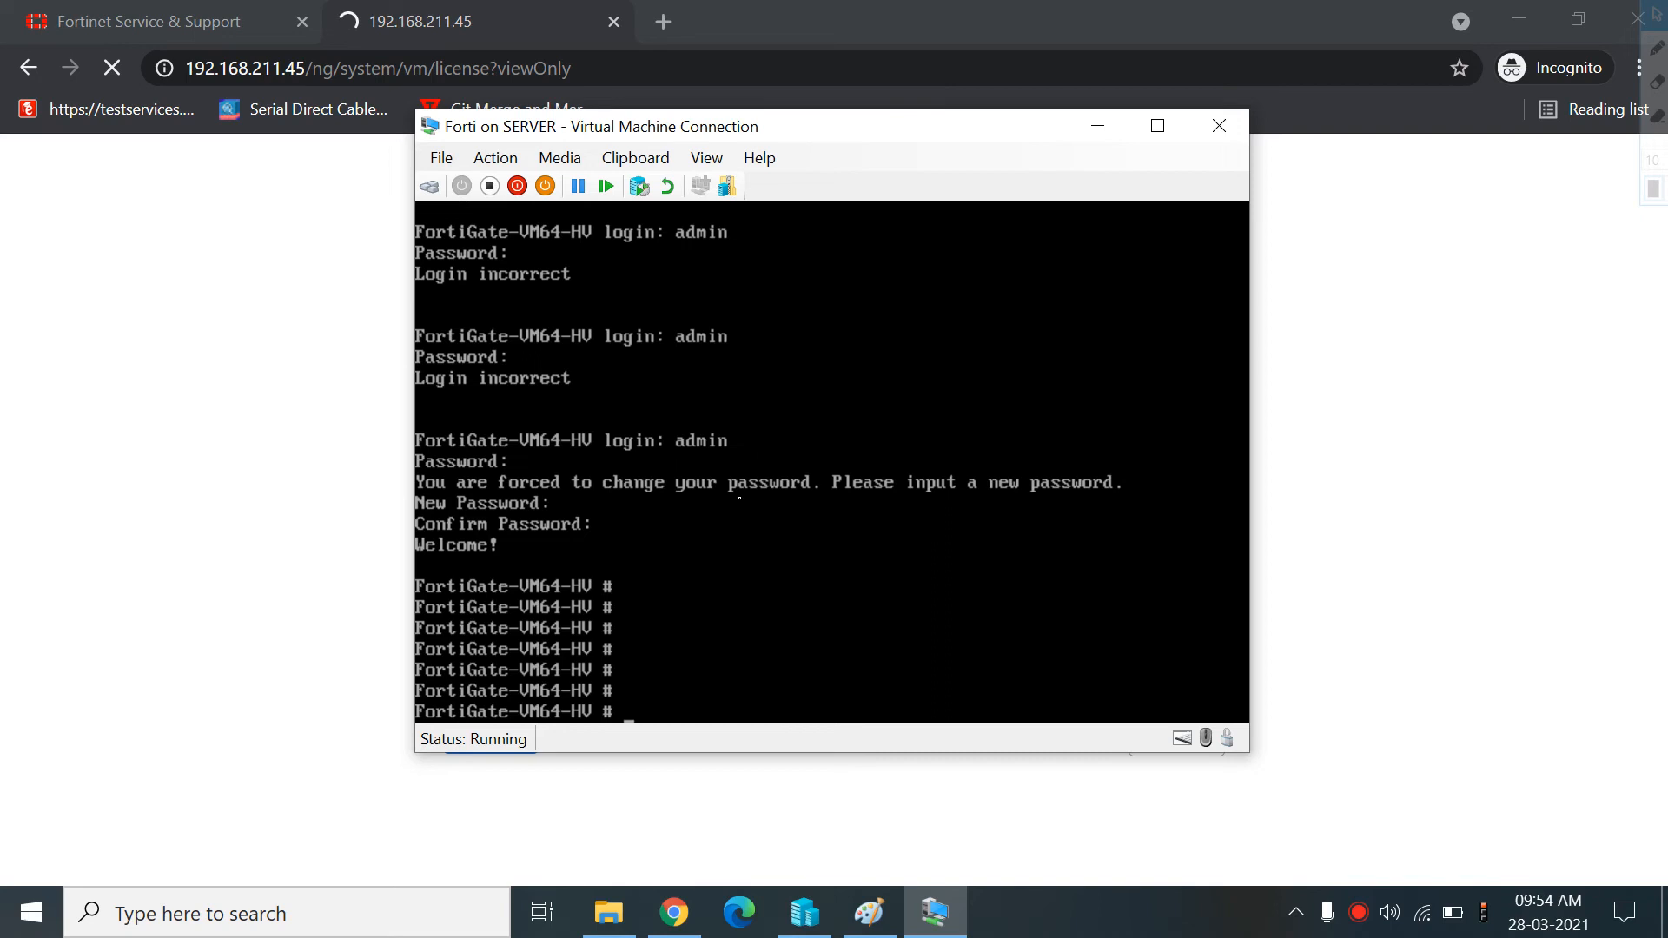
Display the system interface list in the console
type("show system interface ?")
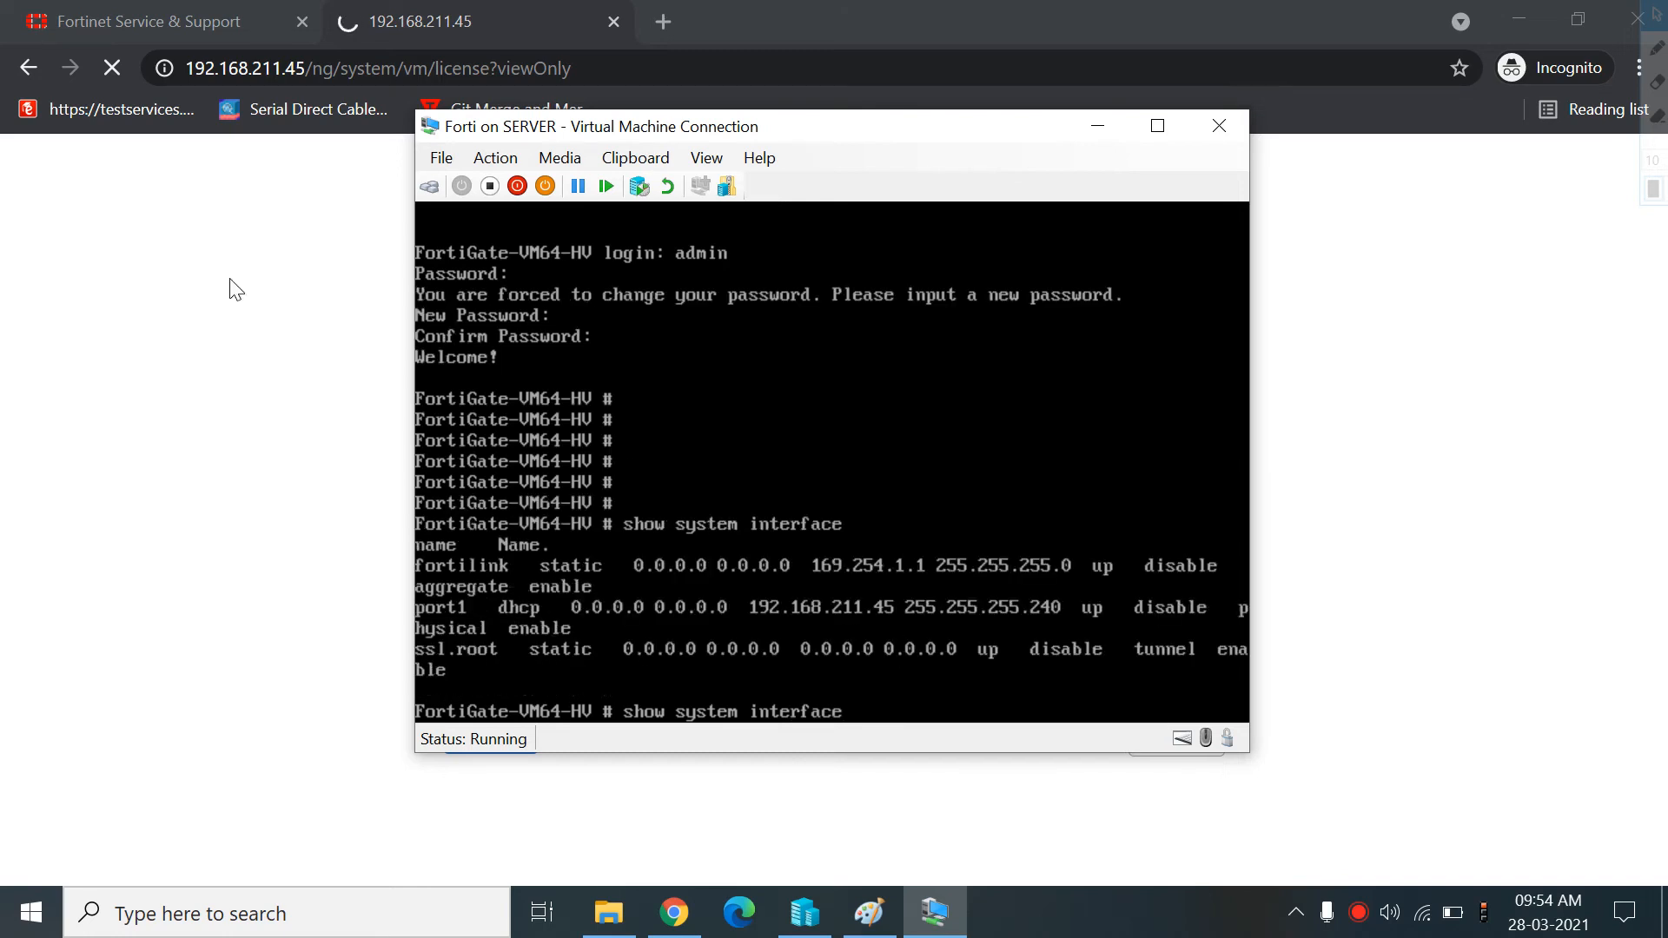
Browse again to 192.168.211.45 in the second tab
double_click(610, 72)
triple_click(610, 72)
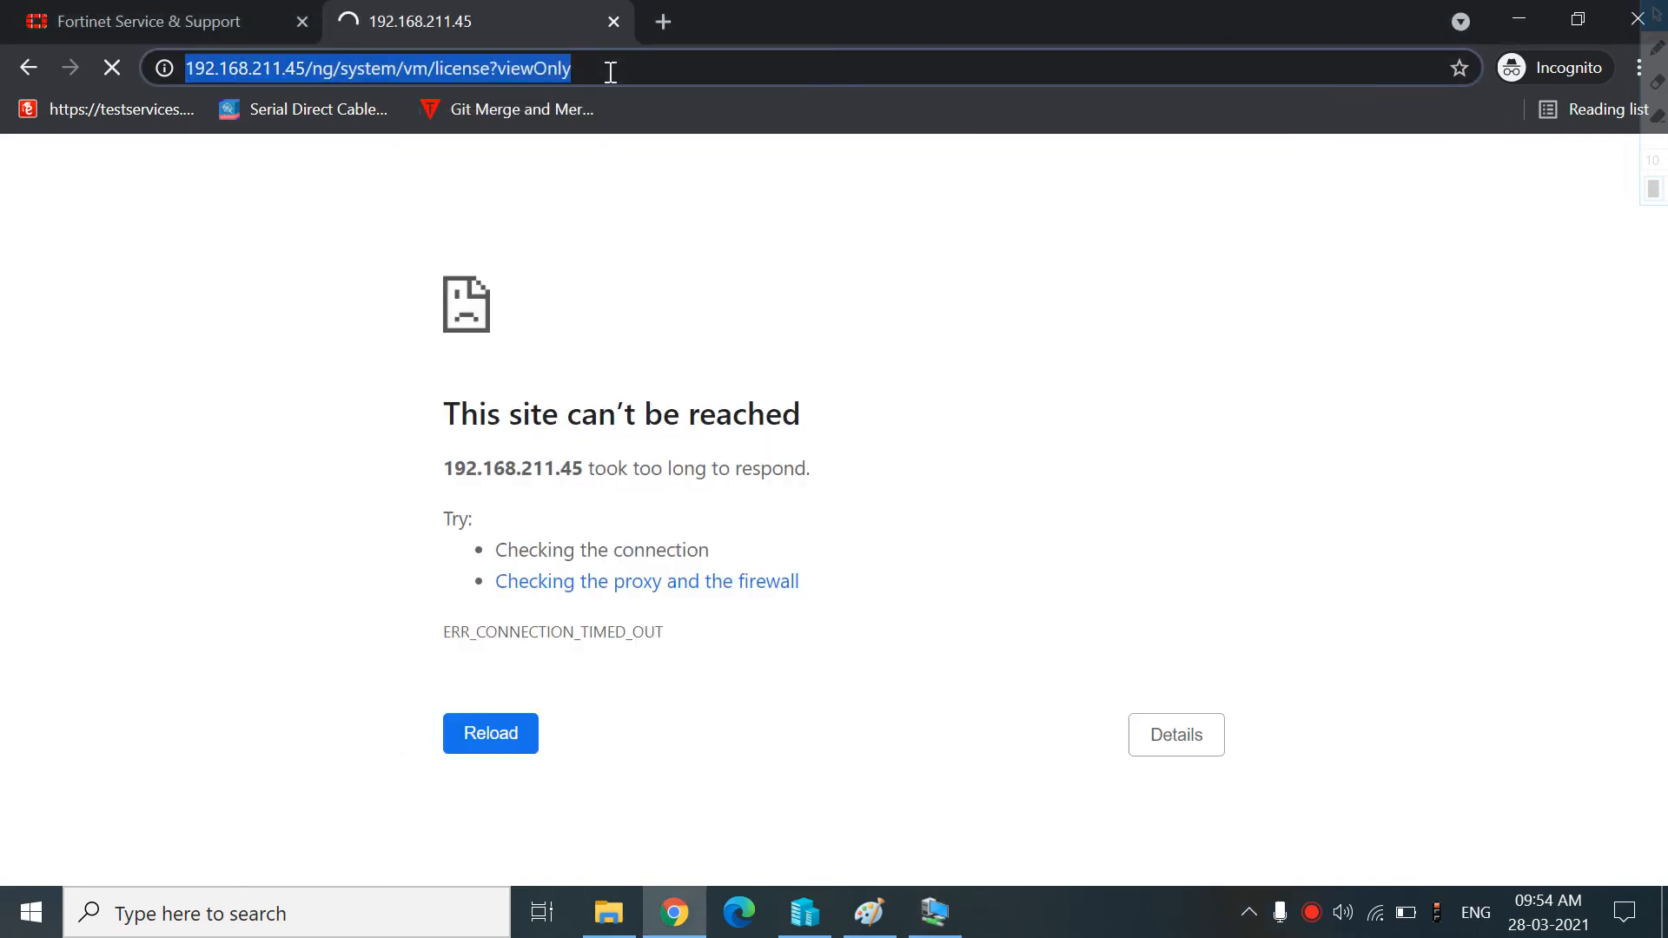
left_click_drag(611, 72, 506, 72)
left_click(311, 68)
left_click_drag(311, 68, 657, 30)
key("BackSpace")
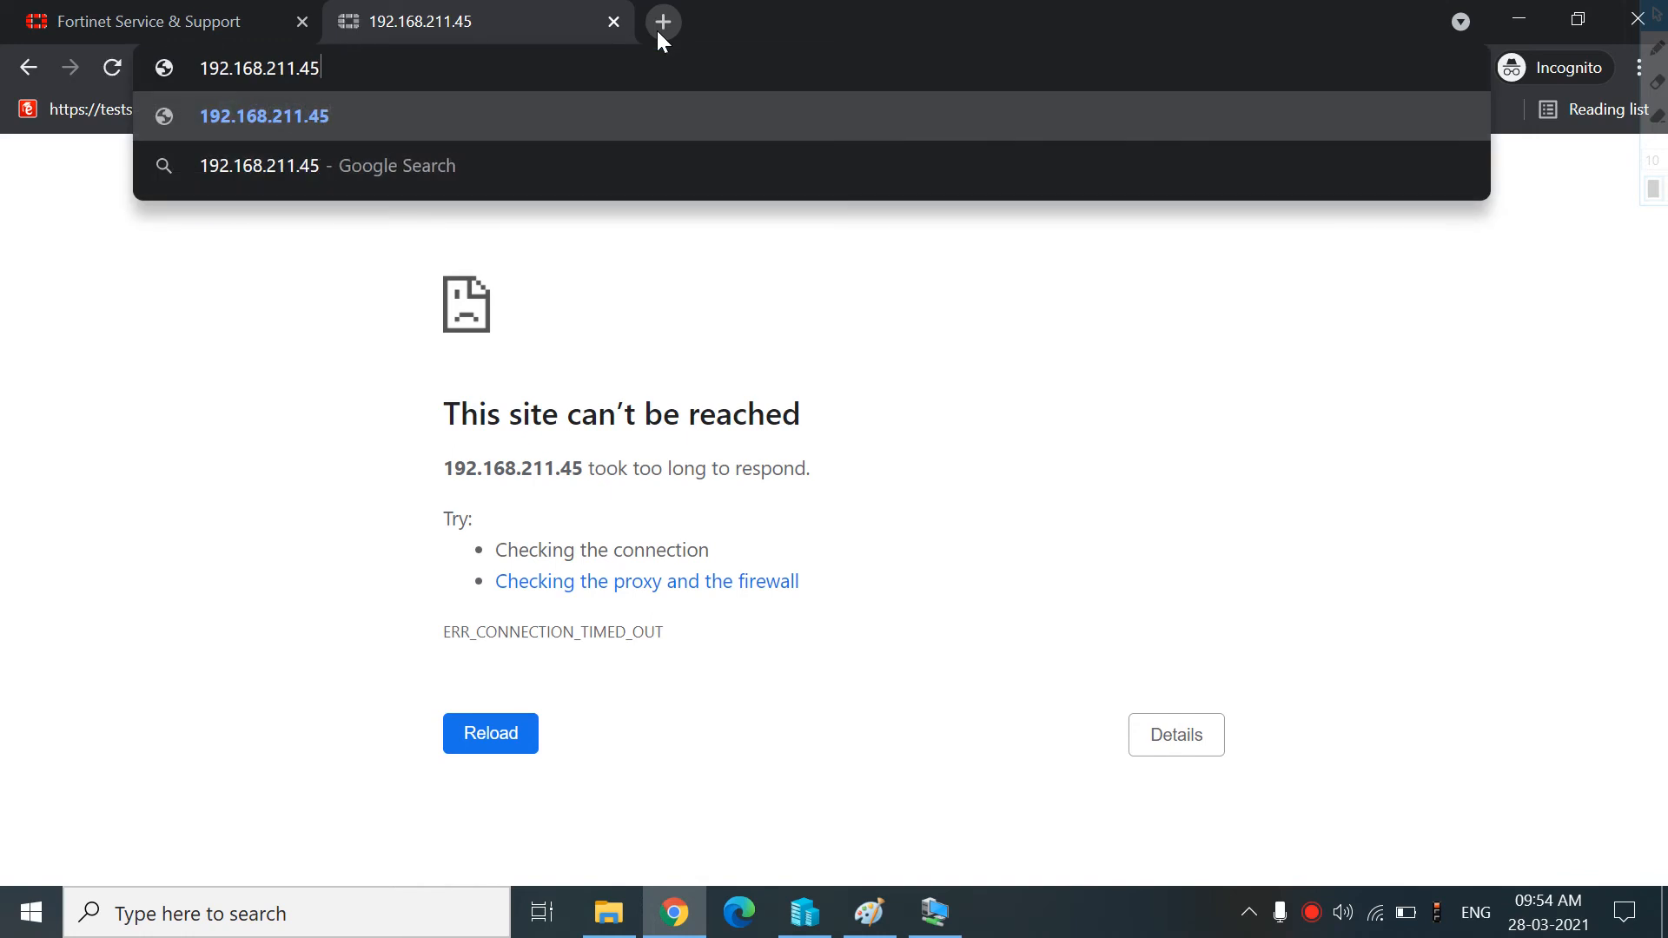
key("Return")
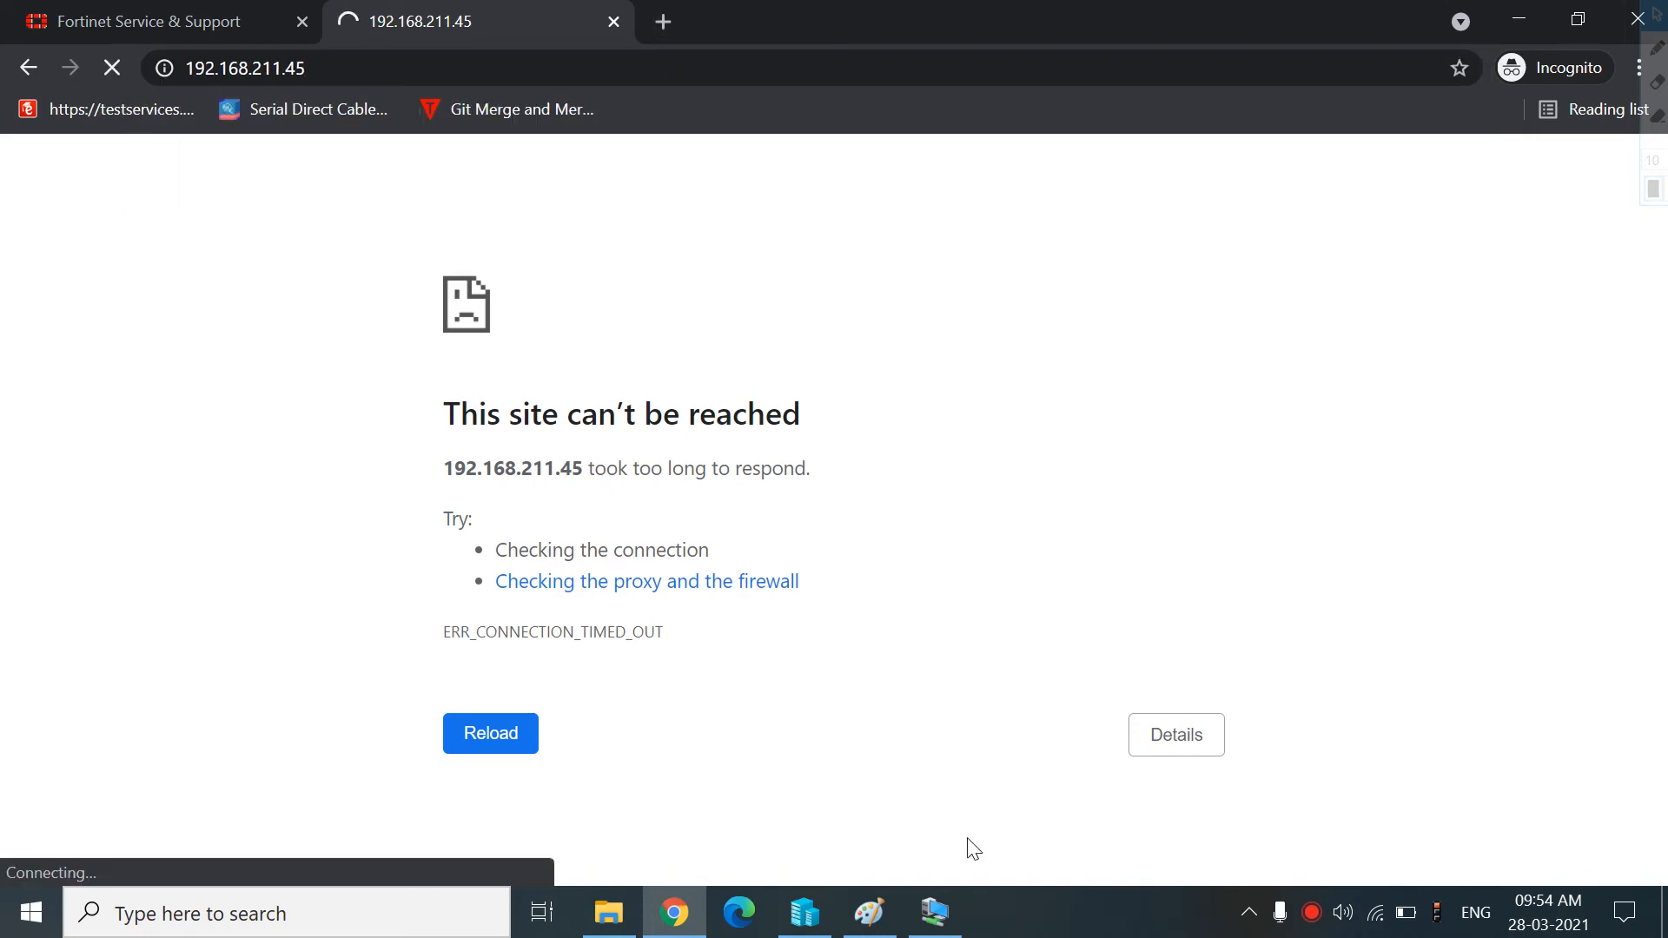
Return to the FortiGate VM console and open port1 for editing under the system interface configuration
left_click(947, 908)
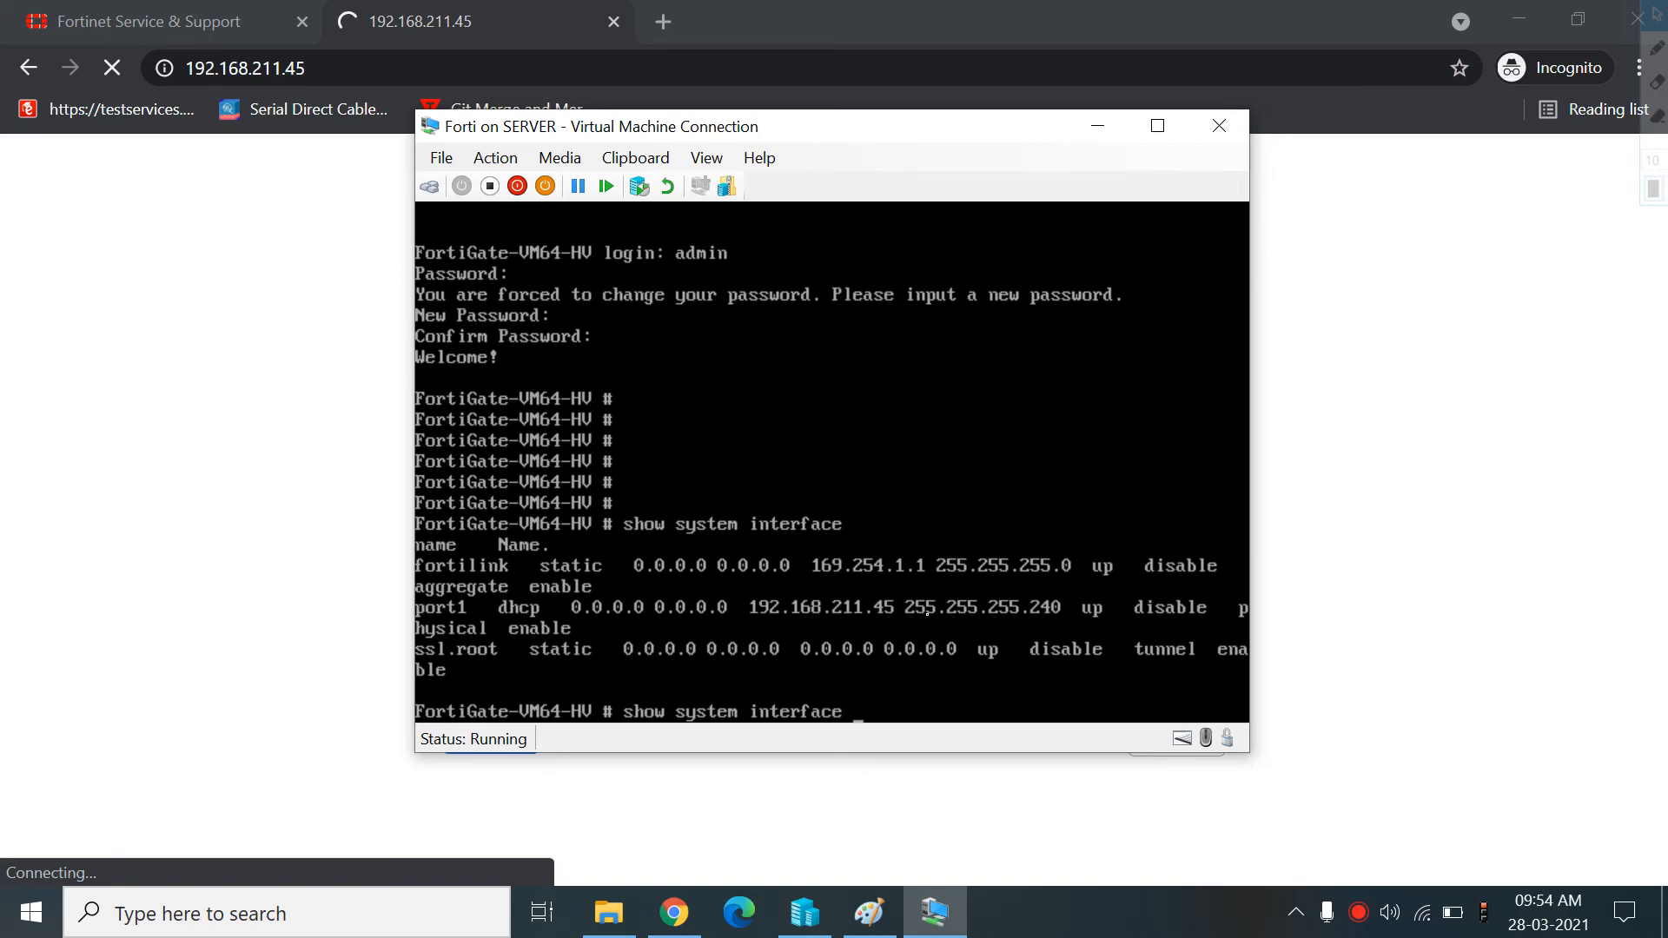
key("BackSpace")
key("BackSpace")
key("BackSpace")
key("BackSpace")
key("BackSpace")
key("BackSpace")
key("BackSpace")
key("BackSpace")
key("BackSpace")
key("BackSpace")
key("BackSpace")
key("BackSpace")
key("BackSpace")
key("BackSpace")
key("BackSpace")
key("BackSpace")
key("BackSpace")
key("BackSpace")
key("BackSpace")
key("BackSpace")
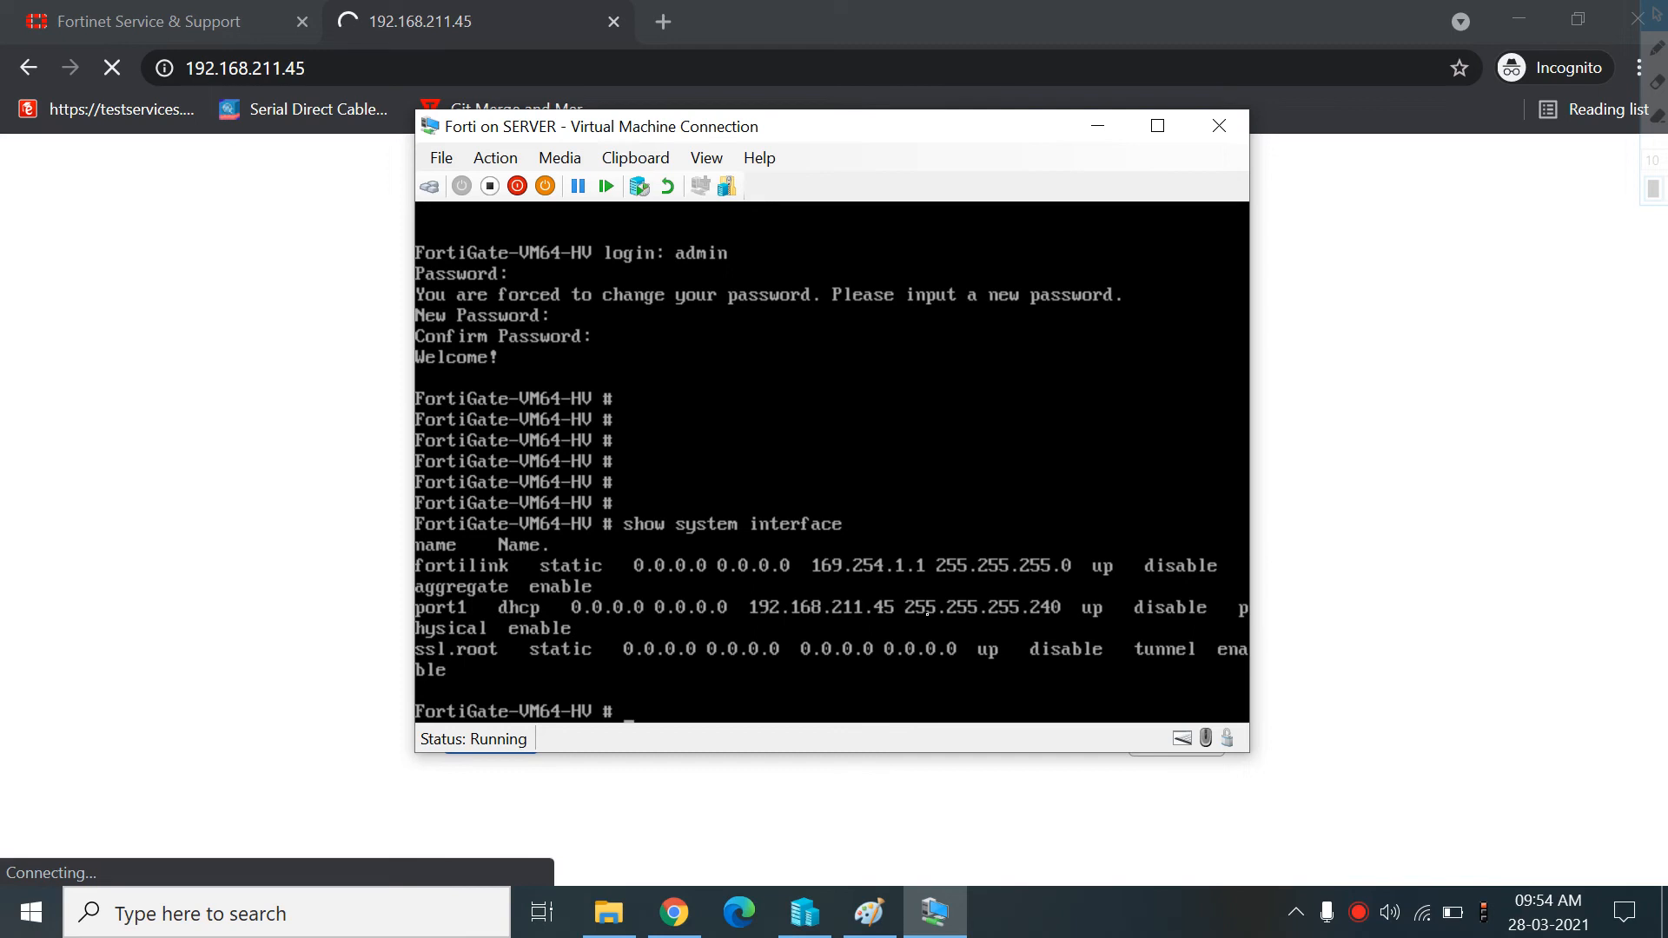
type("con")
key("BackSpace")
type("nfig system")
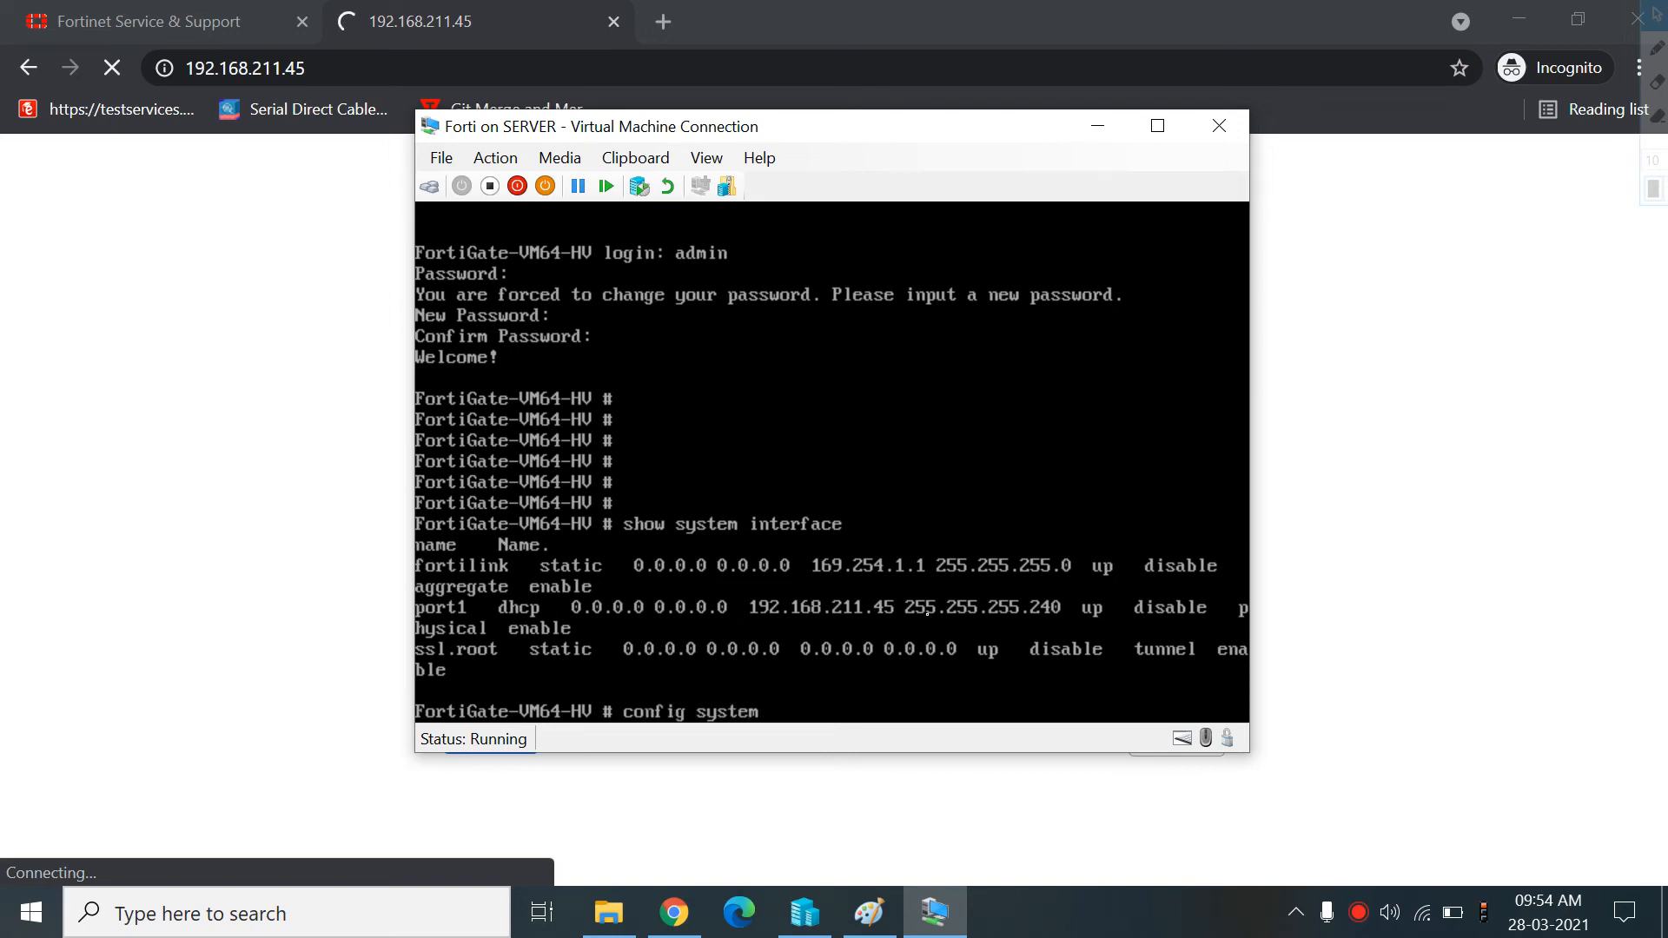
type(" interface")
key("Return")
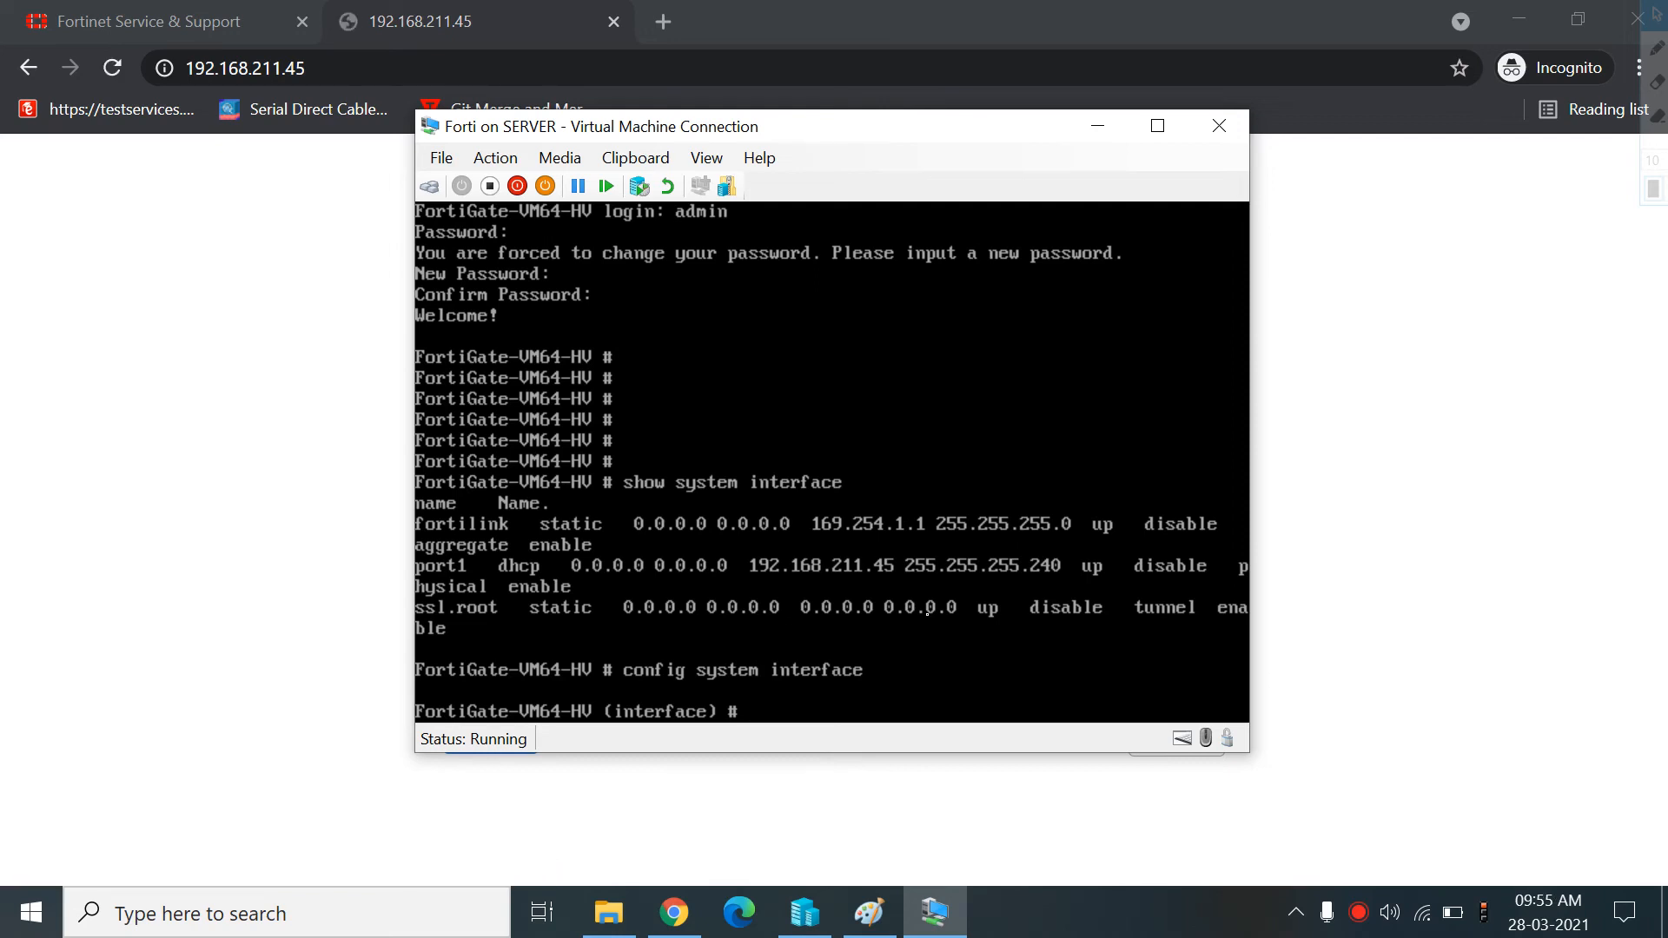
type("edit port1")
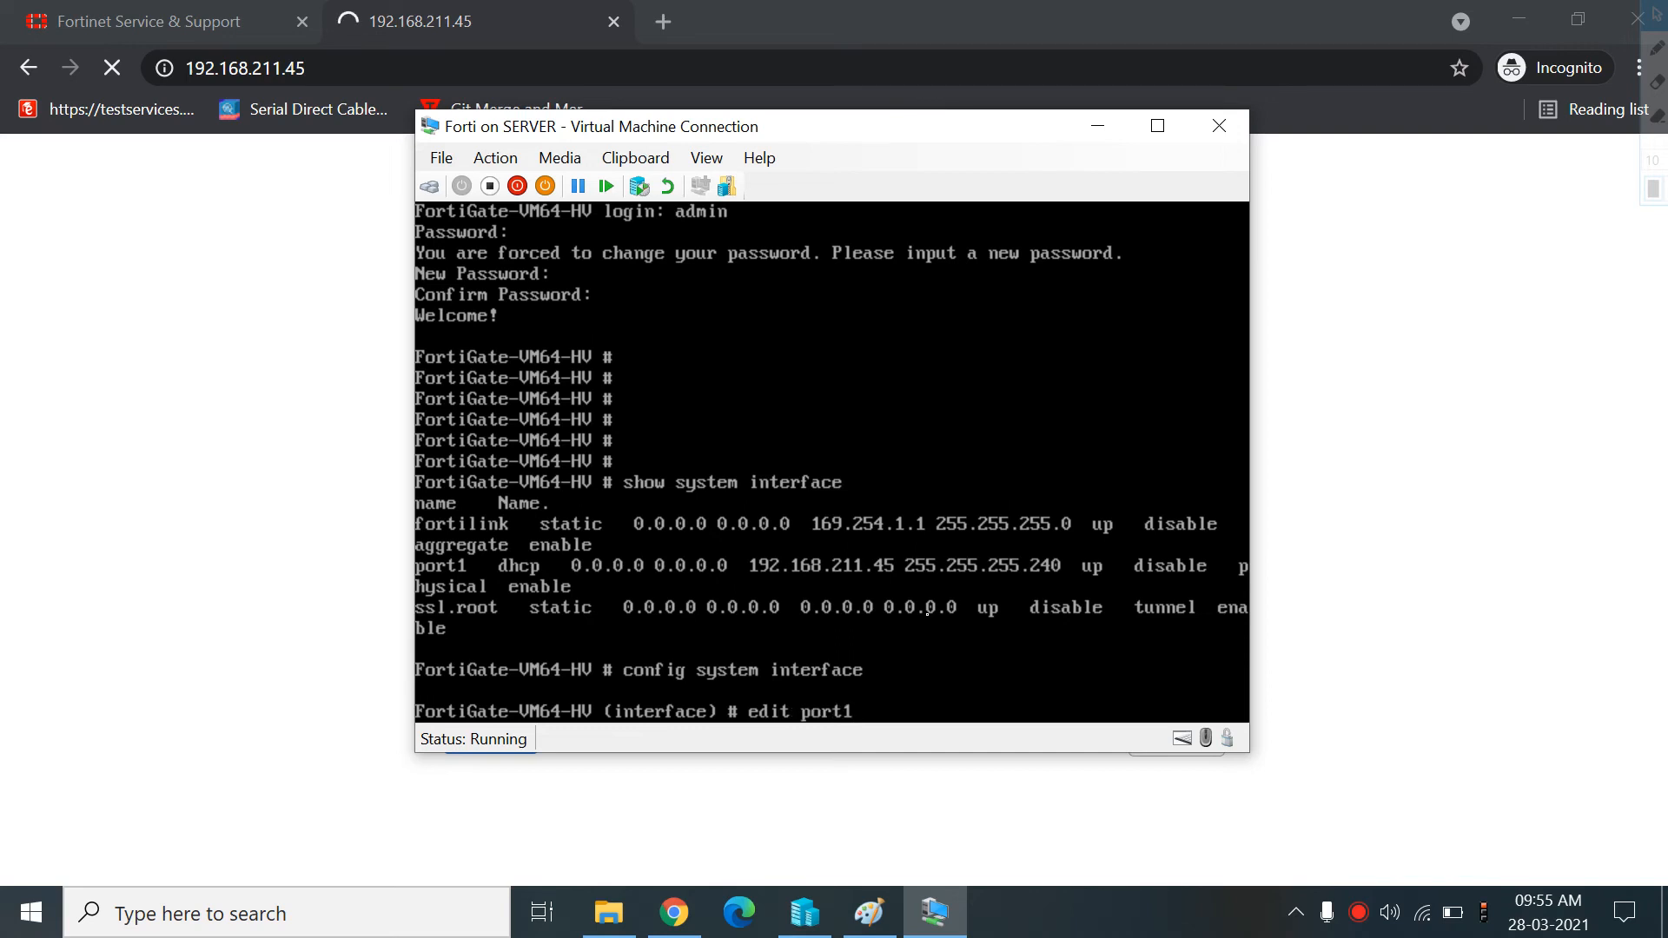
key("Return")
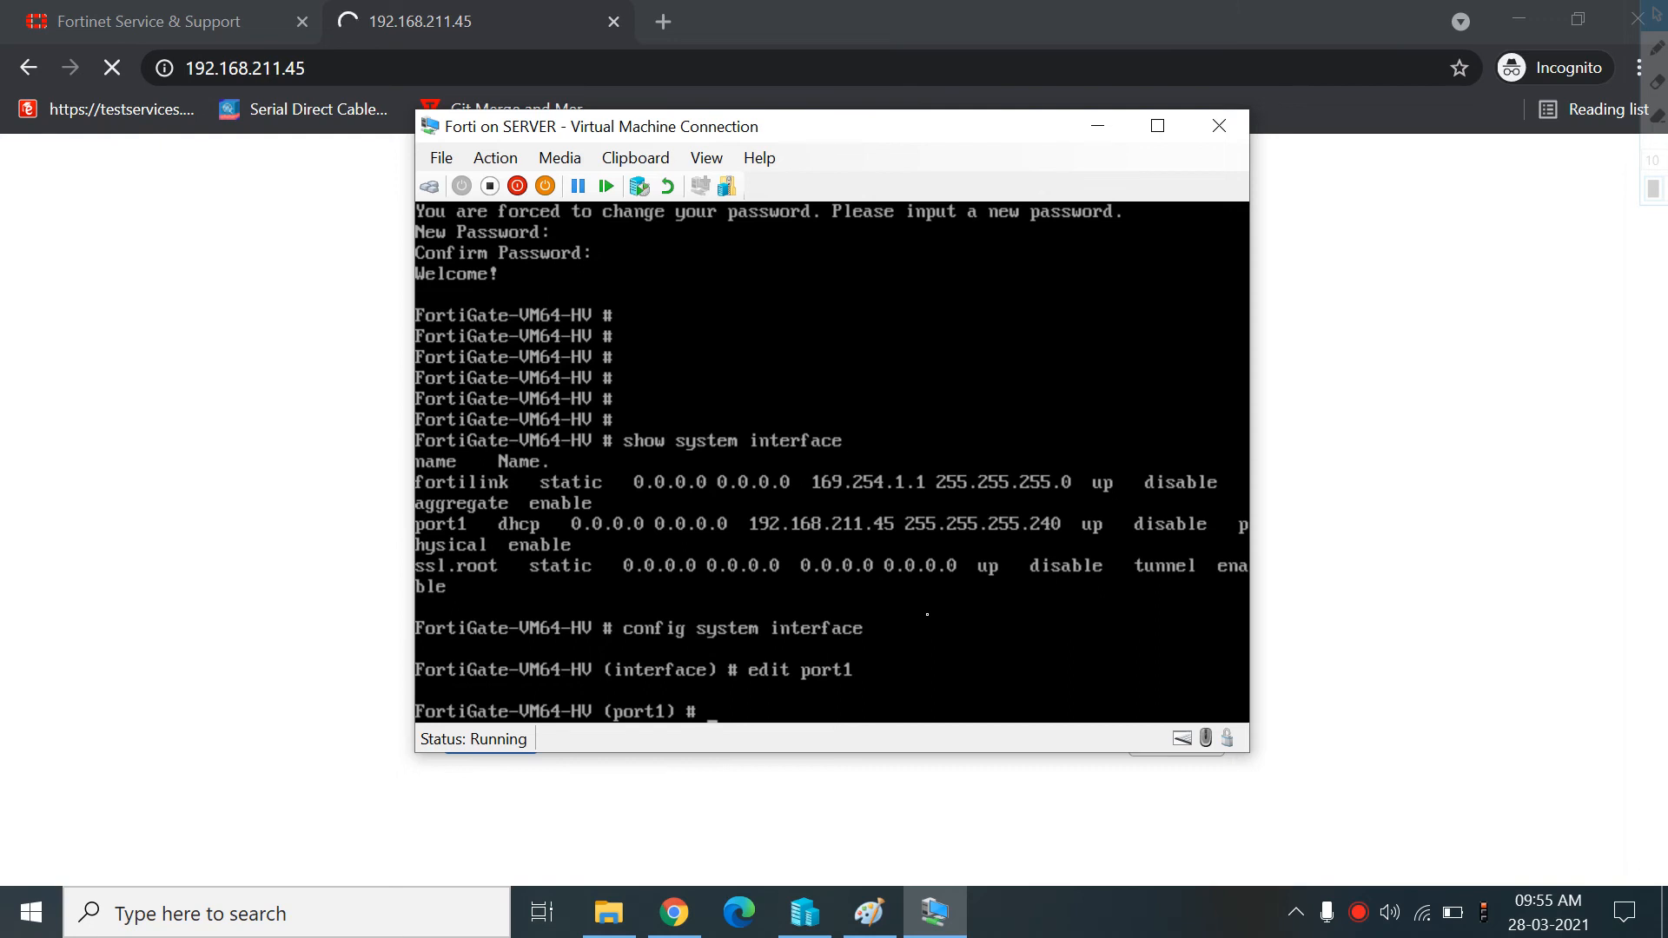
Set port1's allowed access to https, http, ssh and ping, then exit the interface configuration
type("set allowaccess")
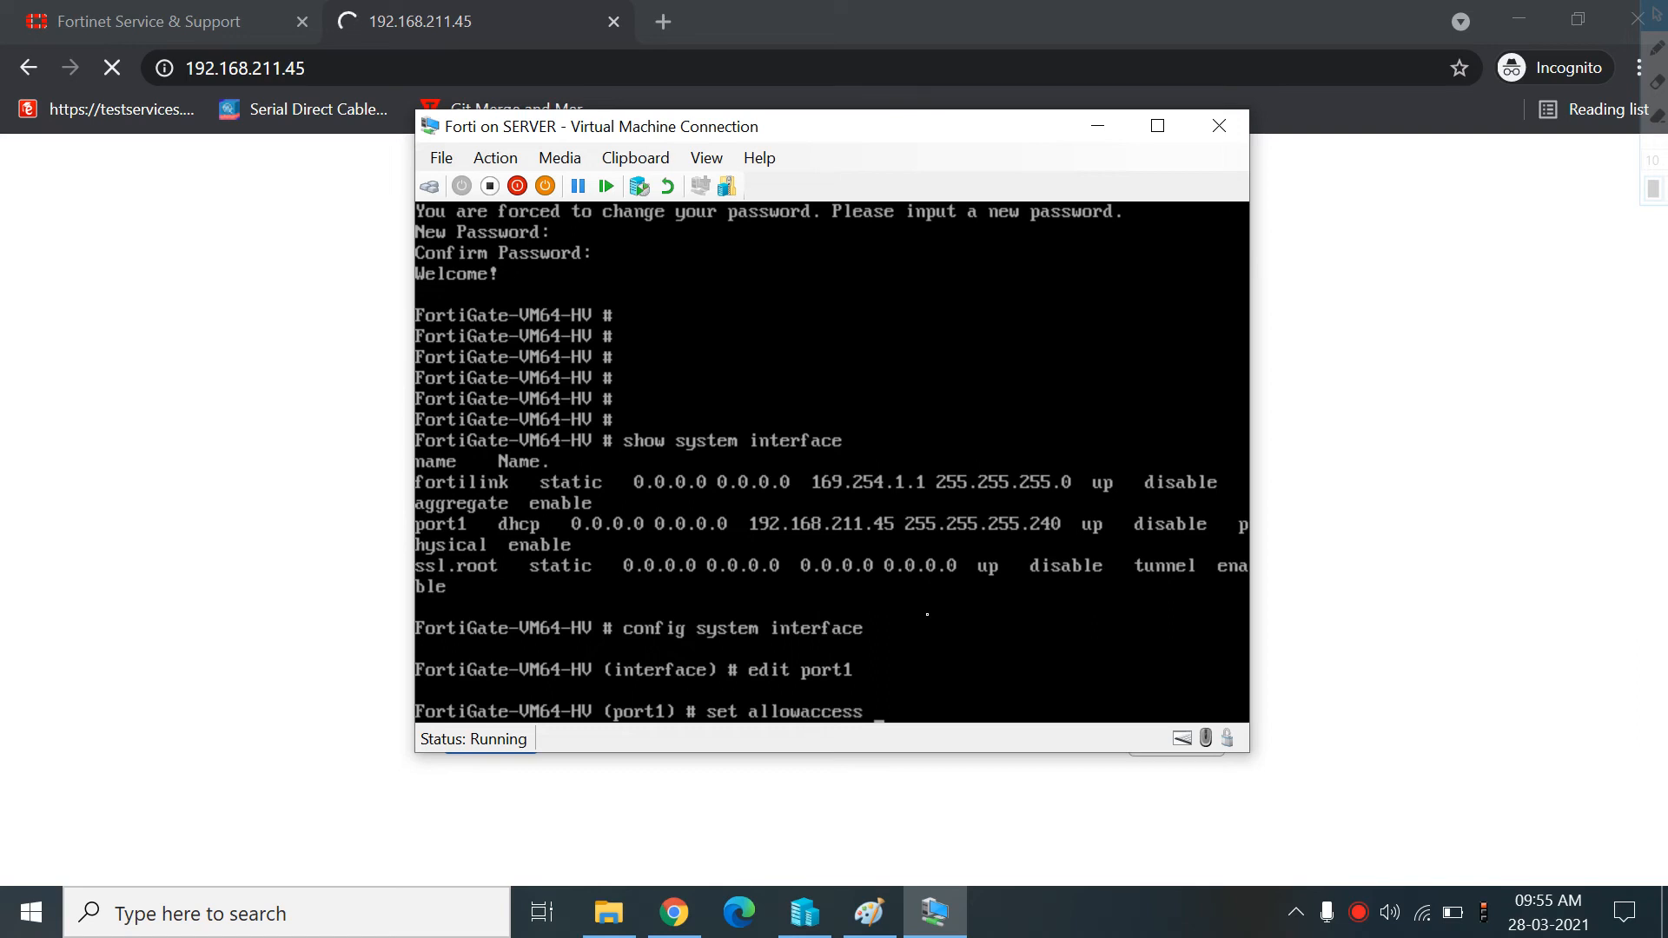
type(" https http ping")
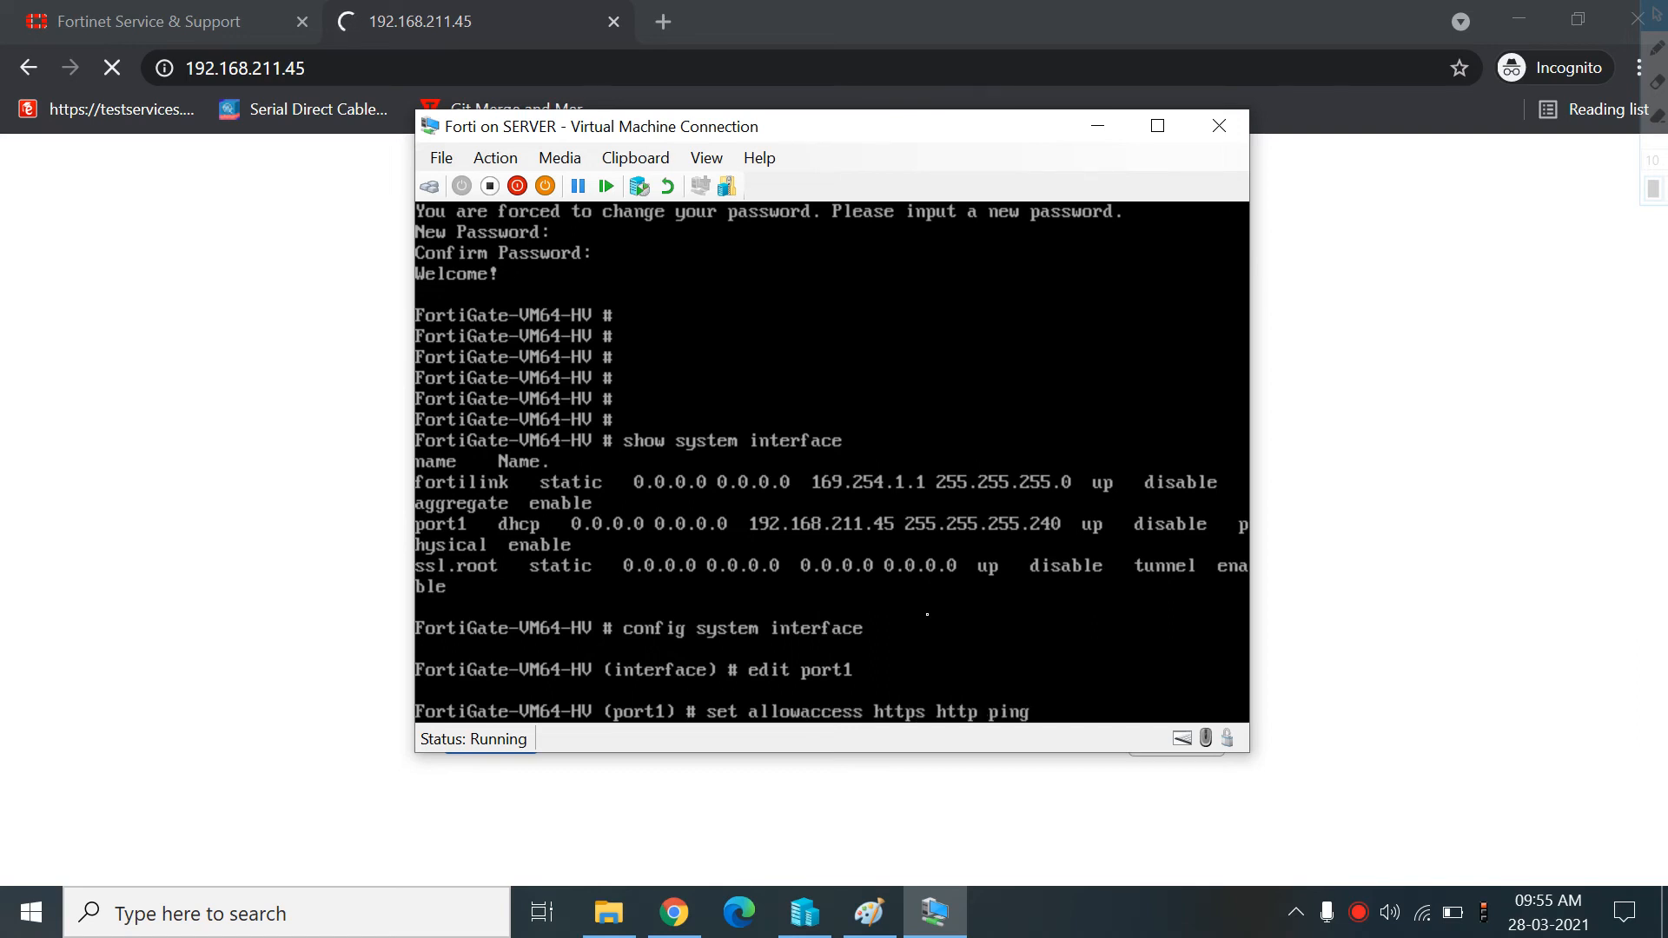
key("BackSpace")
key("BackSpace")
key("BackSpace")
key("BackSpace")
type("ssh ping")
key("Return")
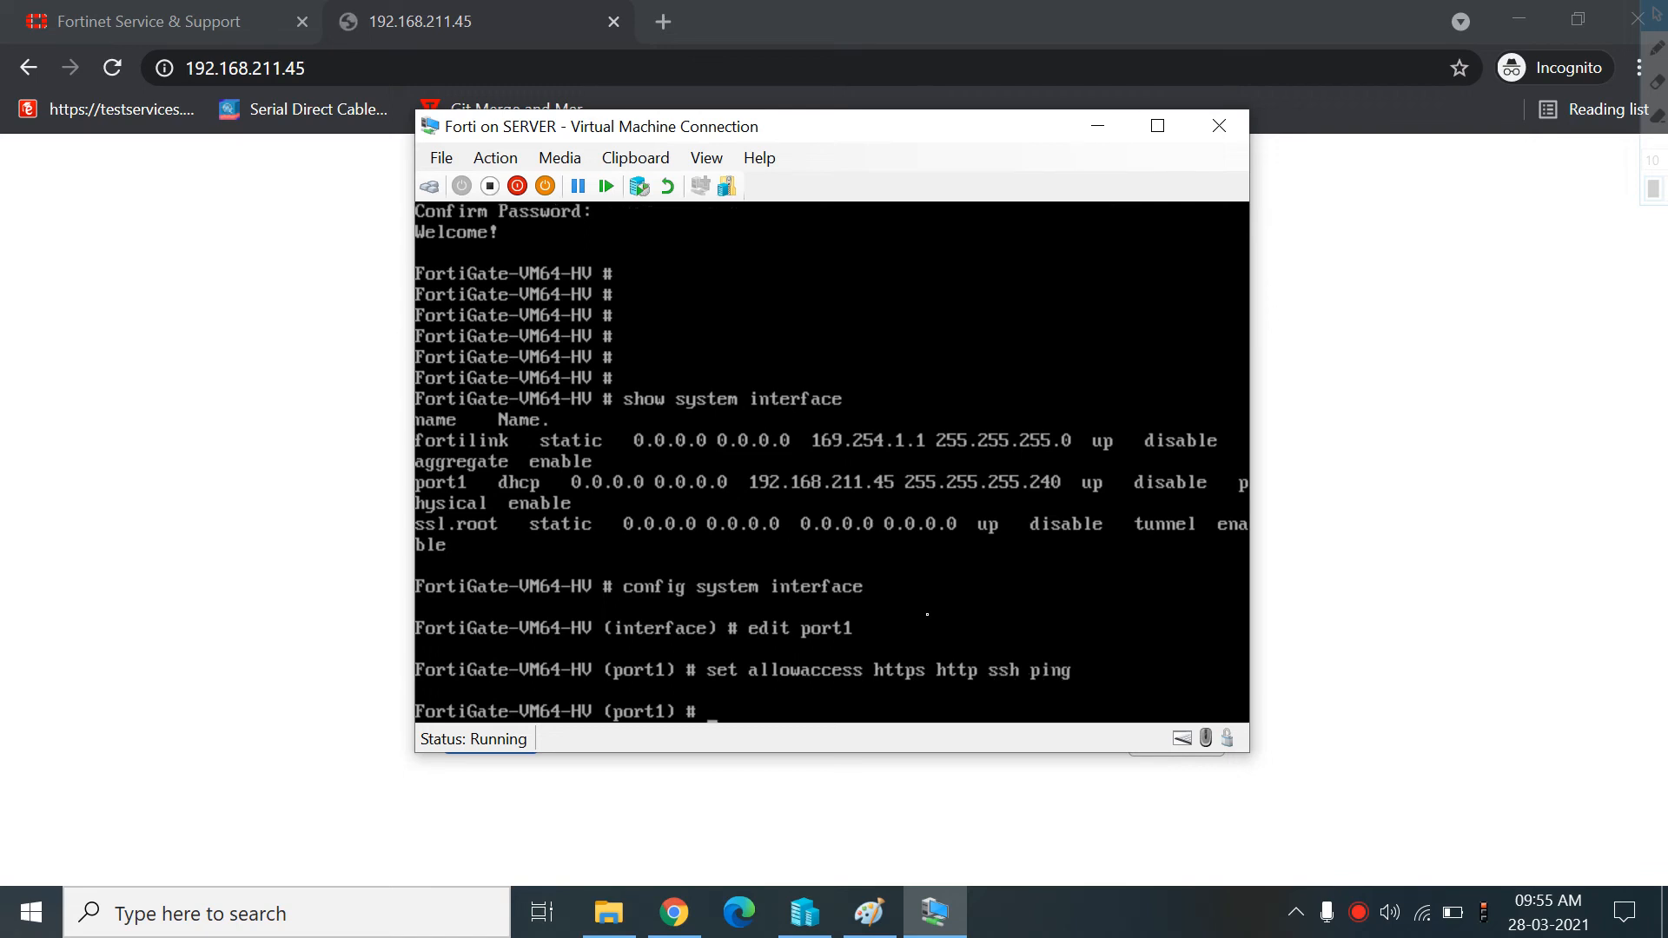
type("end")
key("Return")
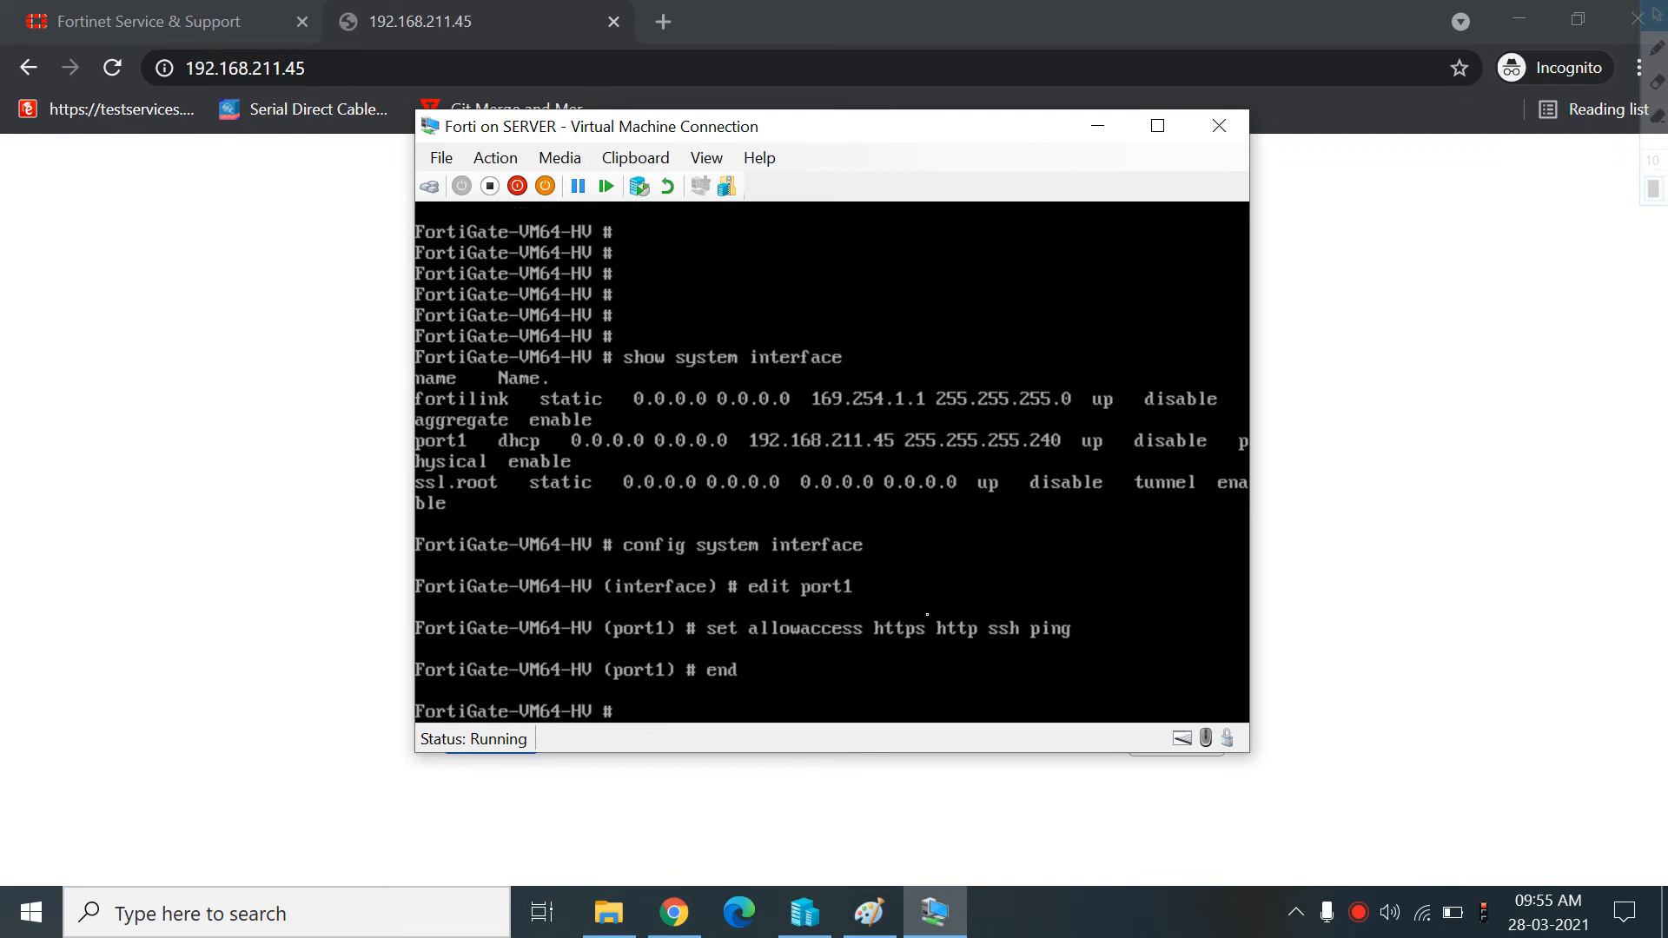
type("end")
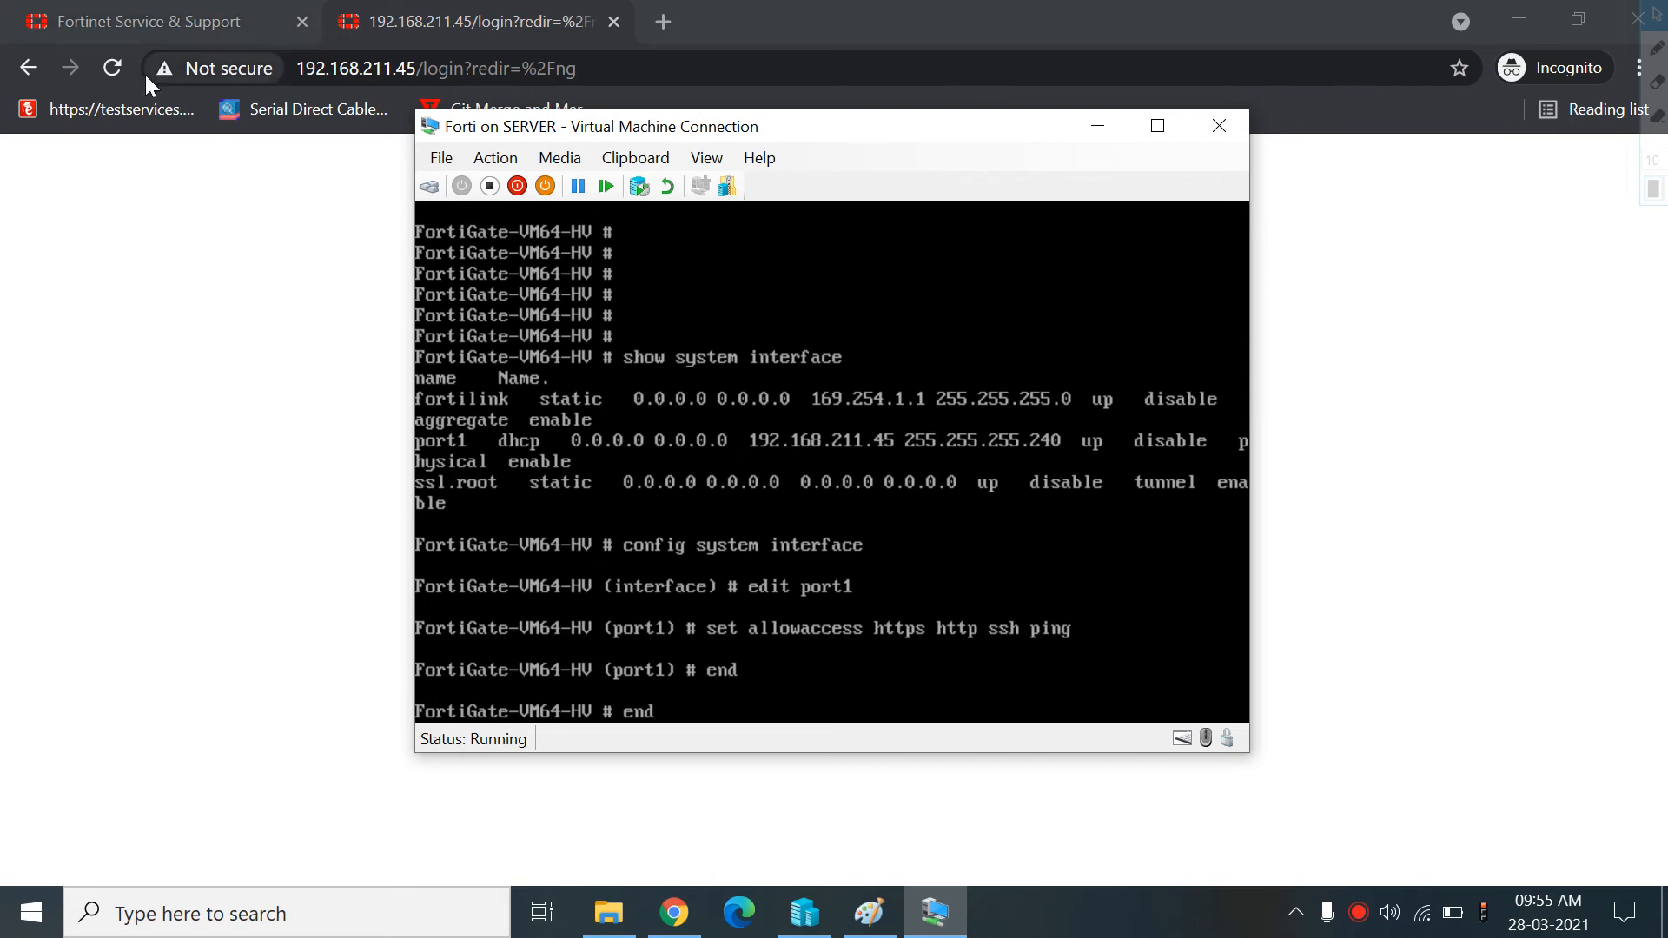
Log in to the FortiGate web interface as admin with the account password
left_click(122, 67)
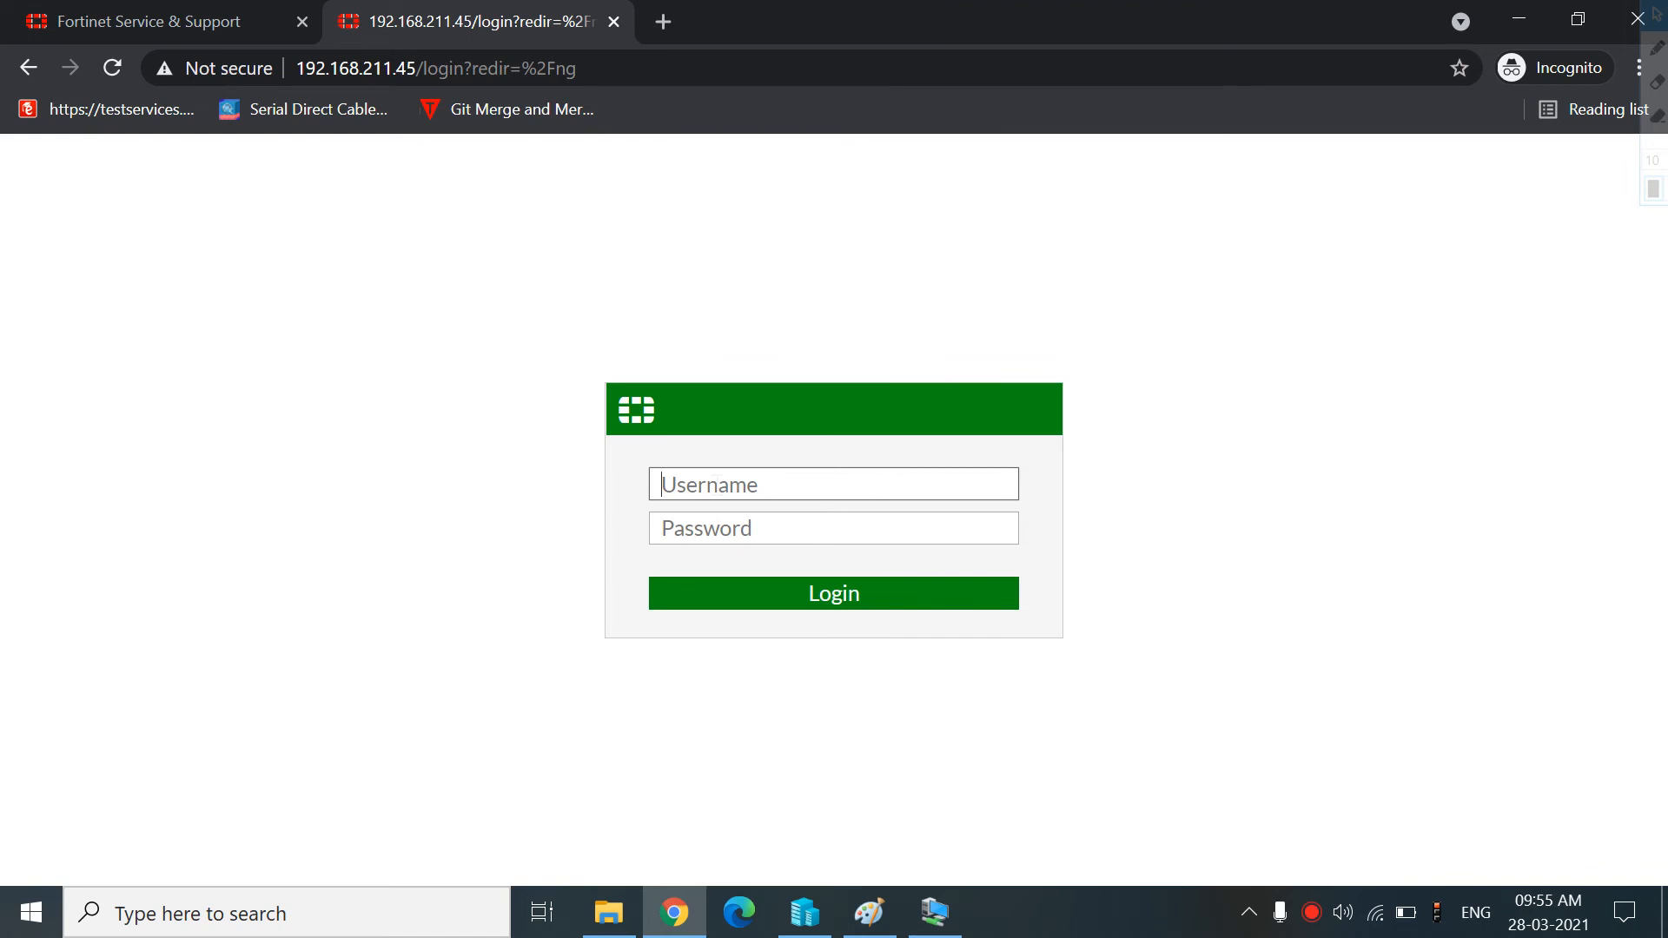
type("adsmin")
key("BackSpace")
key("BackSpace")
key("BackSpace")
key("BackSpace")
type("min")
key("Tab")
key("Return")
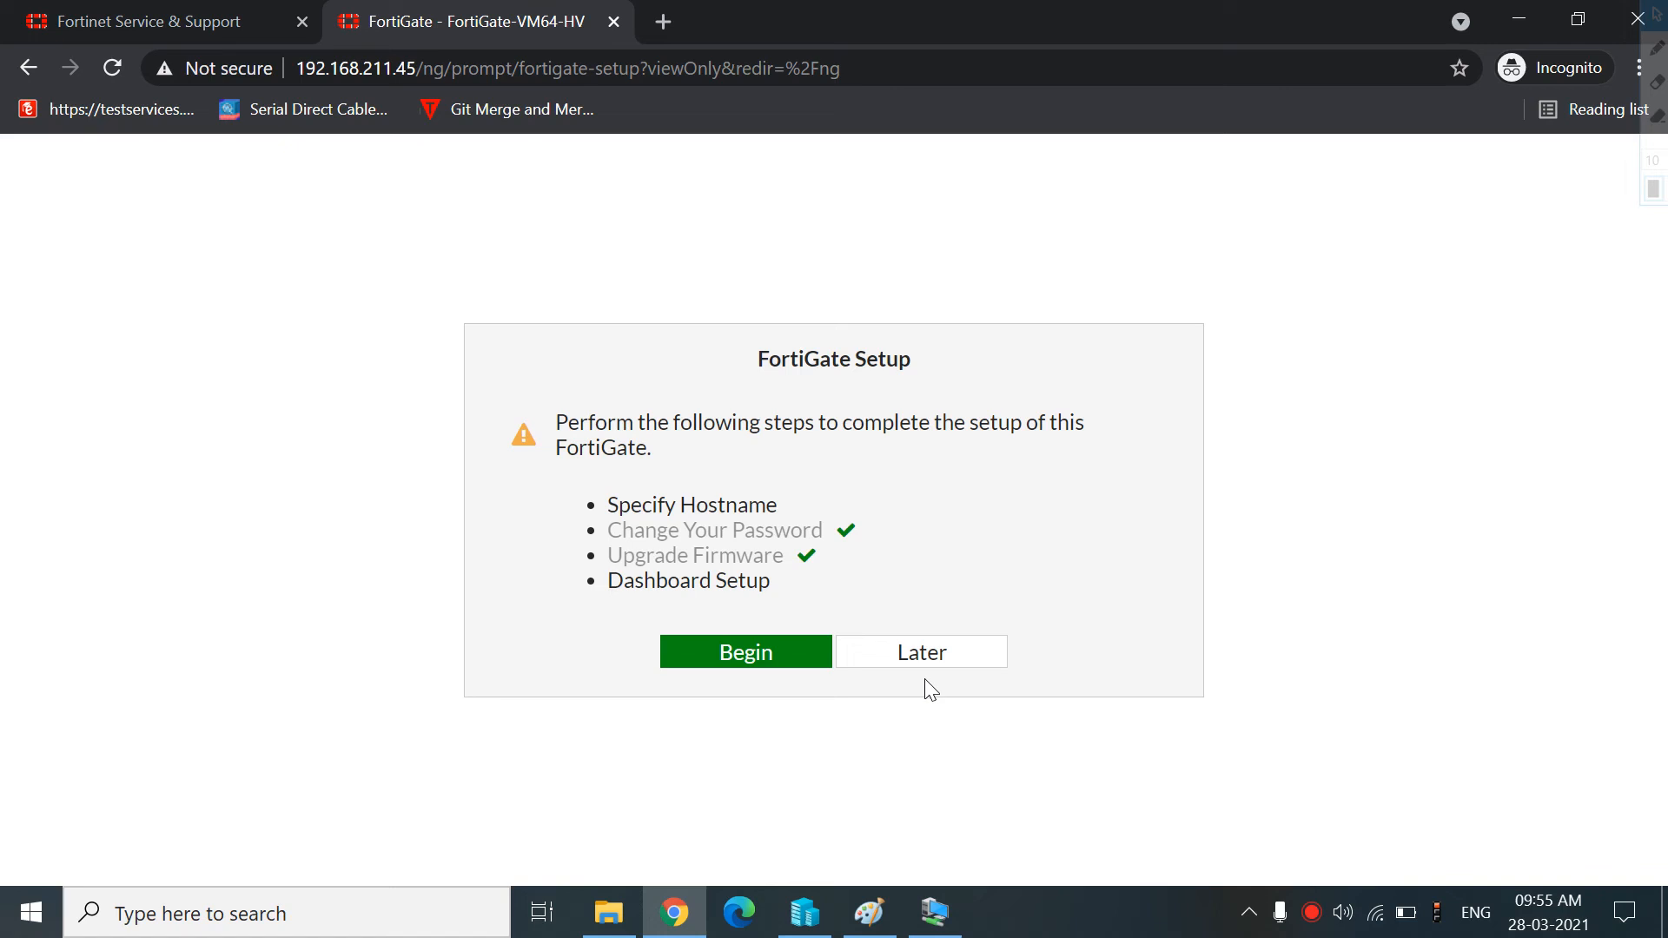
Run the setup wizard with hostname FG and dismiss the FortiOS 6.4.5 new-features notice
left_click(752, 667)
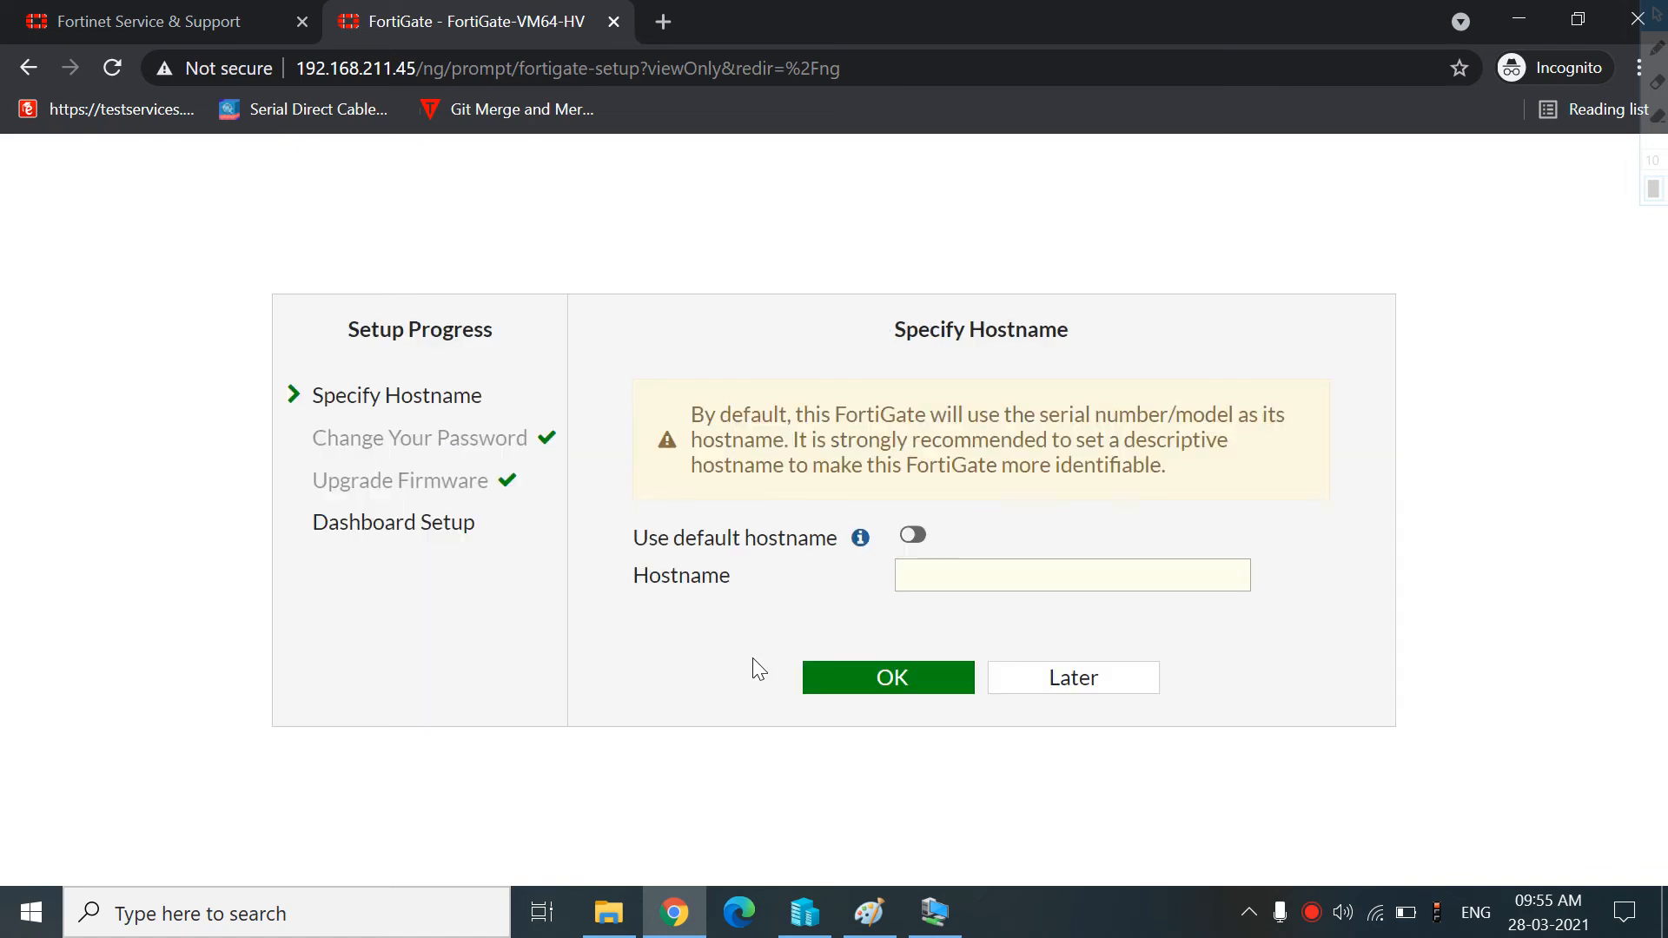
left_click(1020, 574)
type("FG")
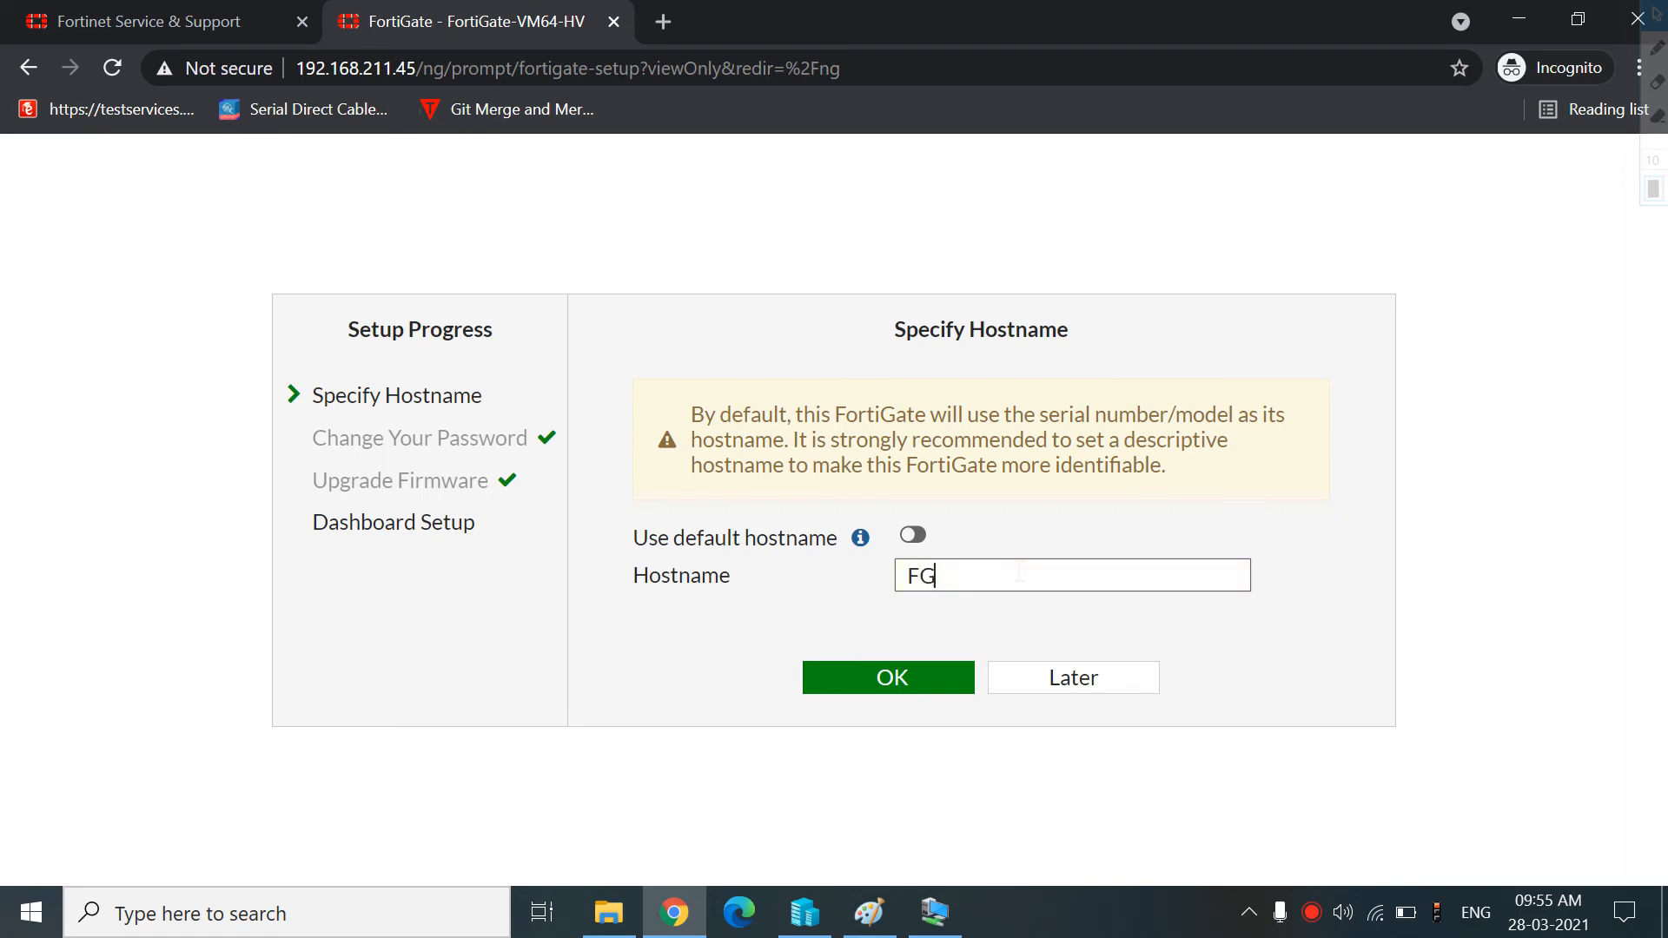
left_click(924, 685)
left_click(973, 681)
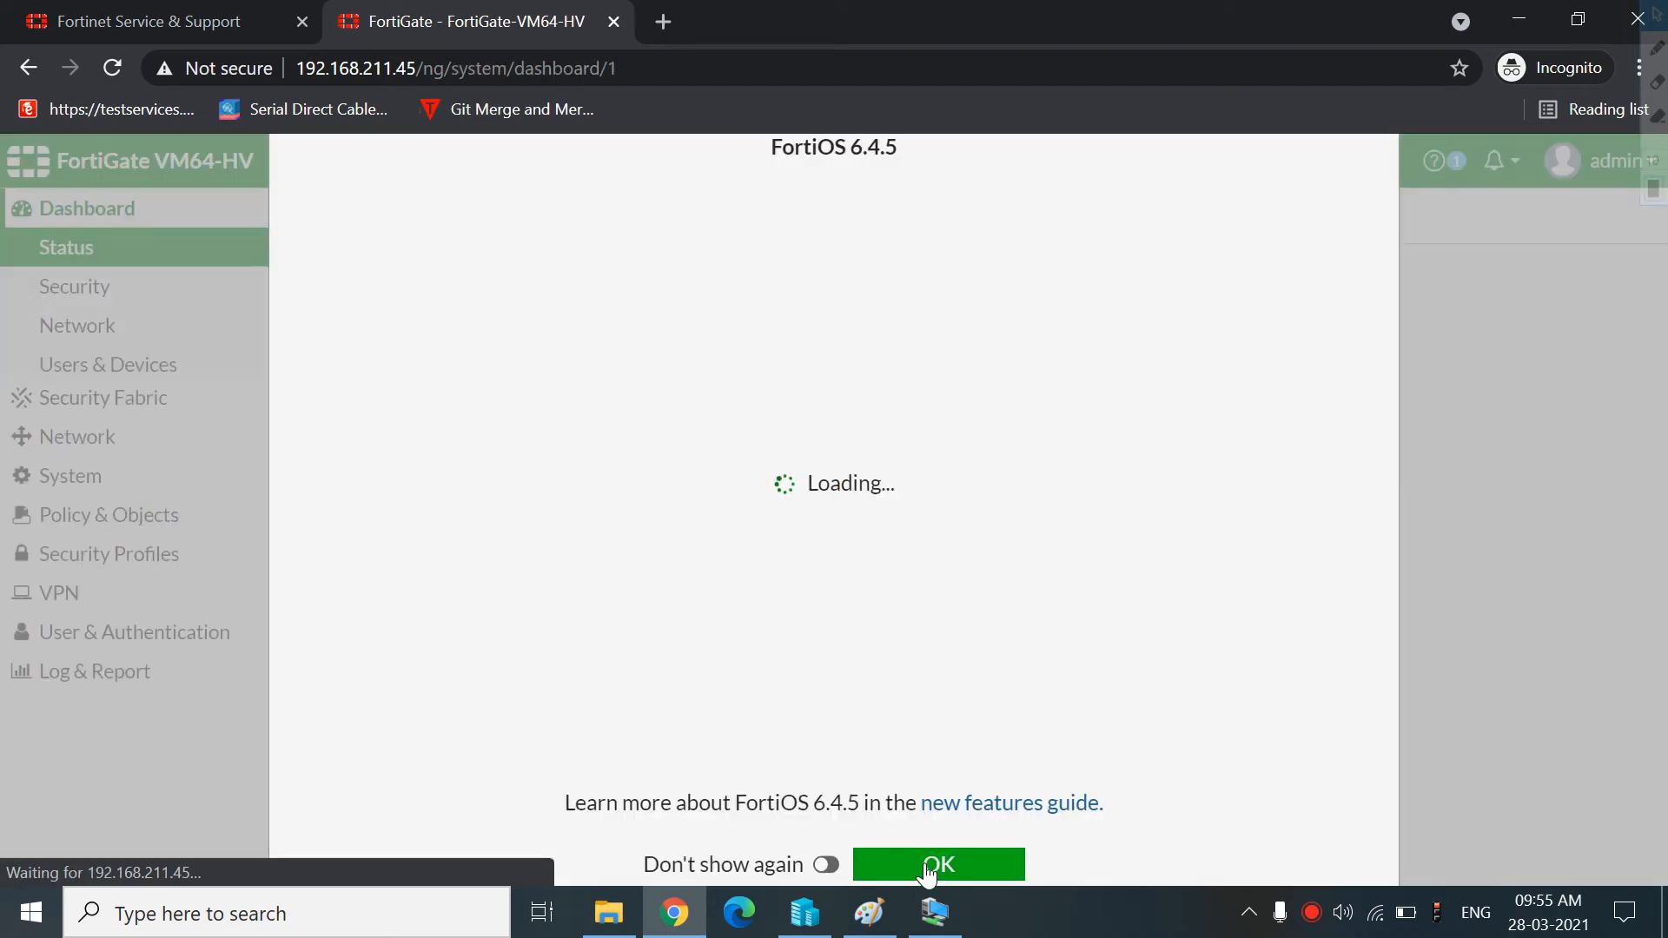
left_click(928, 863)
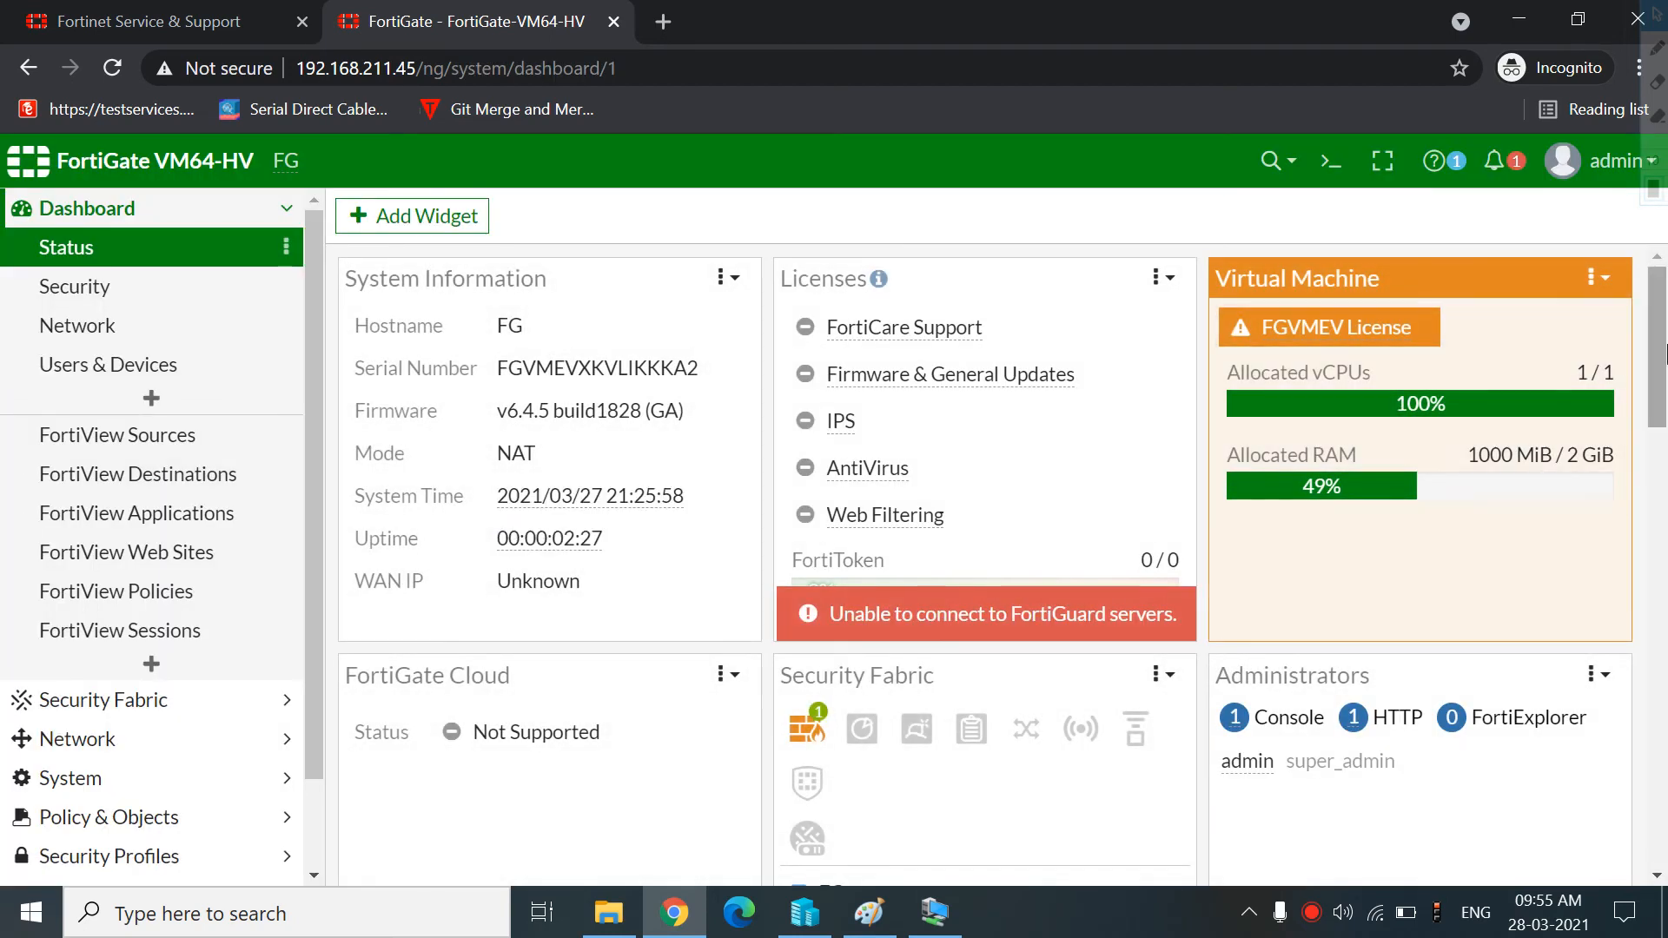
Start the windows 10 virtual machine in Hyper-V Manager and reposition its connection window
left_click_drag(1666, 347, 1666, 777)
scroll(378, 391, "up", 10)
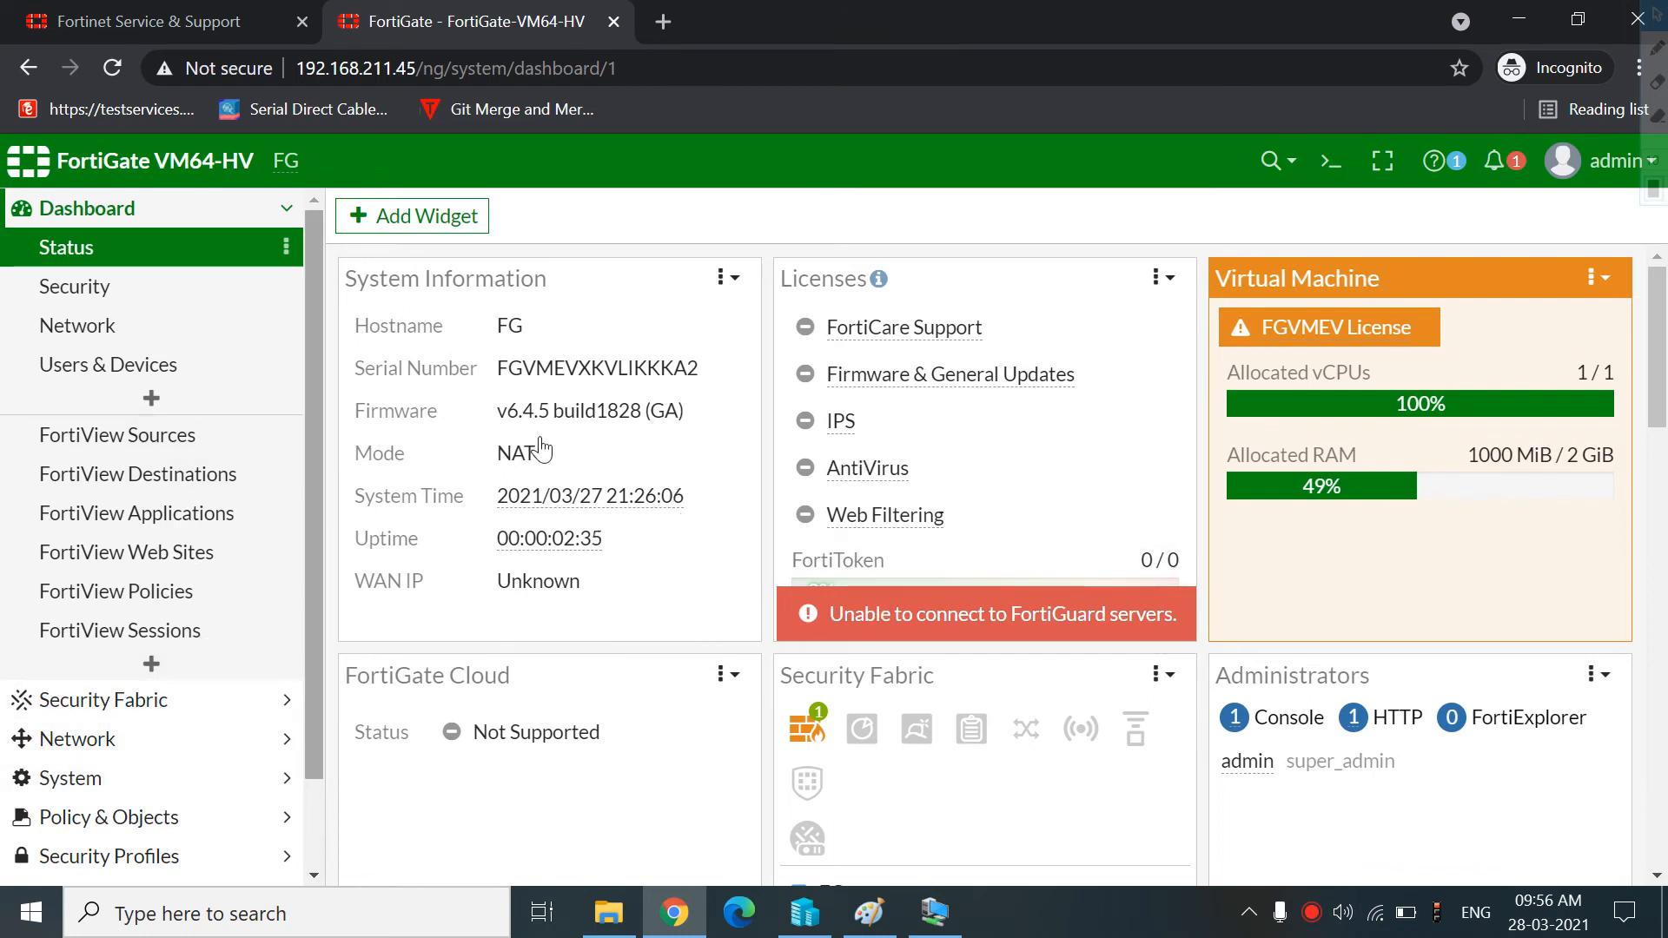
mouse_move(934, 912)
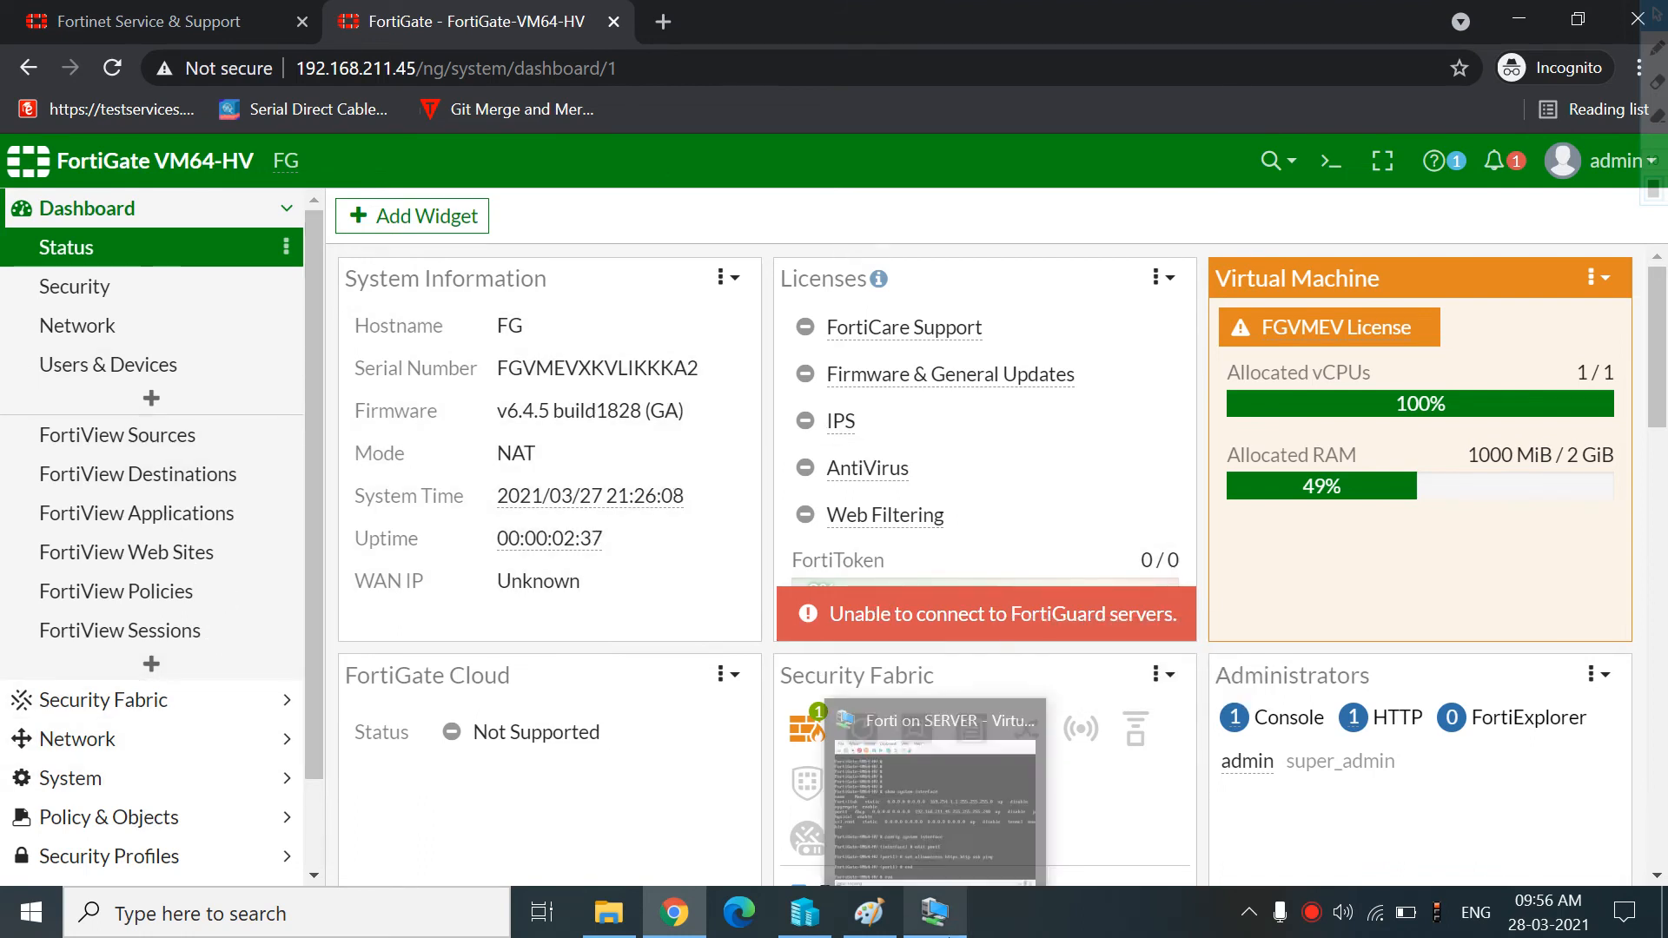
mouse_move(913, 778)
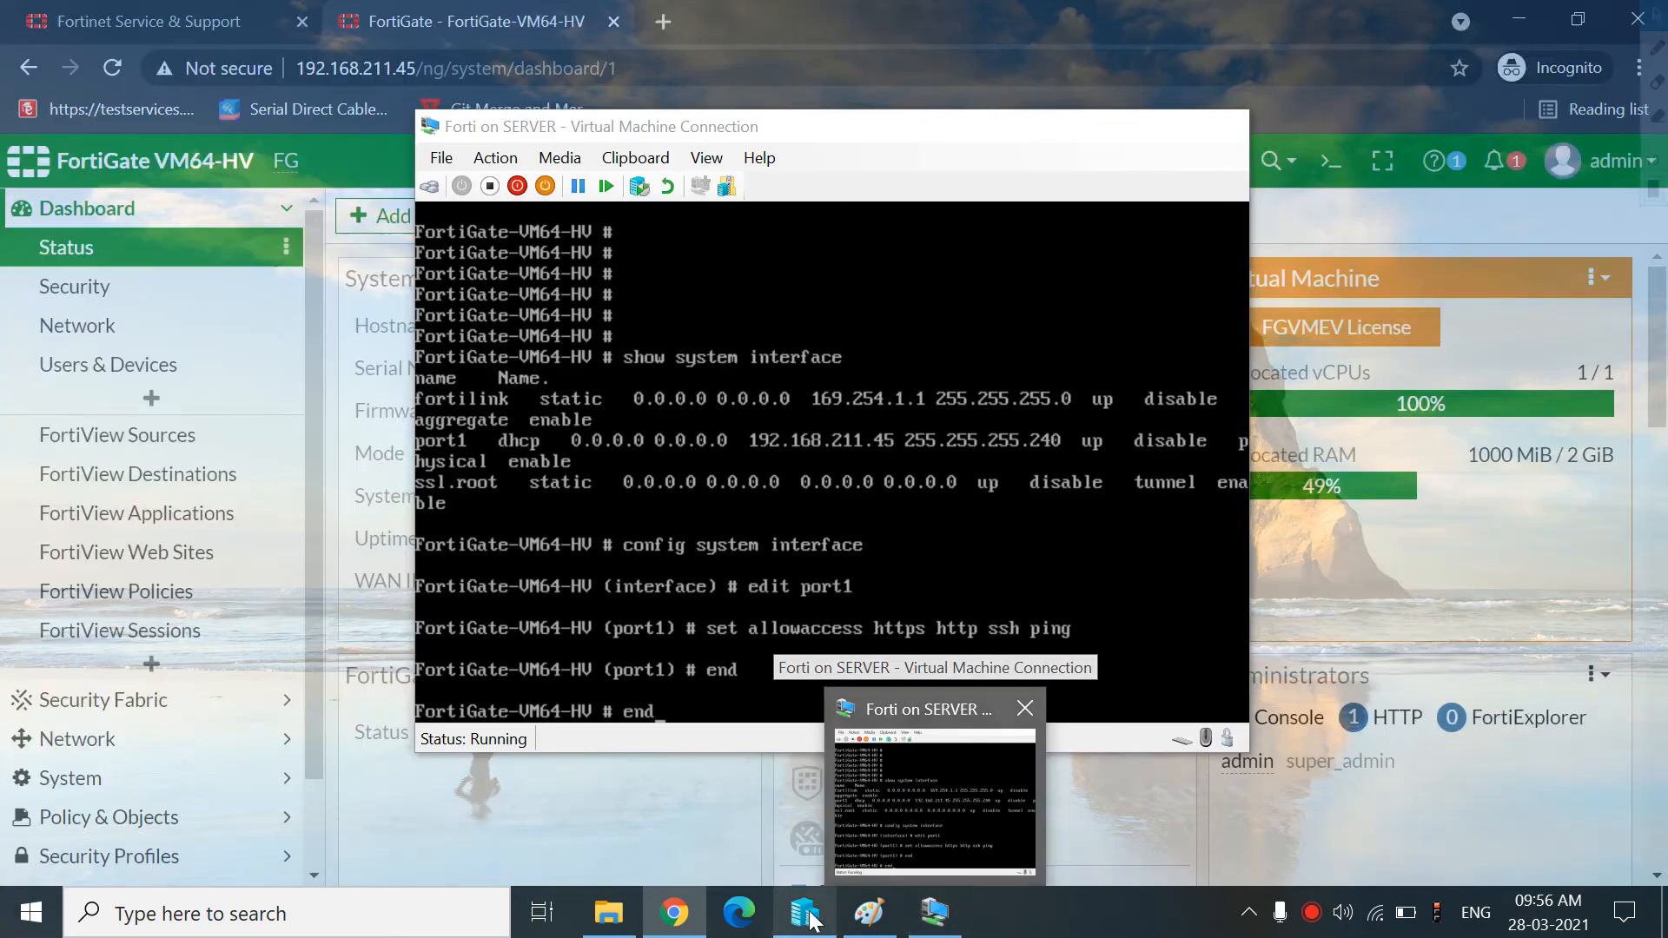
left_click(804, 912)
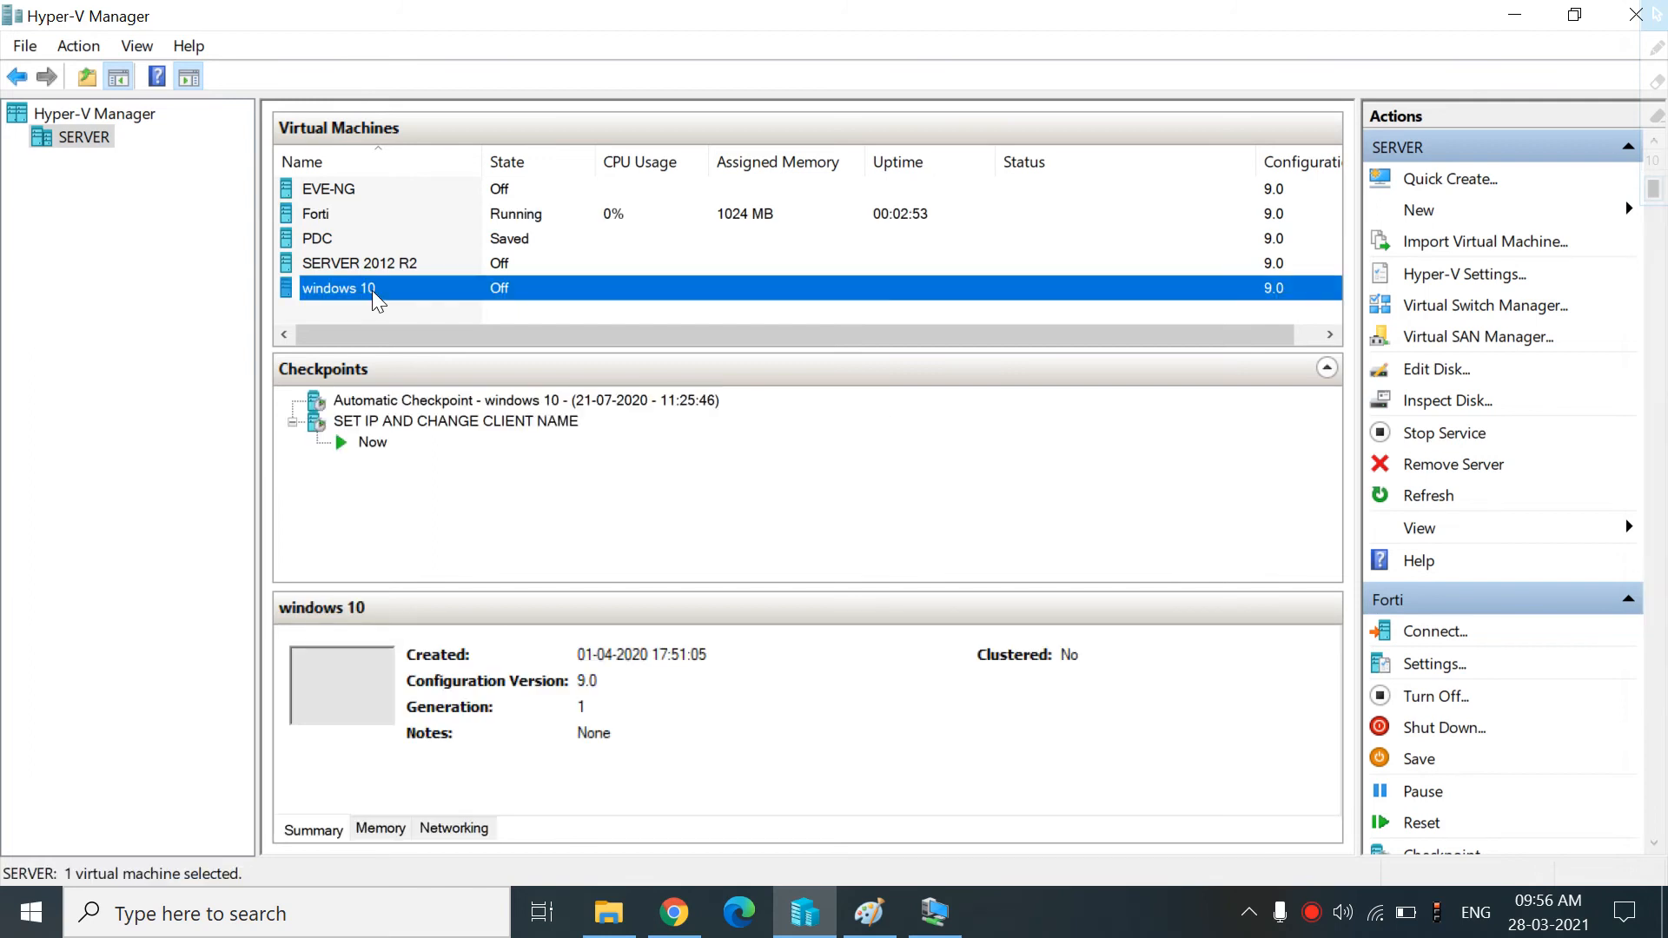
left_click(375, 295)
double_click(376, 295)
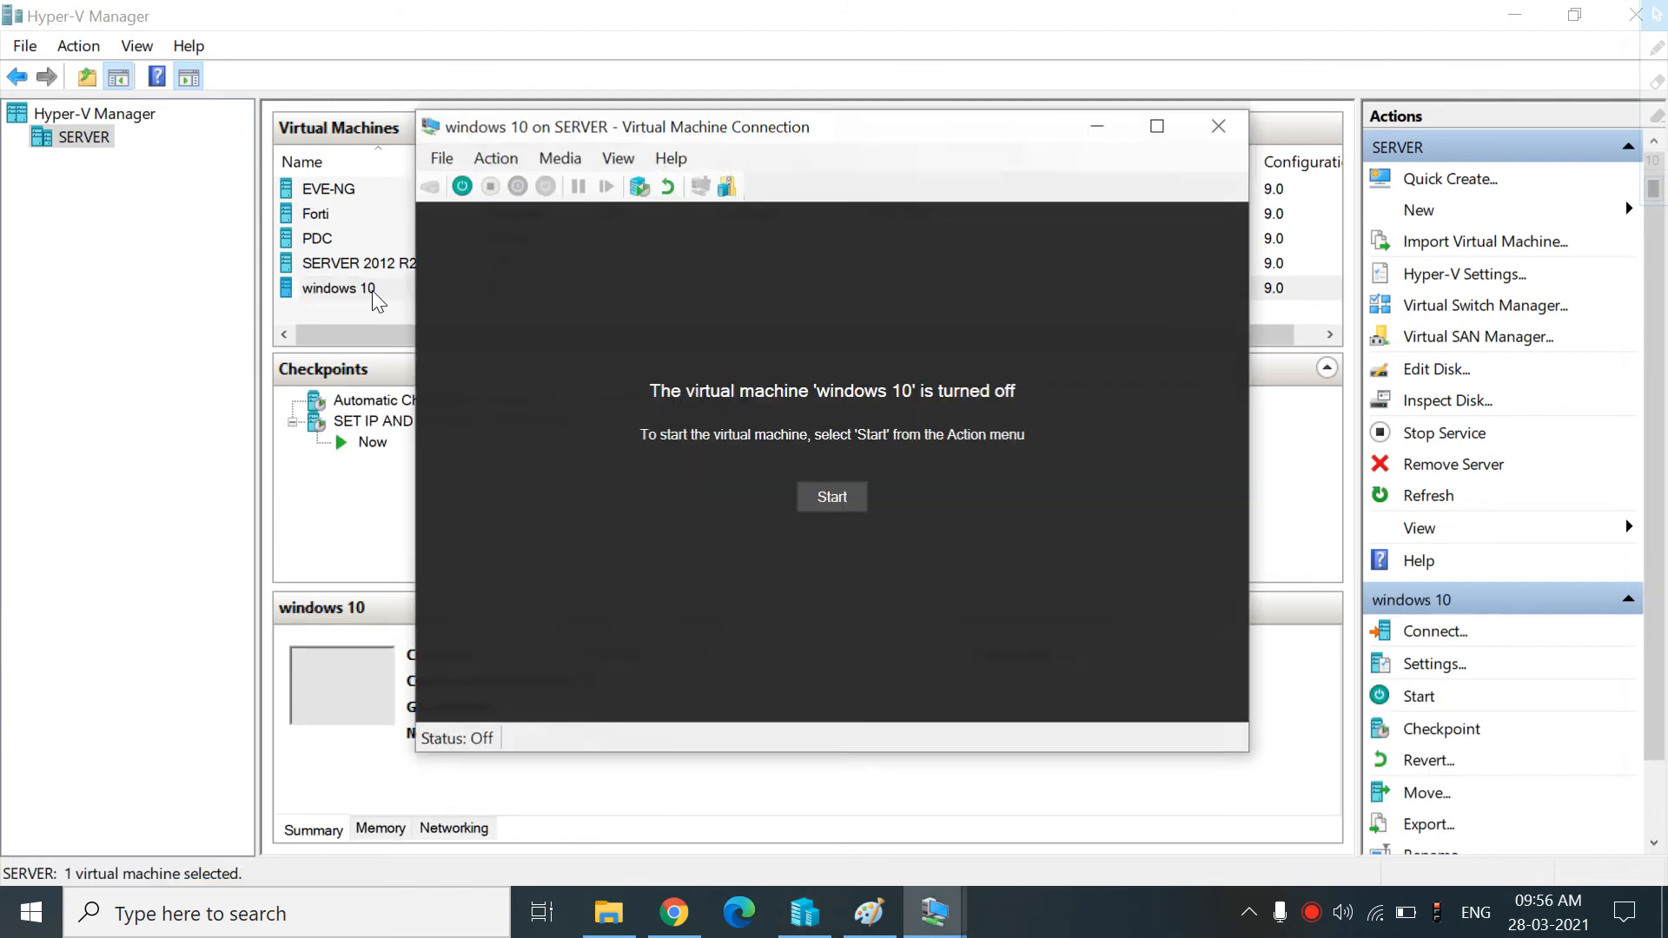
left_click(839, 487)
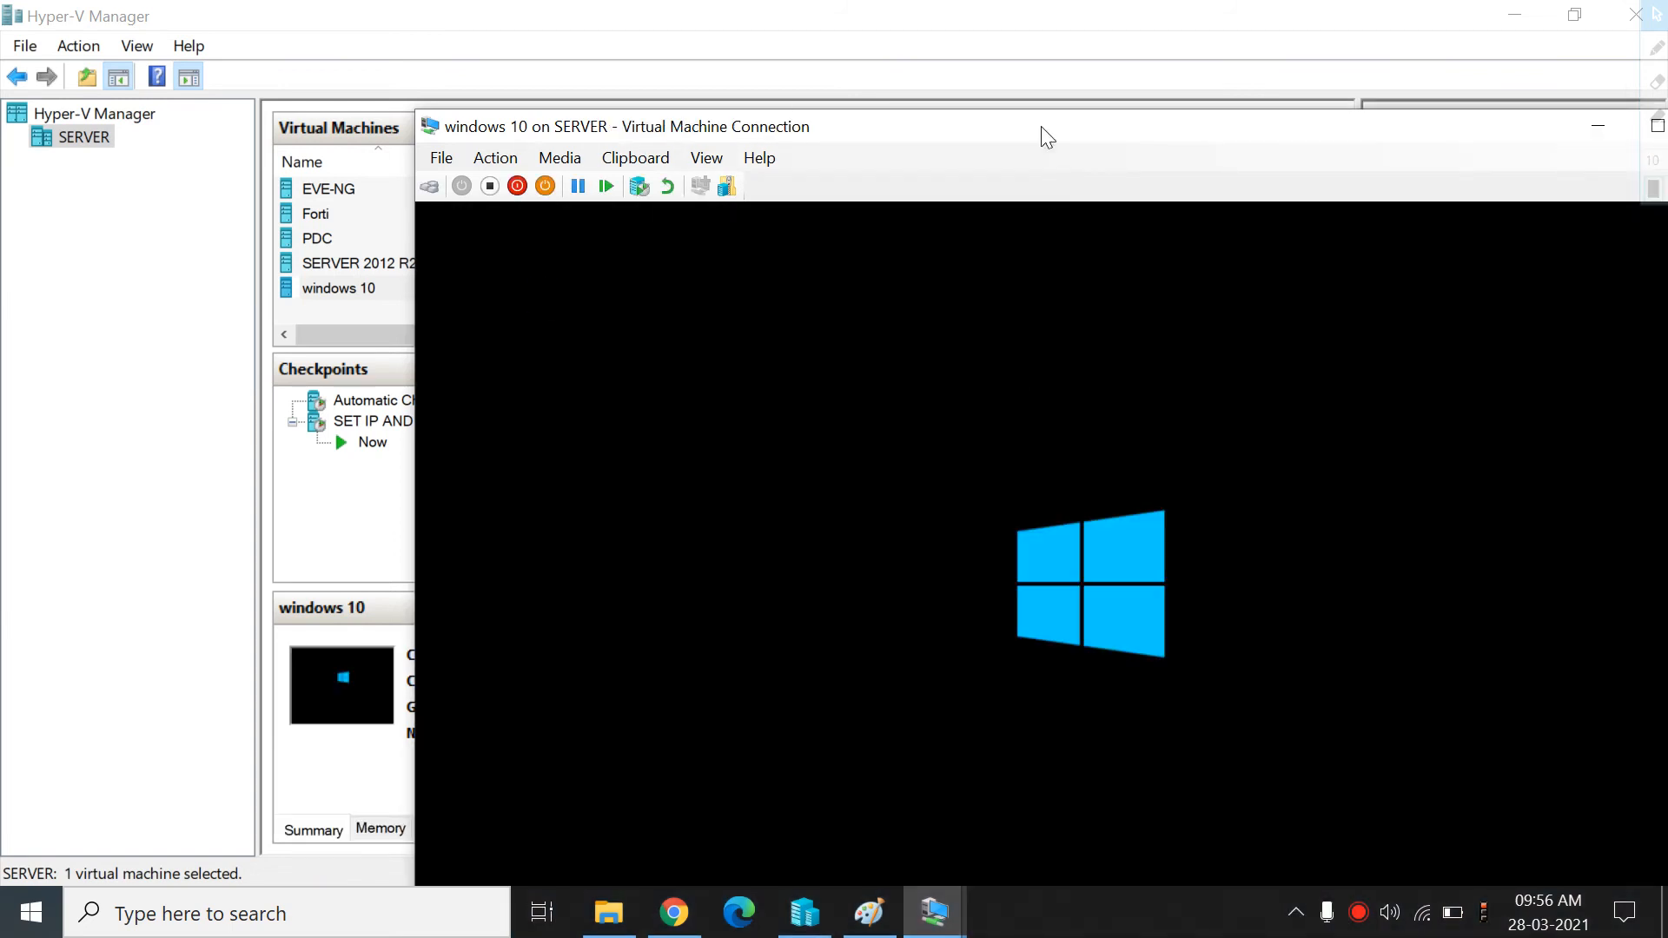
left_click_drag(1040, 126, 786, 60)
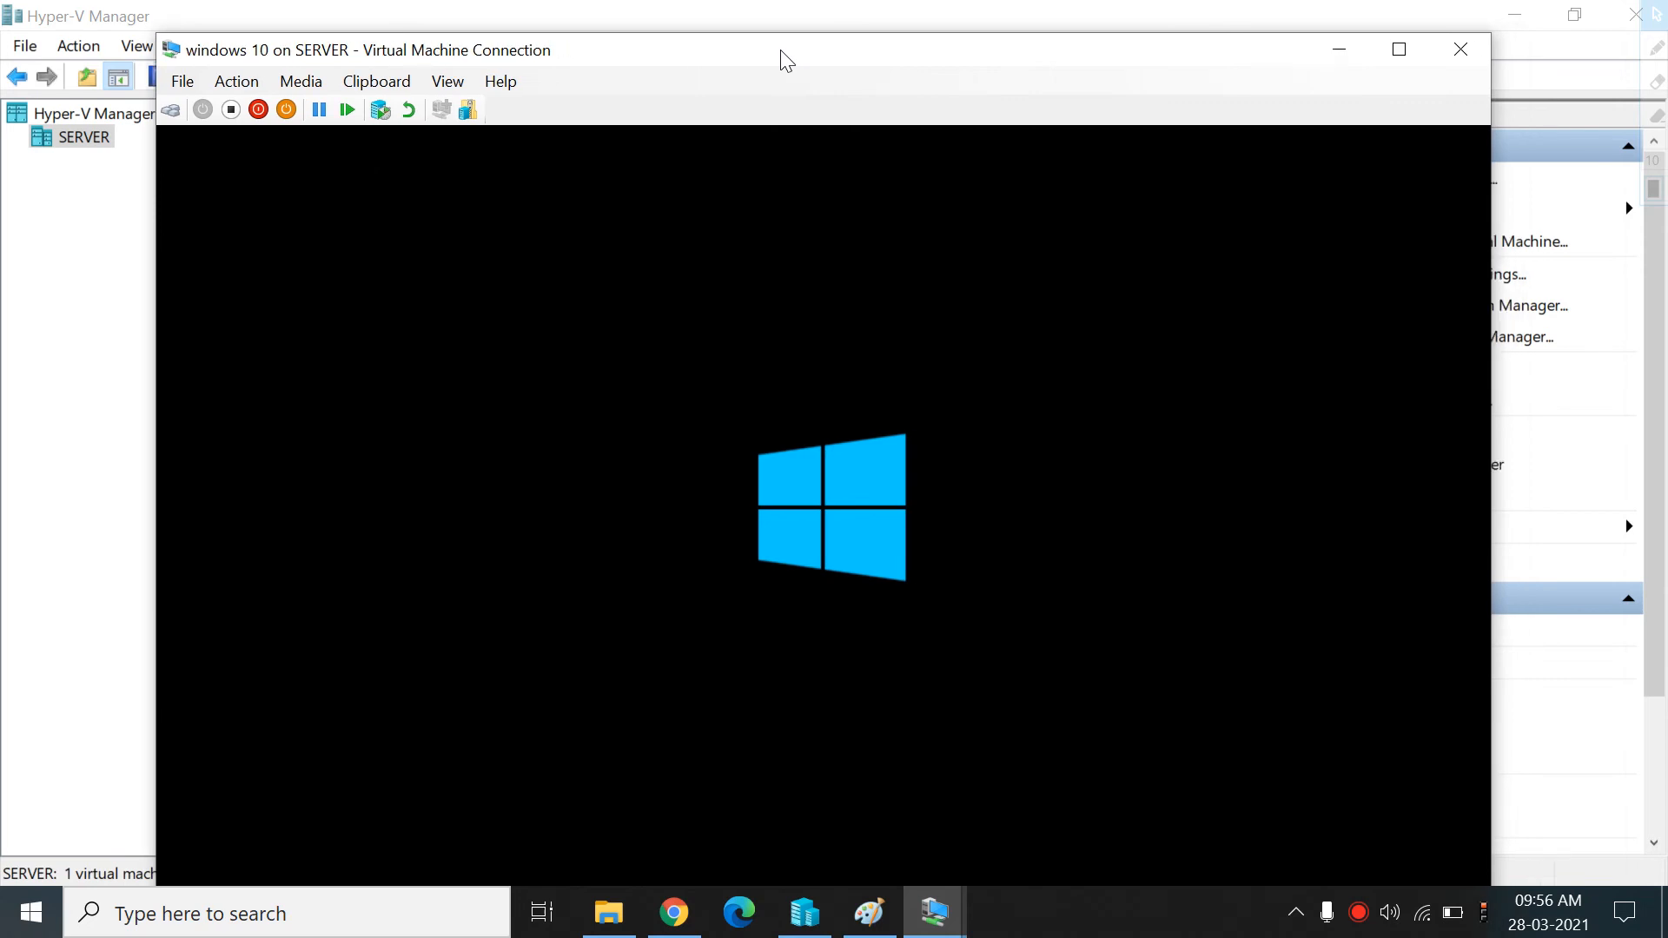
left_click_drag(786, 61, 882, 350)
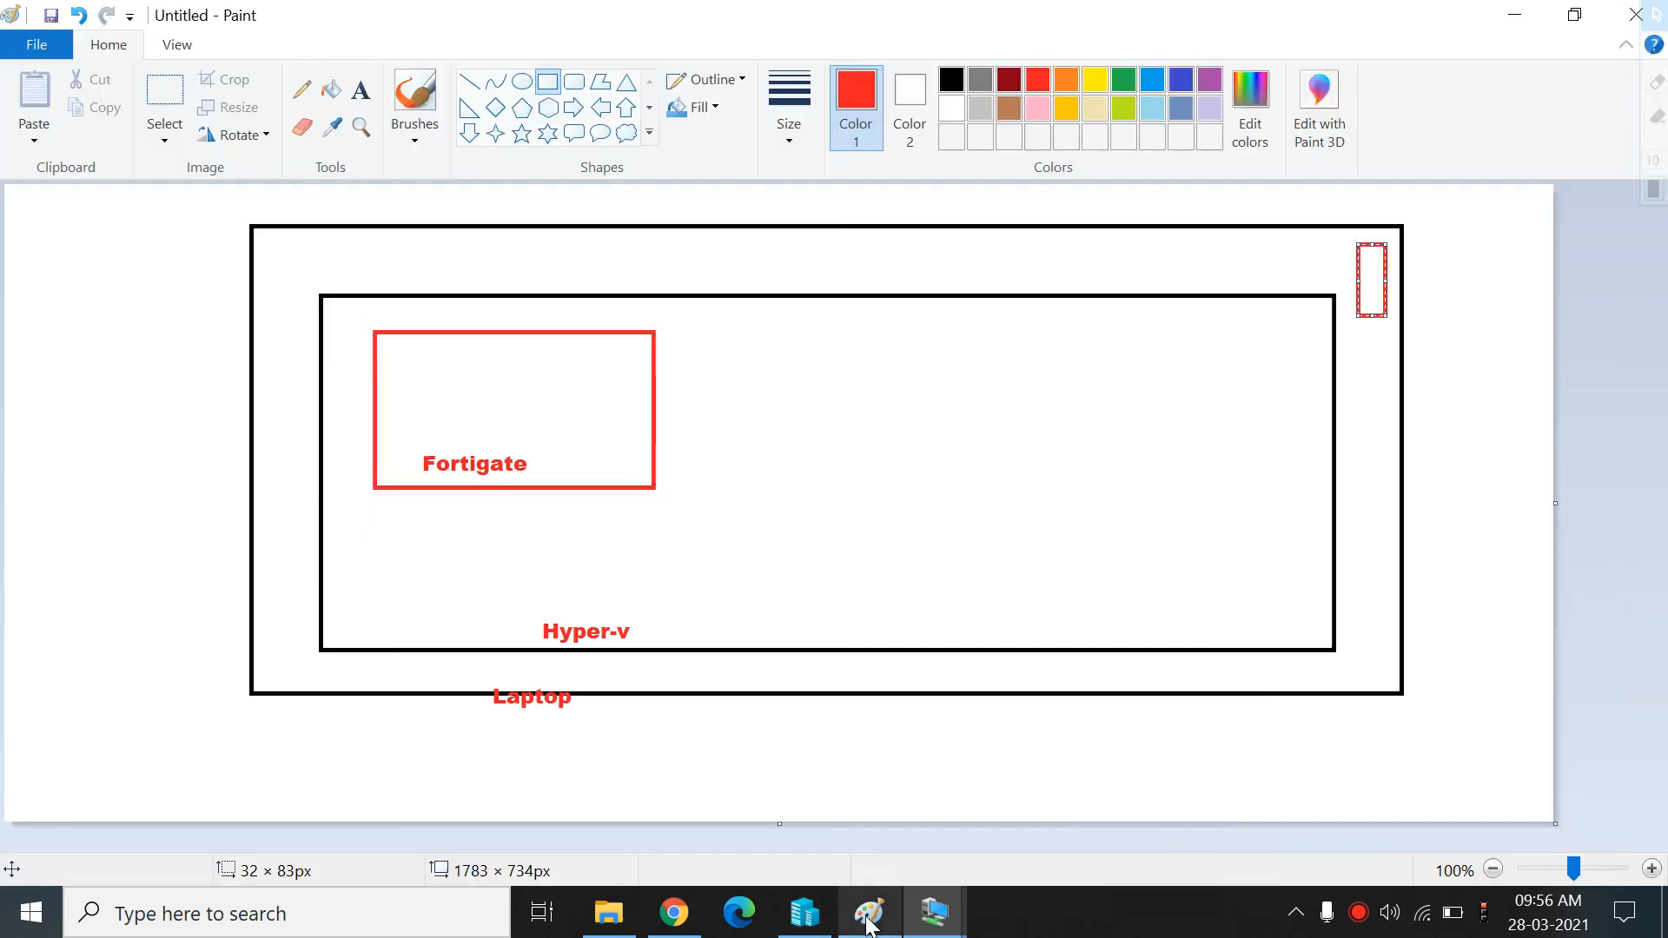
In the Paint diagram, draw a rounded rectangle about 427 × 163 px beside the Fortigate box
left_click(869, 912)
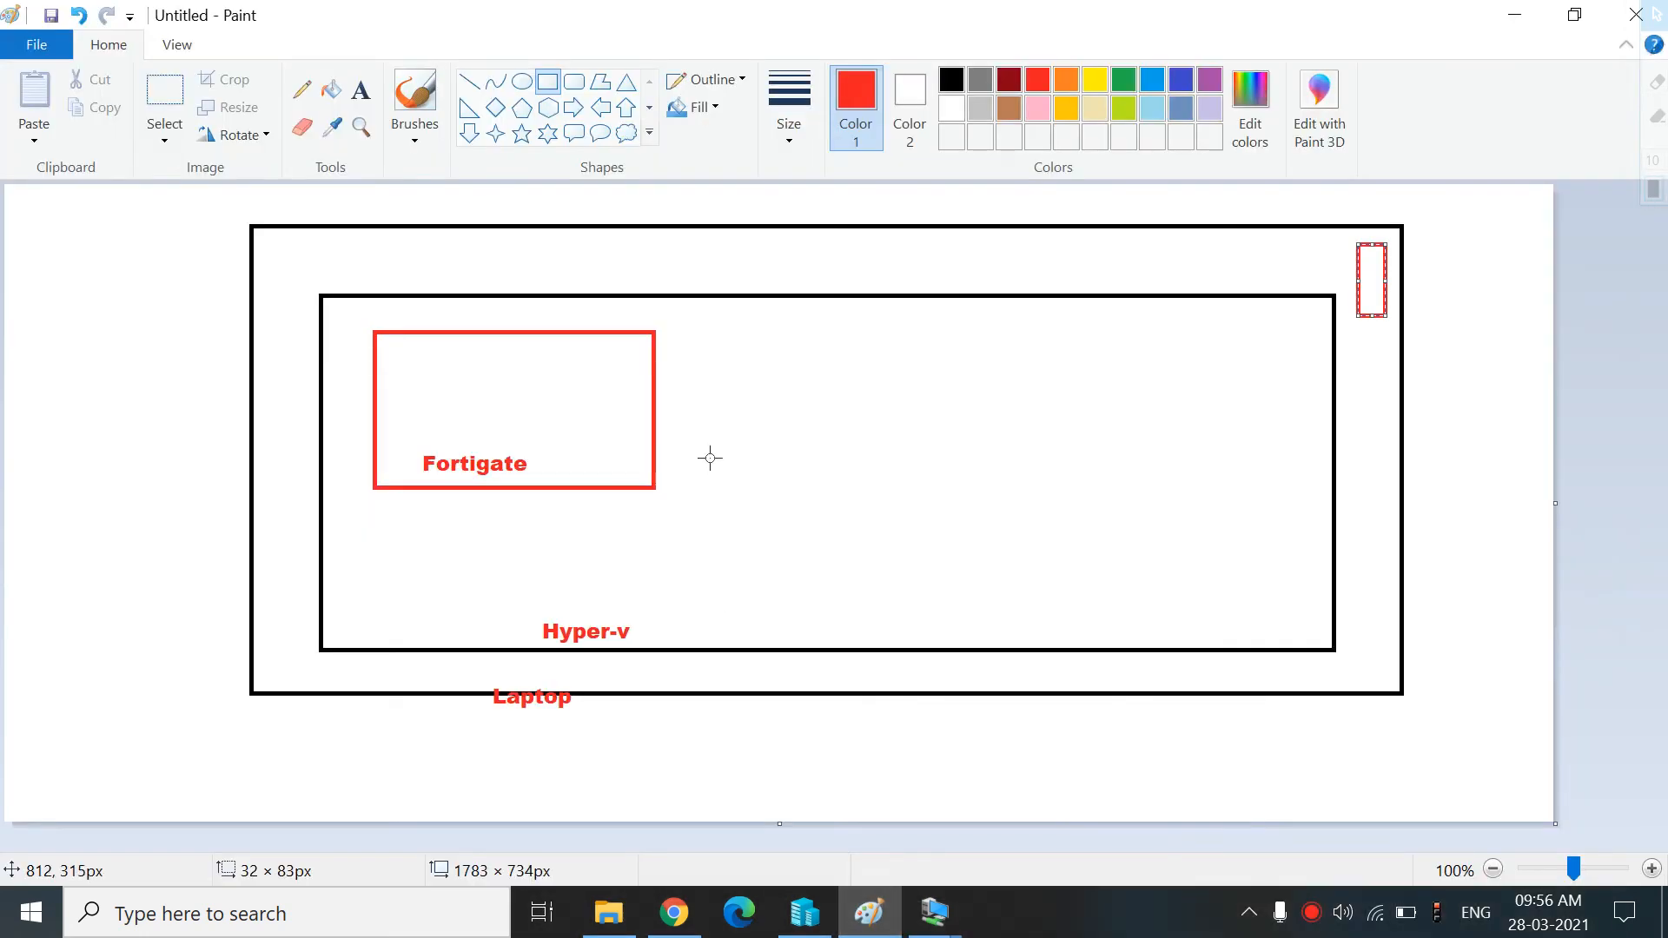
left_click(577, 85)
left_click_drag(719, 342, 1091, 484)
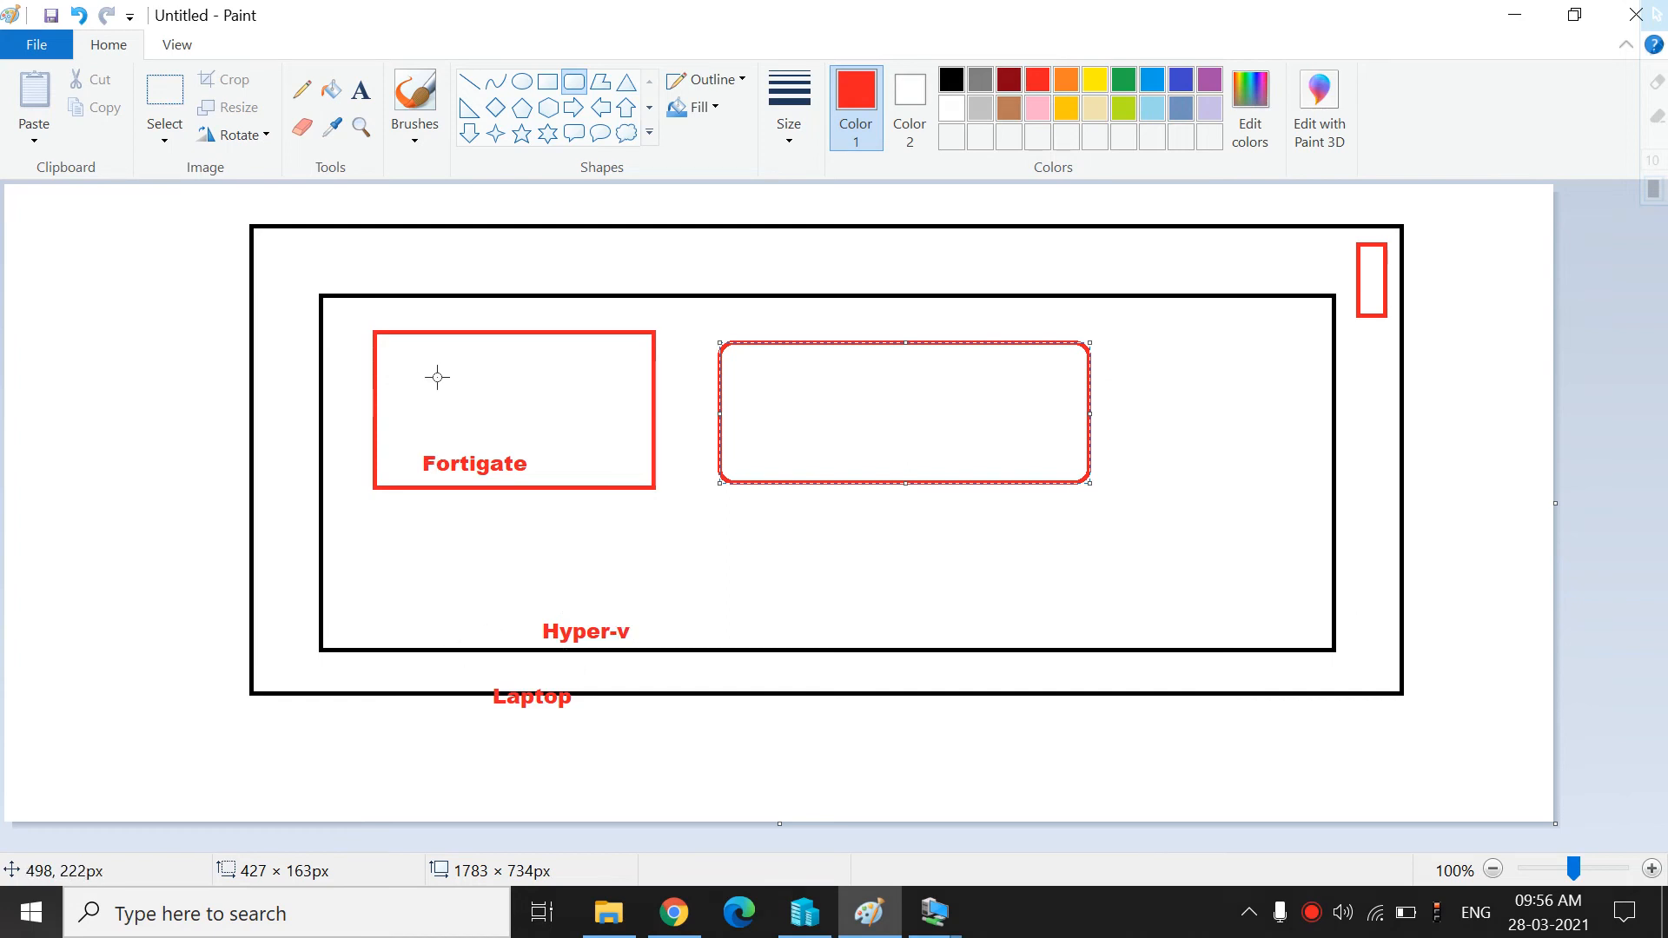
Draw lines connecting the Fortigate box and the new rounded rectangle to the Hyper-v label
left_click(469, 82)
left_click_drag(586, 488, 579, 610)
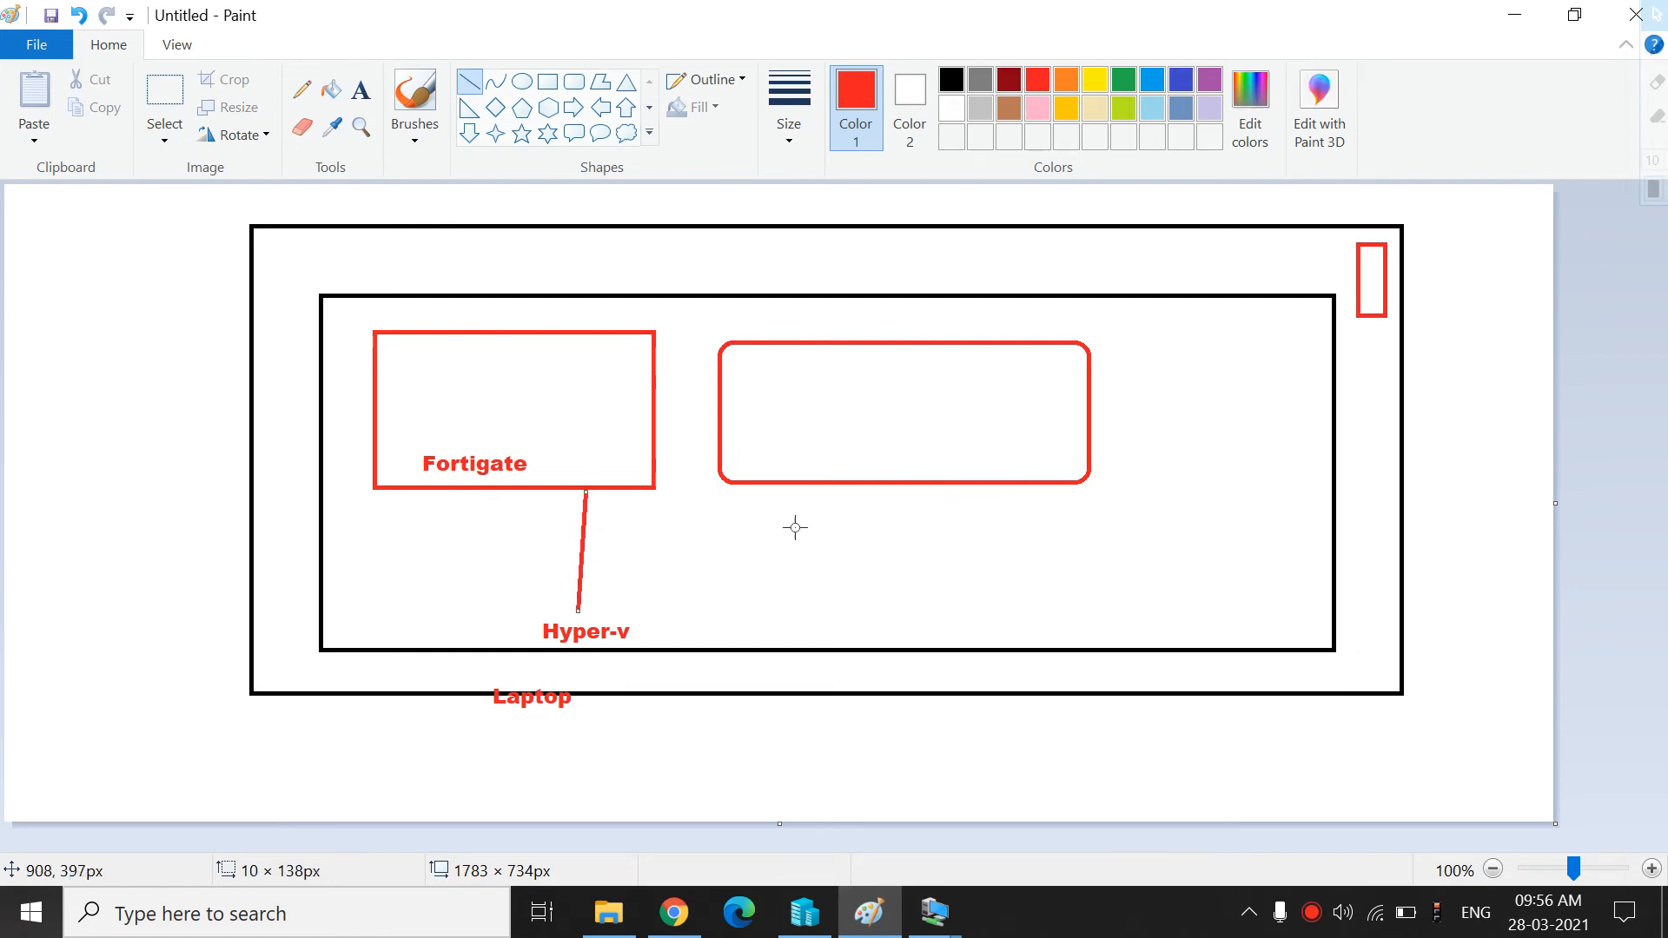
left_click_drag(820, 492, 581, 612)
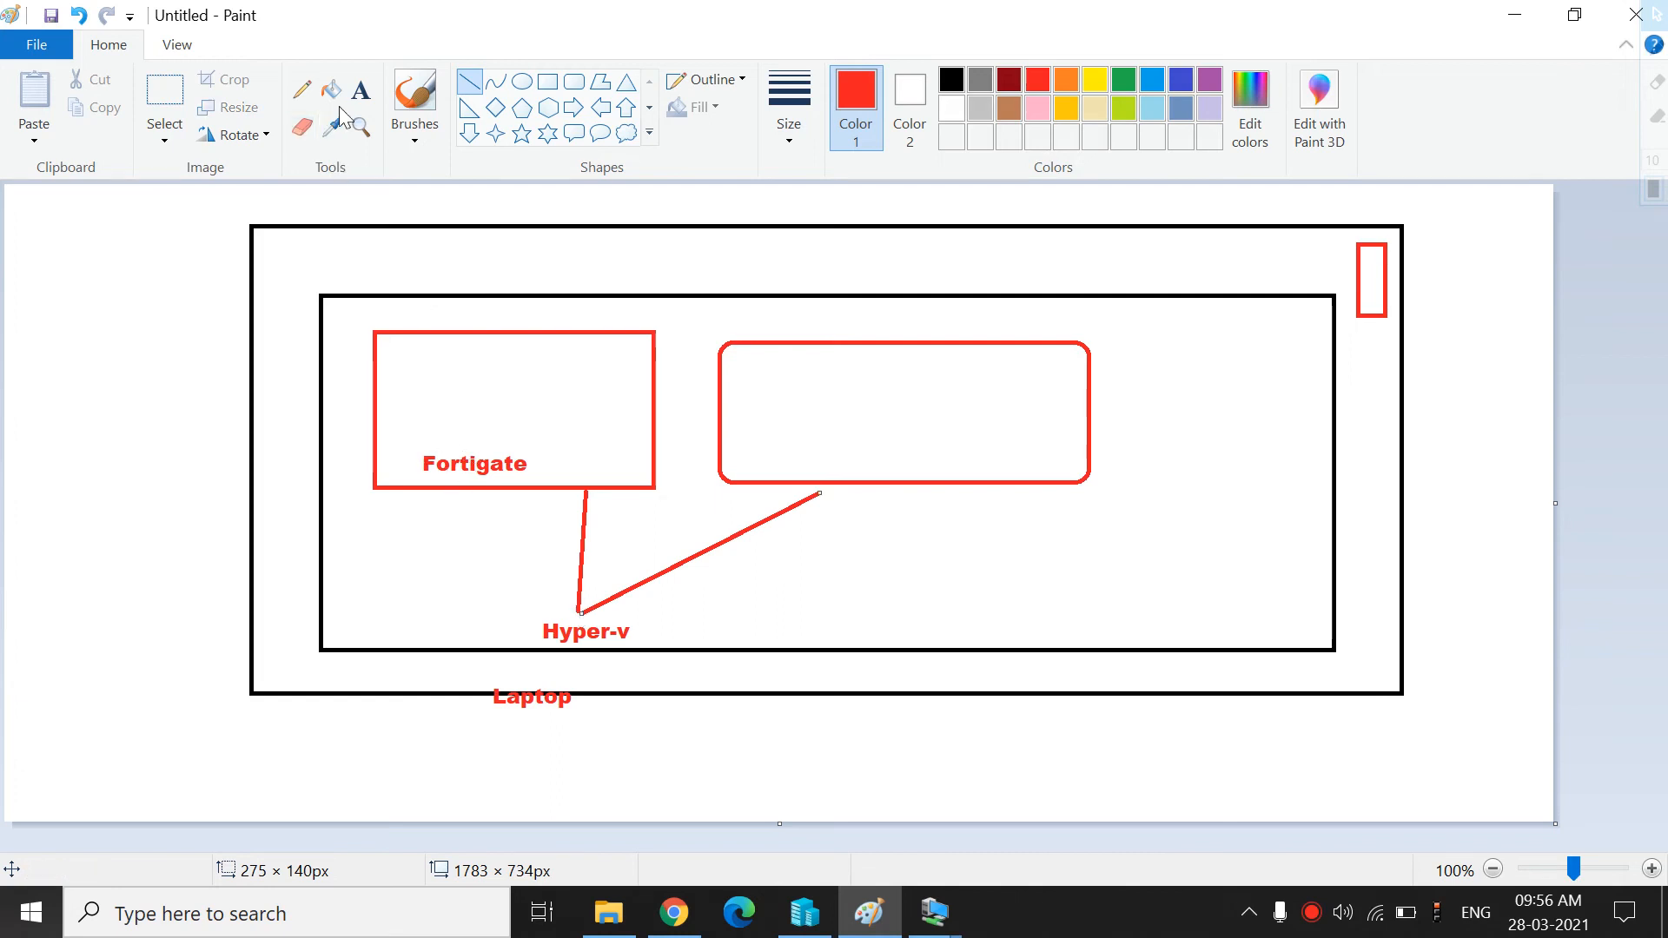
Add the text DHCP inside the Fortigate box
left_click(360, 89)
left_click(425, 391)
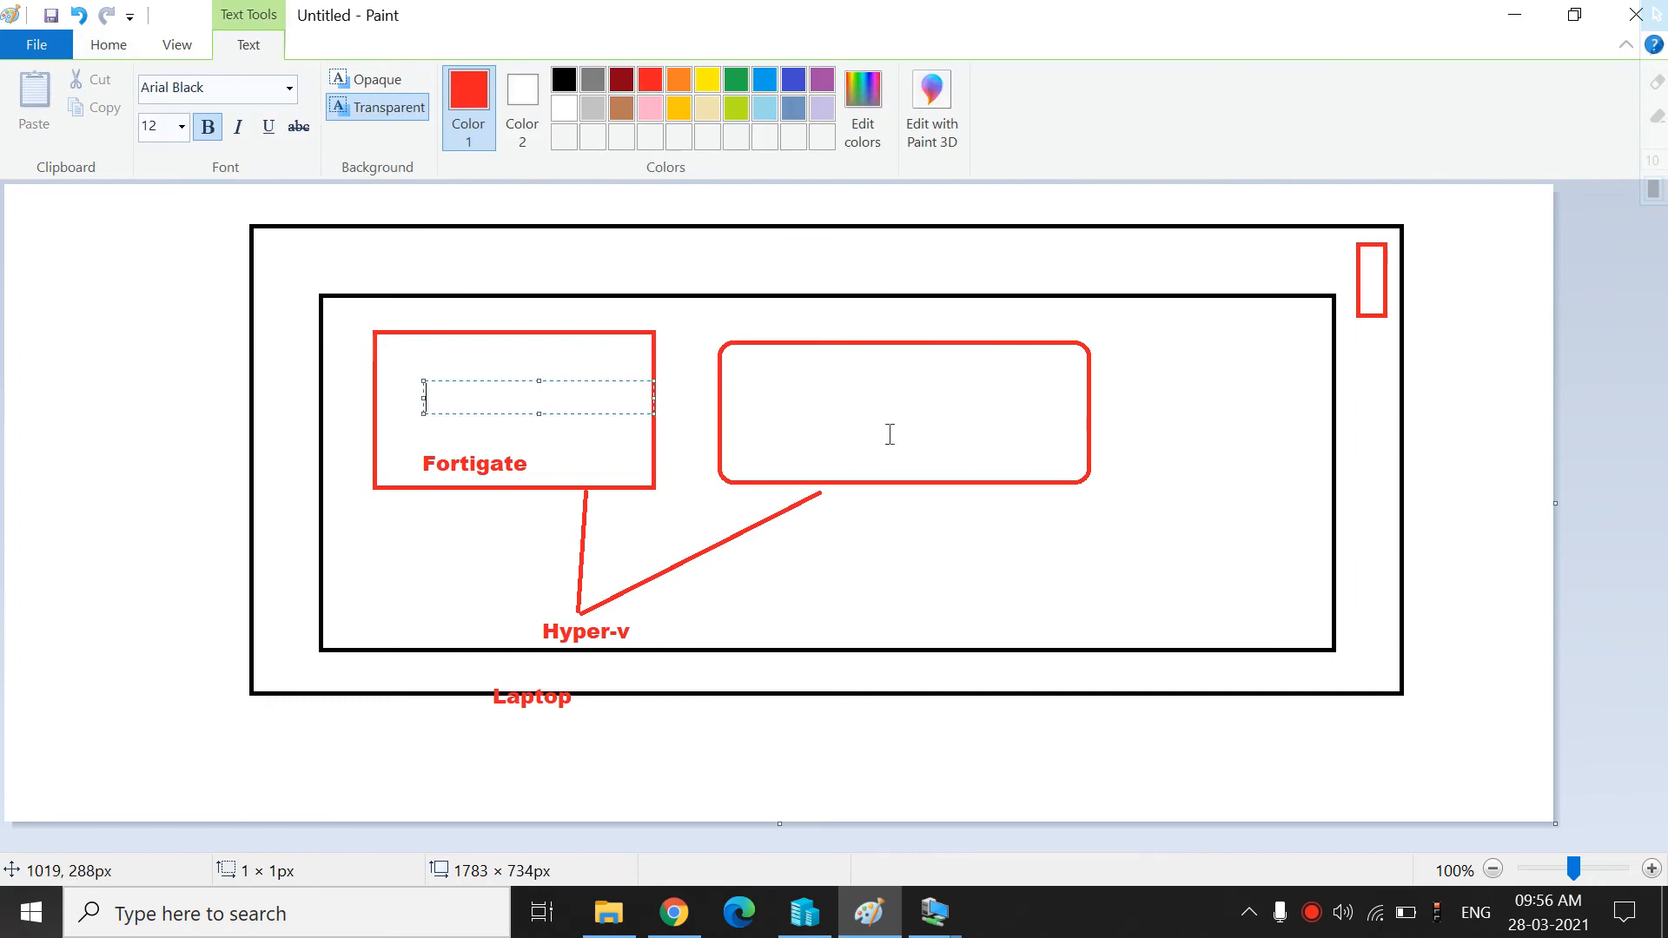
type("DHCP")
left_click(746, 301)
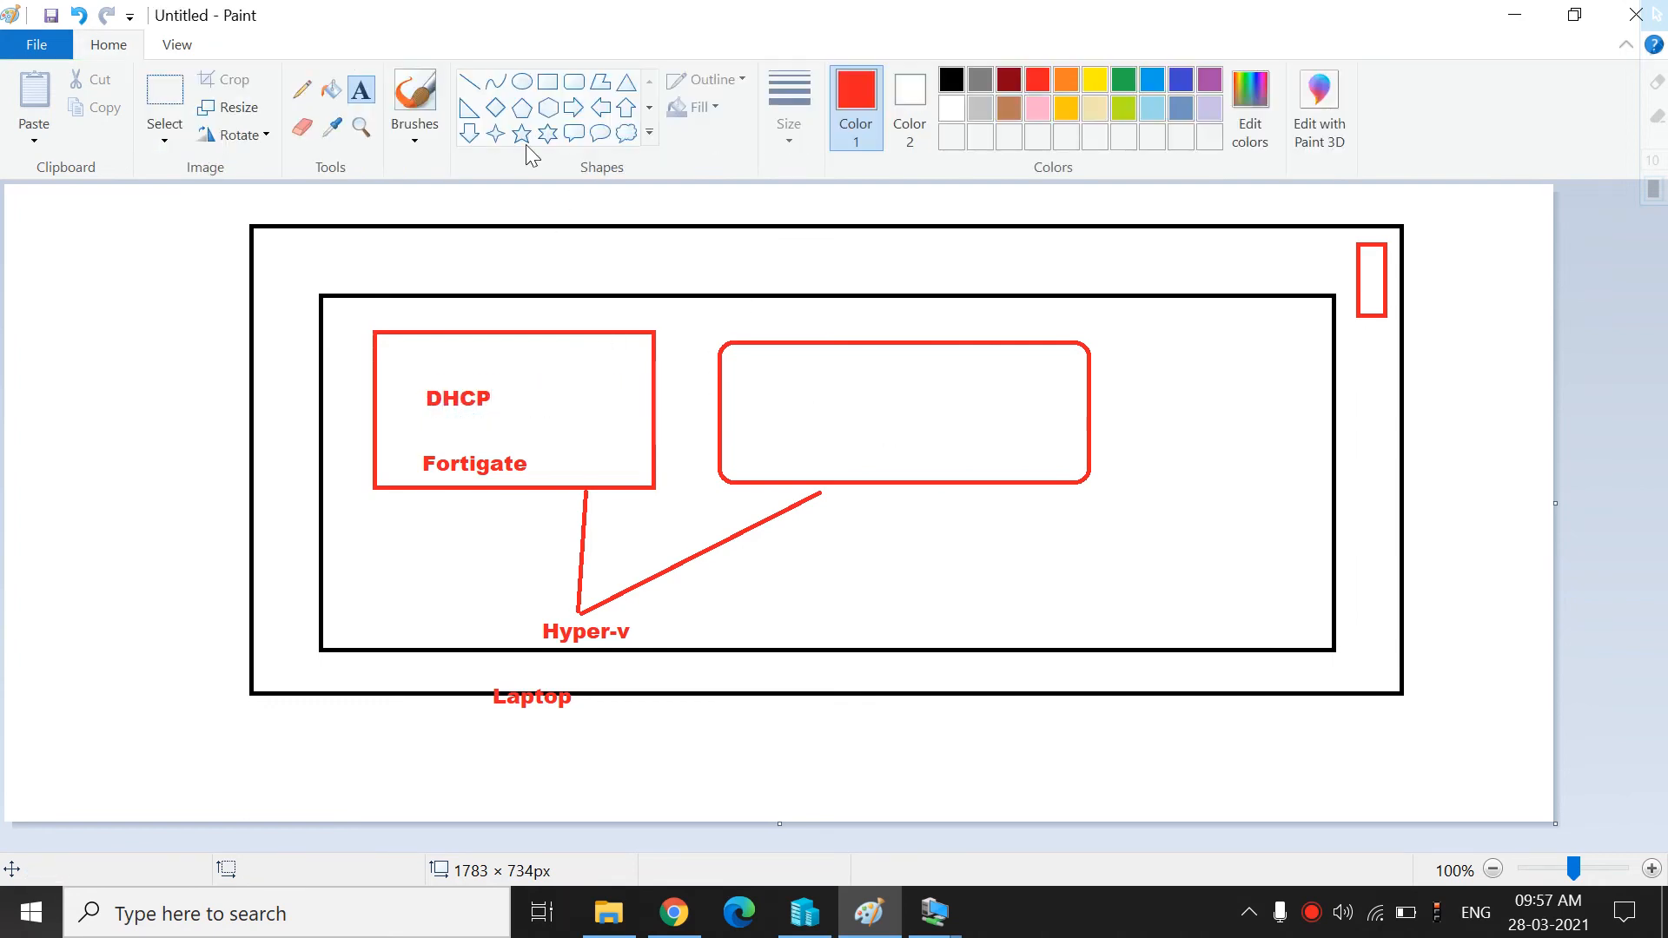
Draw a horizontal line about 251 px from the DHCP label to the rounded rectangle
left_click(480, 89)
left_click_drag(497, 395, 708, 395)
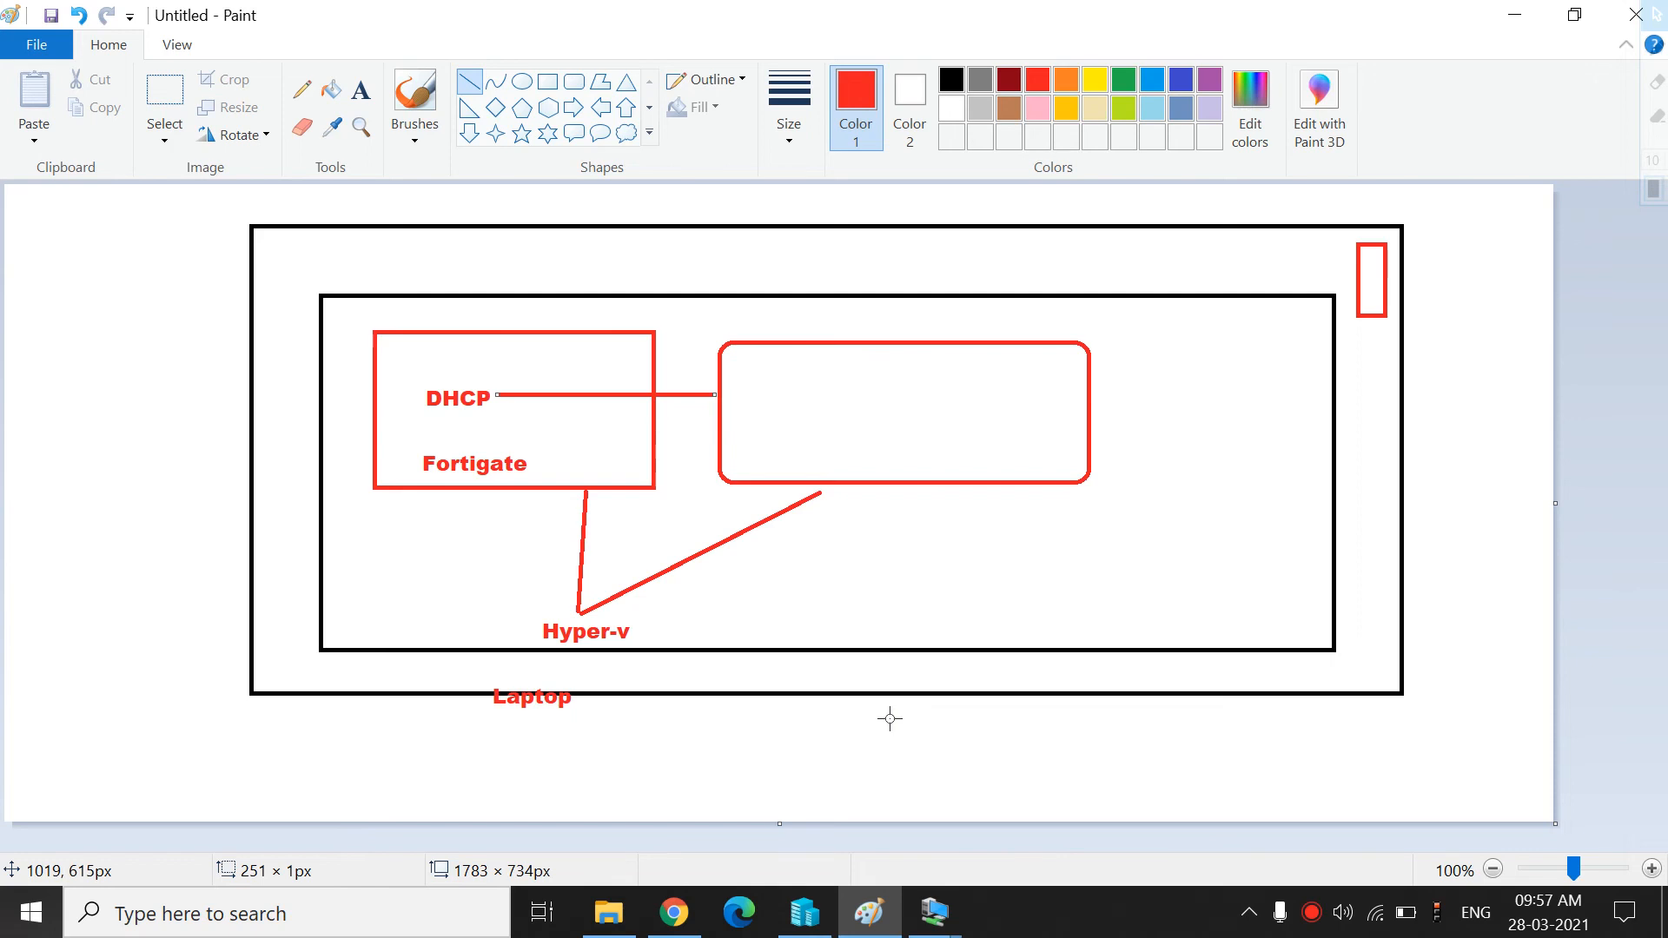
Switch to the windows 10 virtual machine's console window
left_click(804, 912)
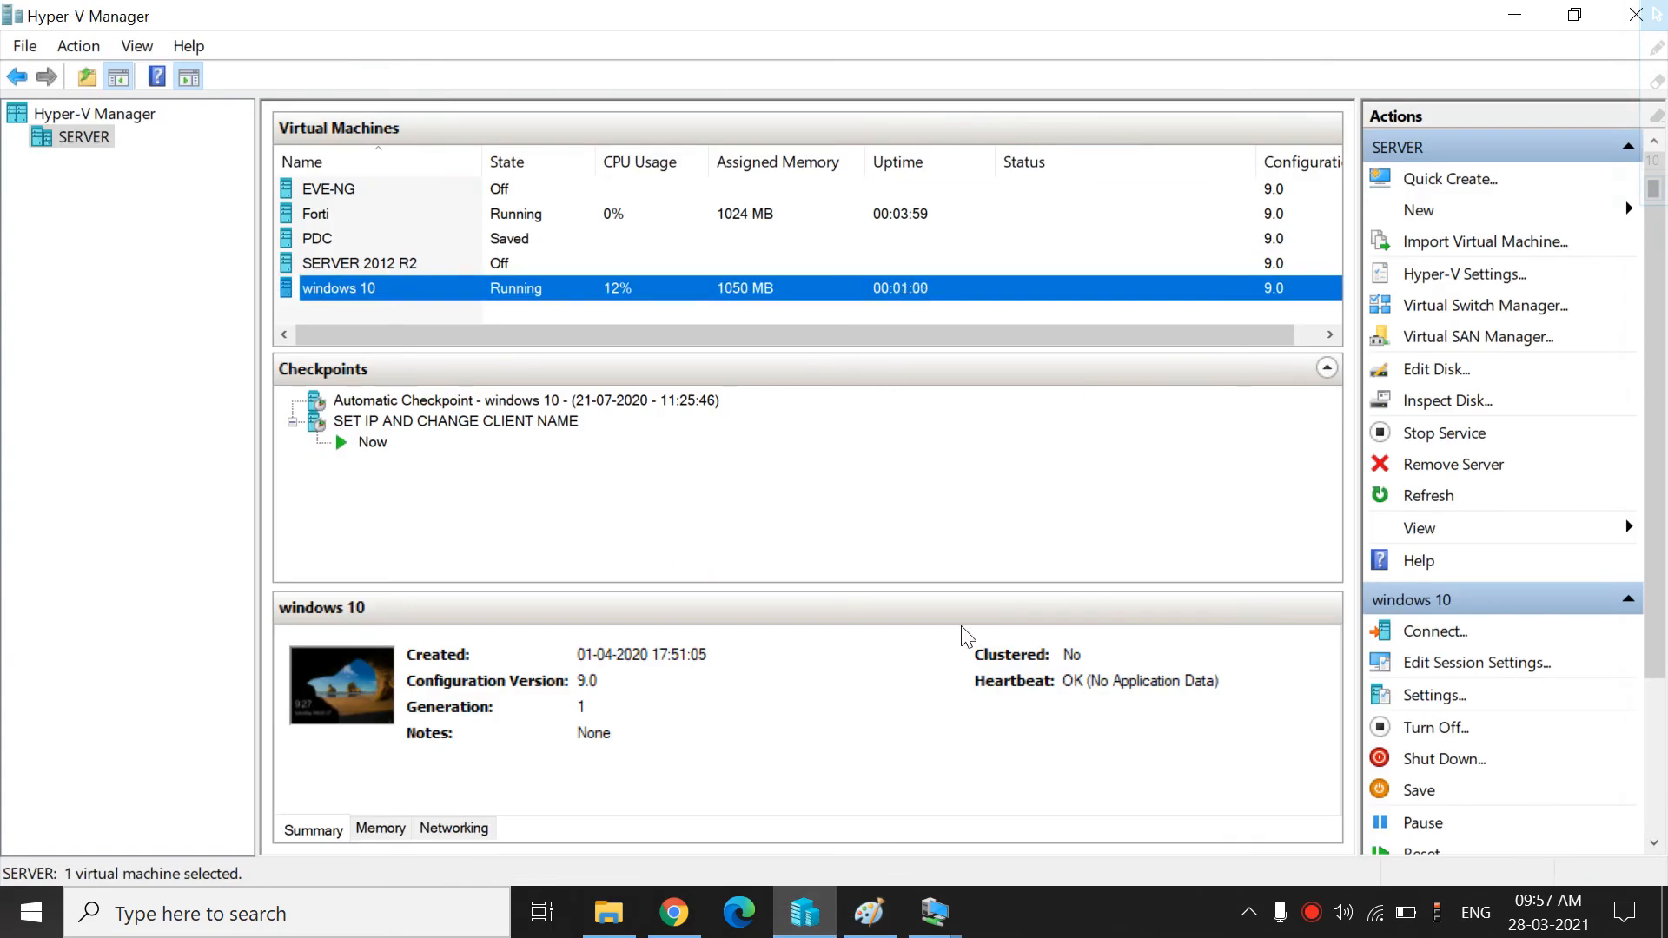
mouse_move(935, 912)
left_click(1039, 778)
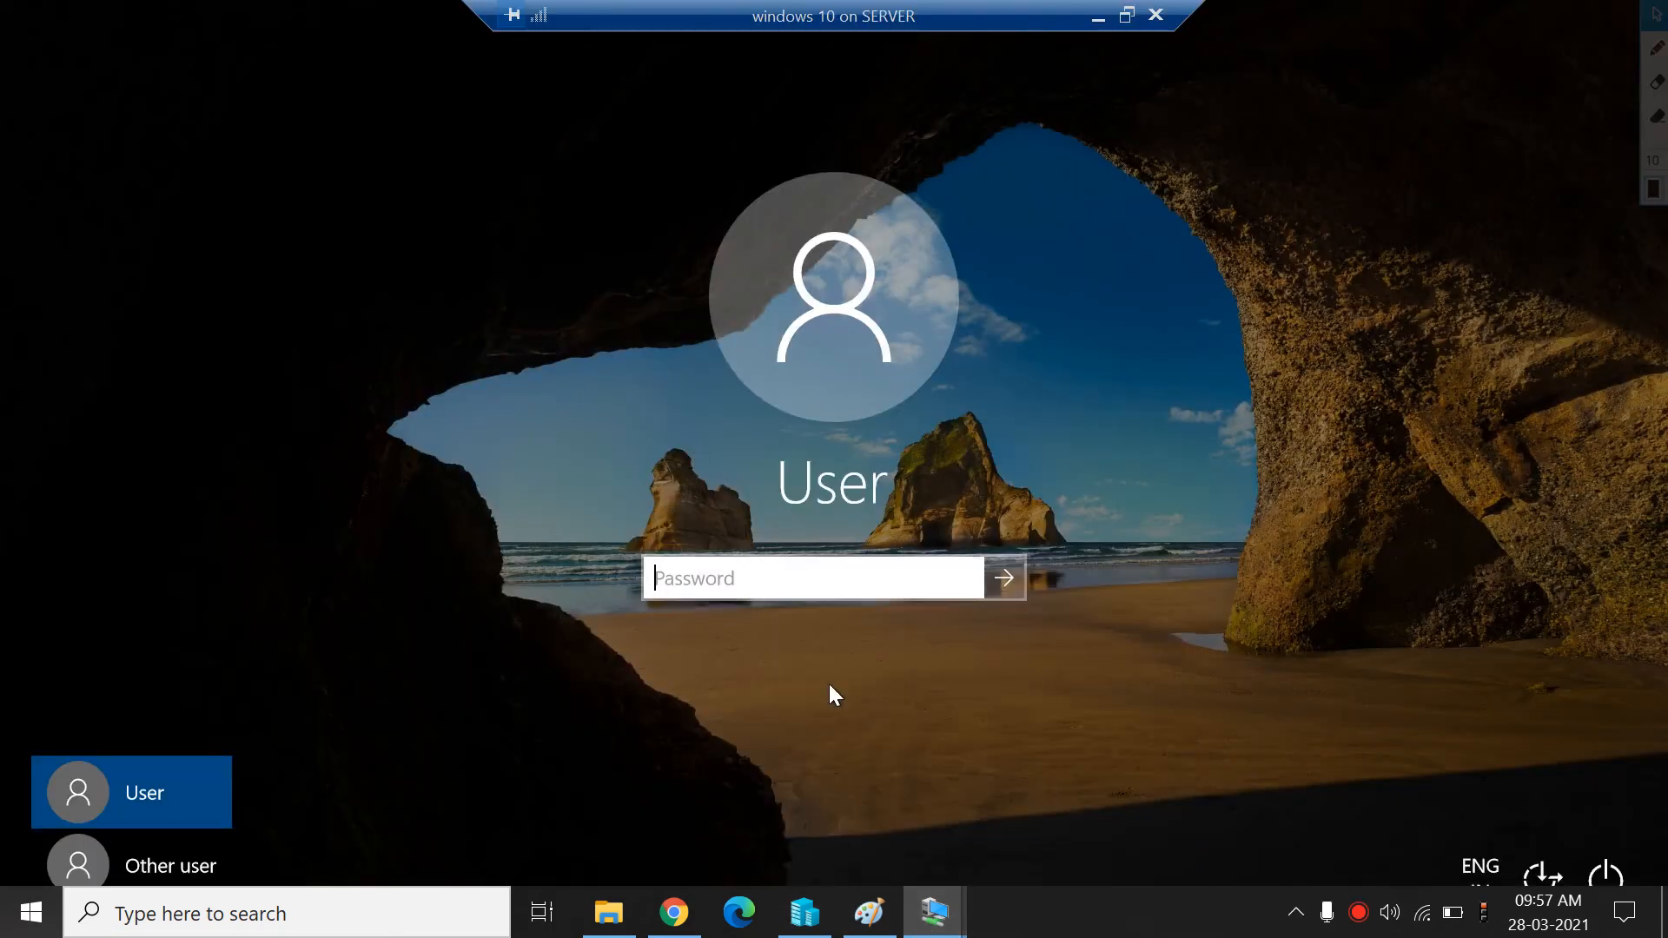
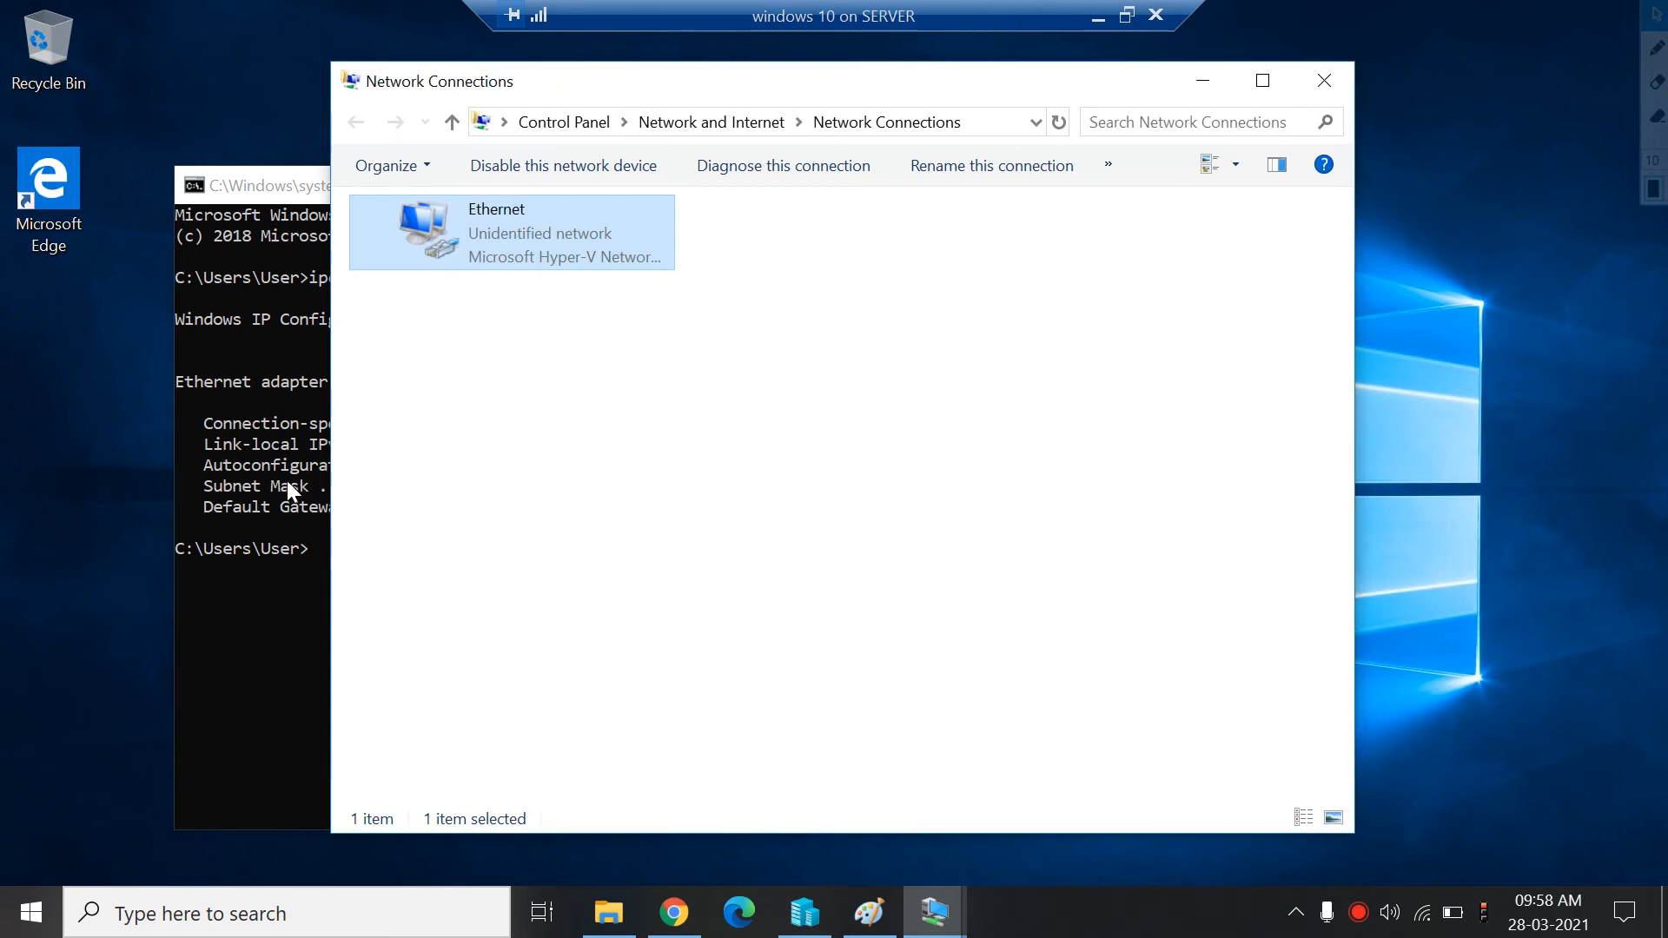
Disable and then re-enable the Ethernet network connection in the windows 10 virtual machine
type("ip")
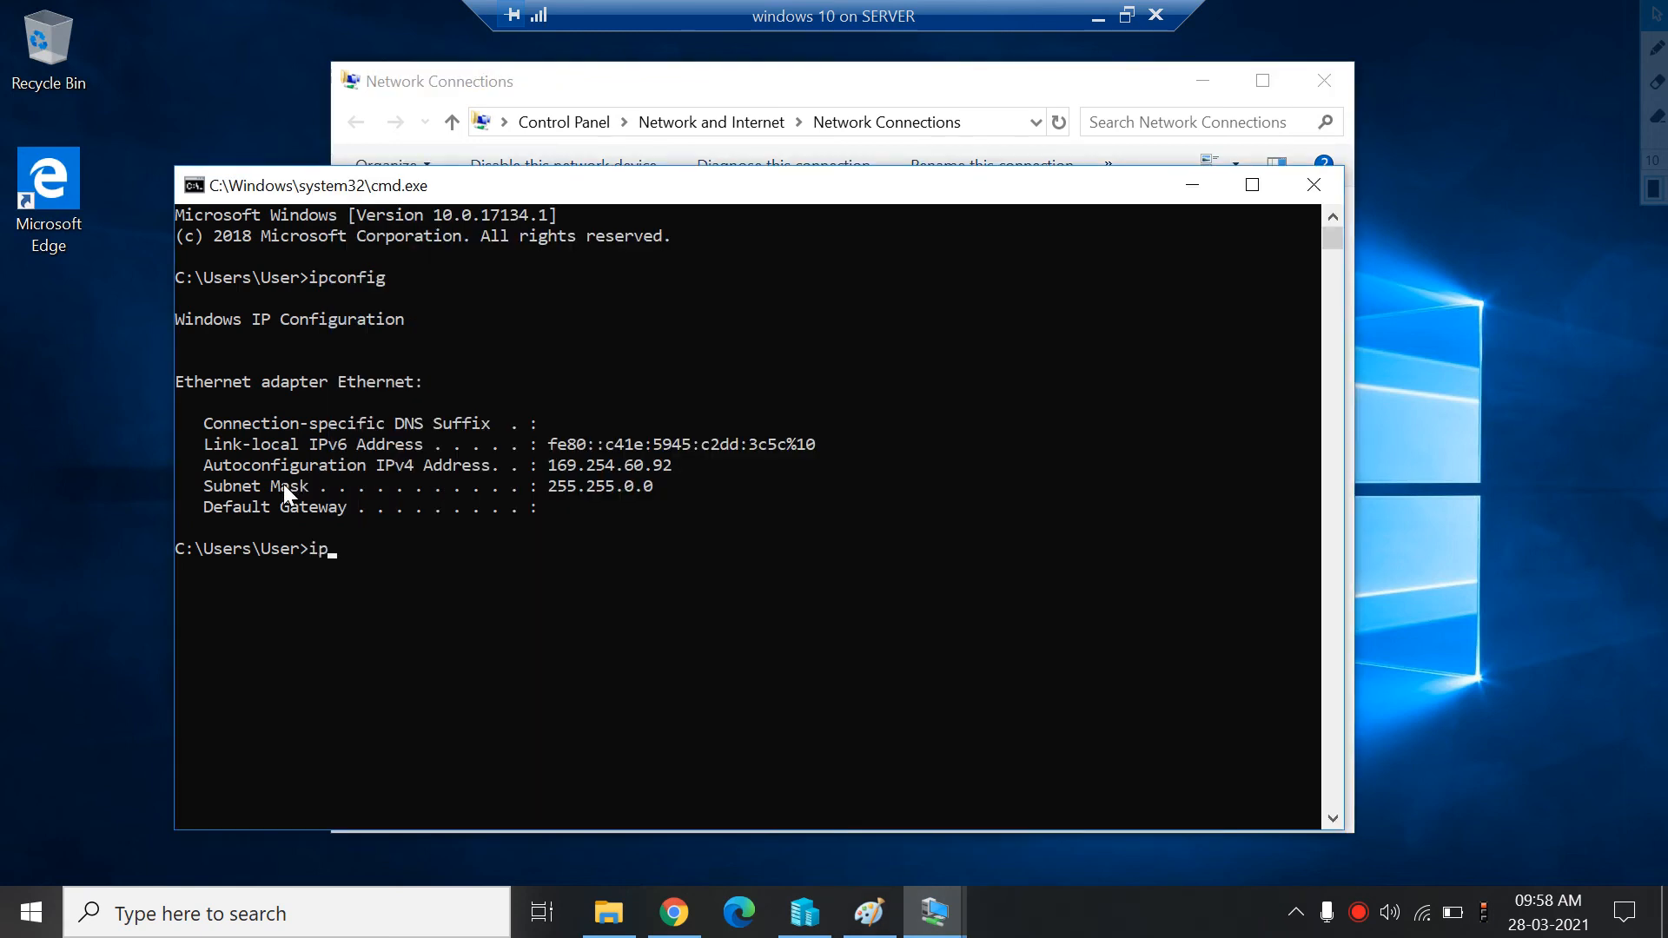
type("con")
left_click(947, 101)
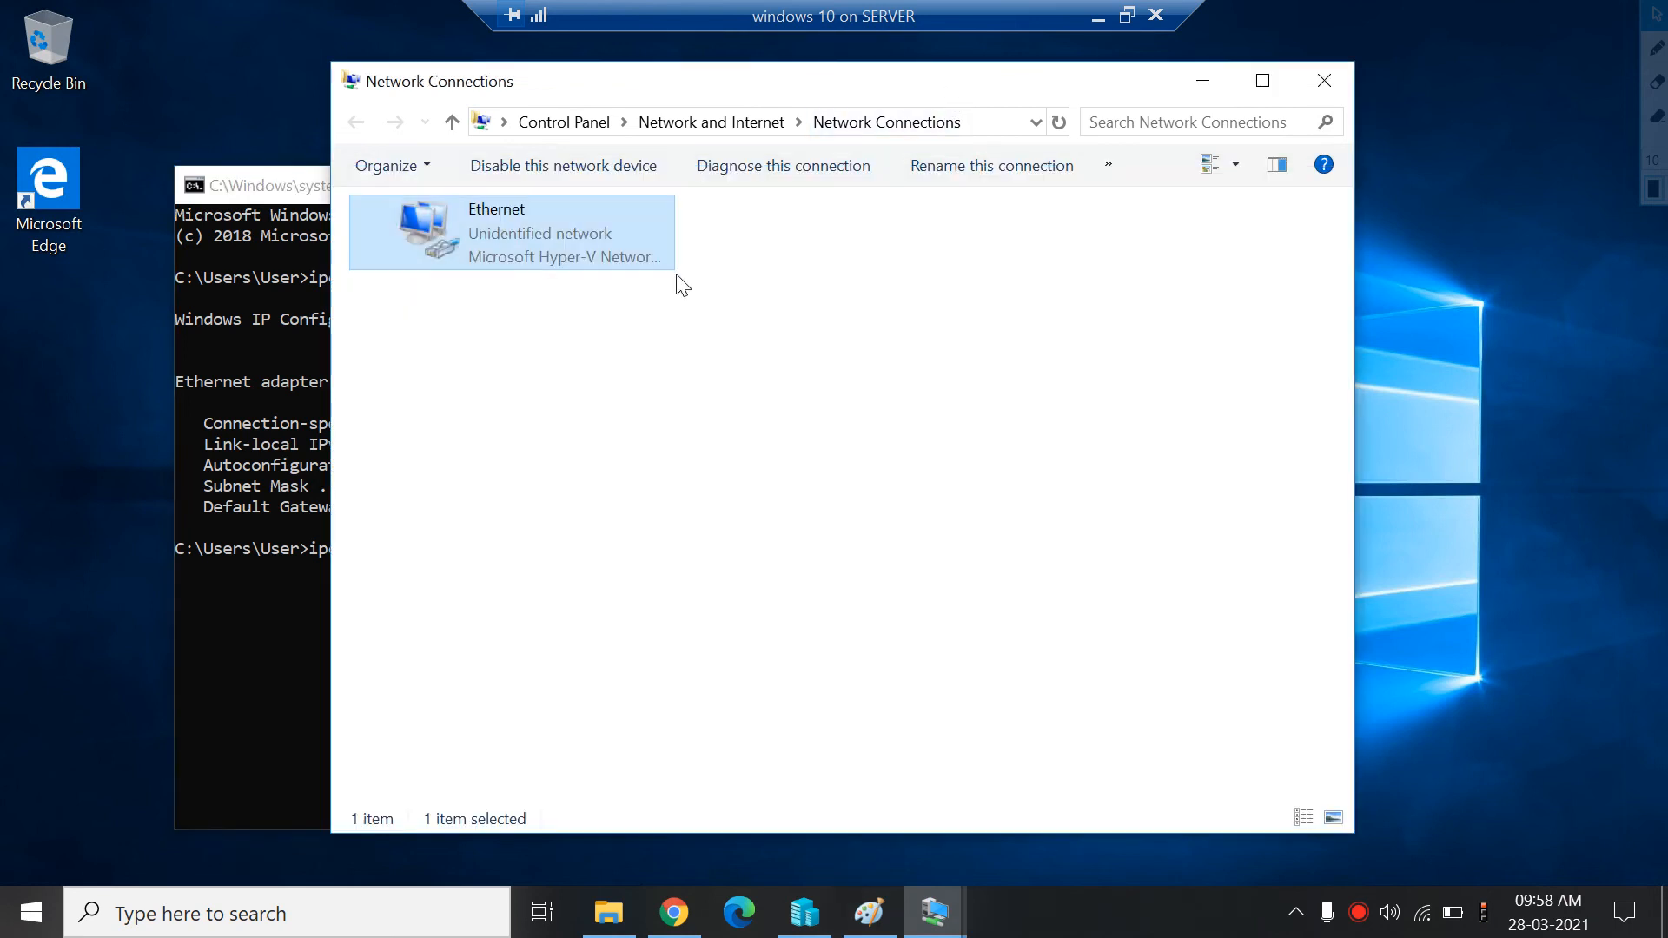
right_click(550, 263)
left_click(618, 286)
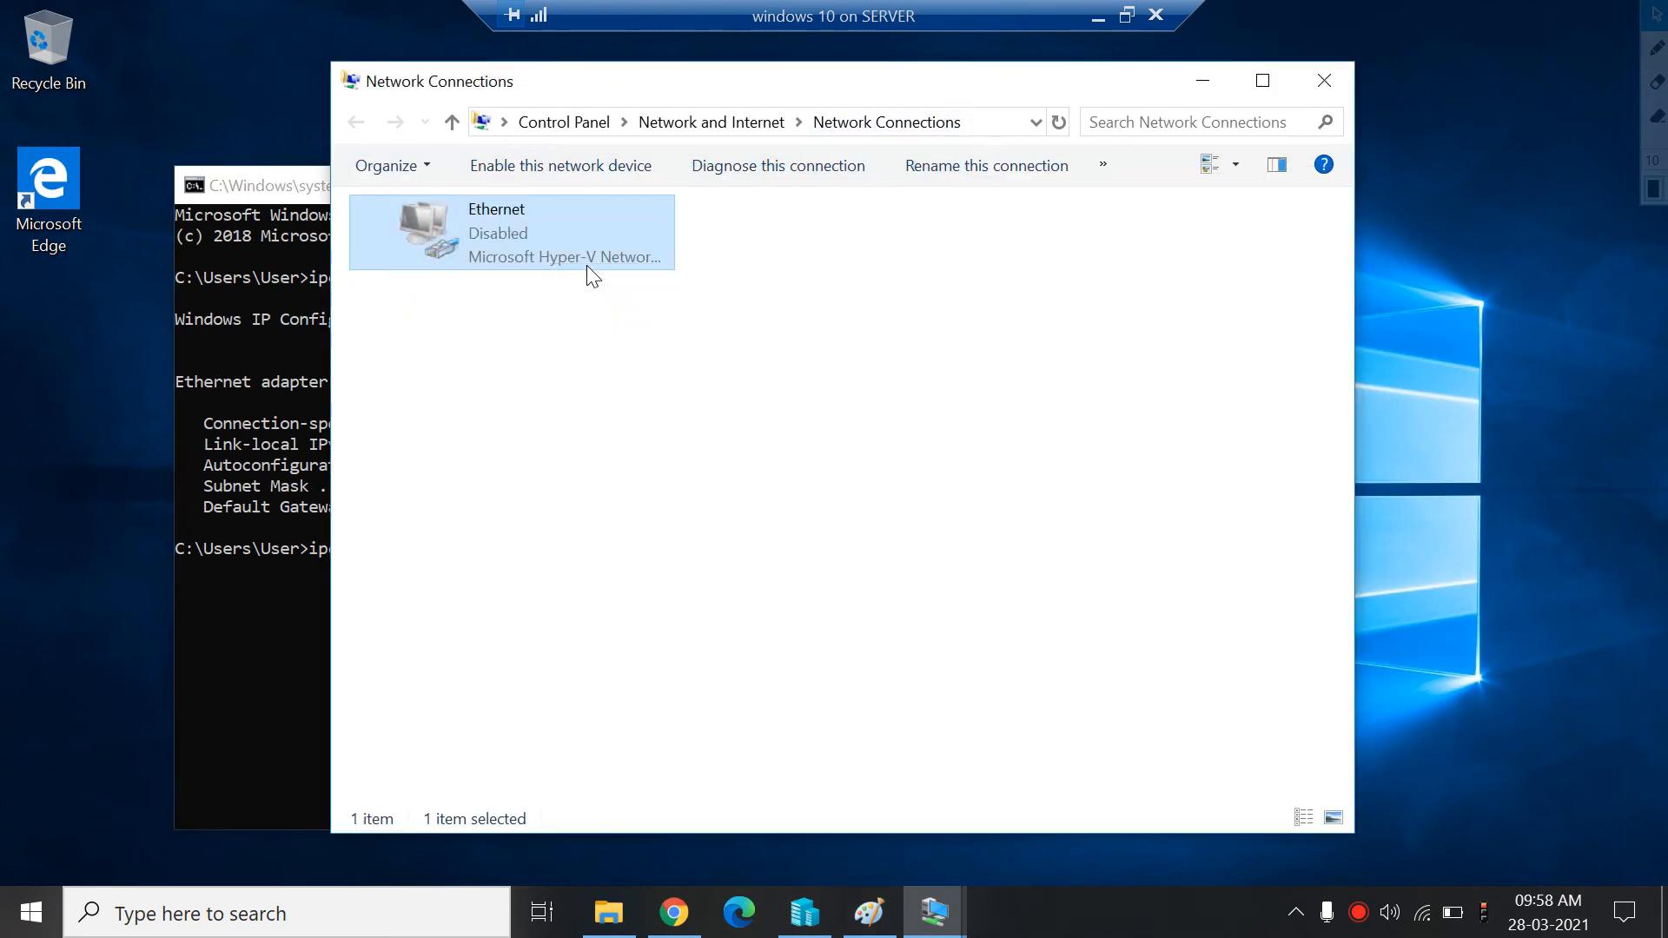
right_click(588, 267)
left_click(627, 284)
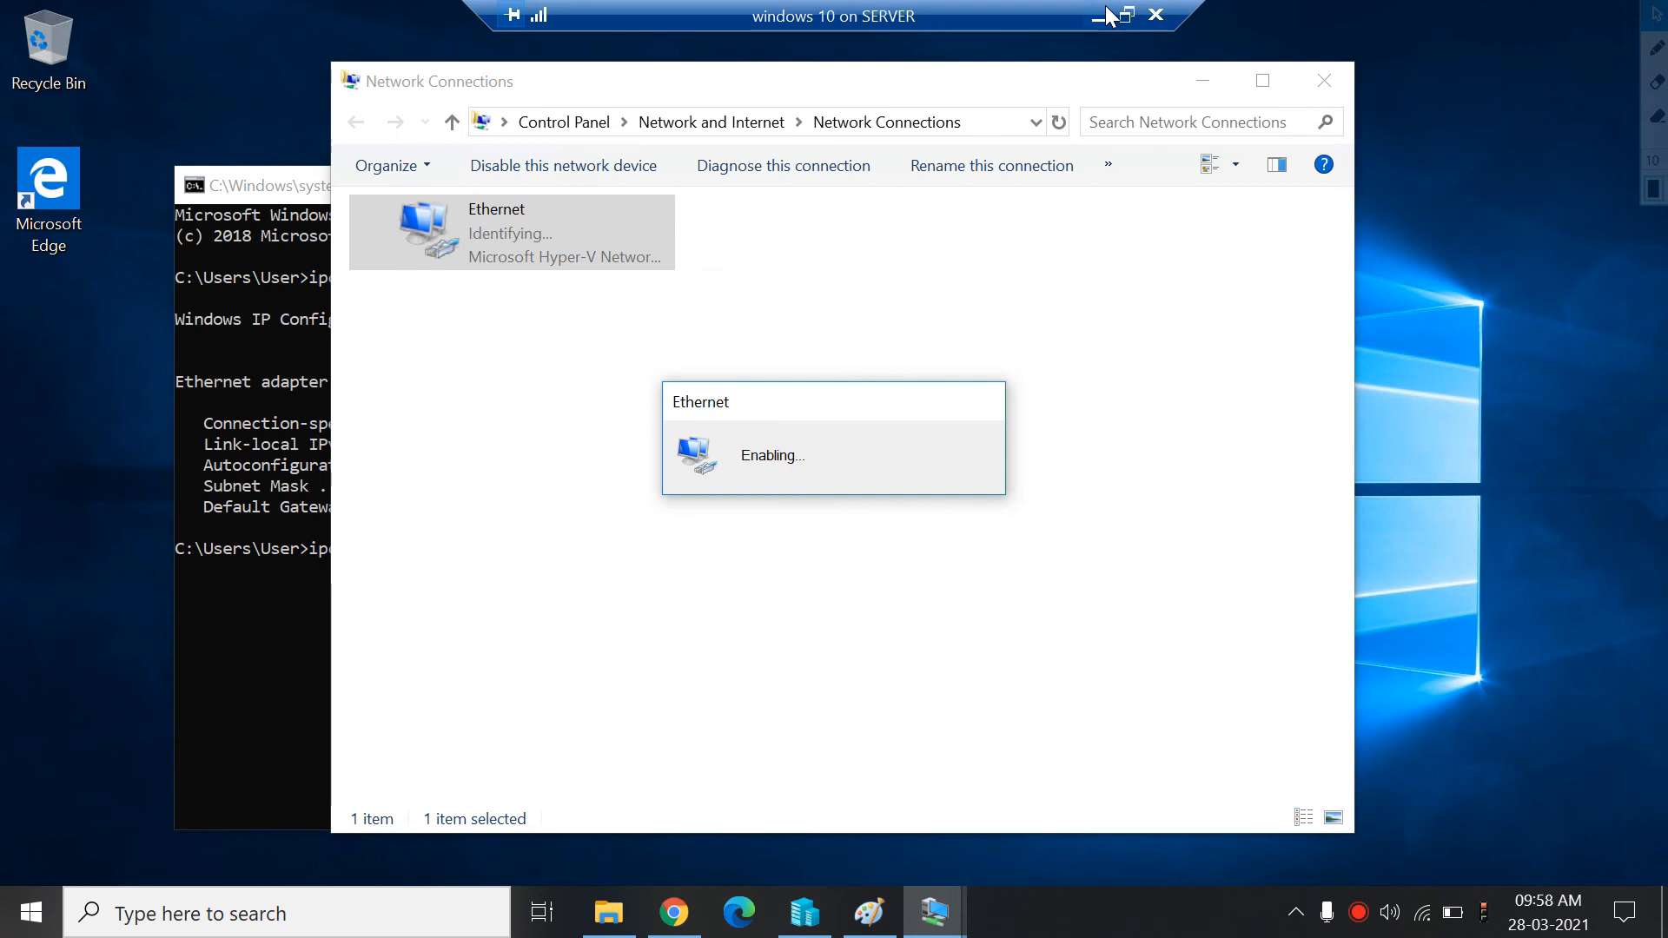
In the windows 10 VM's settings, turn off virtual LAN identification on its network adapter and apply the change
left_click(1126, 15)
left_click(749, 236)
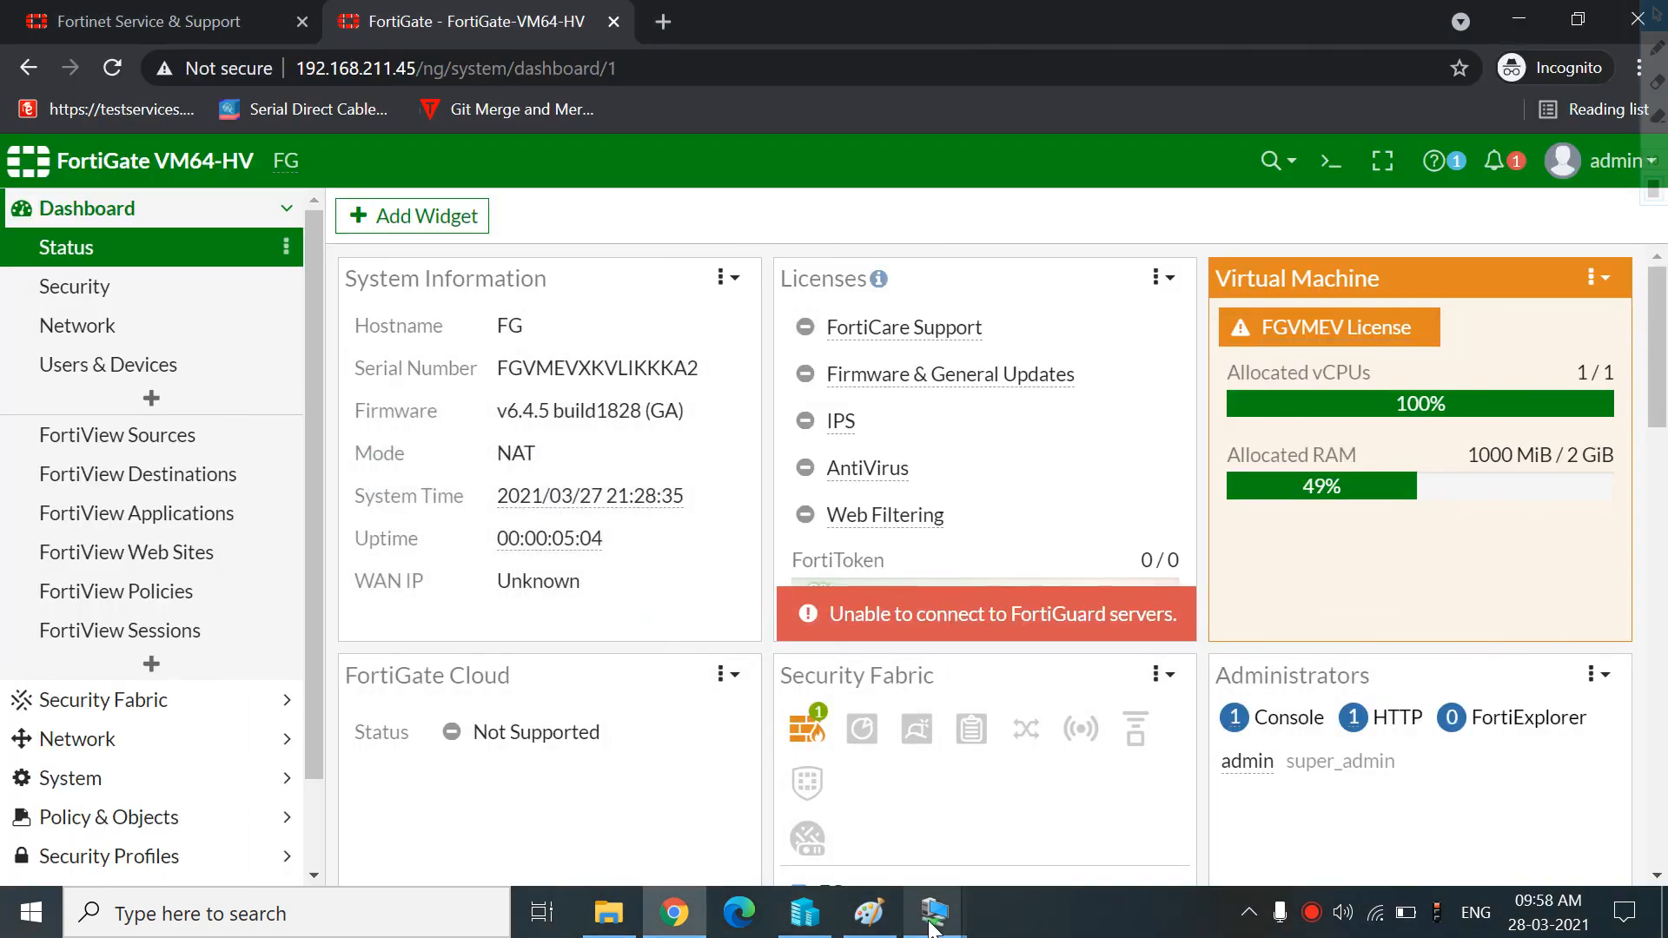
left_click(832, 925)
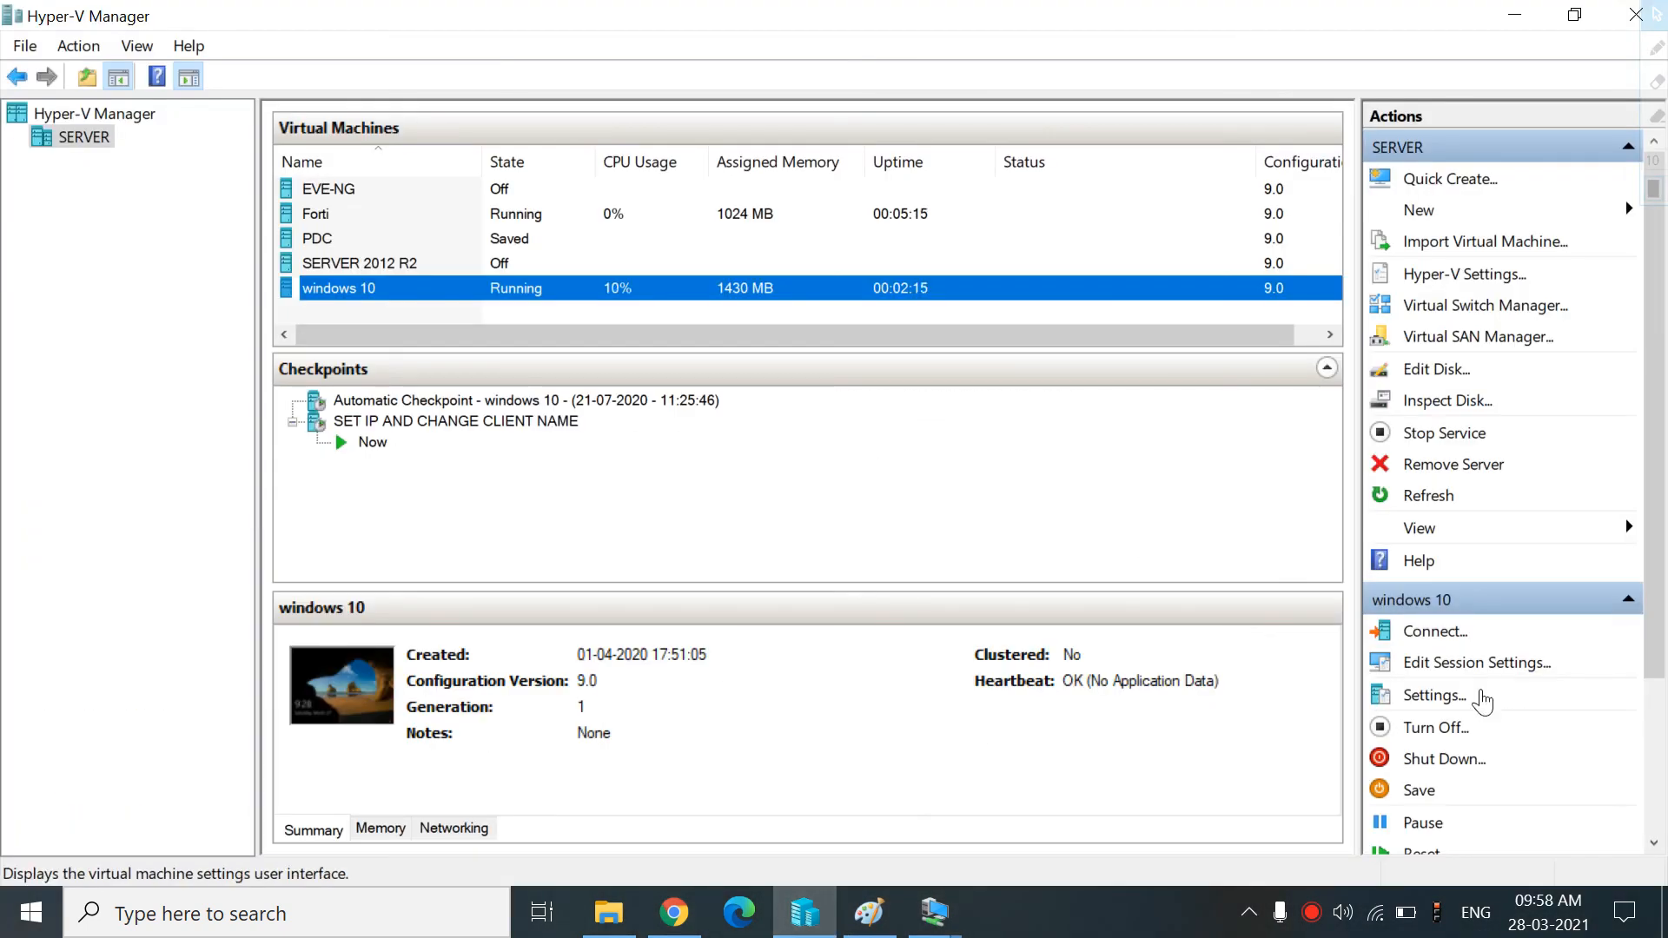
left_click(1446, 709)
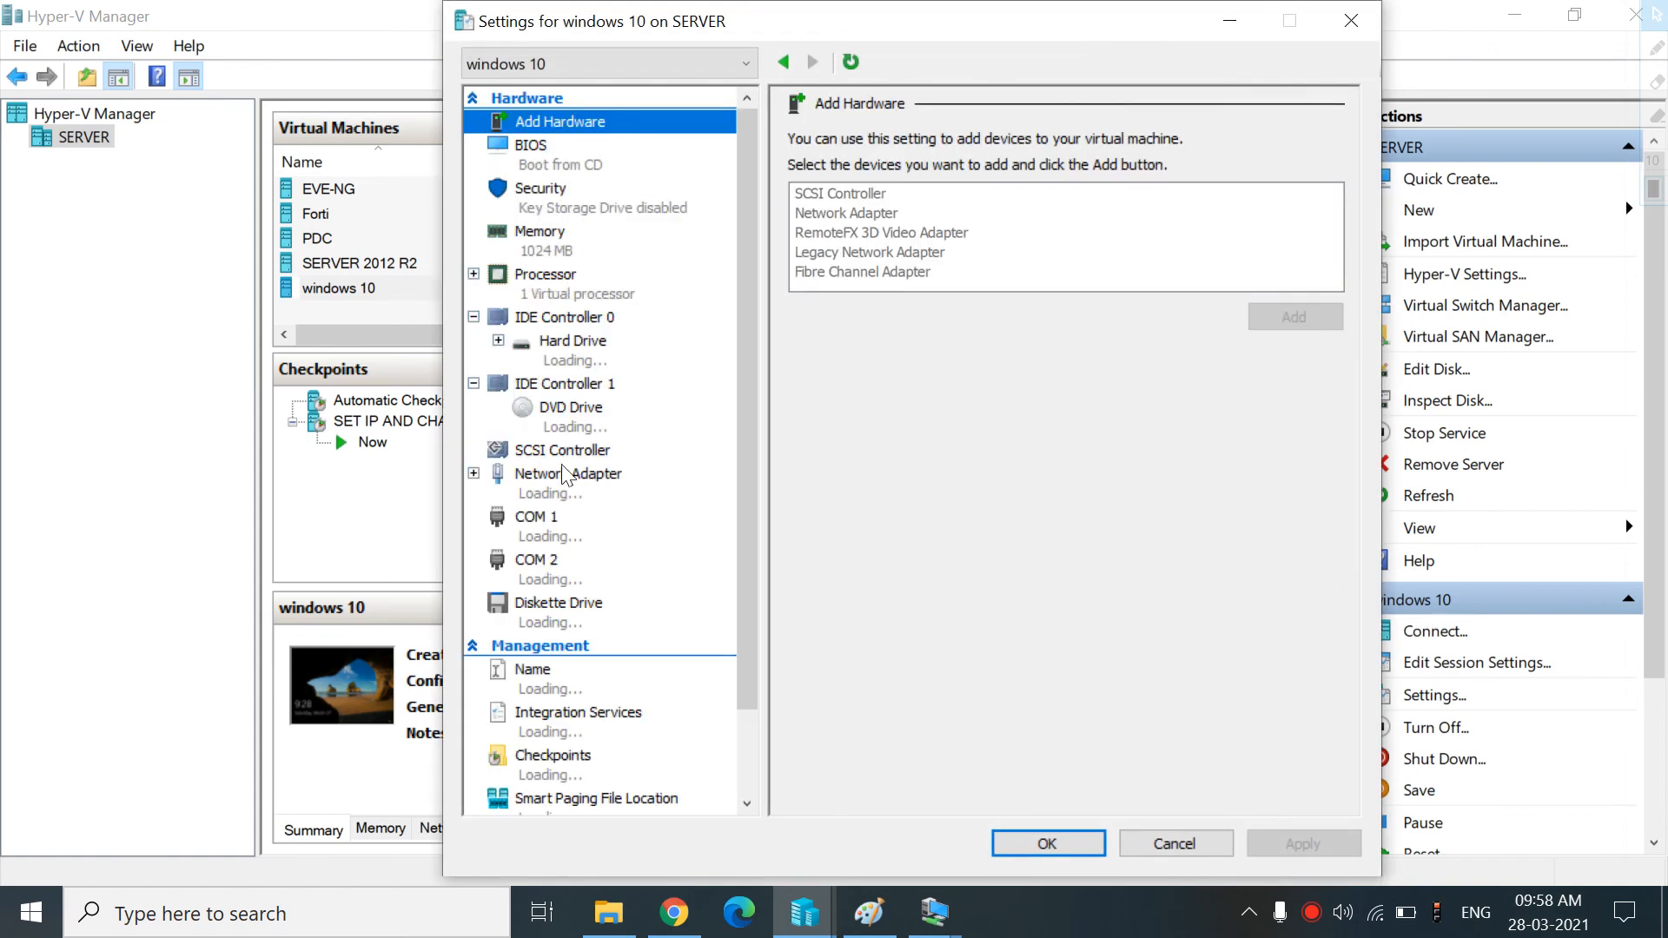
left_click(560, 488)
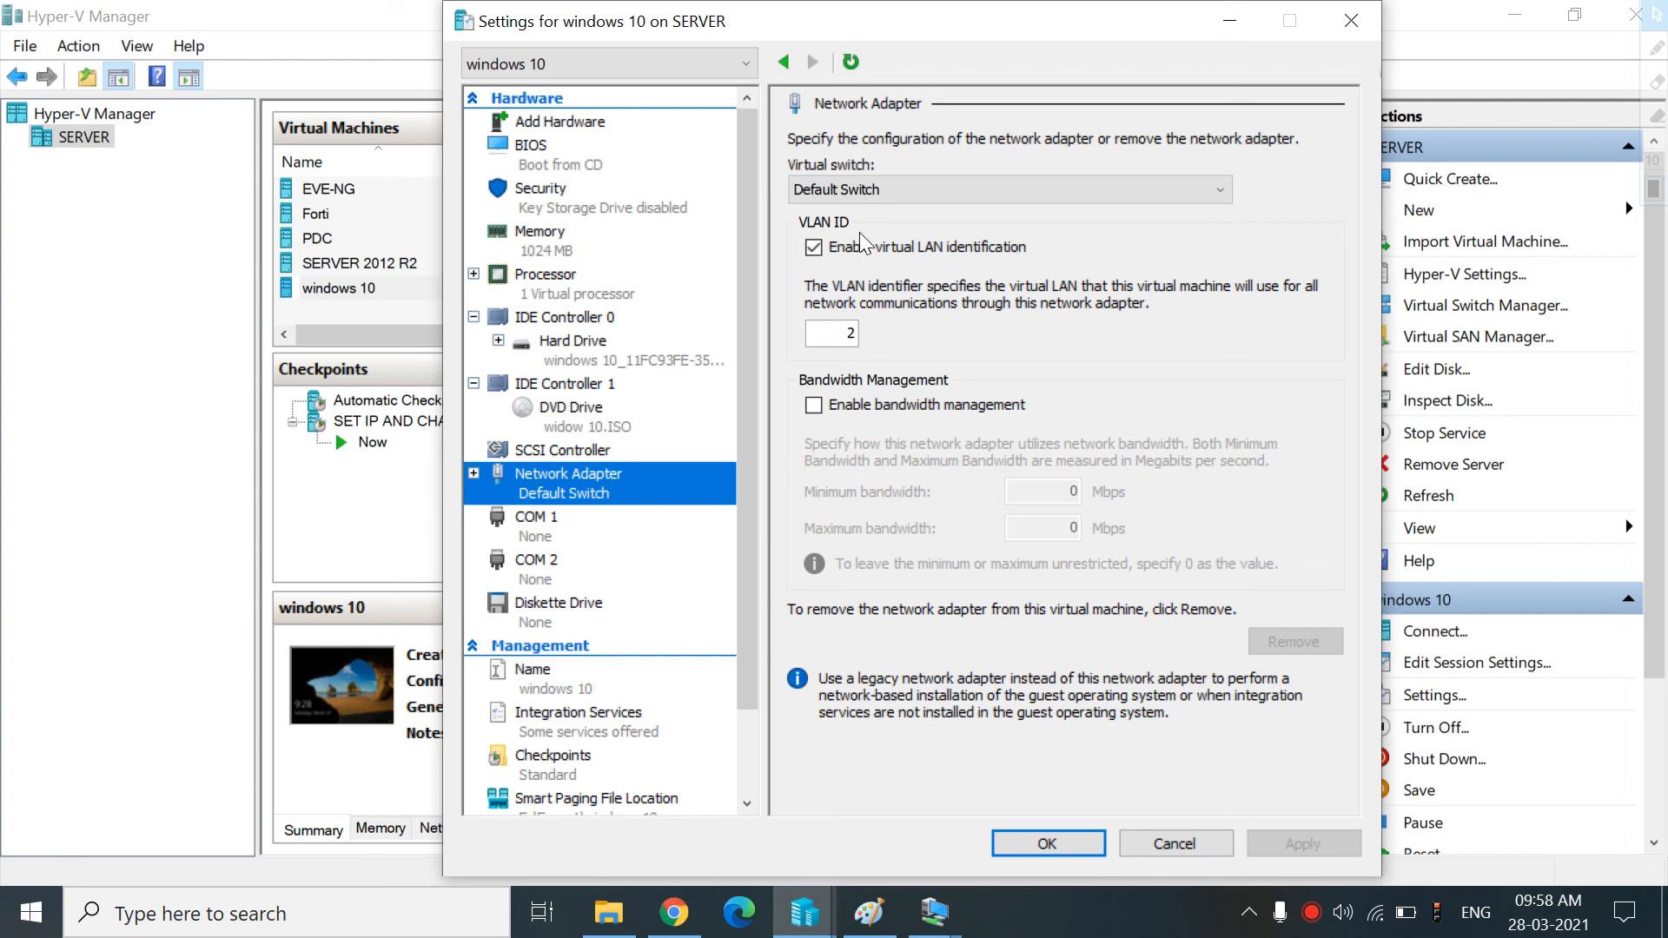
left_click(853, 334)
key("BackSpace")
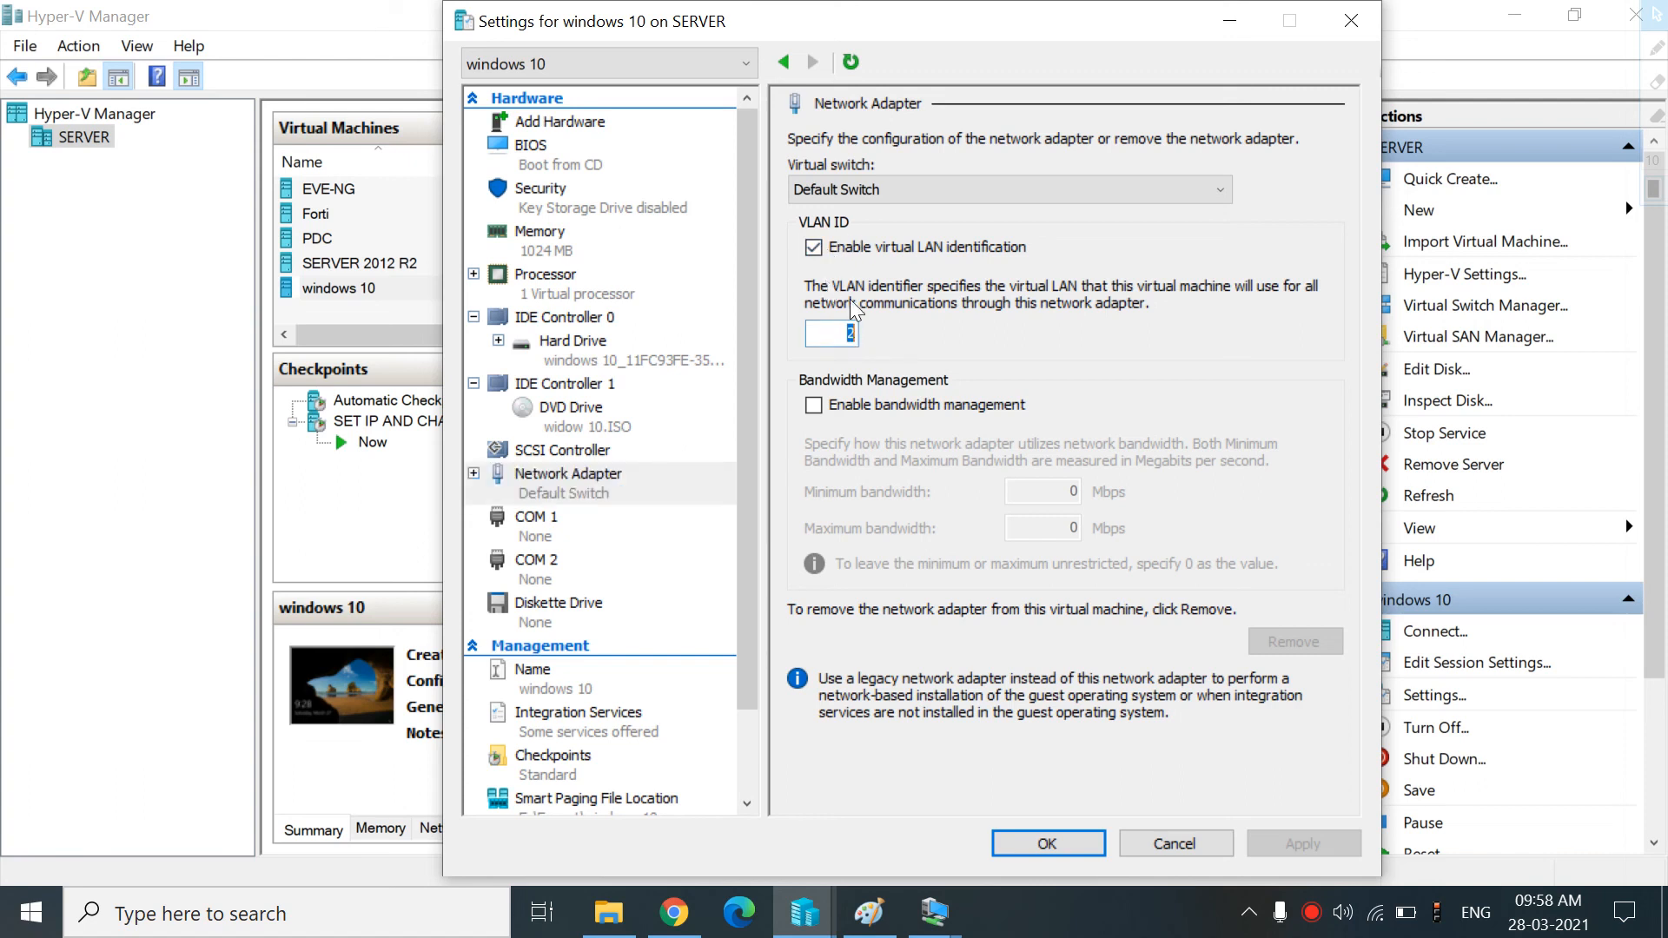
left_click(812, 248)
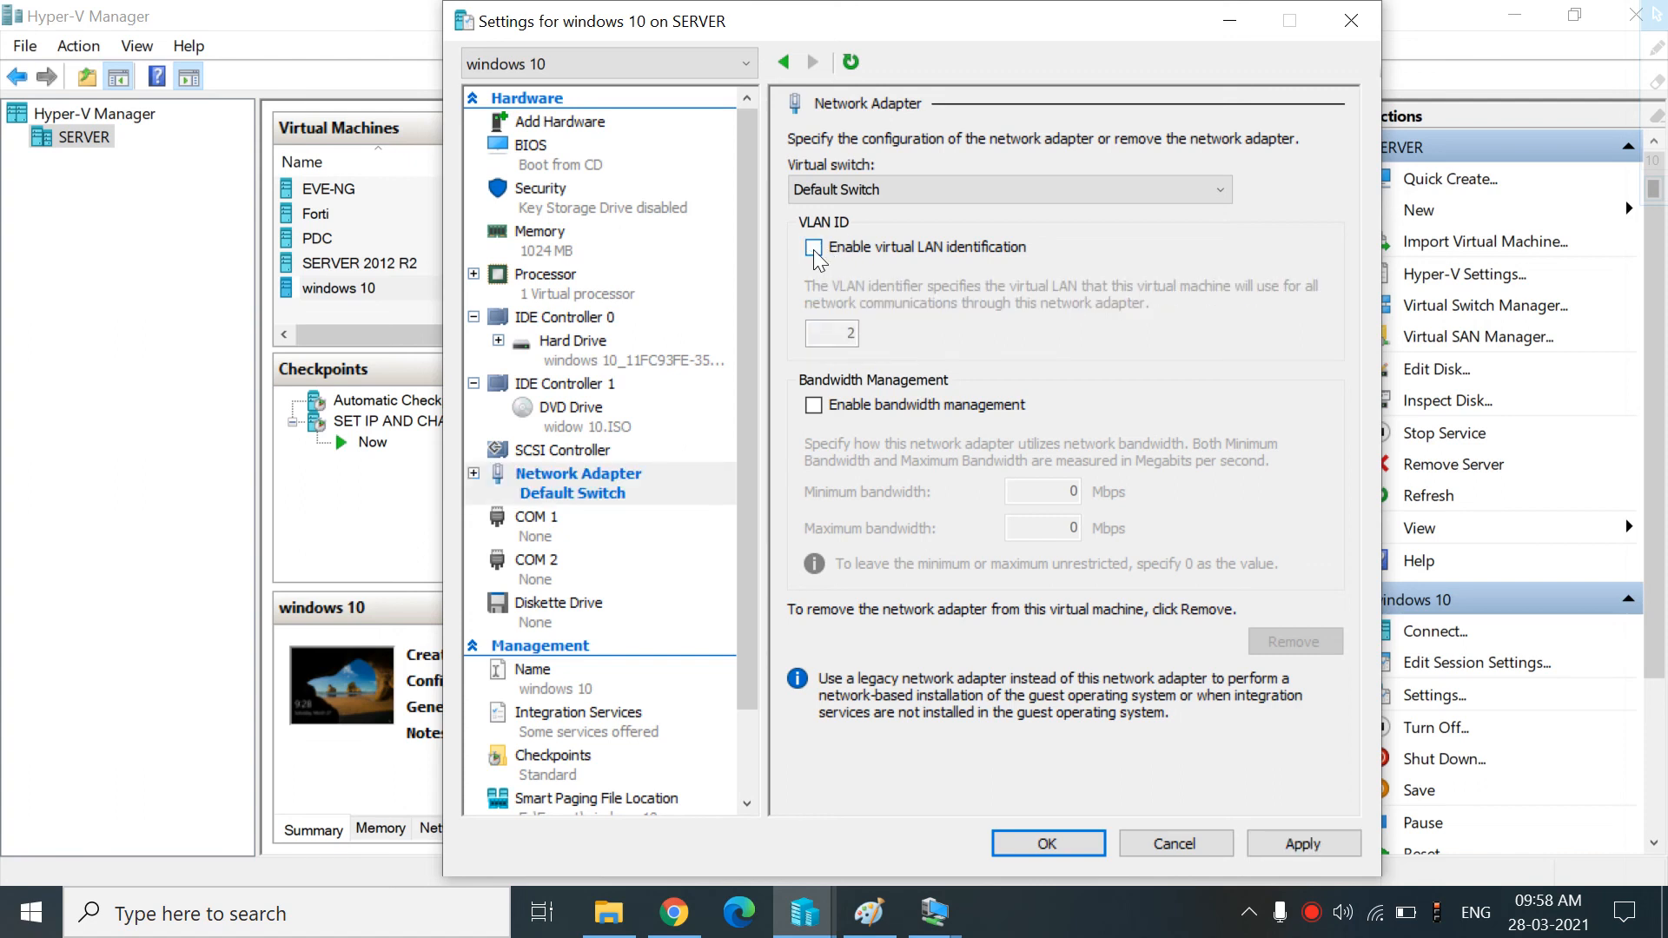
left_click(1325, 856)
left_click(1057, 849)
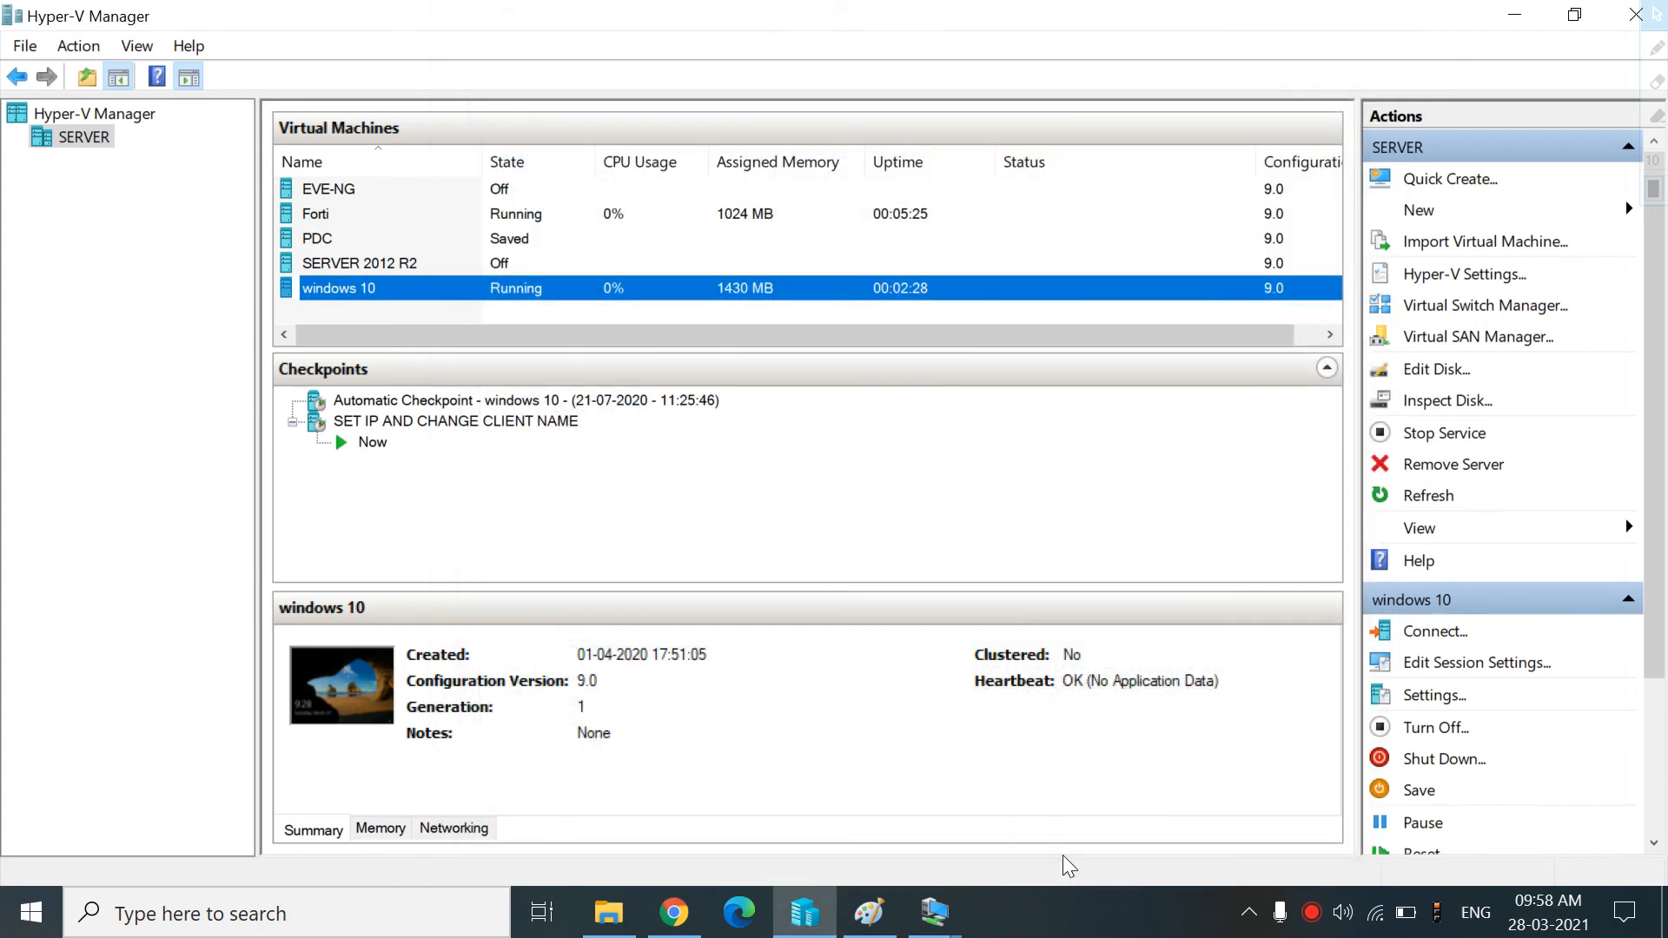
Return to the windows 10 VM console and run ipconfig in the command prompt
mouse_move(933, 912)
left_click(1094, 789)
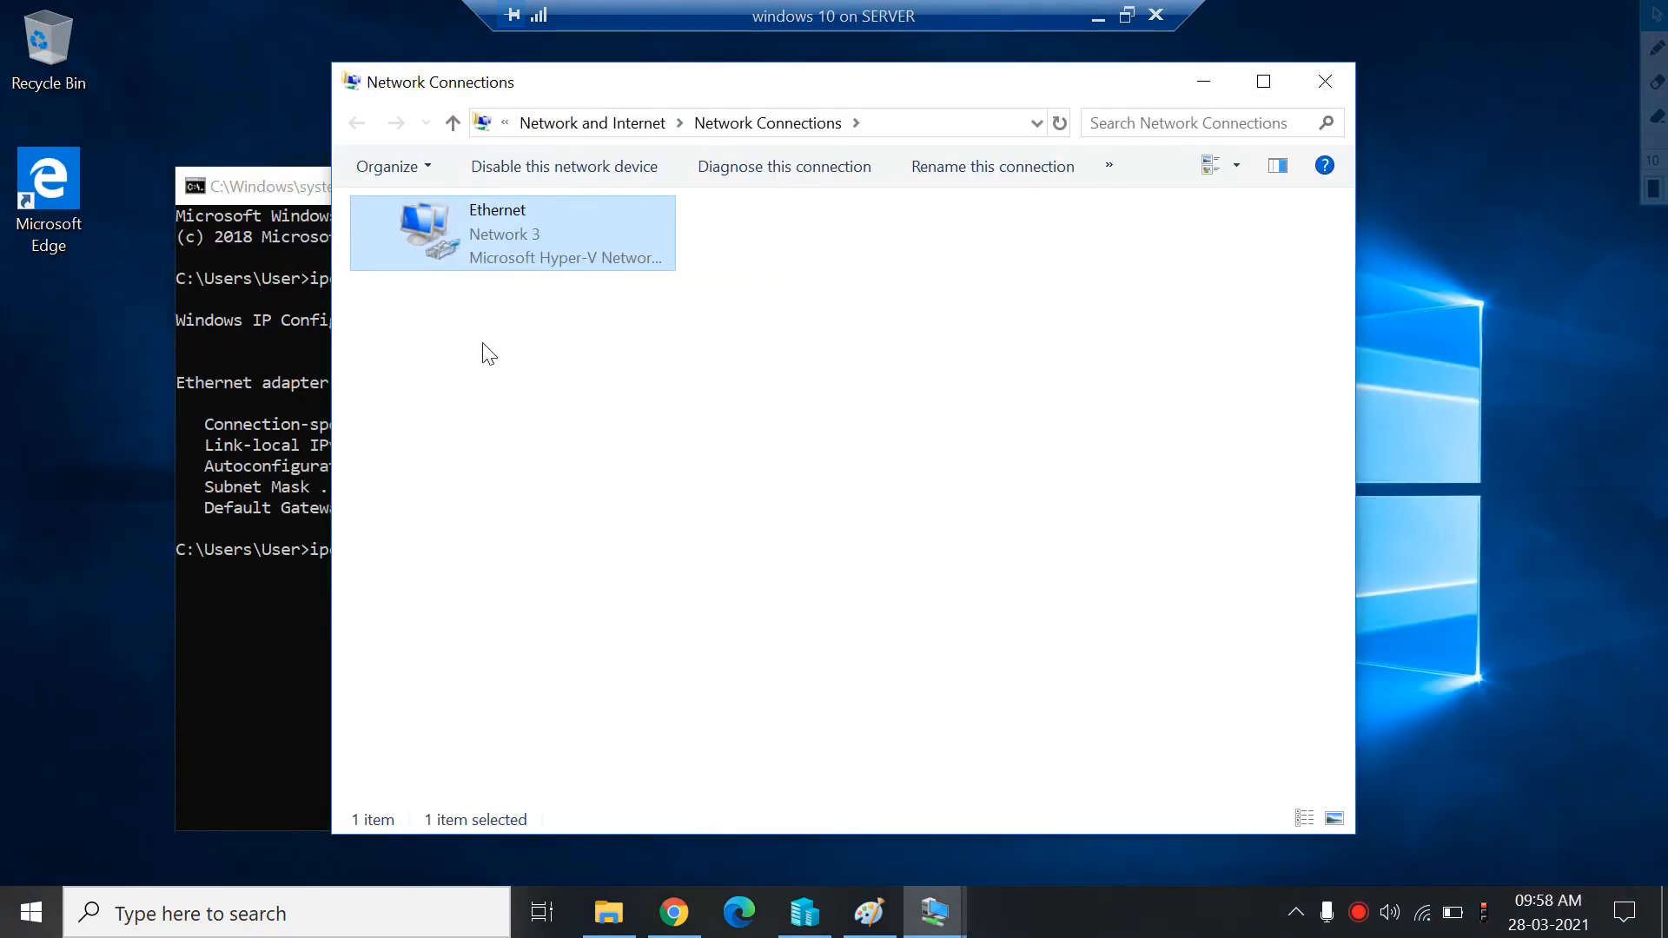
left_click(277, 558)
type("fig")
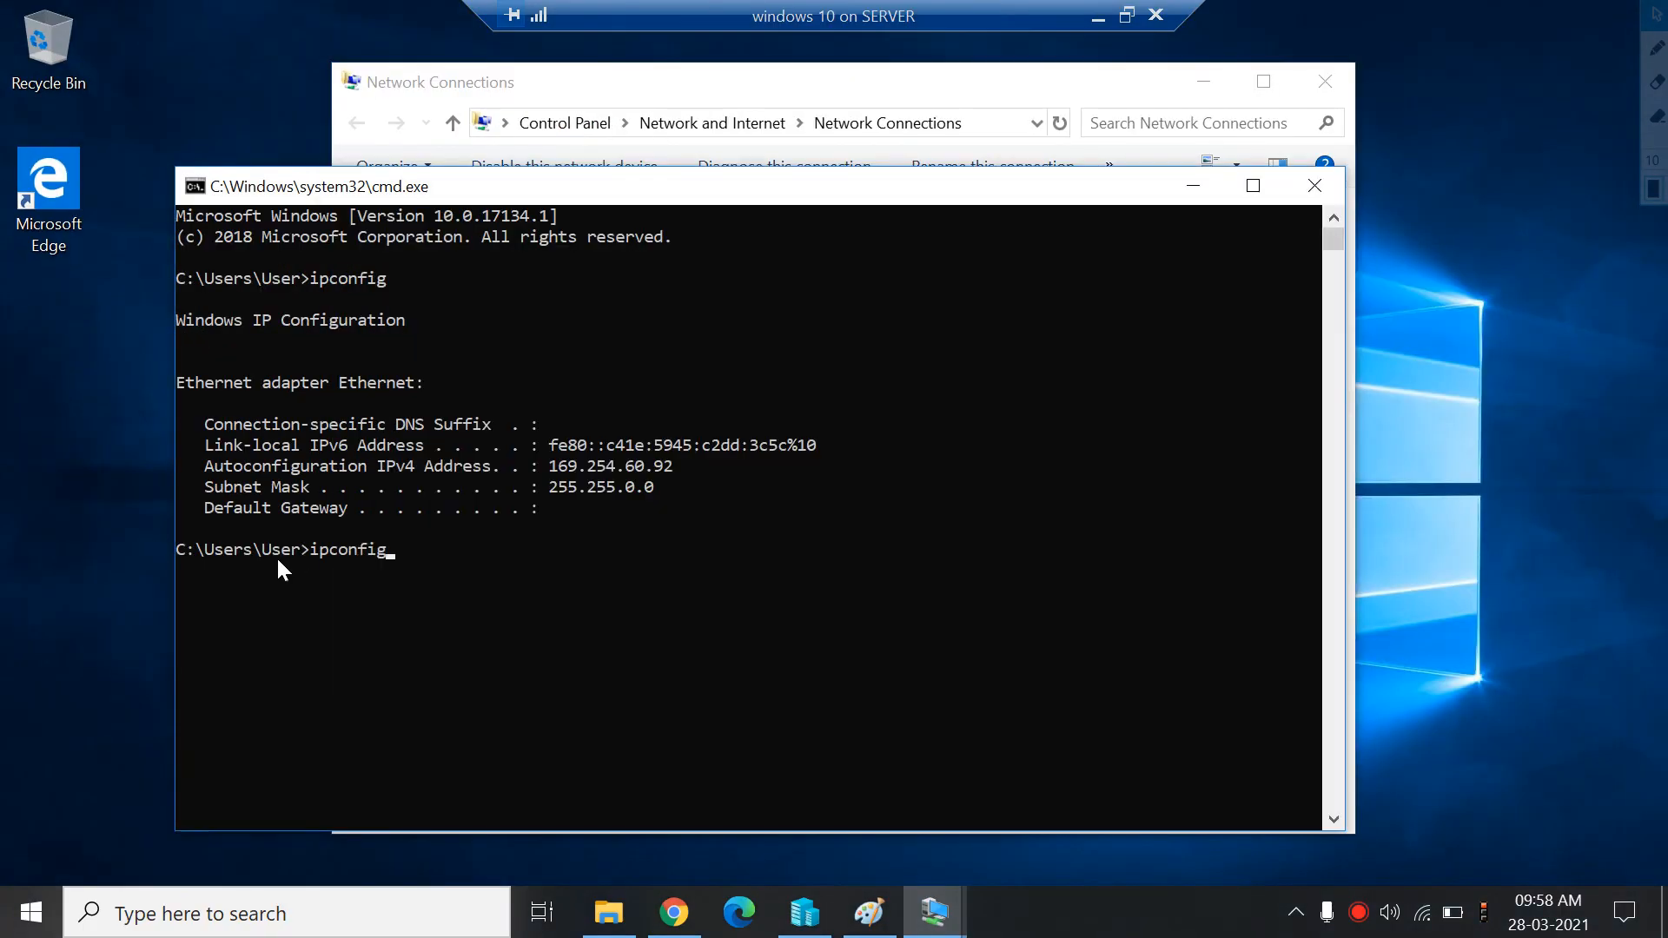
key("Return")
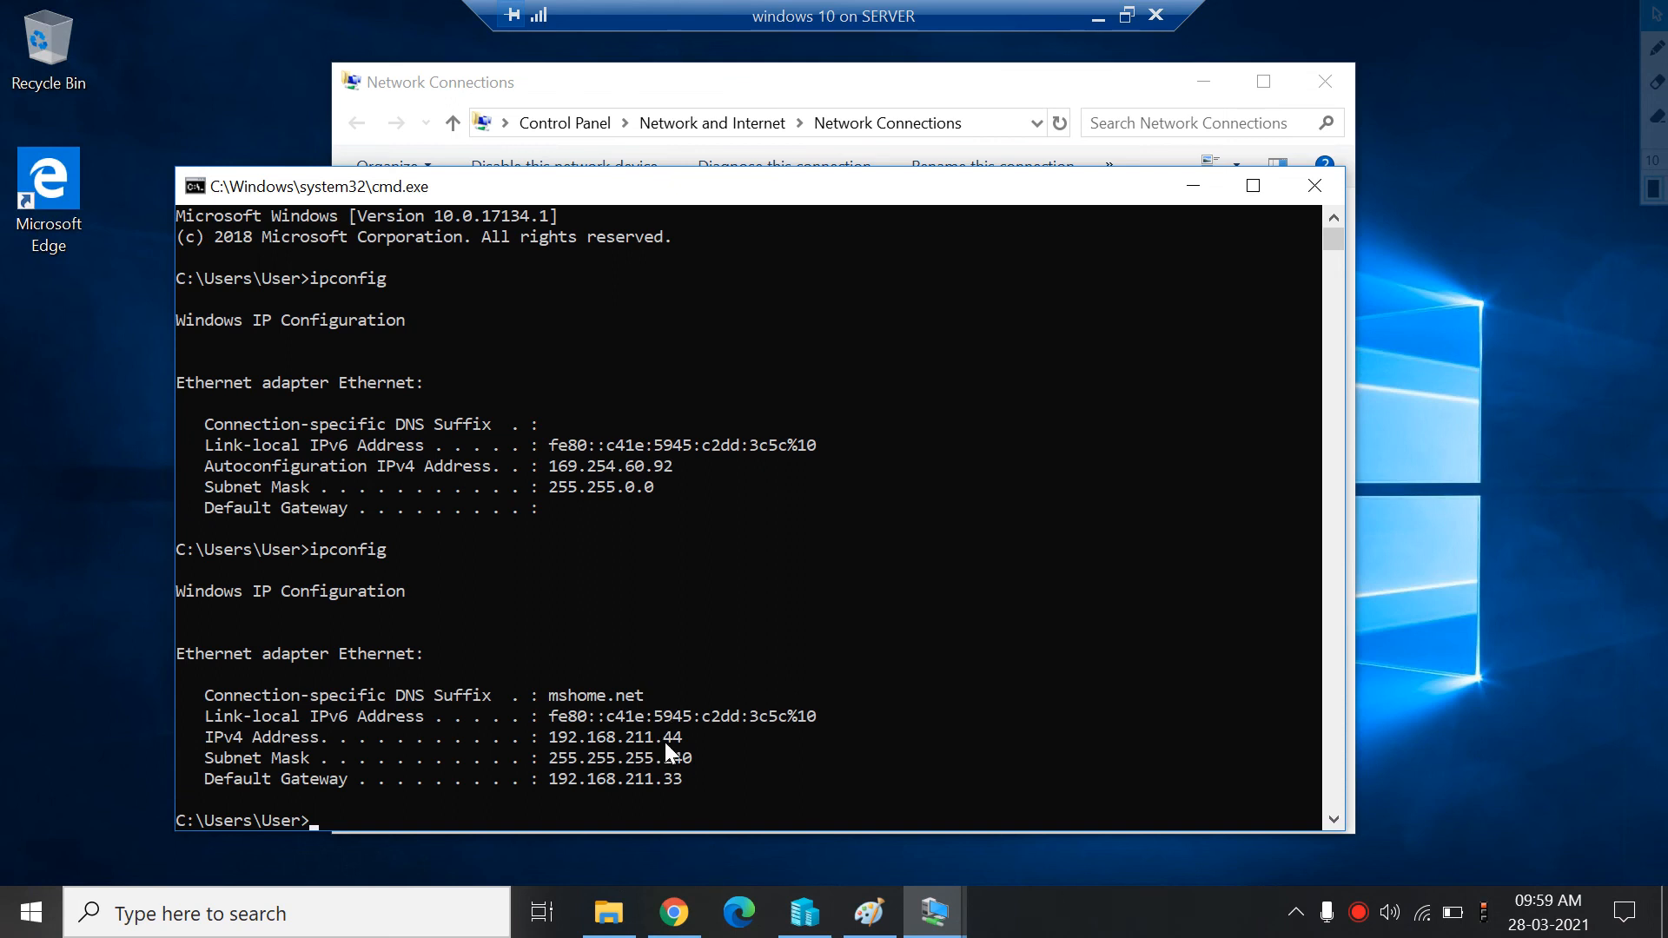
left_click(1098, 16)
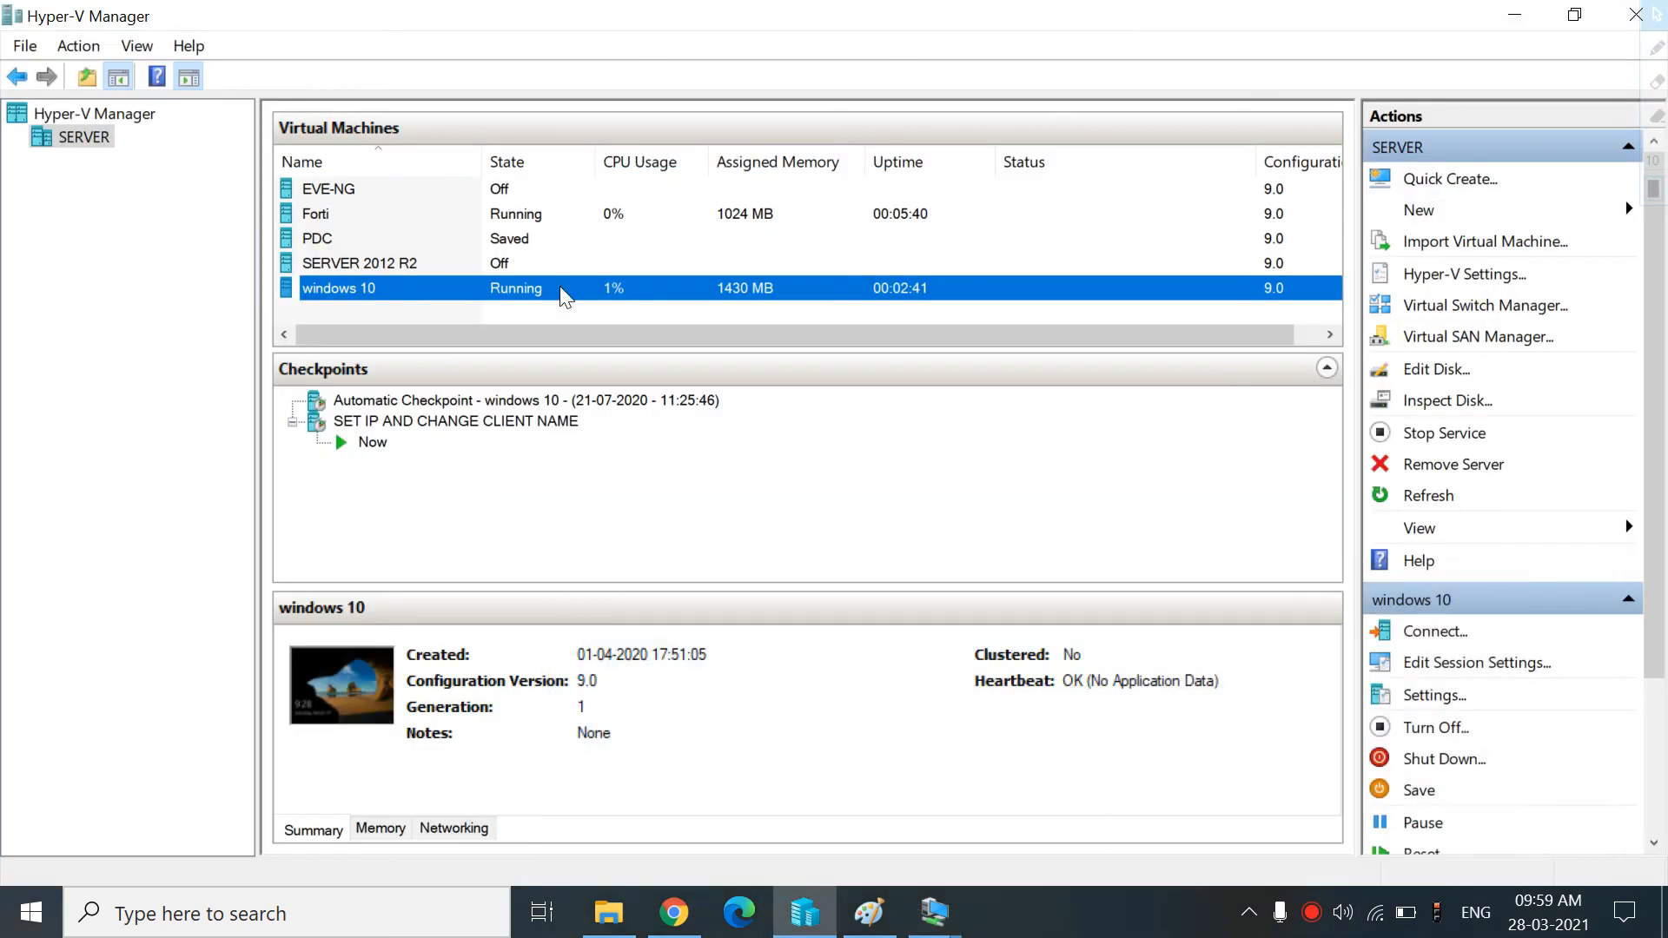
left_click(674, 912)
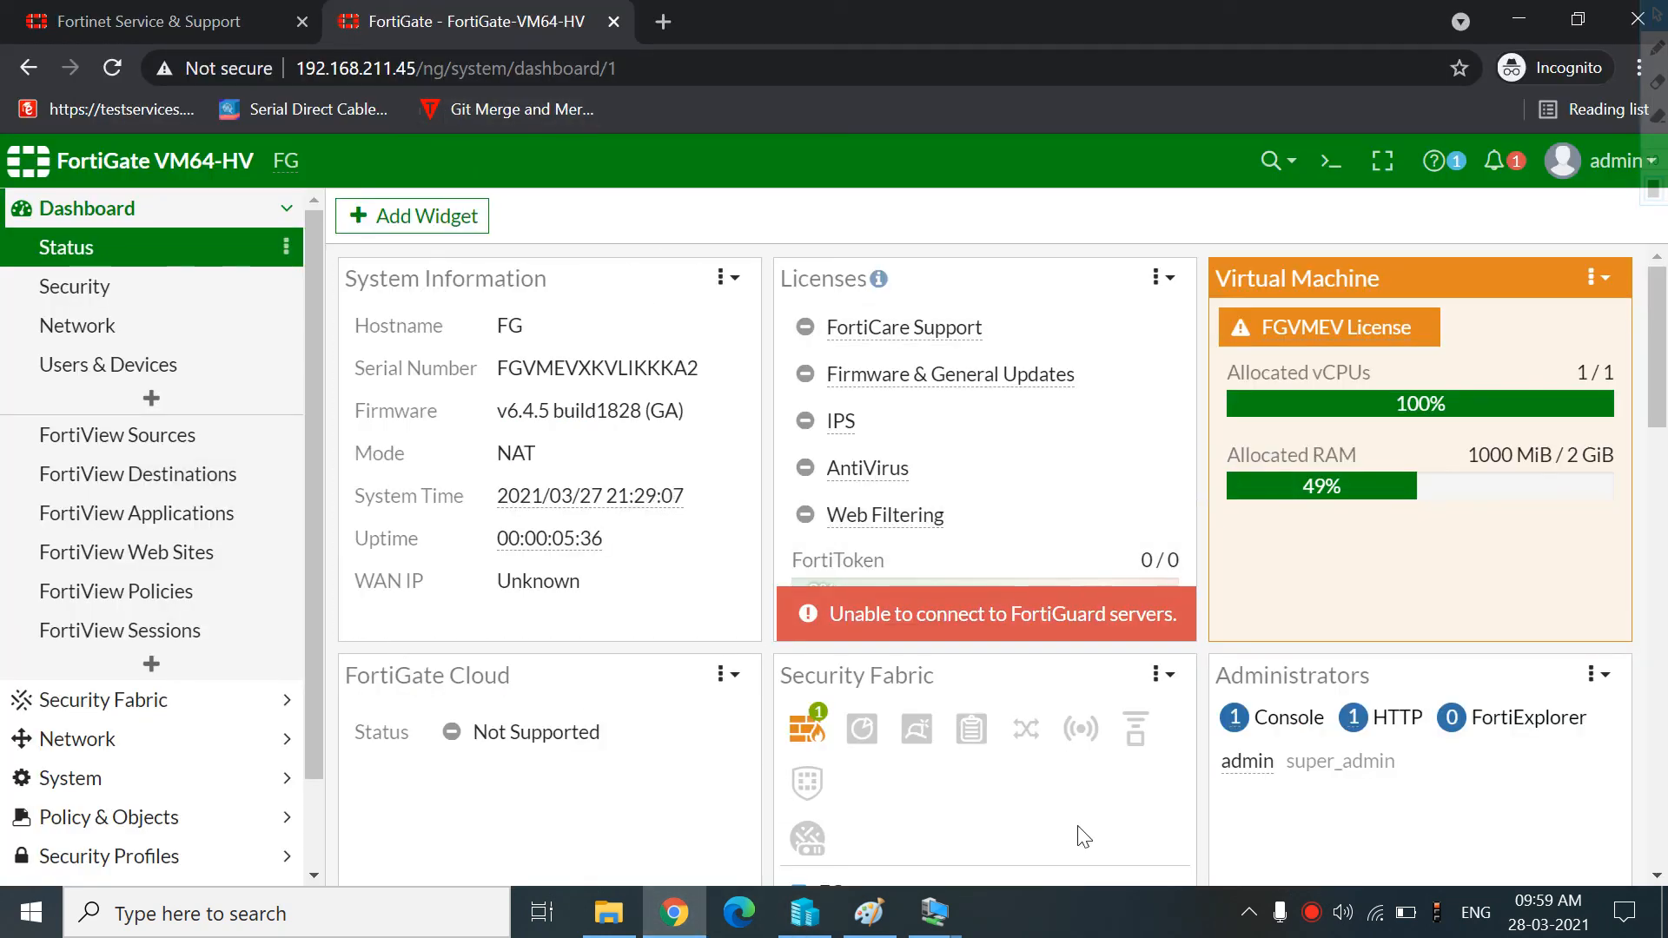
left_click(934, 912)
left_click(1034, 836)
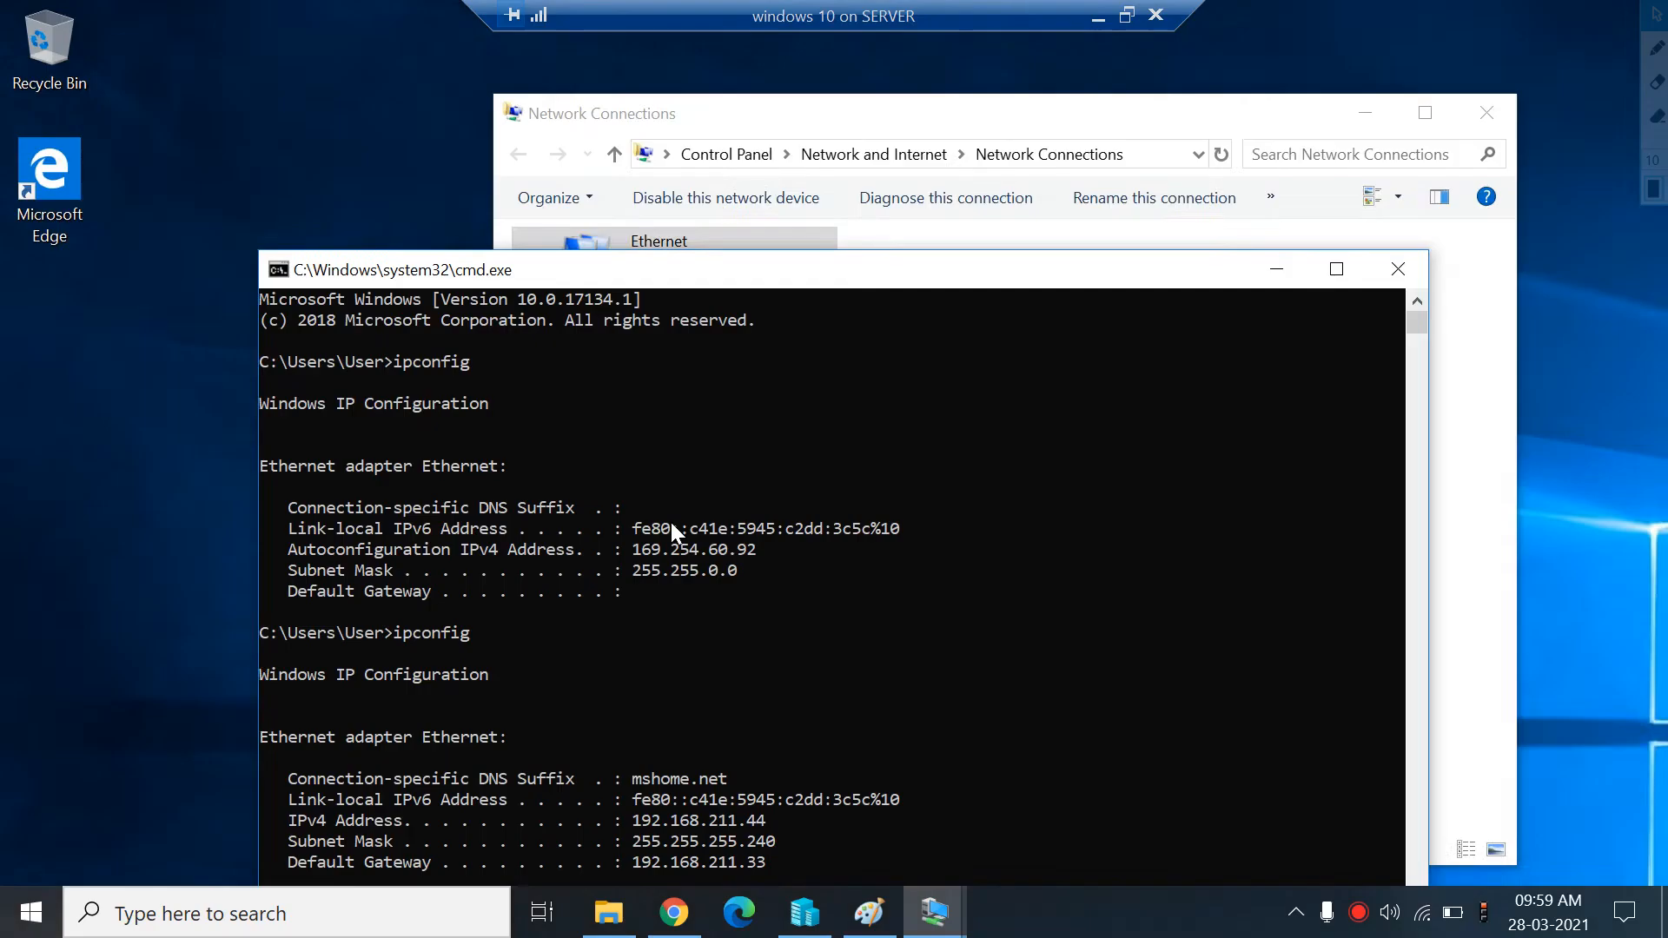
left_click(1098, 16)
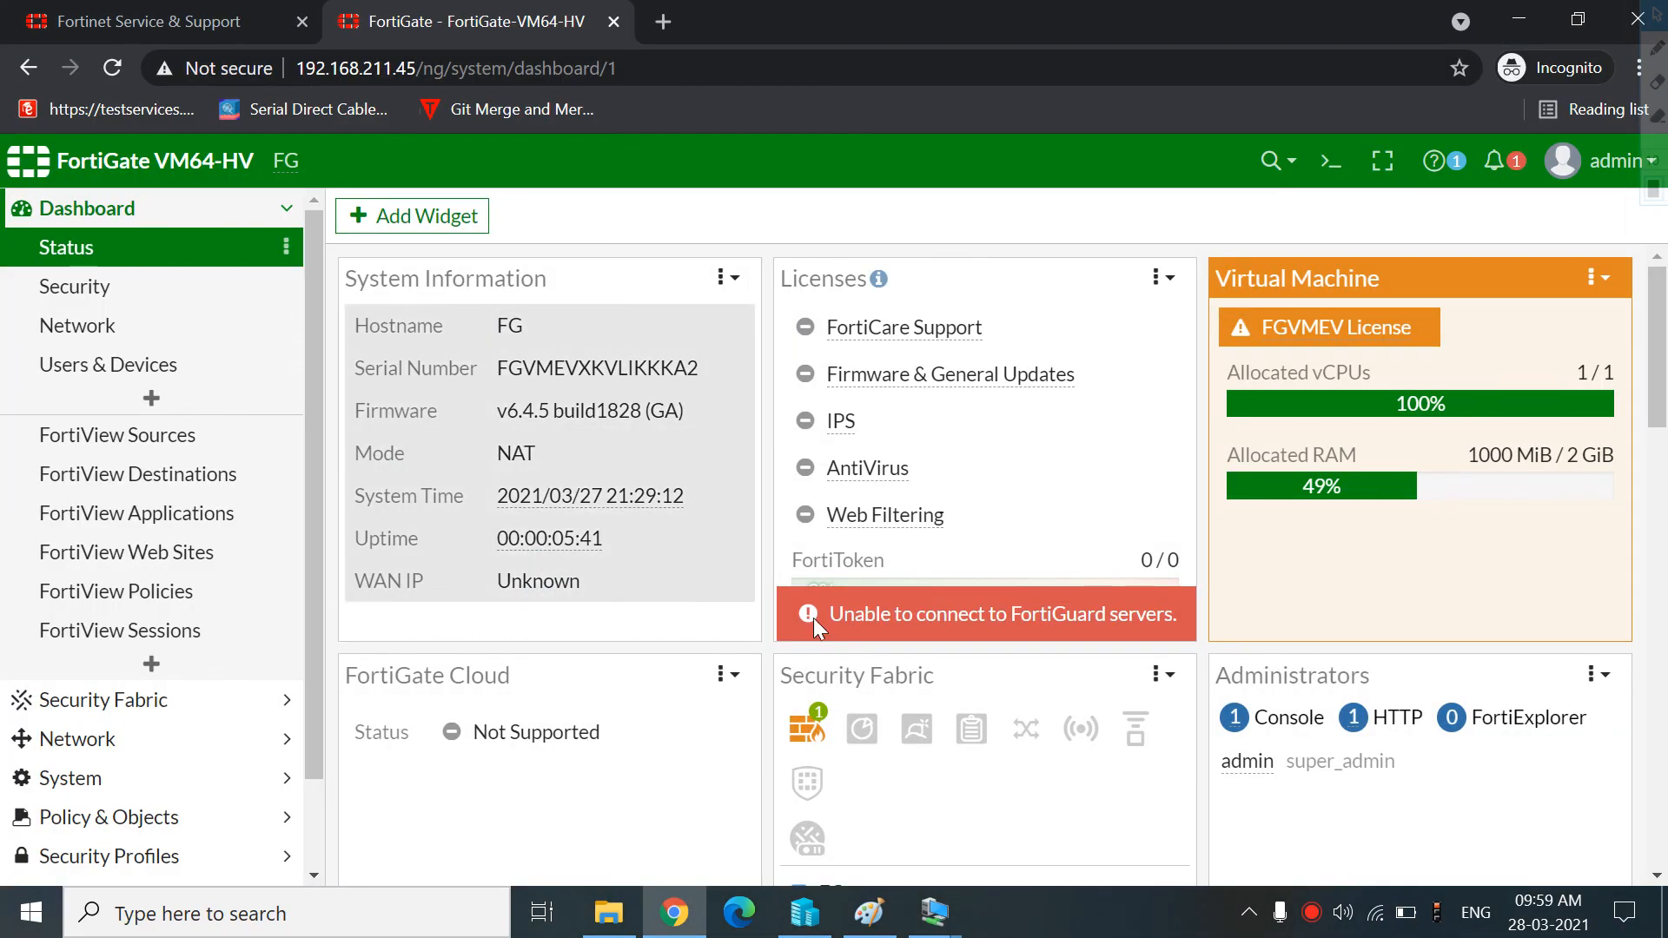
Add the text win10 inside the rounded rectangle of the Paint diagram
left_click(869, 912)
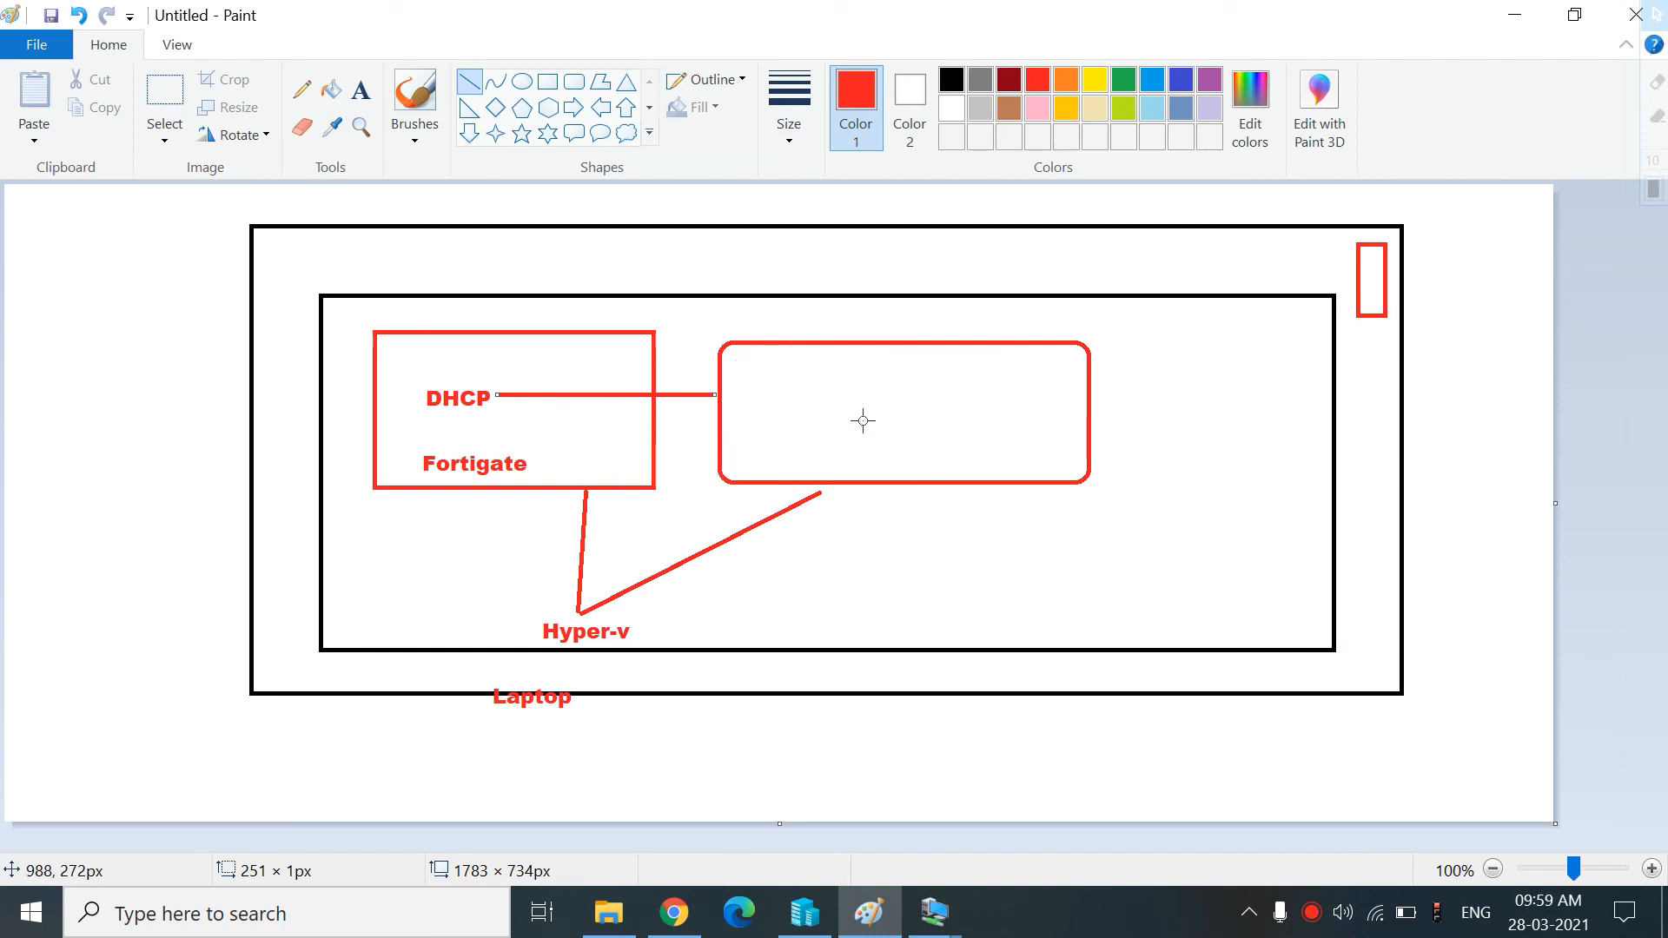
left_click(363, 104)
left_click(754, 385)
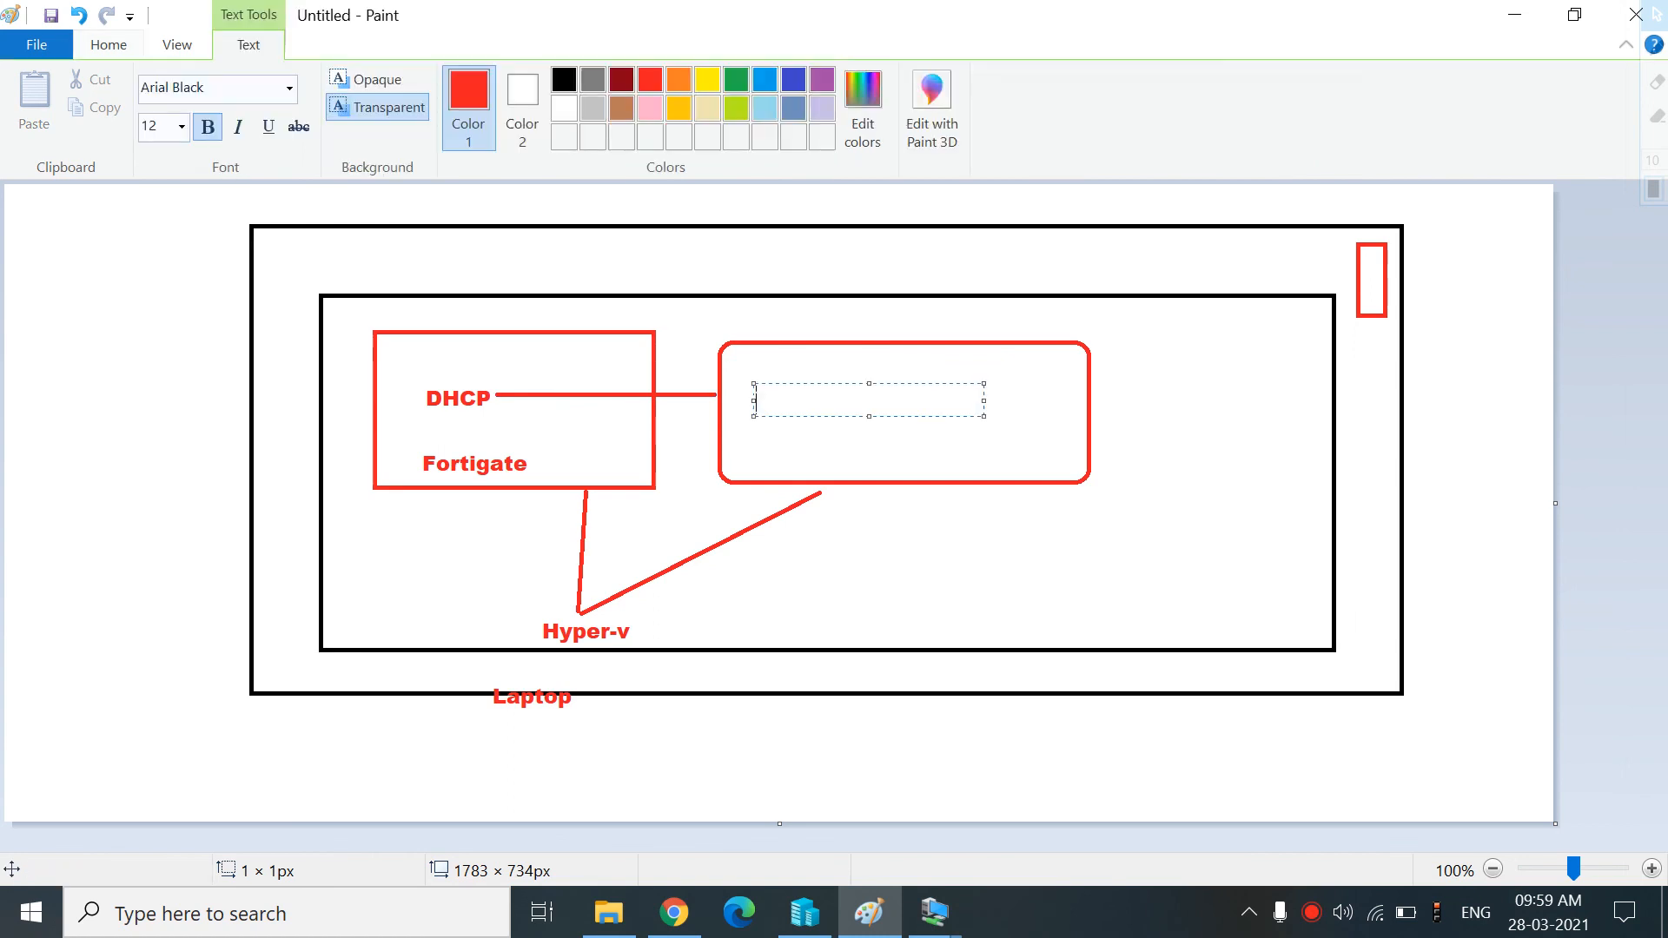
type("win10")
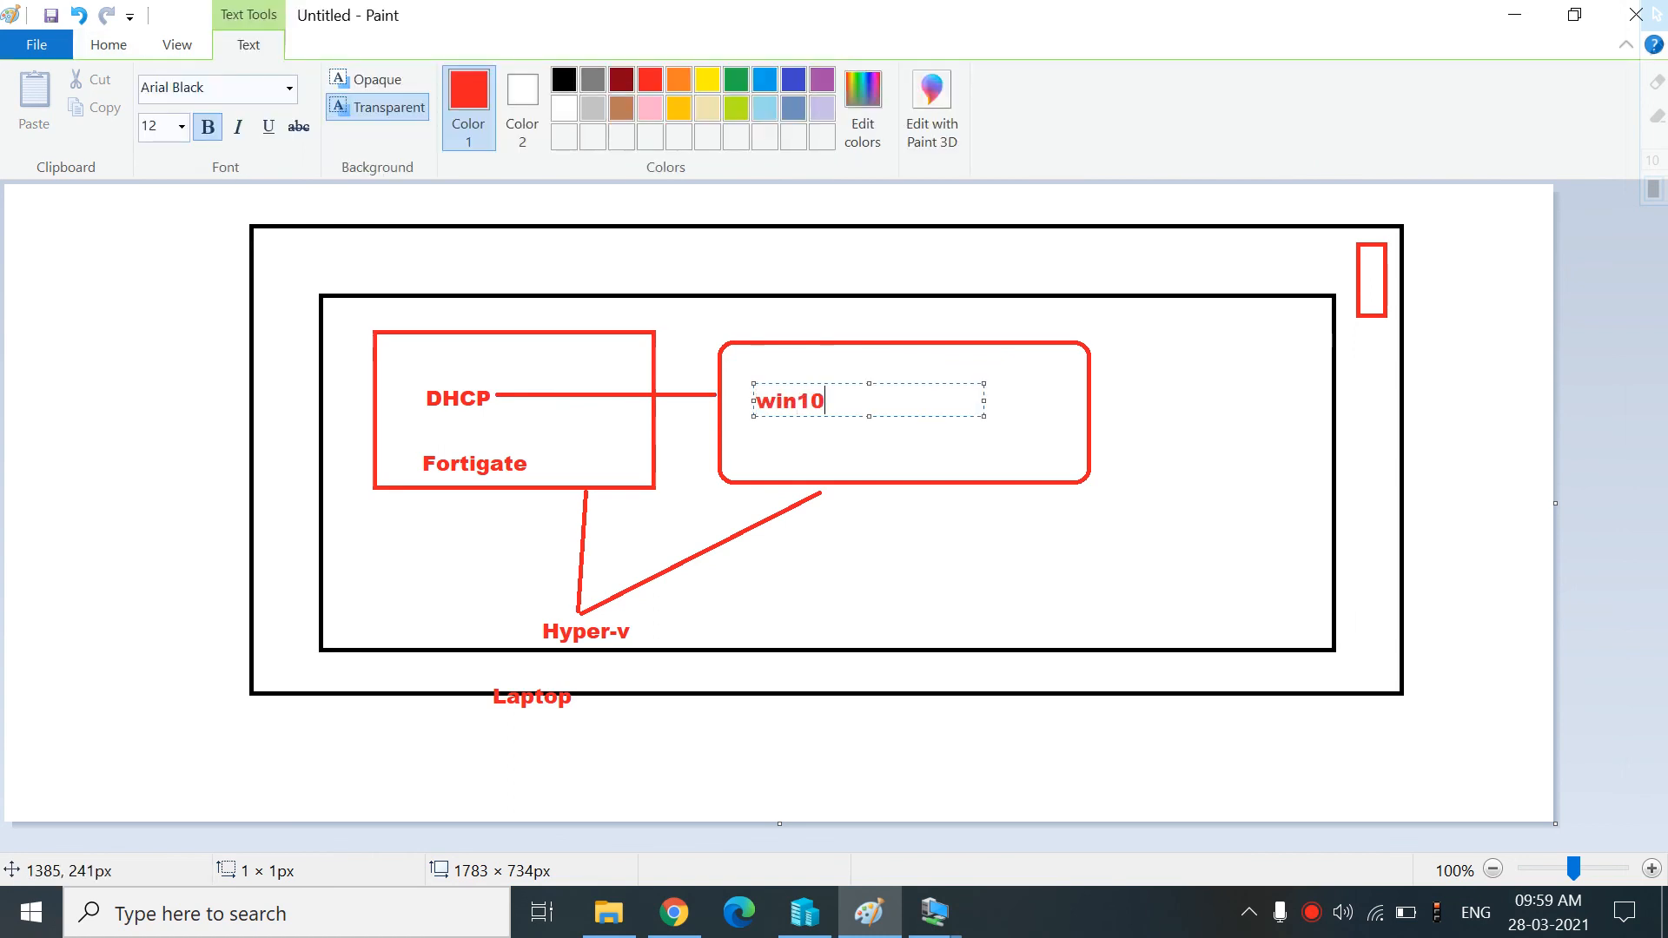
left_click(1227, 422)
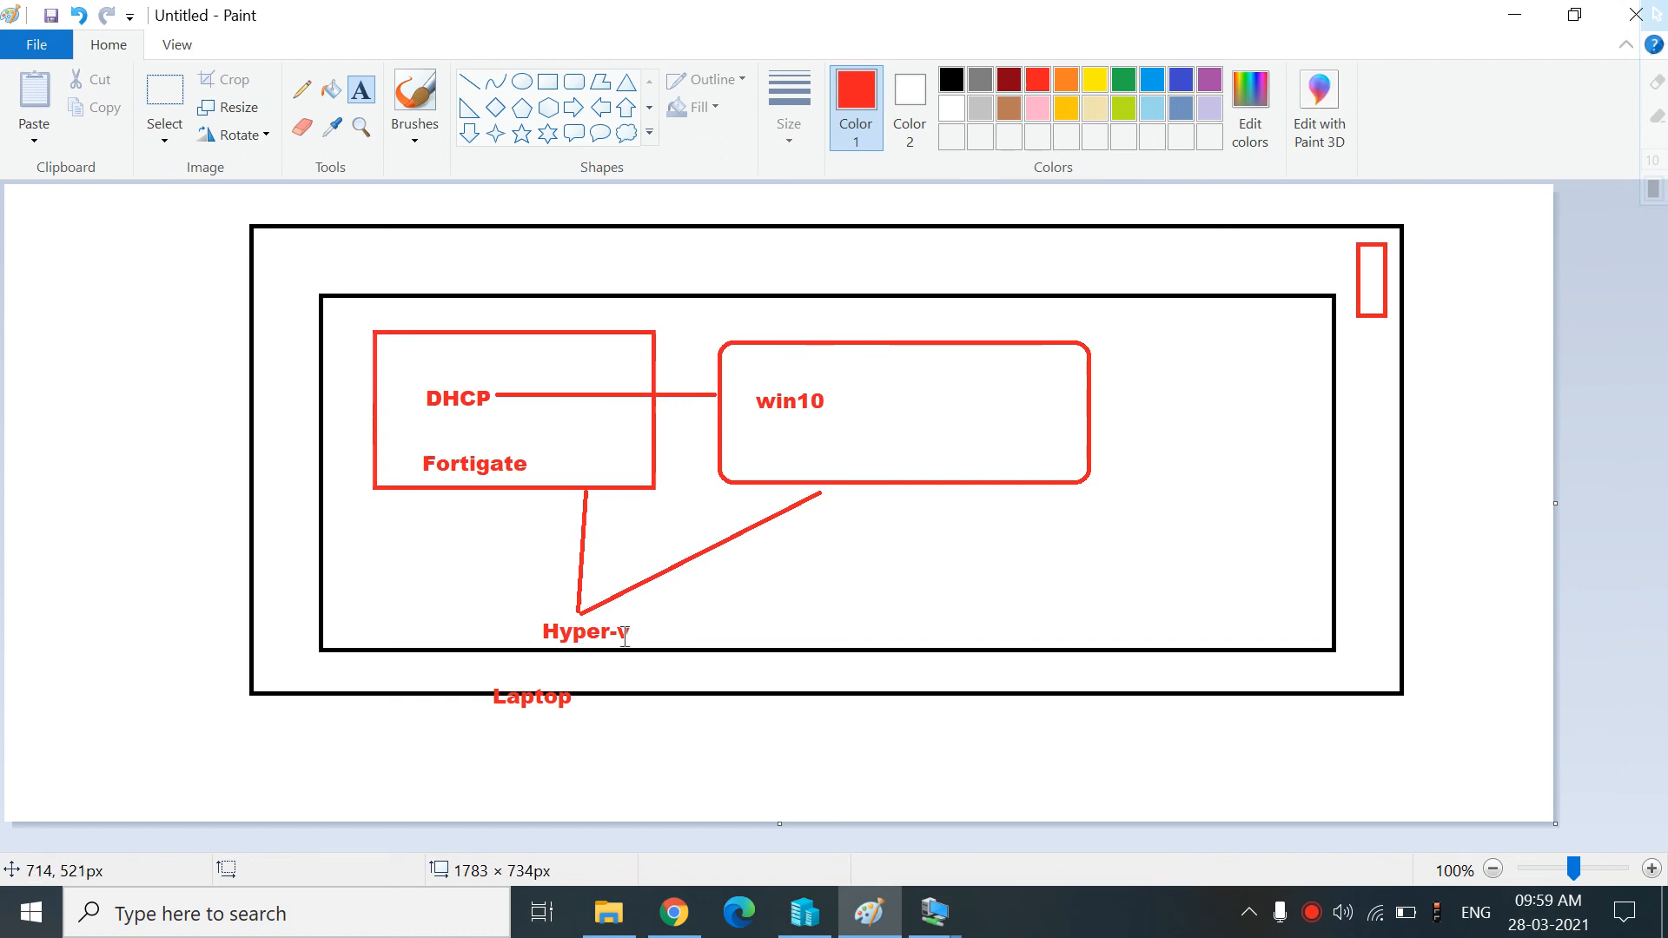
Add the text DHCP beside the Hyper-v label in the diagram
left_click(444, 636)
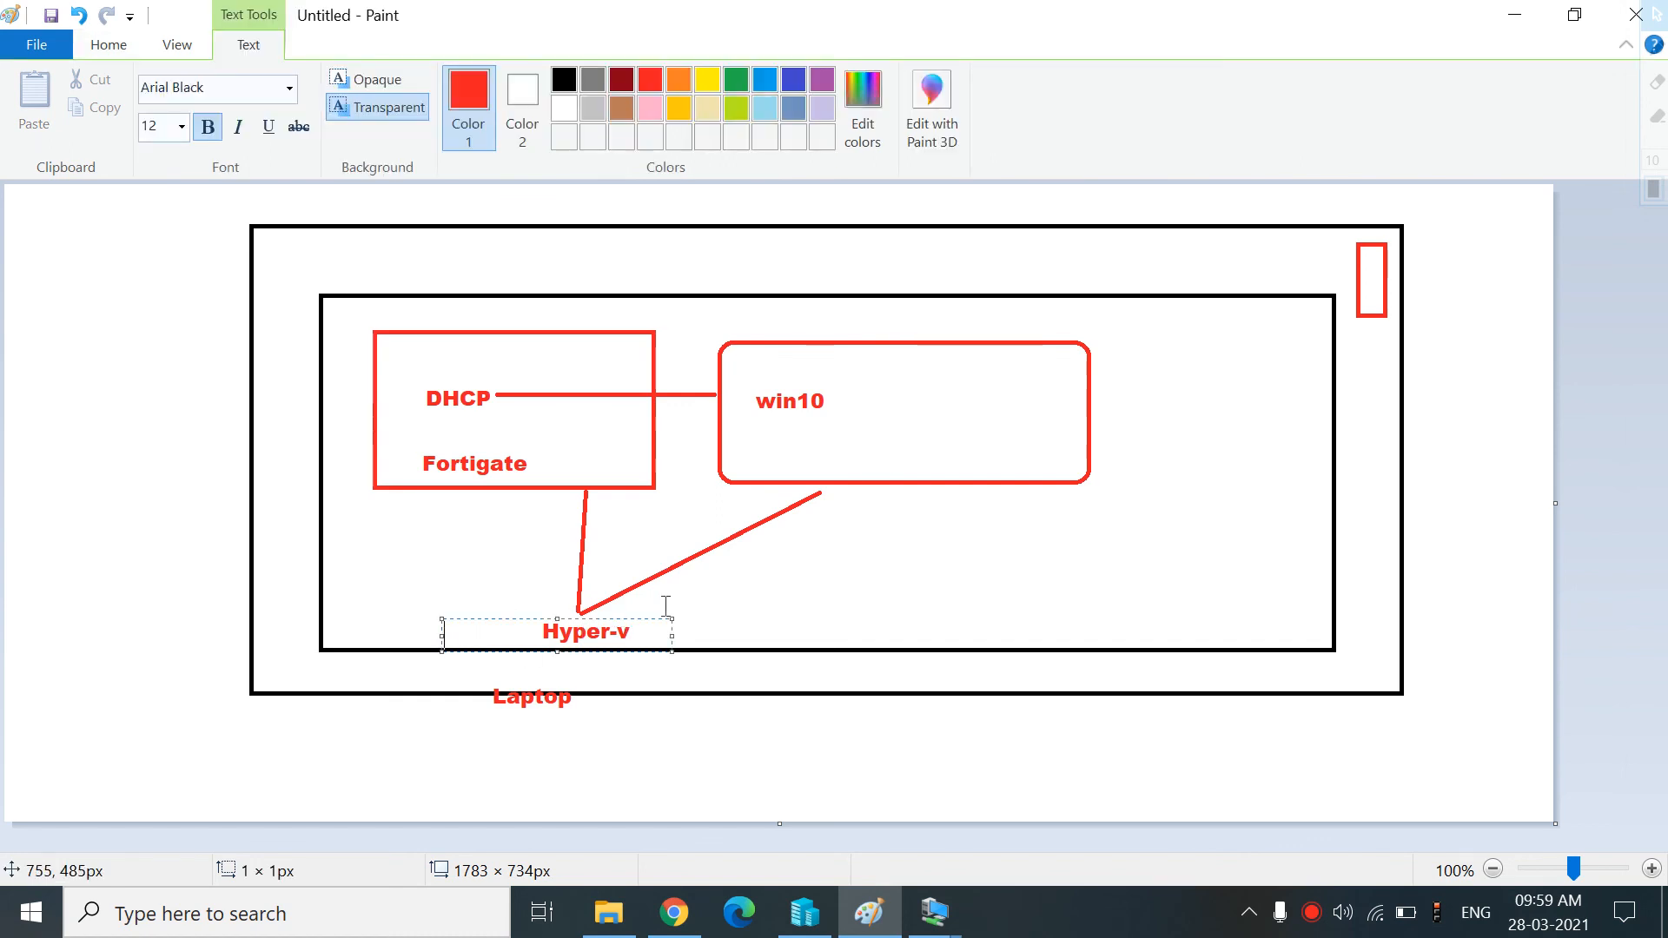
type("DHCP")
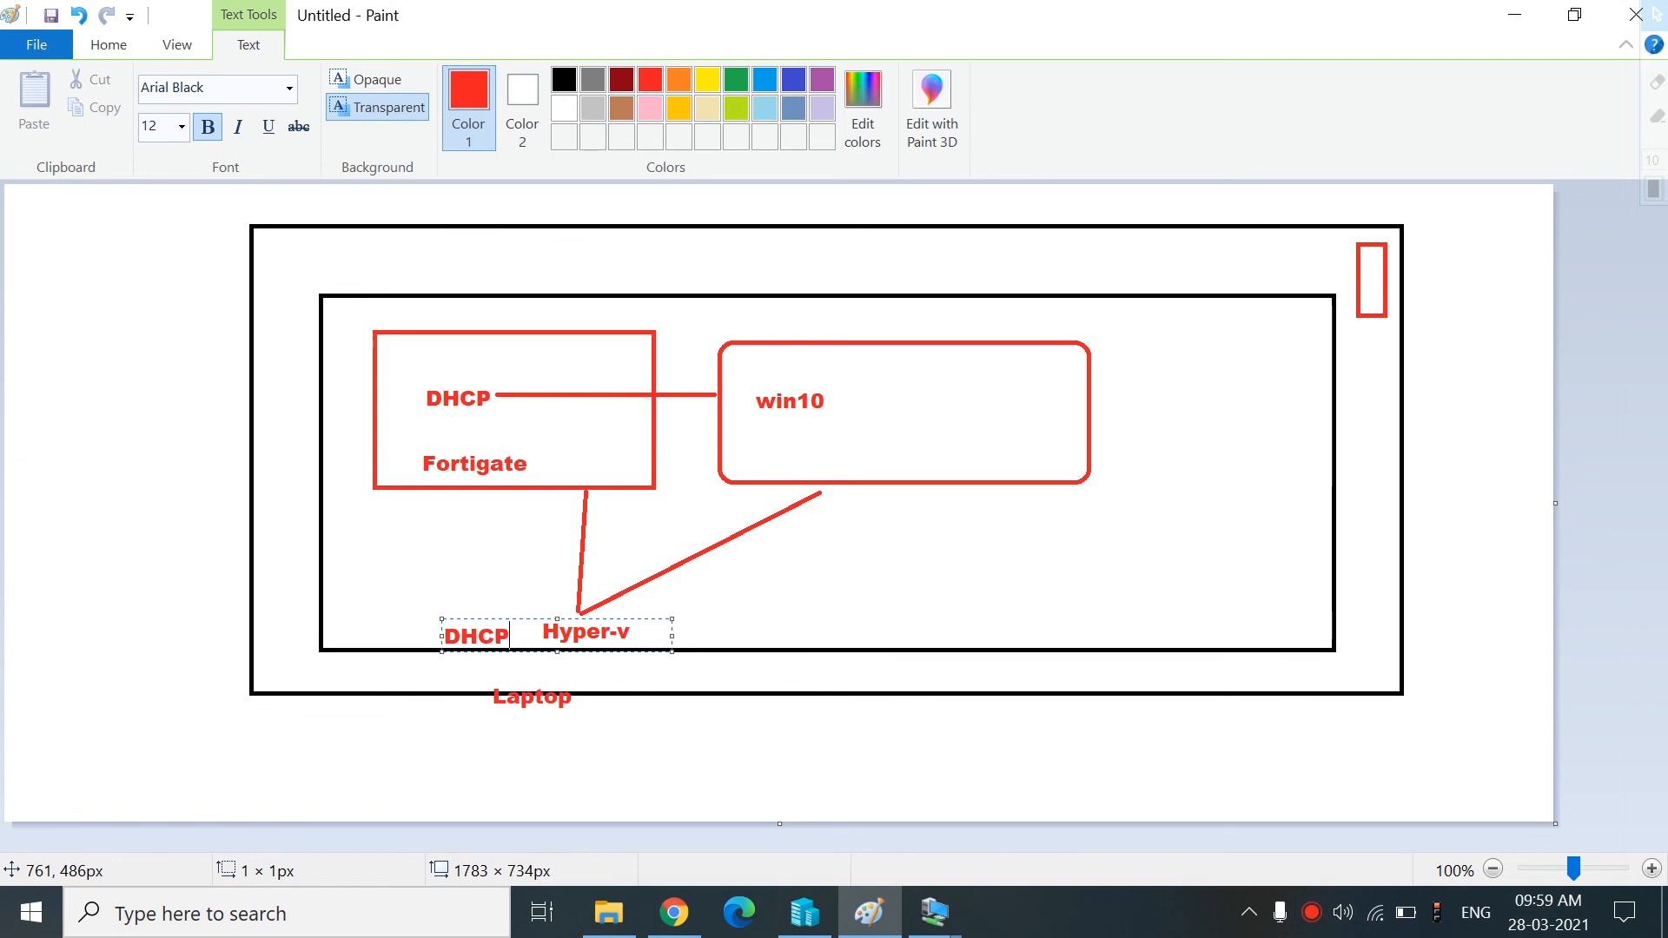
left_click(872, 607)
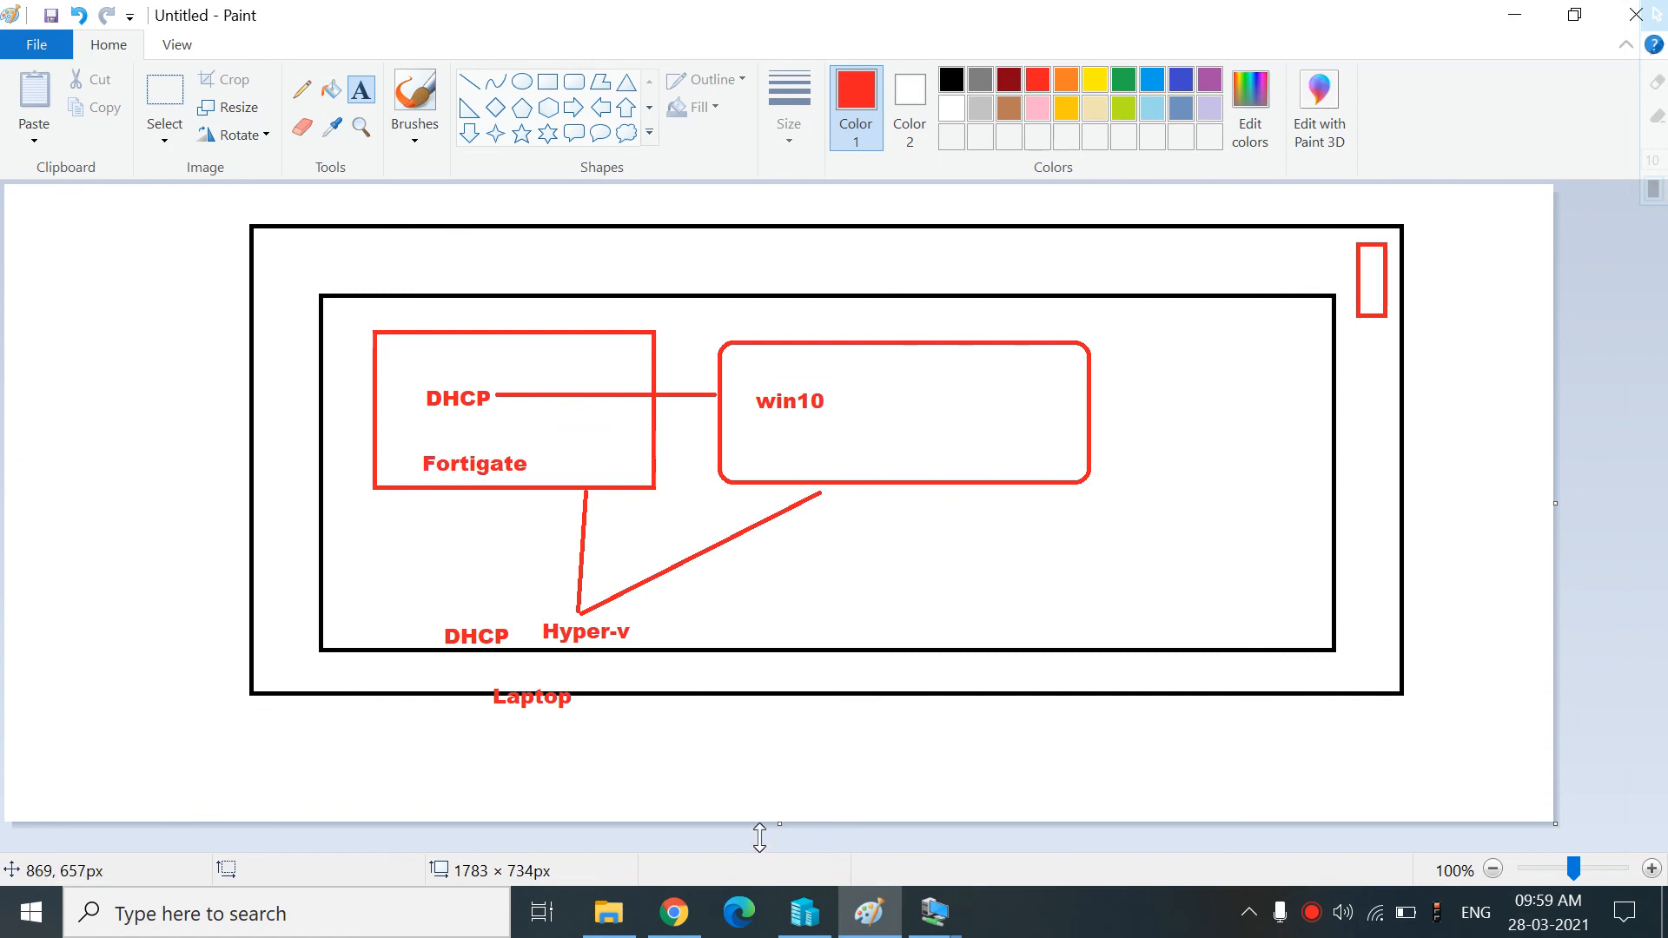
Open the Network Interfaces page in the FortiGate web interface
left_click(677, 913)
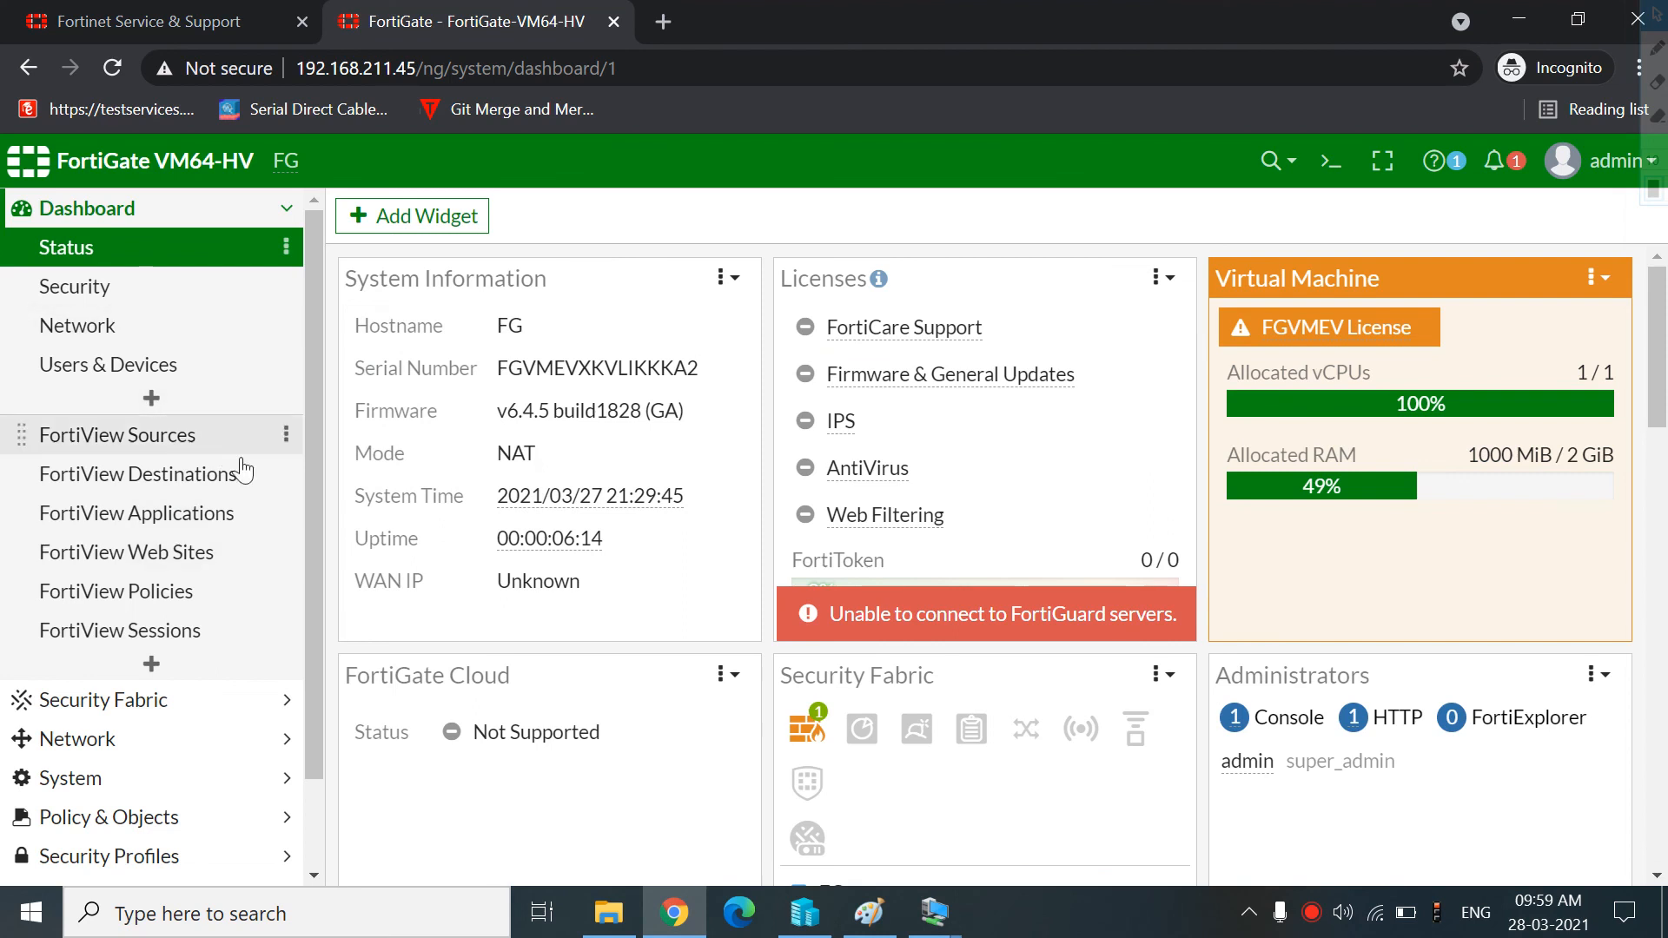
left_click(146, 740)
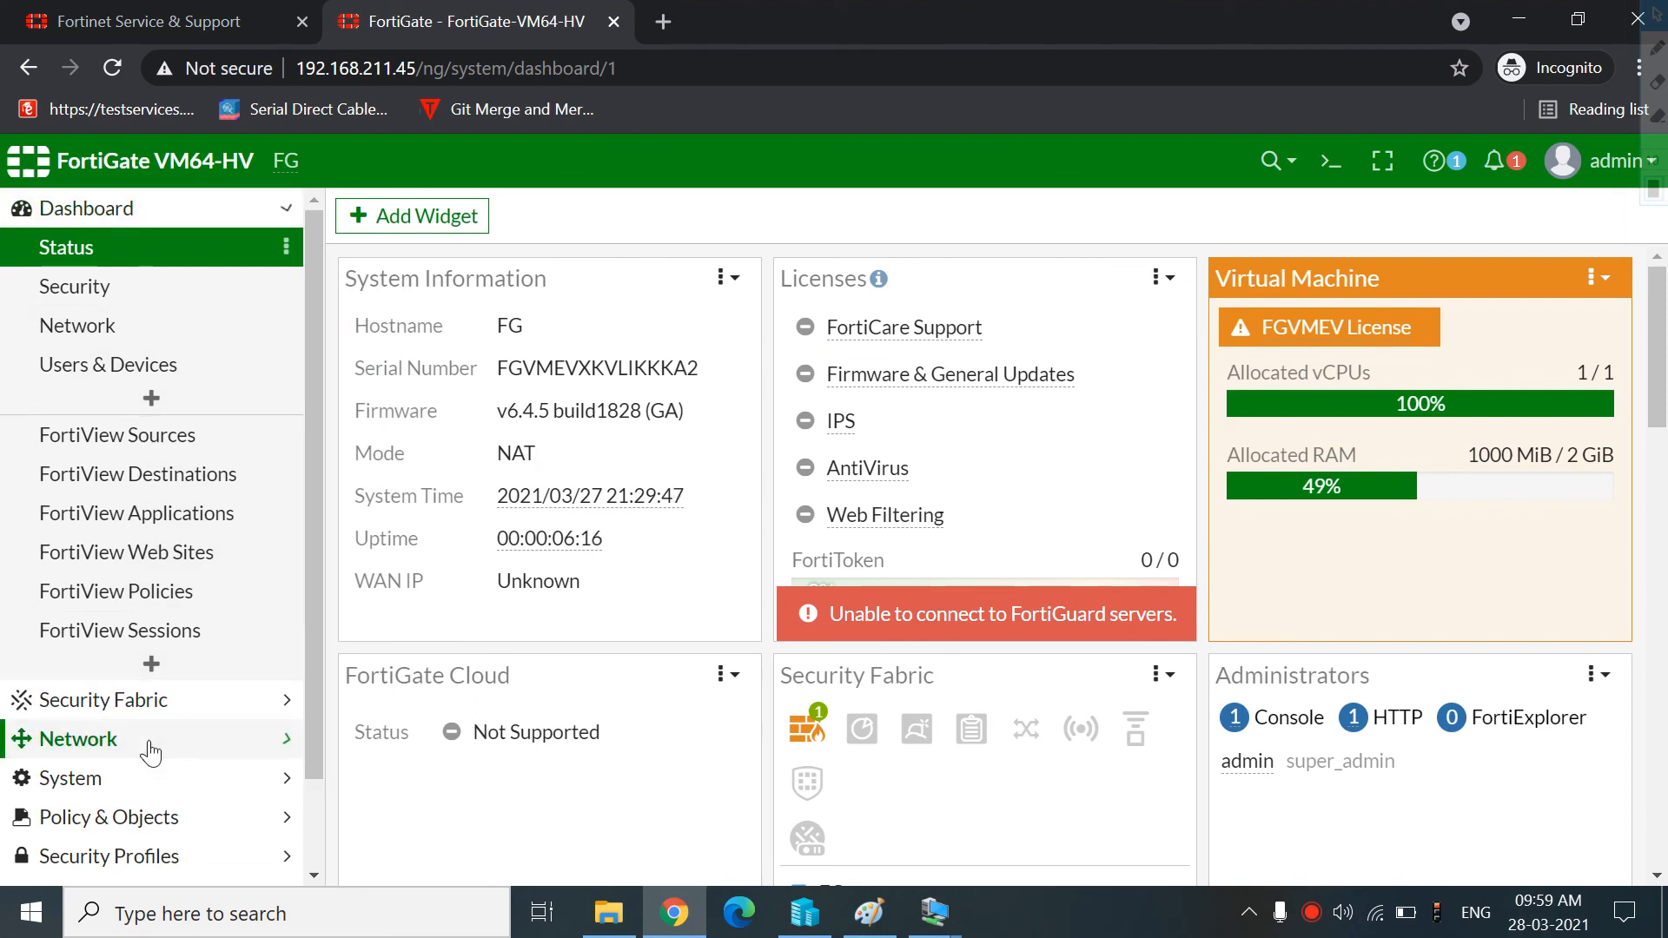
left_click(131, 334)
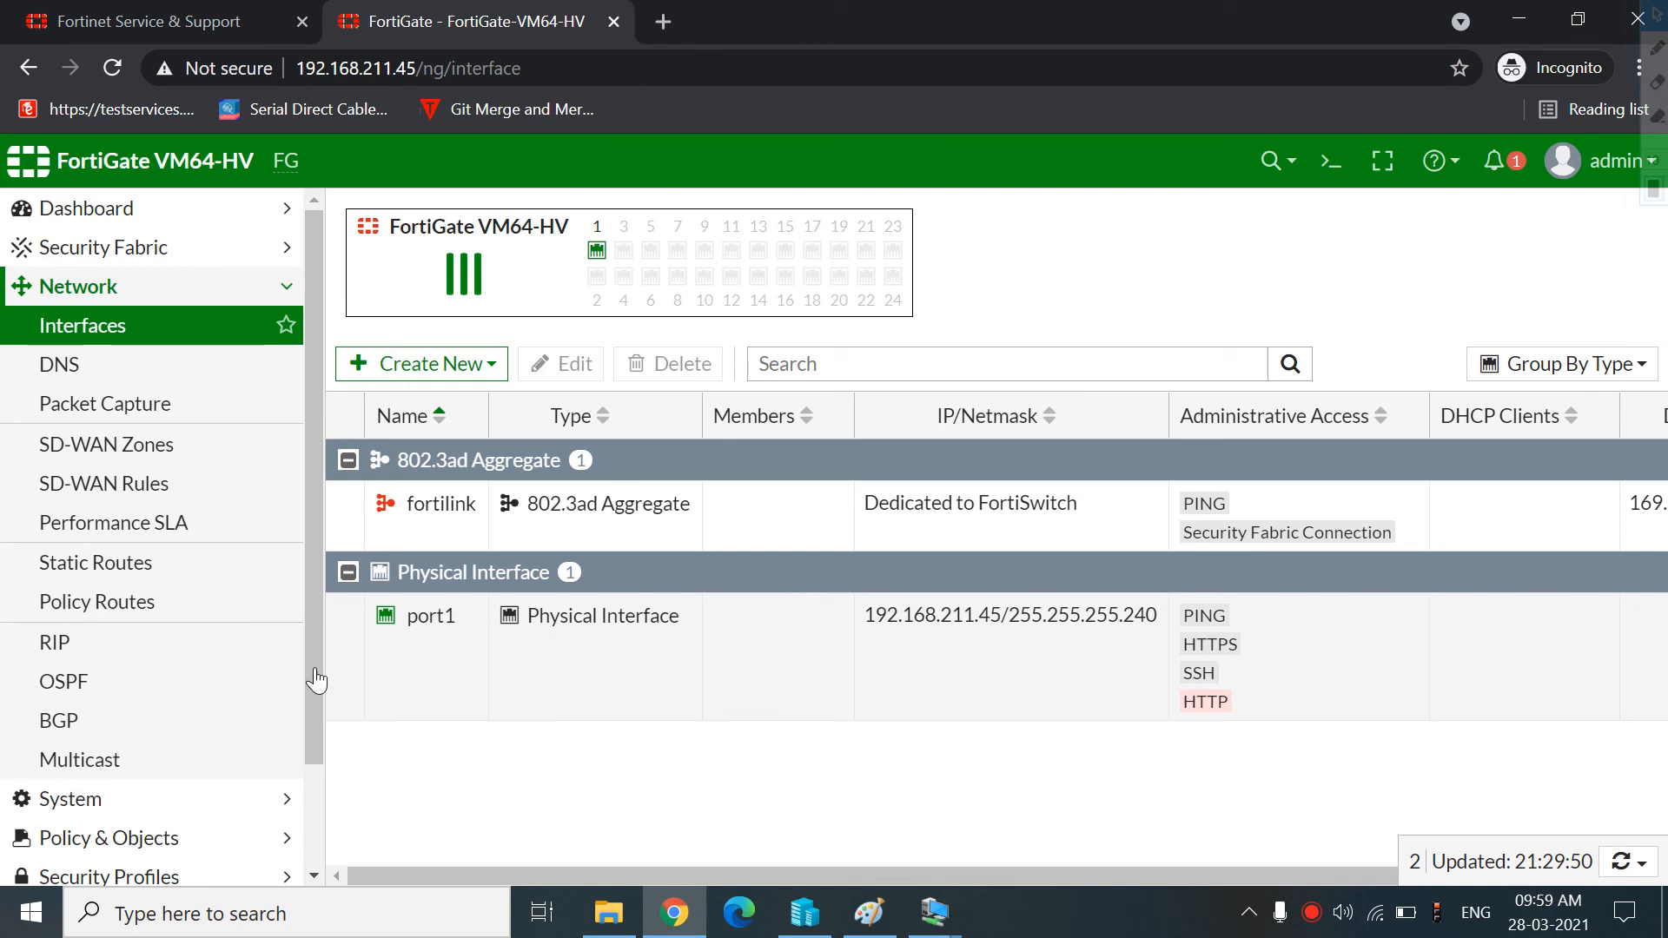
mouse_move(399, 622)
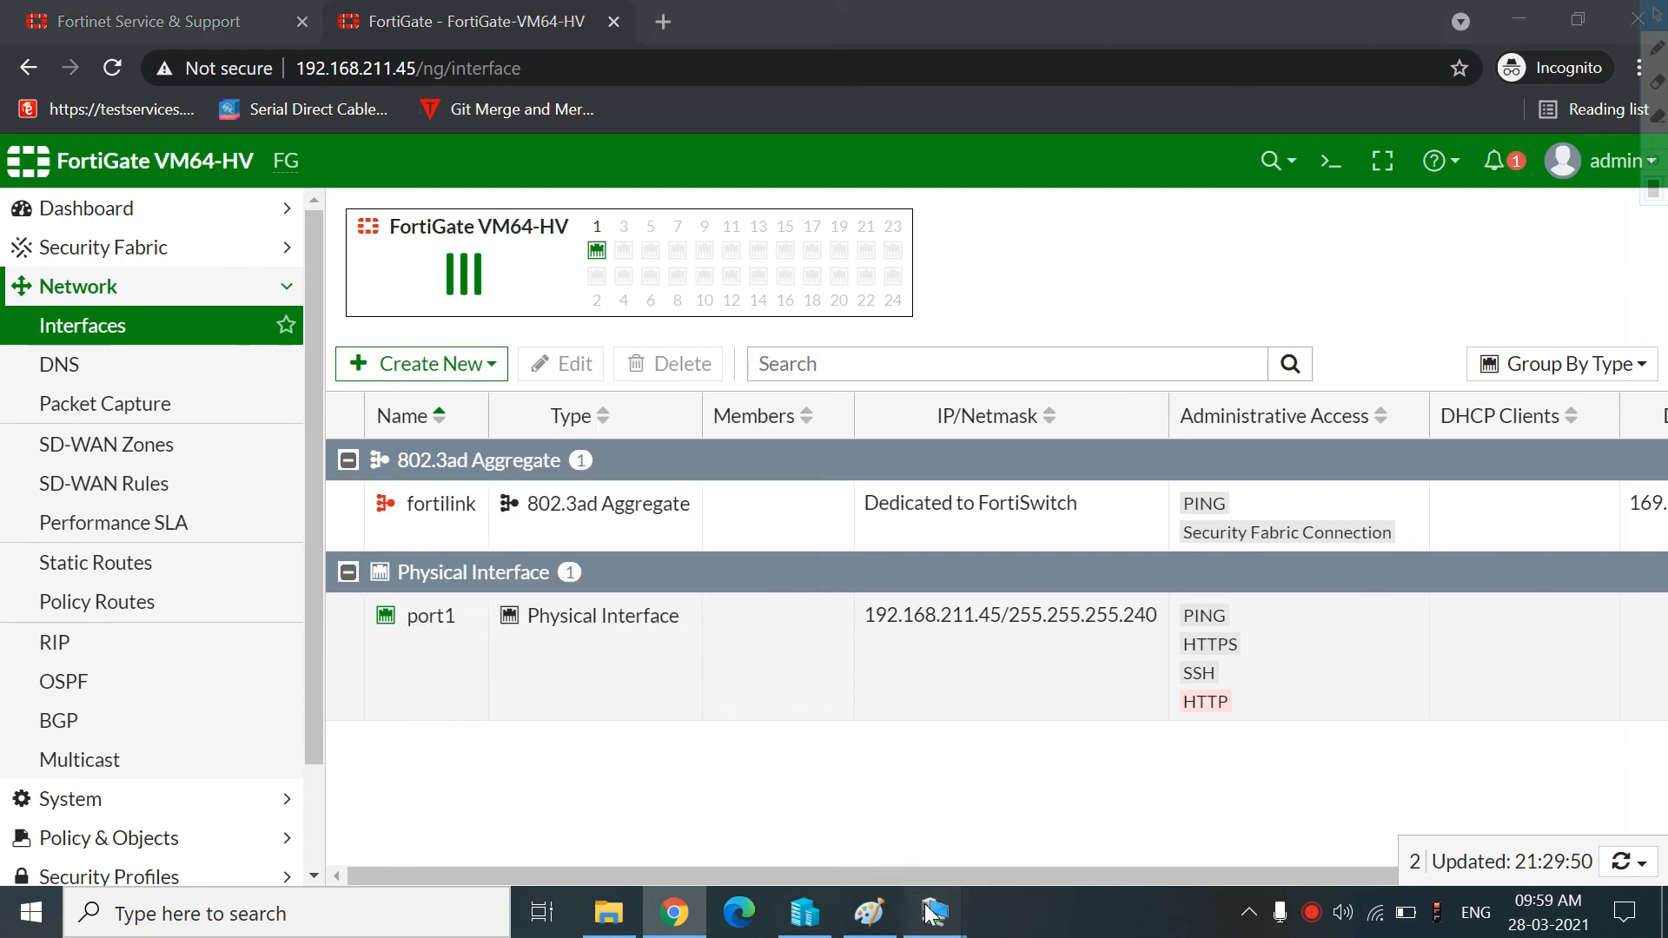
Switch to the Forti VM console and run show system interface
mouse_move(933, 912)
left_click(811, 823)
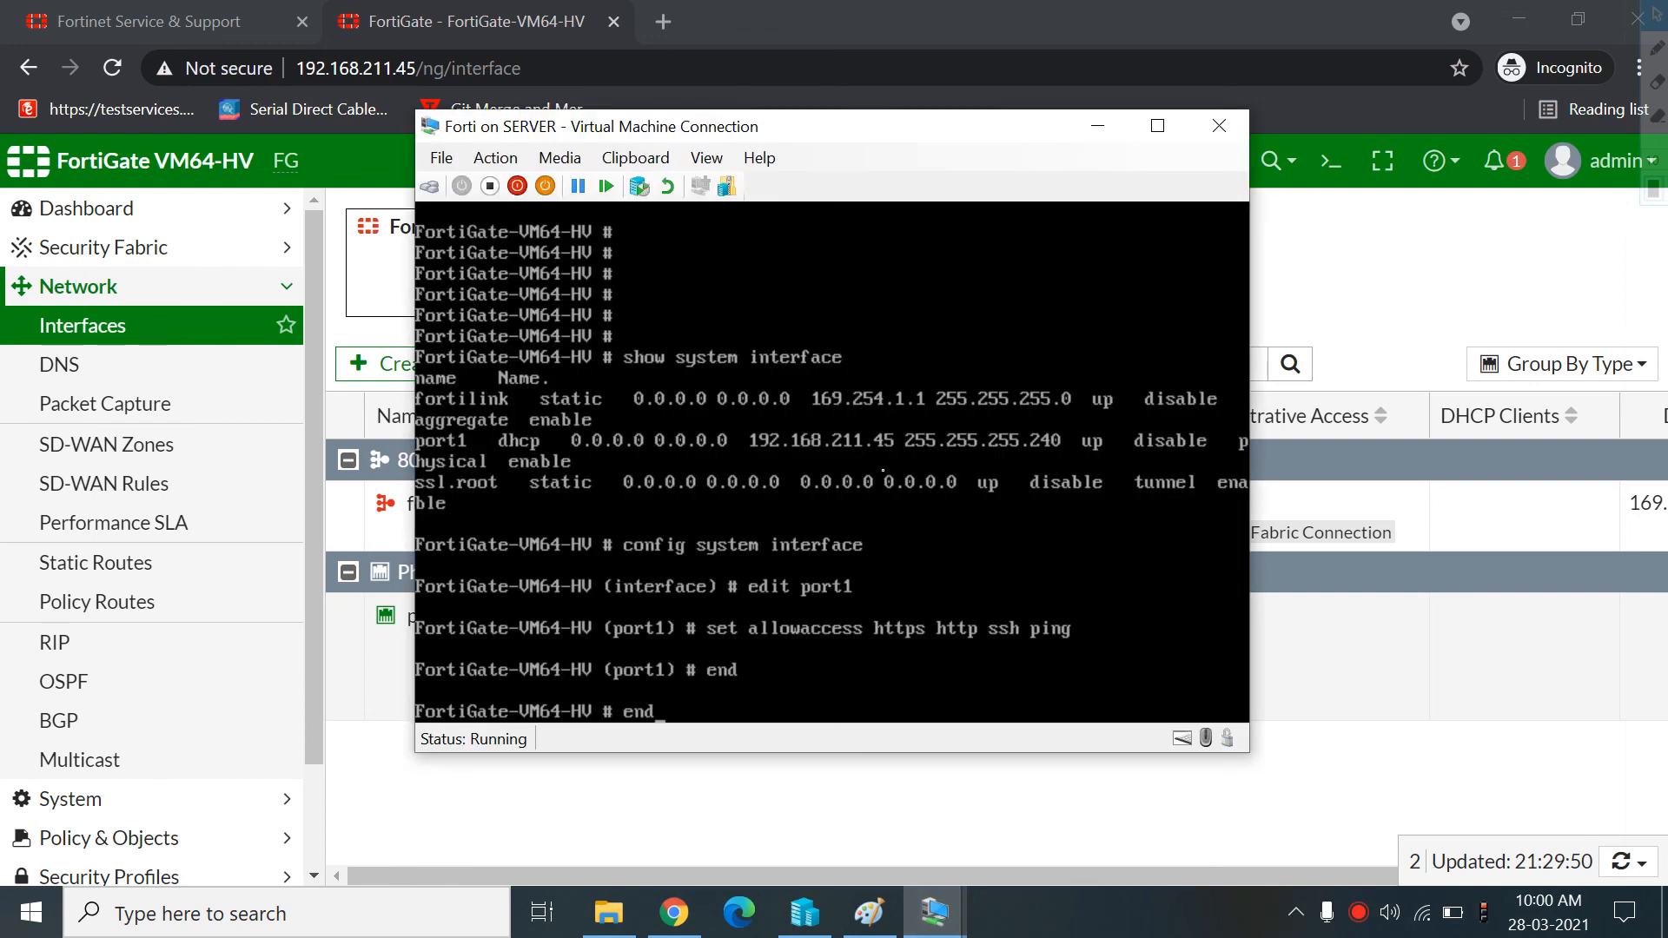
key("BackSpace")
key("BackSpace")
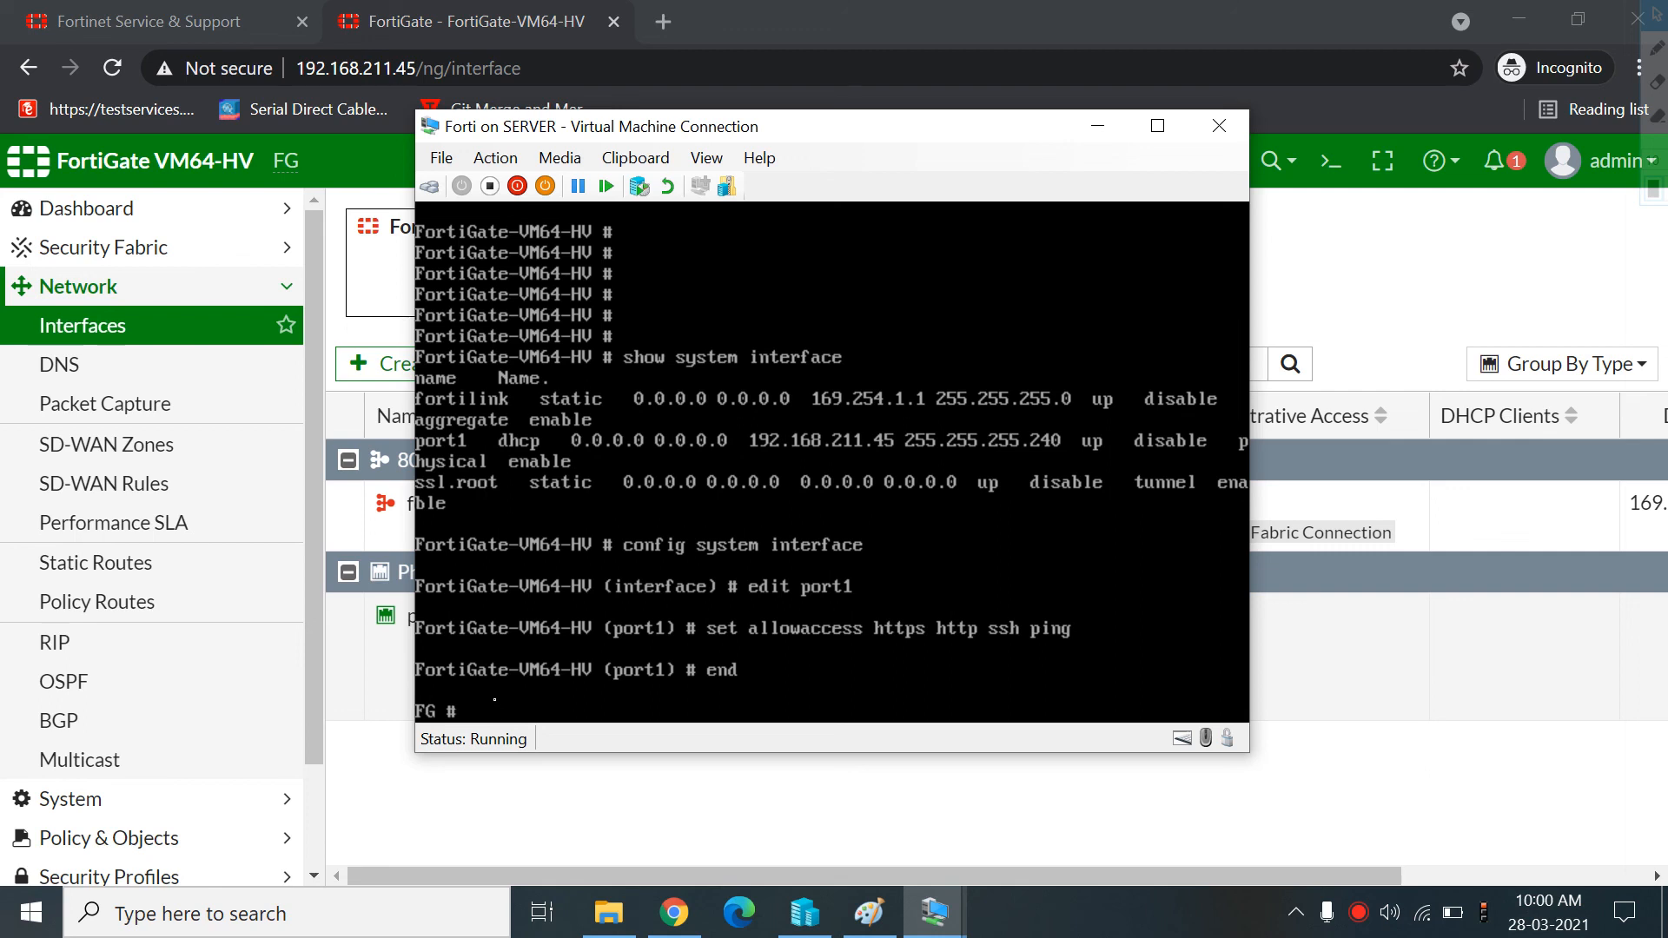
key("Tab")
key("BackSpace")
key("BackSpace")
key("BackSpace")
key("BackSpace")
key("BackSpace")
key("BackSpace")
key("BackSpace")
key("BackSpace")
key("BackSpace")
key("BackSpace")
key("BackSpace")
key("BackSpace")
type("w sy")
key("Tab")
type("i")
key("Tab")
key("Return")
key("Up")
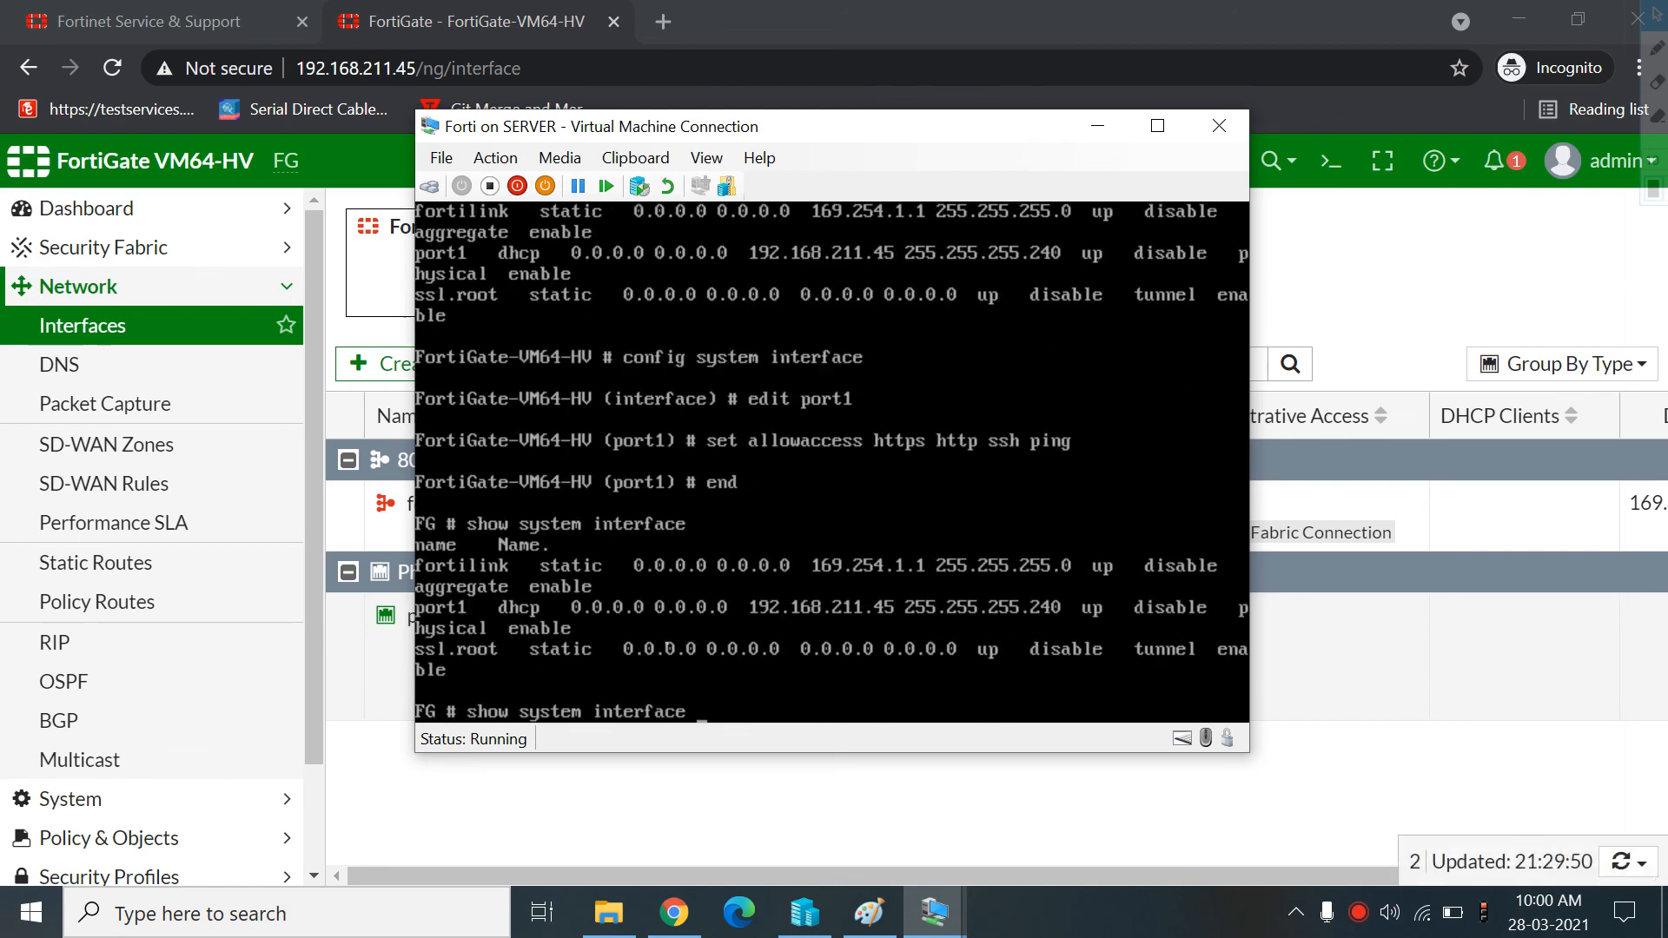
Review the Forti VM's network adapter and Add Hardware settings in Hyper-V, closing the settings without changes
left_click(816, 903)
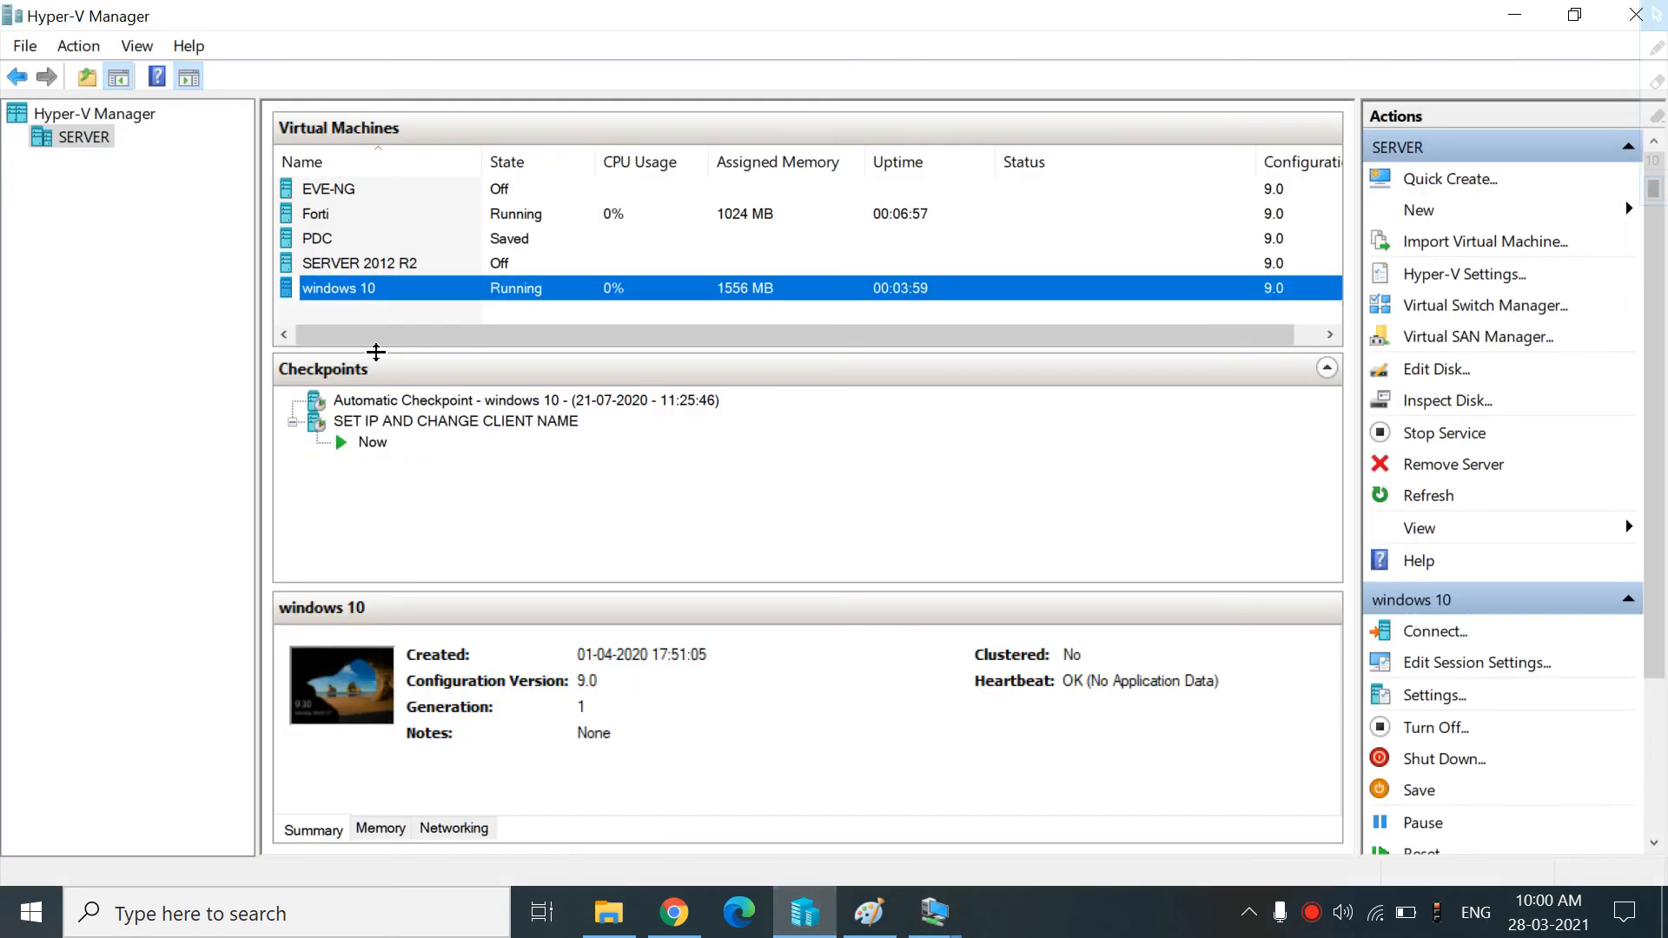
left_click(347, 214)
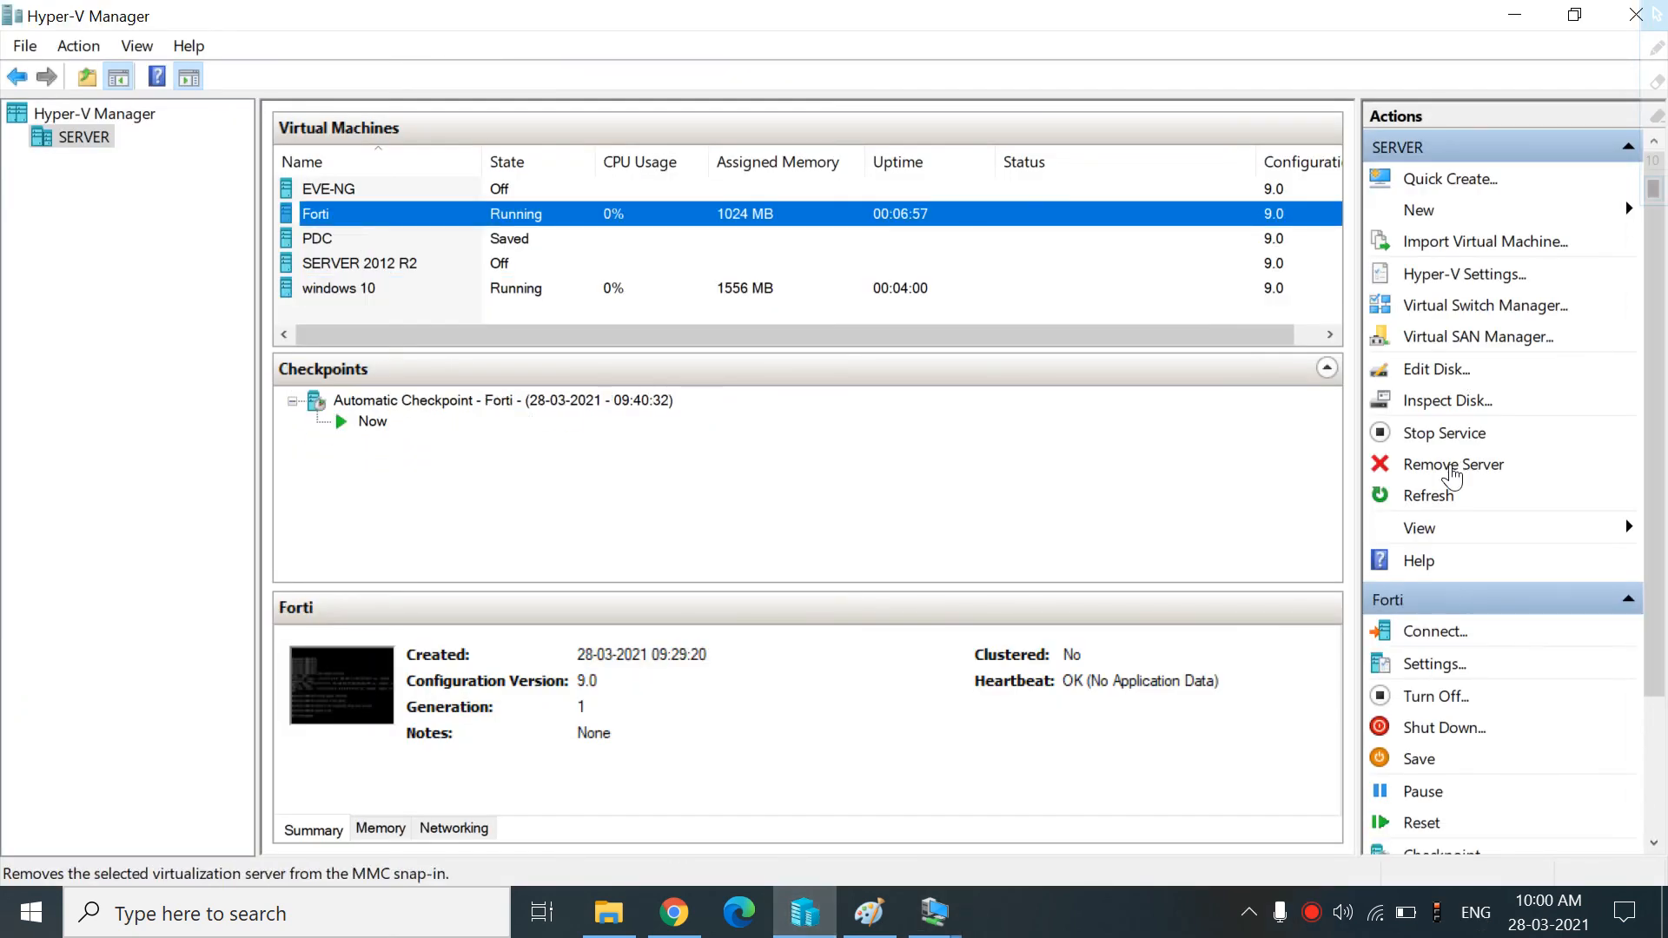
left_click(1435, 664)
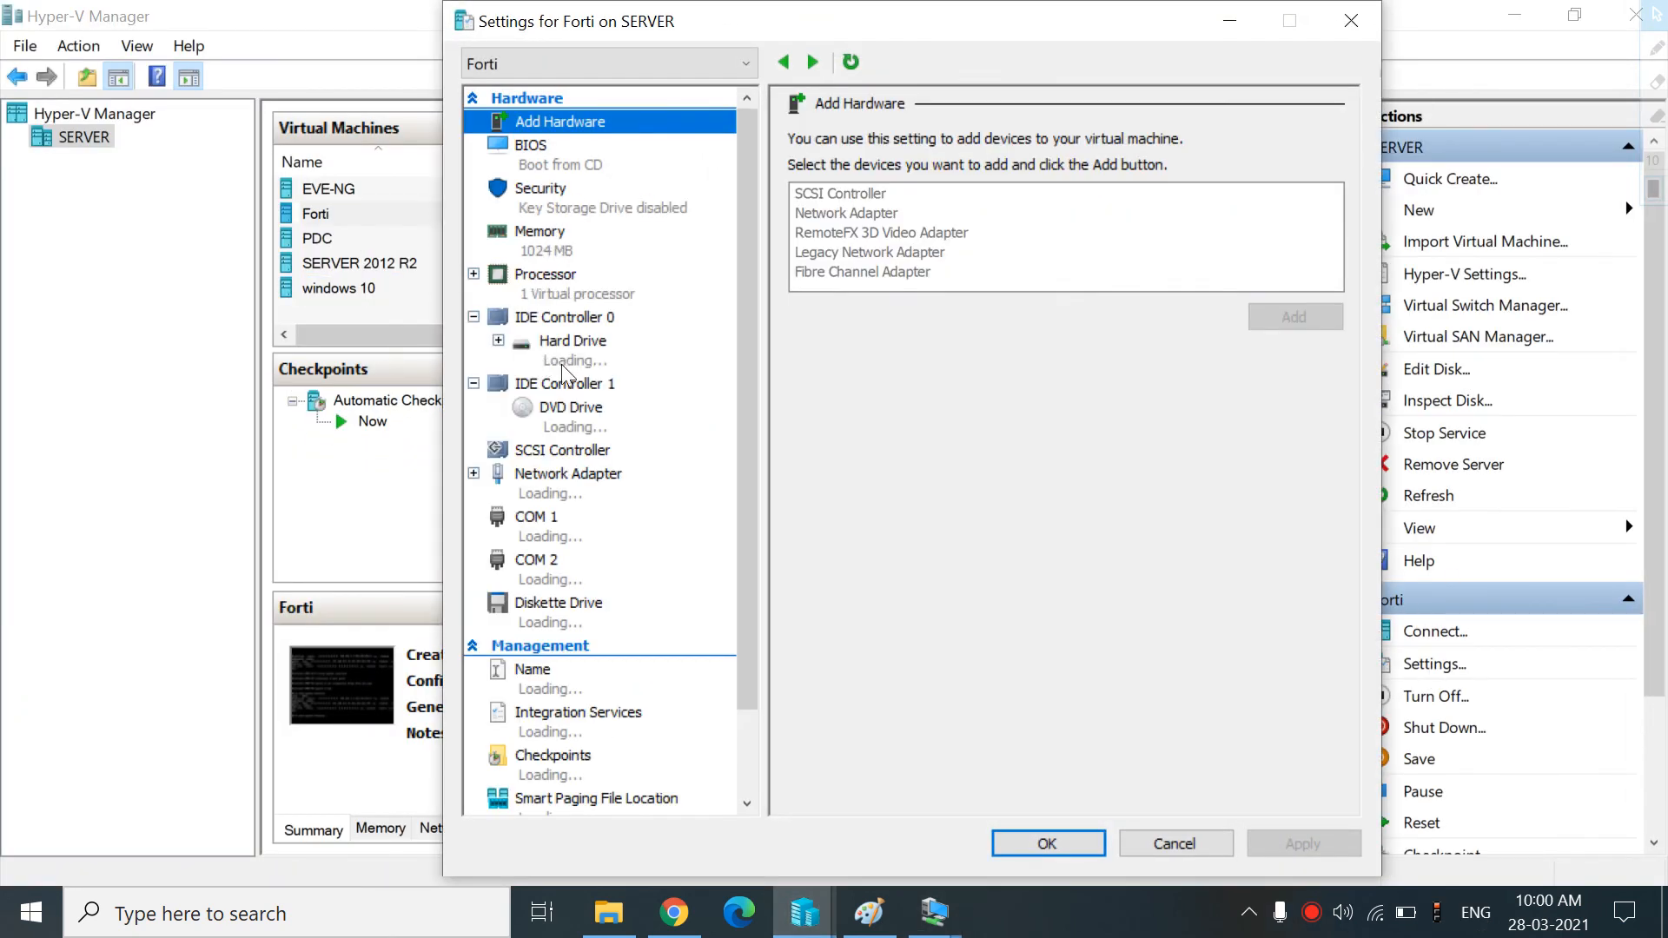
left_click(560, 492)
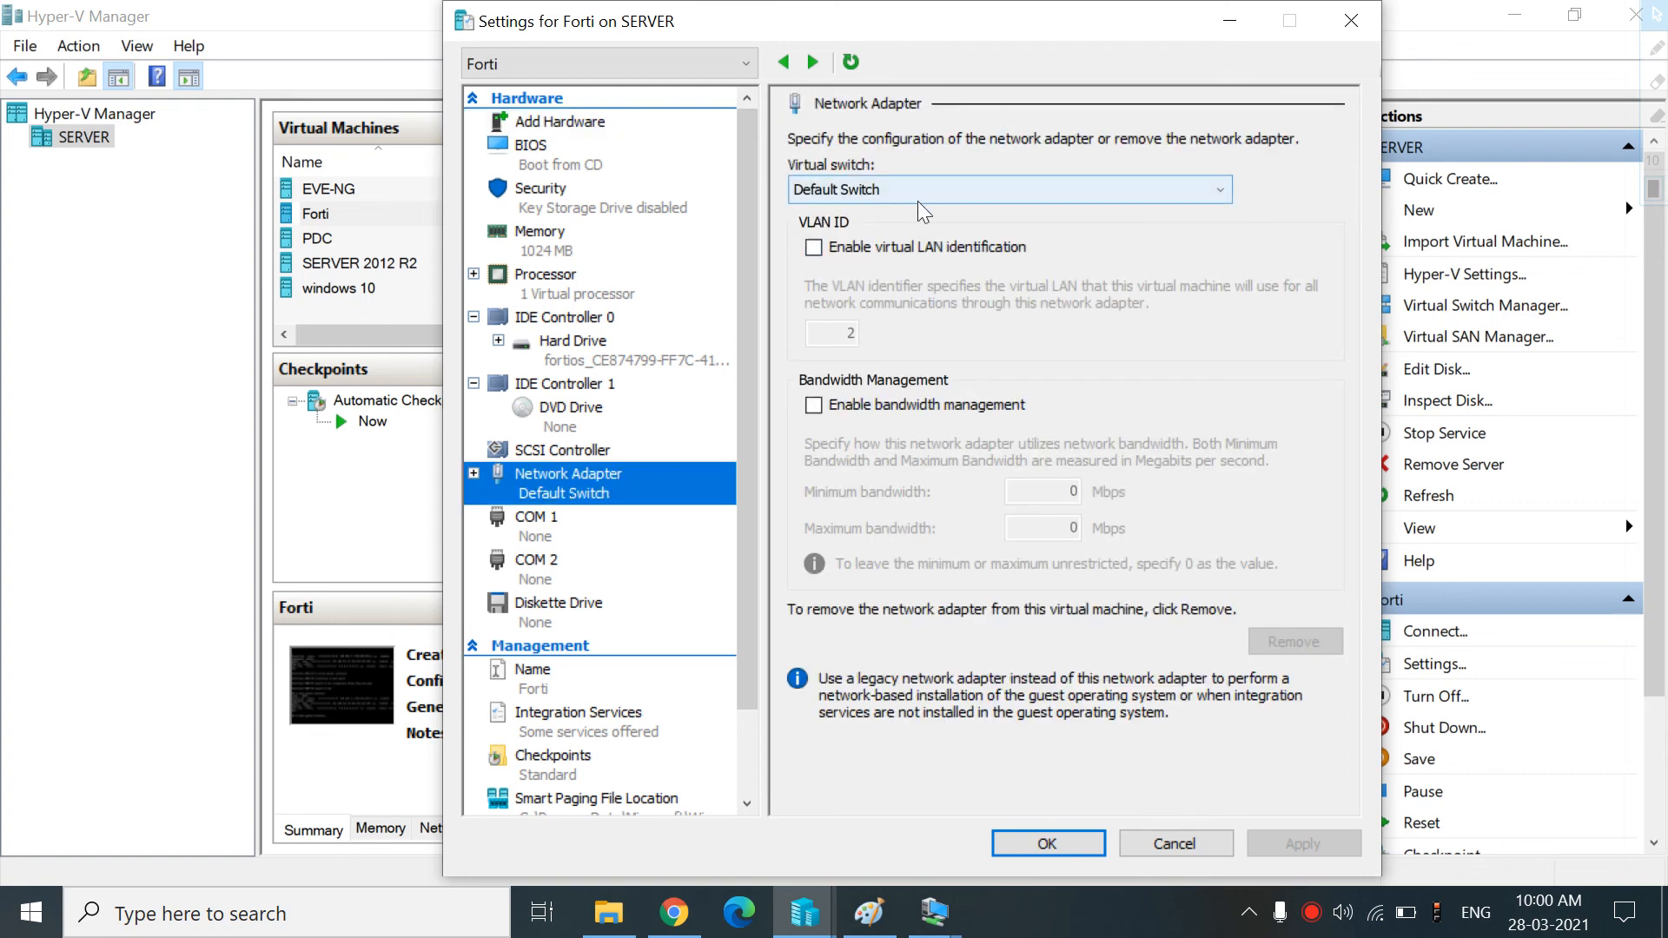
left_click(474, 474)
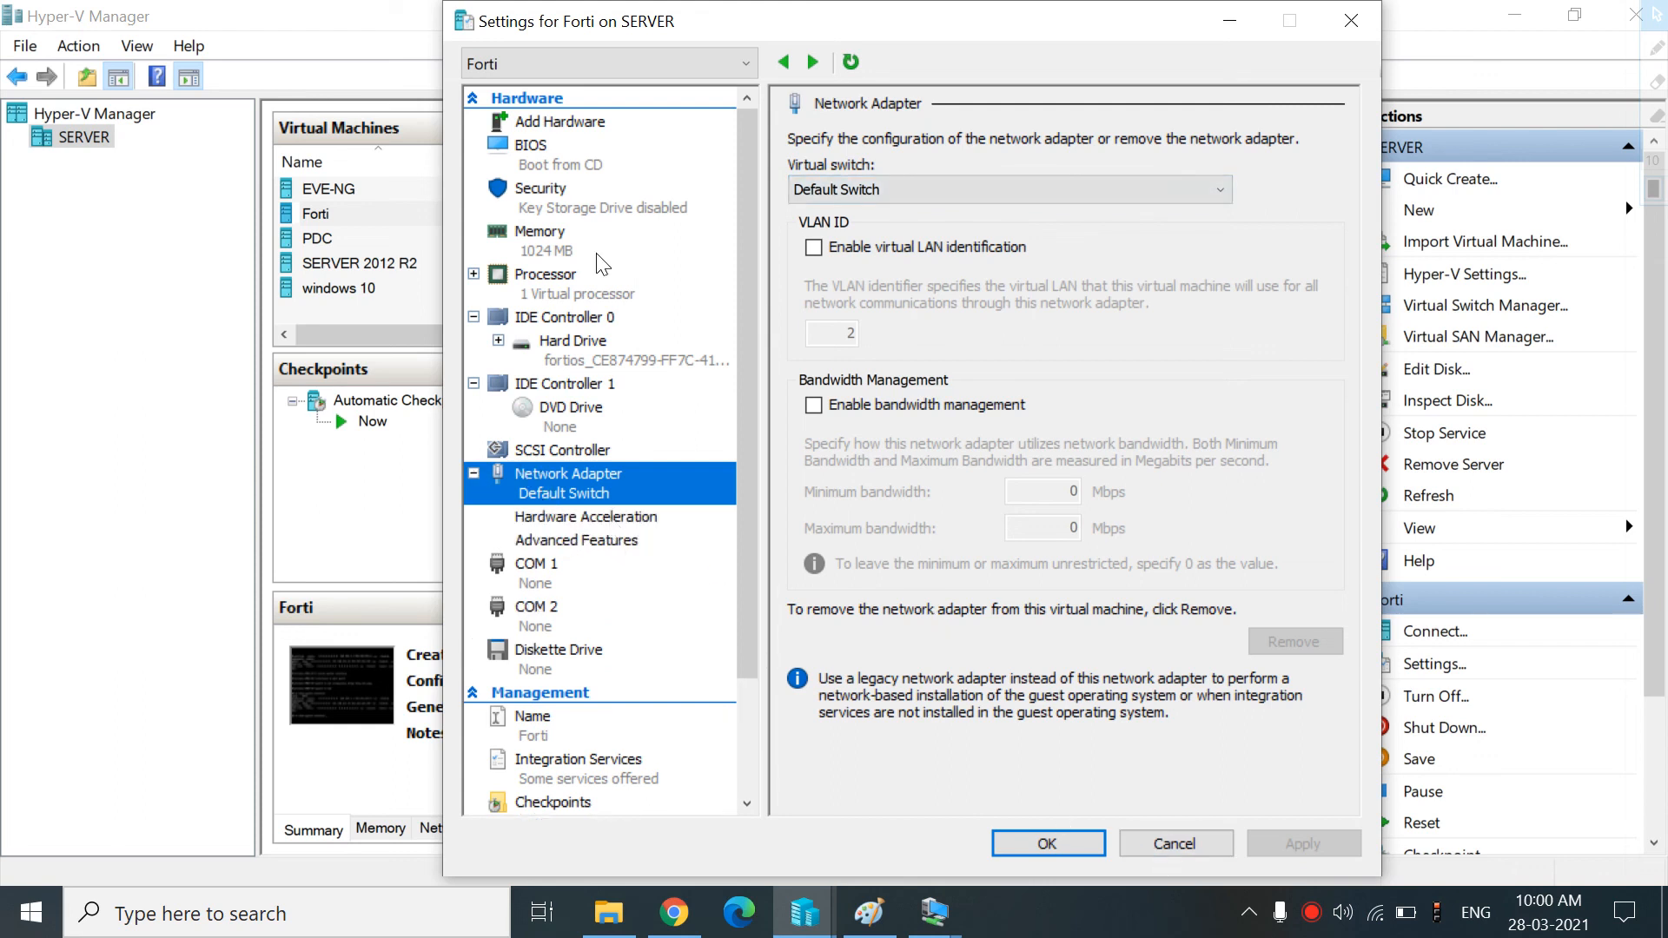
left_click(538, 127)
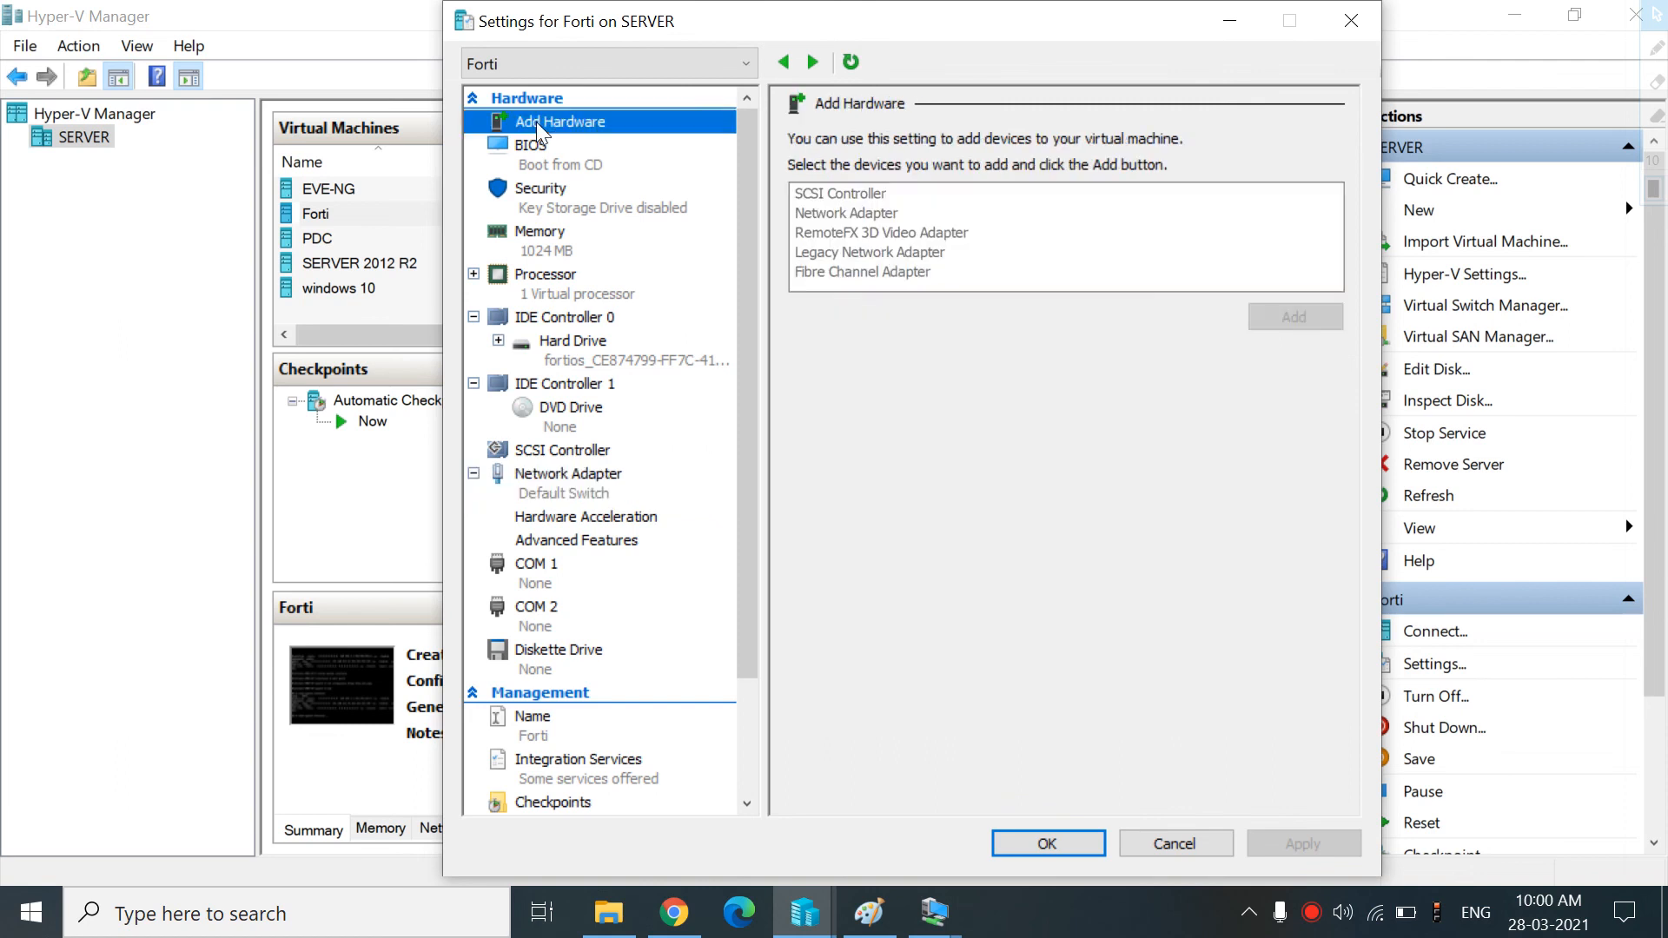
left_click(853, 212)
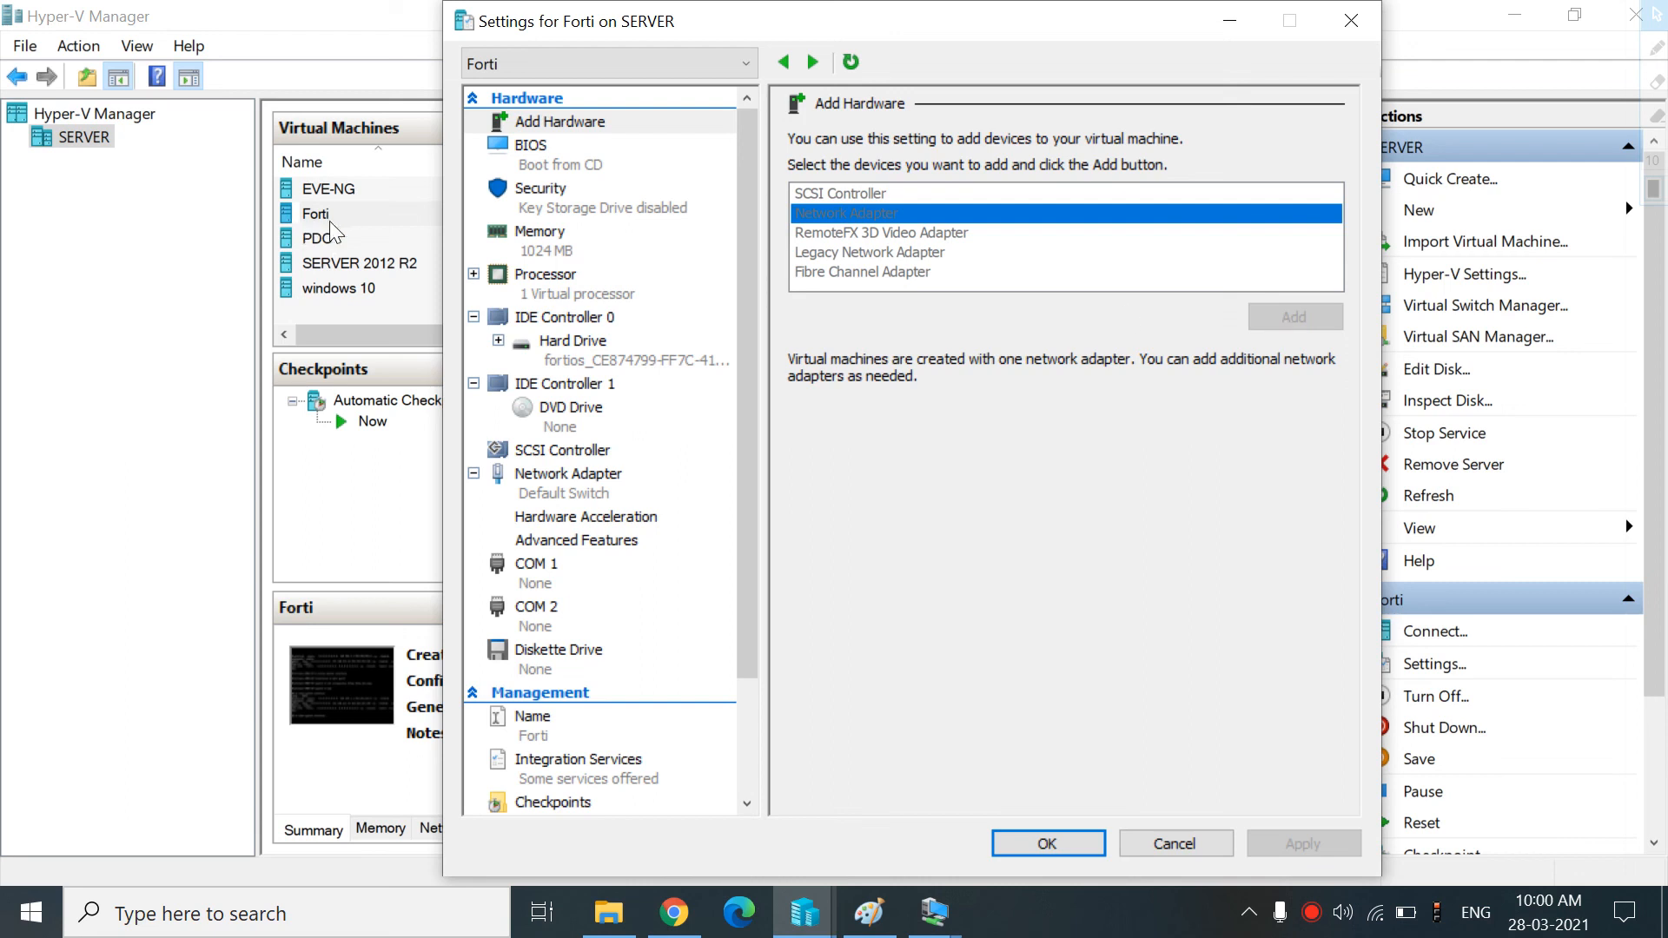
left_click(1159, 837)
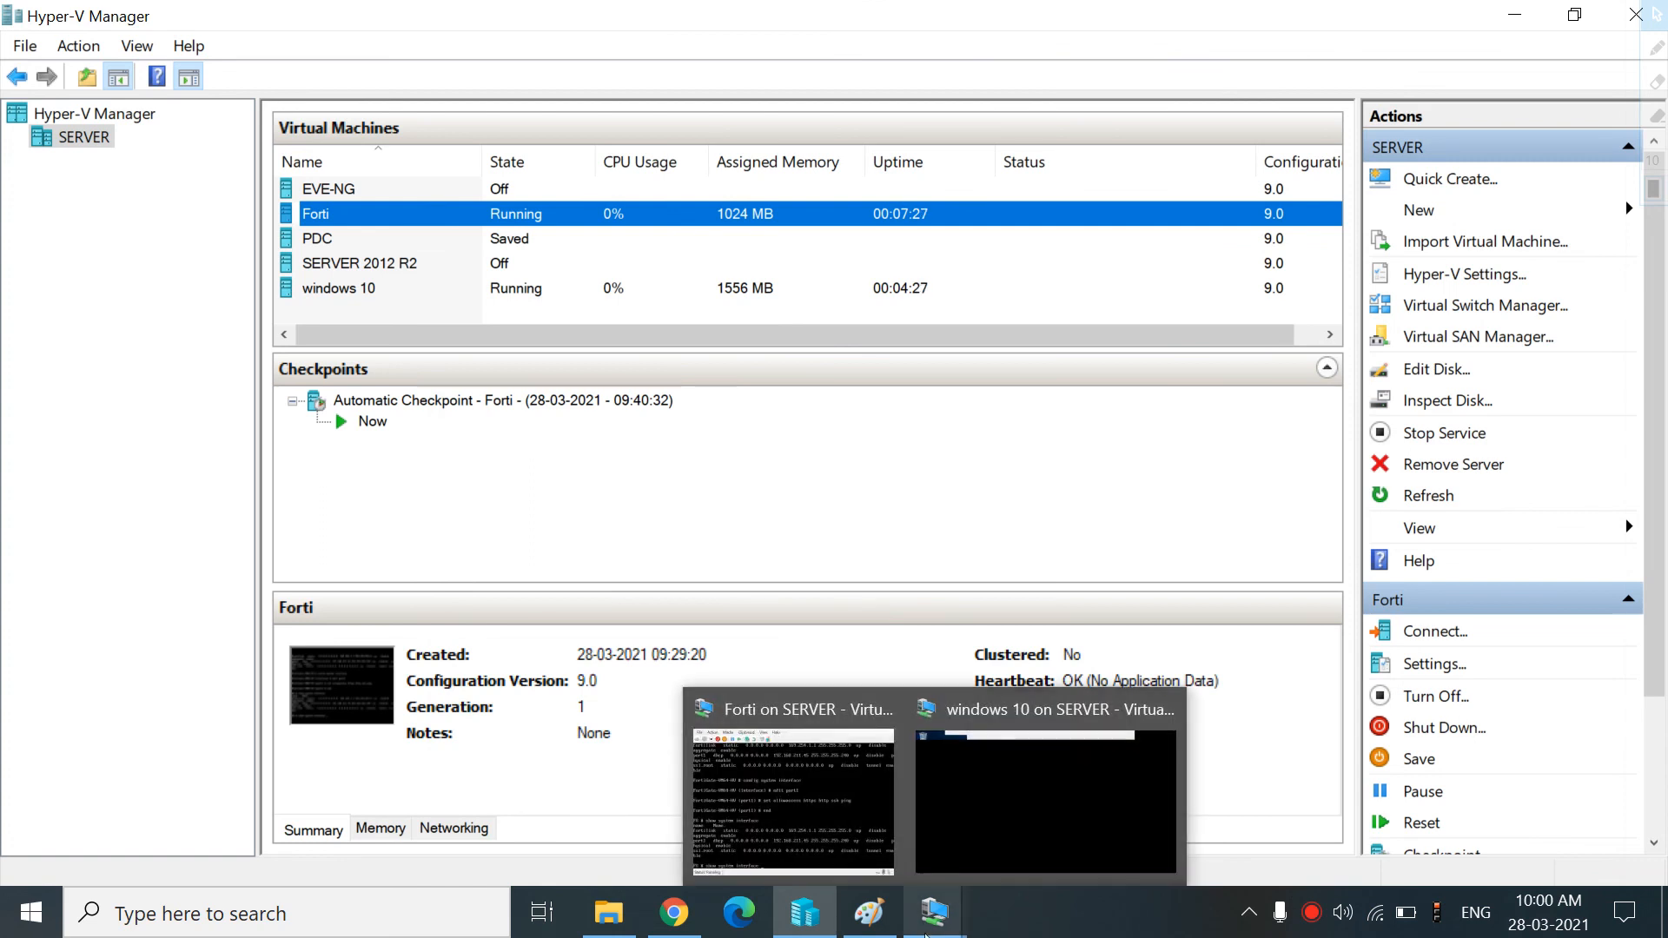
Review the FortiGate DNS settings and the port1 interface's addressing and administrative access options
left_click(674, 912)
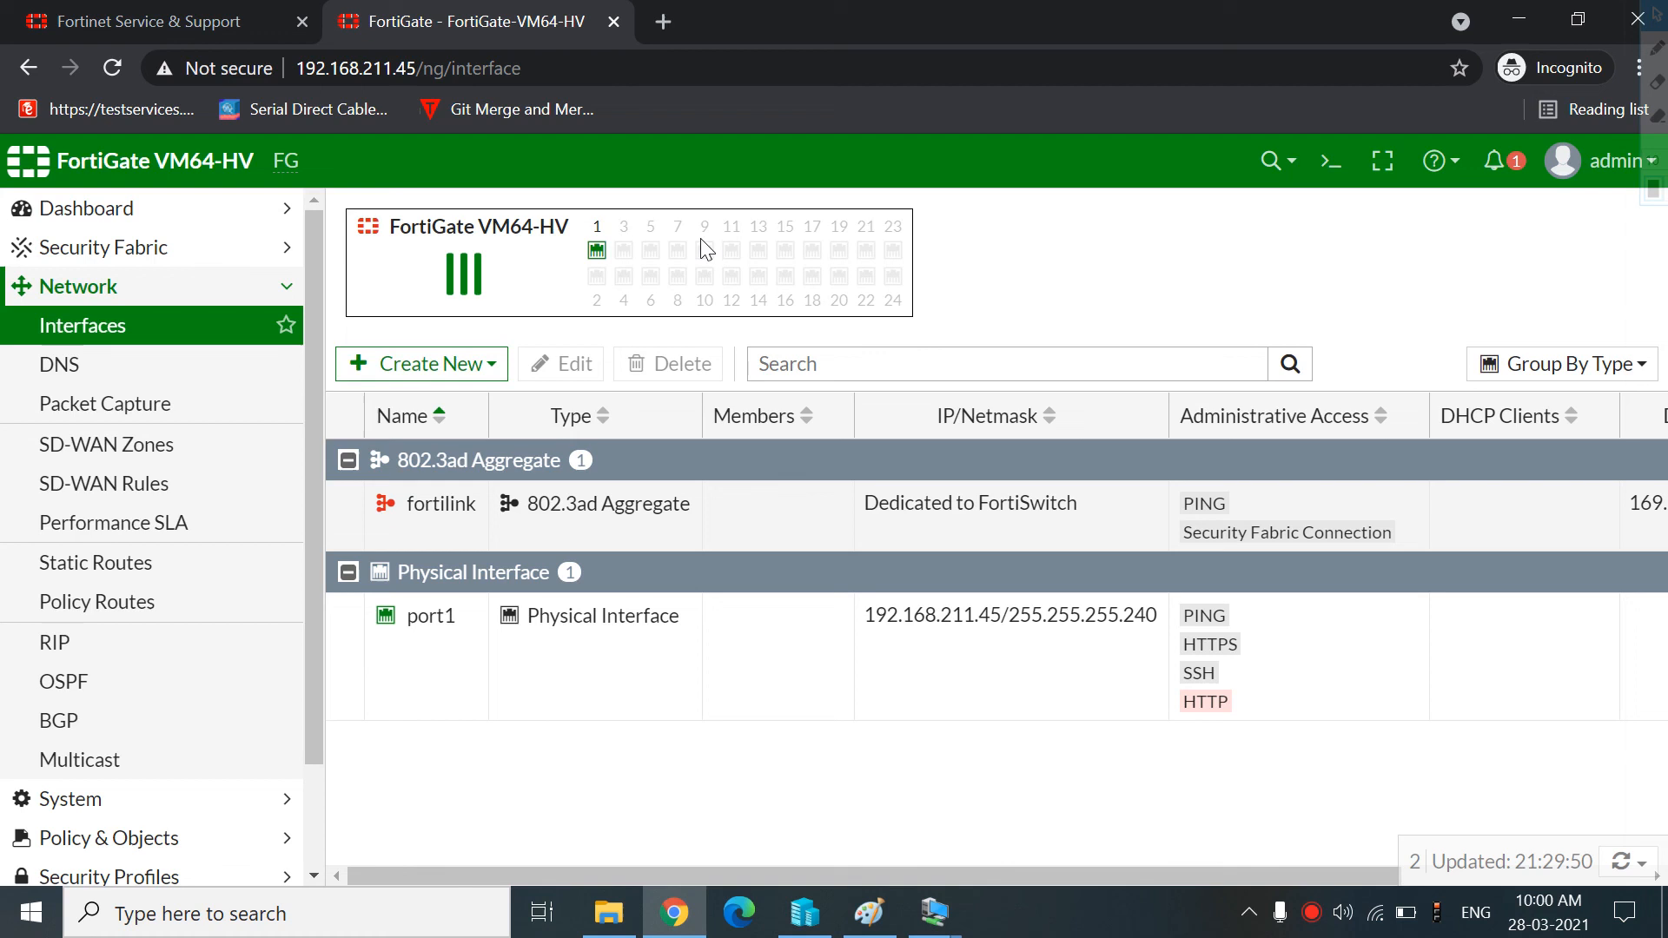
left_click(90, 375)
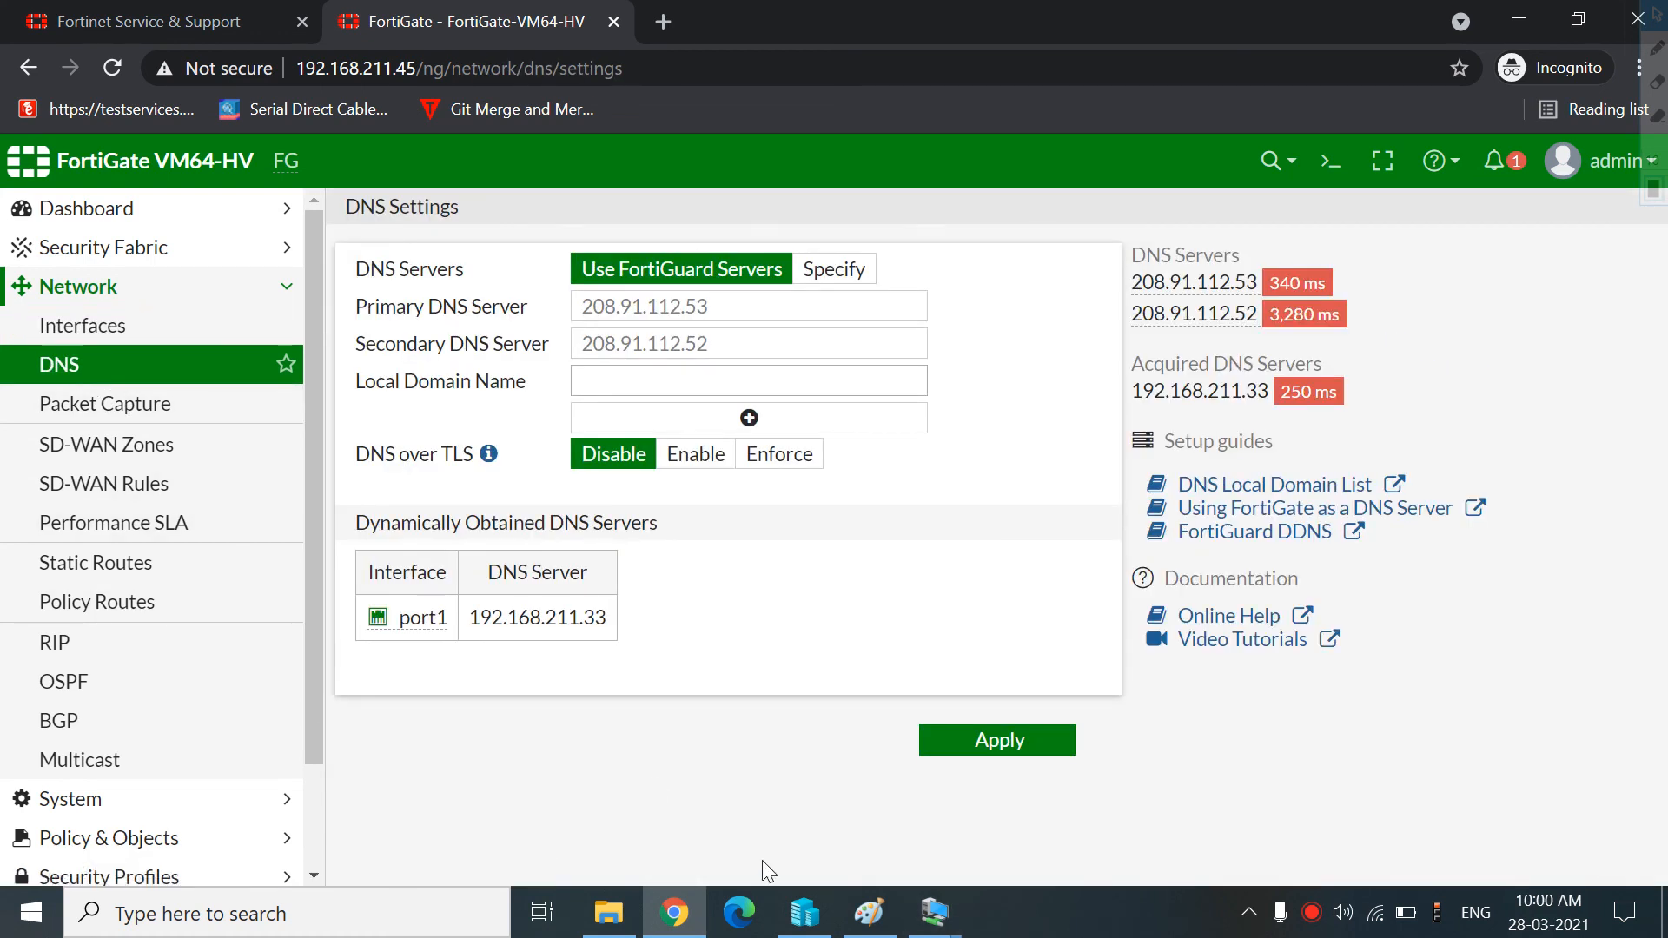
left_click(216, 333)
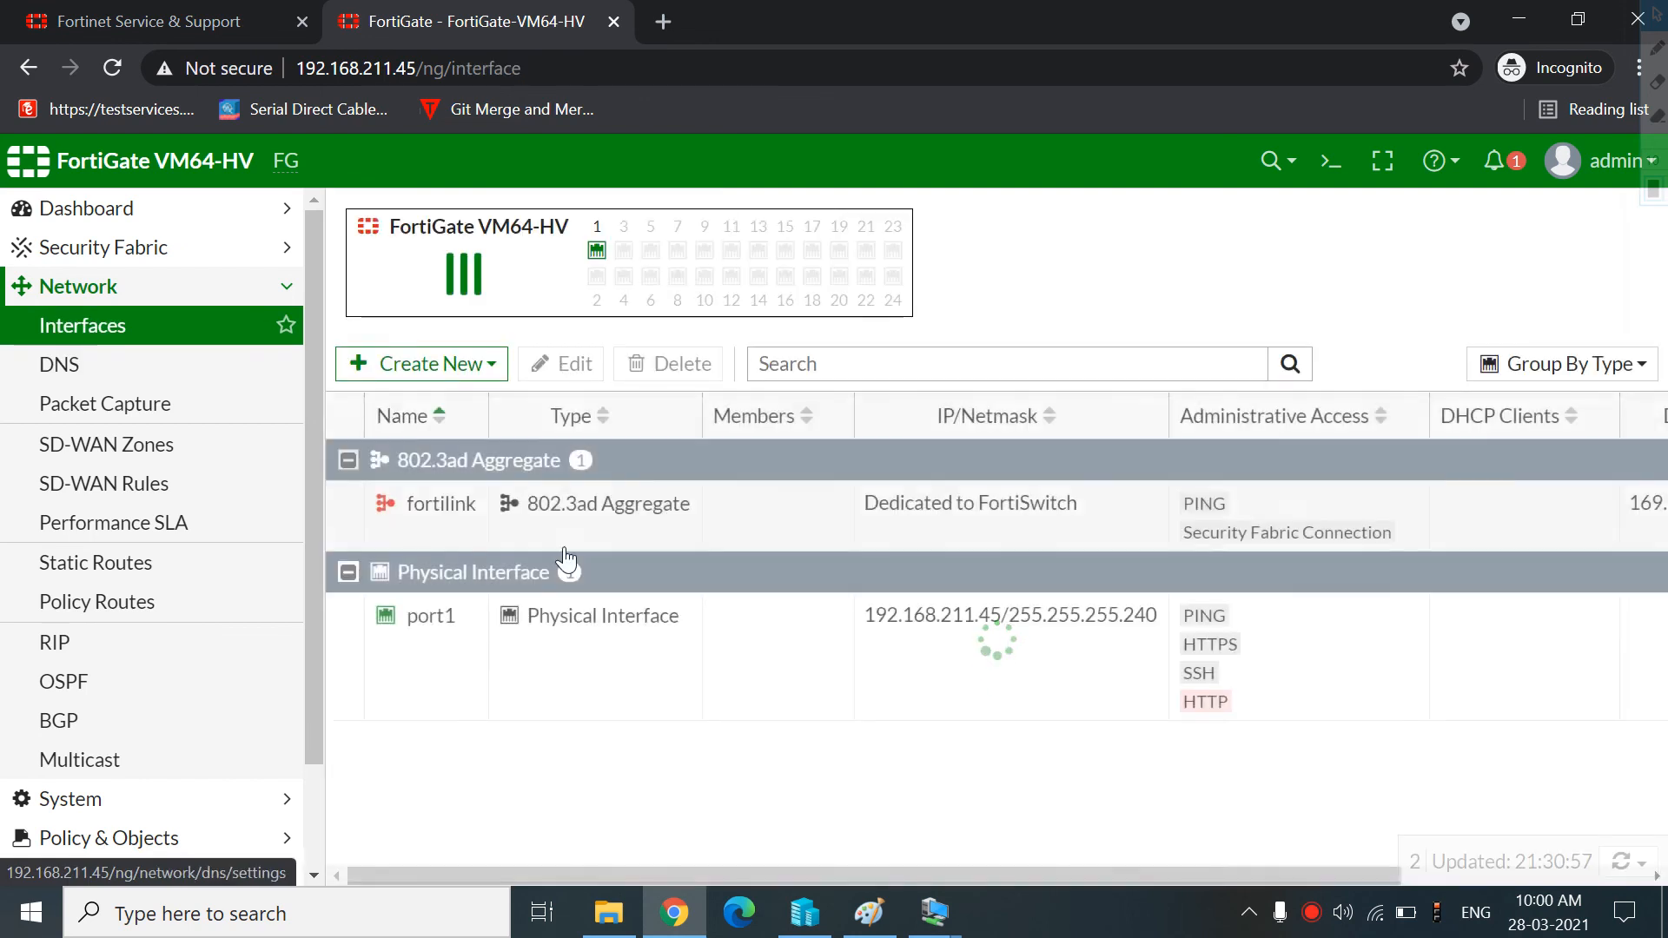
left_click(480, 618)
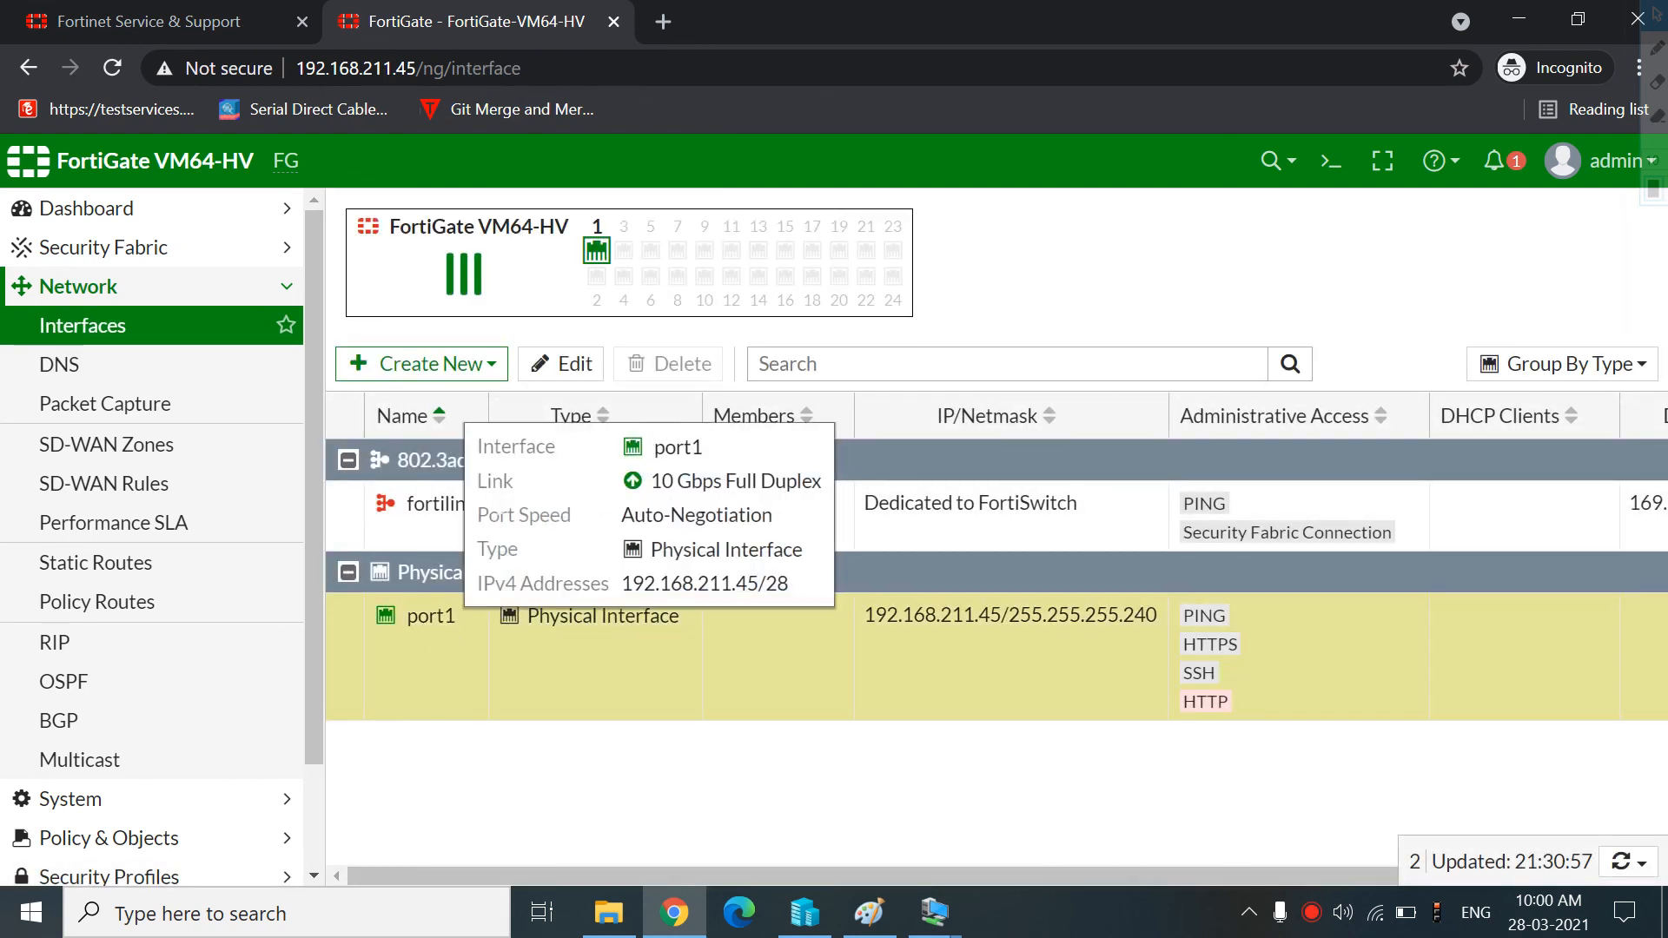
left_click(562, 372)
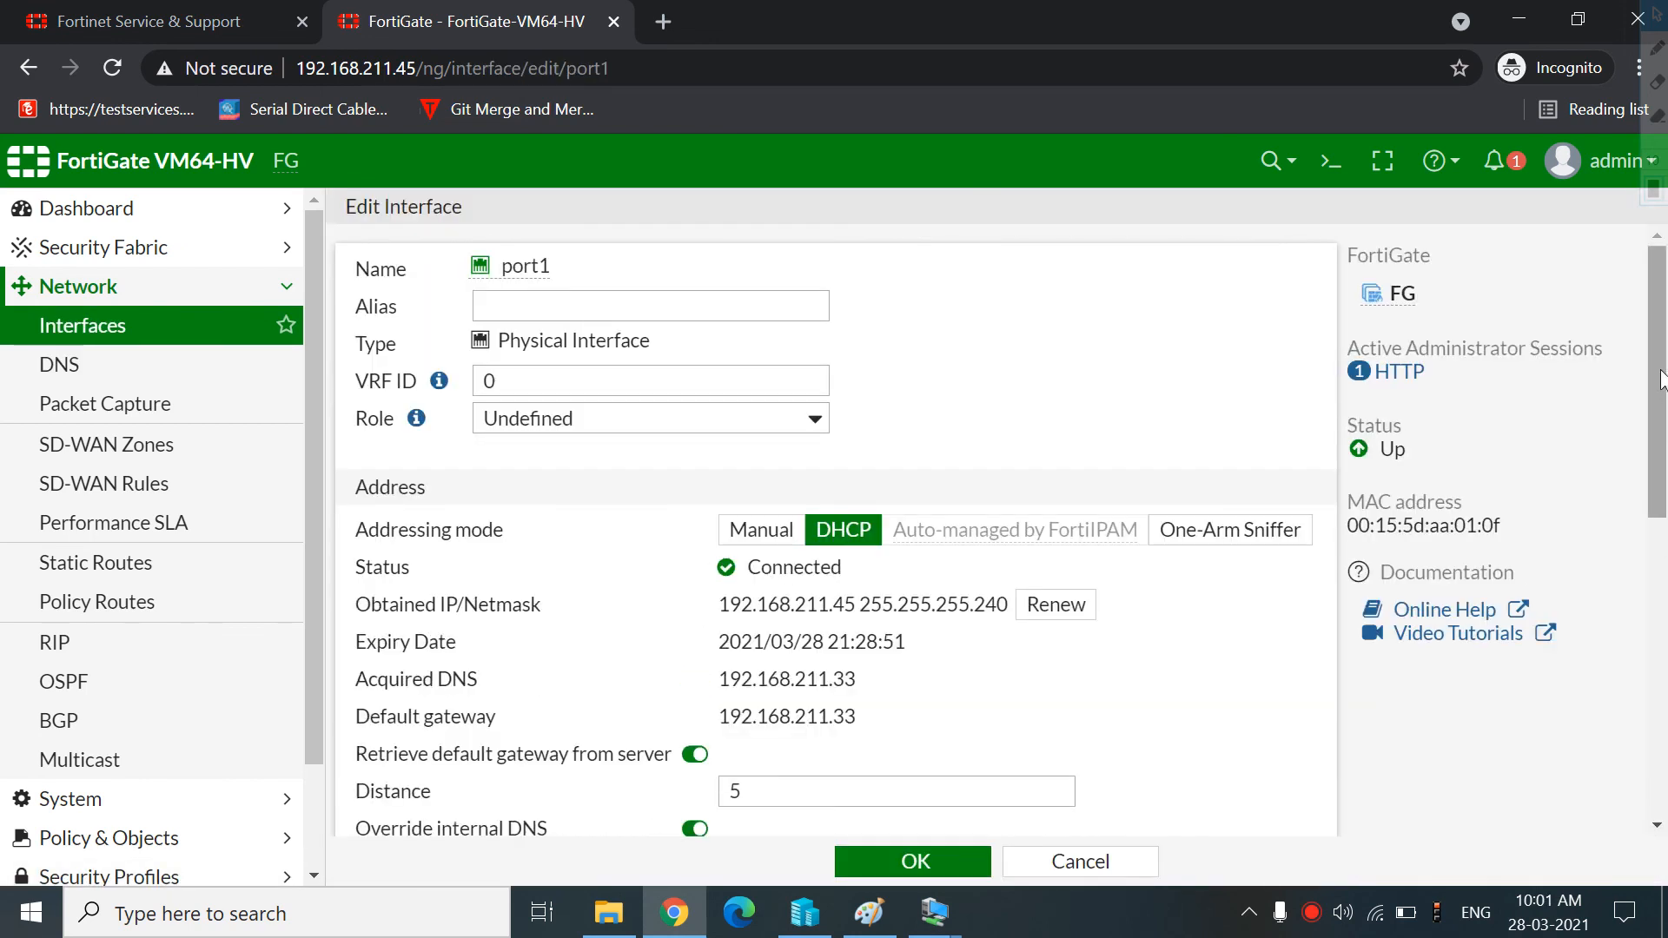
scroll(1663, 541, "down", 5)
left_click_drag(1665, 540, 1665, 387)
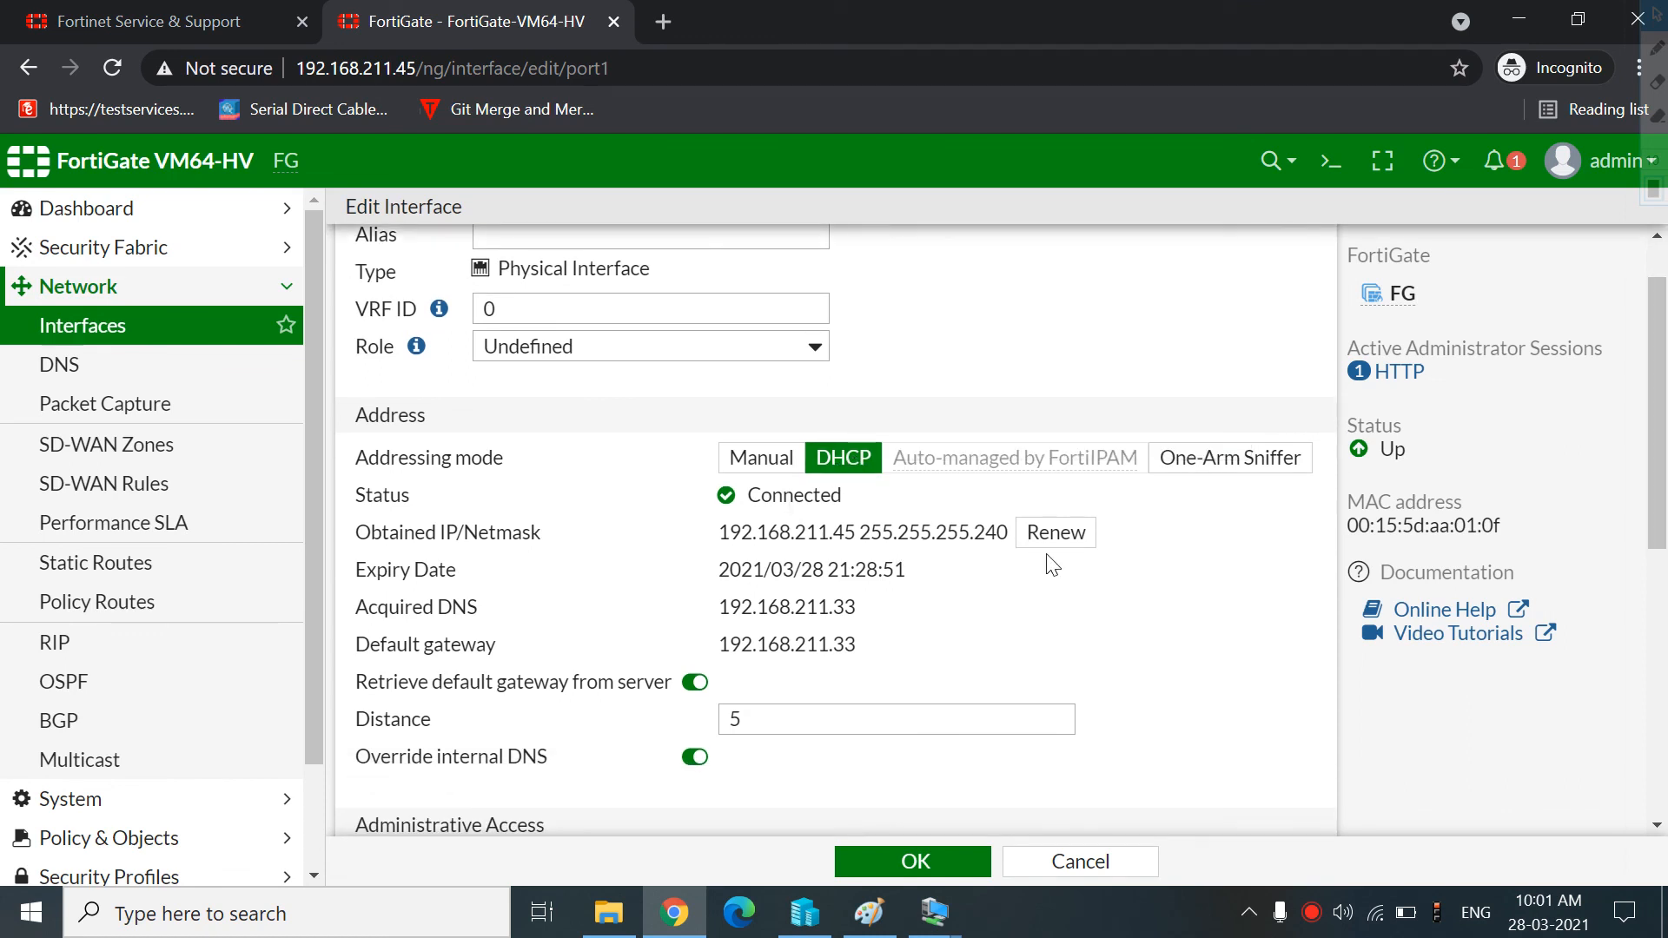
left_click_drag(1665, 417, 1665, 686)
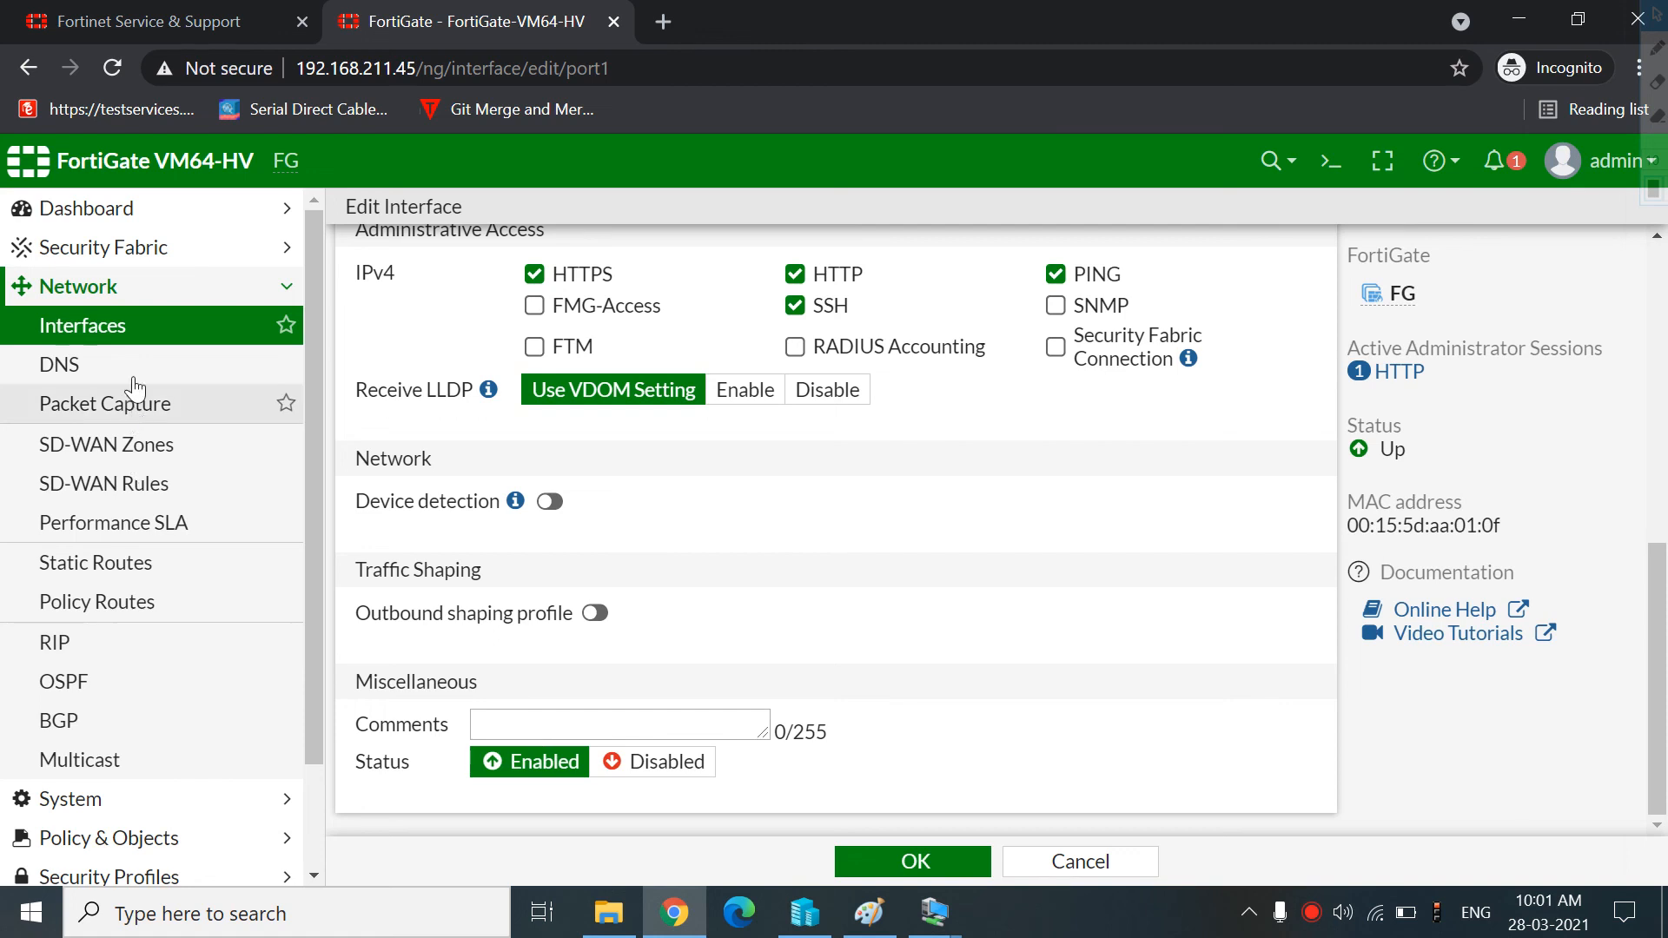
left_click(133, 331)
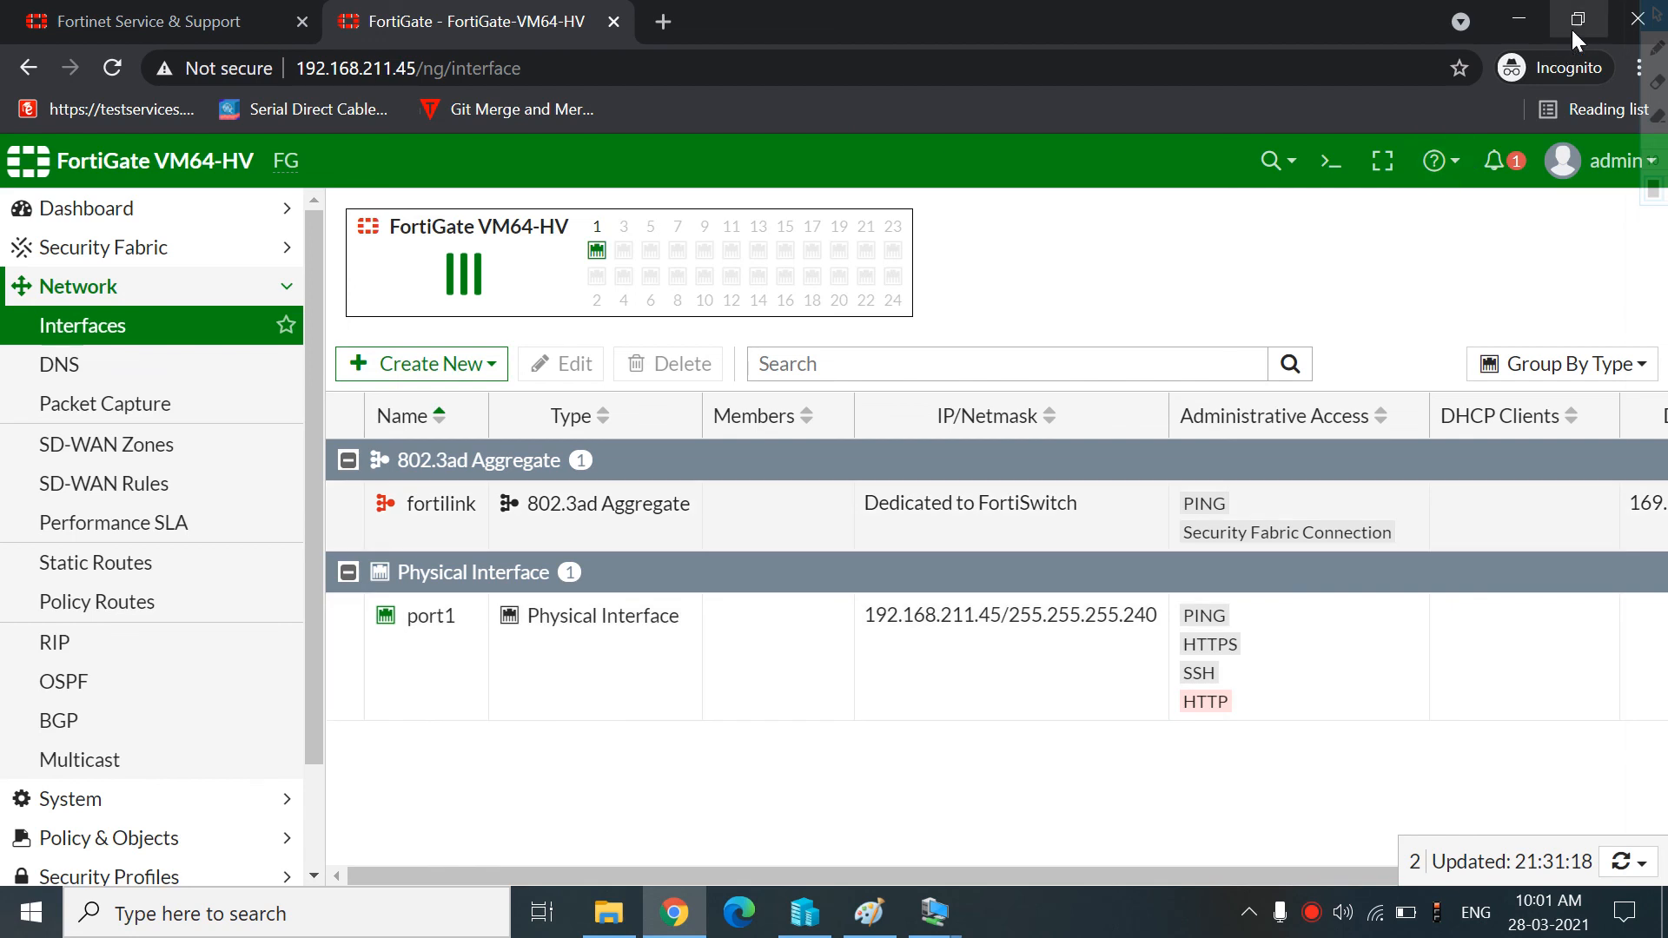
Return to the network diagram in Paint
left_click(1520, 19)
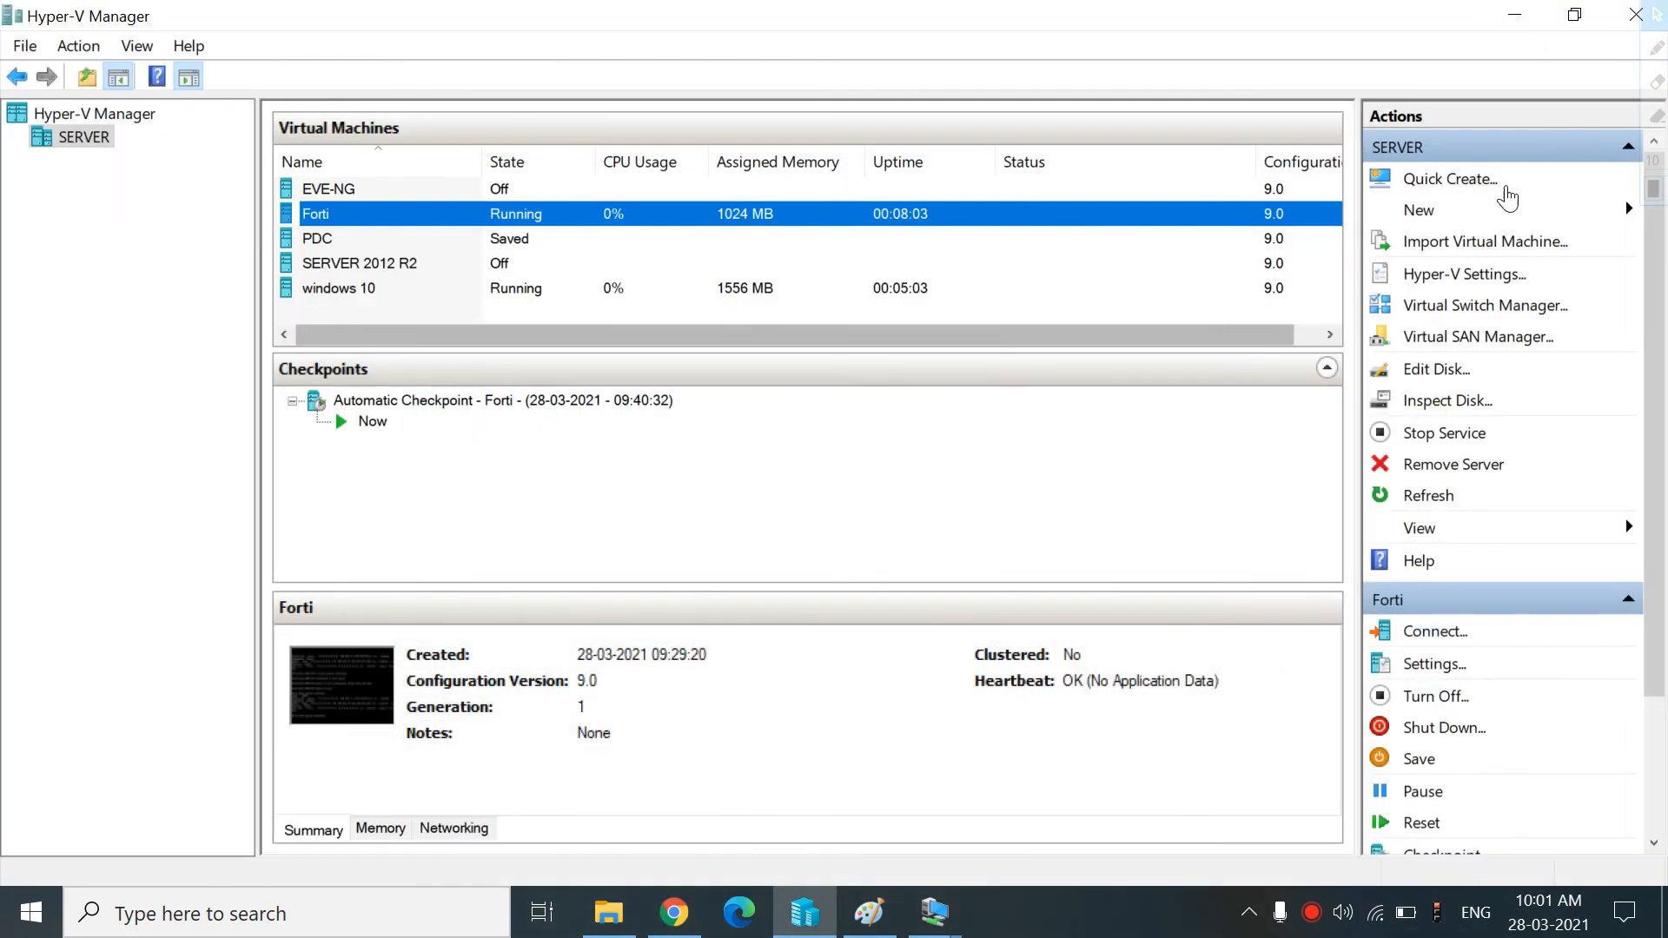
left_click(1514, 16)
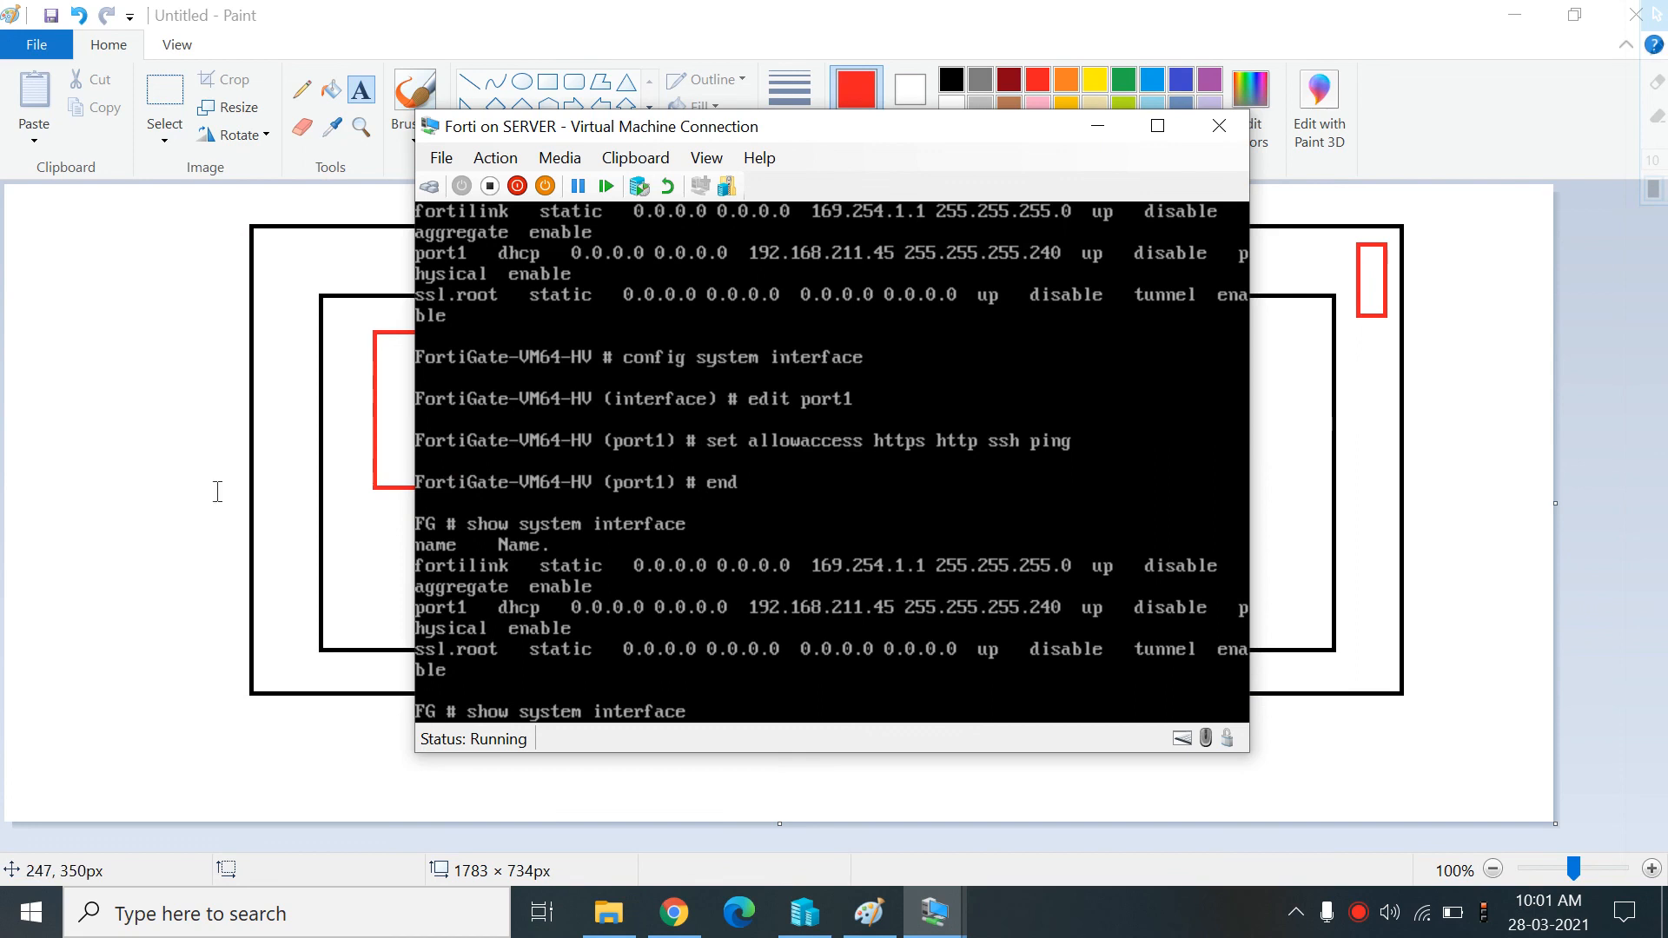
left_click(1082, 138)
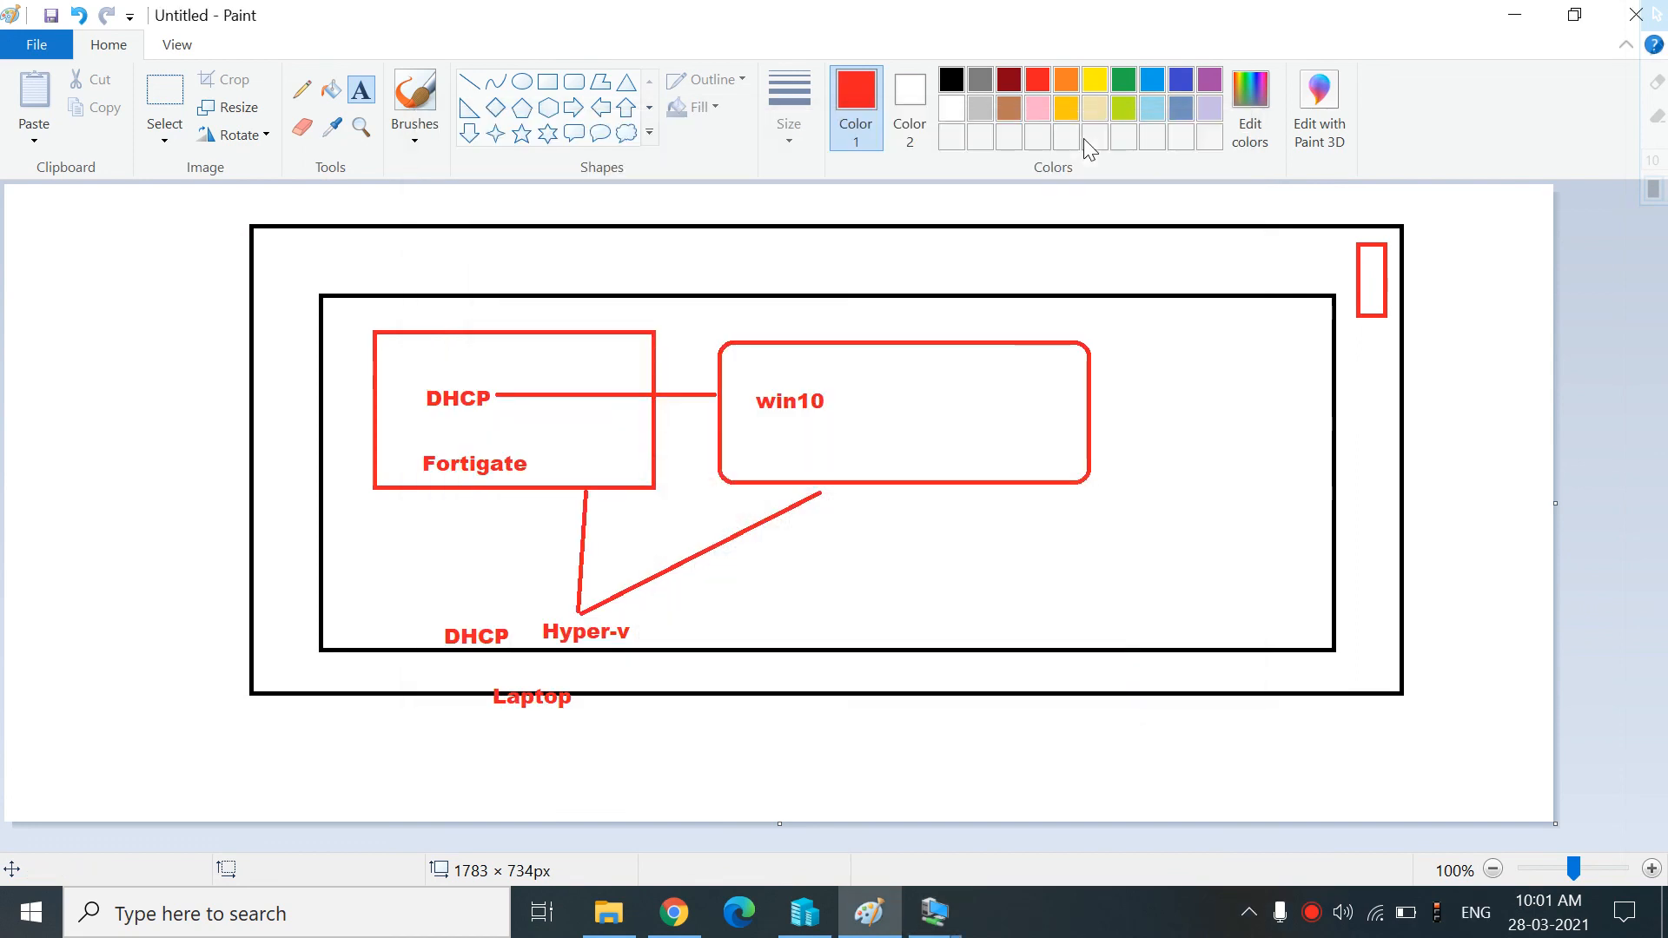